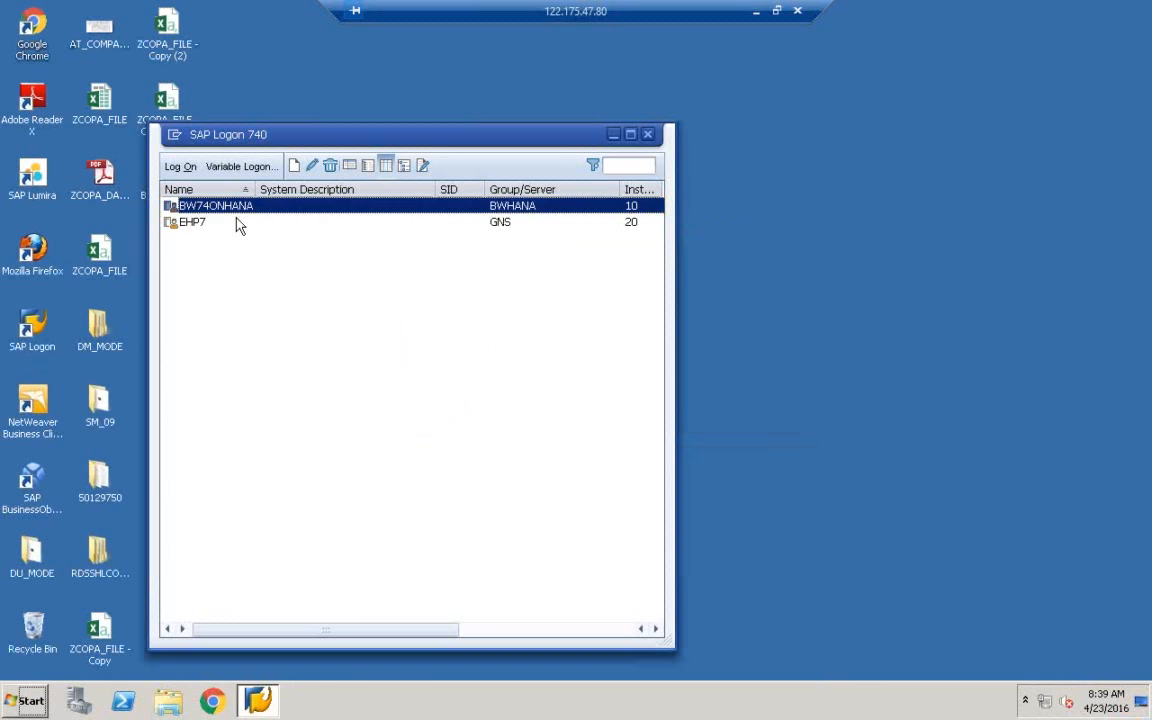
# Log on to the EHP7 system in client 800 with the user name and password
pyautogui.click(215, 223)
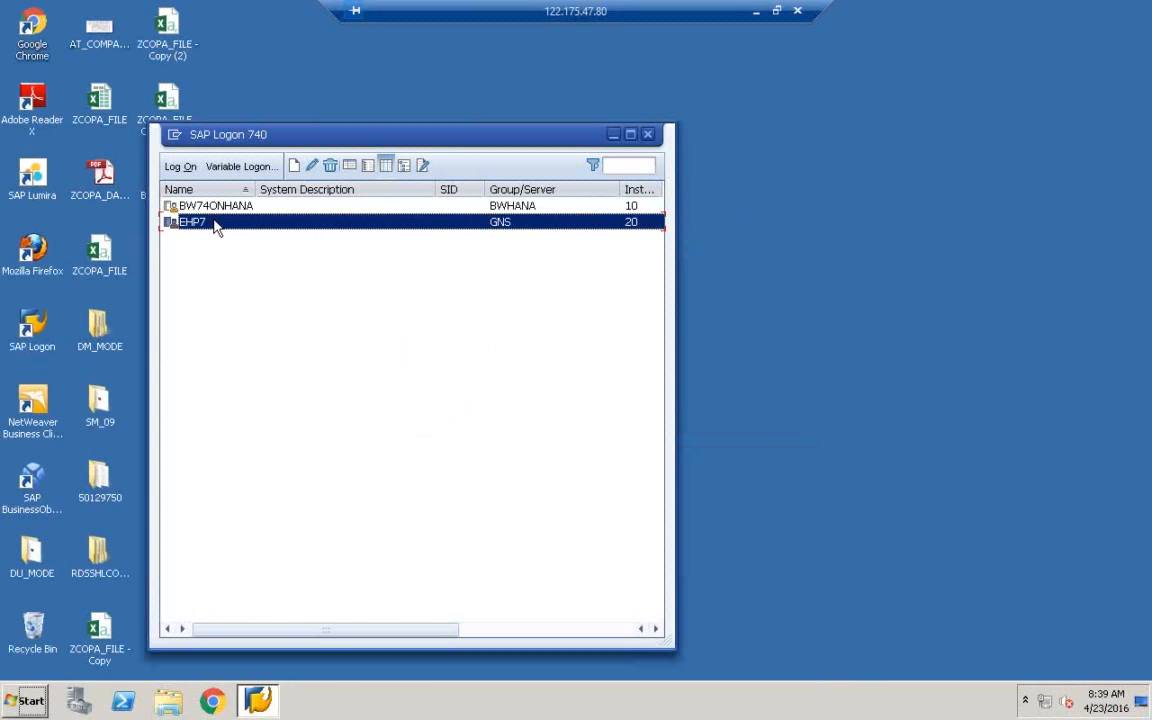
pyautogui.doubleClick(214, 224)
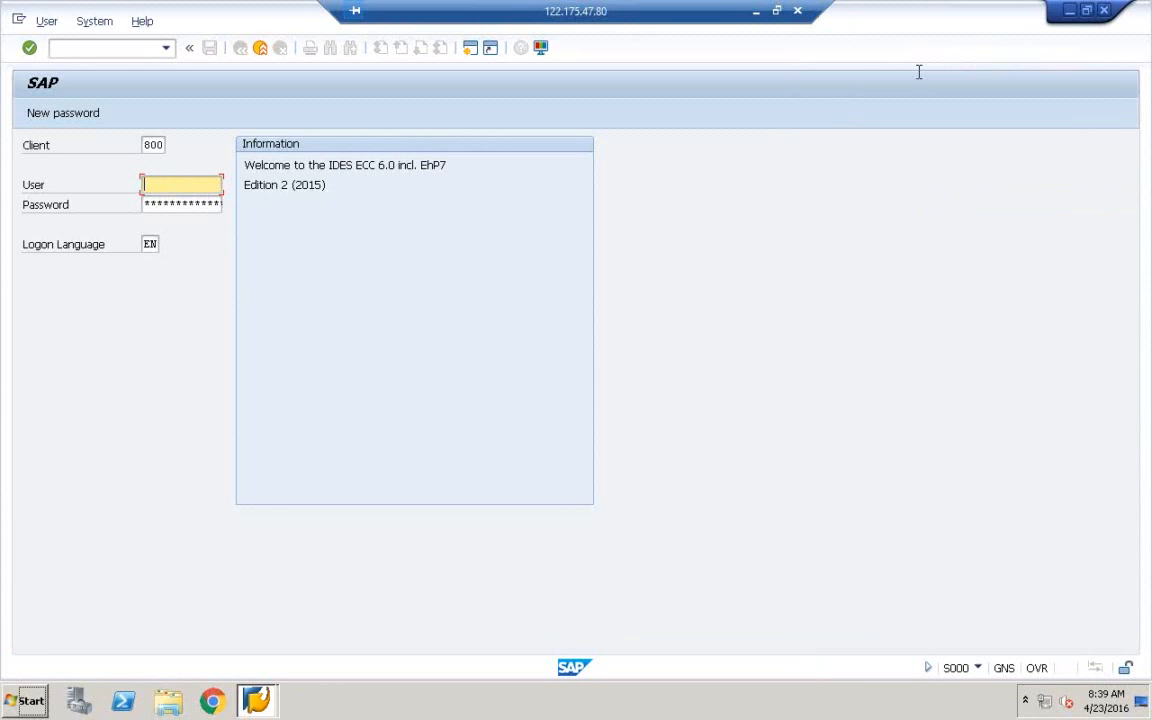
pyautogui.write('s')
pyautogui.press('BackSpace')
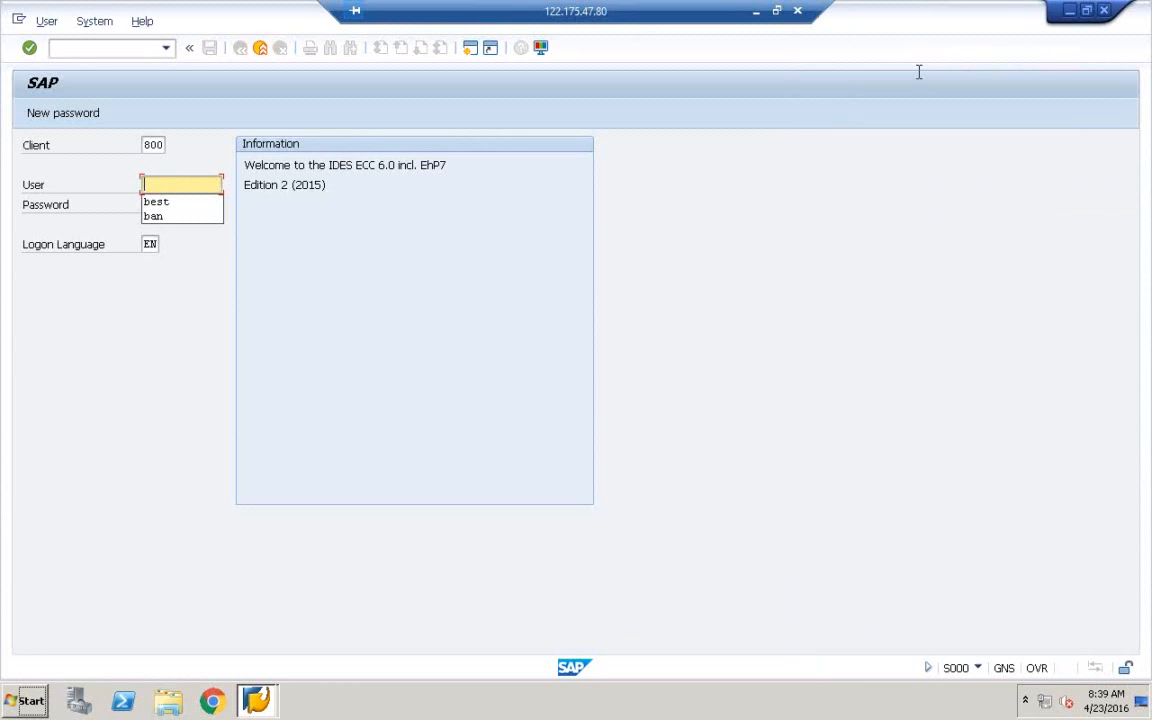
pyautogui.write('sury')
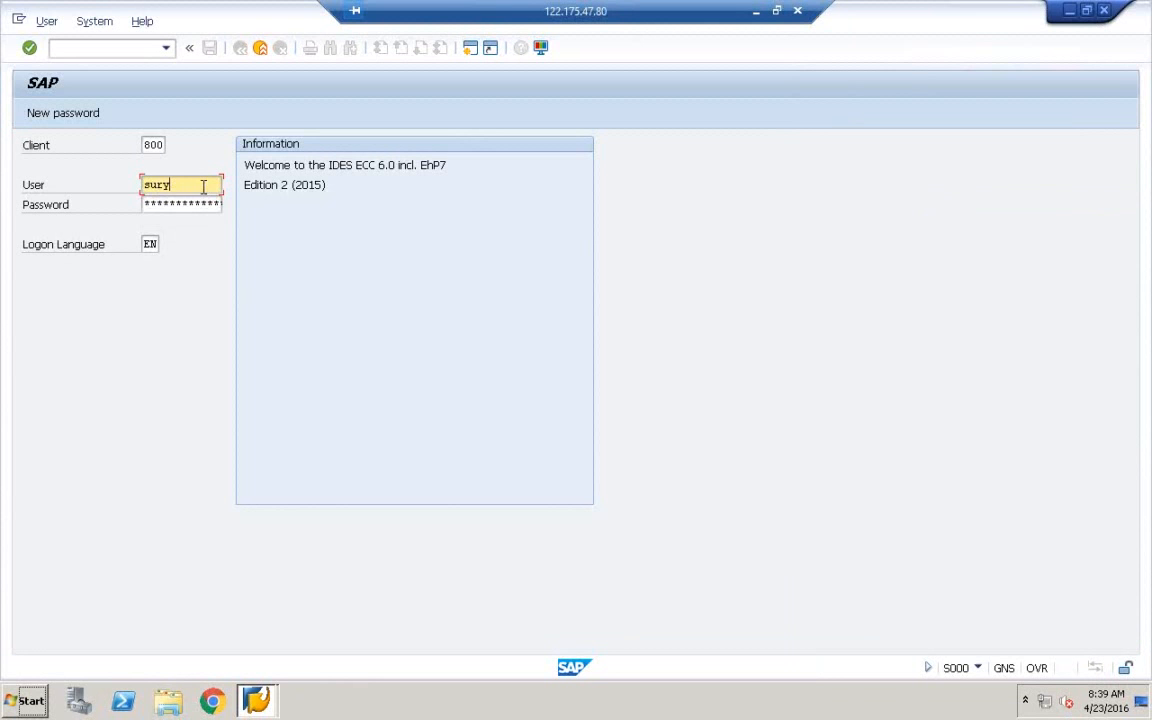
pyautogui.press('BackSpace')
pyautogui.press('BackSpace')
pyautogui.press('BackSpace')
pyautogui.press('BackSpace')
pyautogui.write('best')
pyautogui.press('Tab')
pyautogui.write('******')
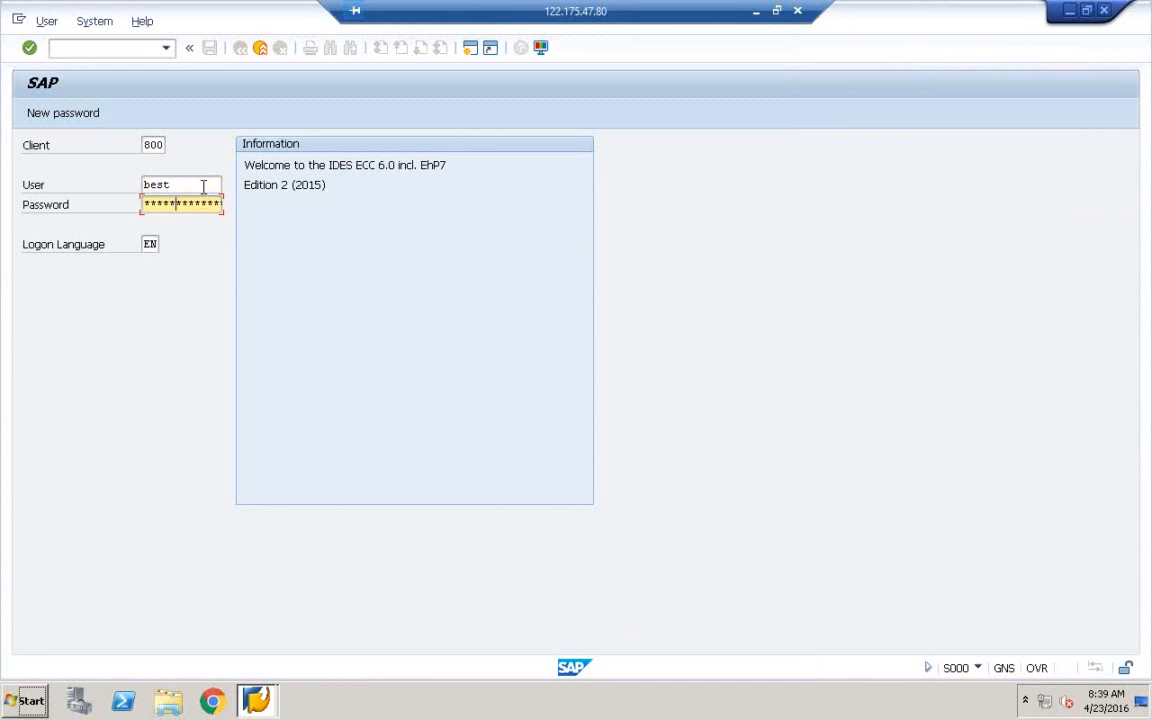
pyautogui.press('BackSpace')
pyautogui.press('BackSpace')
pyautogui.press('BackSpace')
pyautogui.press('BackSpace')
pyautogui.press('BackSpace')
pyautogui.press('BackSpace')
pyautogui.write('*********')
pyautogui.press('Return')
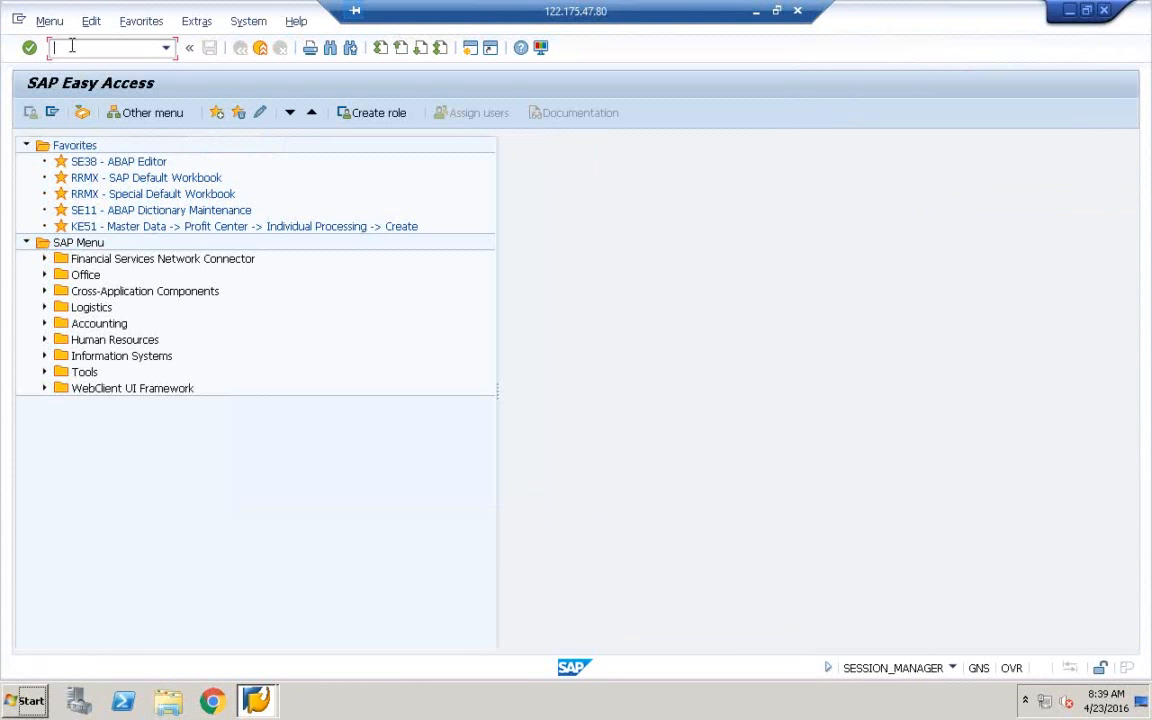
# Open the LT Replication Server Cockpit via LTRC and begin a new configuration
pyautogui.write('LTRC')
pyautogui.press('Return')
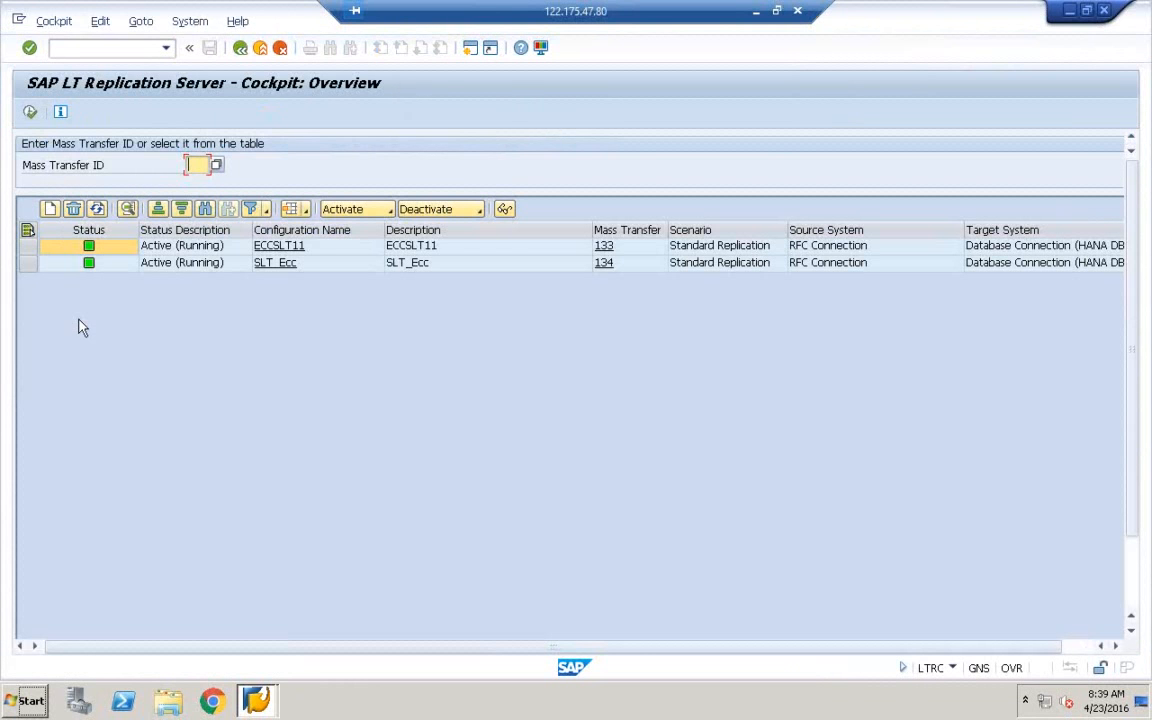
pyautogui.click(51, 210)
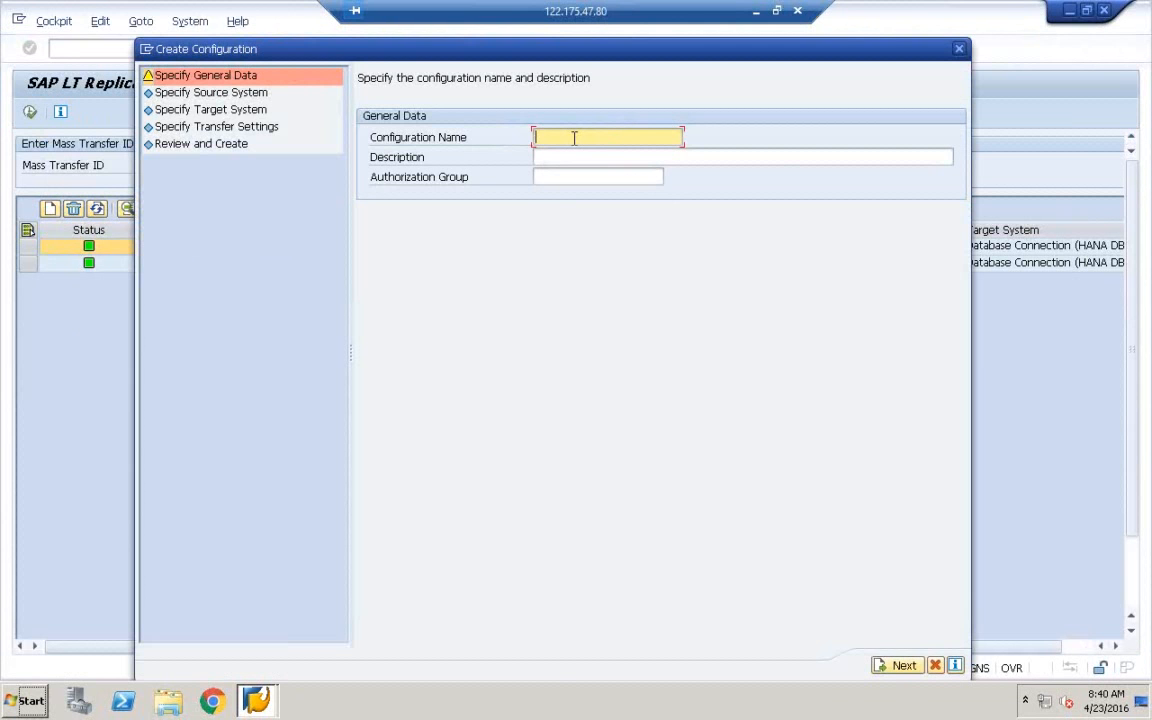
# Enter ECCSLT99 as configuration name and description, then continue to the source system step
pyautogui.write('ECCSLT99')
pyautogui.moveTo(595, 137); pyautogui.dragTo(518, 145)
pyautogui.hotkey('ctrl', 'c')
pyautogui.click(566, 160)
pyautogui.hotkey('ctrl', 'v')
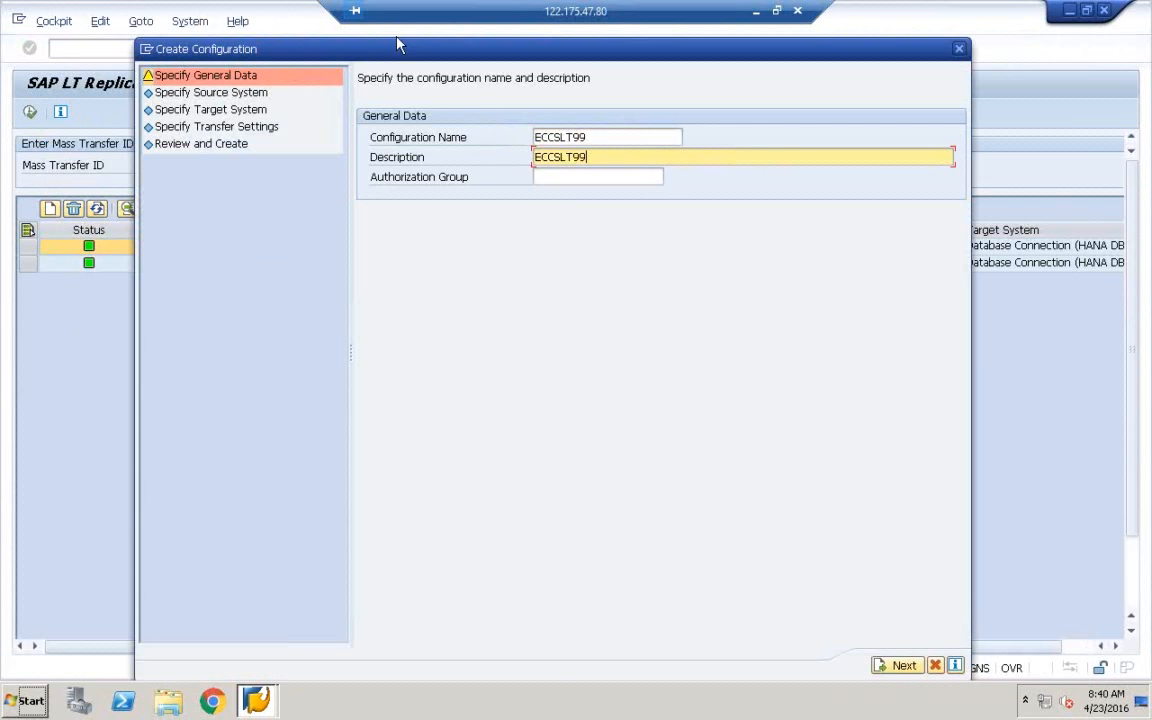
pyautogui.moveTo(393, 51); pyautogui.dragTo(364, 43)
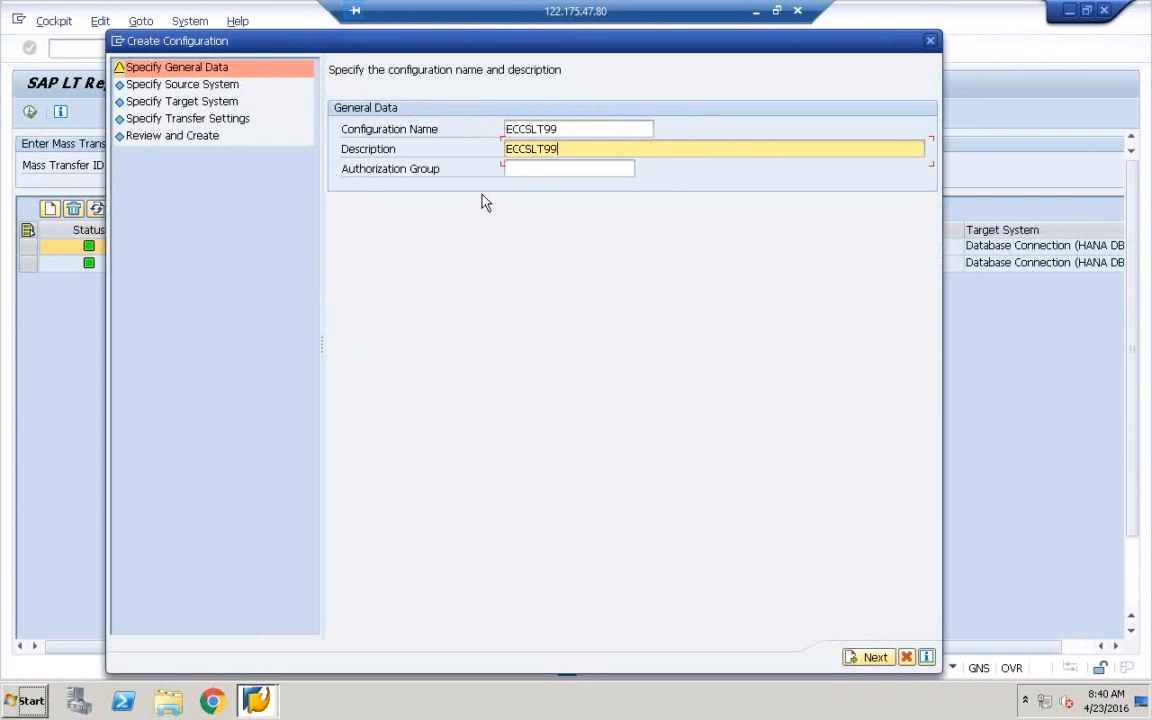
pyautogui.click(869, 658)
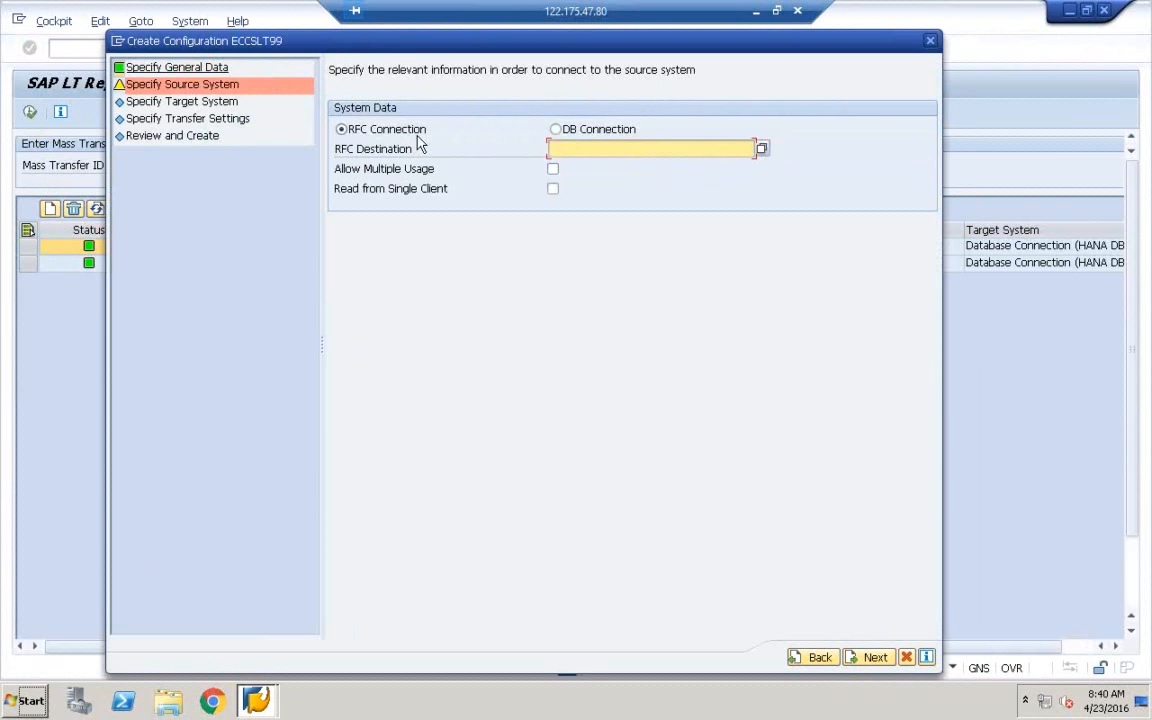
# Create a new SAP session from the dialog's window options menu
pyautogui.click(118, 43)
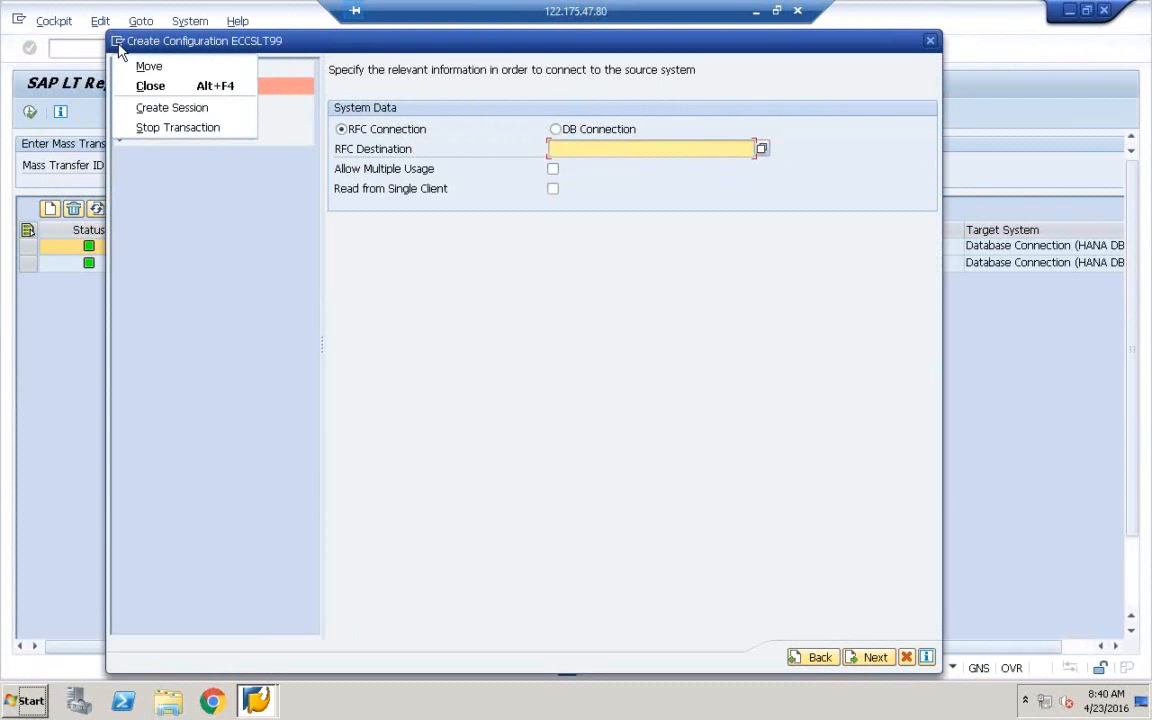
pyautogui.click(177, 108)
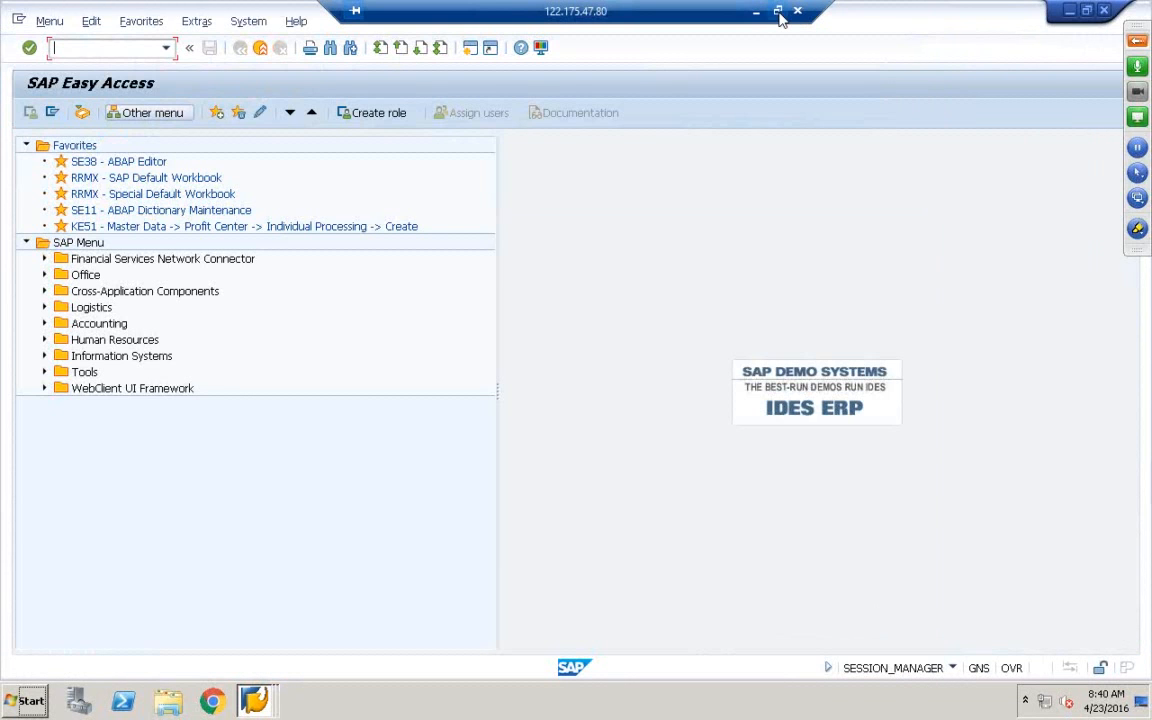
pyautogui.click(776, 10)
# Circle the RFC link between ECC and SLT in the Paint diagram
pyautogui.click(781, 20)
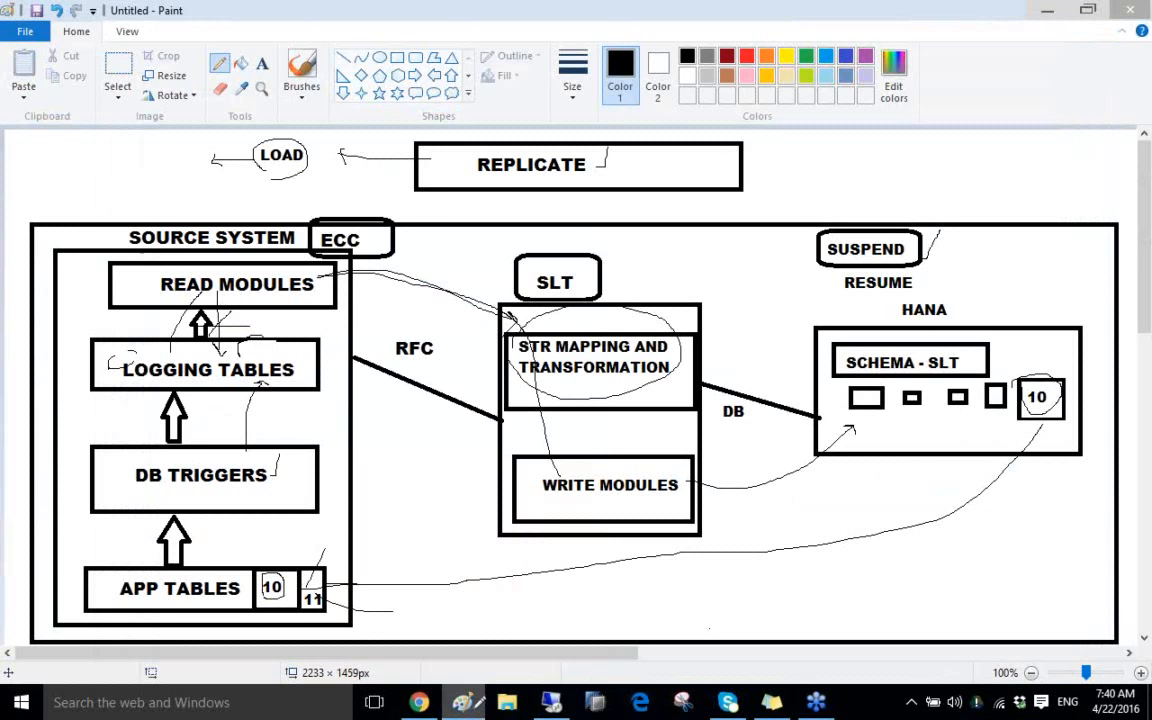
pyautogui.moveTo(418, 311)
pyautogui.mouseDown()
pyautogui.moveTo(382, 318)
pyautogui.moveTo(453, 341)
pyautogui.moveTo(430, 313)
pyautogui.mouseUp()
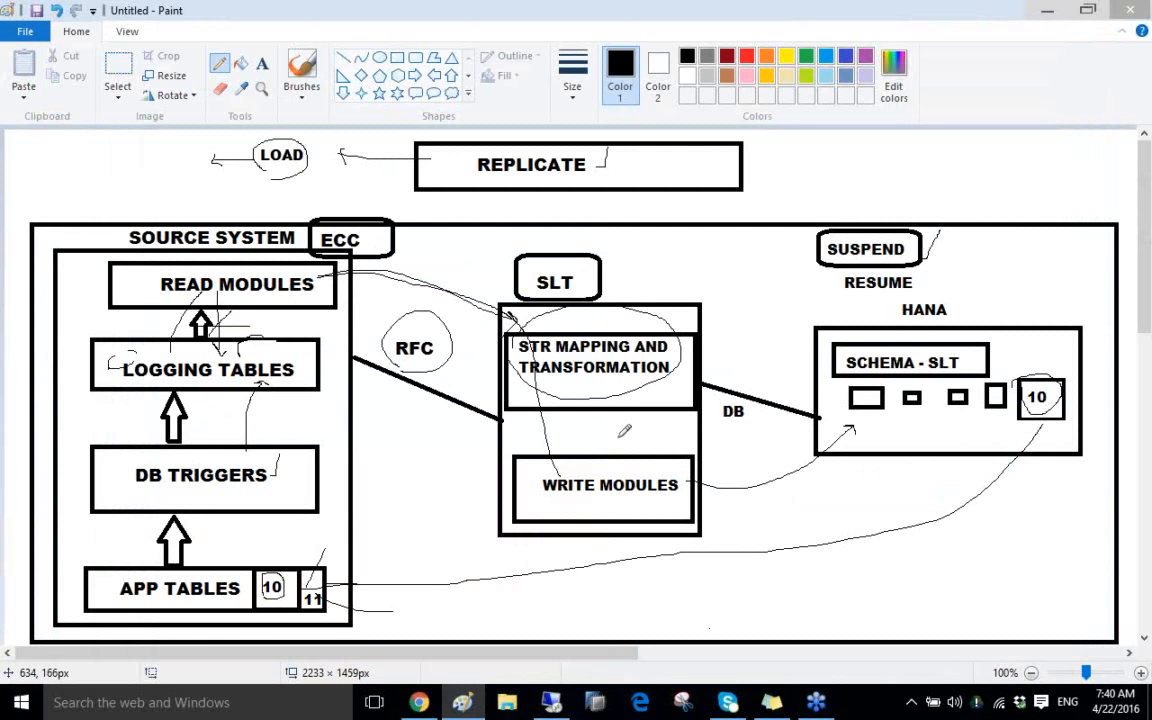
pyautogui.click(551, 703)
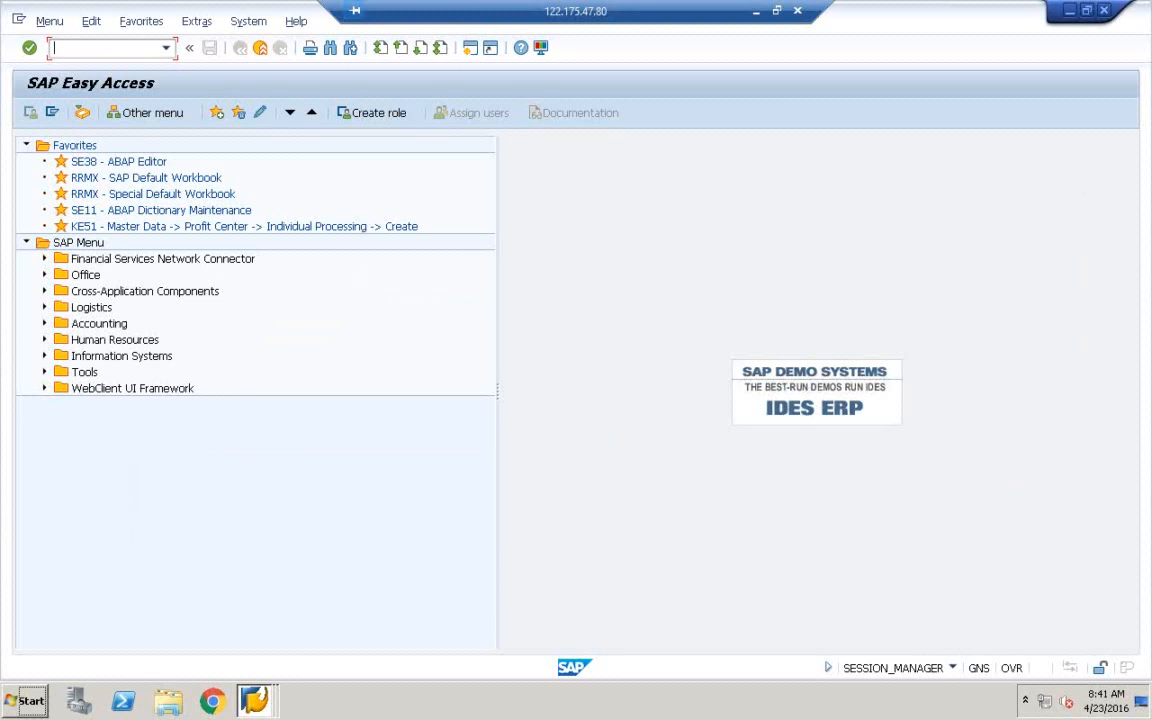
# In SM59, find the RFCTOHANA destination under ABAP Connections and open its details
pyautogui.write('SM59')
pyautogui.press('Return')
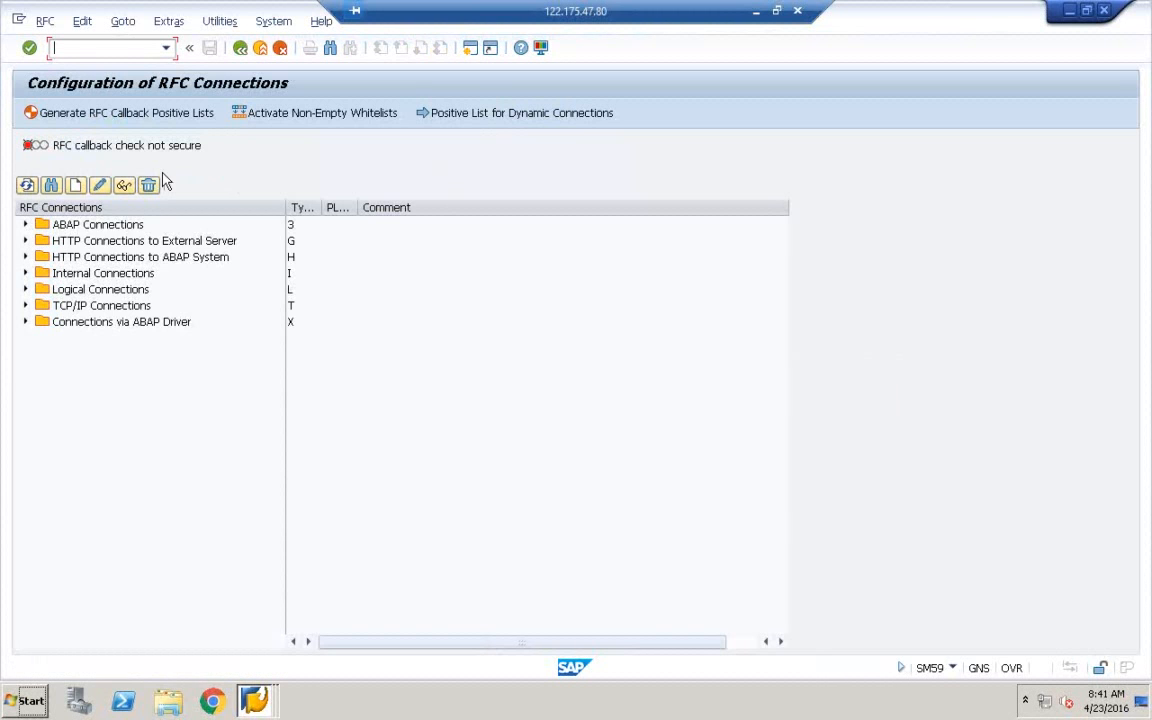
pyautogui.click(48, 229)
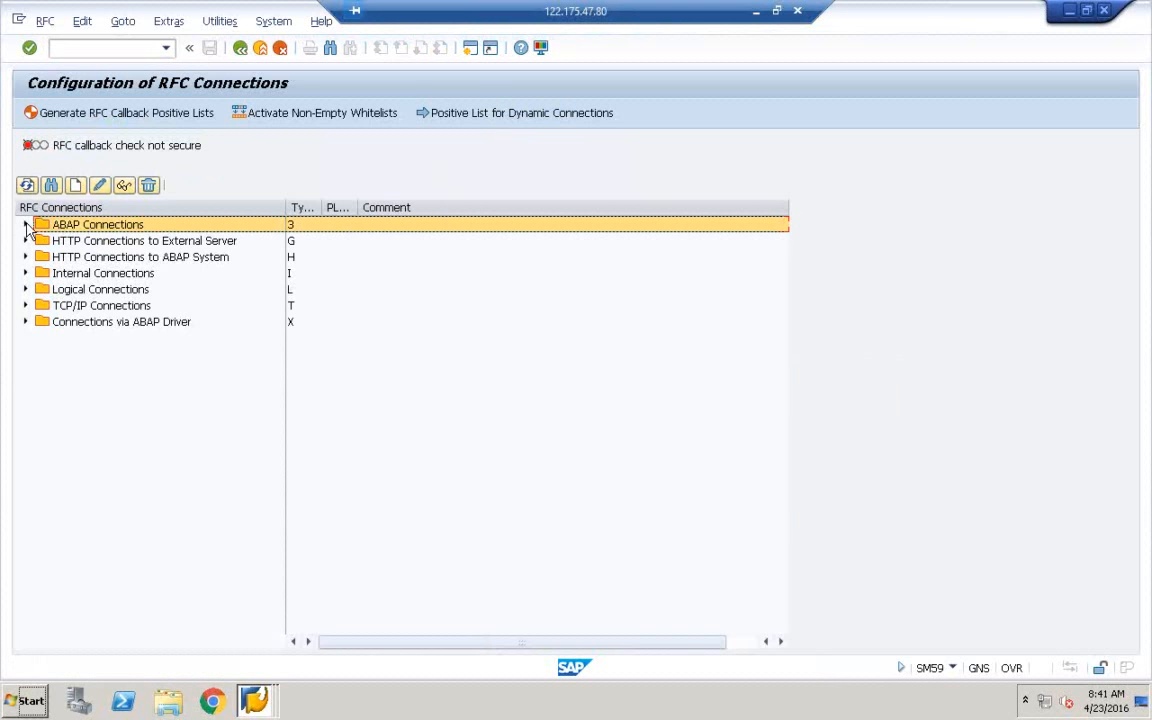
pyautogui.click(25, 225)
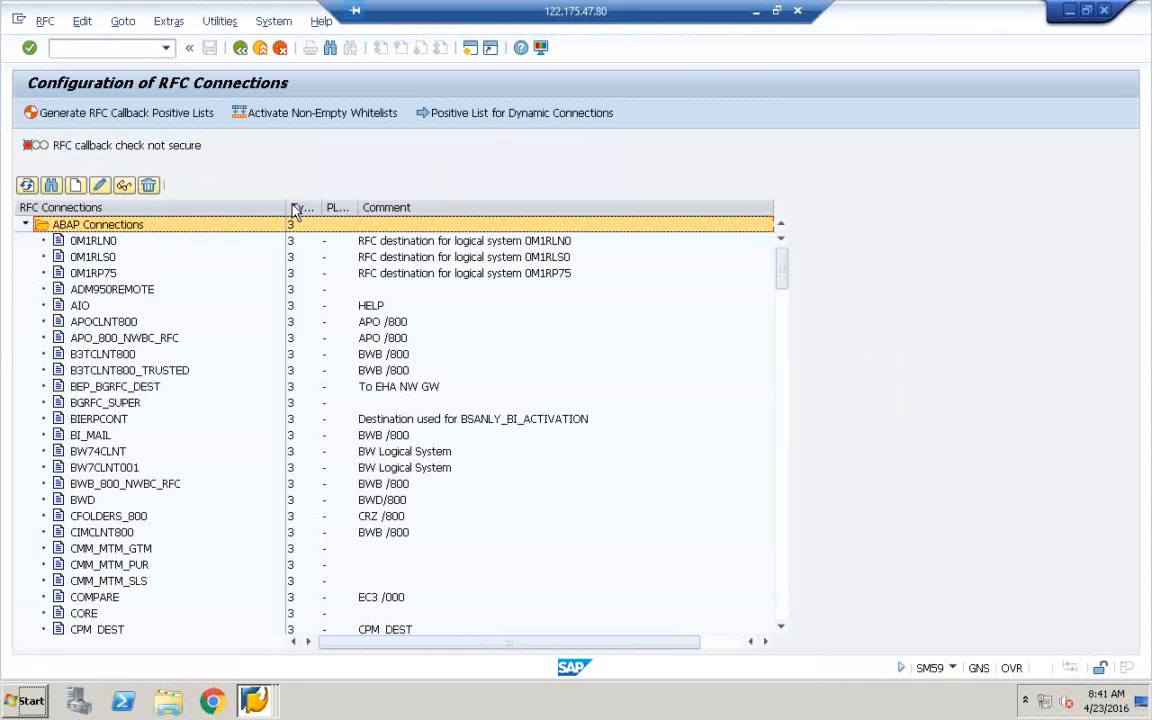
pyautogui.moveTo(286, 207); pyautogui.dragTo(335, 208)
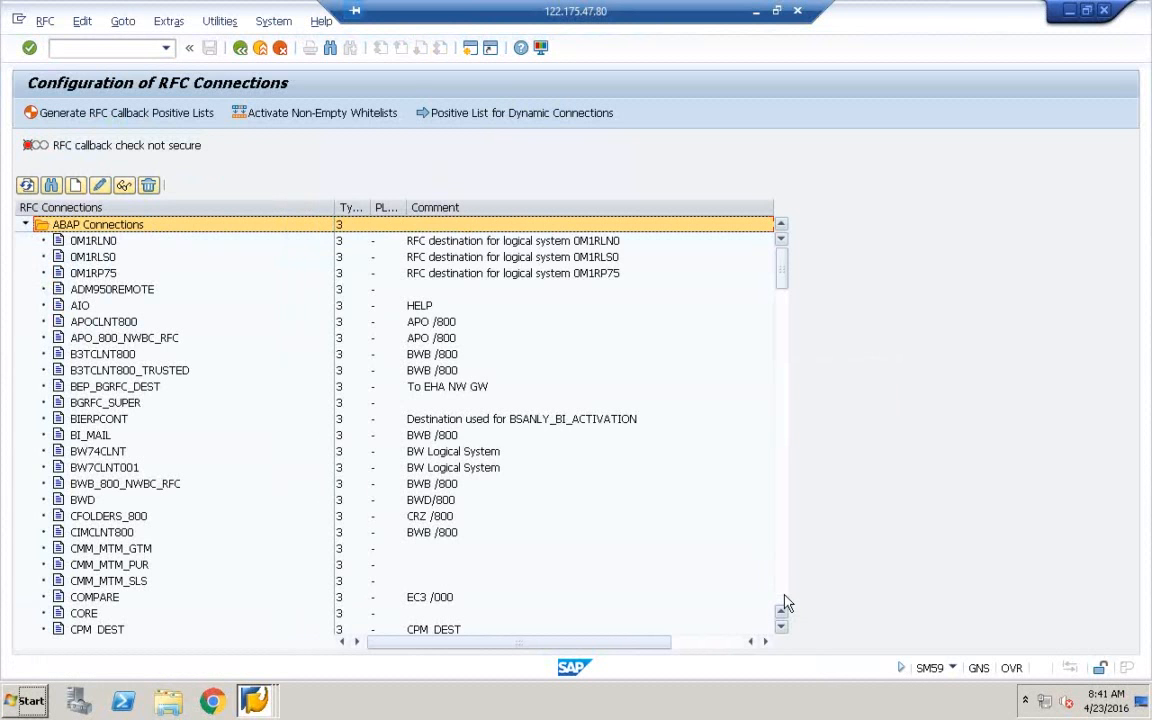
pyautogui.scroll(-20, 785, 604)
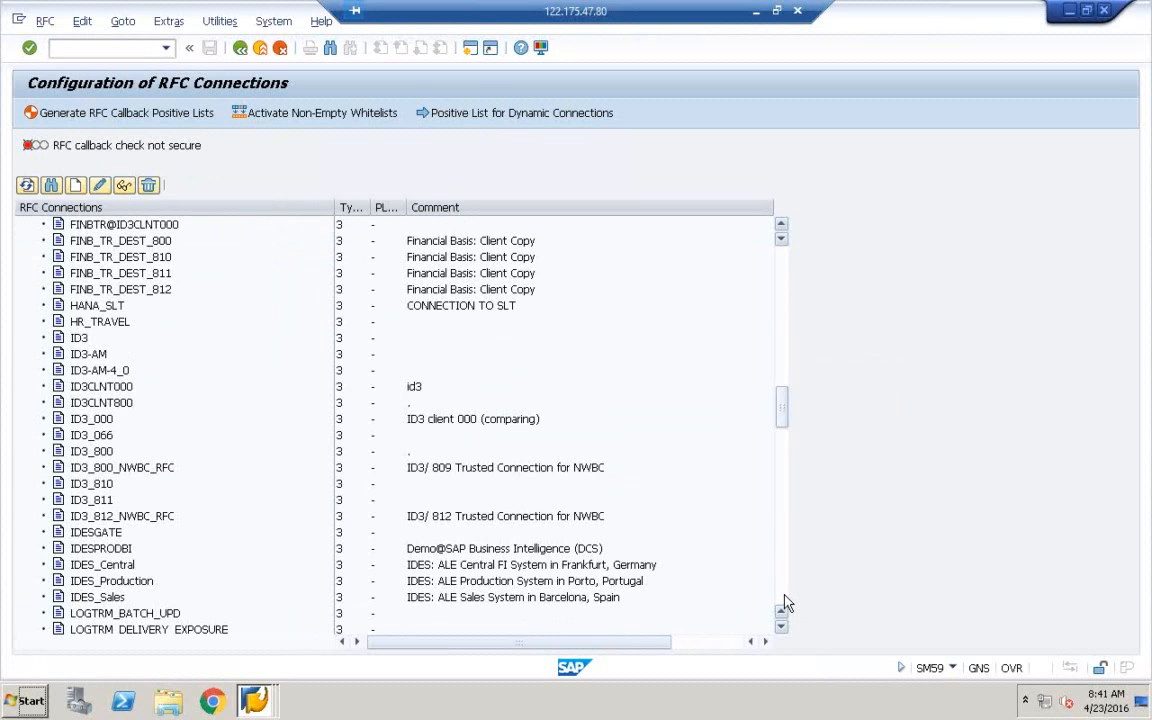
pyautogui.scroll(-8, 540, 388)
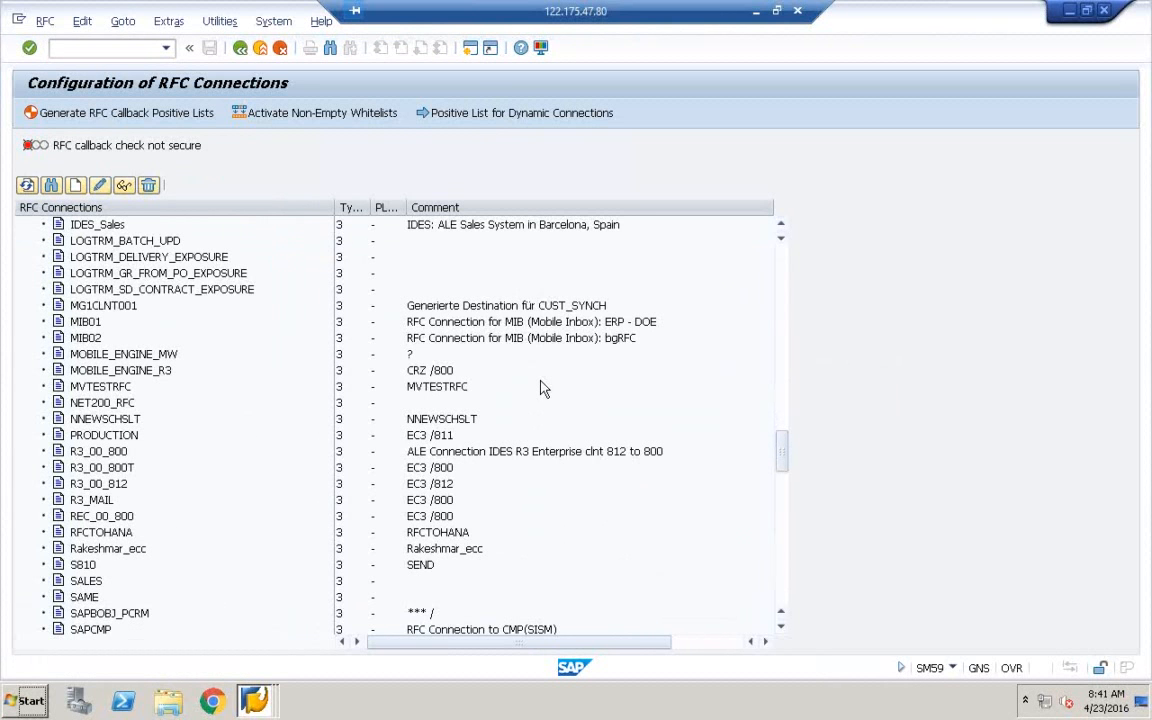
pyautogui.scroll(-4, 540, 388)
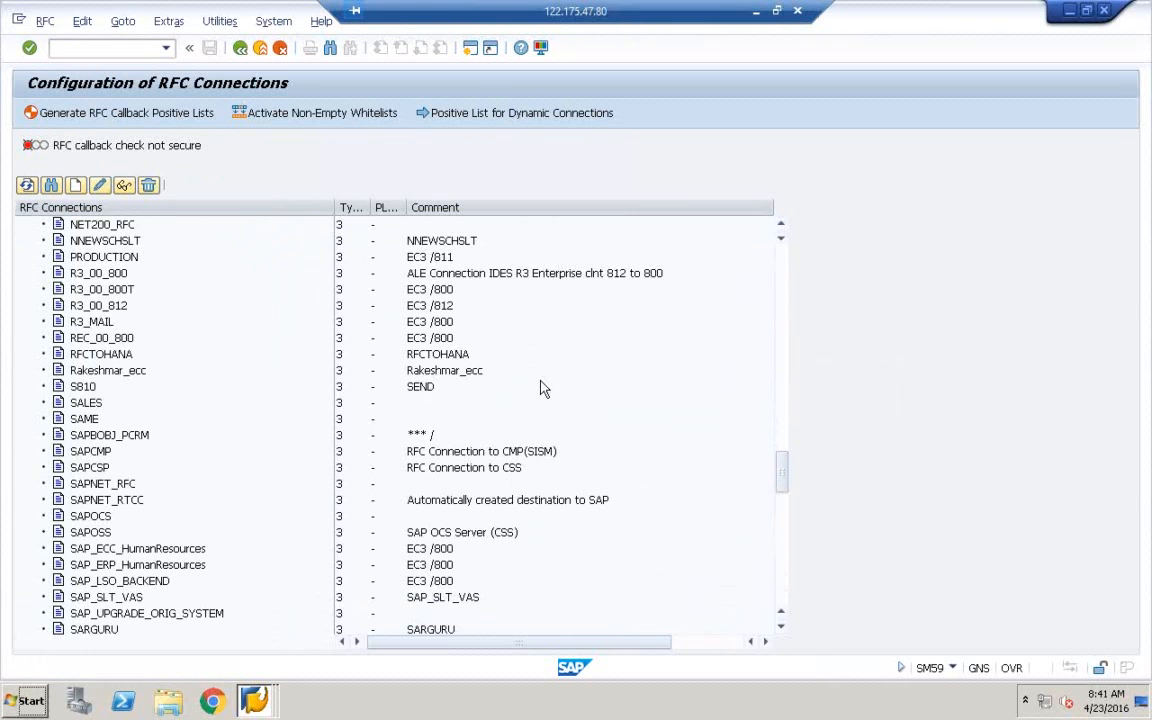
pyautogui.click(82, 356)
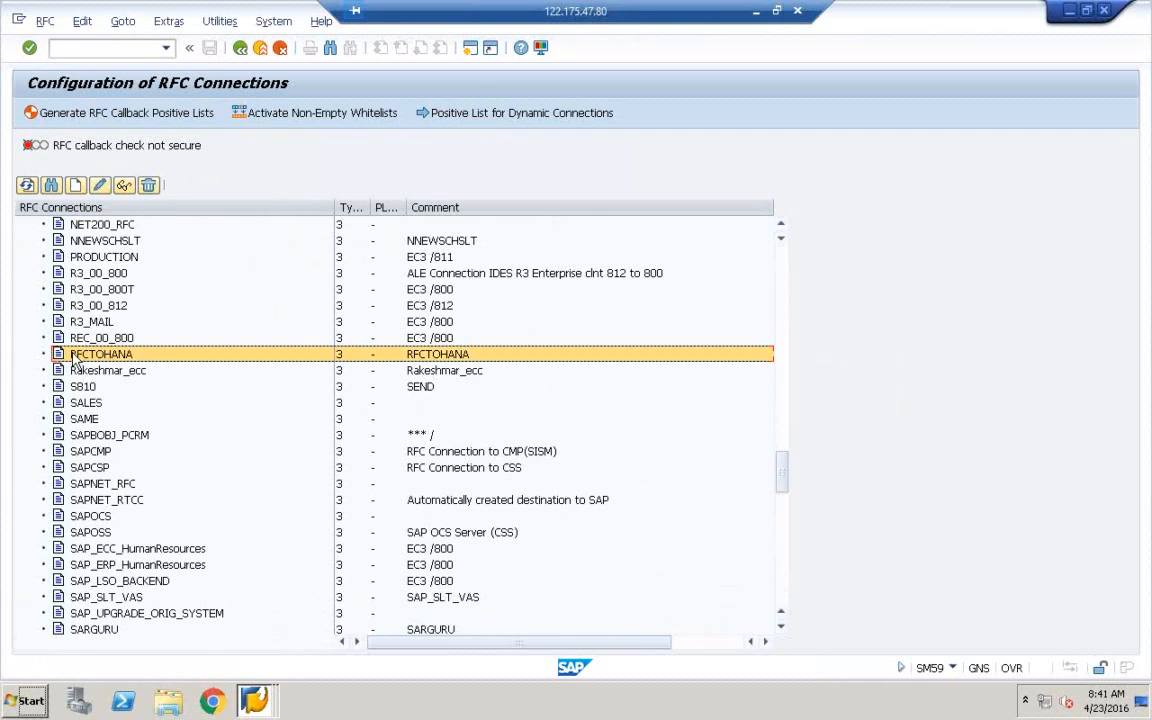
pyautogui.doubleClick(90, 355)
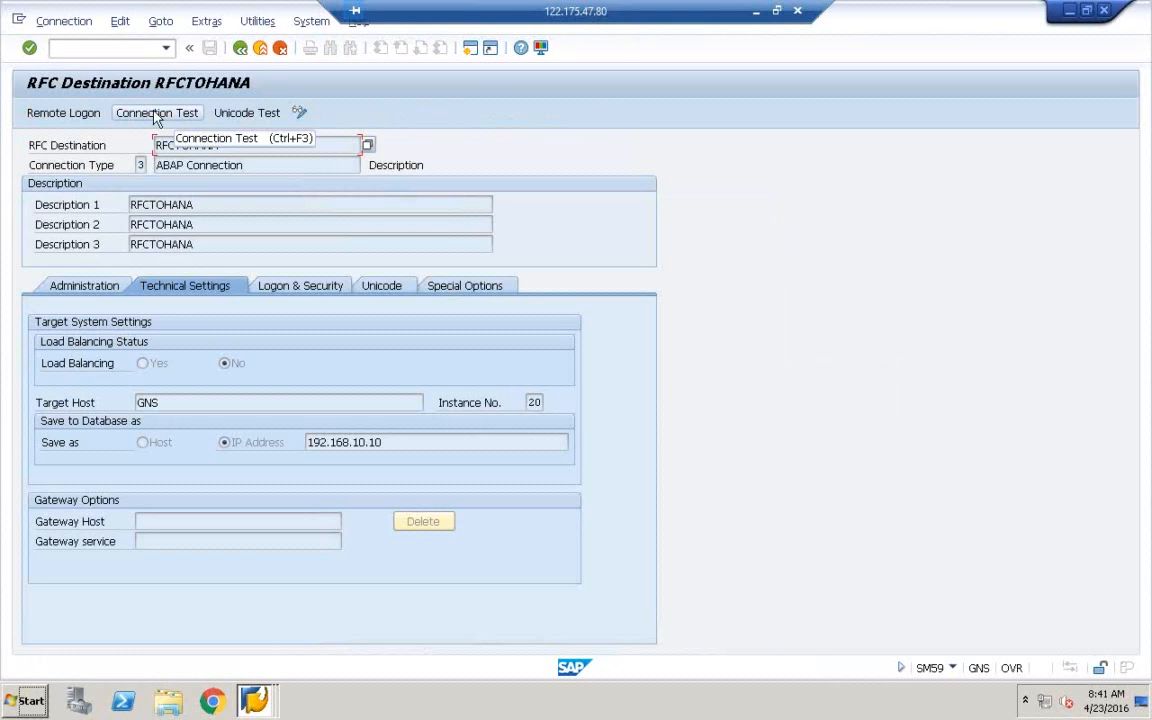
# Test the RFCTOHANA connection, return to its details, and copy the destination name
pyautogui.click(156, 116)
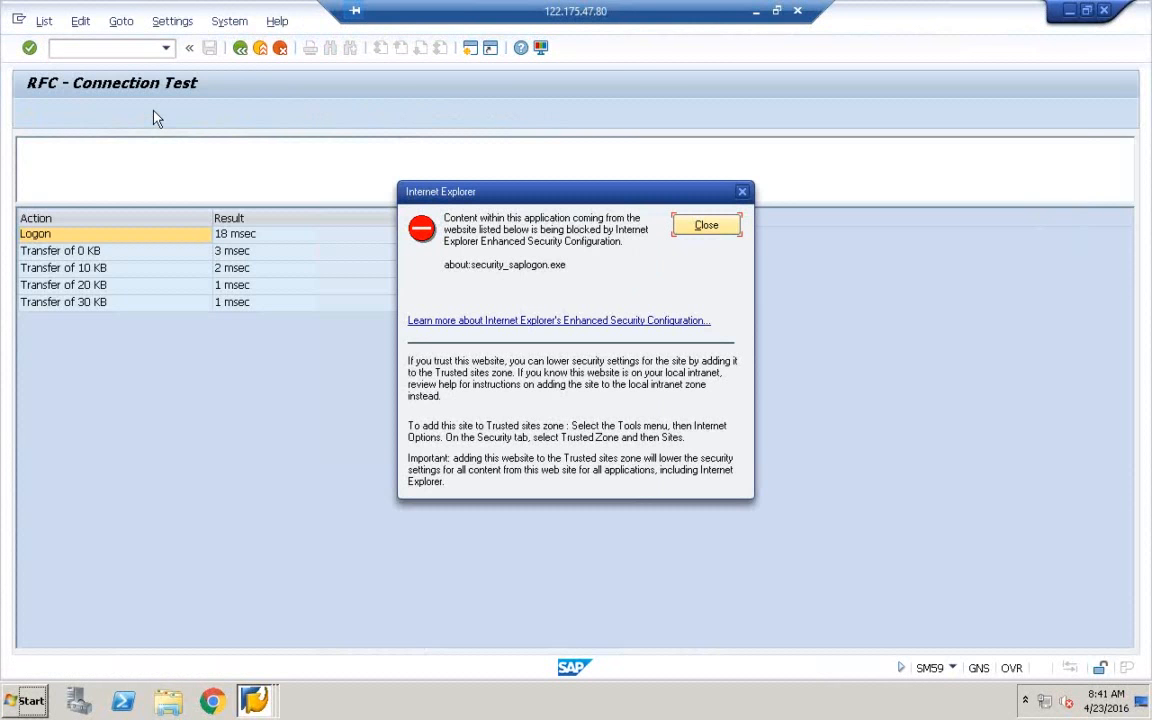
pyautogui.click(694, 226)
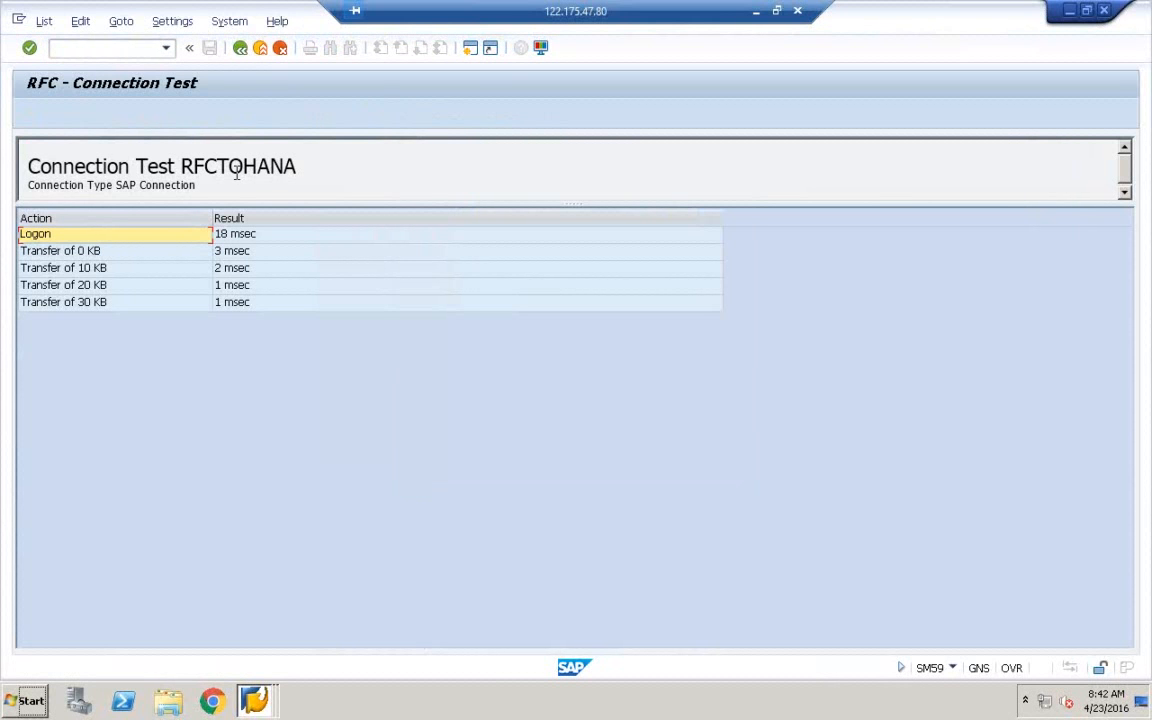
pyautogui.click(240, 47)
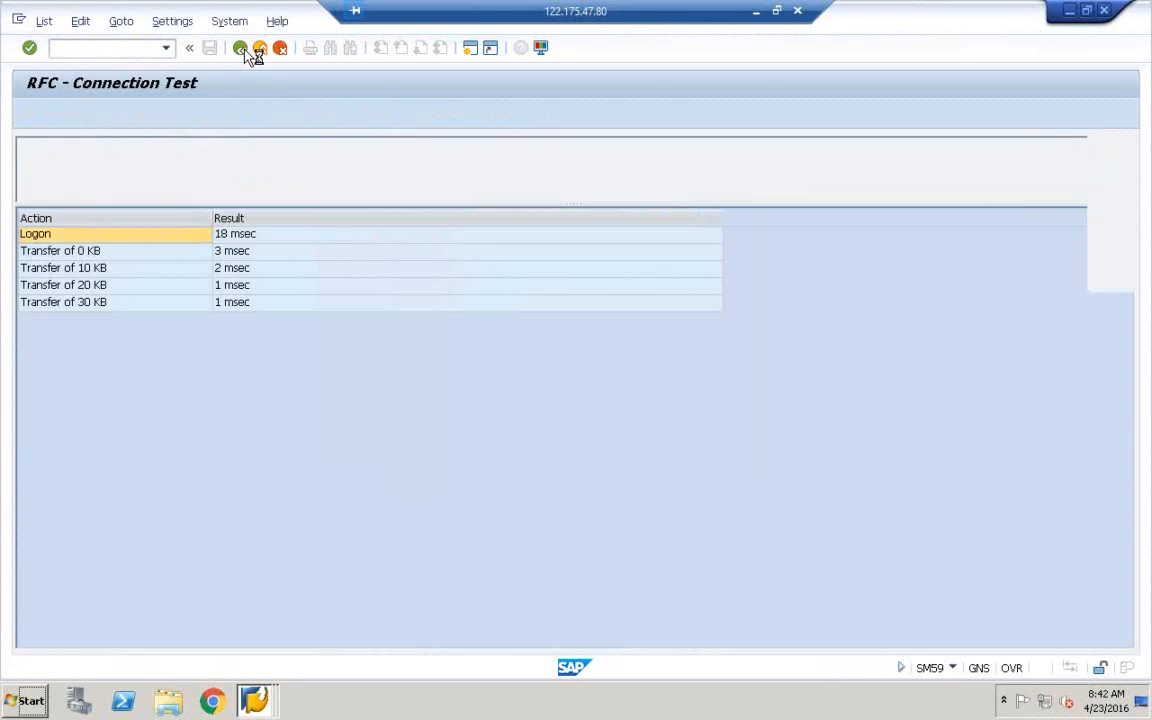
pyautogui.doubleClick(197, 147)
pyautogui.hotkey('ctrl', 'c')
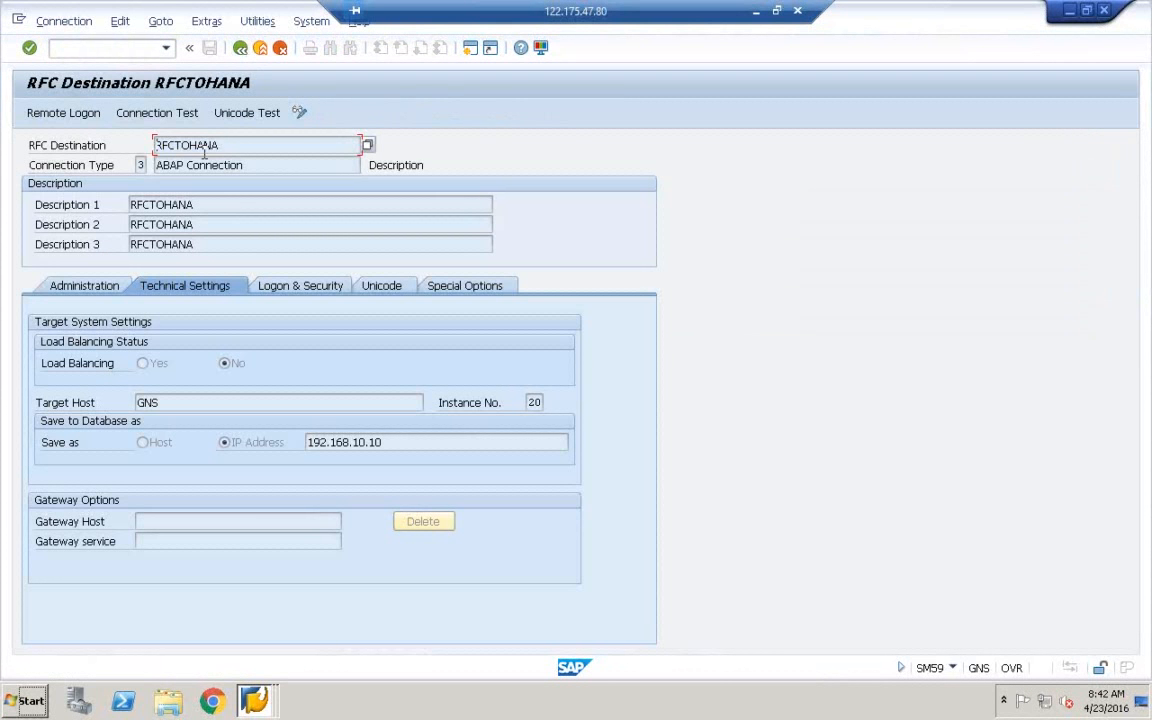
pyautogui.click(254, 698)
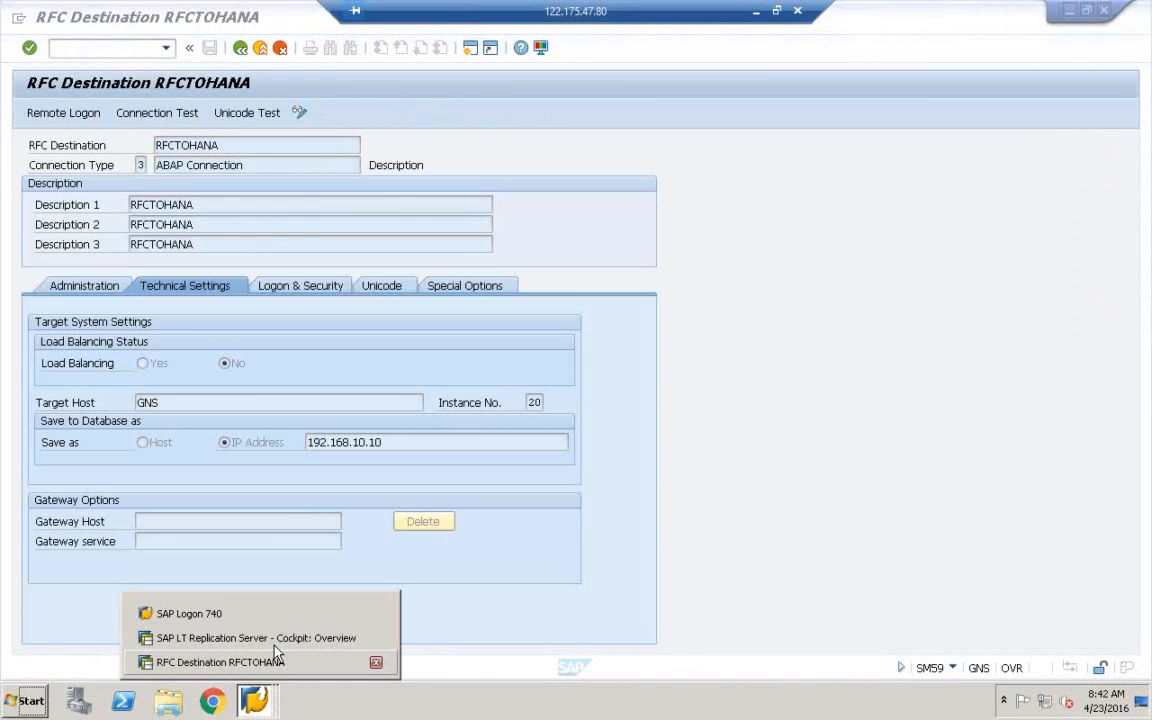
# Set RFCTOHANA as source RFC destination with Allow Multiple Usage, then continue to the target step
pyautogui.click(275, 643)
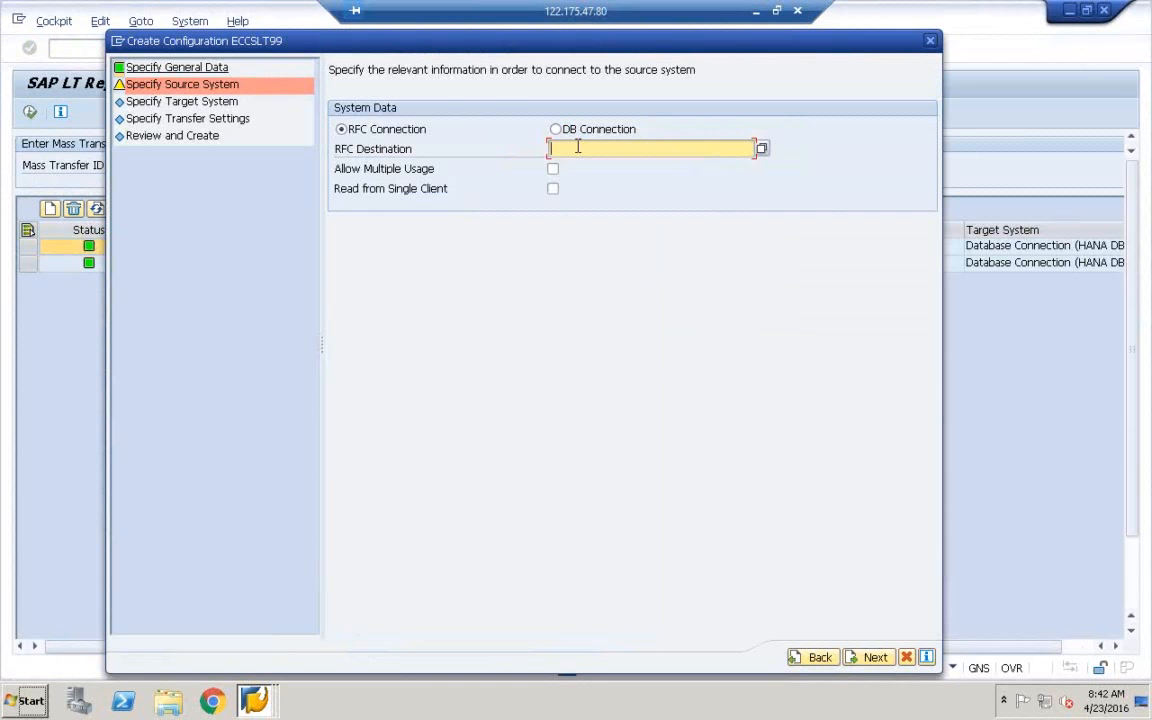
pyautogui.hotkey('ctrl', 'v')
pyautogui.hotkey('ctrl', 'a')
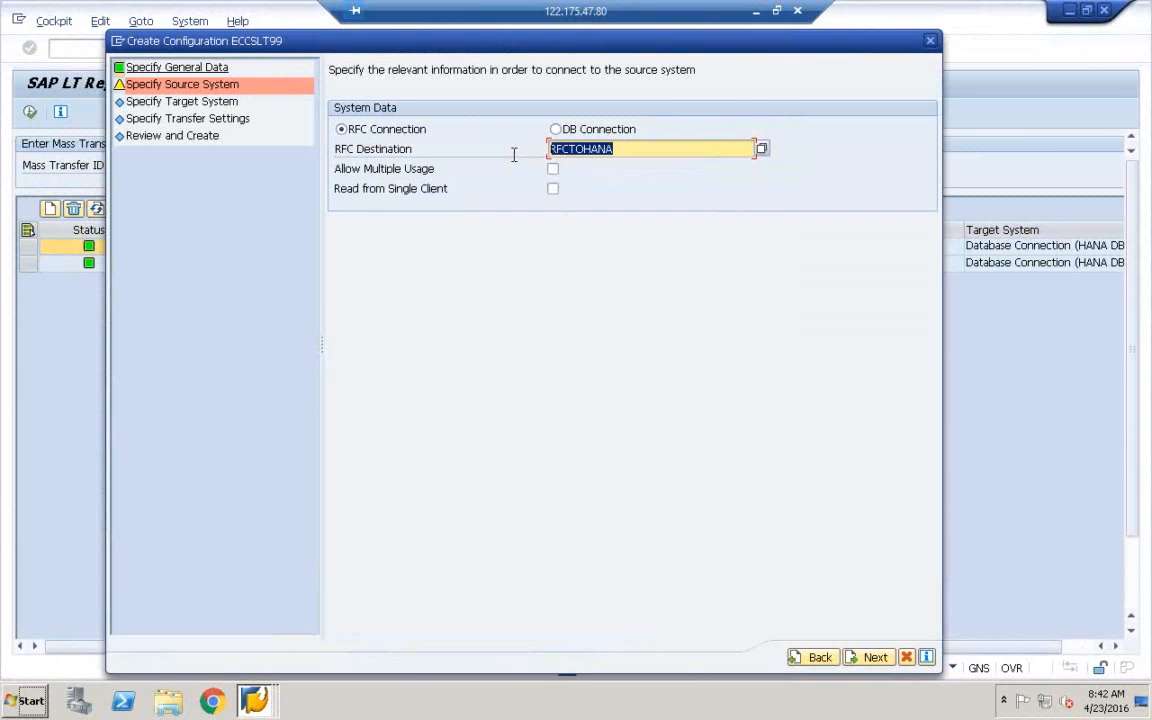
pyautogui.click(620, 148)
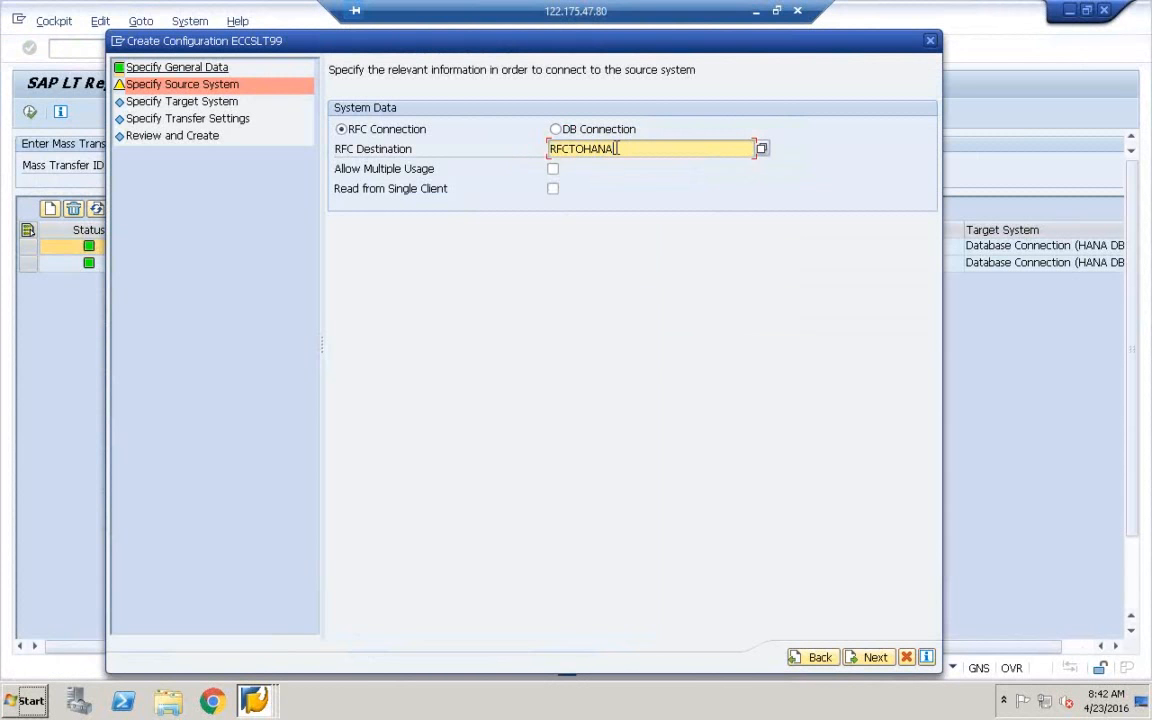
pyautogui.moveTo(616, 148); pyautogui.dragTo(514, 150)
pyautogui.click(617, 152)
pyautogui.doubleClick(618, 149)
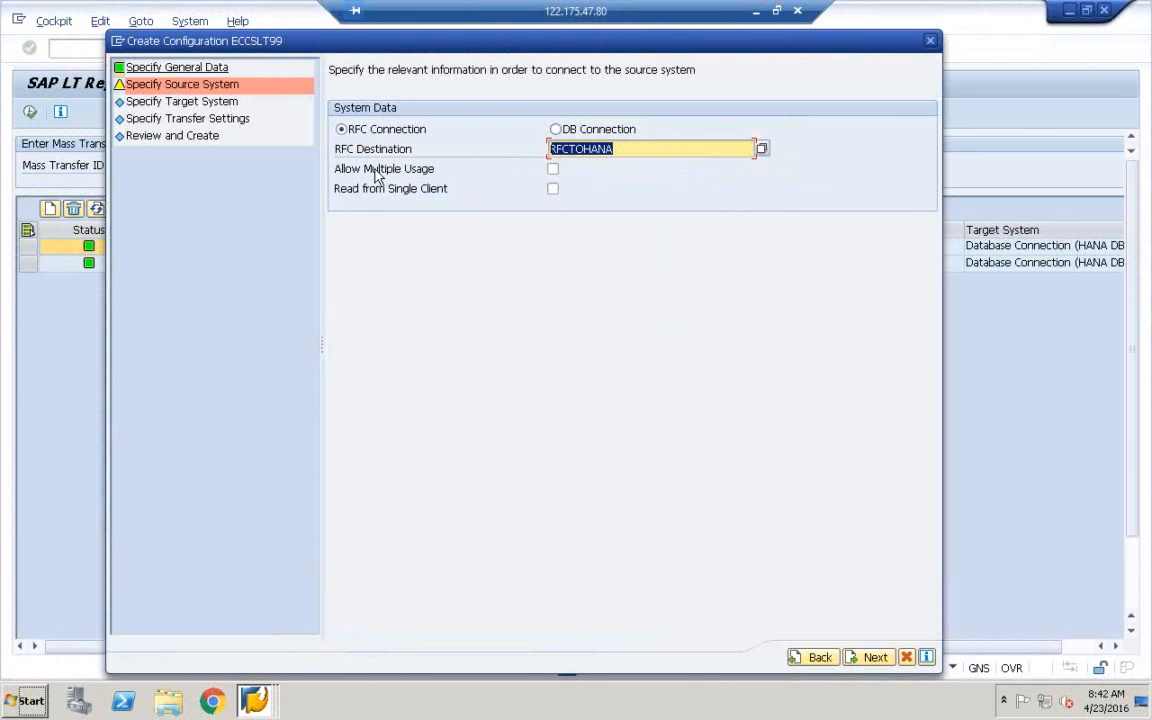
pyautogui.click(554, 169)
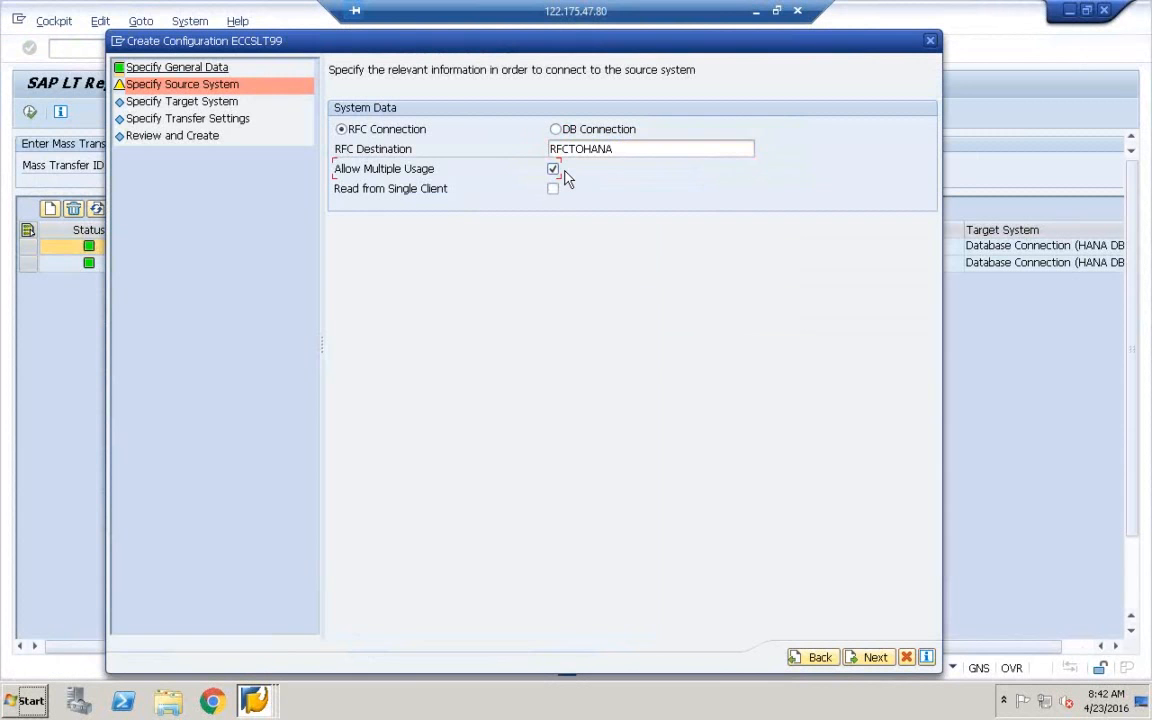
pyautogui.click(874, 658)
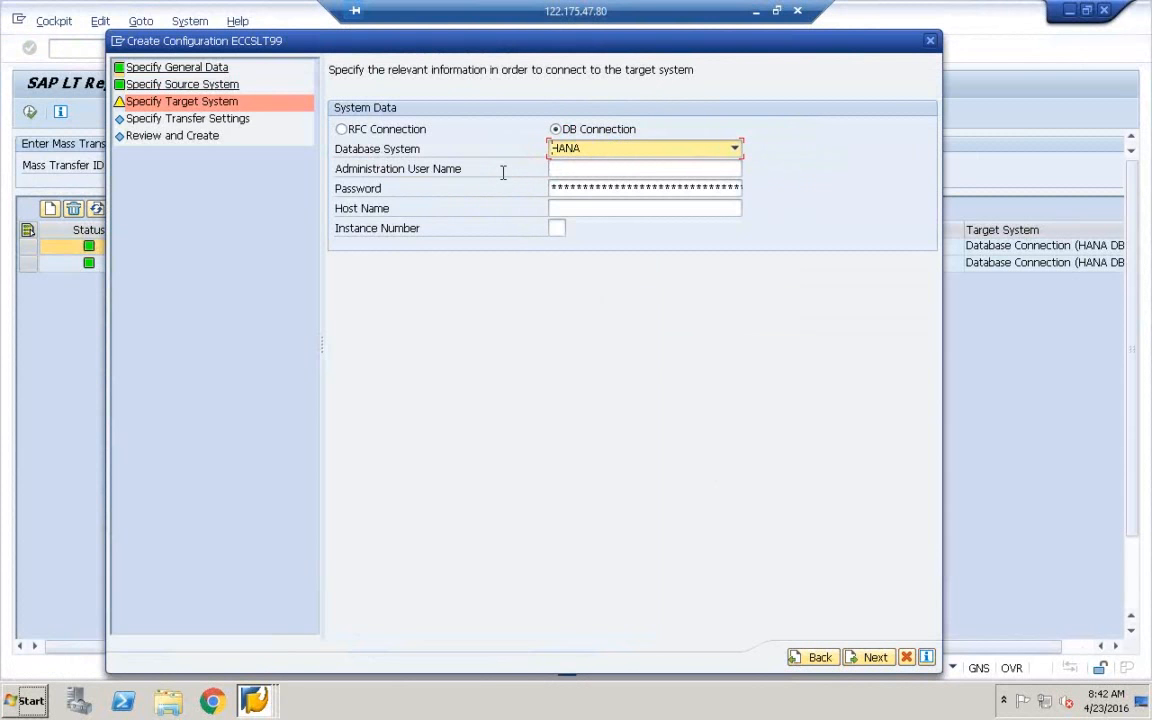
# Enter SYSTEM as the HANA administration user and fill in its password
pyautogui.click(588, 169)
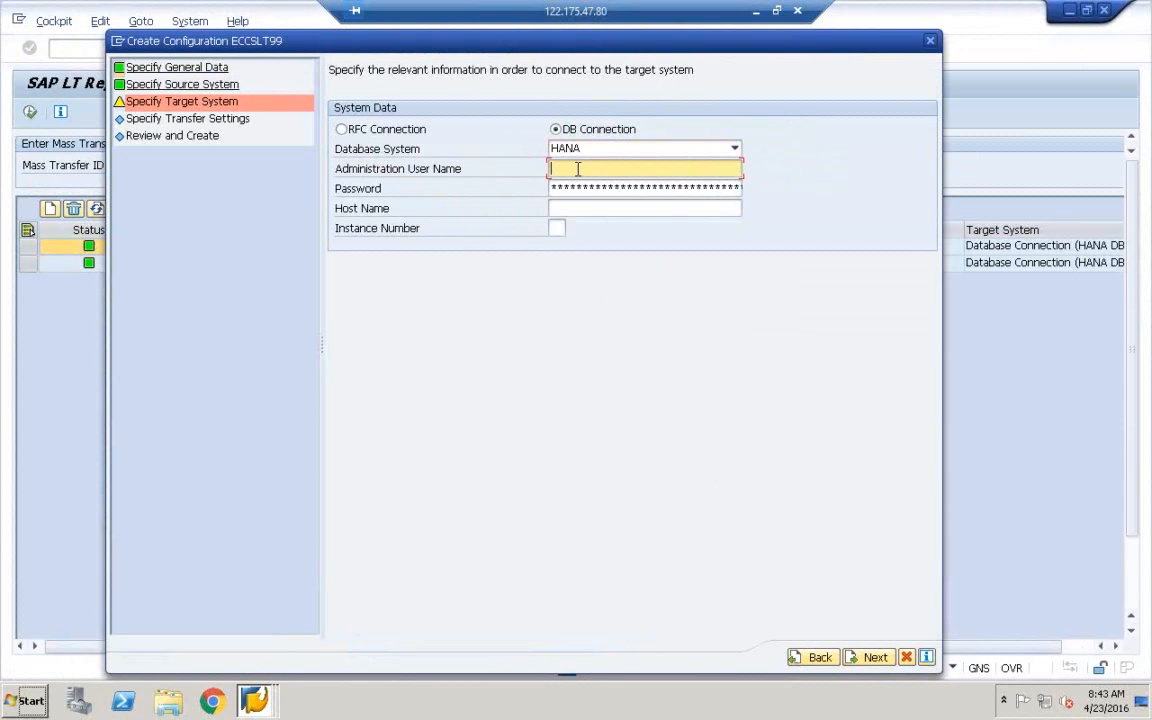
pyautogui.write('SYS')
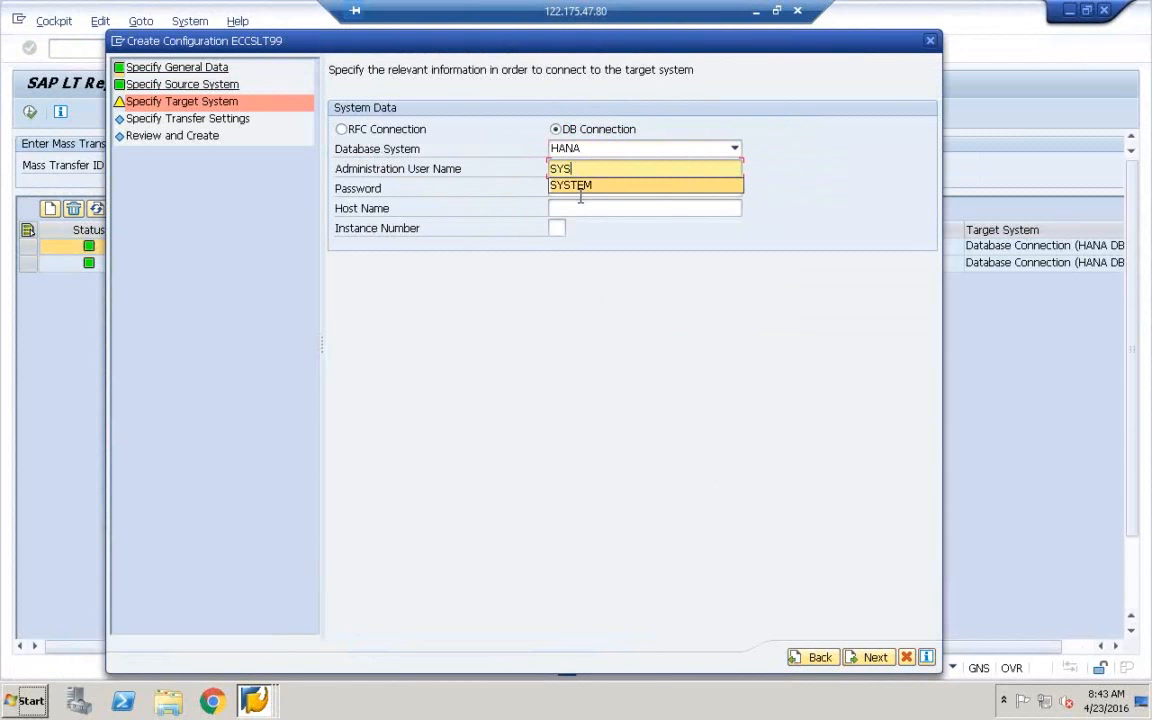
pyautogui.click(580, 187)
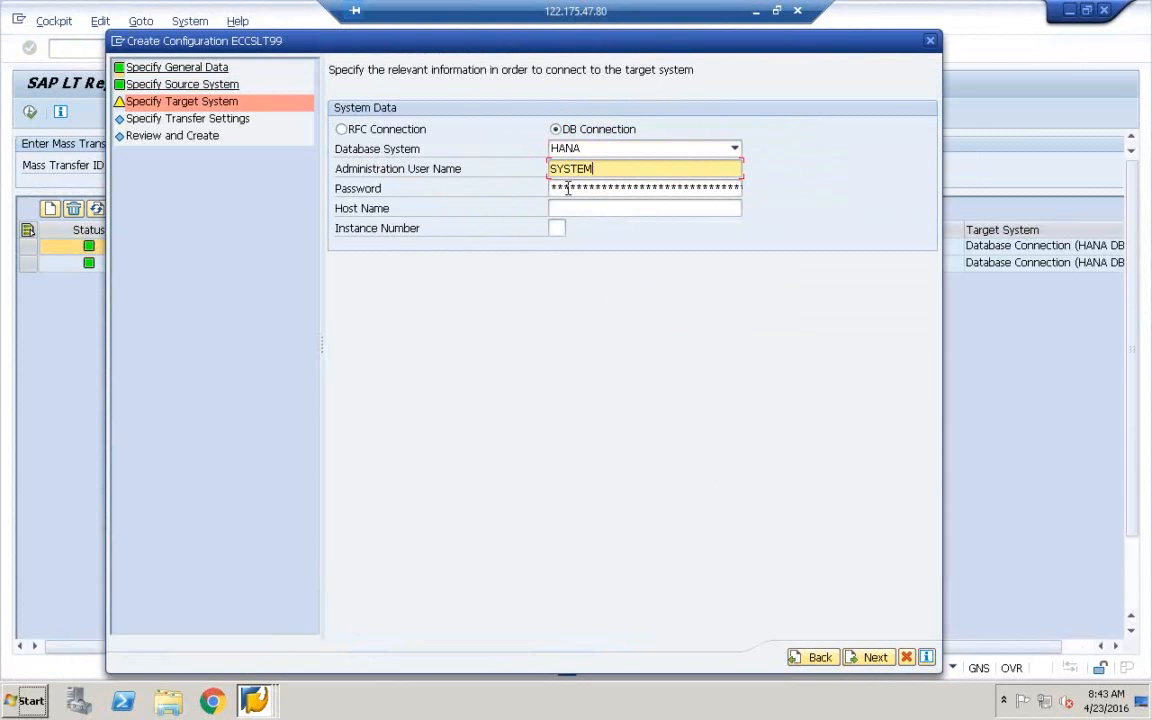
pyautogui.click(566, 189)
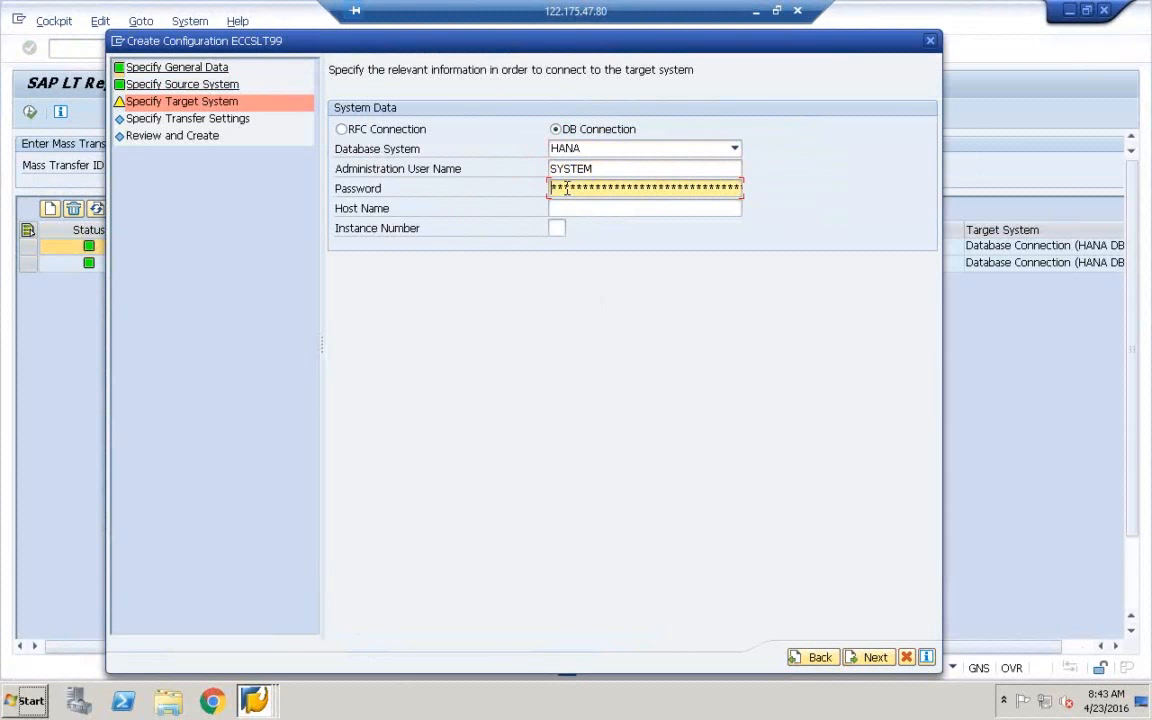
pyautogui.write('********')
pyautogui.click(543, 215)
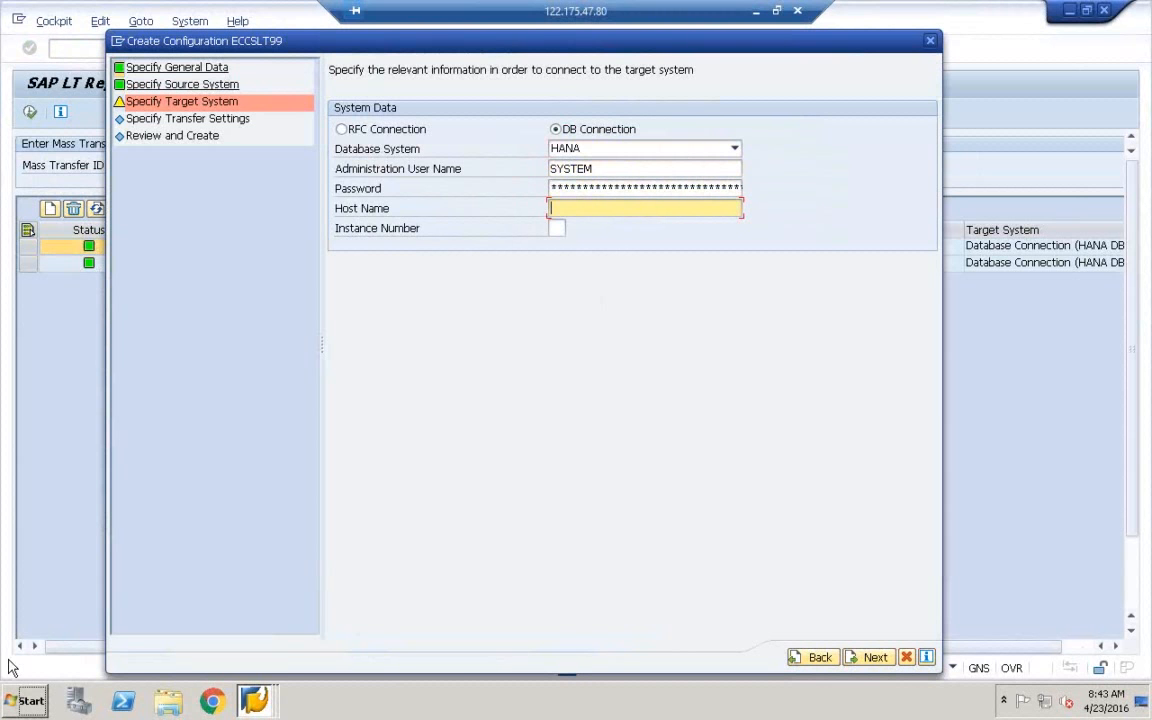
pyautogui.click(25, 698)
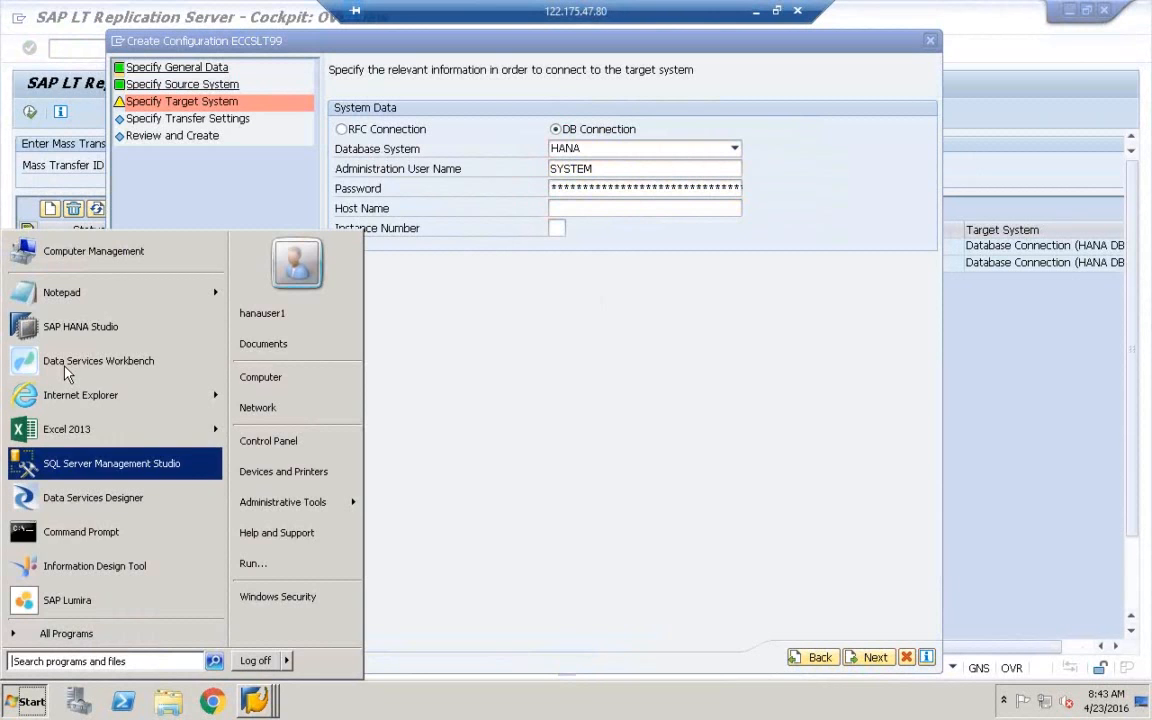
# Start SAP HANA Studio and log on to the HDB (BEST) system
pyautogui.click(75, 328)
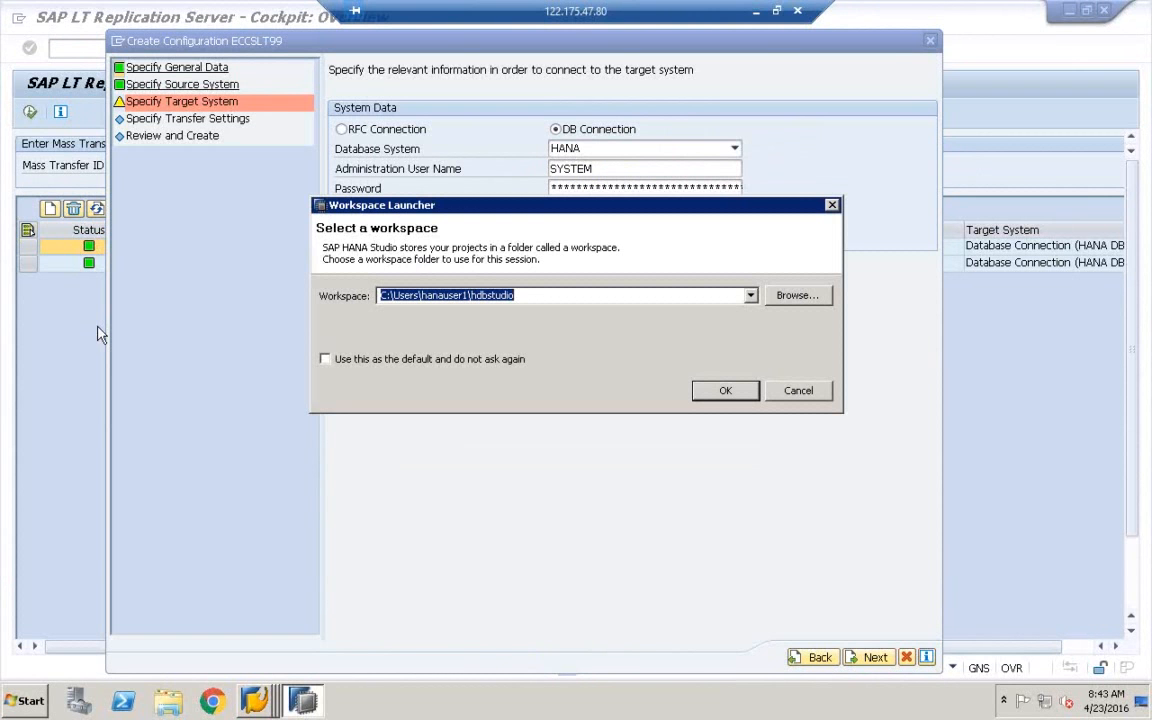
pyautogui.click(725, 392)
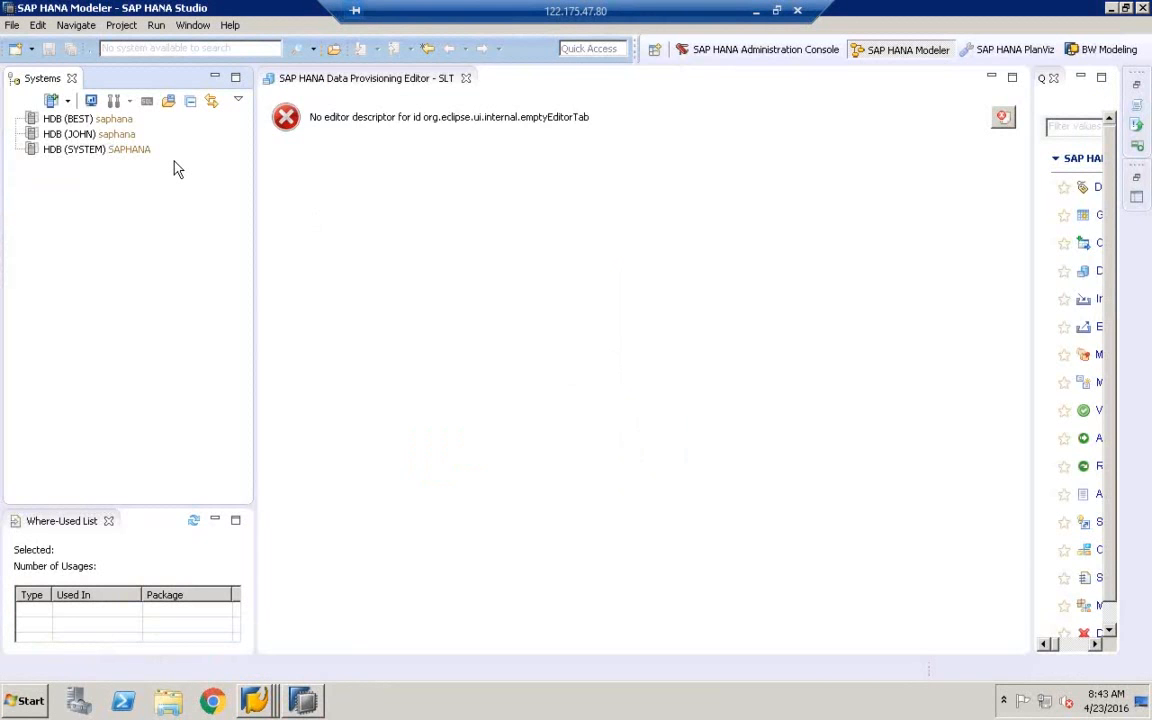
pyautogui.click(92, 119)
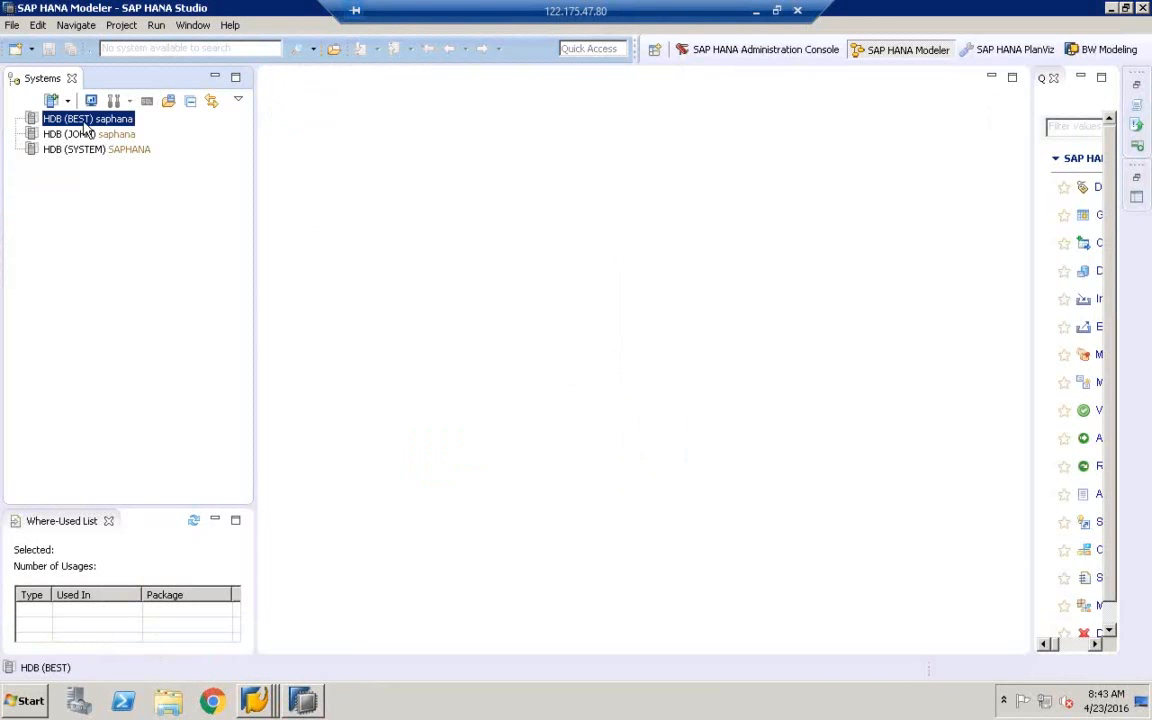
pyautogui.doubleClick(86, 121)
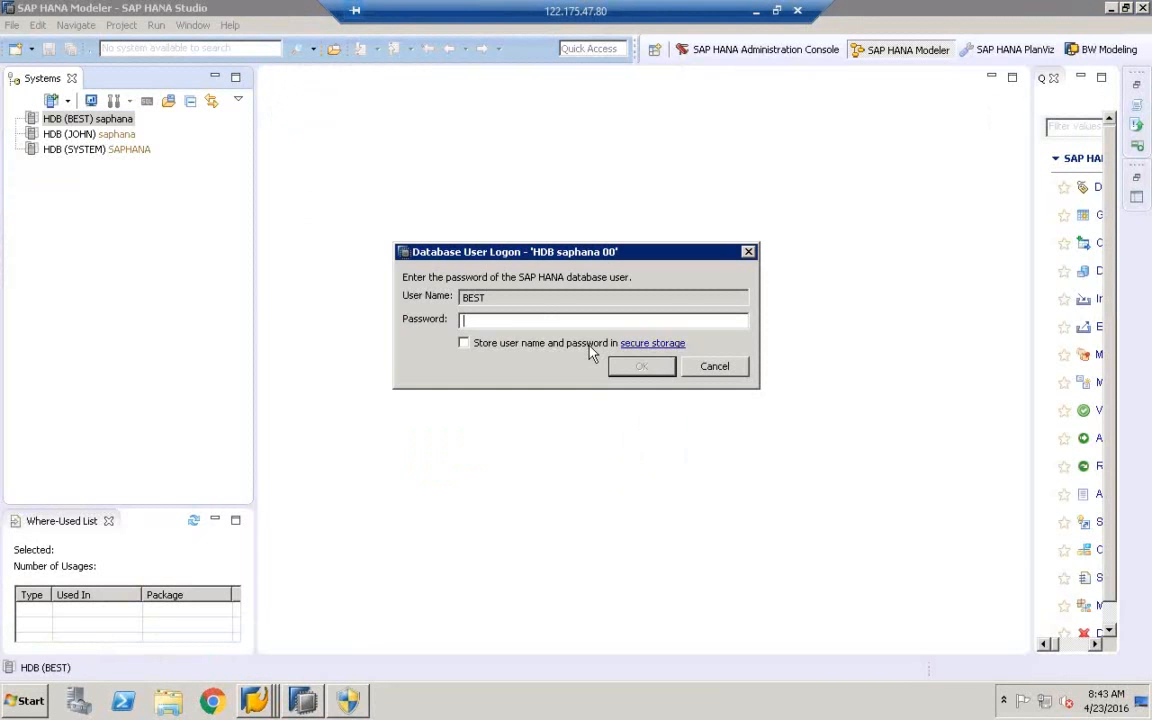
pyautogui.write('**********')
pyautogui.press('Return')
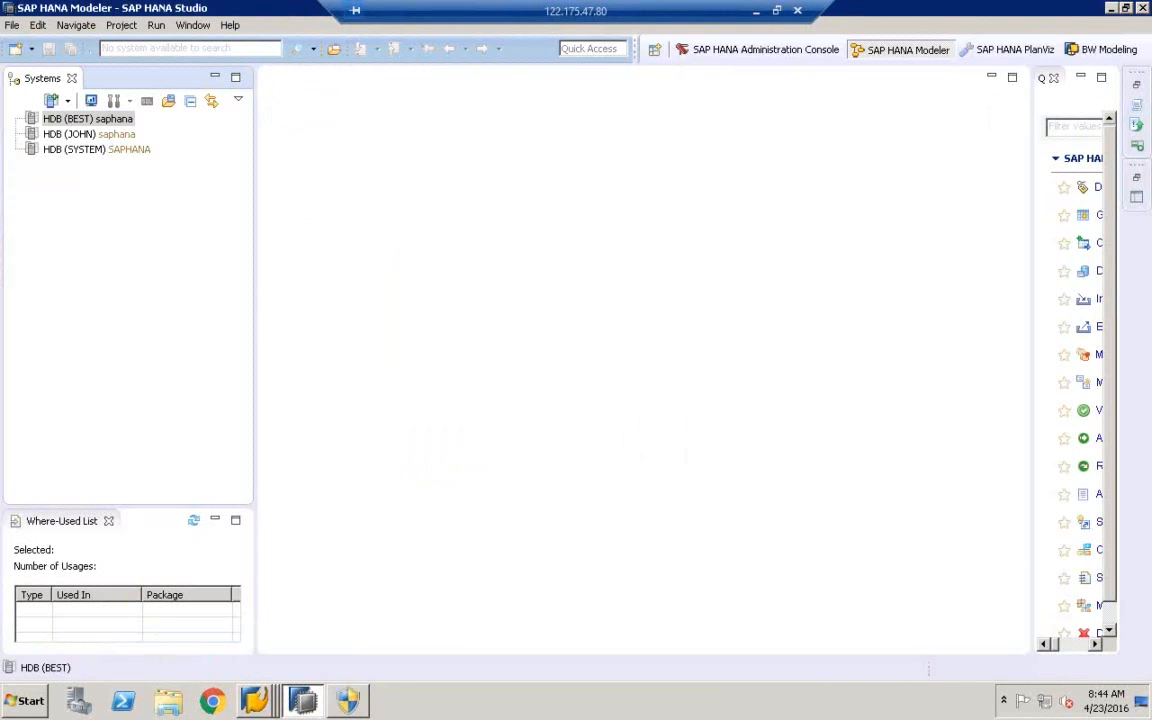
# Read host saphana:30015 from HDB (BEST) additional properties, then switch back to SAP GUI
pyautogui.click(114, 122)
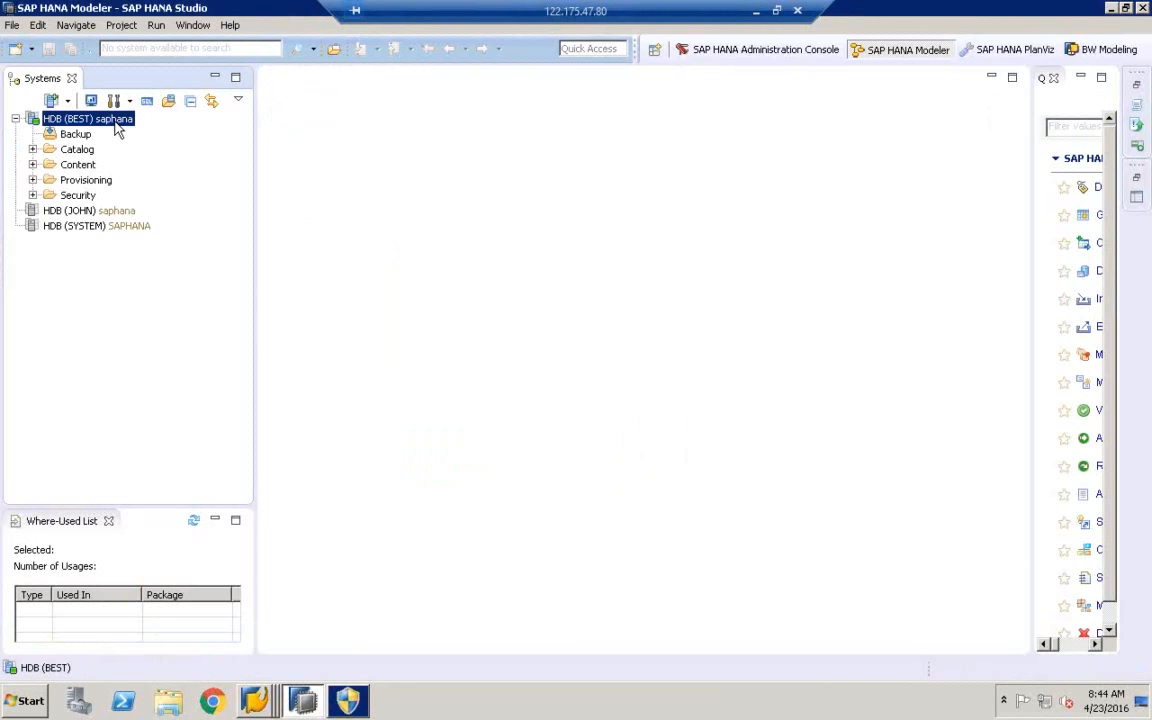
pyautogui.rightClick(115, 125)
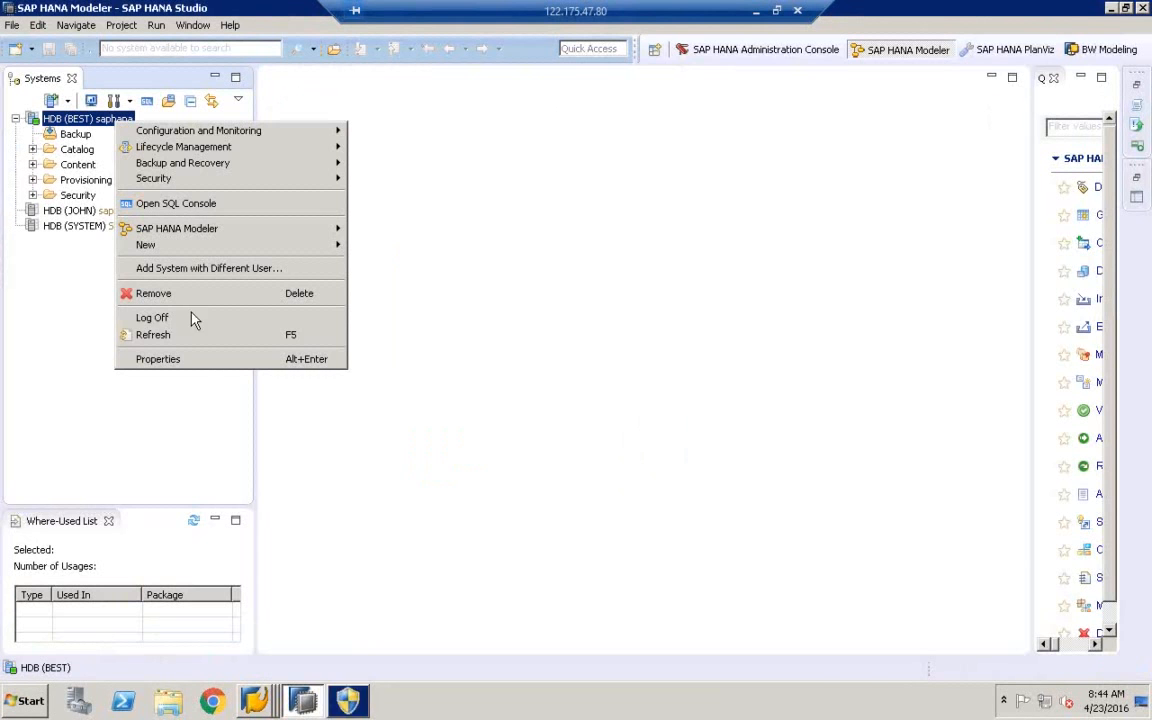
pyautogui.click(158, 360)
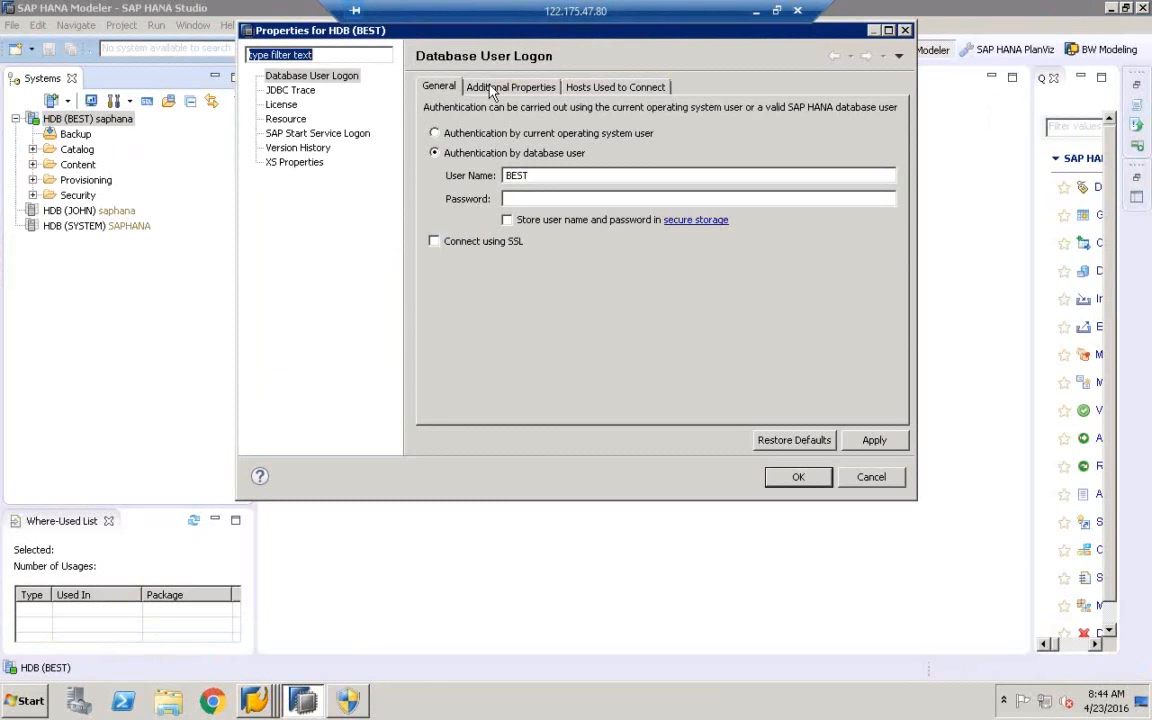
pyautogui.click(462, 86)
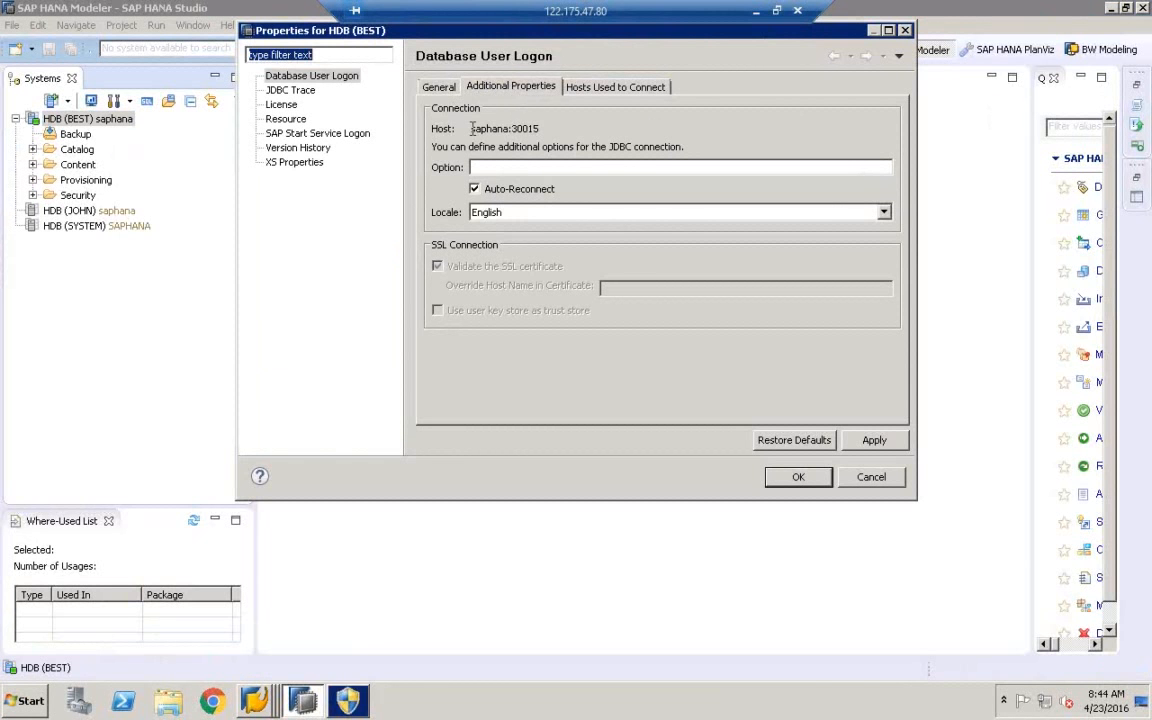
pyautogui.moveTo(471, 128); pyautogui.dragTo(530, 129)
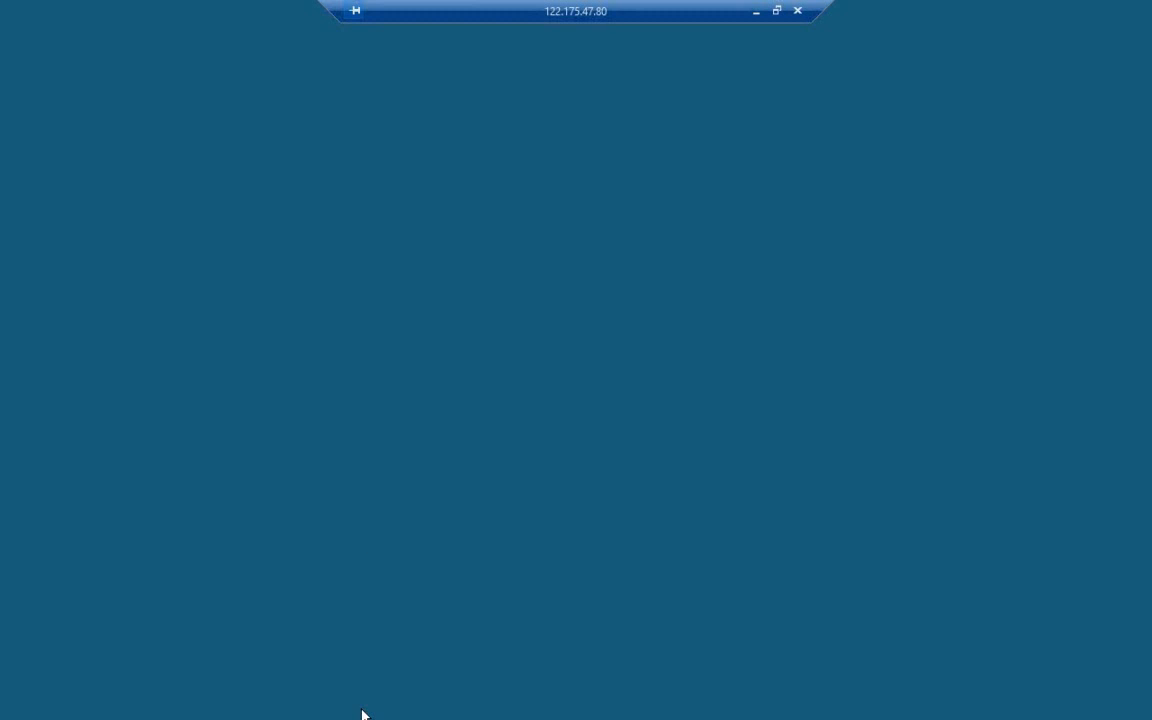
pyautogui.click(742, 526)
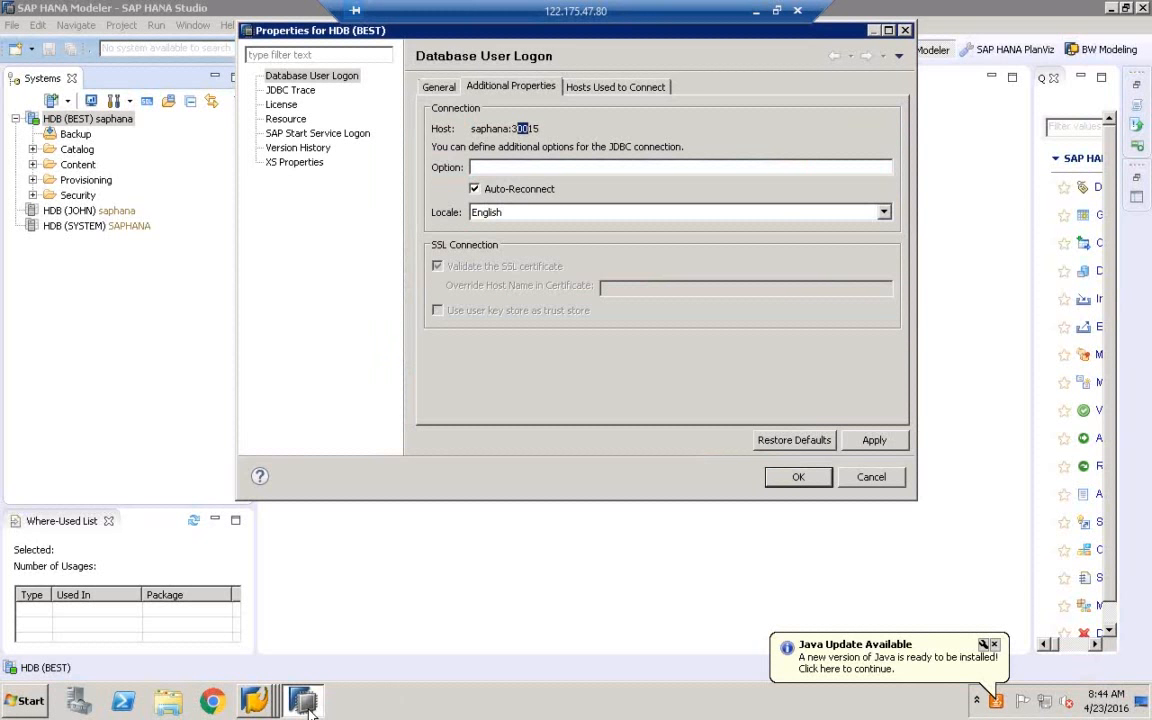
pyautogui.rightClick(254, 700)
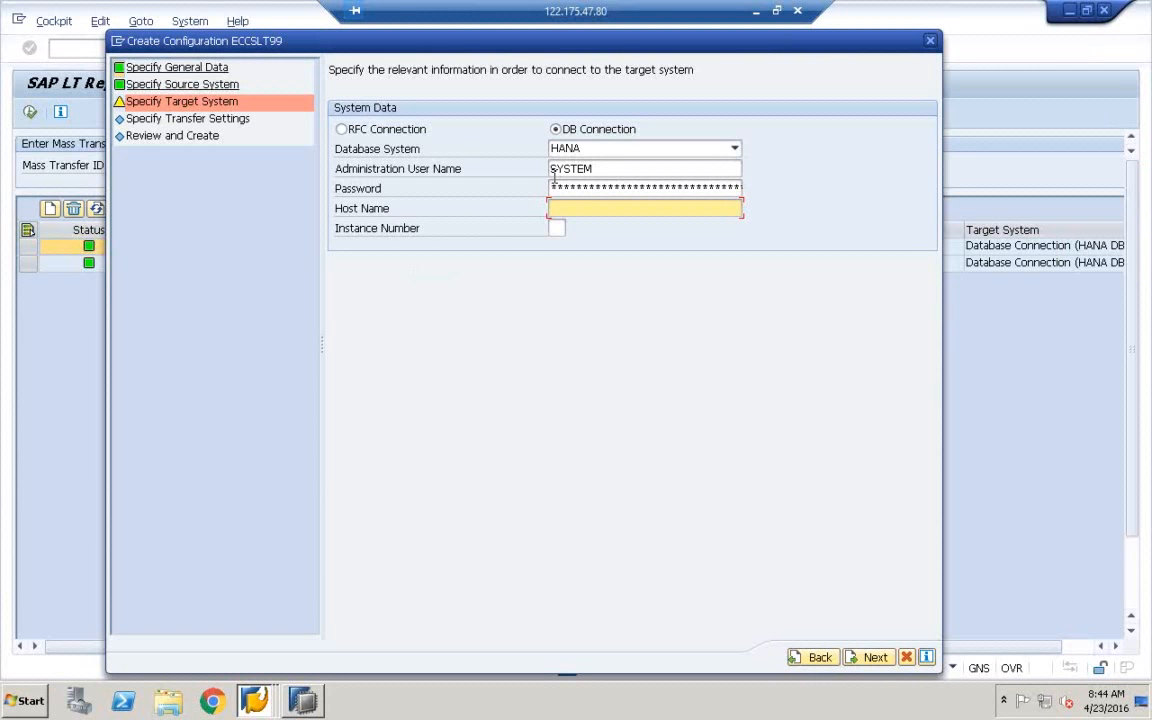
# Enter host name saphana and instance number 00, keeping HANA as the database system
pyautogui.write('saphana')
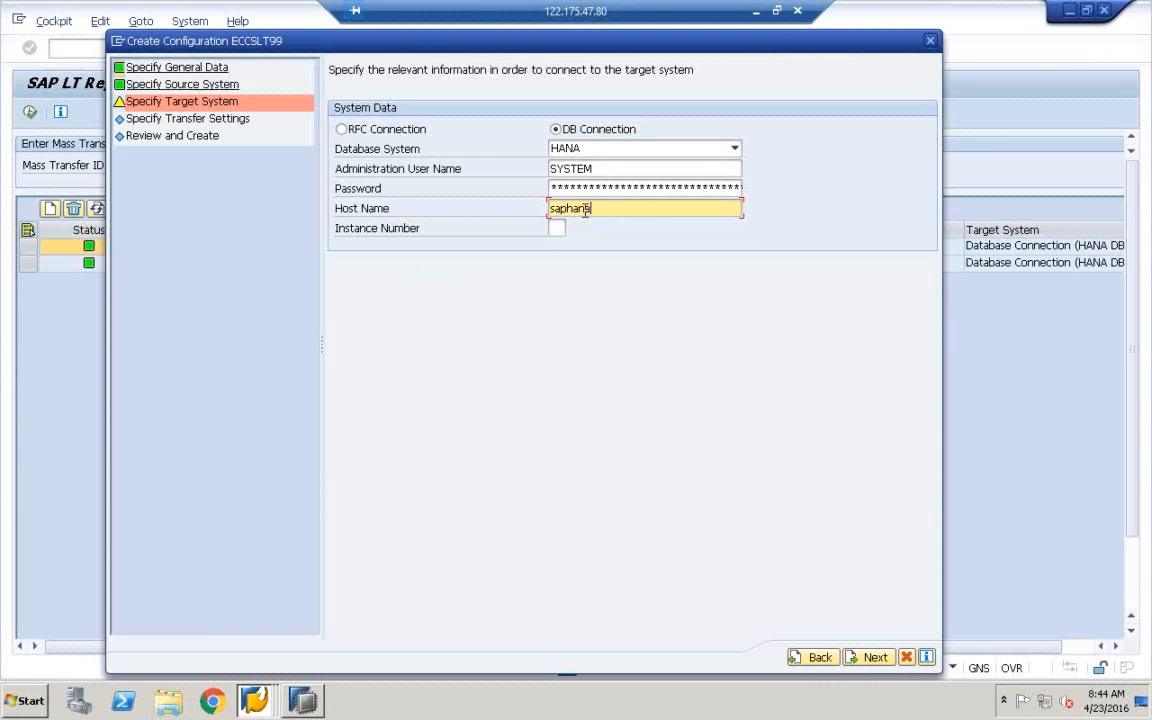
pyautogui.press('Tab')
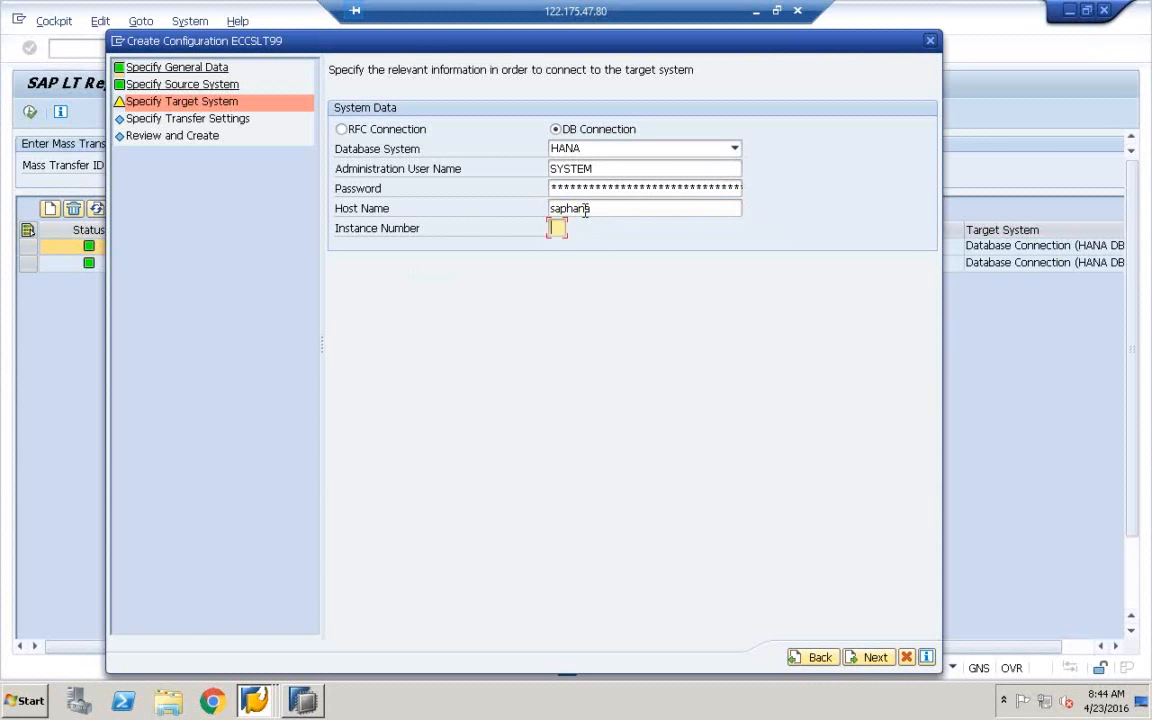
pyautogui.write('00')
pyautogui.click(735, 150)
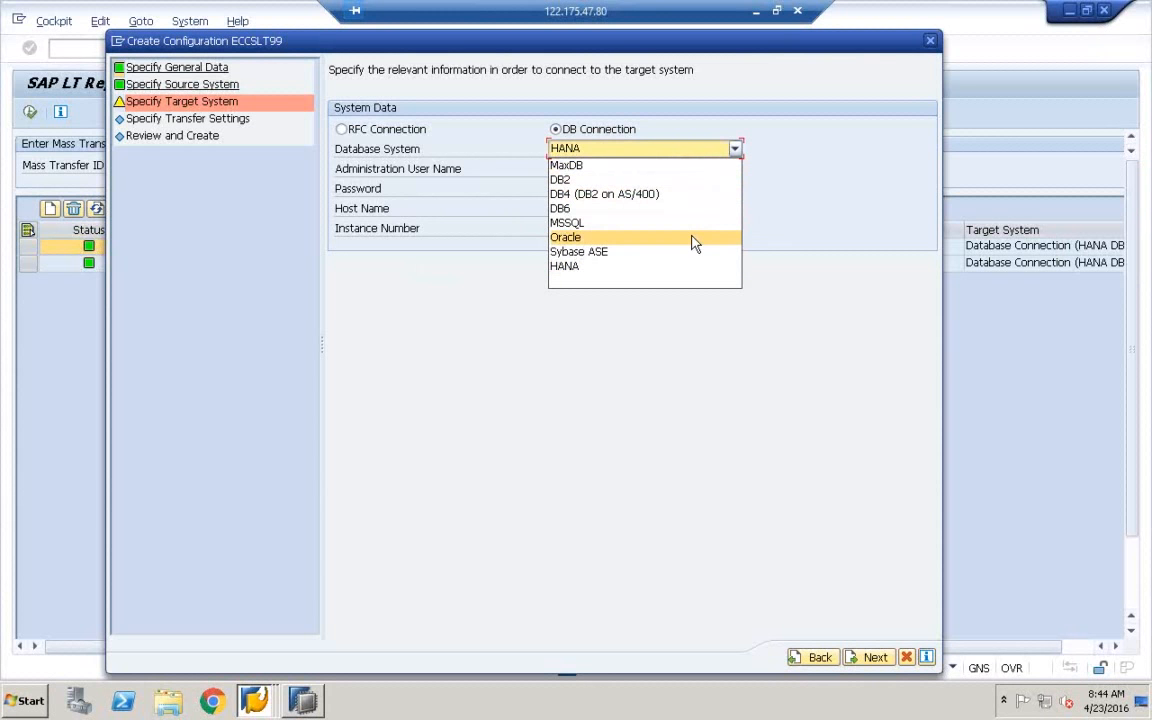
pyautogui.click(780, 147)
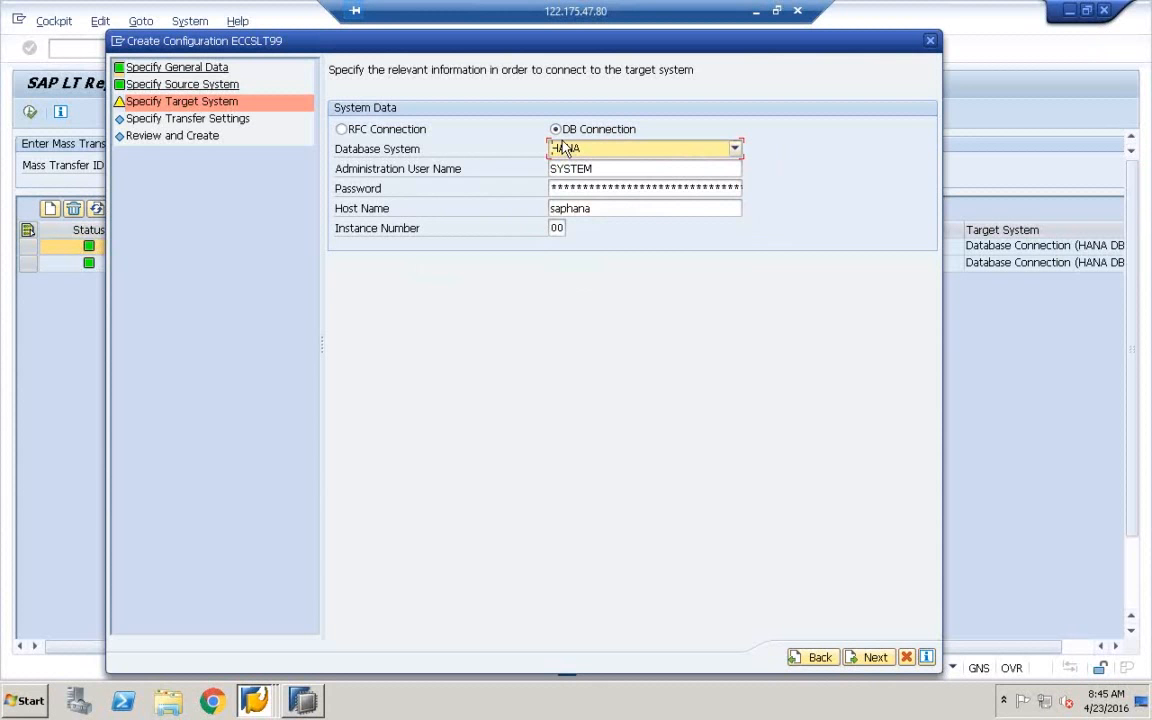
pyautogui.click(734, 148)
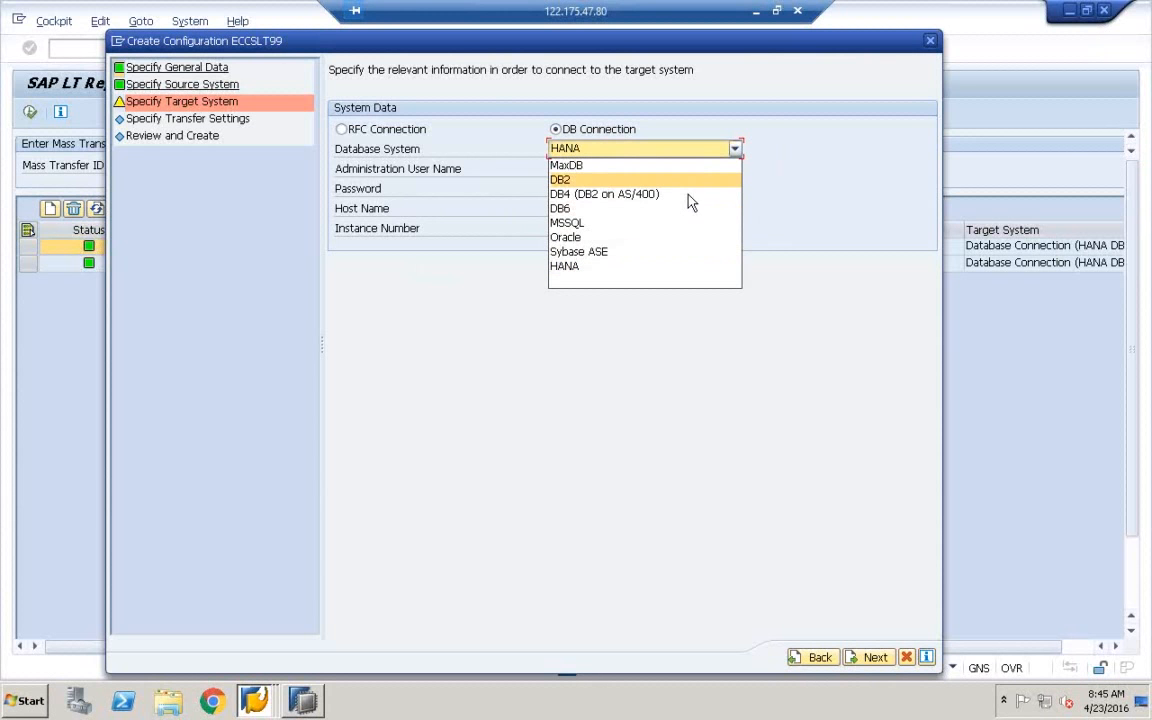
pyautogui.click(764, 114)
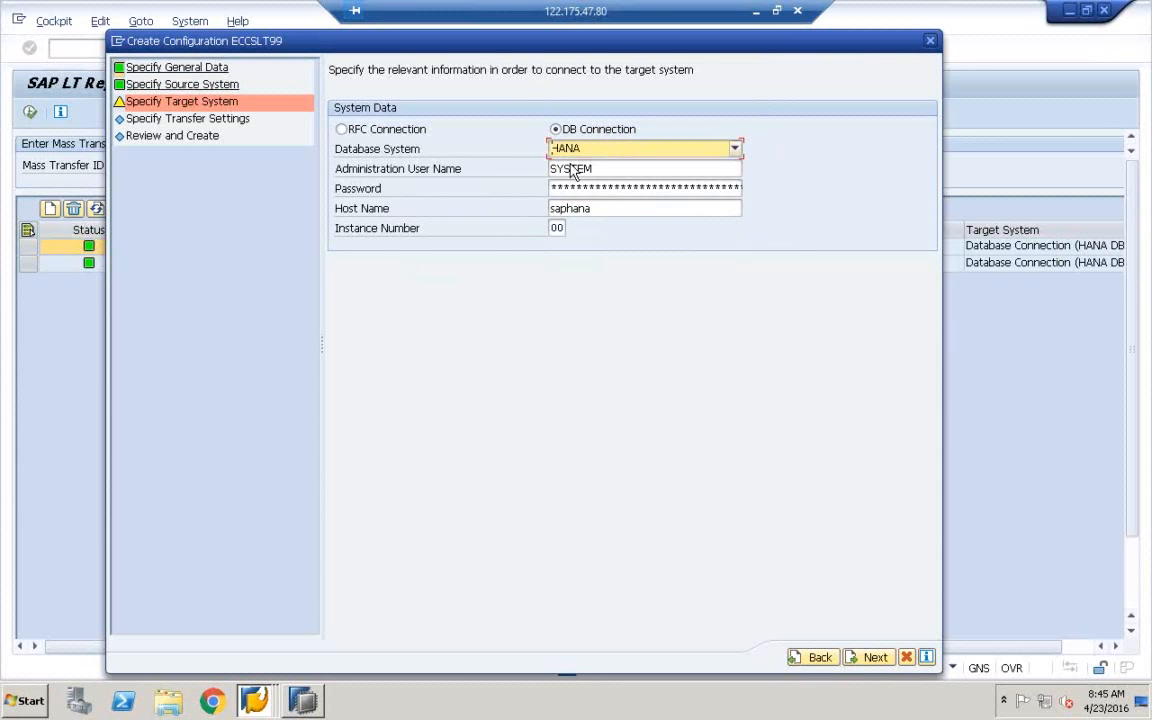
# In the transfer settings, enter 2 data transfer jobs and 1 initial load job
pyautogui.click(868, 659)
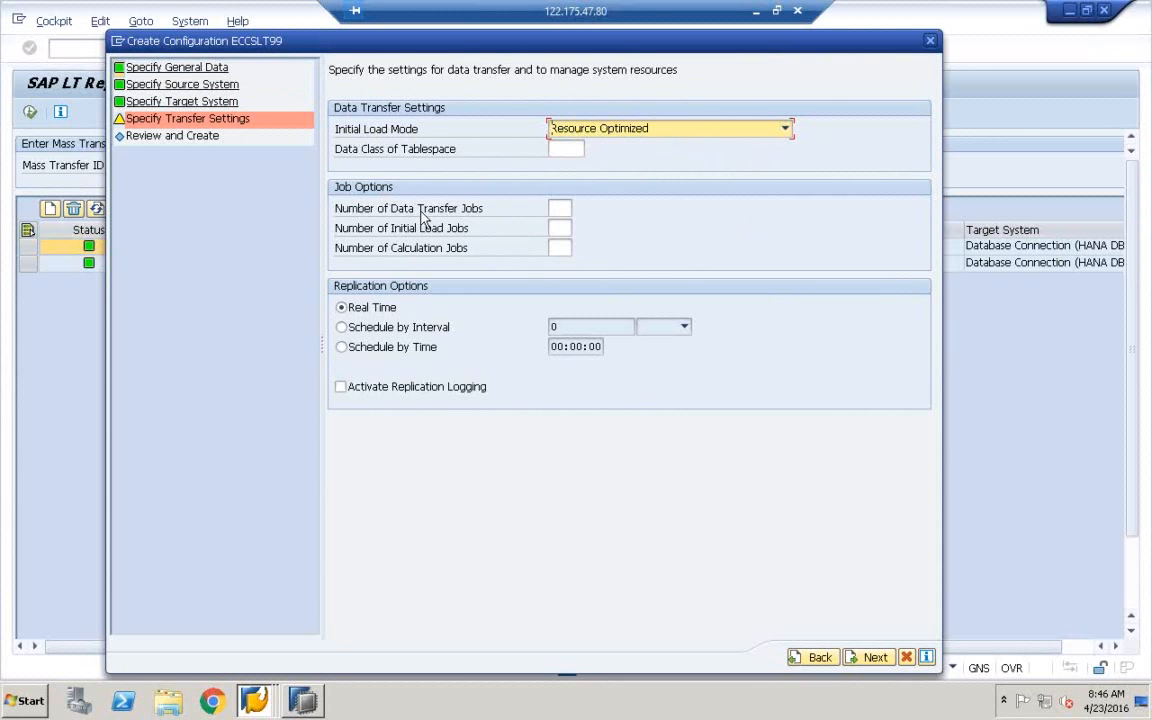
pyautogui.click(551, 205)
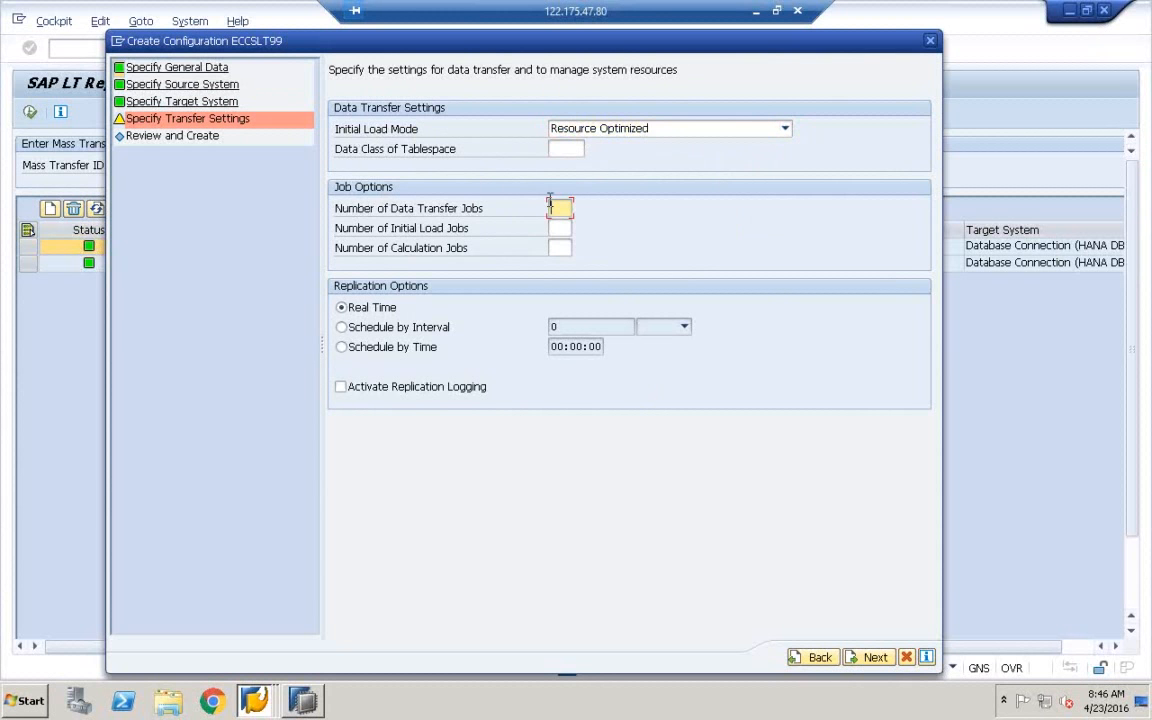
pyautogui.write('2')
pyautogui.click(554, 226)
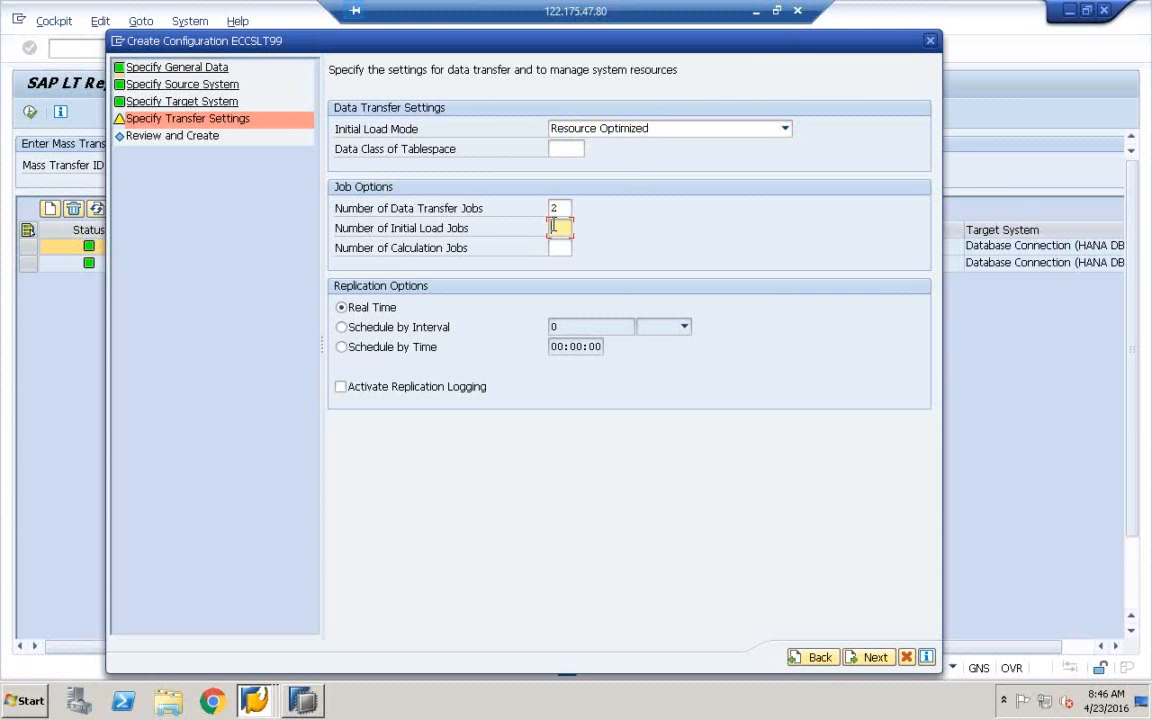
pyautogui.write('1')
pyautogui.click(568, 211)
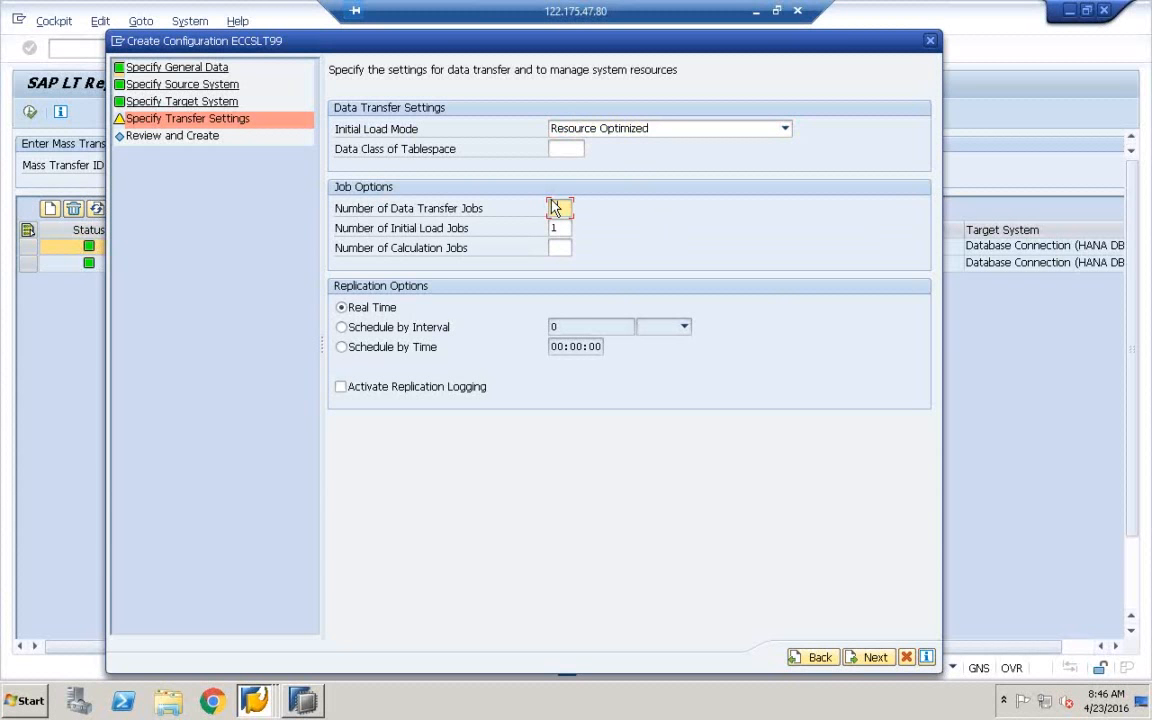
pyautogui.write('2')
pyautogui.click(114, 42)
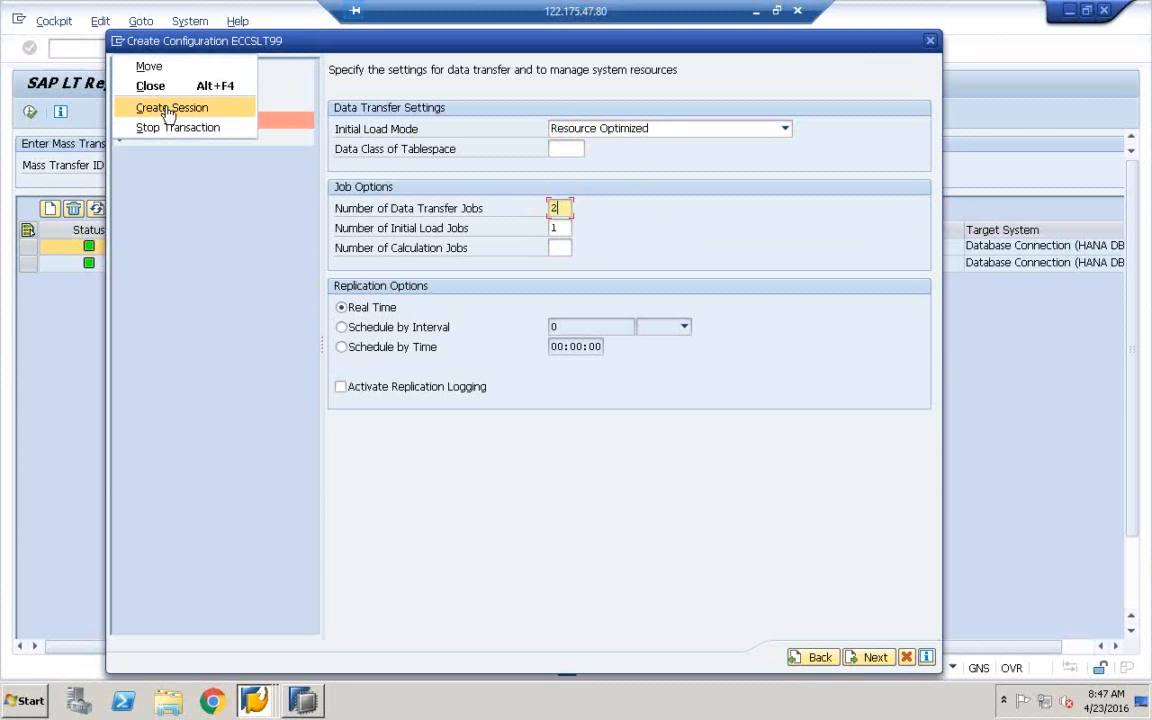
pyautogui.click(168, 108)
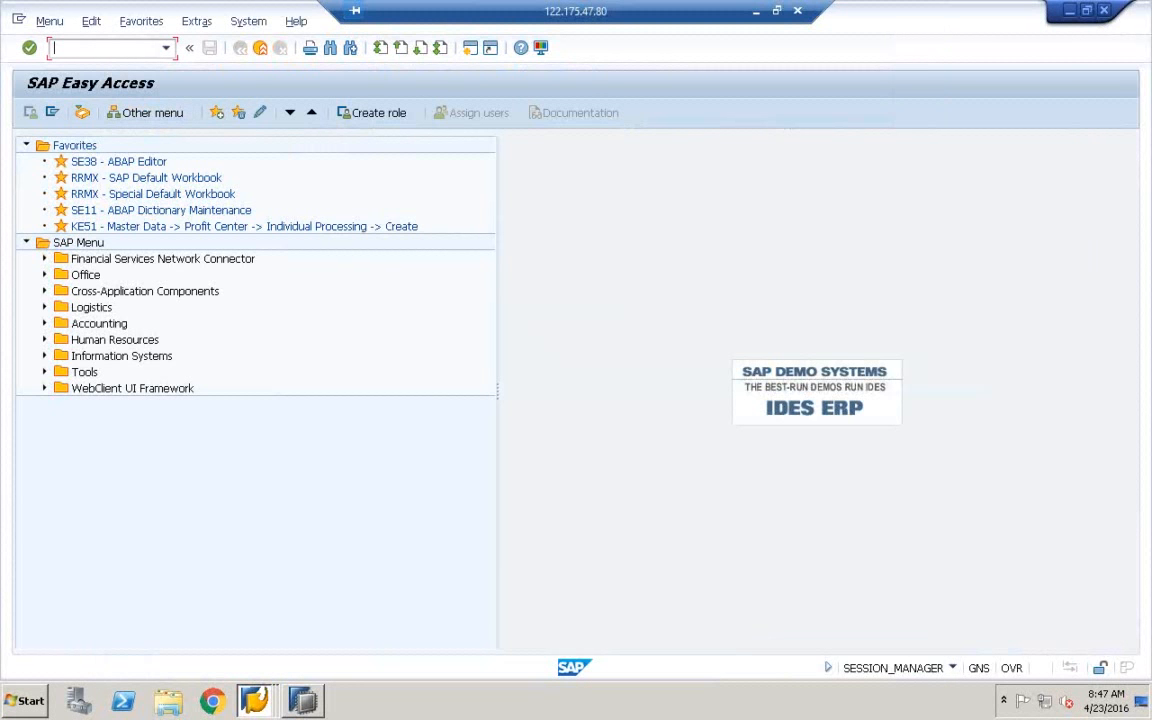
pyautogui.write('sm50')
pyautogui.press('Return')
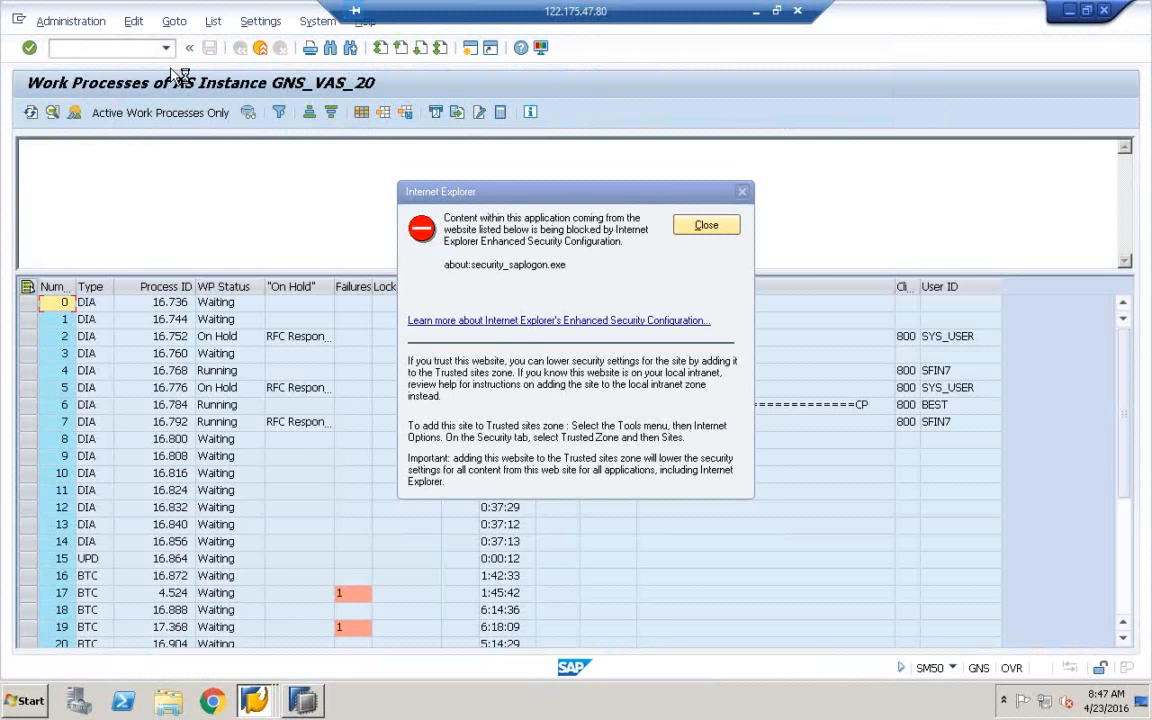
pyautogui.press('Return')
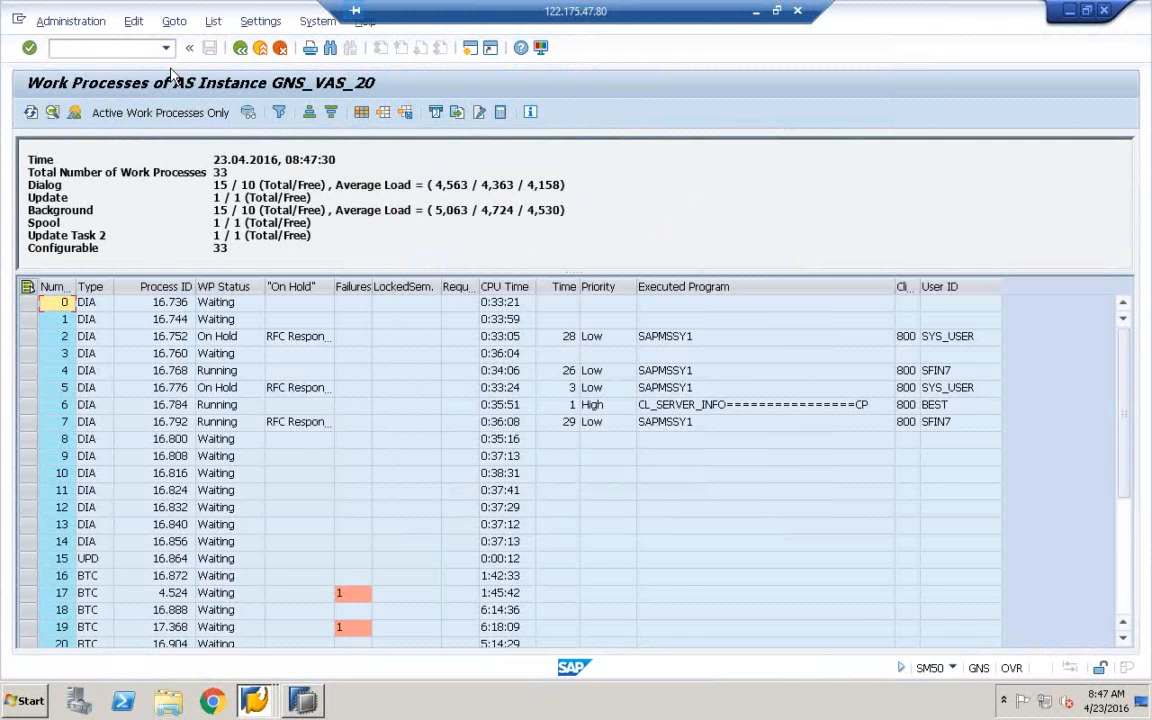
pyautogui.click(1124, 607)
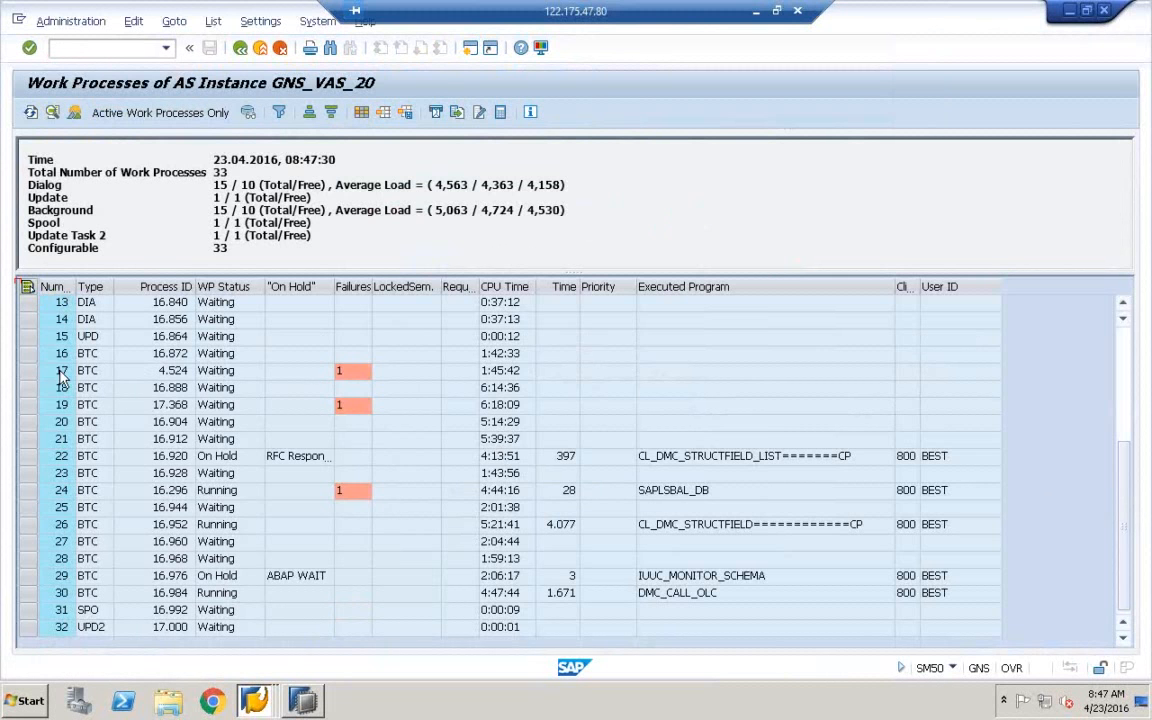
pyautogui.moveTo(26, 353); pyautogui.dragTo(32, 592)
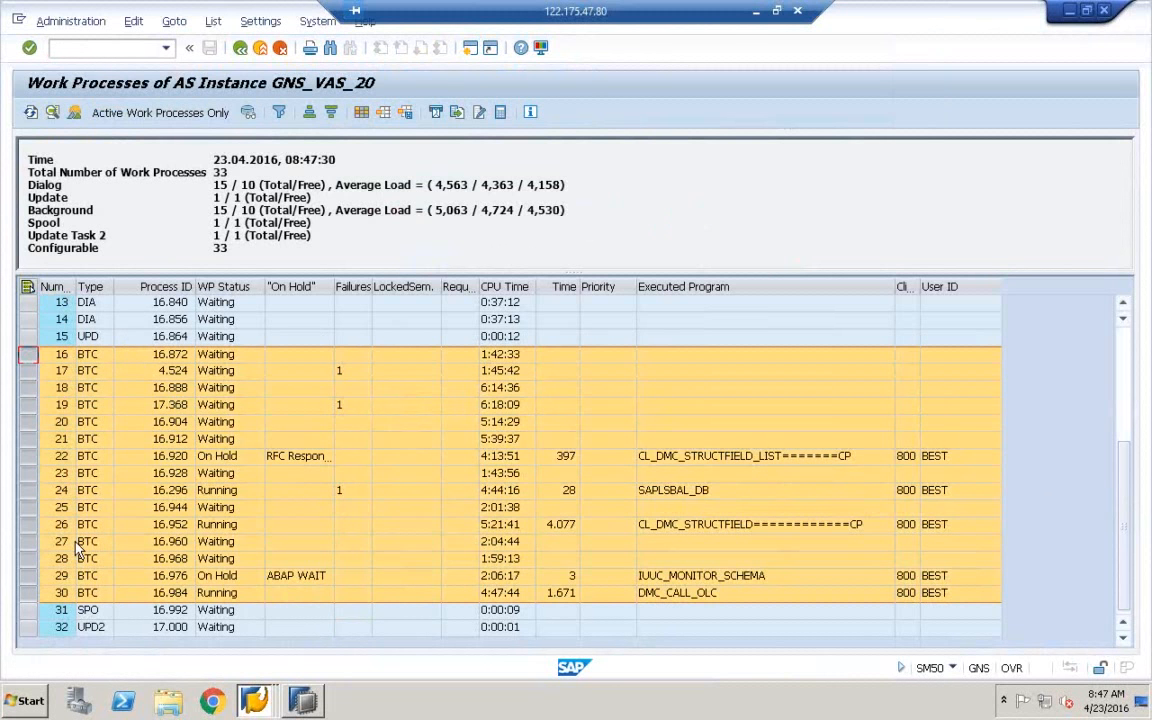
pyautogui.click(28, 353)
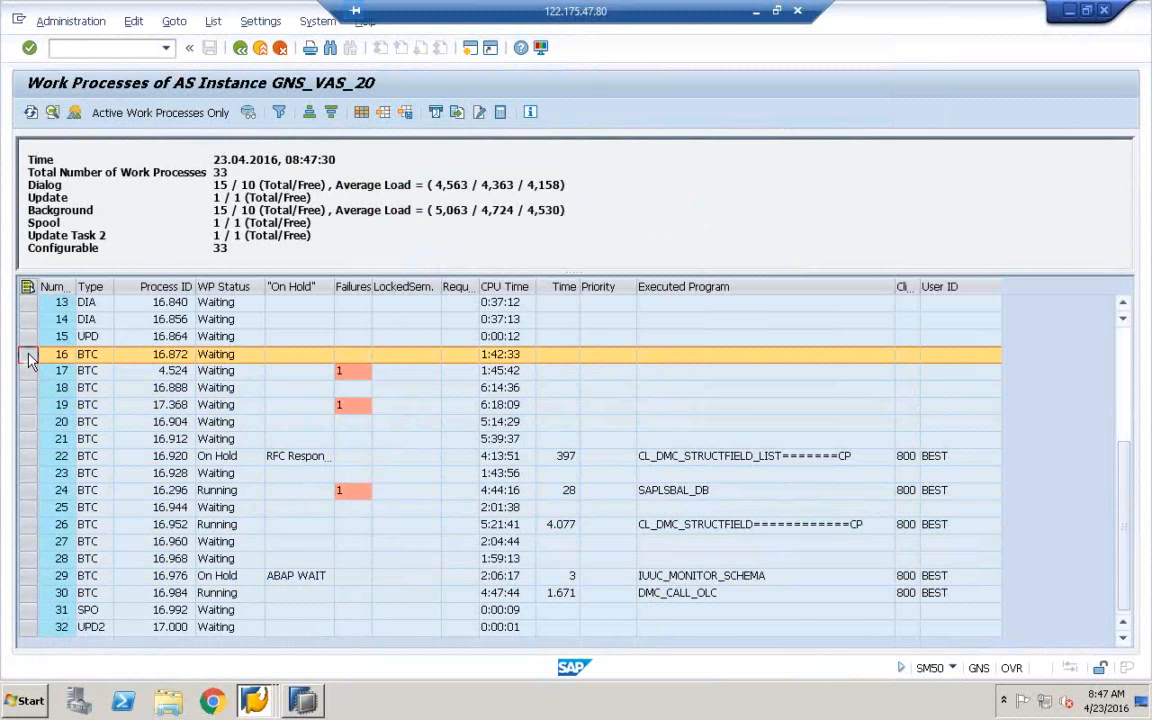
pyautogui.press('Down')
pyautogui.press('Down')
pyautogui.press('Down')
pyautogui.press('Down')
pyautogui.press('Down')
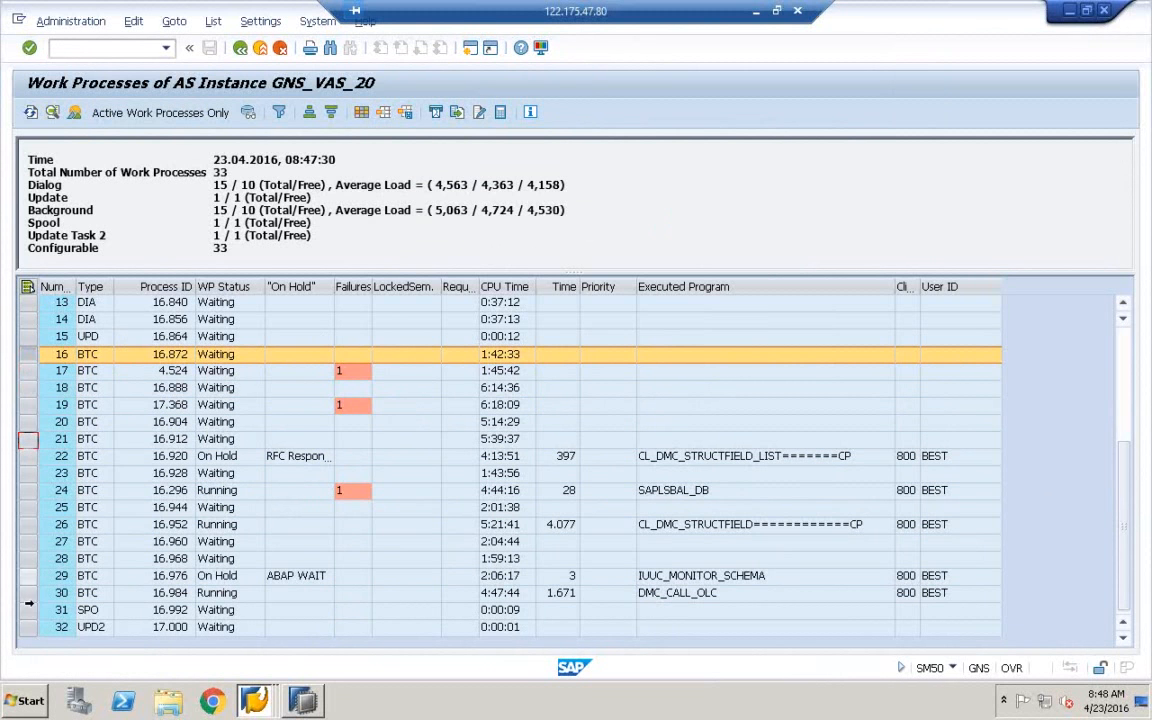
pyautogui.keyDown('shift'); pyautogui.click(28, 593); pyautogui.keyUp('shift')
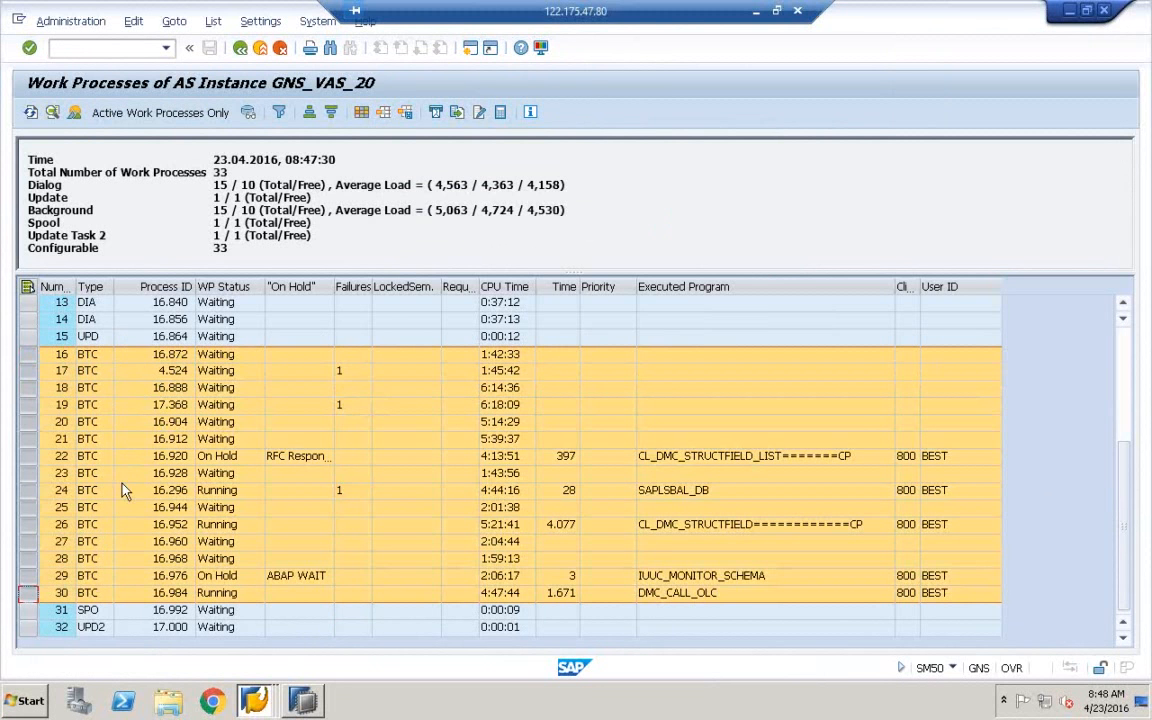
pyautogui.click(254, 700)
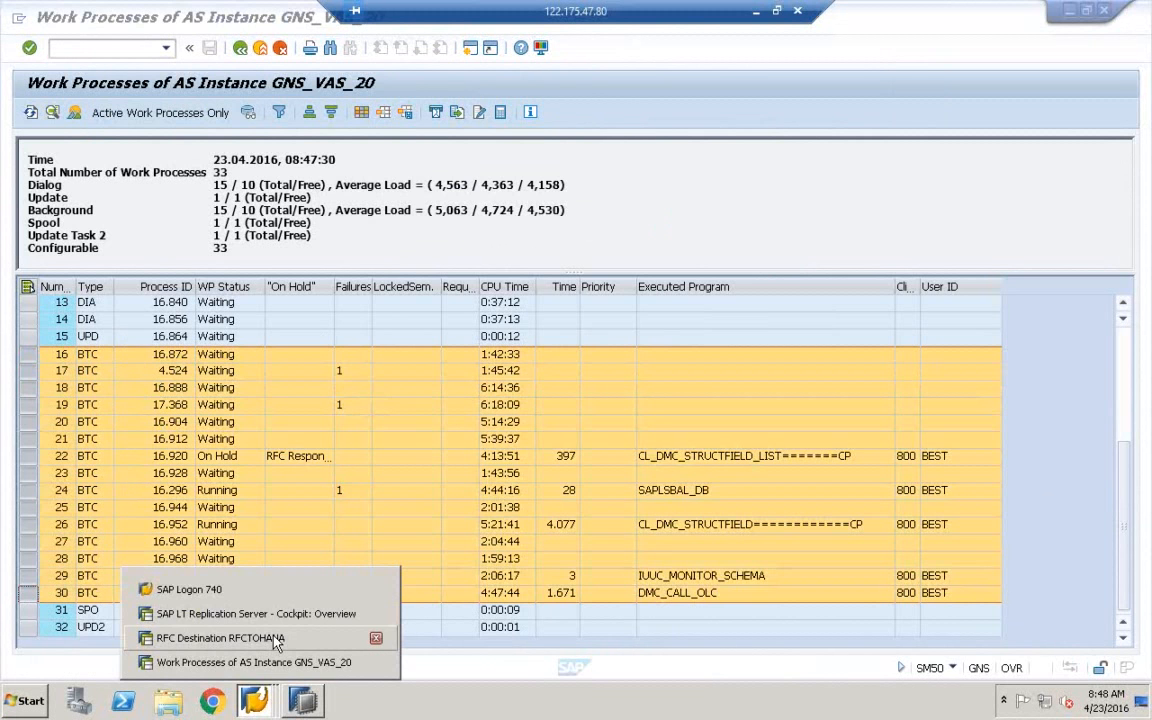
pyautogui.click(276, 640)
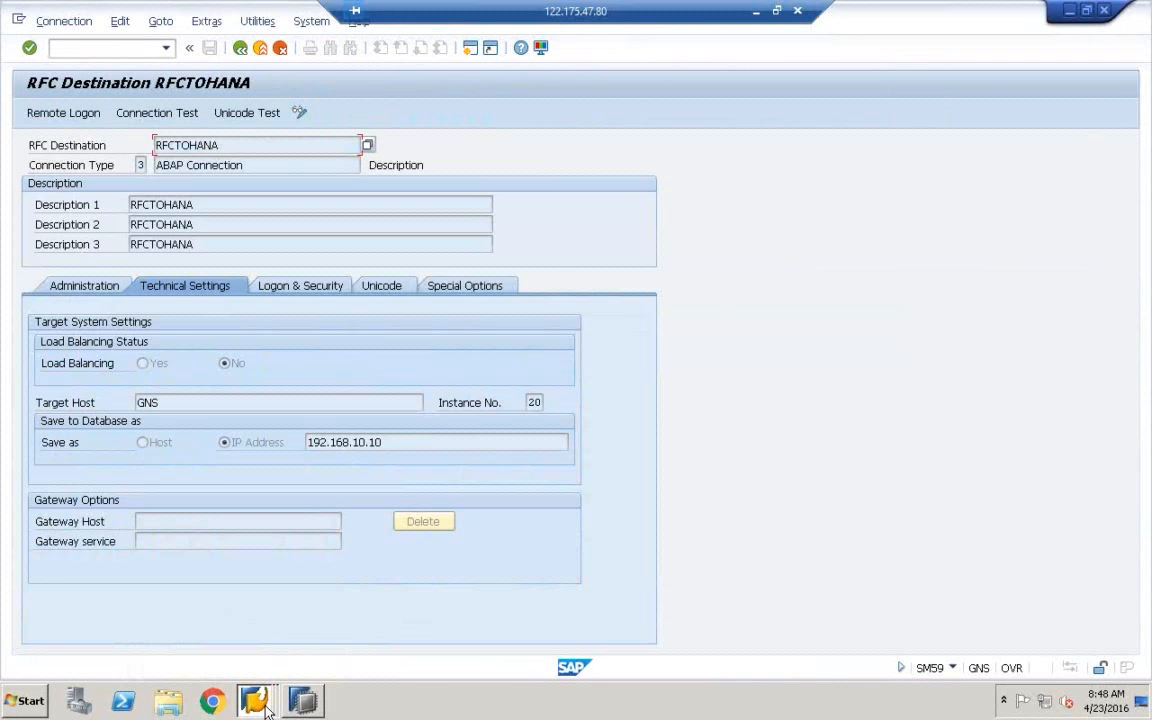
pyautogui.click(262, 698)
pyautogui.click(245, 662)
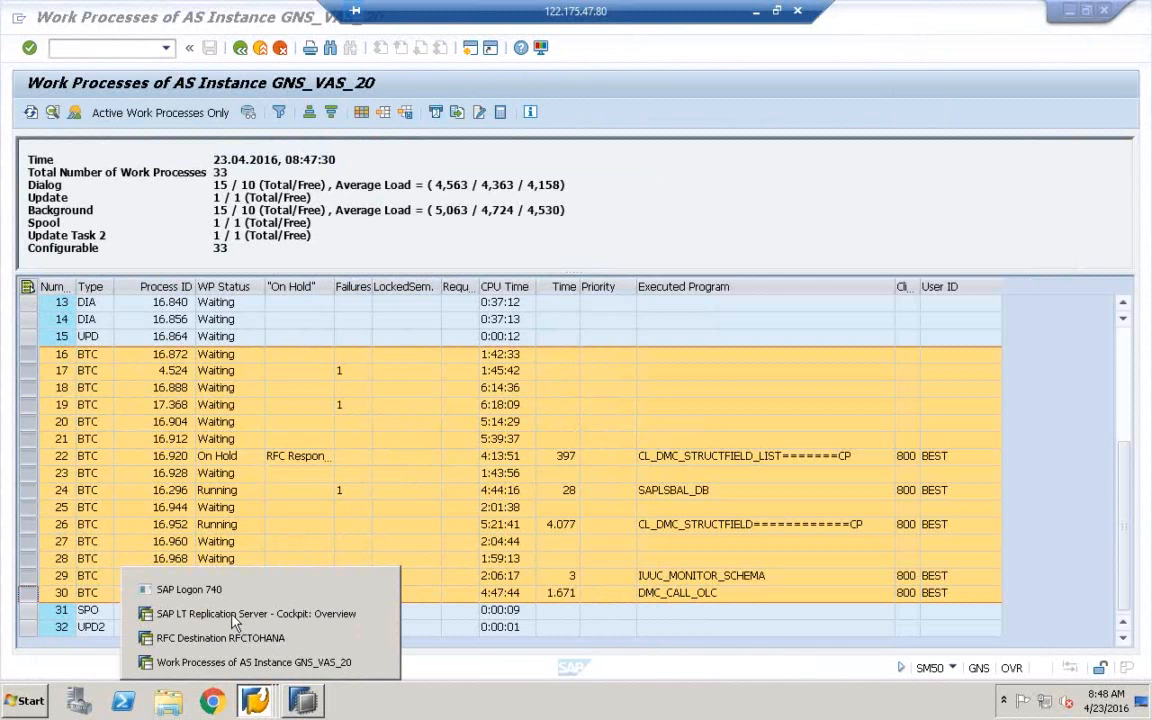
pyautogui.click(265, 613)
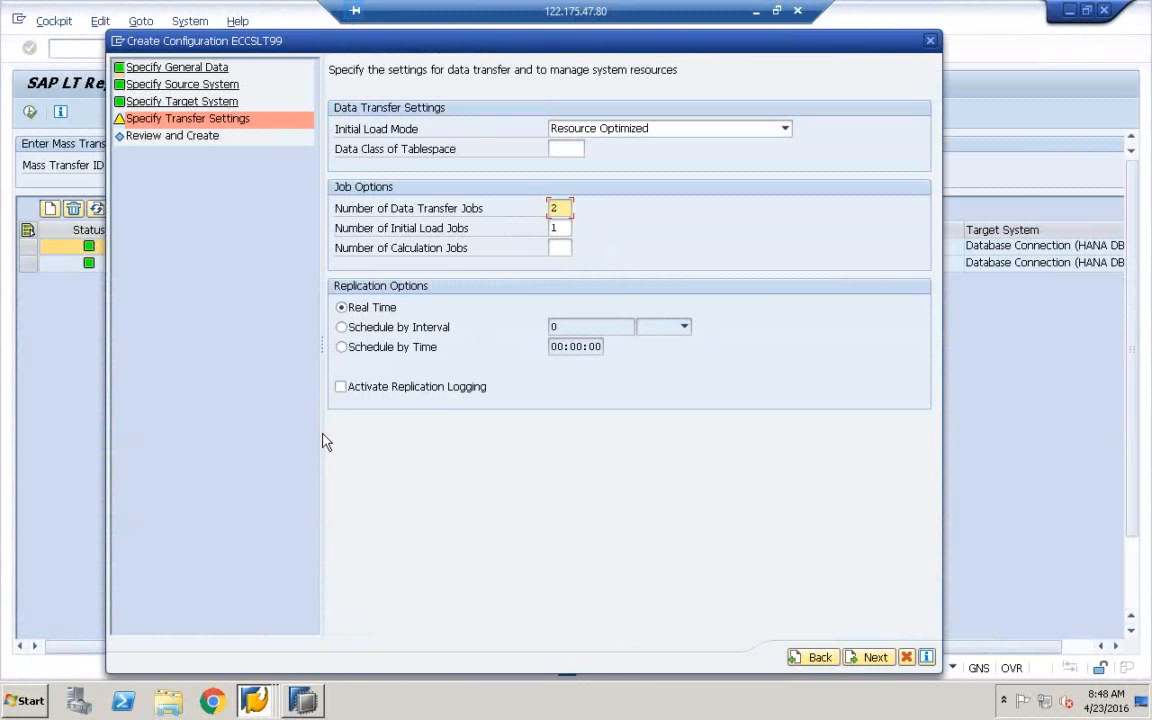
# Enter 1 calculation job, try interval and time scheduling, and keep Real Time replication
pyautogui.click(558, 250)
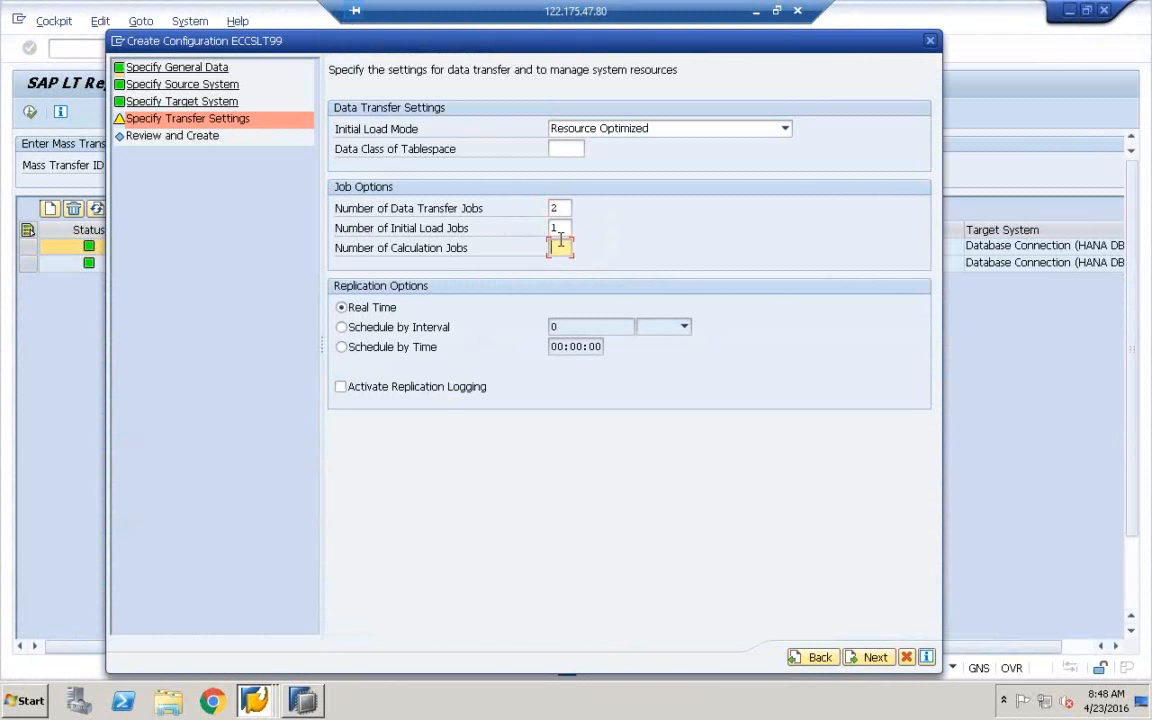
pyautogui.write('1')
pyautogui.click(342, 330)
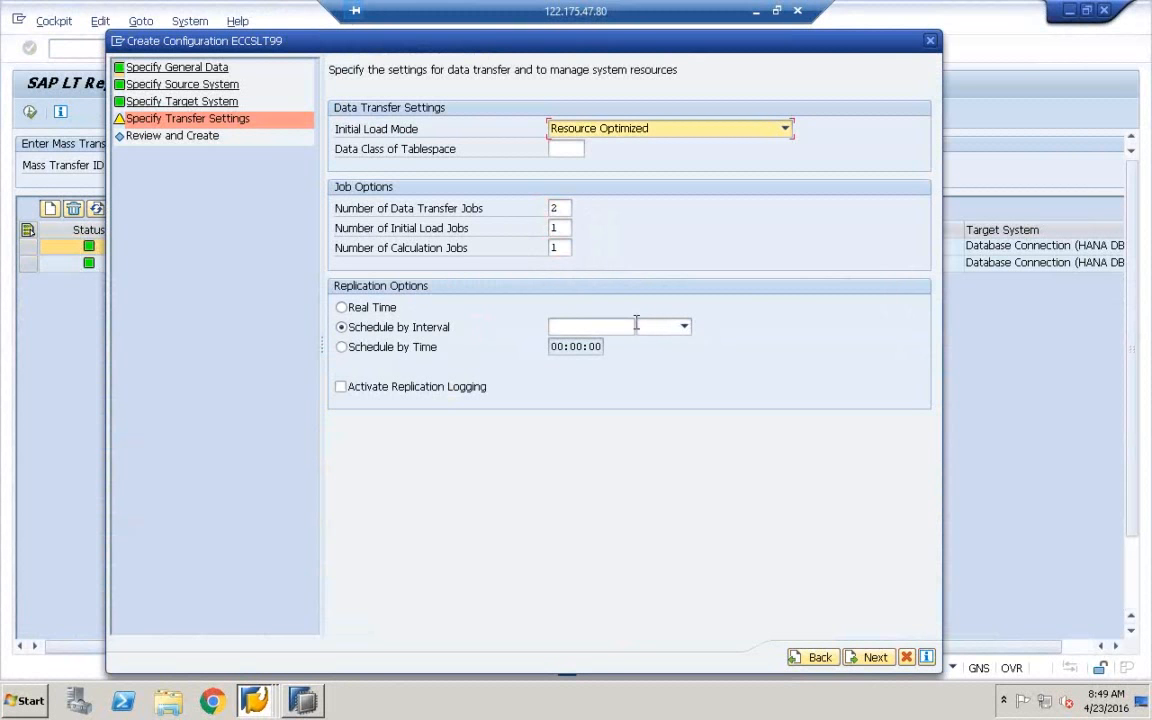
pyautogui.click(684, 327)
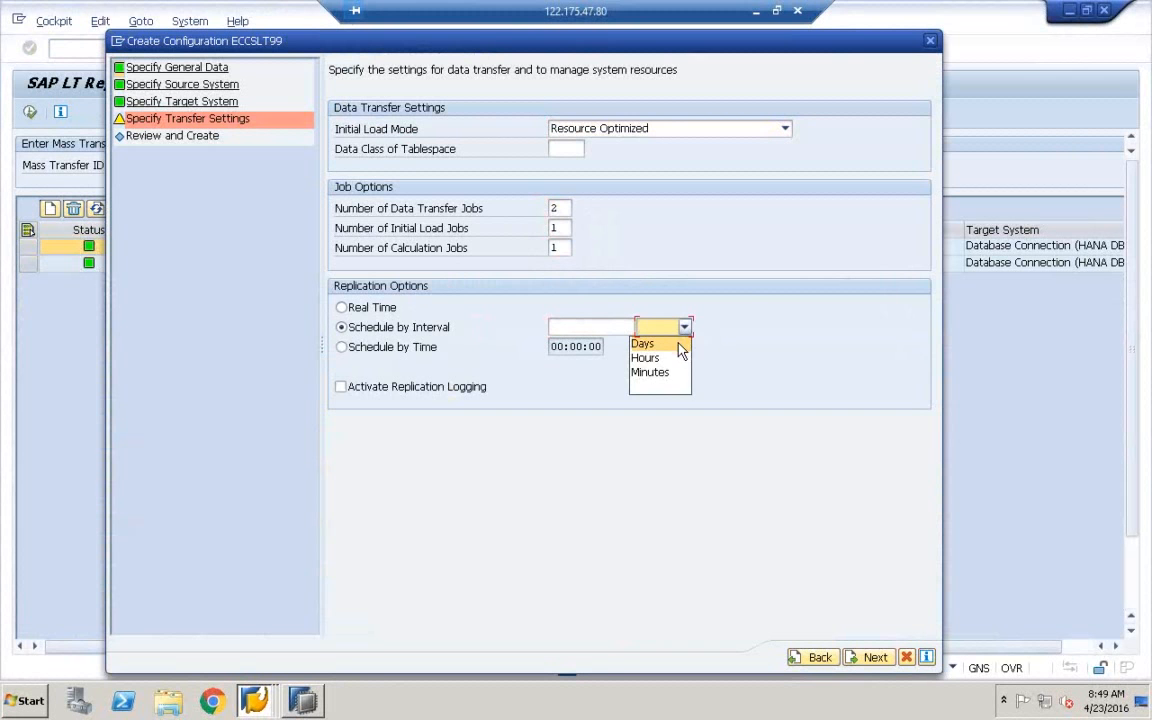
pyautogui.click(775, 348)
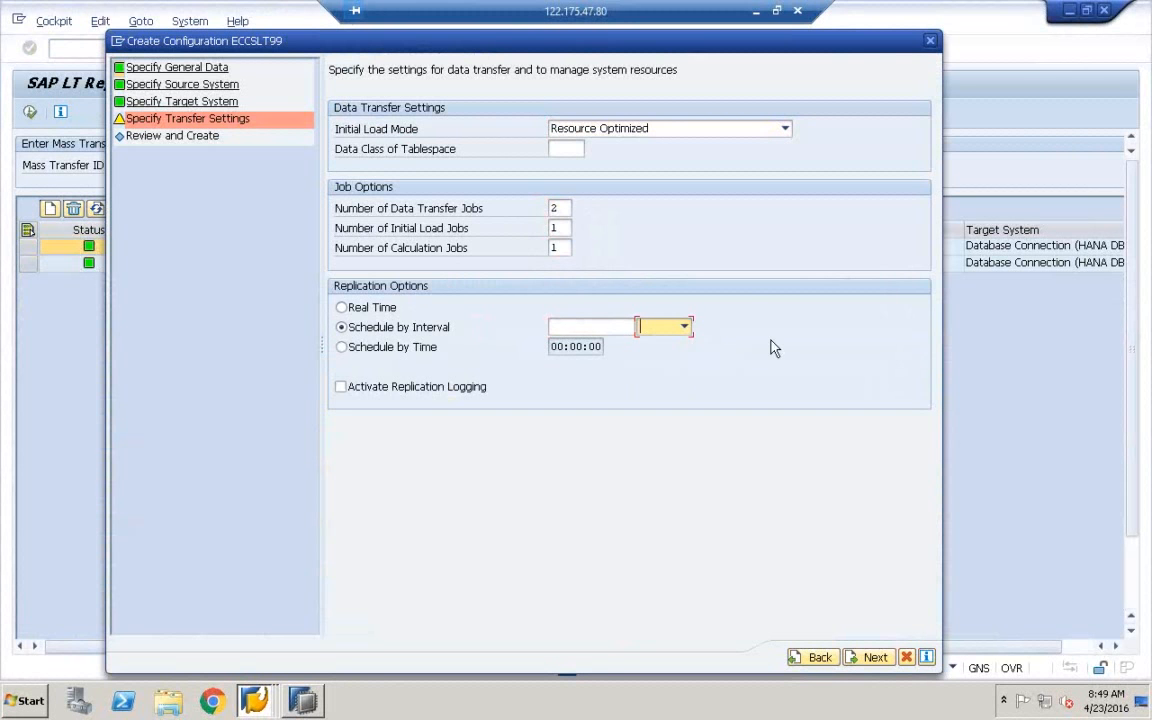
pyautogui.click(343, 347)
pyautogui.click(559, 347)
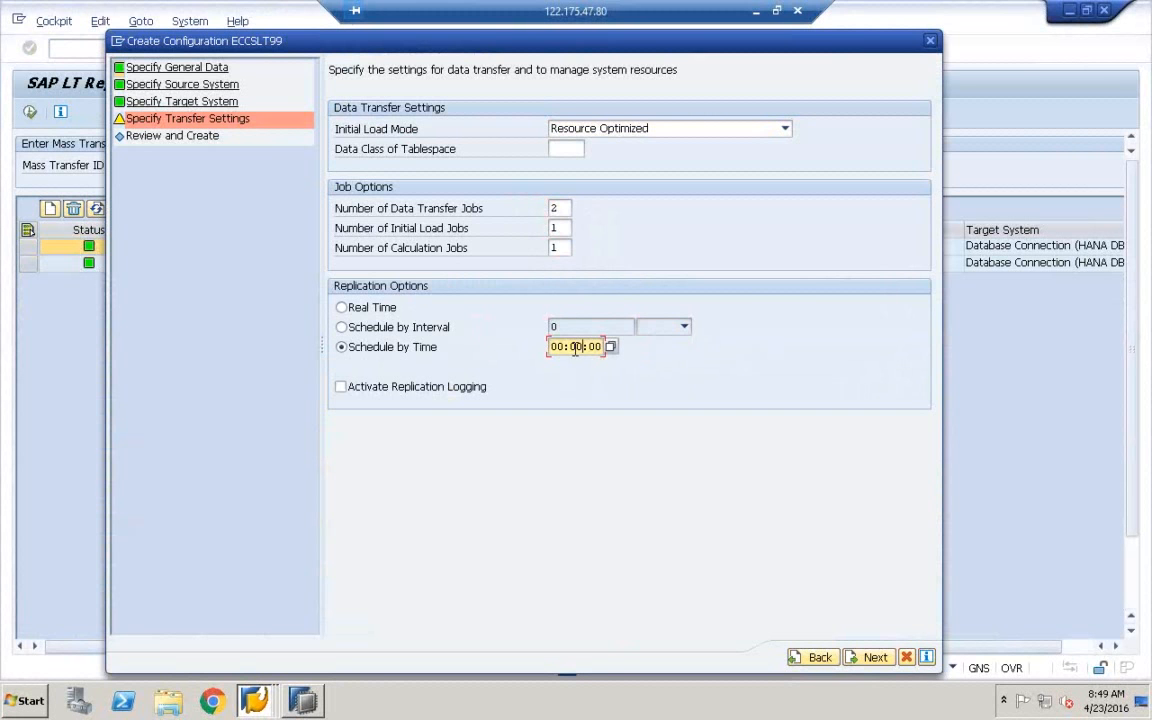
pyautogui.click(343, 308)
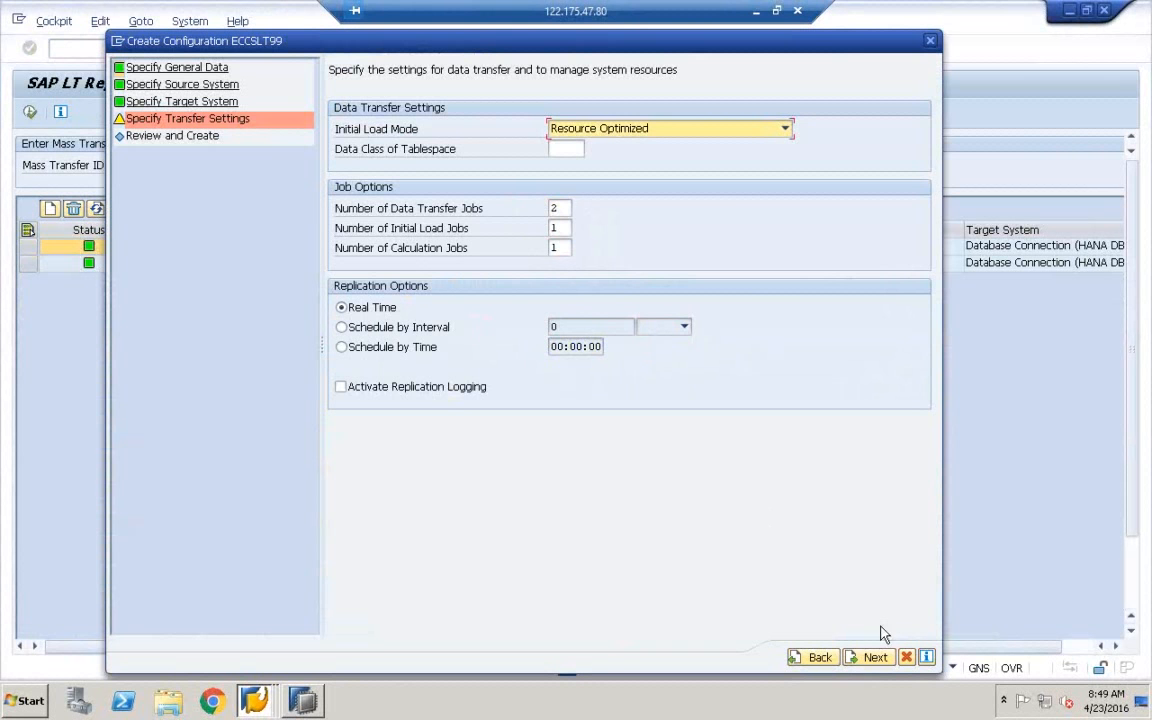
# Advance the ECCSLT99 wizard to Review and Create, then bring SAP HANA Studio forward
pyautogui.click(874, 658)
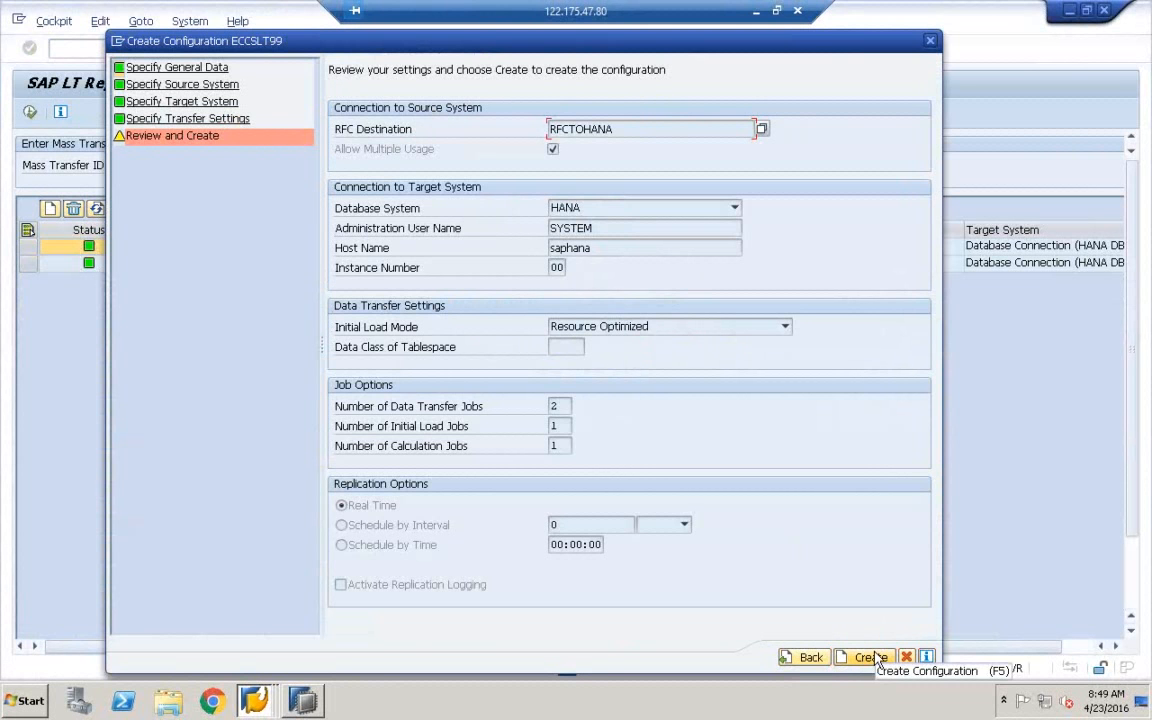
pyautogui.click(308, 703)
# Dismiss the properties dialog and expand the HDB (BEST) system's Catalog folder
pyautogui.click(895, 483)
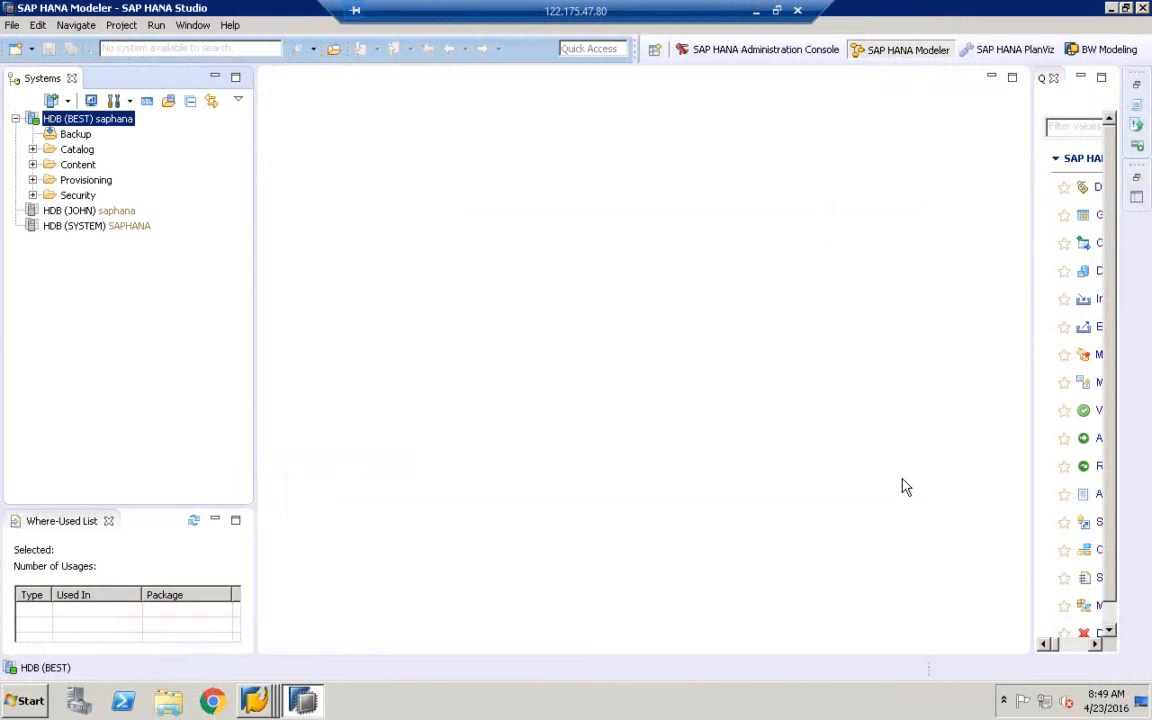
pyautogui.click(78, 148)
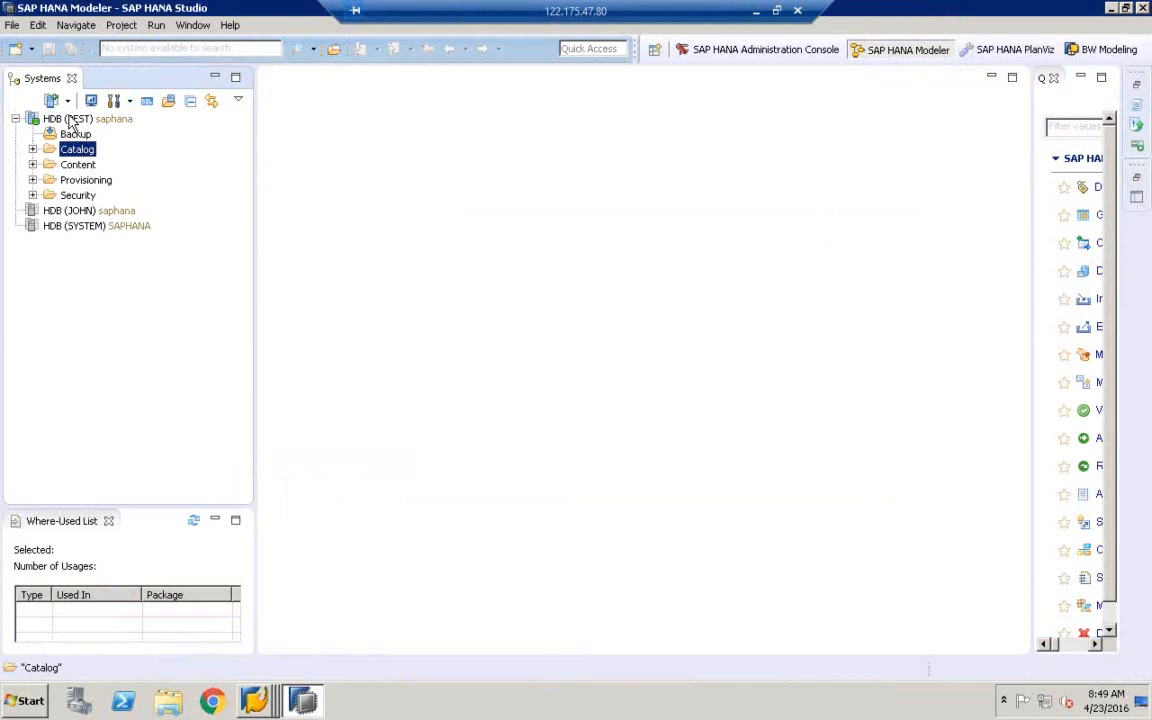
pyautogui.click(70, 118)
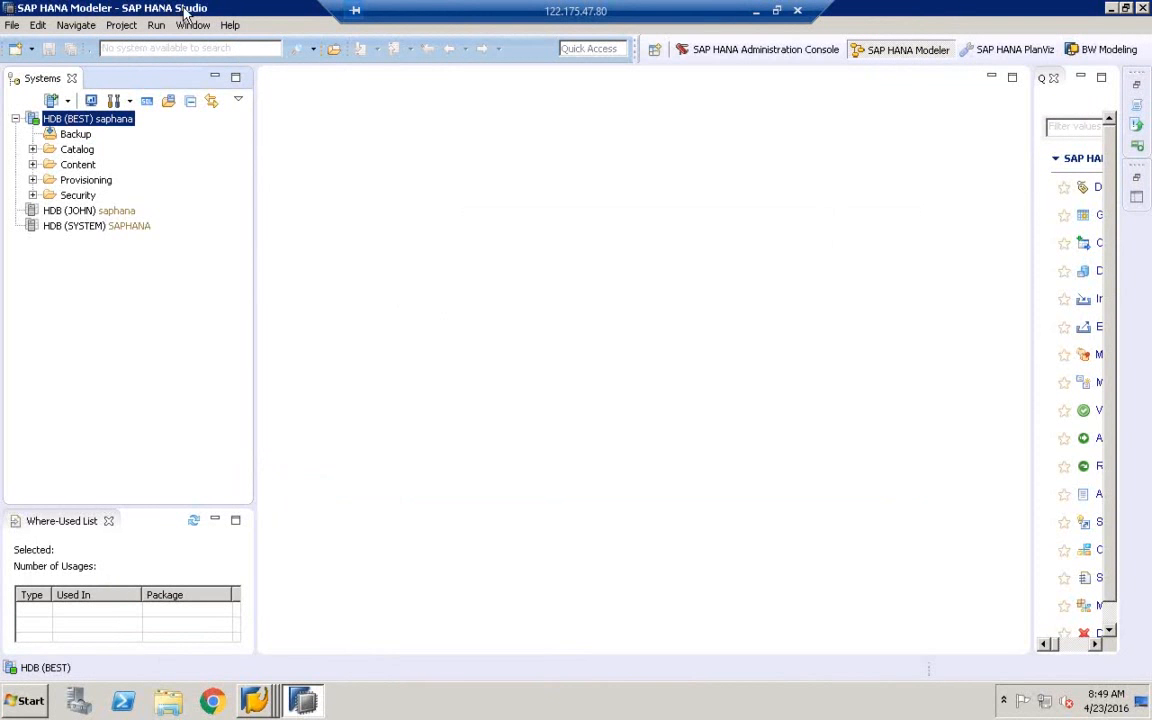
pyautogui.click(78, 150)
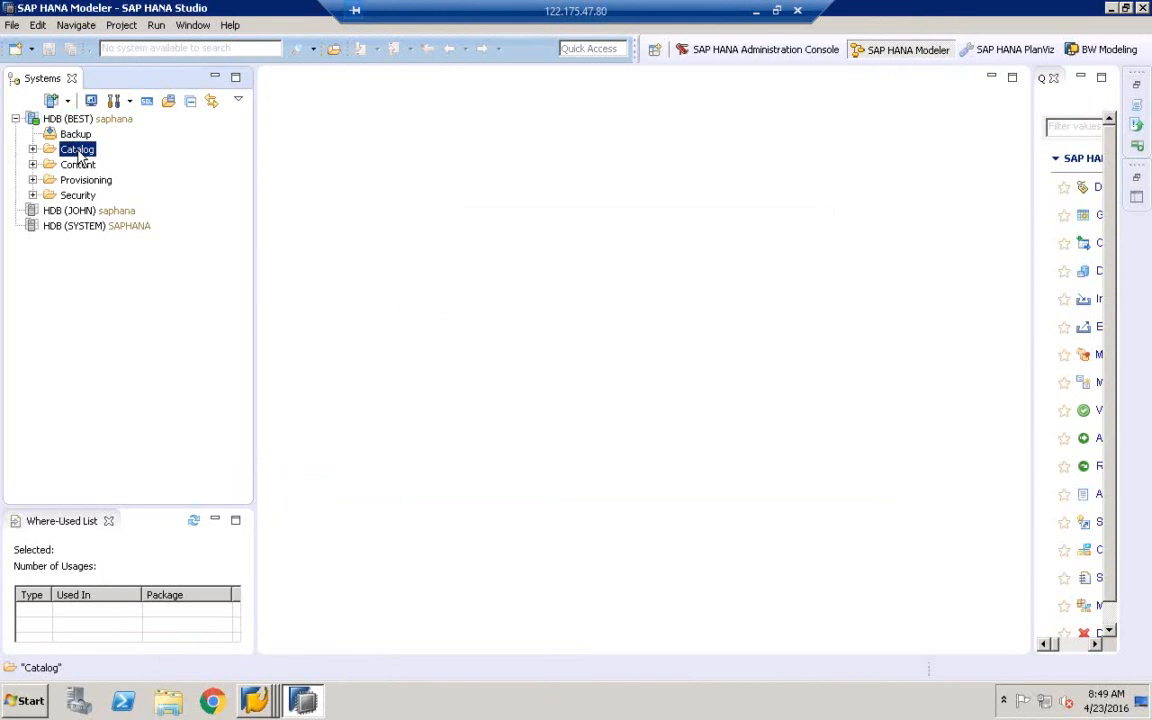
pyautogui.click(32, 149)
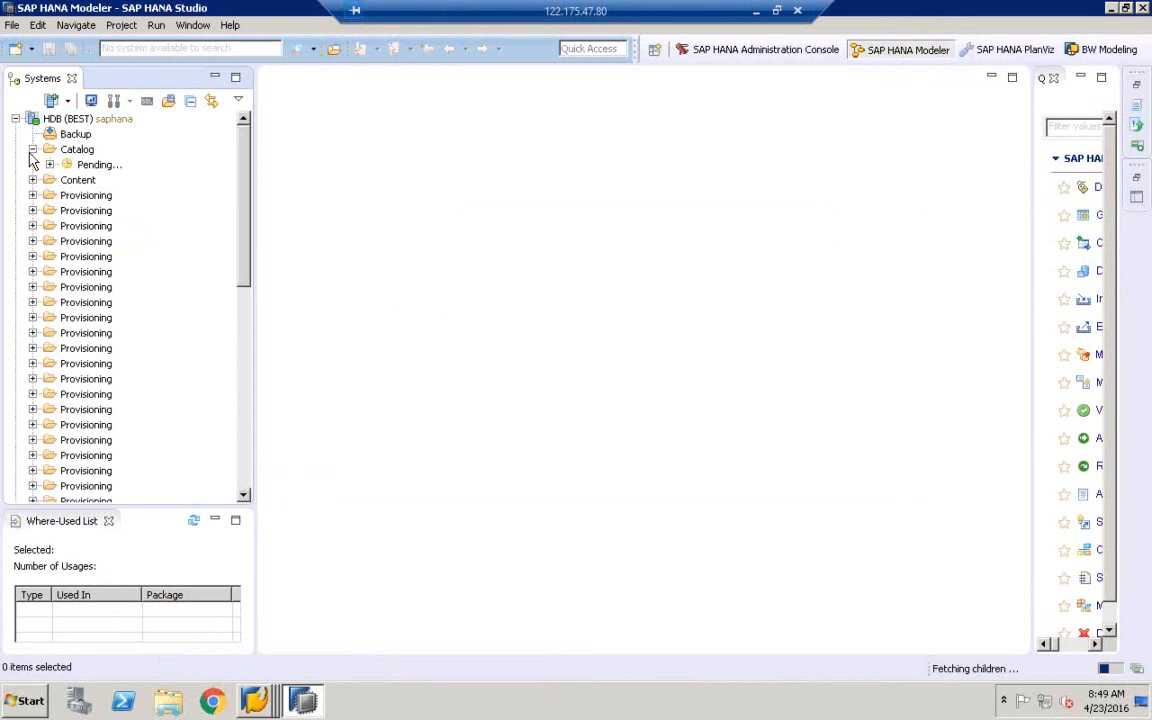
pyautogui.click(82, 207)
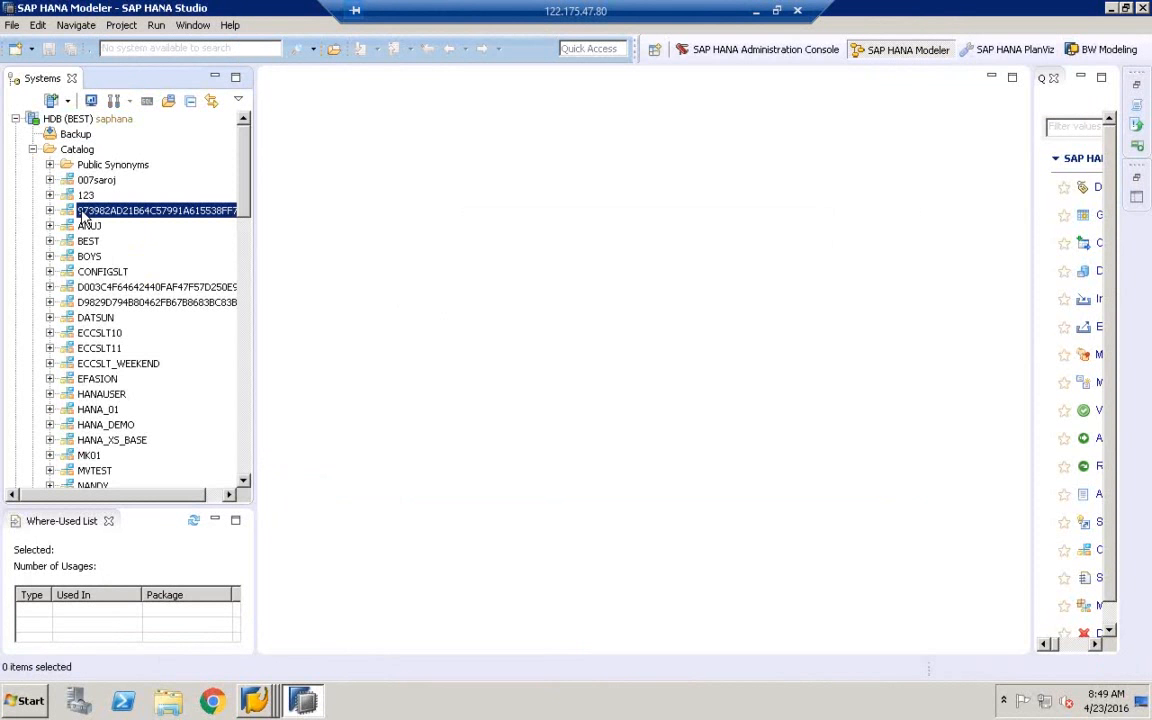
pyautogui.click(85, 152)
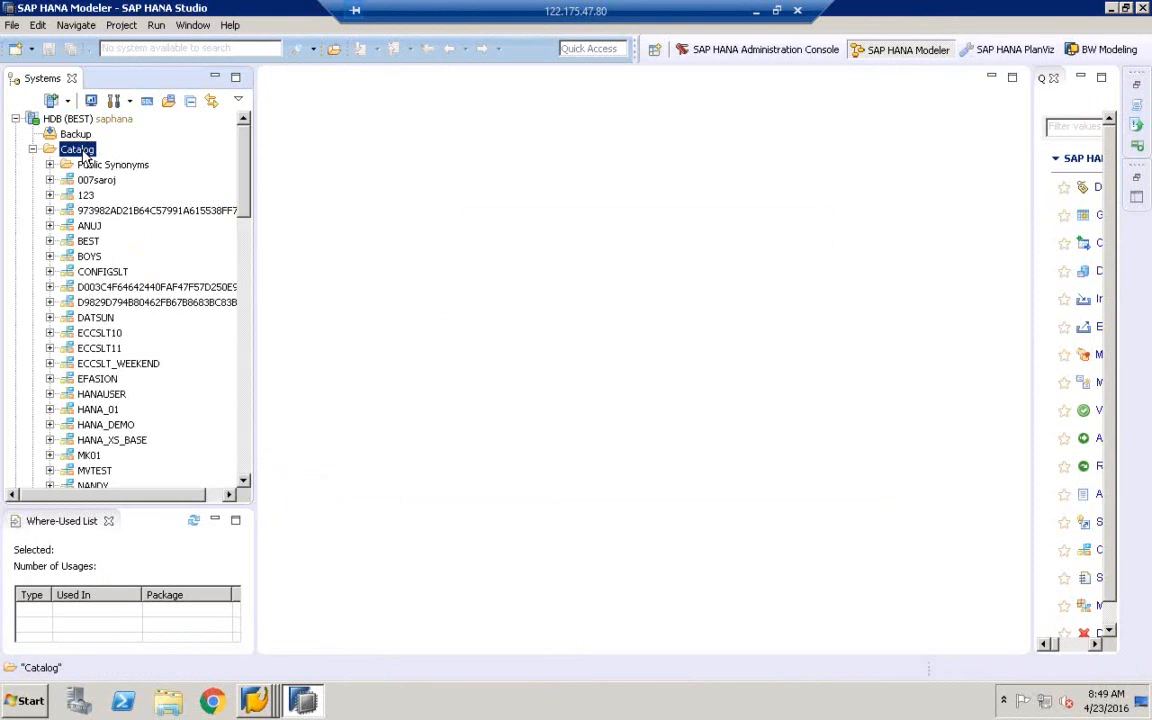
# Filter the Catalog to the whole-word schema name ECCSLT99
pyautogui.rightClick(87, 157)
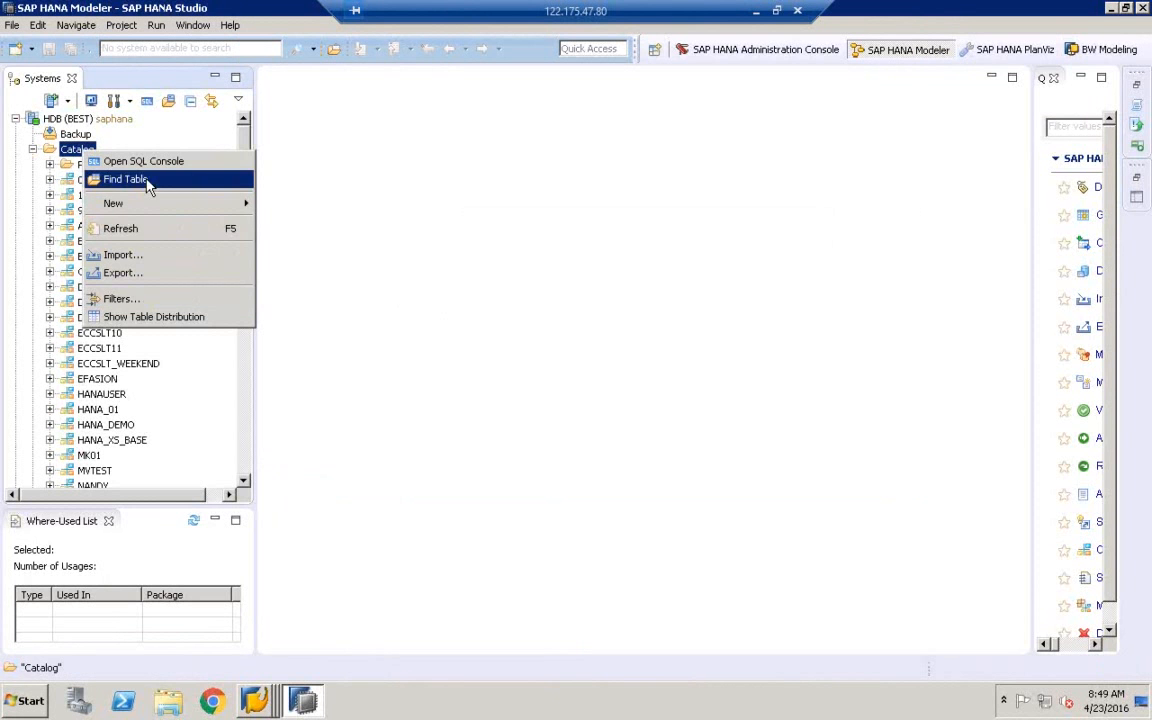
pyautogui.click(76, 150)
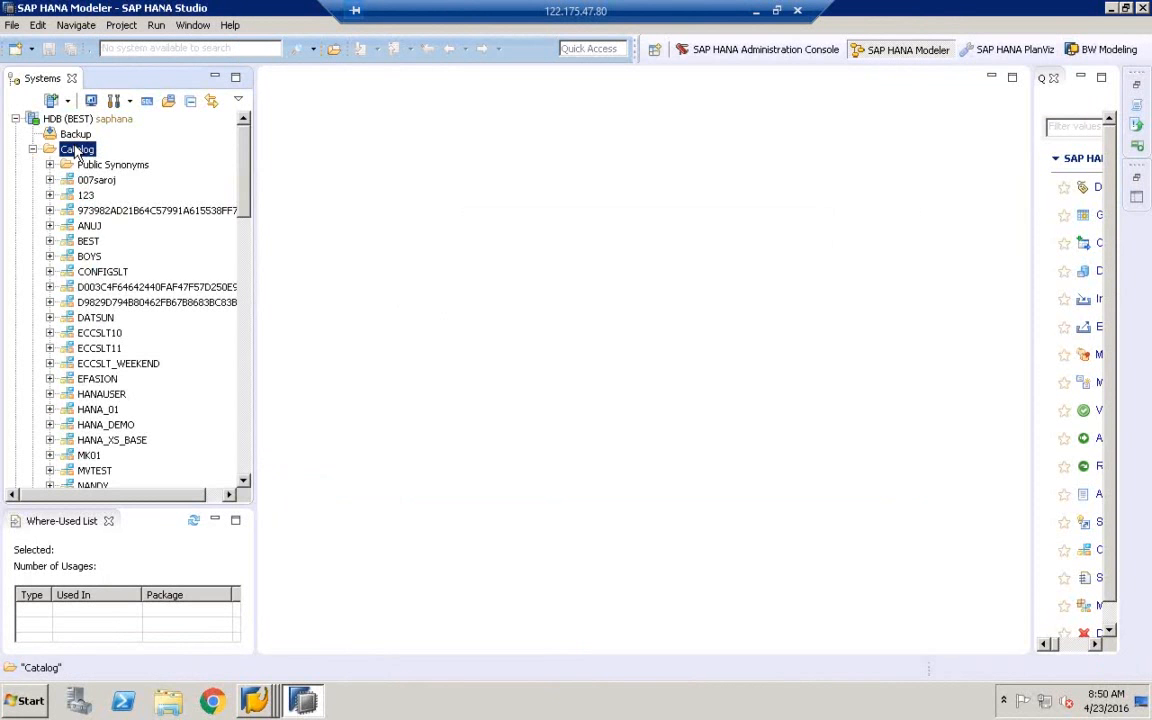
pyautogui.rightClick(76, 150)
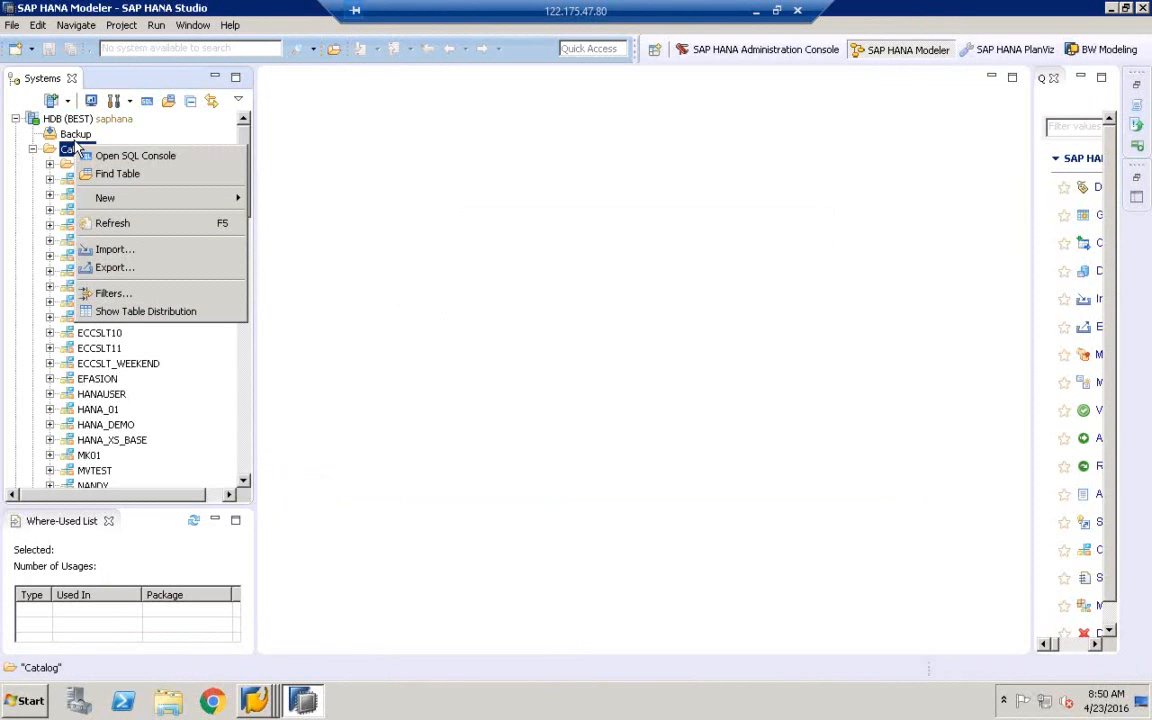
pyautogui.click(110, 293)
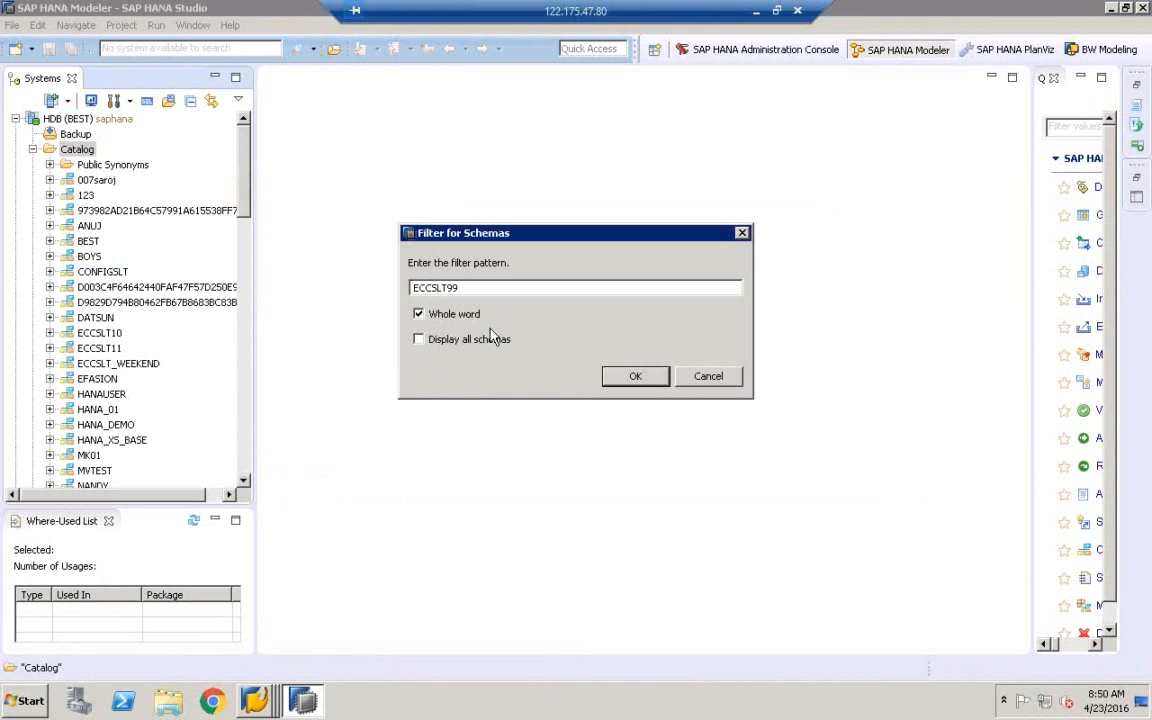
pyautogui.click(638, 380)
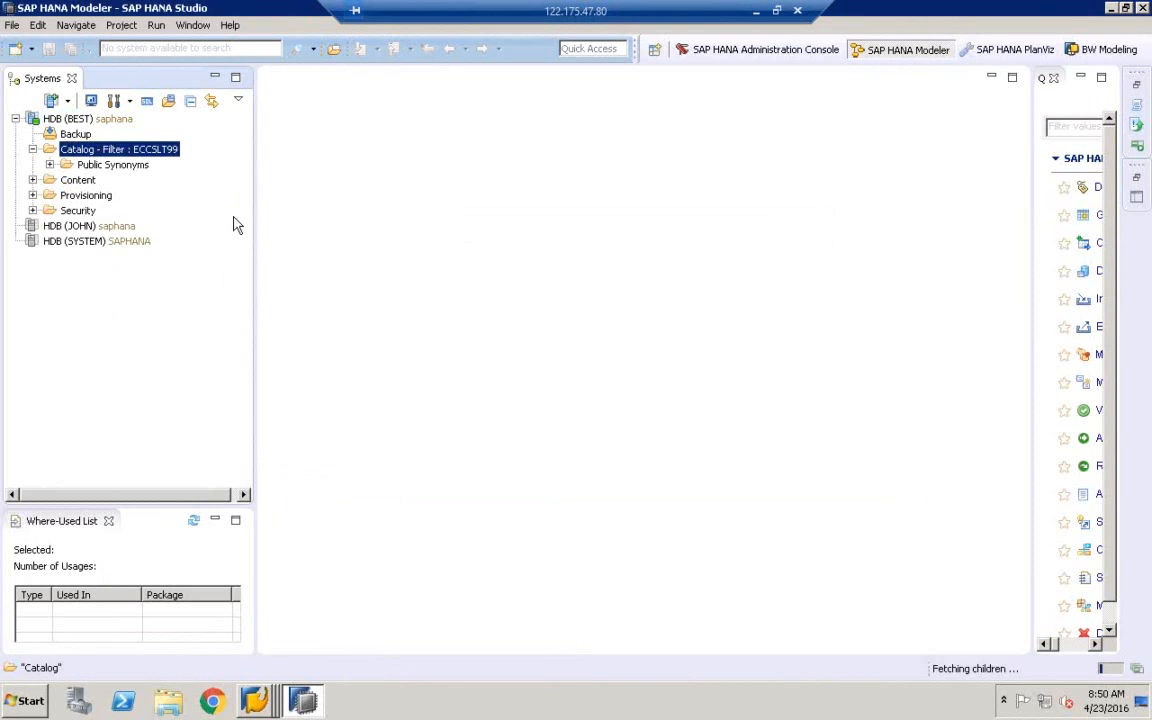
# Inspect the filtered catalog's Public Synonyms, then go back to the ECCSLT99 configuration review
pyautogui.click(50, 165)
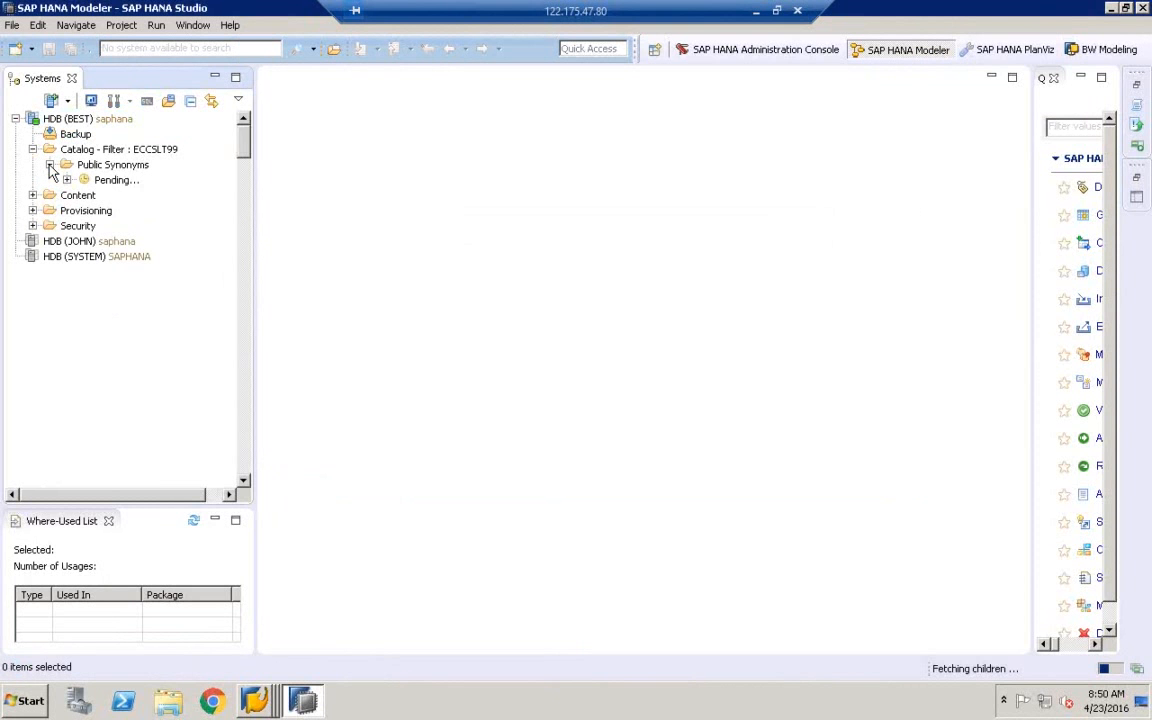
pyautogui.click(50, 165)
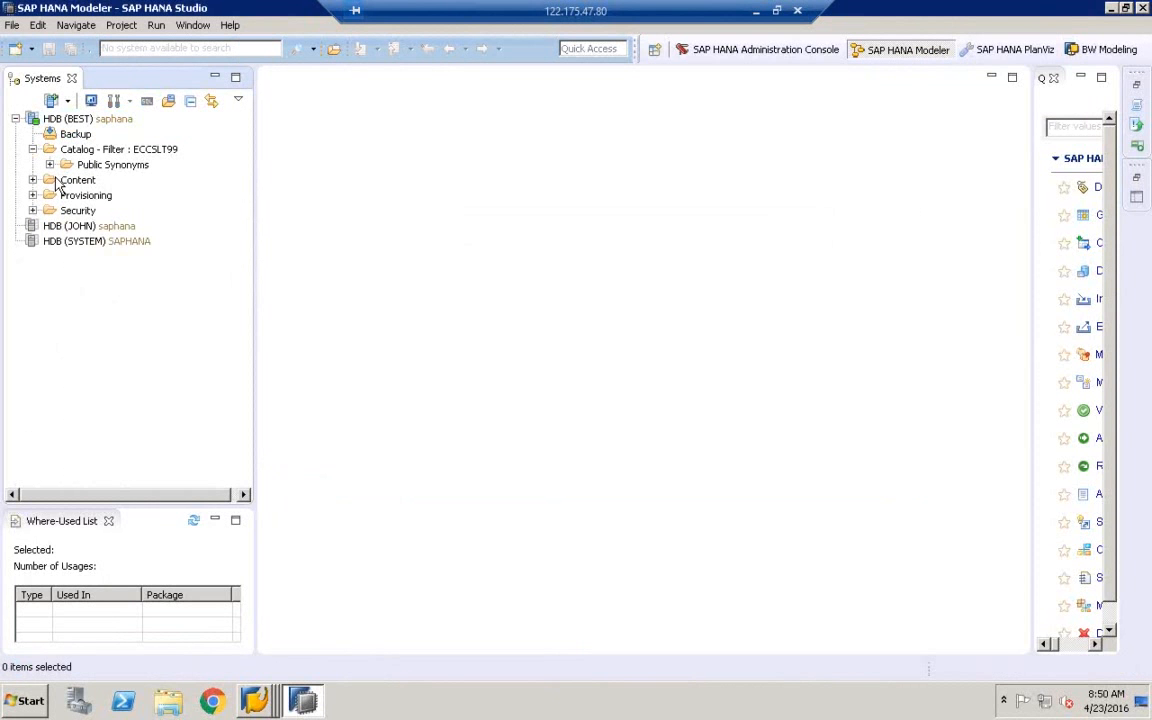
pyautogui.click(70, 180)
pyautogui.click(113, 150)
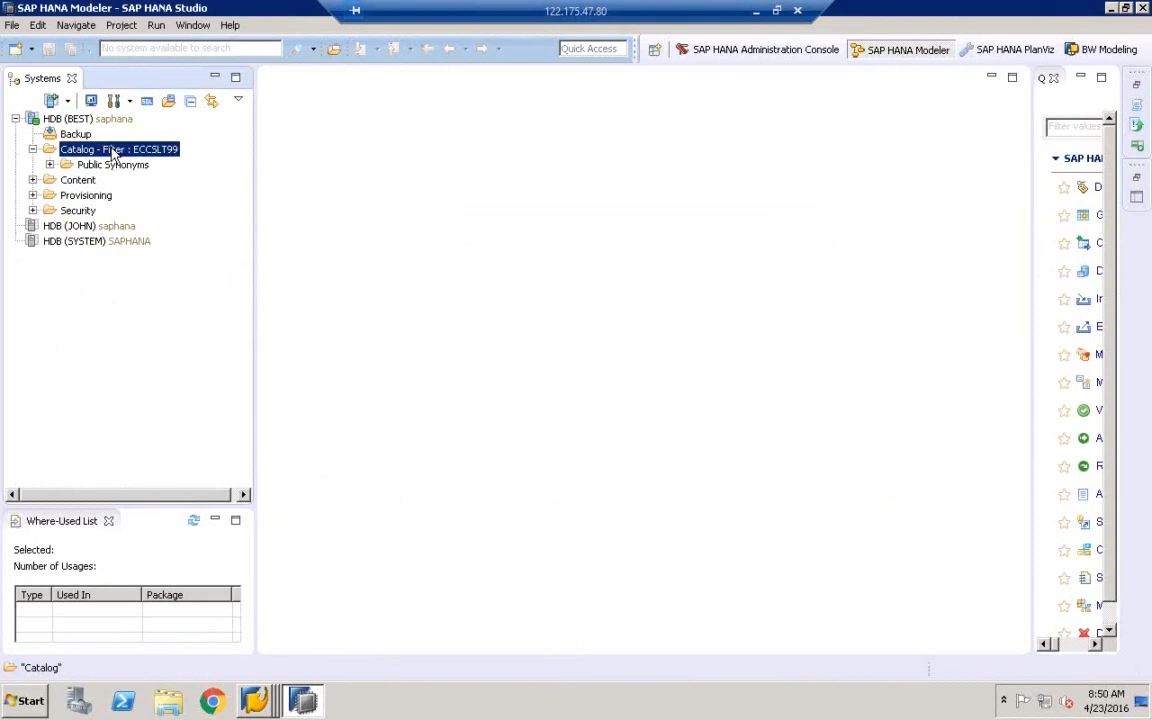
pyautogui.click(258, 703)
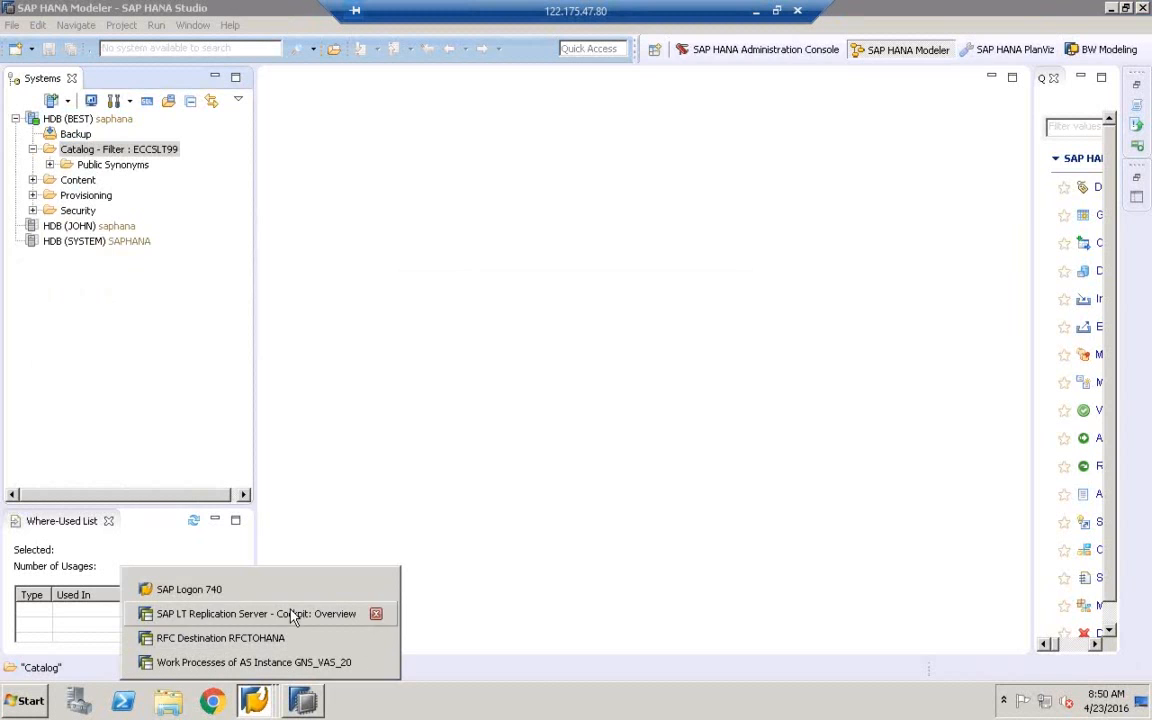
pyautogui.click(292, 614)
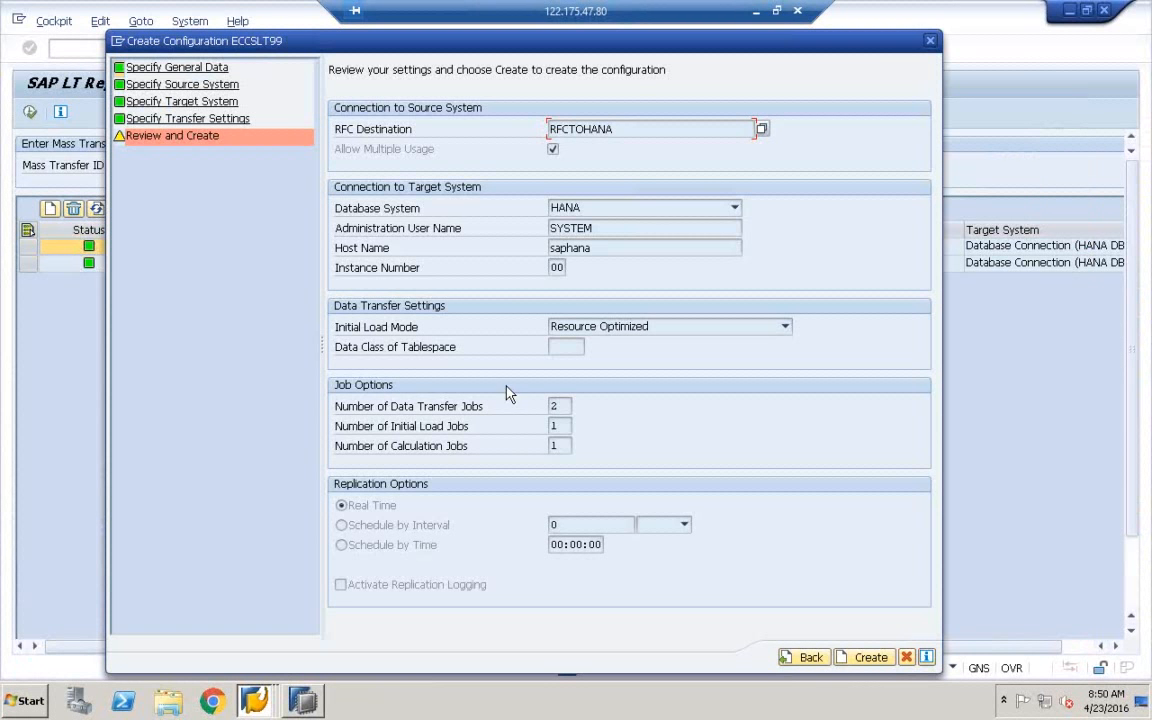
# Create ECCSLT99 as mass transfer 137 and restore the Remote Desktop window
pyautogui.click(862, 658)
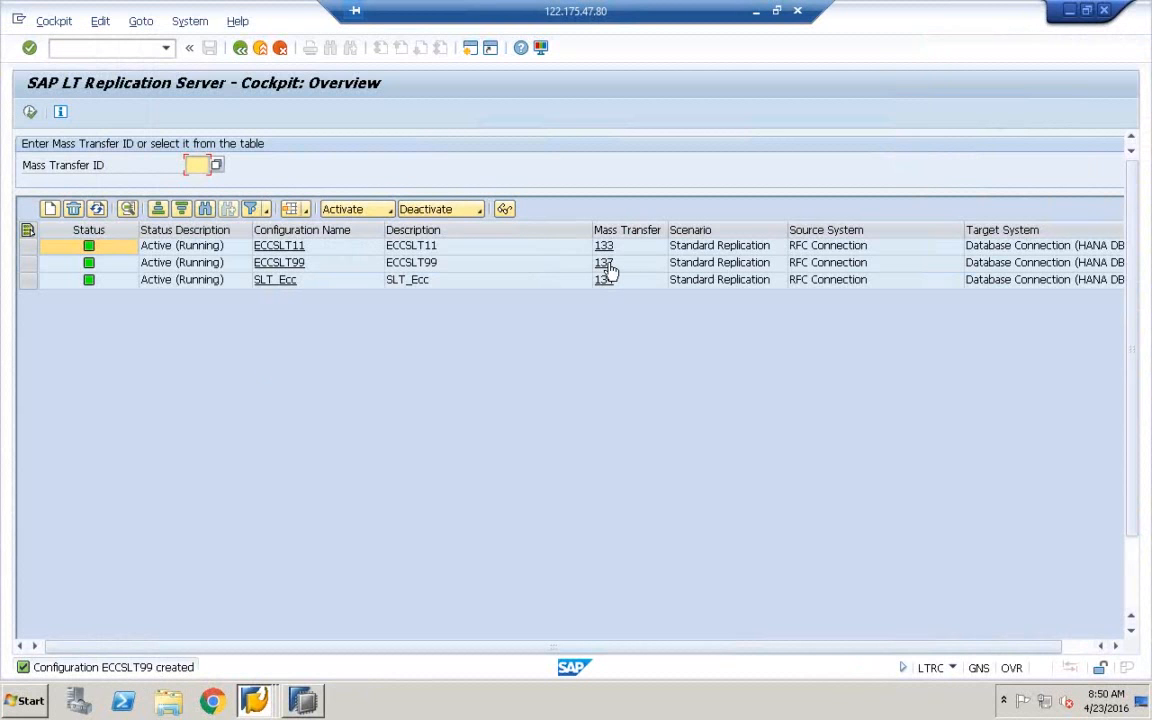
pyautogui.click(776, 10)
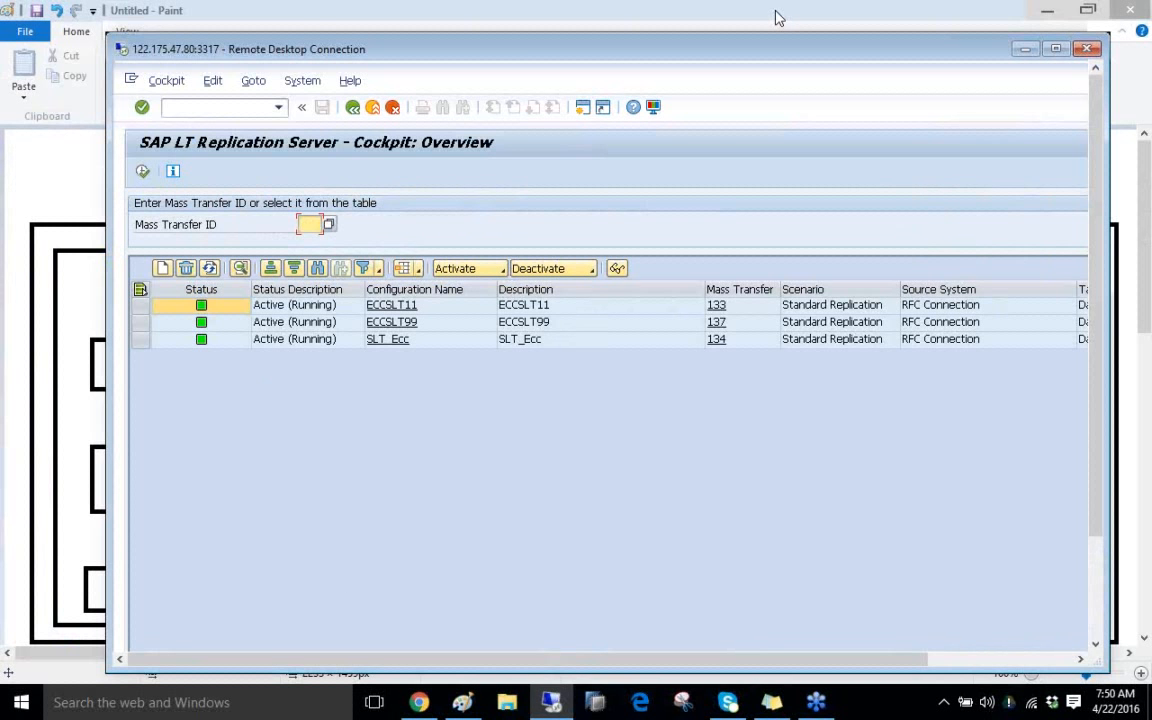
# Draw a second ECC-to-SLT line in Paint and label it 137 below RFC
pyautogui.click(462, 703)
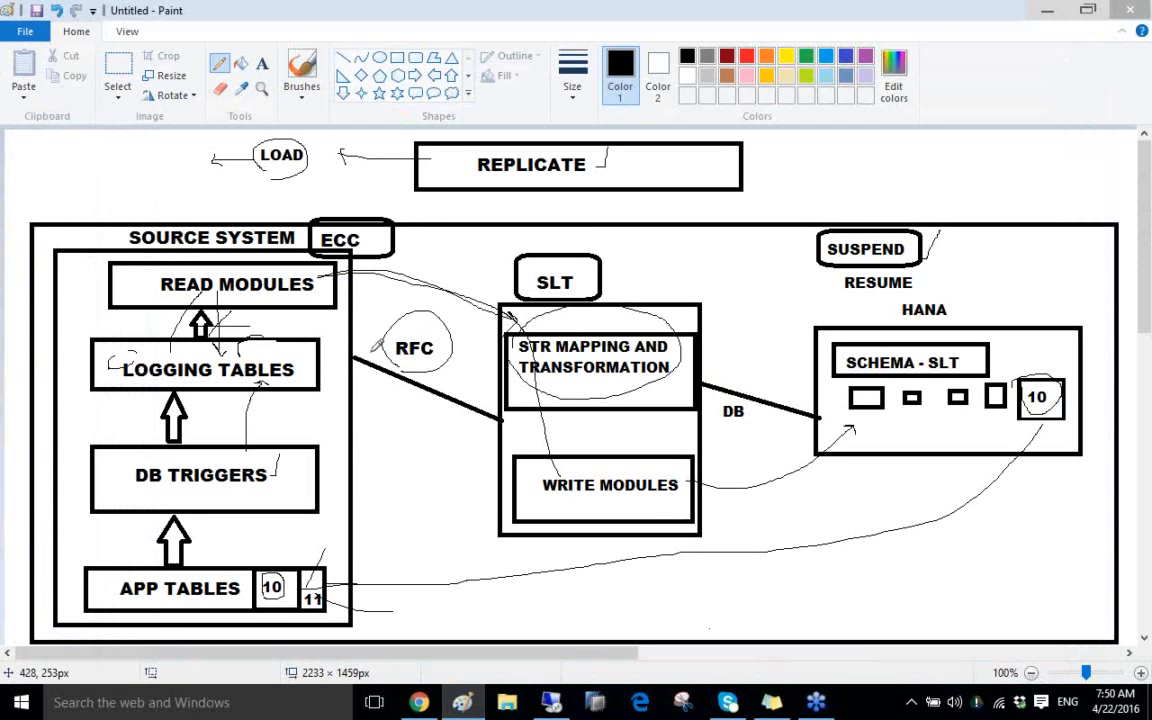
pyautogui.moveTo(353, 352)
pyautogui.mouseDown()
pyautogui.moveTo(500, 416)
pyautogui.moveTo(630, 430)
pyautogui.moveTo(818, 420)
pyautogui.mouseUp()
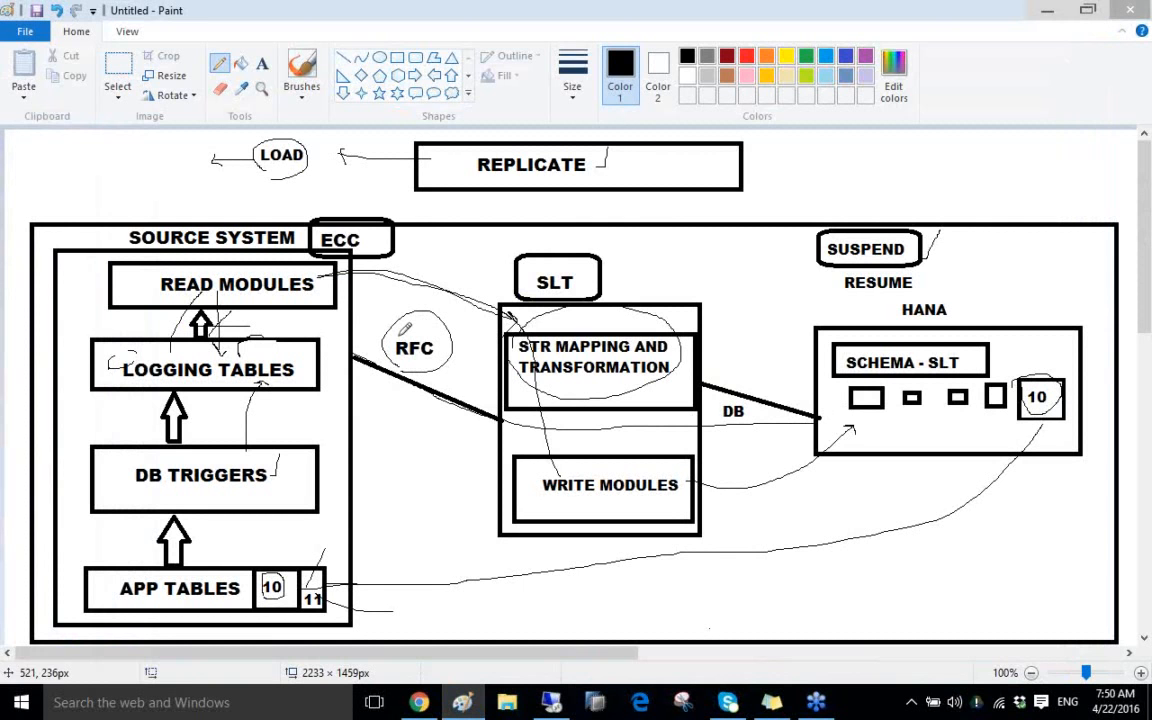
pyautogui.click(264, 66)
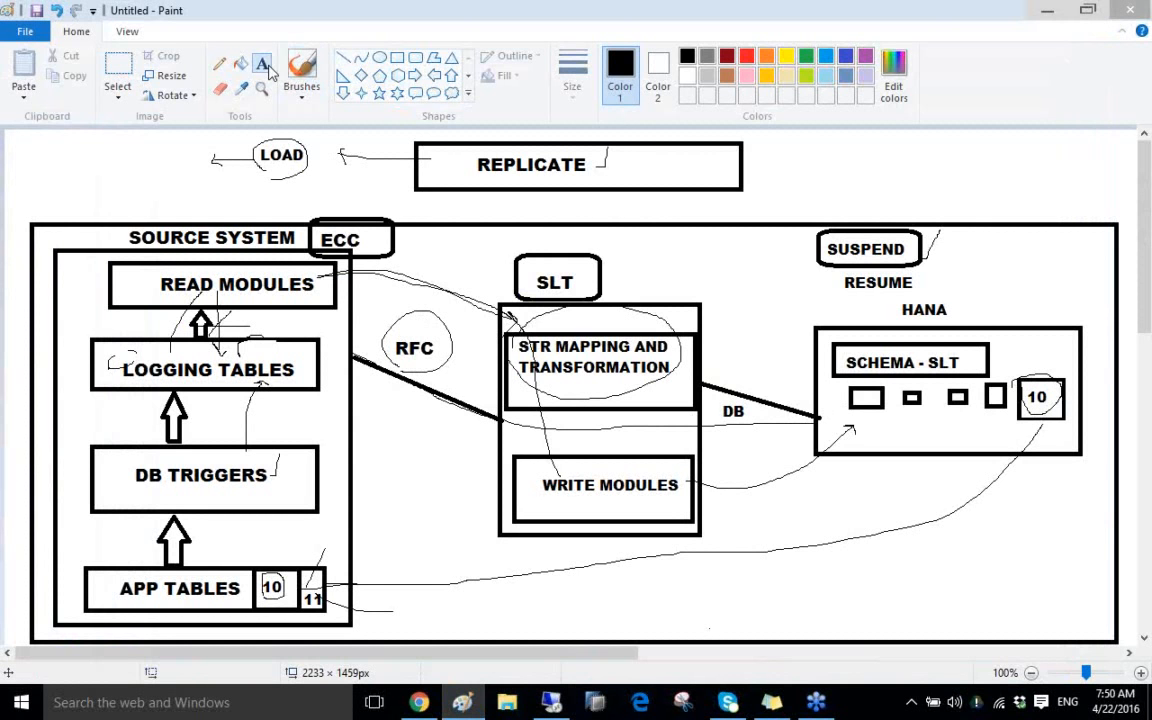
pyautogui.click(388, 420)
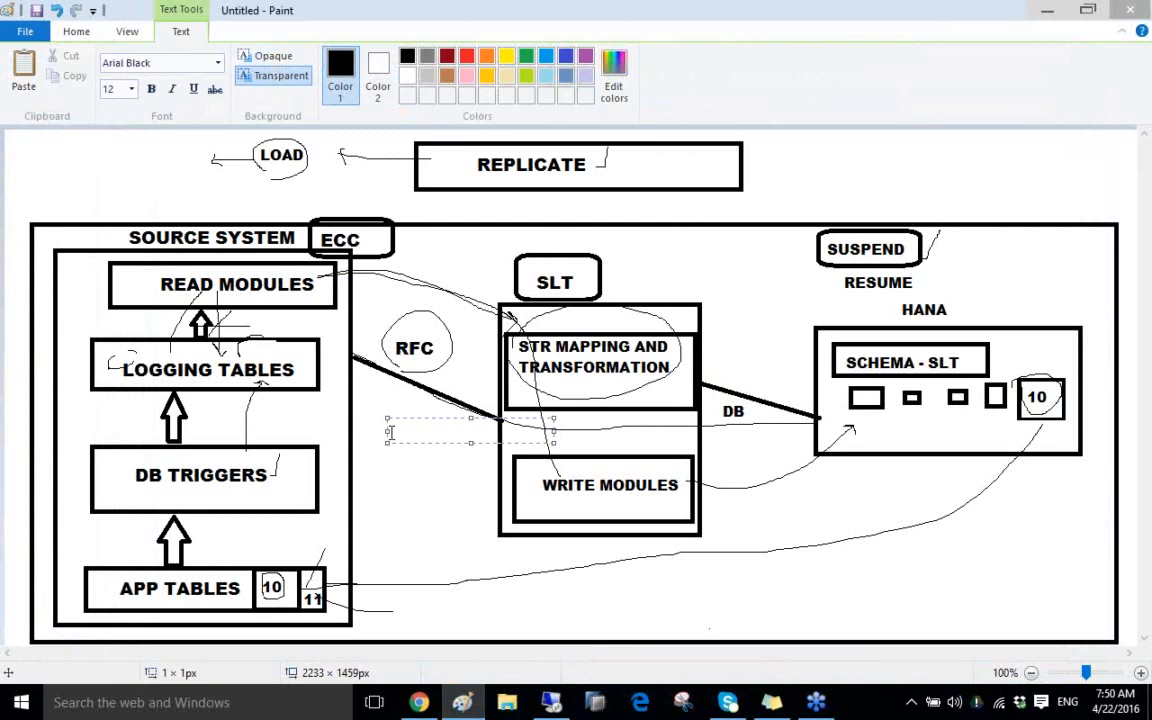
pyautogui.write('137')
pyautogui.click(434, 432)
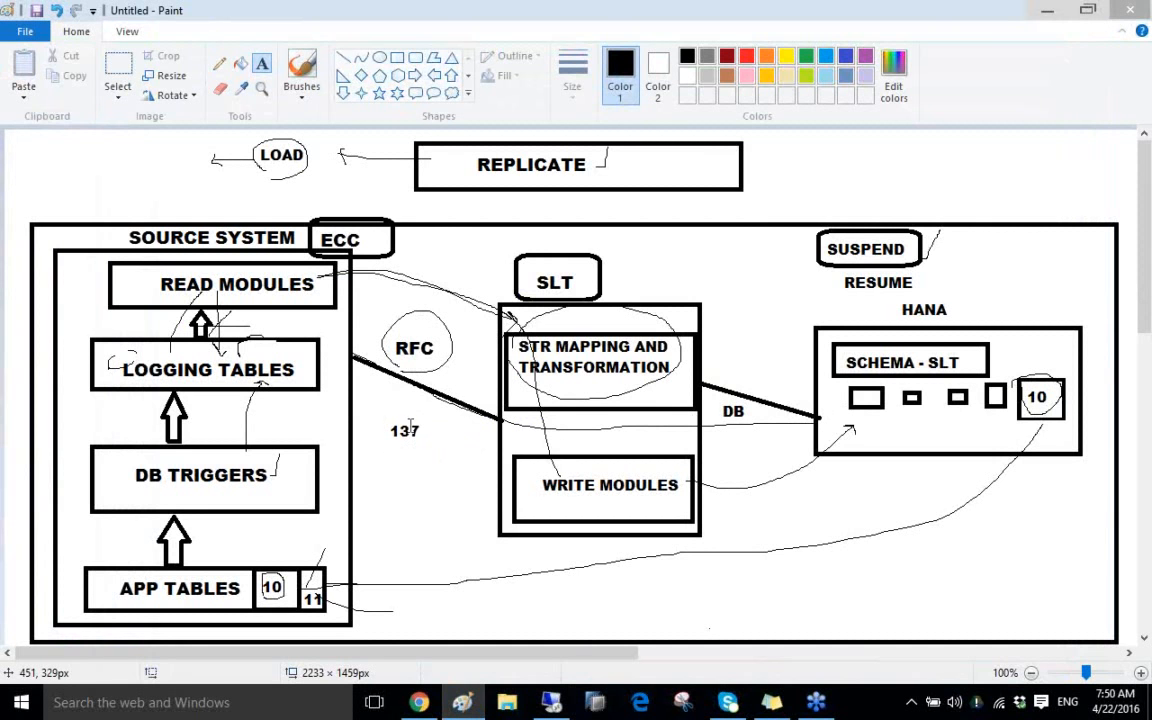
# Circle the 137 label with the Pencil and return the remote SAP session to full screen
pyautogui.click(220, 63)
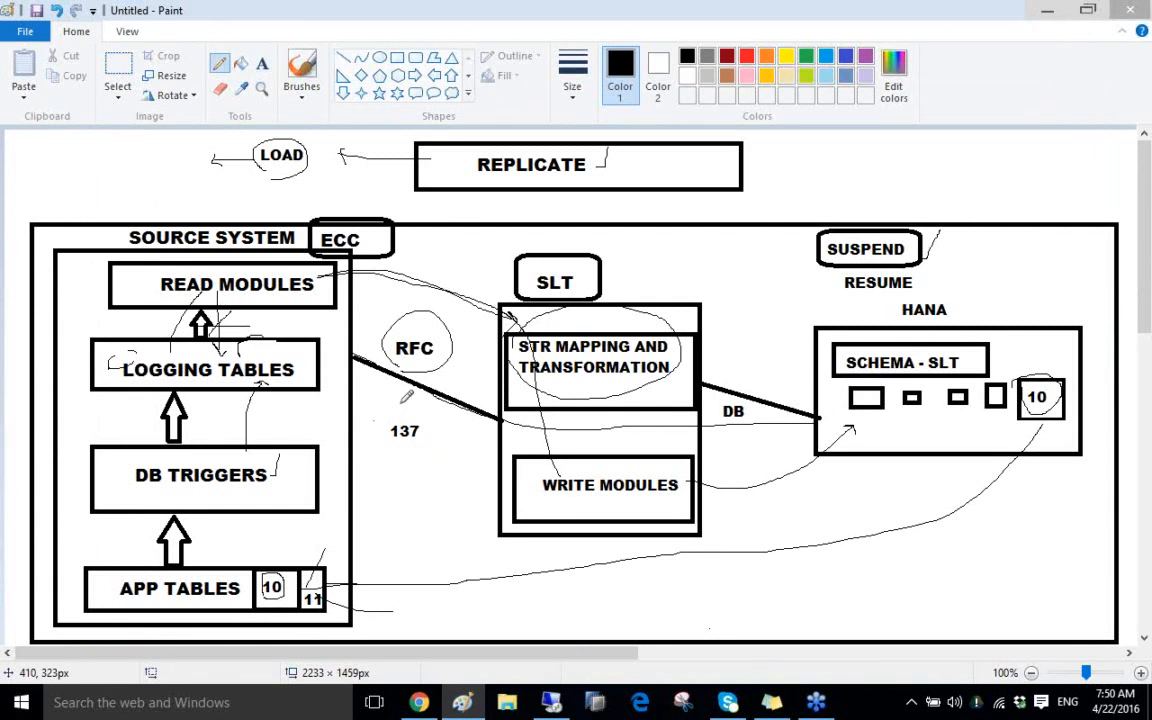
pyautogui.moveTo(410, 404); pyautogui.dragTo(398, 405)
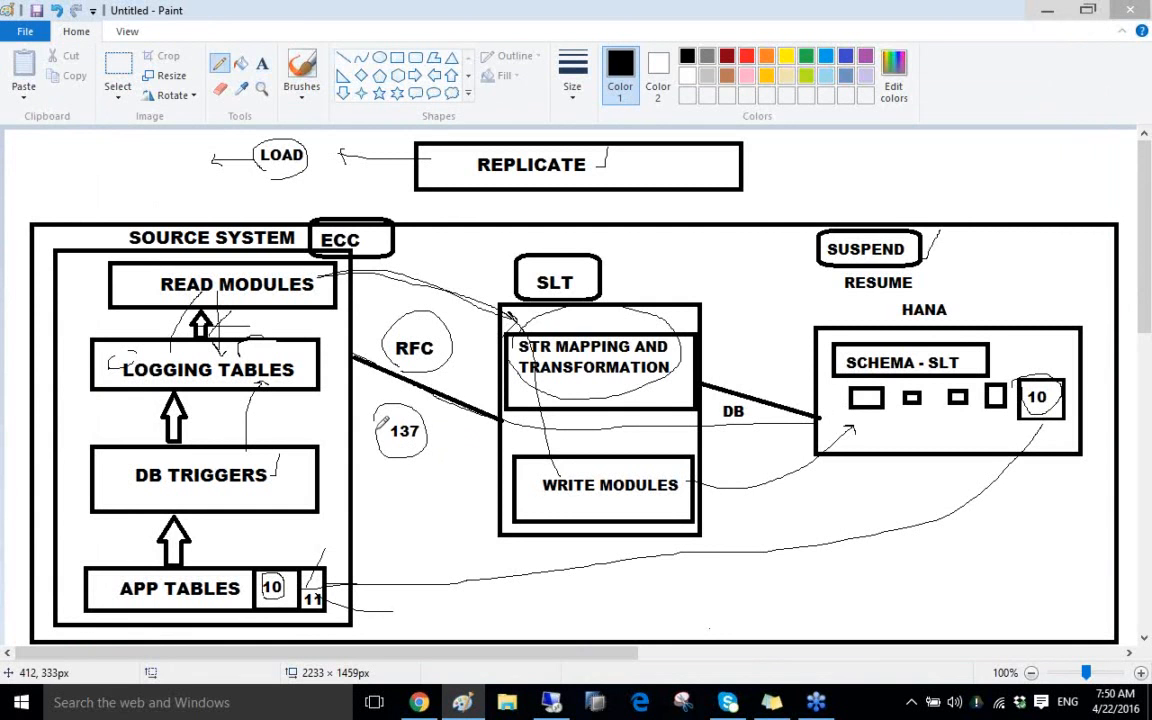
pyautogui.click(553, 703)
pyautogui.doubleClick(623, 39)
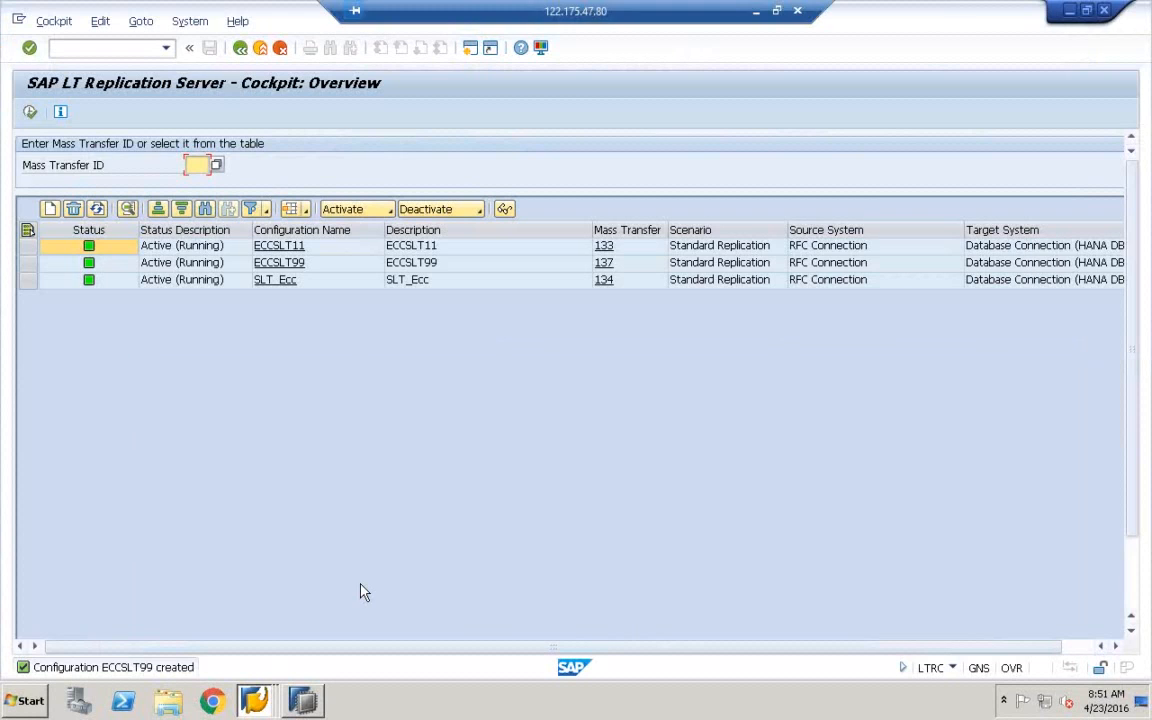
# Clear the ECCSLT99 catalog filter, select the ECCSLT99 schema, and bring up the LT Replication cockpit
pyautogui.click(307, 706)
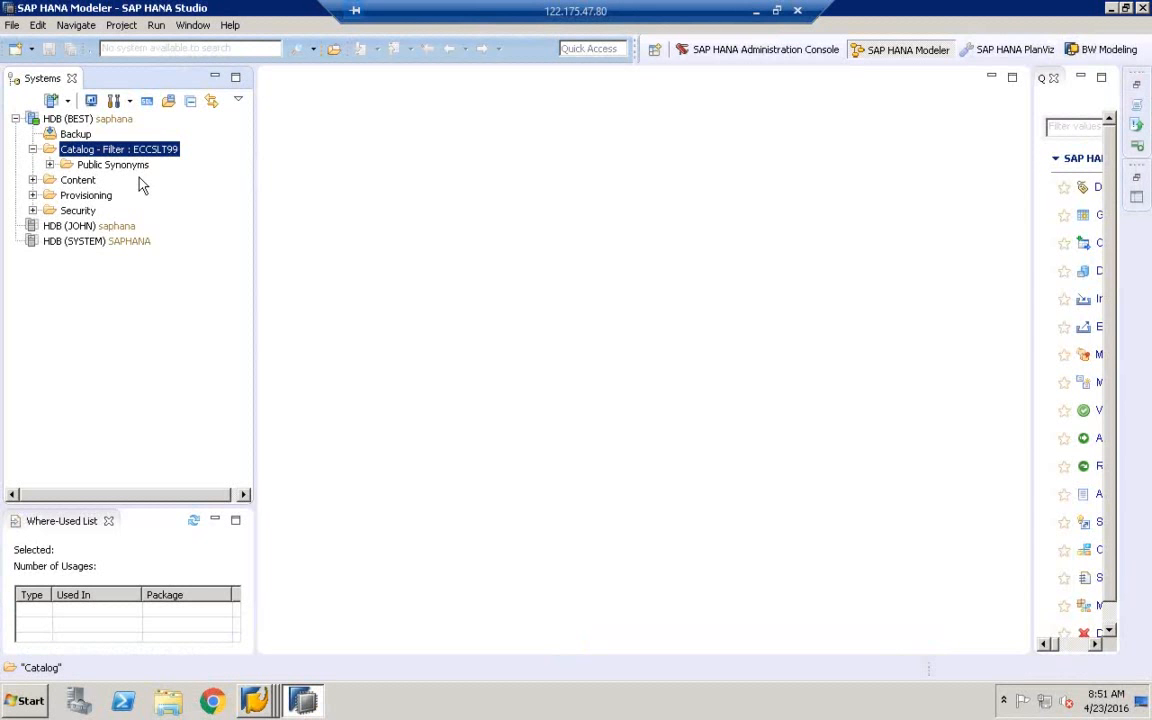
pyautogui.rightClick(91, 153)
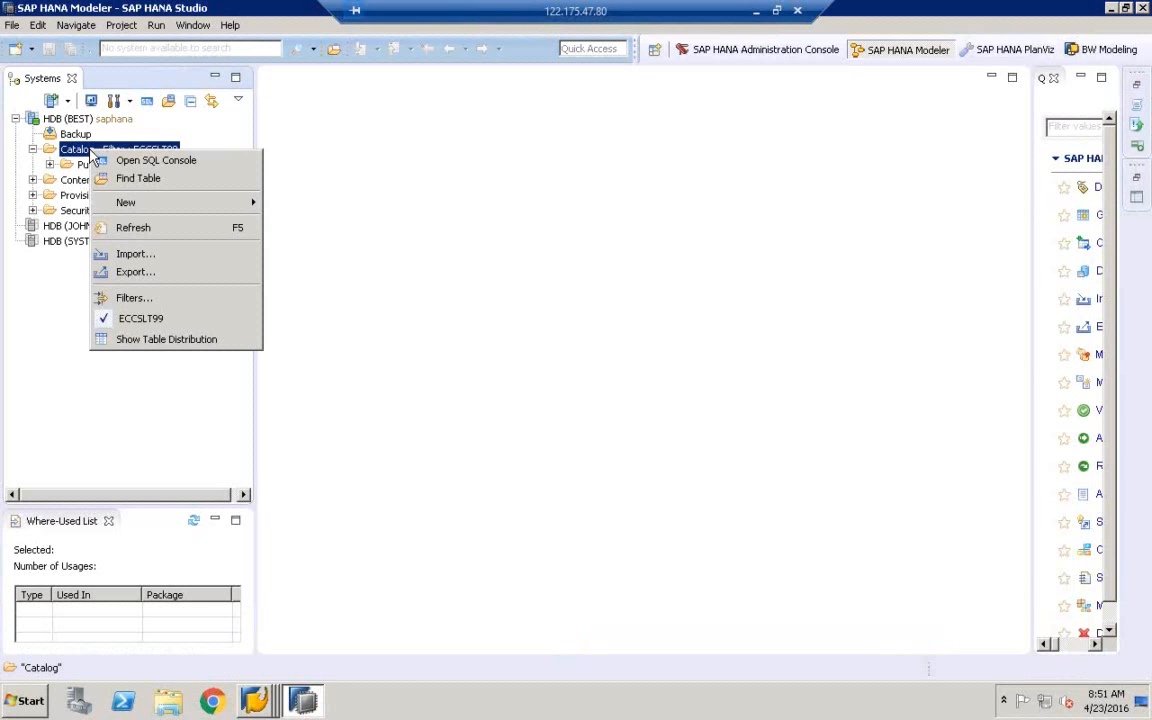
pyautogui.click(144, 321)
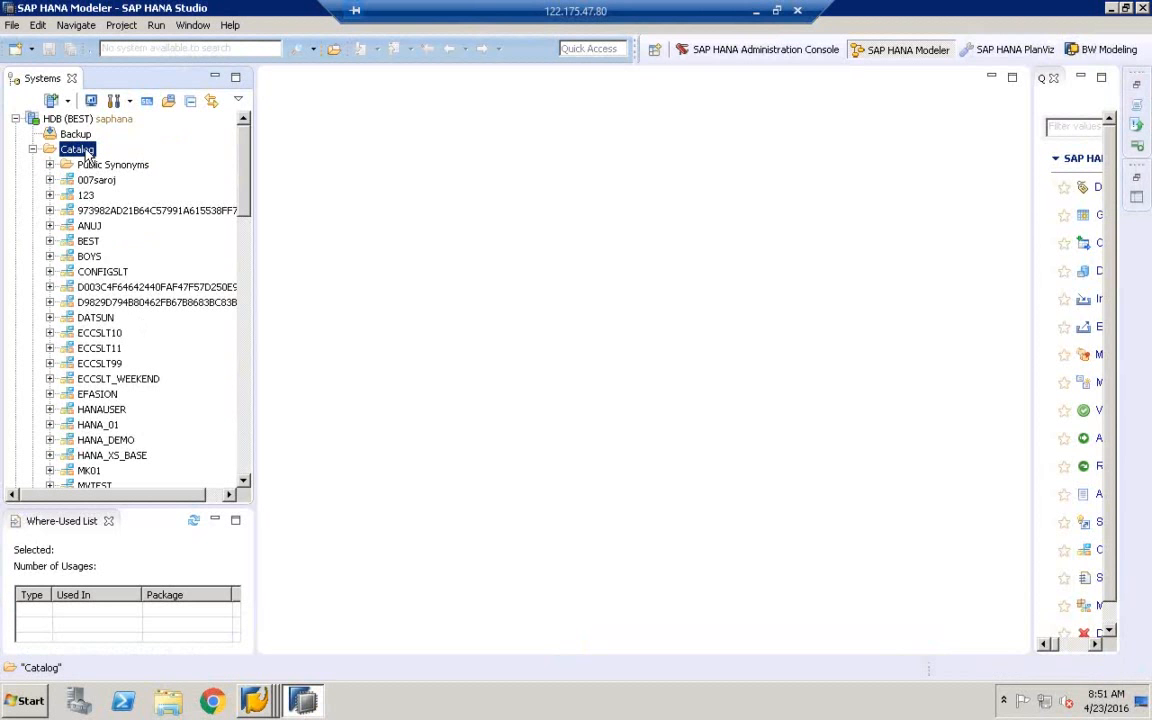
pyautogui.click(98, 364)
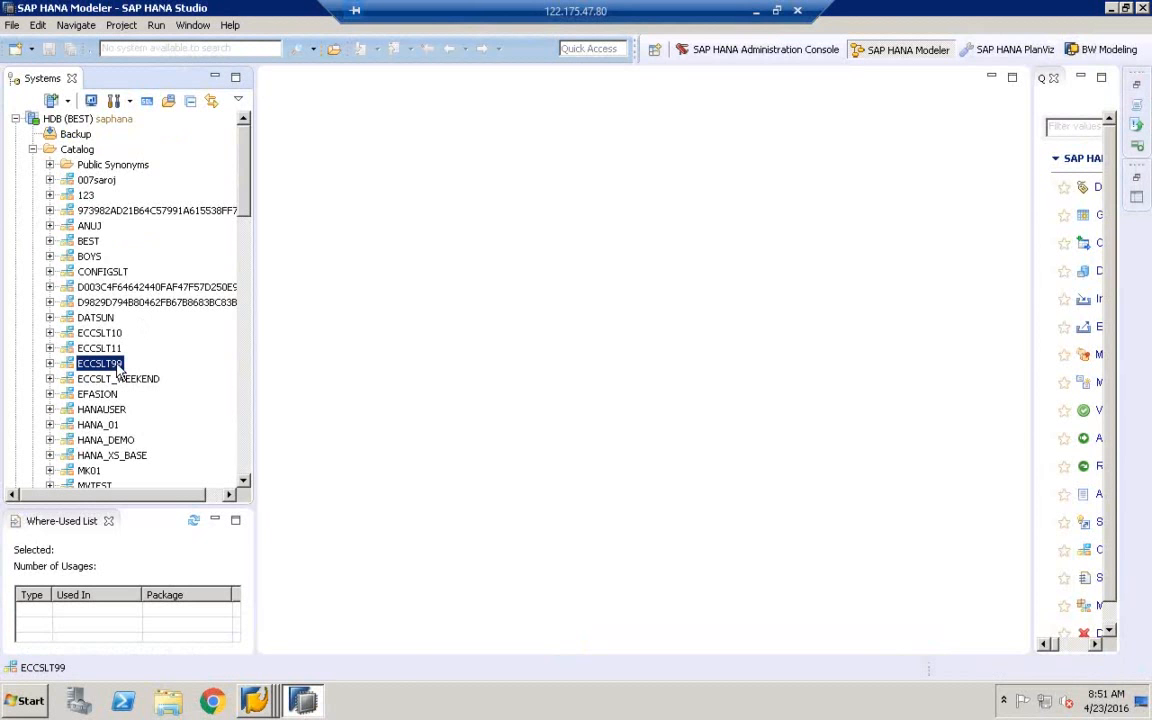
pyautogui.click(254, 700)
pyautogui.click(268, 613)
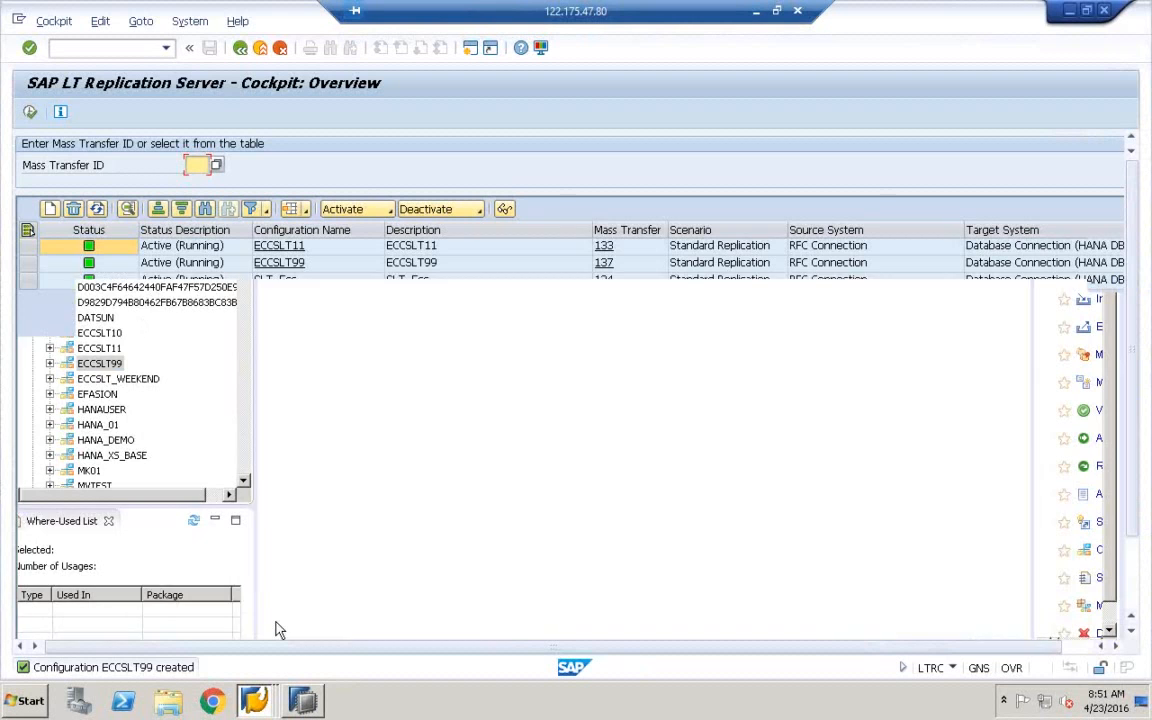
# Rerun LTRC from Easy Access history to refresh the cockpit, then switch to SAP HANA Studio
pyautogui.click(241, 49)
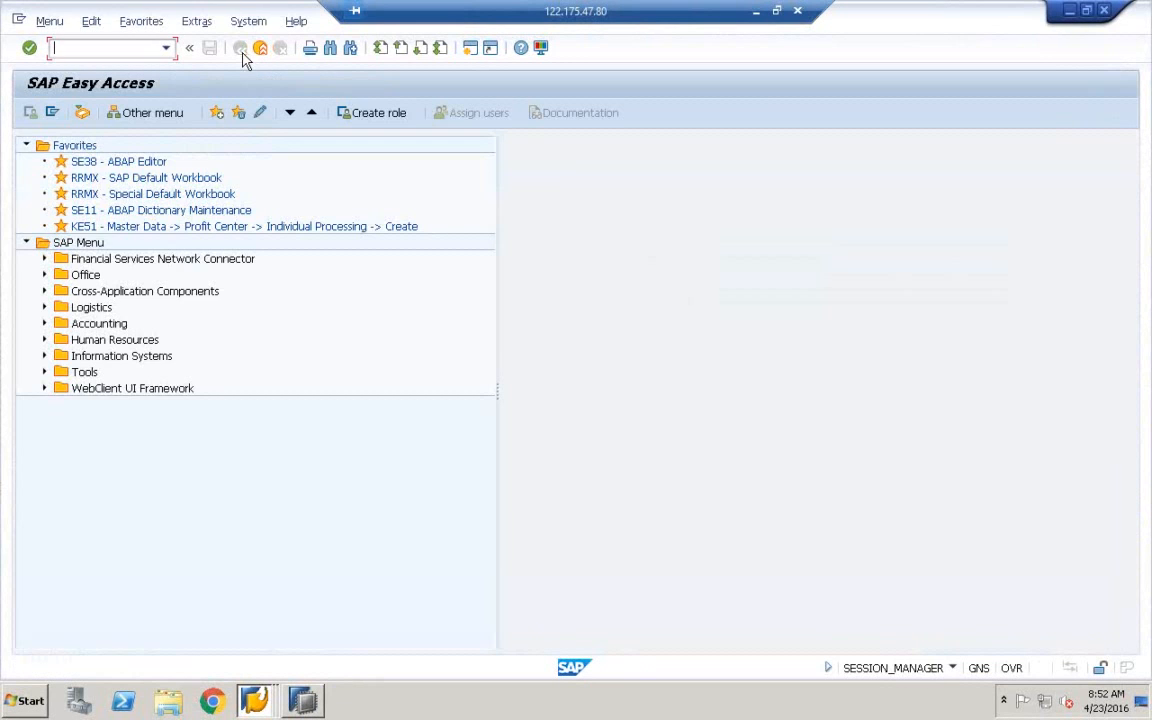
pyautogui.click(167, 49)
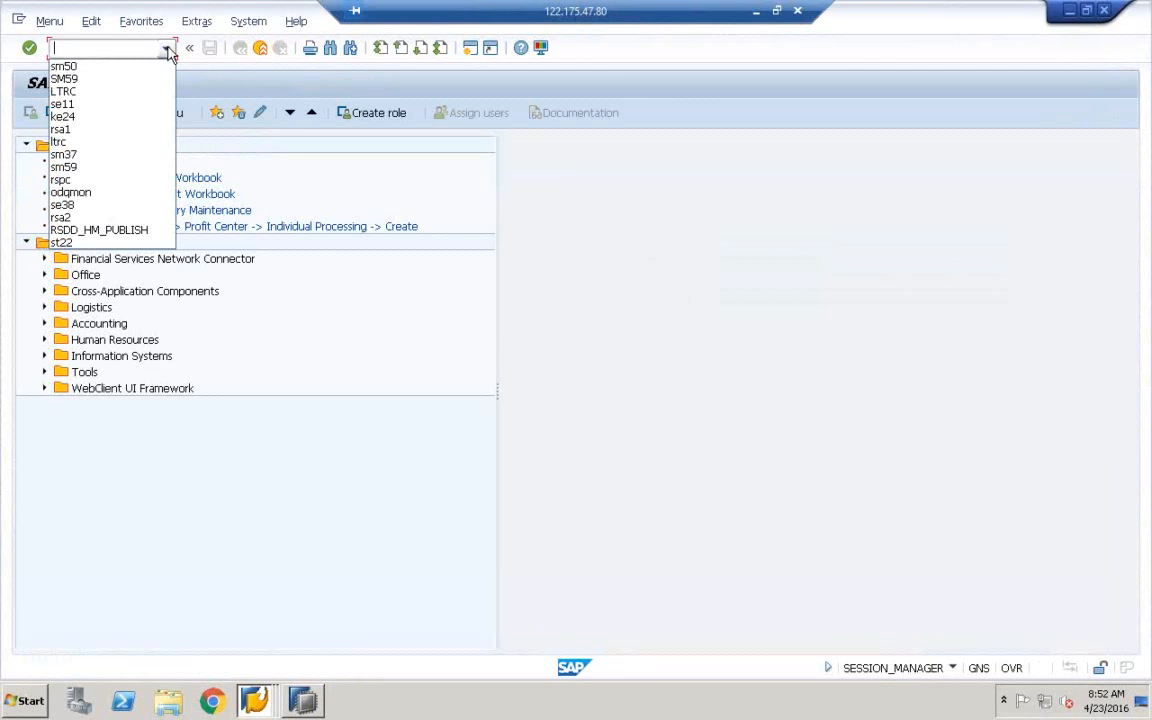
pyautogui.click(68, 91)
pyautogui.press('Return')
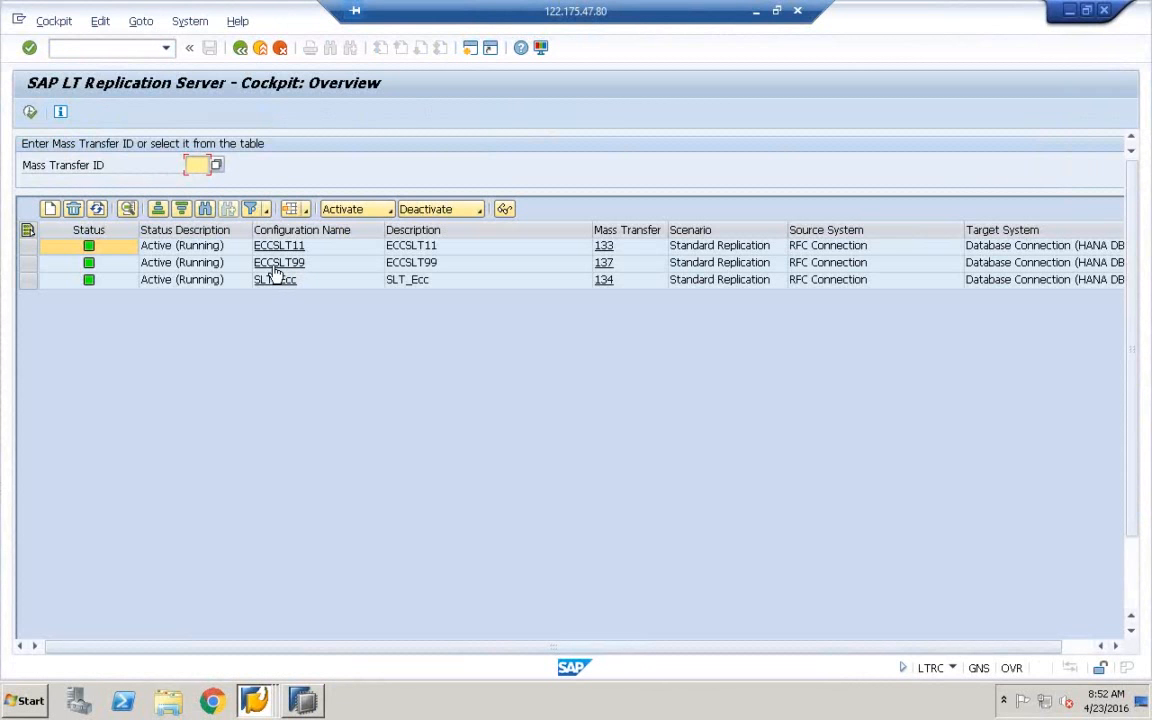
pyautogui.click(305, 700)
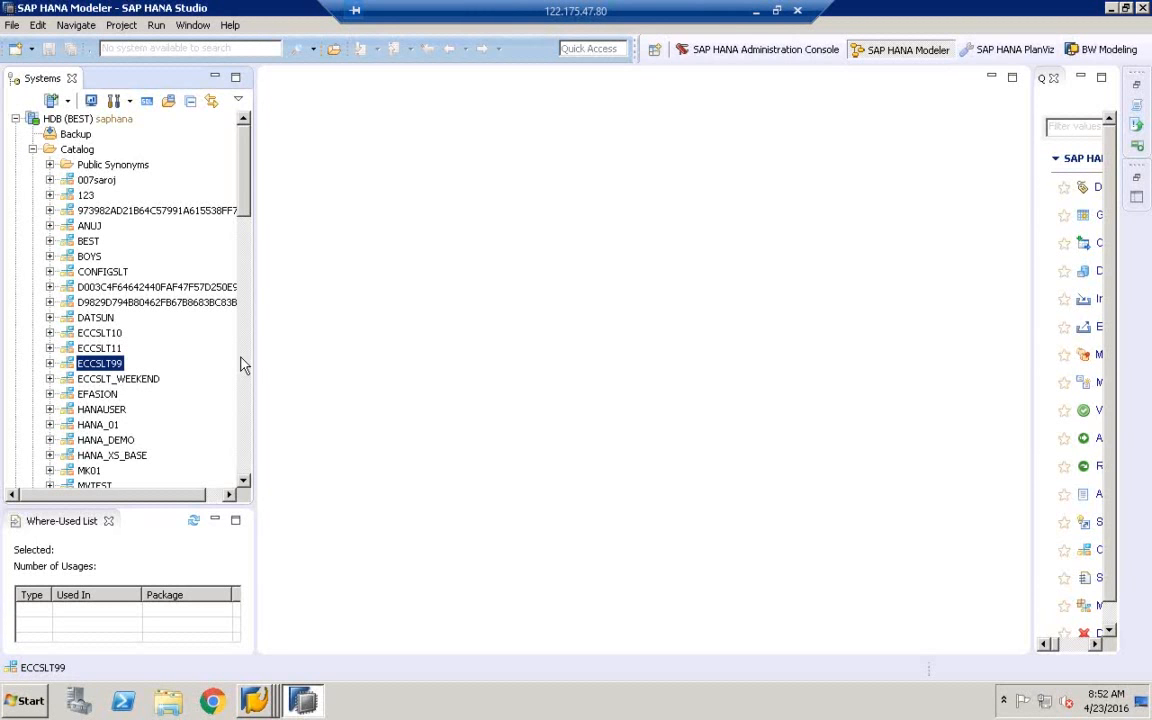
# Widen the Systems panel and expand ECCSLT99 > Tables to show DD02L, DD02T and DD08L
pyautogui.moveTo(254, 353); pyautogui.dragTo(360, 356)
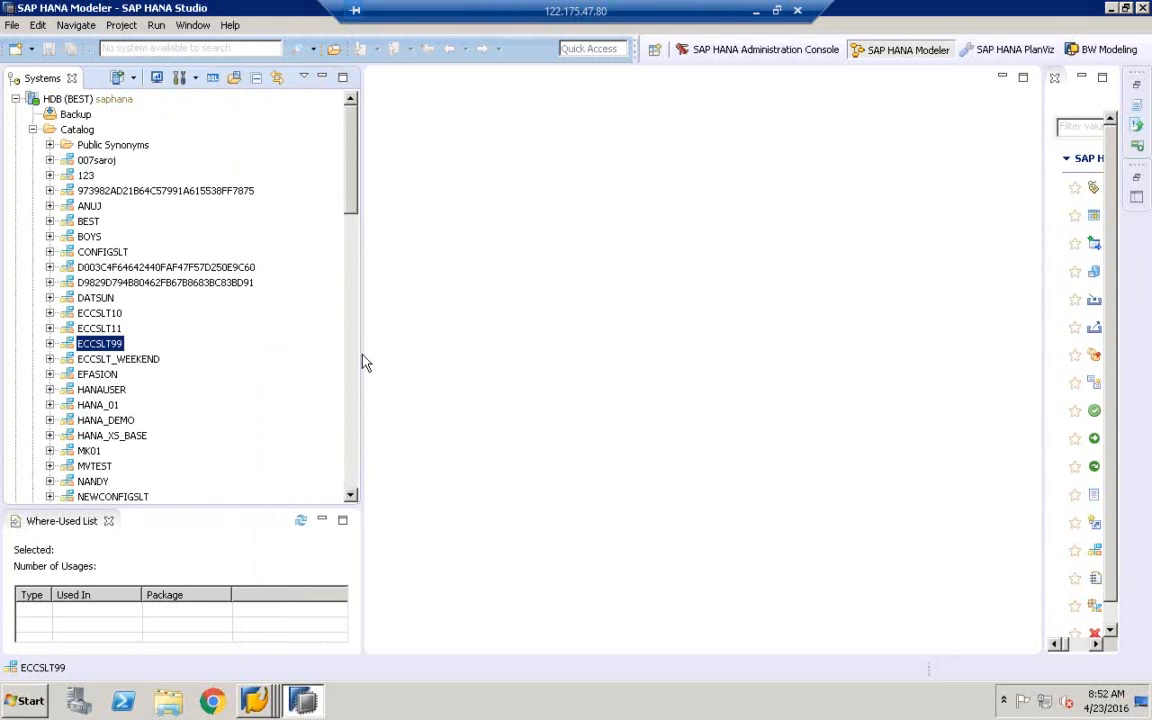
pyautogui.click(49, 344)
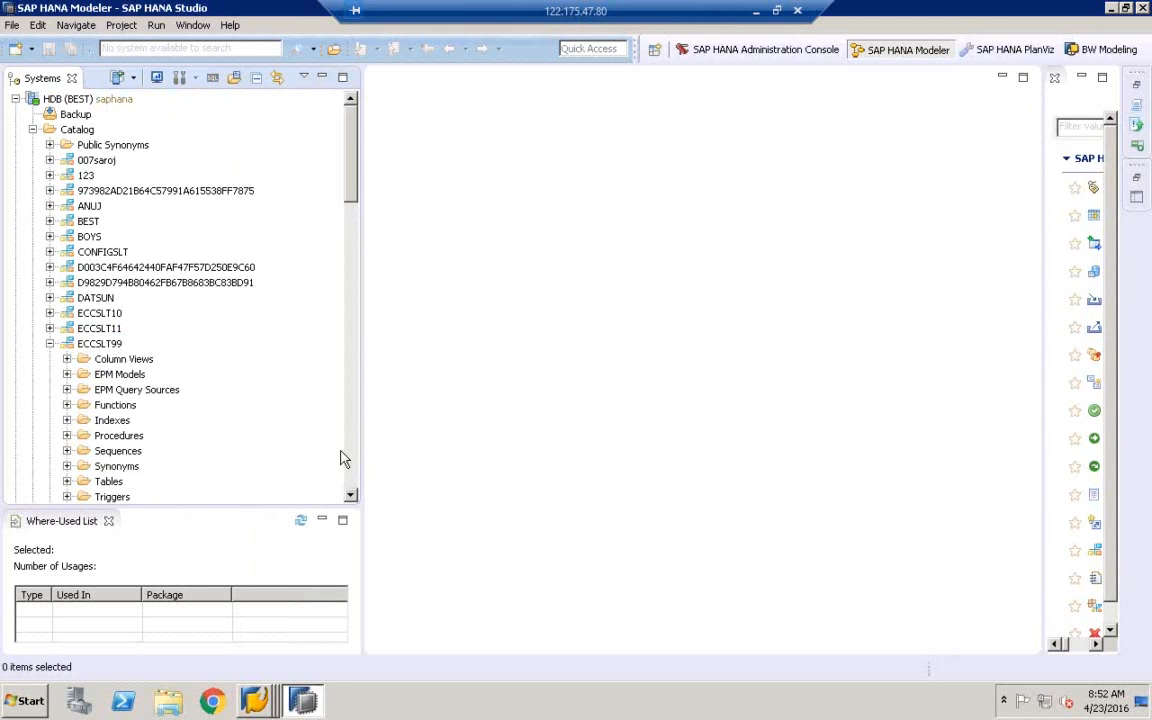
pyautogui.click(350, 497)
pyautogui.click(350, 497)
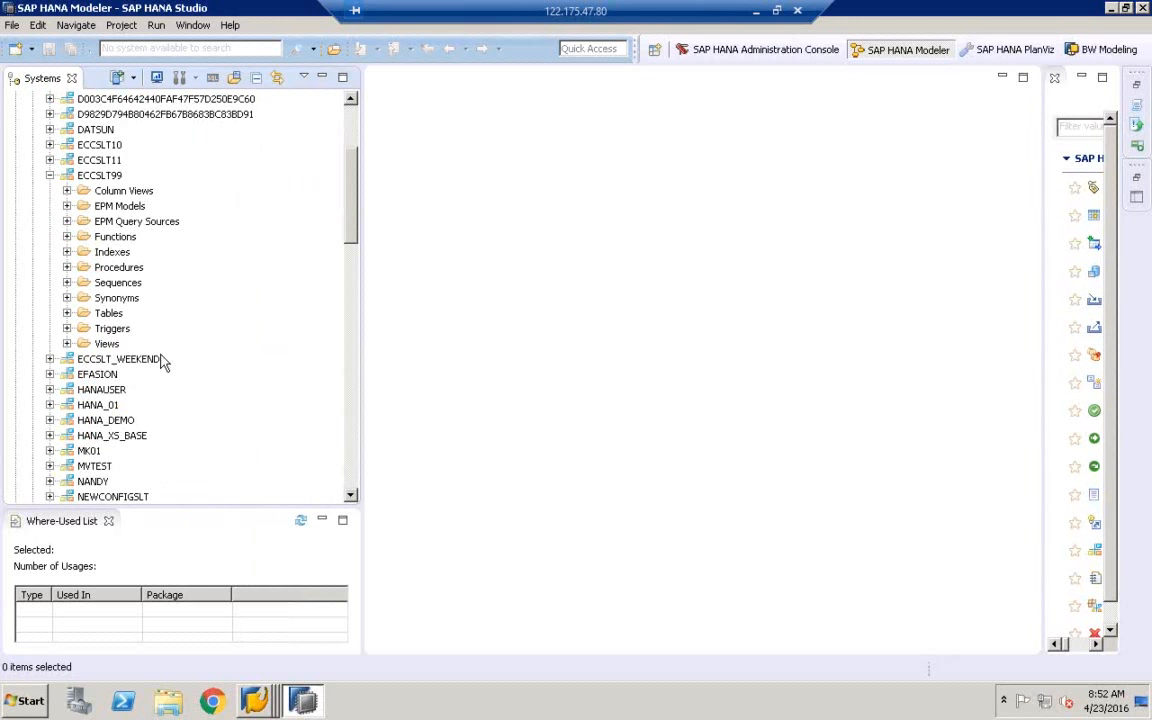
pyautogui.click(66, 314)
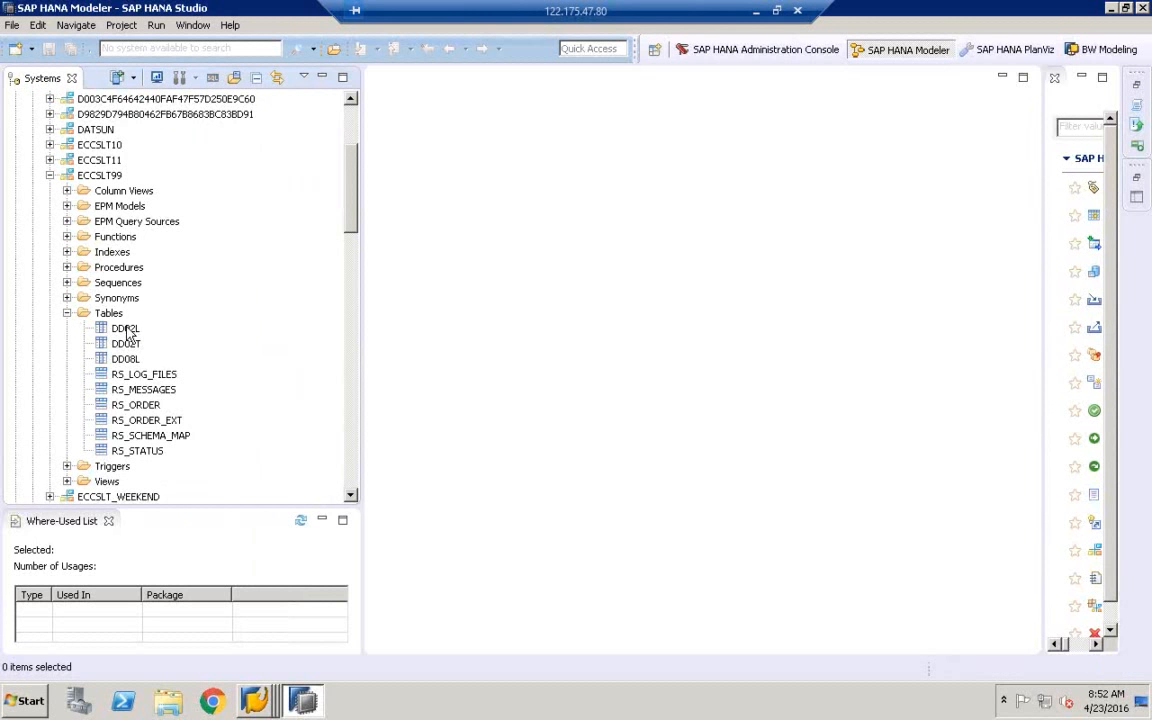
pyautogui.click(125, 329)
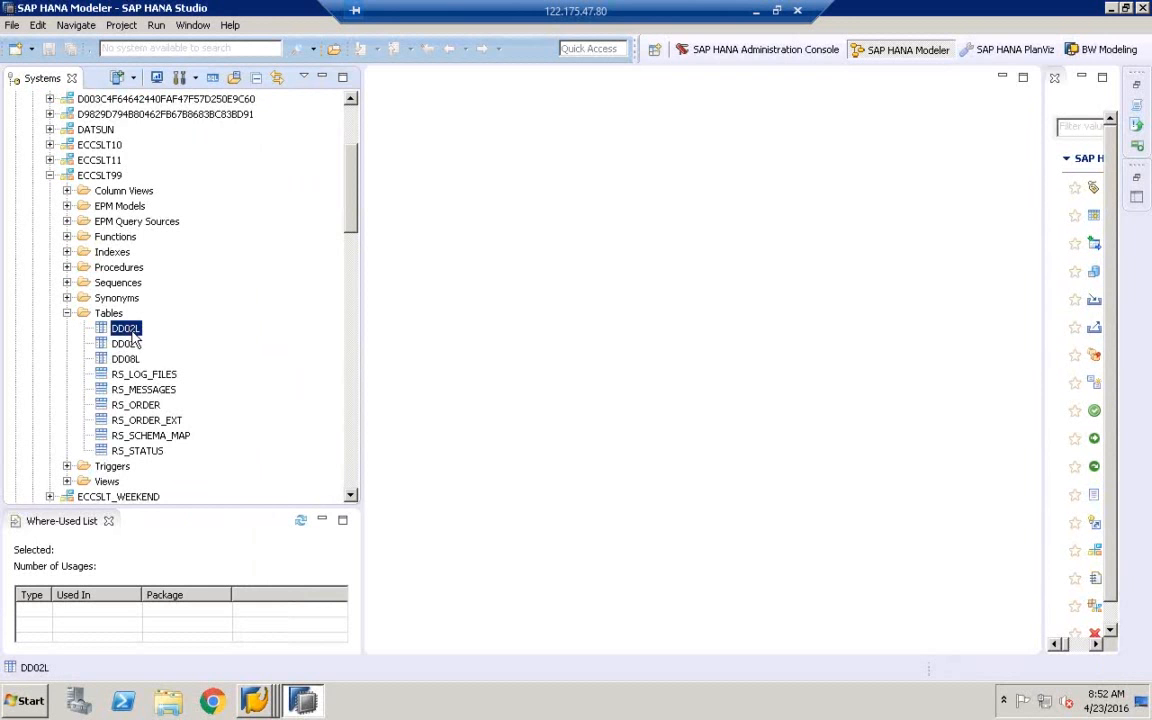
pyautogui.click(126, 344)
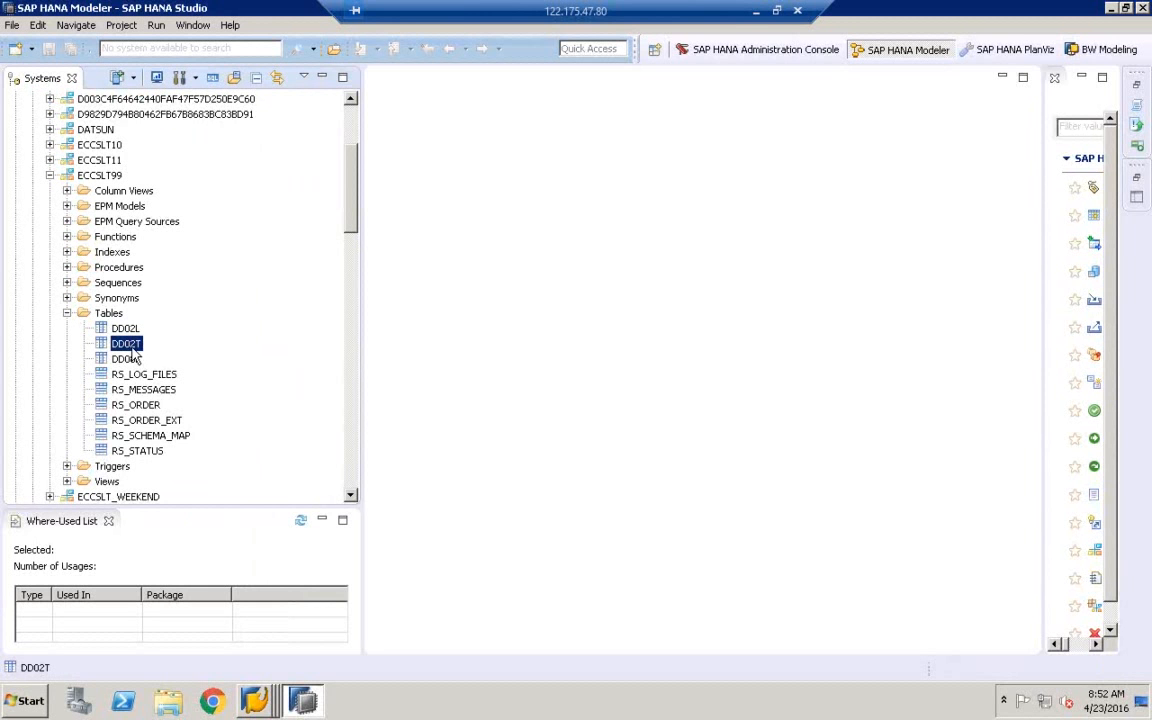
pyautogui.click(126, 359)
pyautogui.click(126, 329)
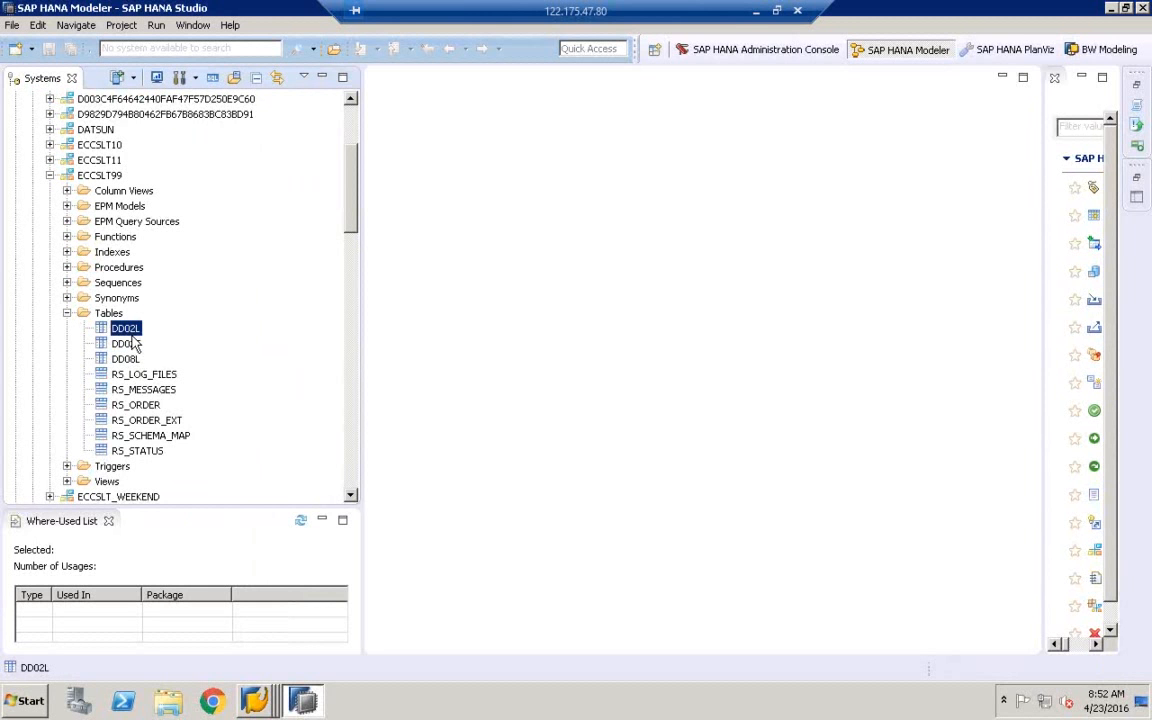
pyautogui.hotkey('shift', 'Down')
pyautogui.hotkey('shift', 'Down')
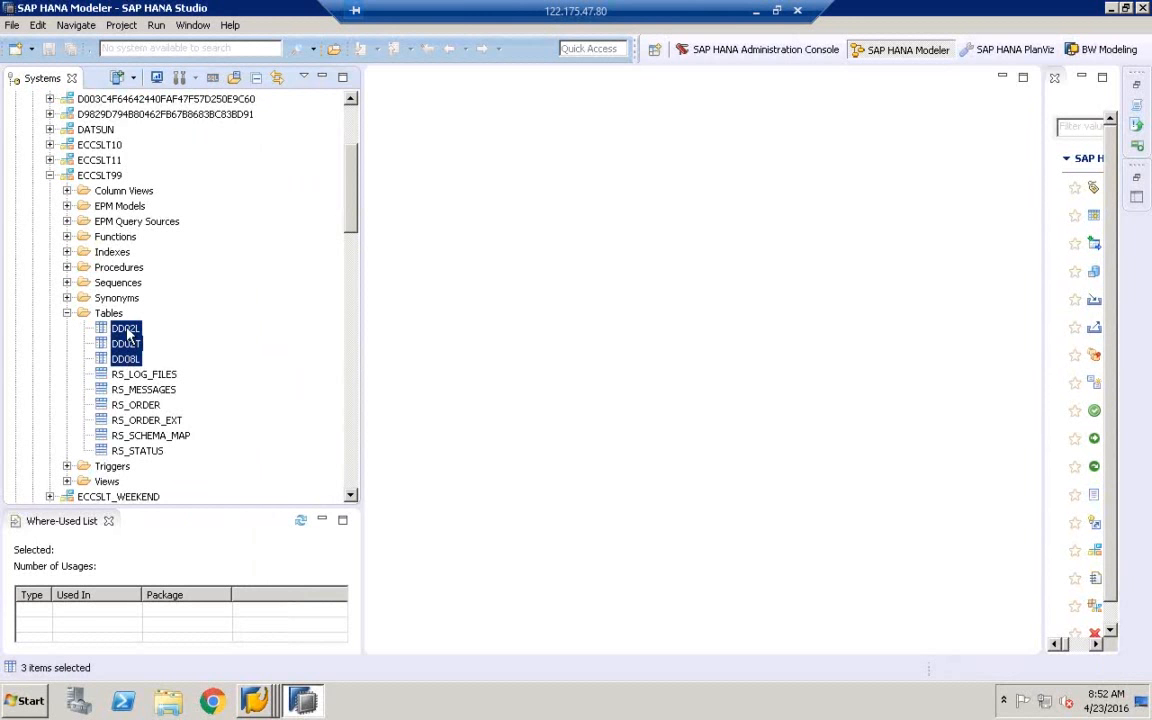
pyautogui.click(128, 333)
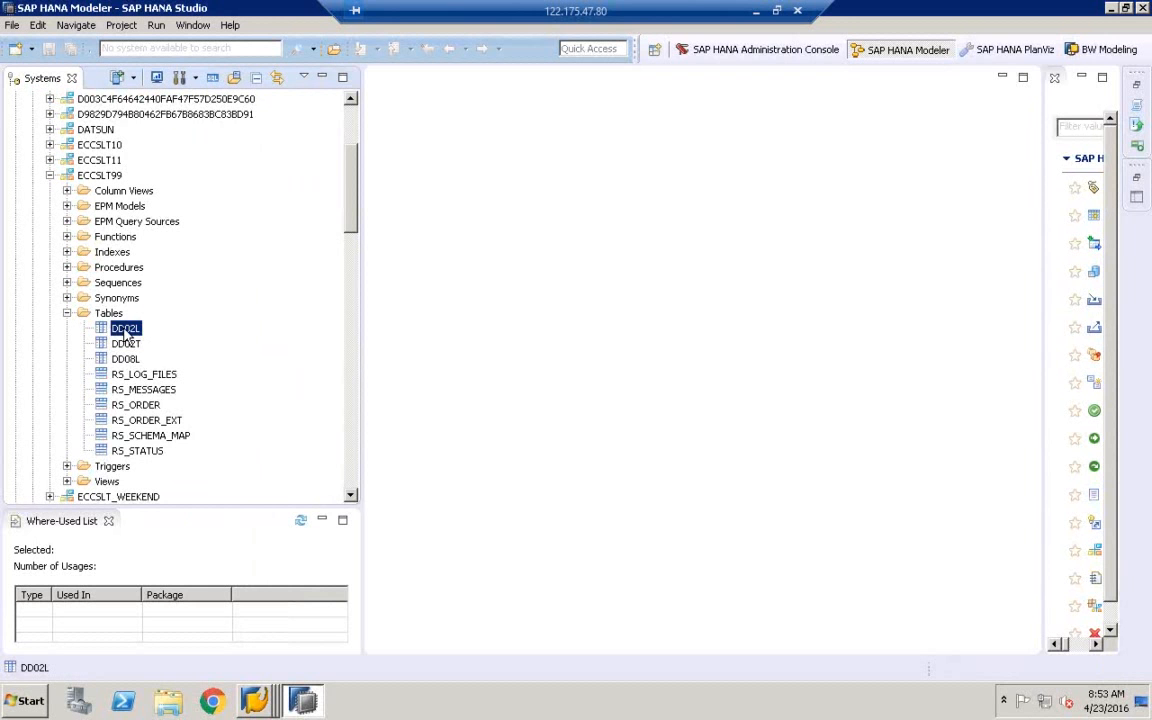
pyautogui.click(128, 344)
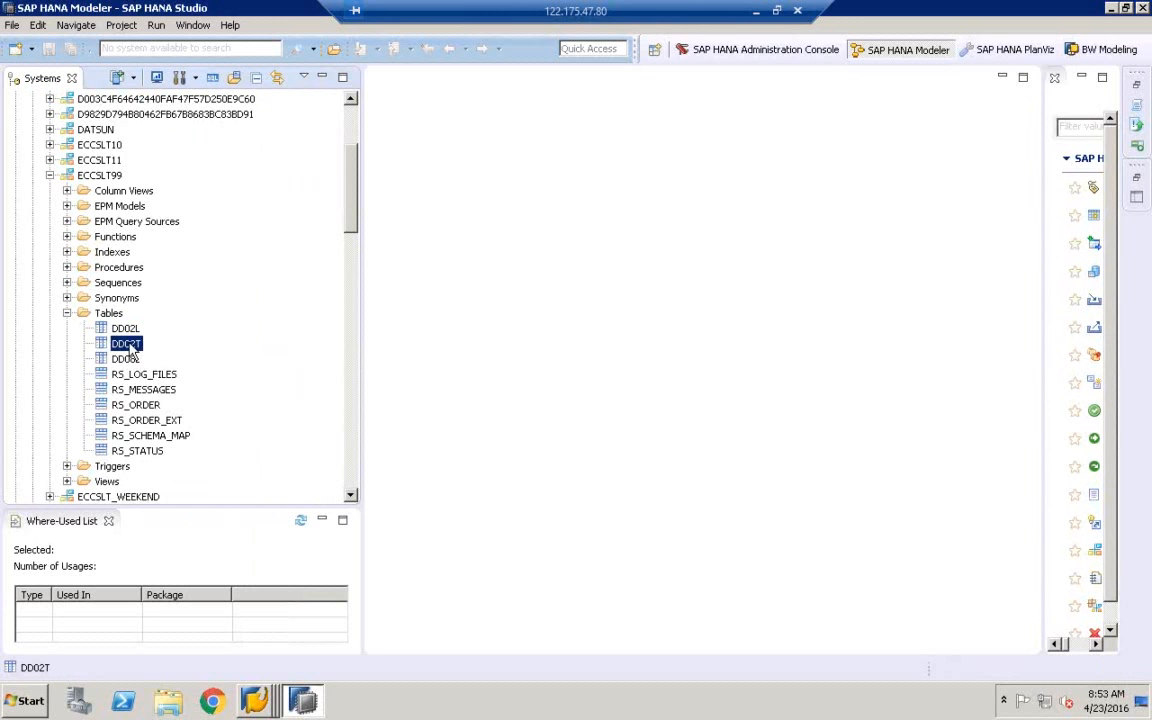
pyautogui.click(125, 359)
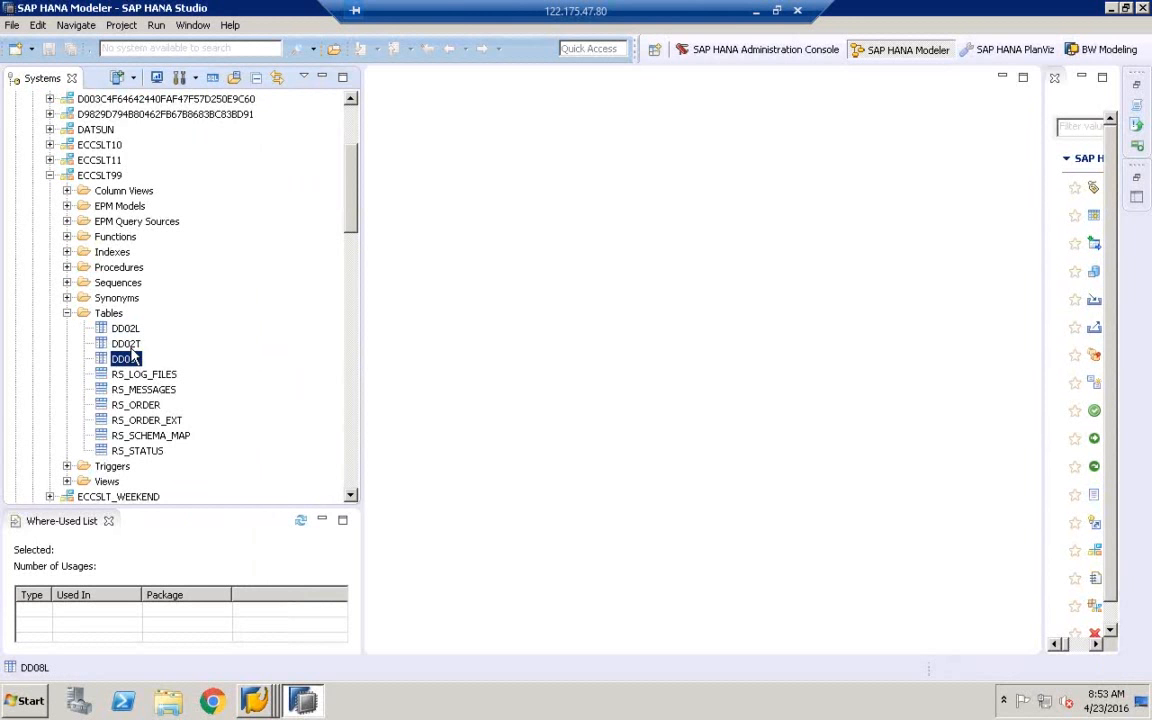
pyautogui.click(127, 329)
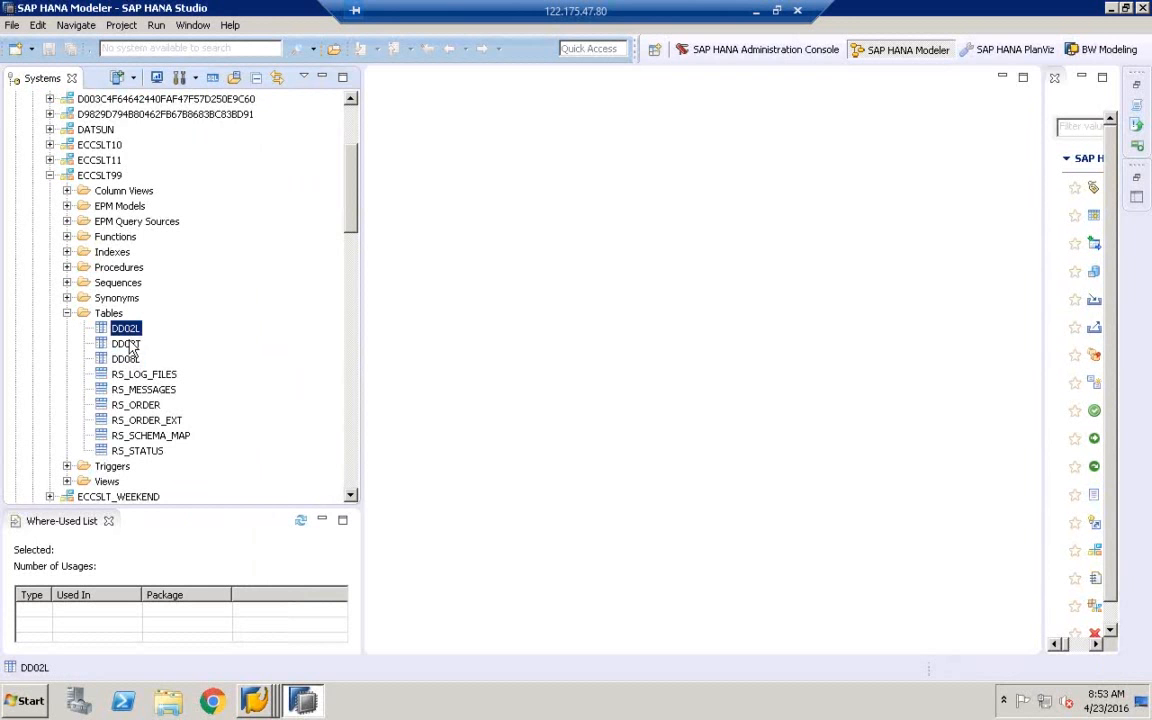
pyautogui.click(127, 344)
pyautogui.click(126, 359)
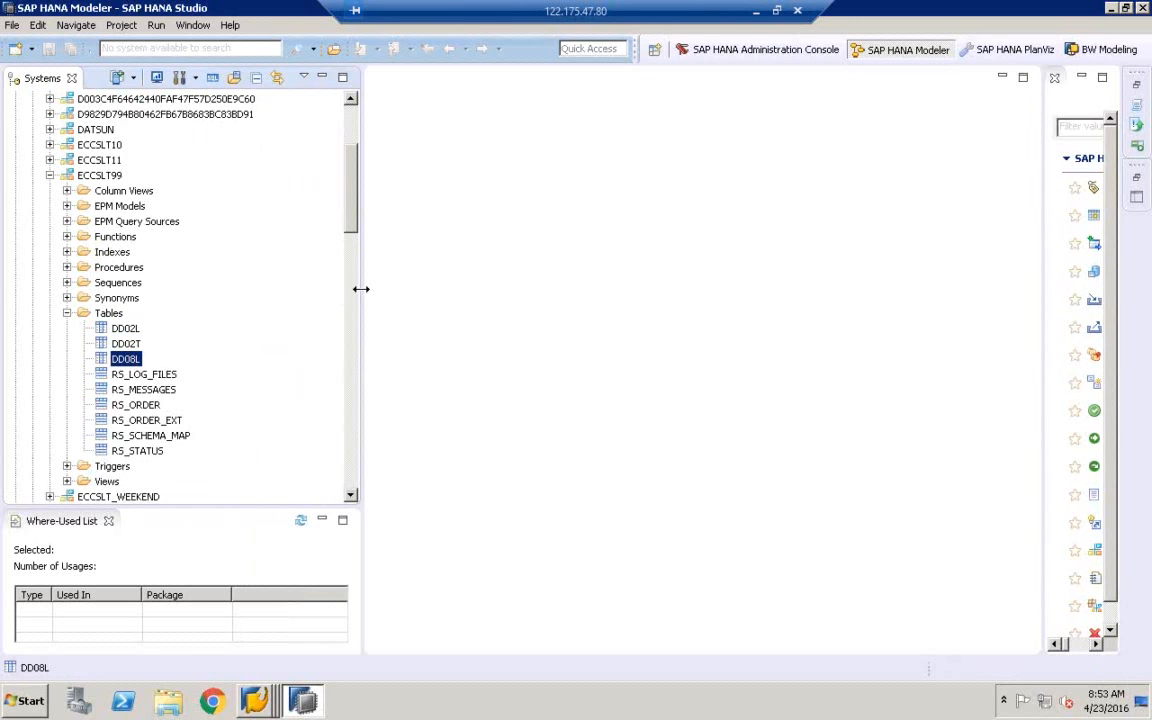
# Narrow the Systems panel back, widen the Quick View panel, then close it
pyautogui.moveTo(361, 289); pyautogui.dragTo(249, 298)
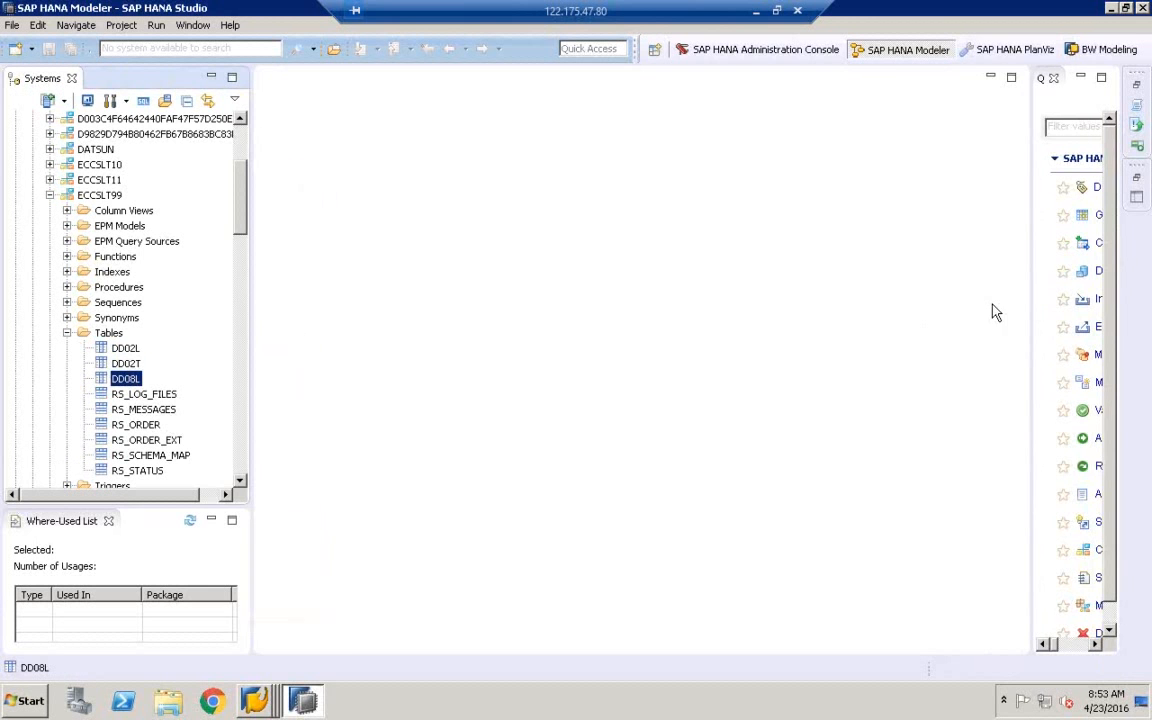
pyautogui.moveTo(1032, 306); pyautogui.dragTo(810, 303)
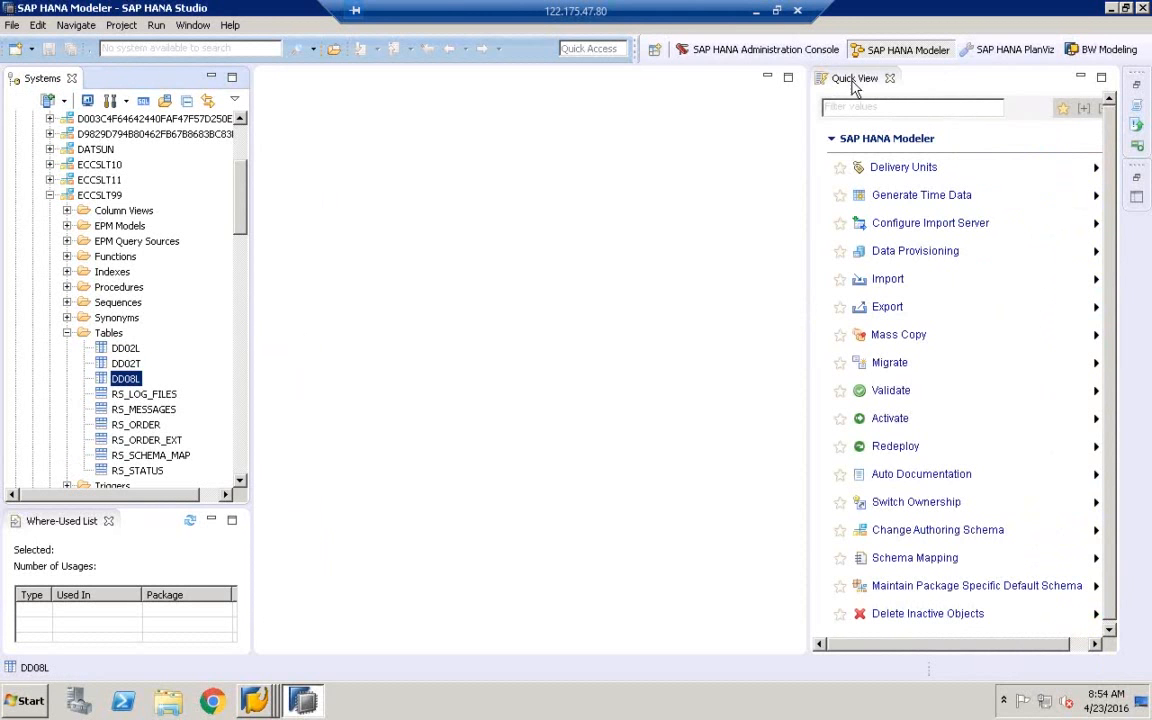
pyautogui.click(889, 78)
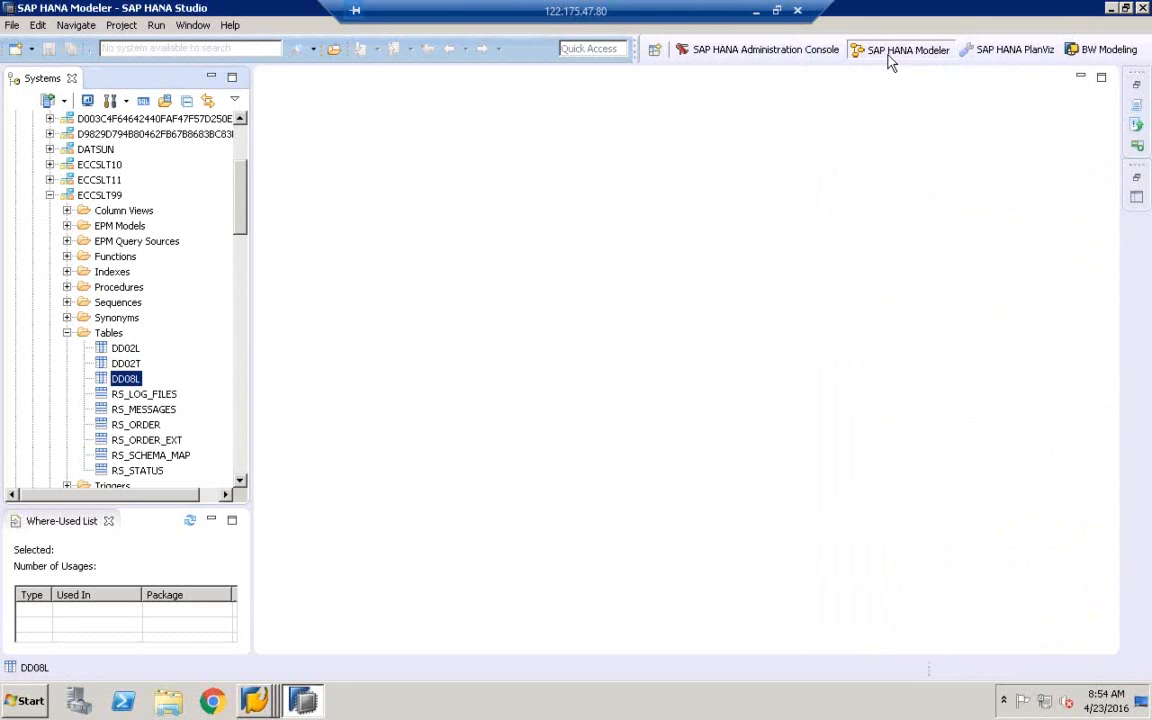
# Reopen Quick View through Window > Show View > Quick View
pyautogui.click(188, 27)
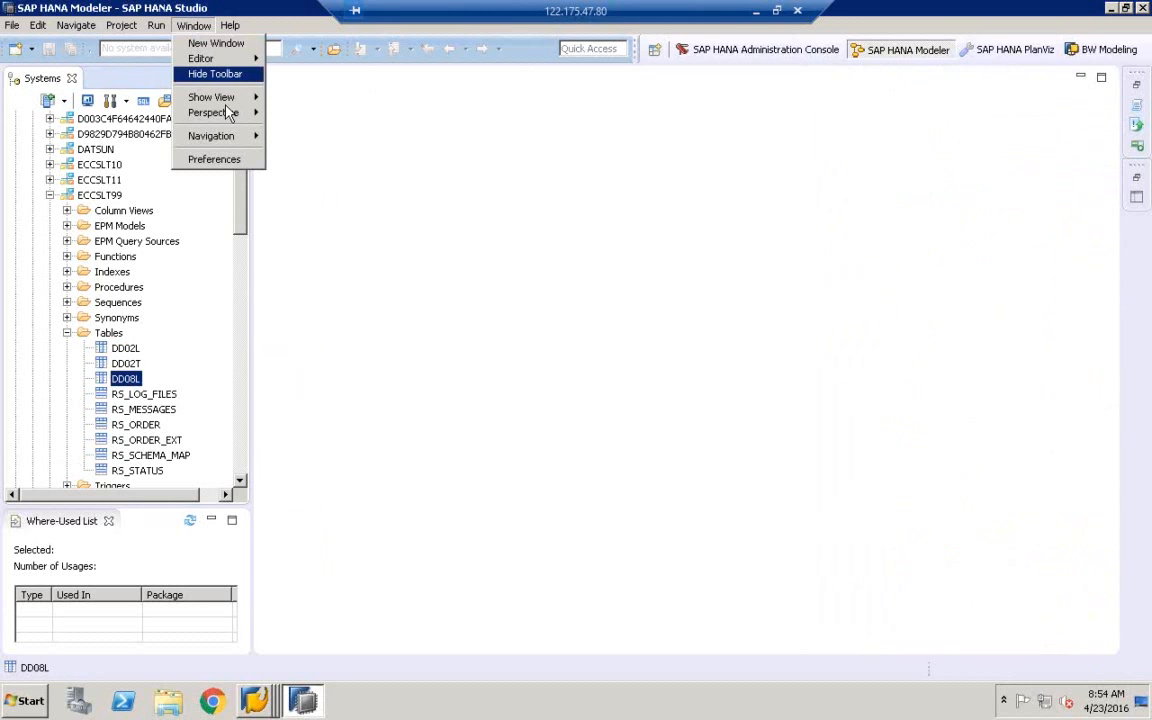
pyautogui.moveTo(228, 116)
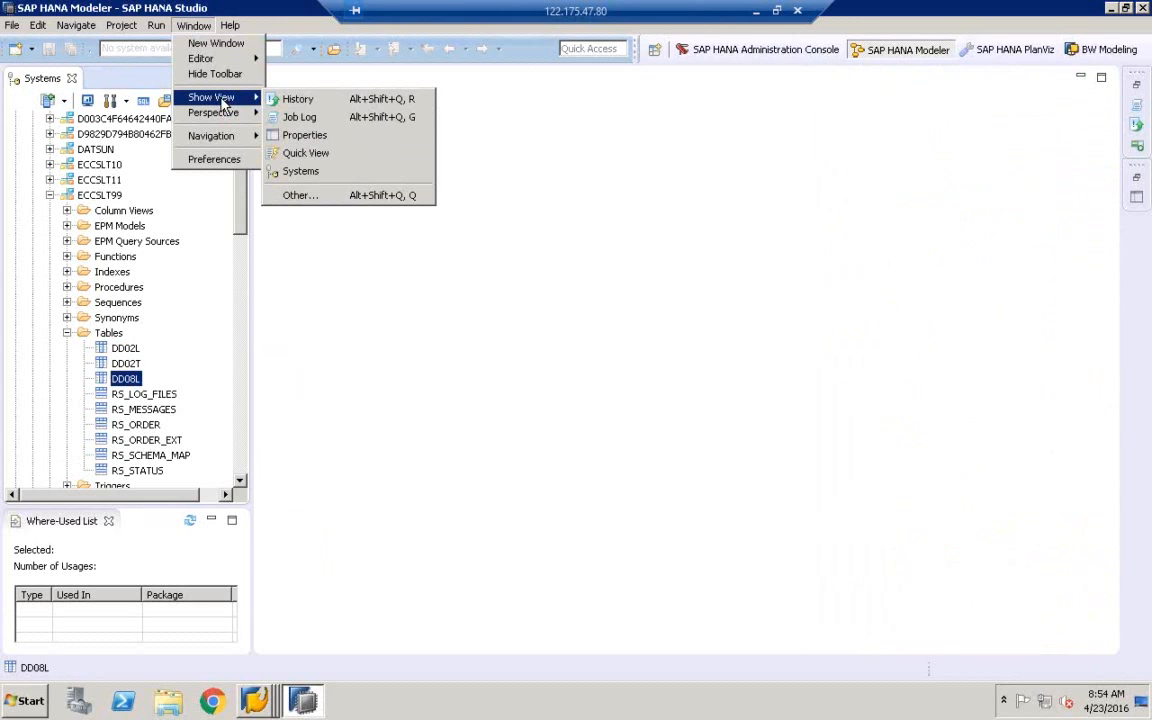
pyautogui.click(305, 155)
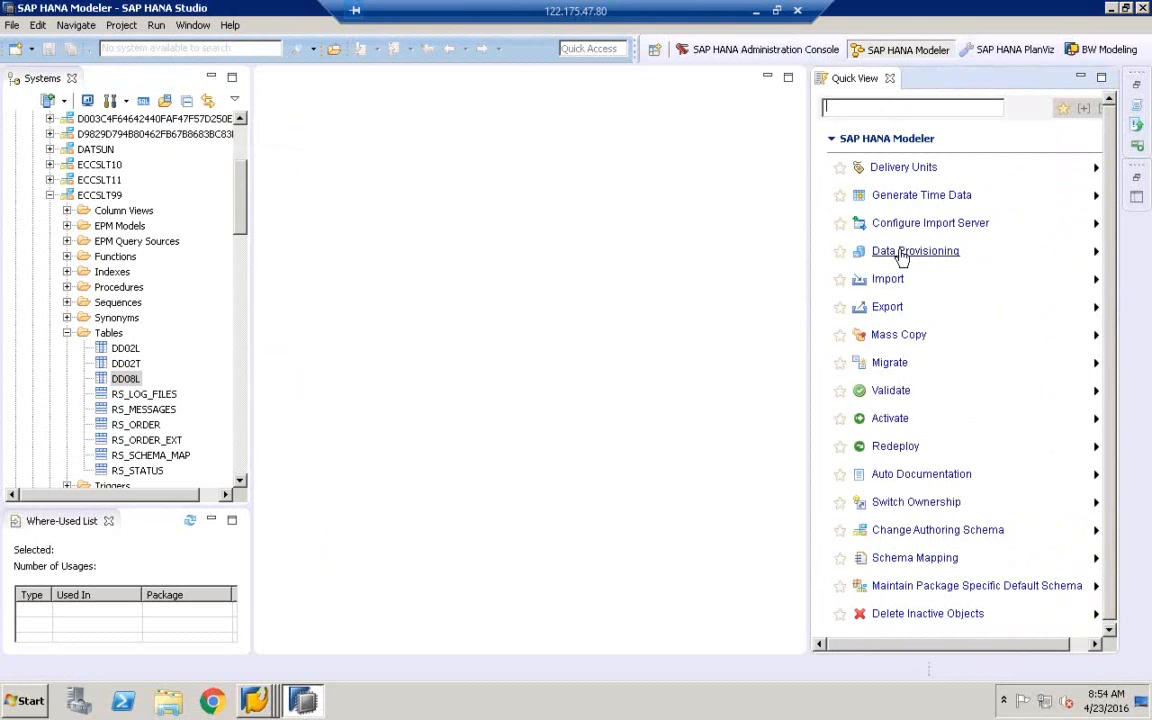
# Launch Data Provisioning from Quick View for the HDB (BEST) saphana system
pyautogui.click(902, 255)
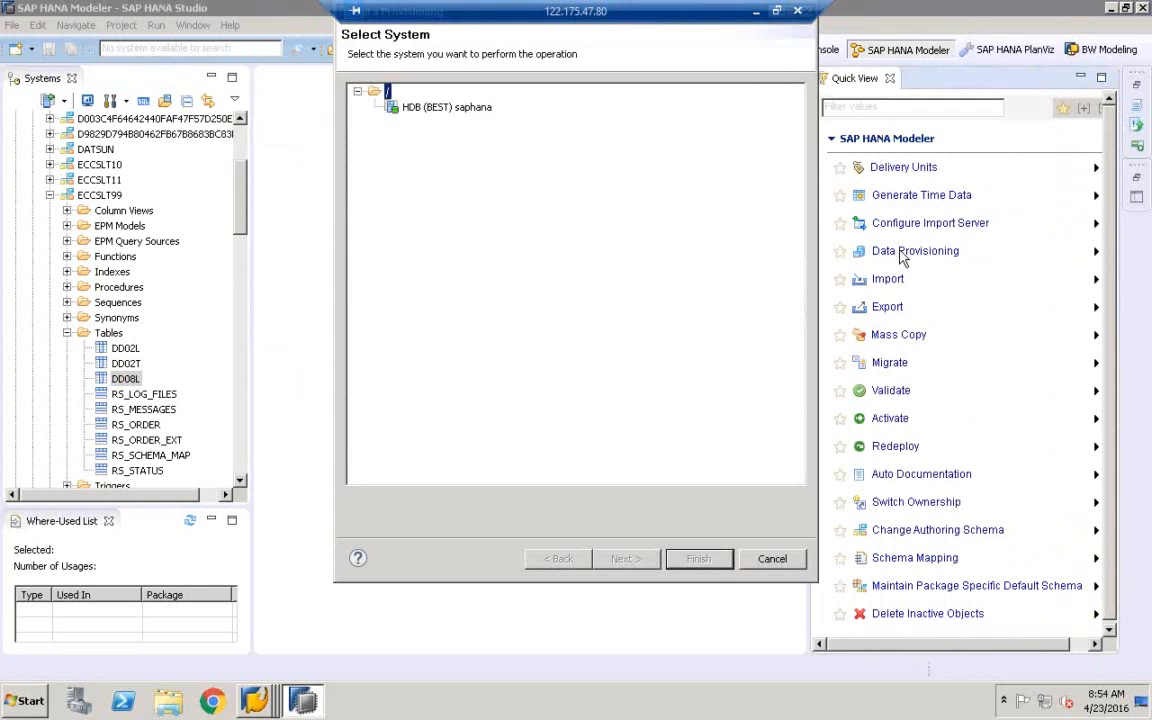
pyautogui.click(445, 110)
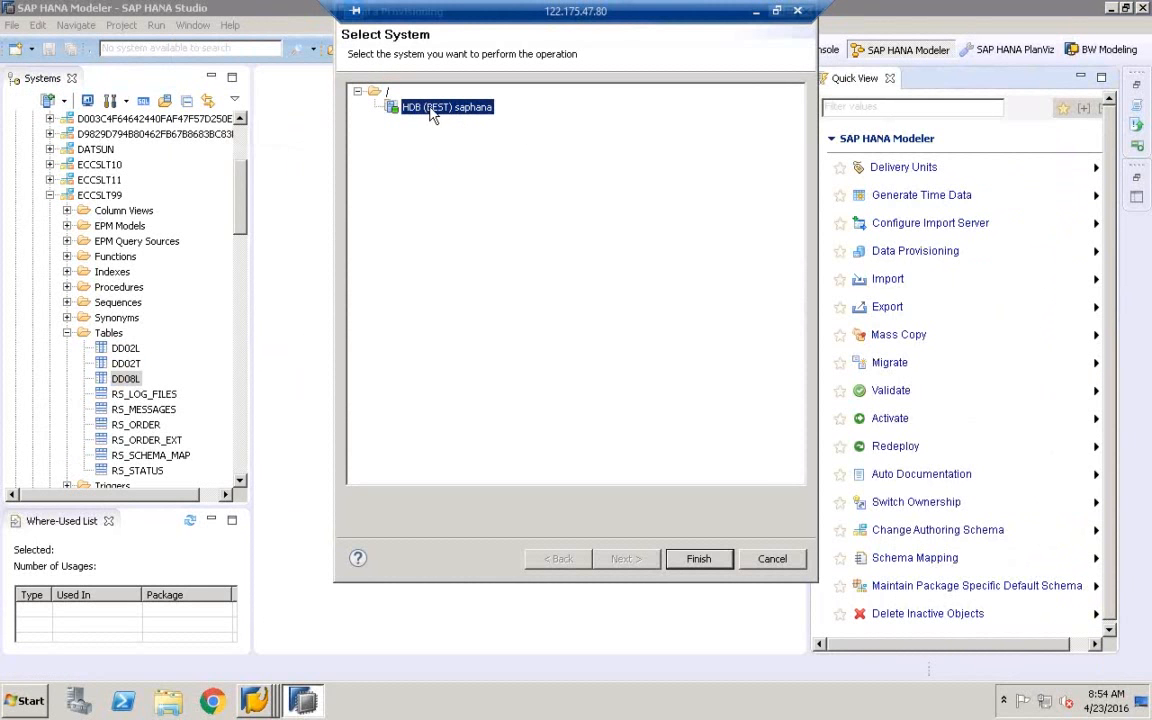
pyautogui.click(700, 560)
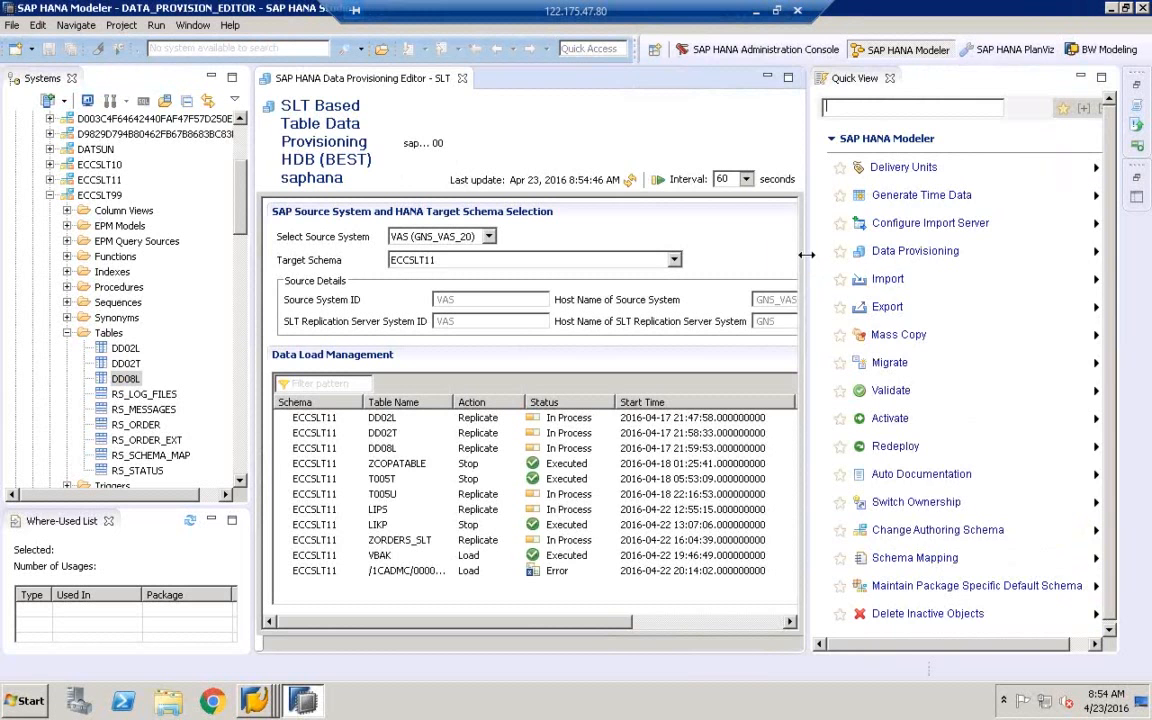
# Widen the Data Provisioning editor, set its target schema to ECCSLT99, and hide the Quick View panel
pyautogui.moveTo(802, 217); pyautogui.dragTo(907, 239)
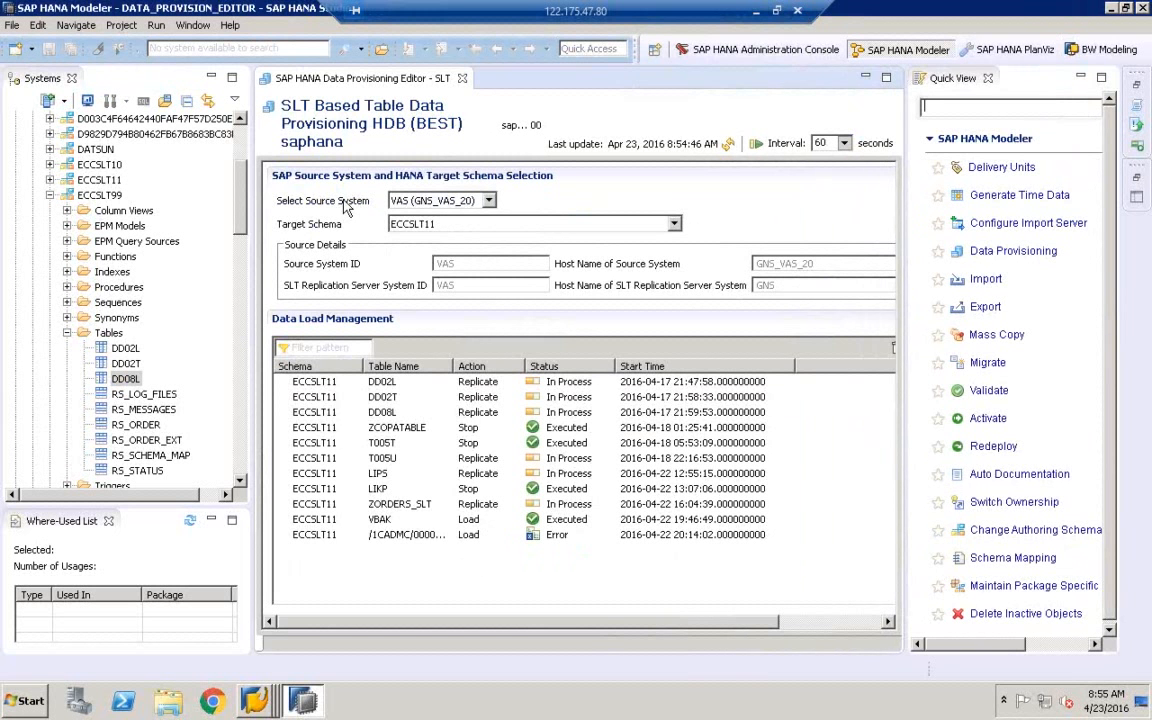
pyautogui.click(488, 202)
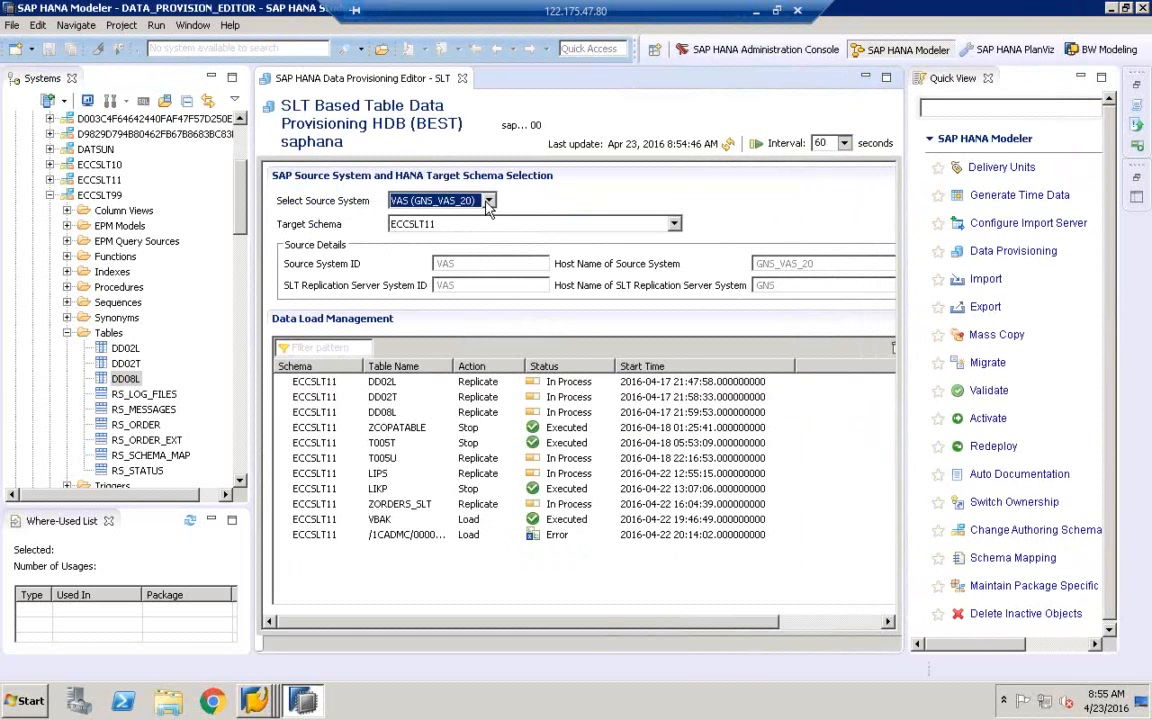
pyautogui.click(510, 200)
pyautogui.click(391, 227)
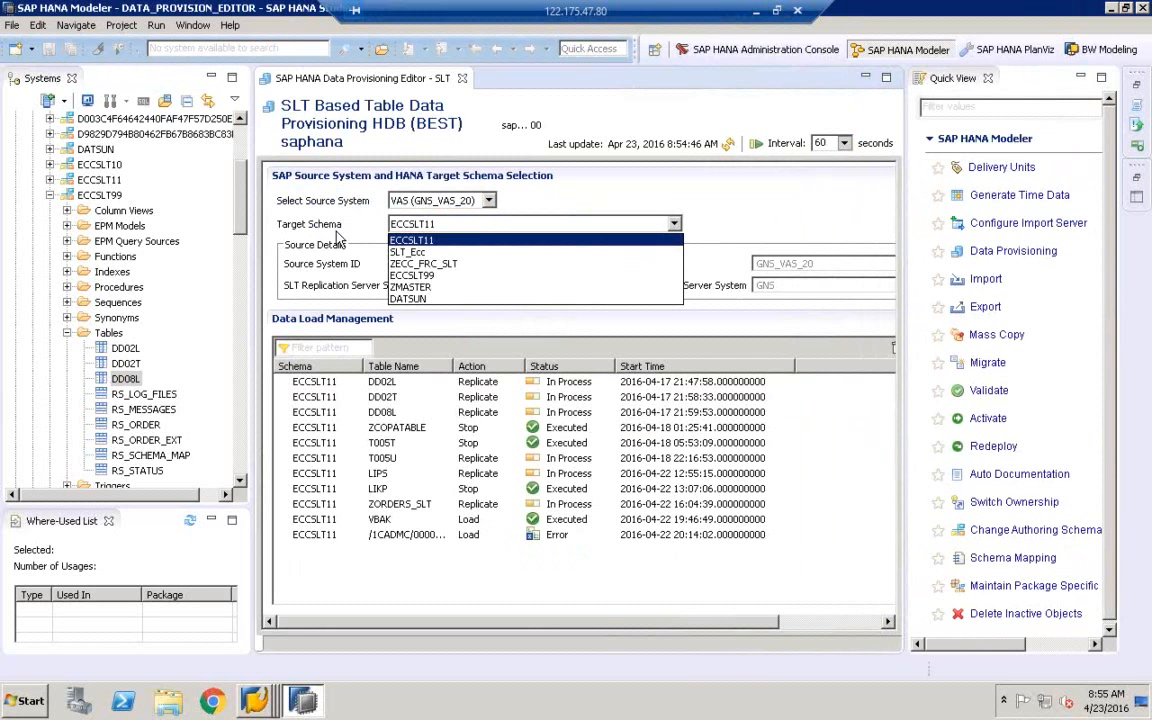
pyautogui.click(427, 279)
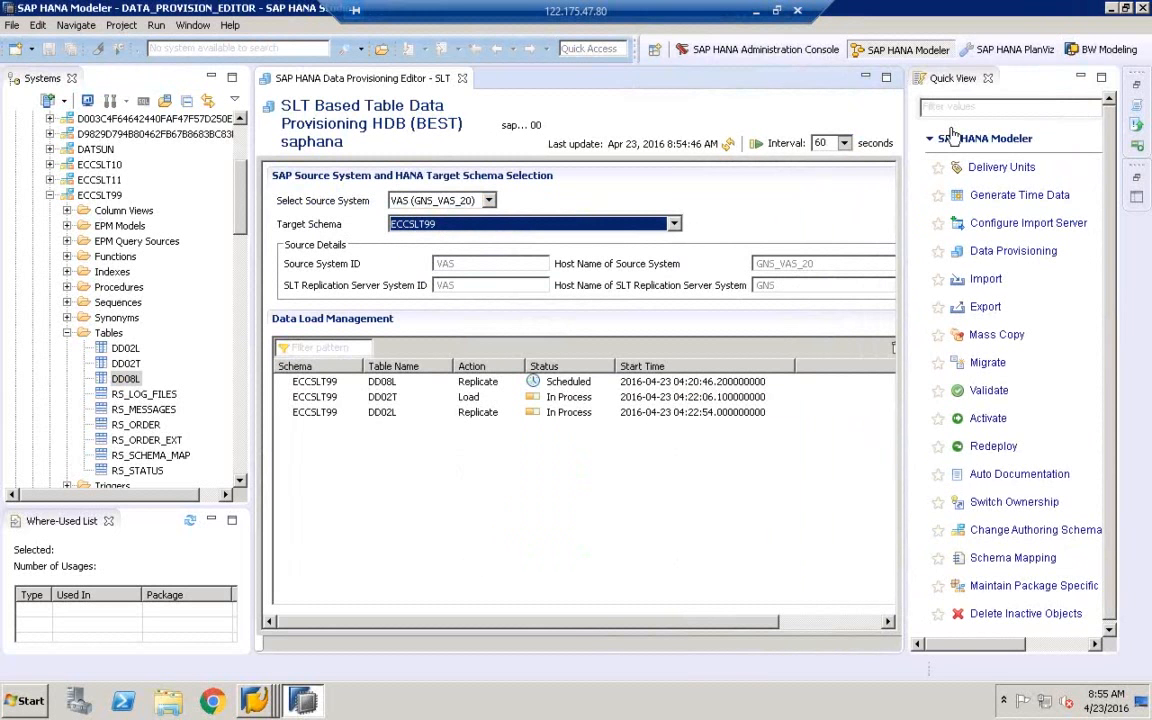
pyautogui.click(987, 78)
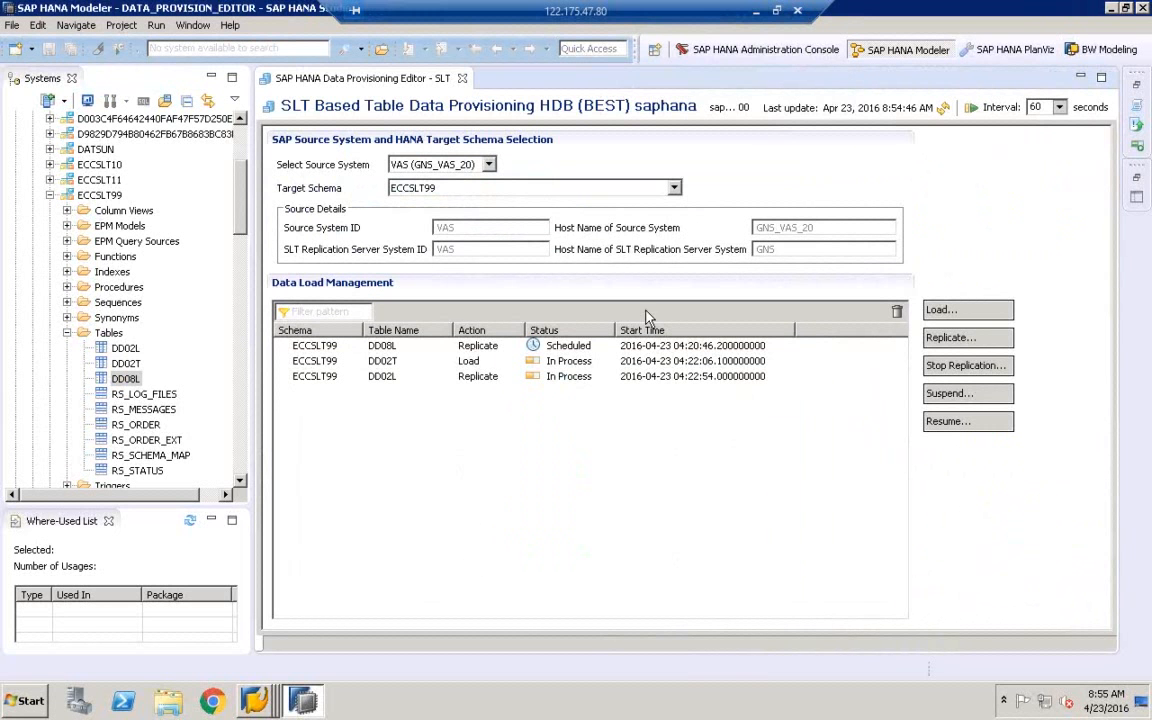
pyautogui.click(480, 347)
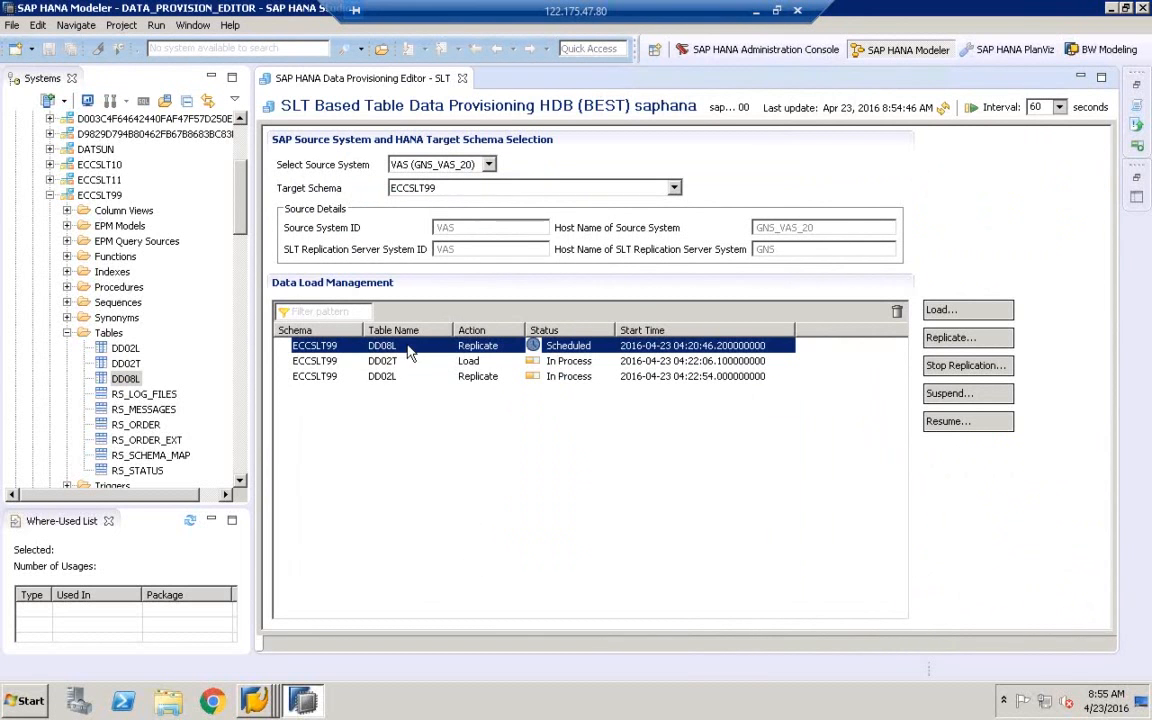
pyautogui.click(545, 362)
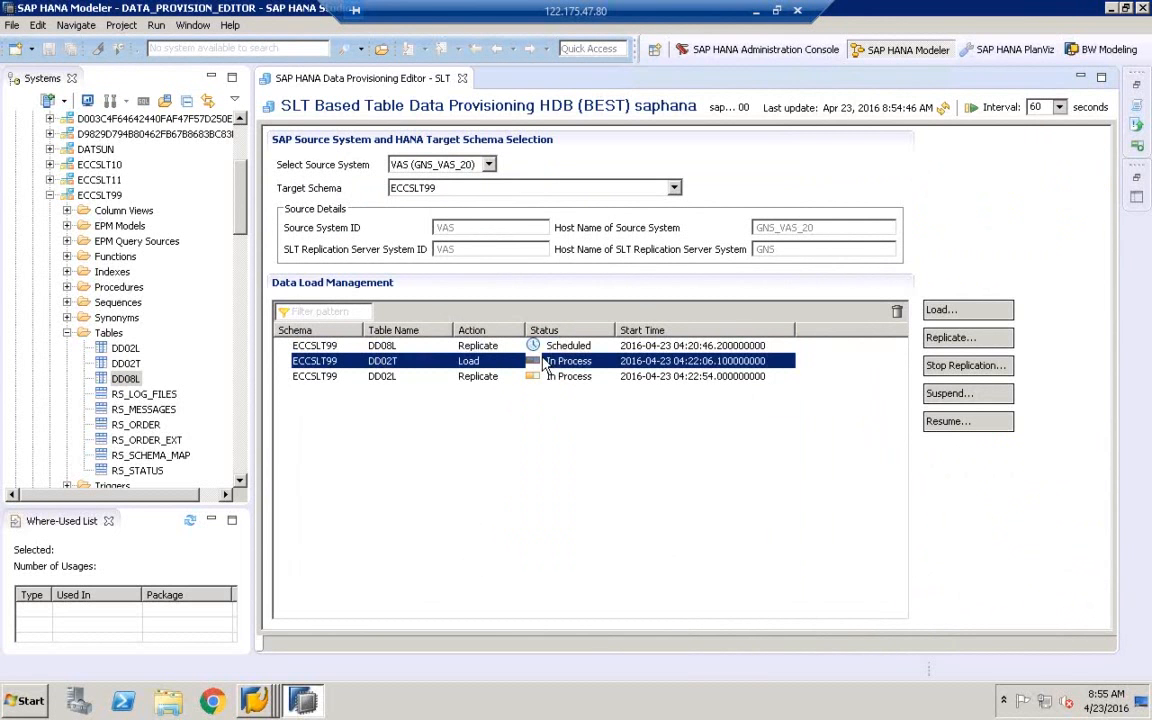
pyautogui.click(490, 378)
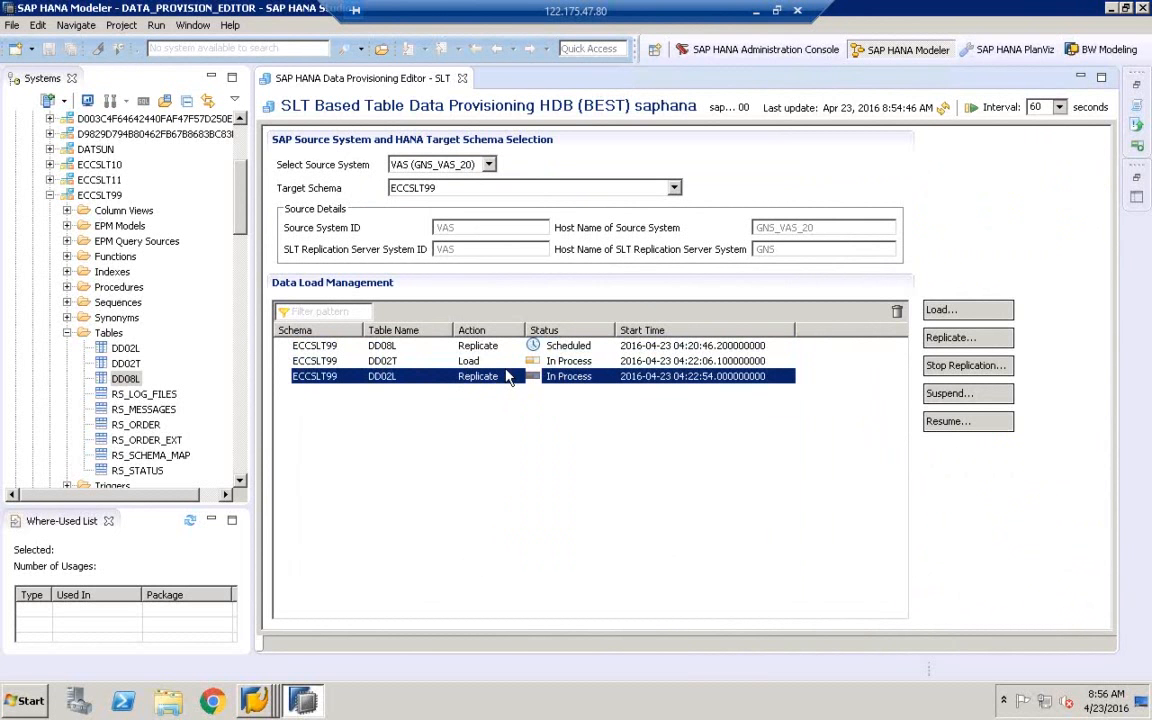
# Bring up the LT Replication Server cockpit overview and select the ECCSLT11 configuration
pyautogui.click(255, 700)
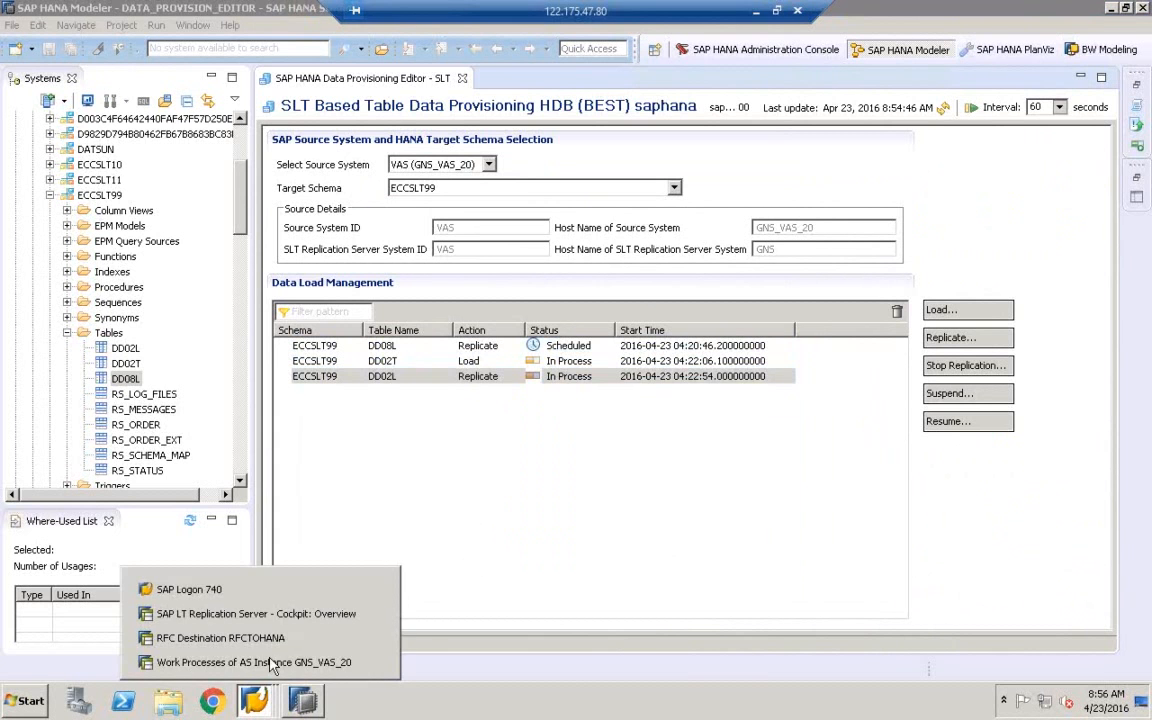
pyautogui.click(256, 613)
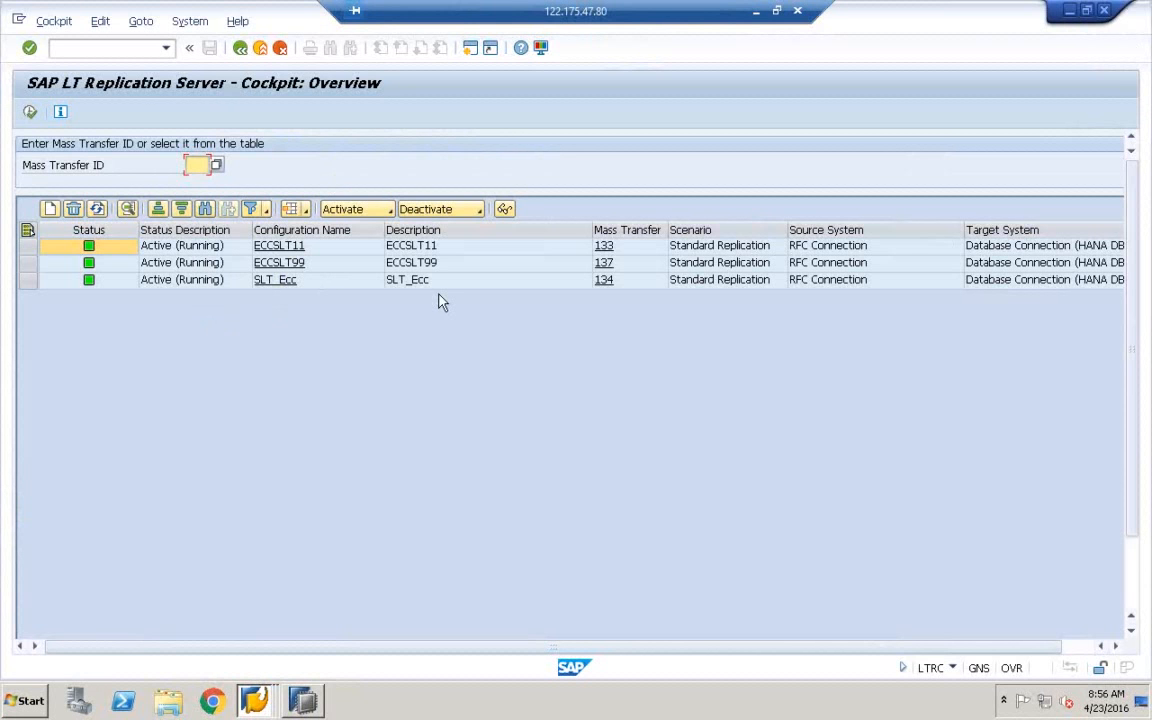
pyautogui.click(45, 250)
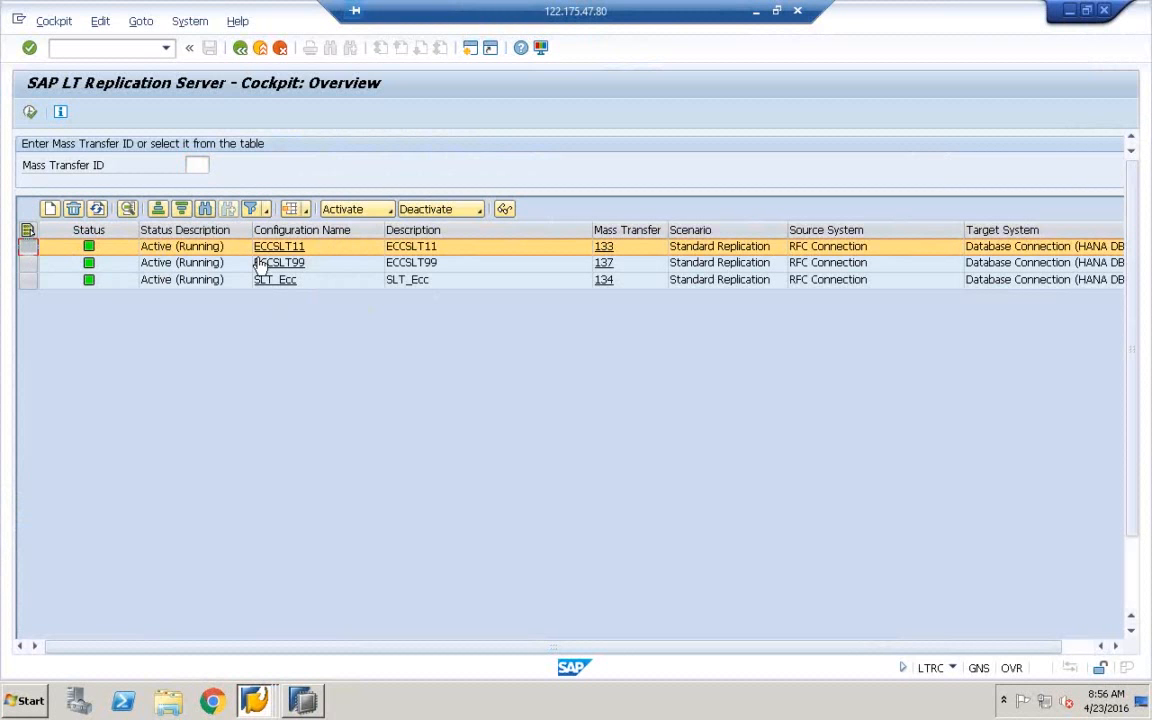
# Delete the ECCSLT11 configuration (mass transfer 133), then select the SLT_Ecc row
pyautogui.click(76, 214)
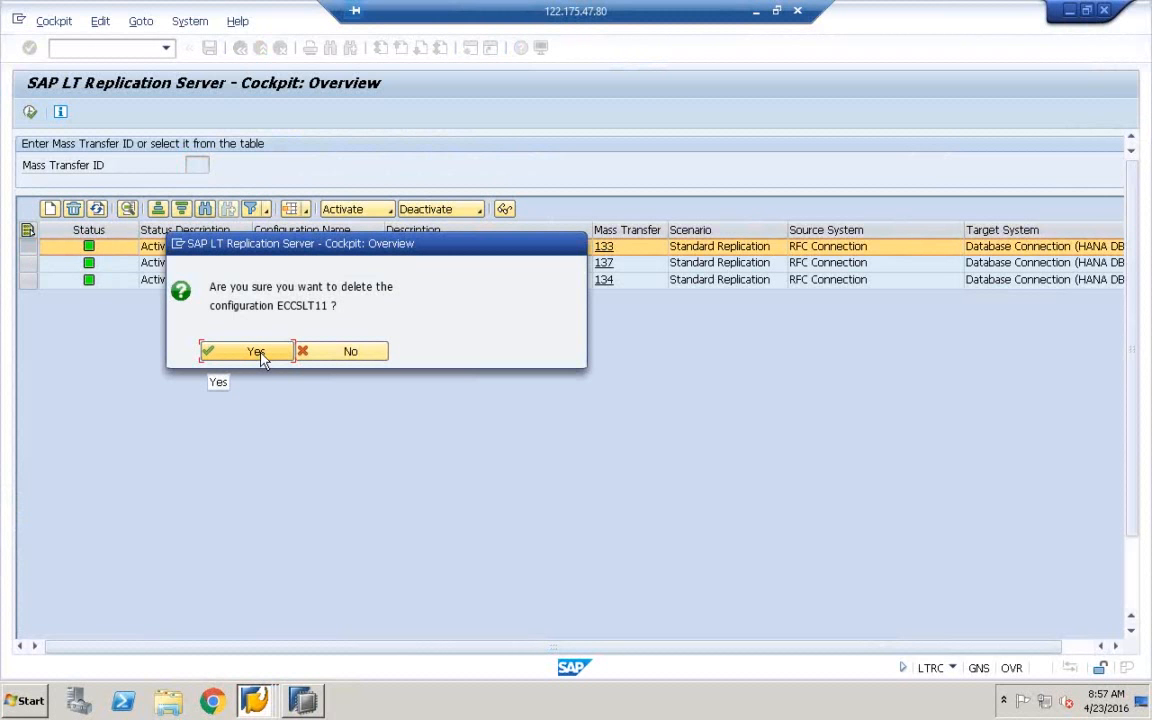
pyautogui.click(258, 353)
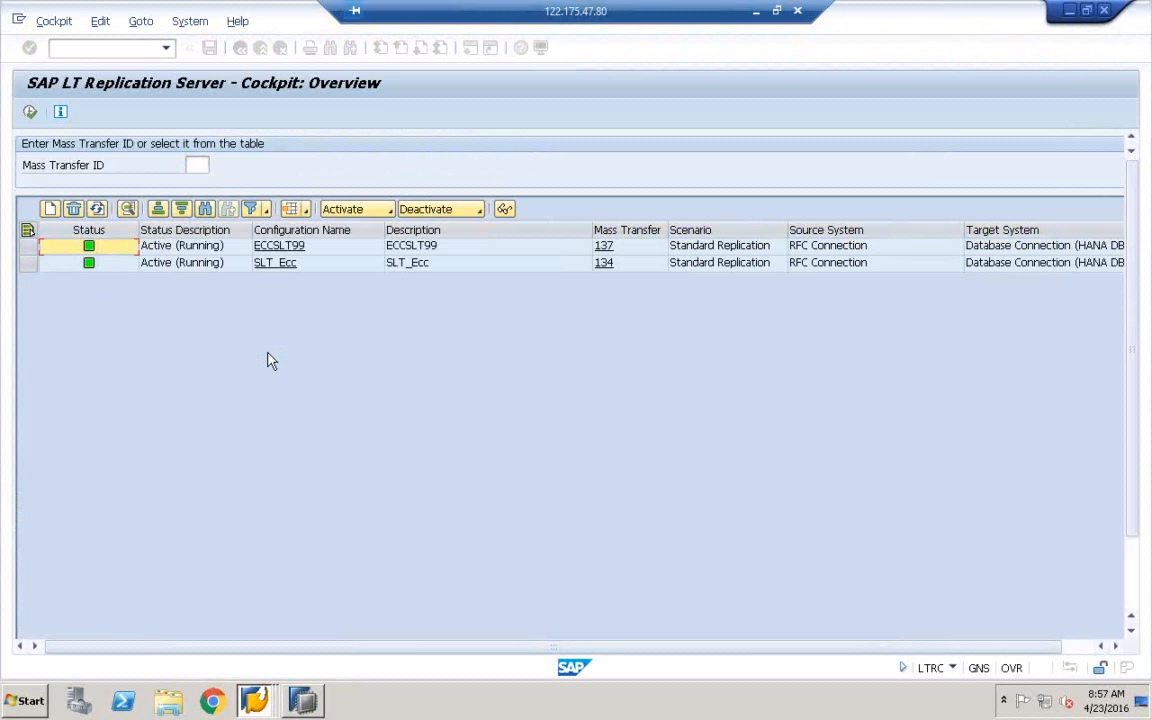
pyautogui.click(29, 263)
# Delete the SLT_Ecc configuration (mass transfer 134), dismissing the browser security warning
pyautogui.click(74, 210)
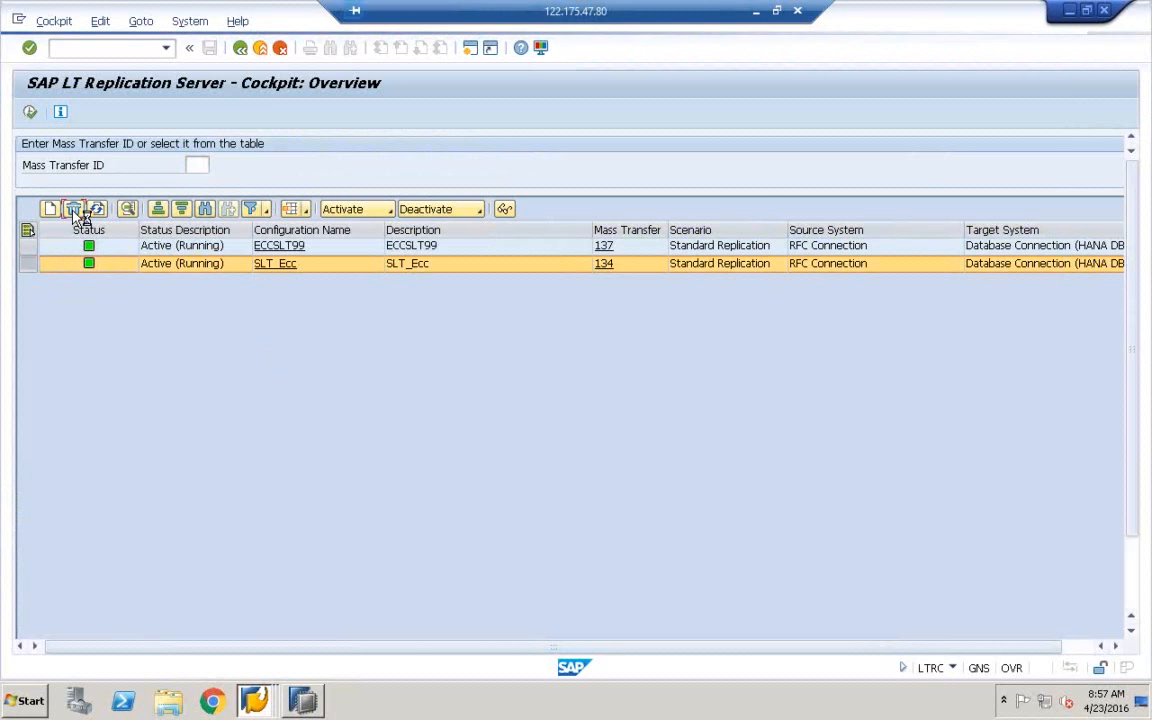
pyautogui.click(680, 225)
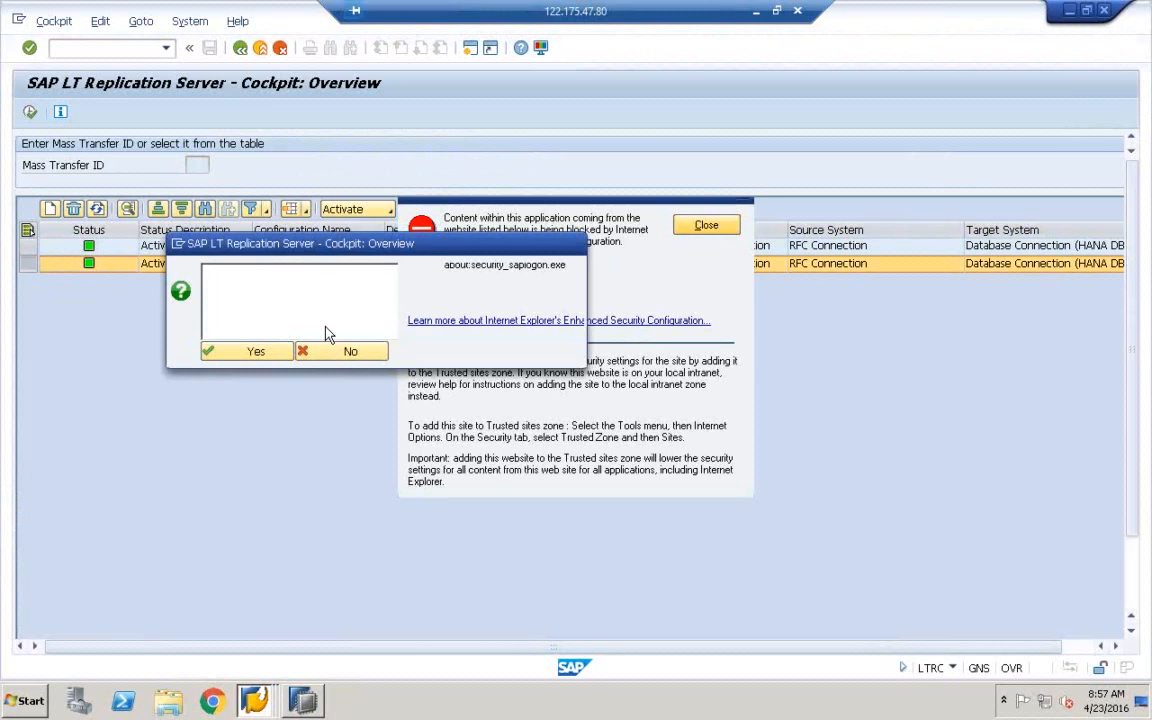
pyautogui.click(240, 355)
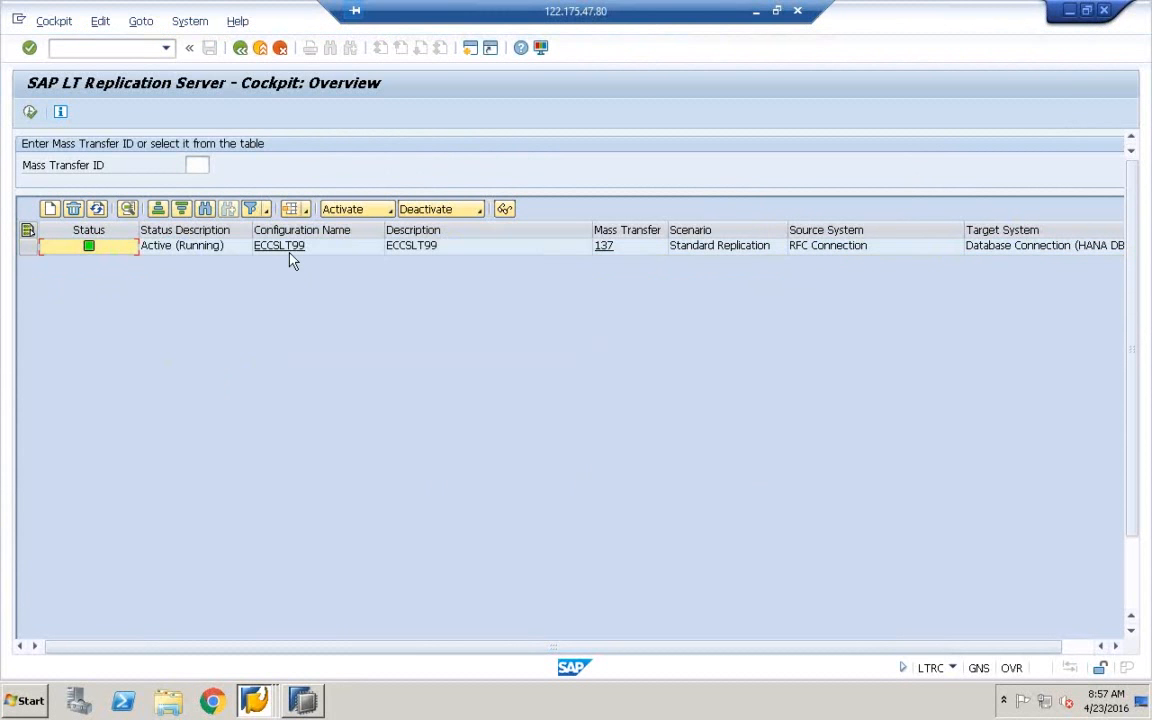
# Bring the Work Processes window to the front from the taskbar window list
pyautogui.click(303, 698)
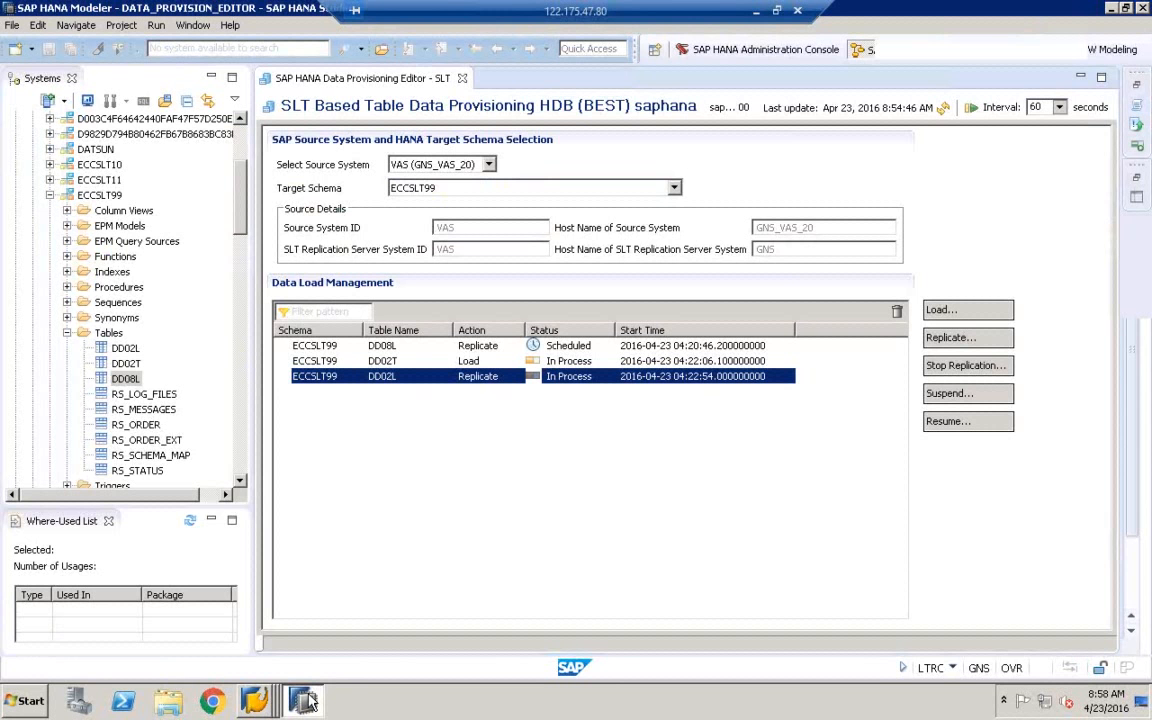
pyautogui.click(255, 700)
pyautogui.click(276, 670)
# Check the RFCTOHANA destination, refresh the cockpit's ECCSLT99 list, and return to HANA Studio
pyautogui.click(255, 700)
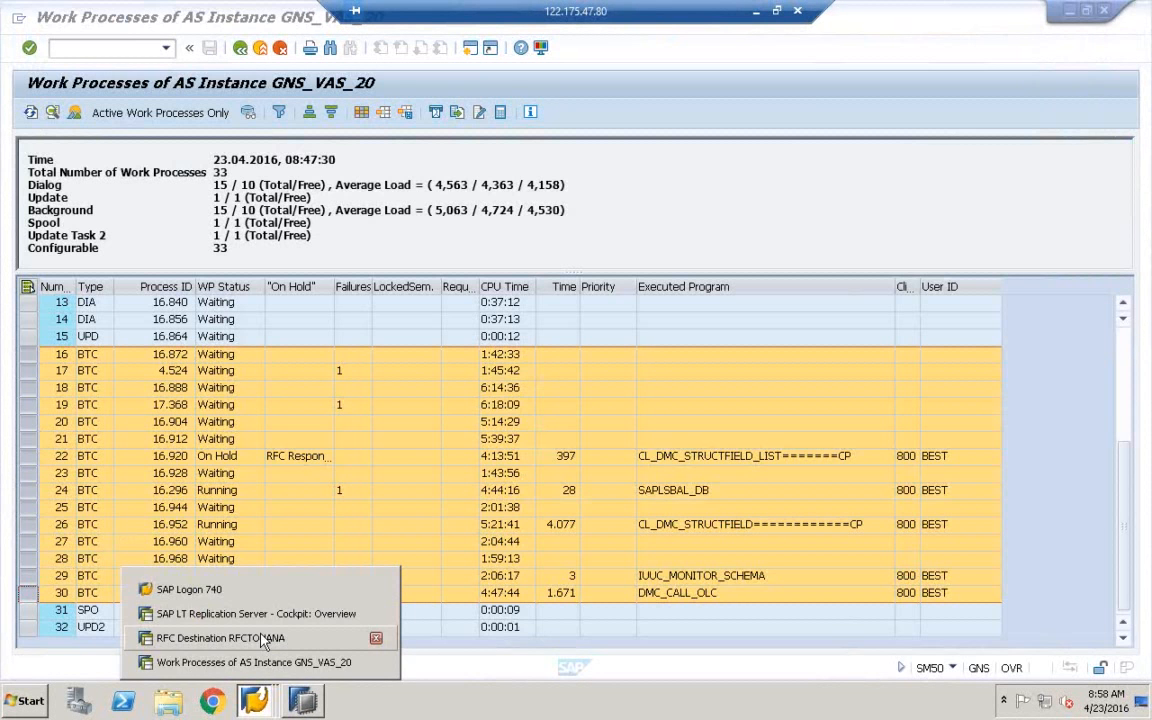
pyautogui.click(279, 648)
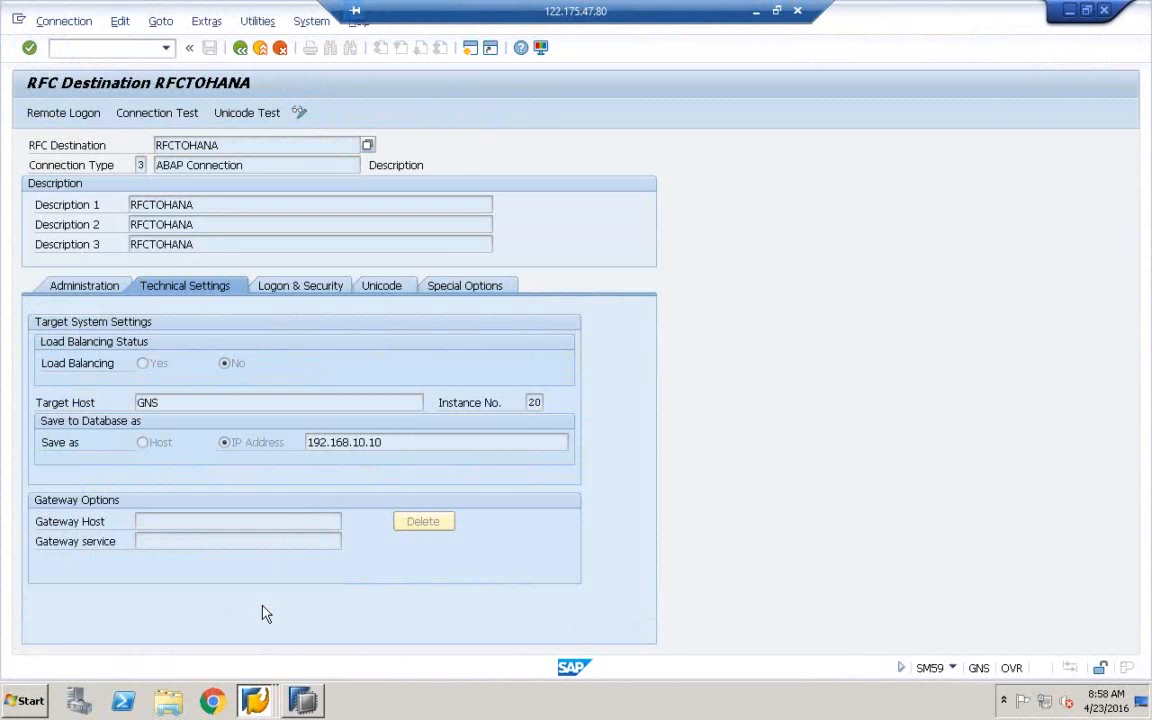
pyautogui.click(255, 700)
pyautogui.click(258, 614)
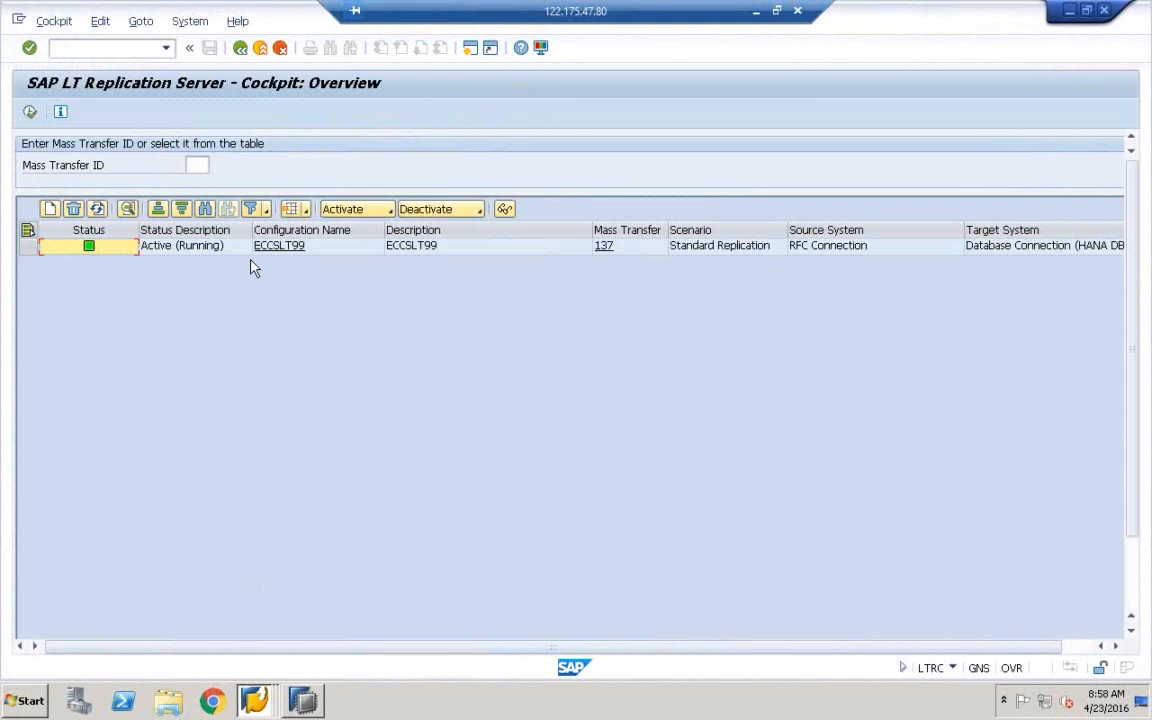
pyautogui.click(99, 212)
pyautogui.click(313, 700)
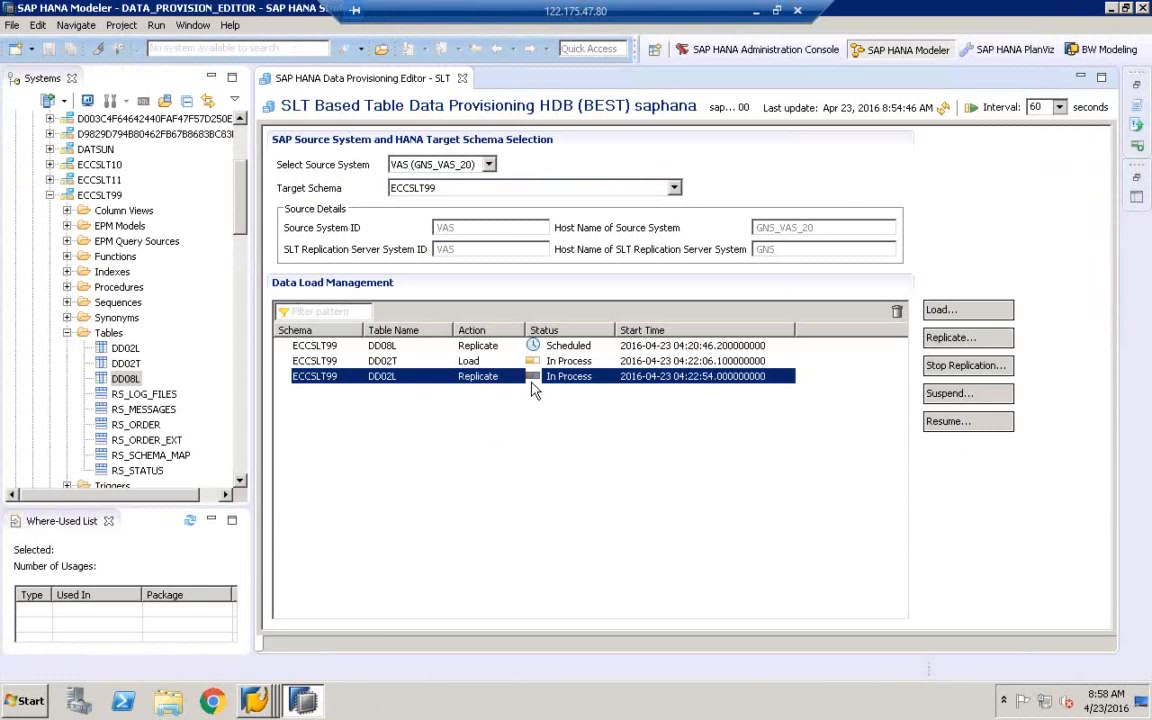
# Refresh the ECCSLT99 load statuses until DD02L, DD08L and DD02T show In Process, then minimize
pyautogui.click(483, 344)
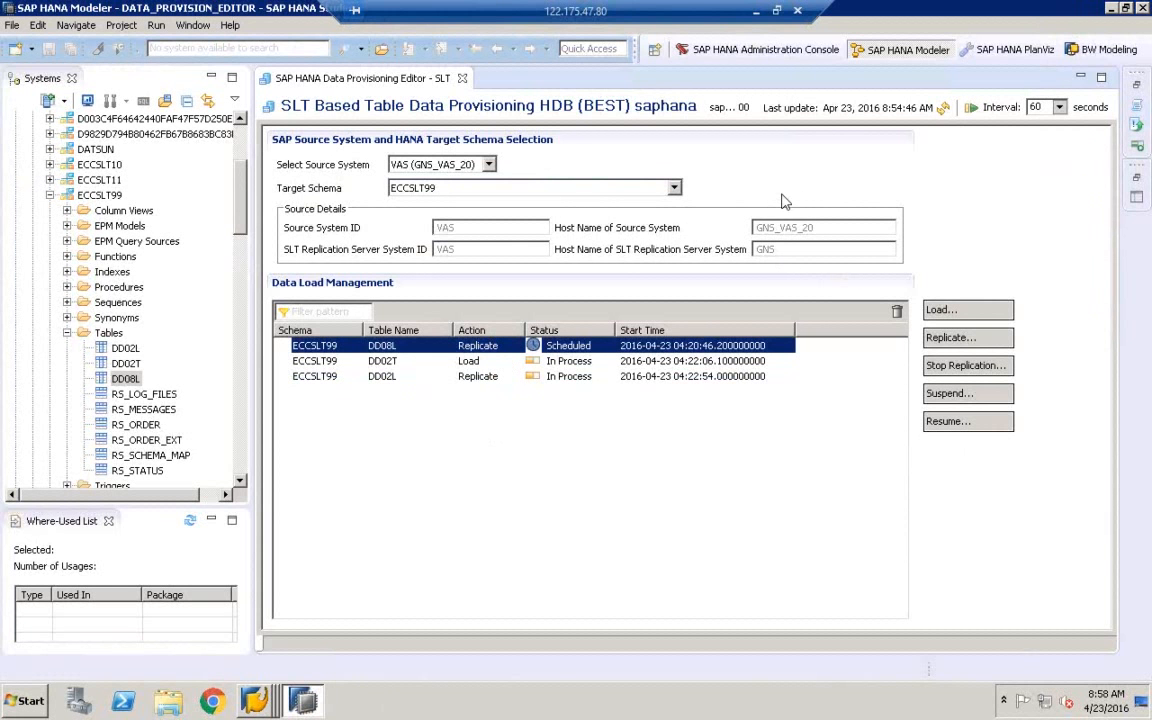
pyautogui.click(944, 107)
pyautogui.click(944, 110)
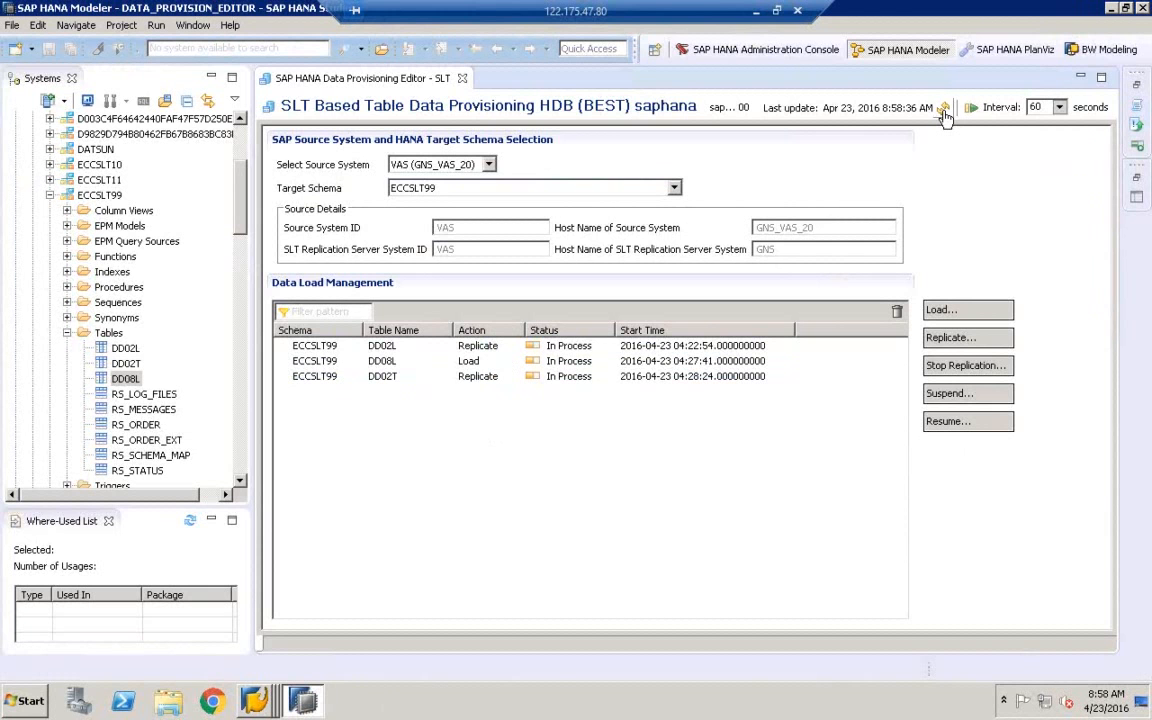
pyautogui.click(944, 110)
pyautogui.click(944, 110)
pyautogui.click(484, 366)
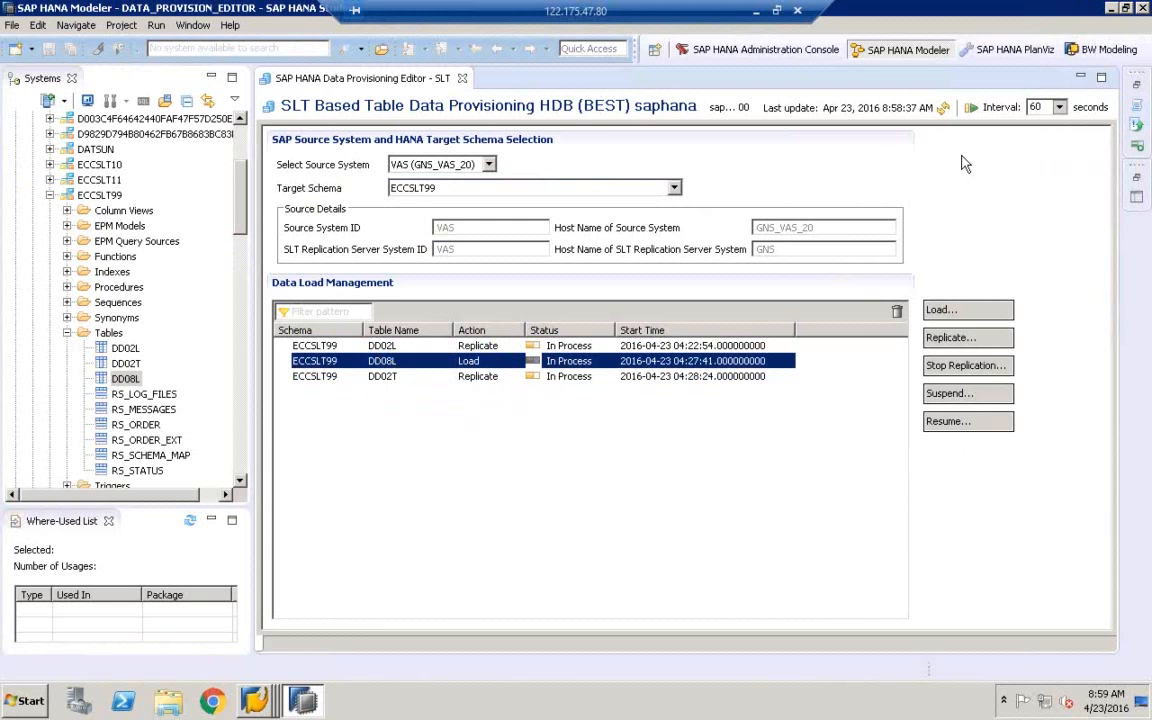
pyautogui.click(1112, 9)
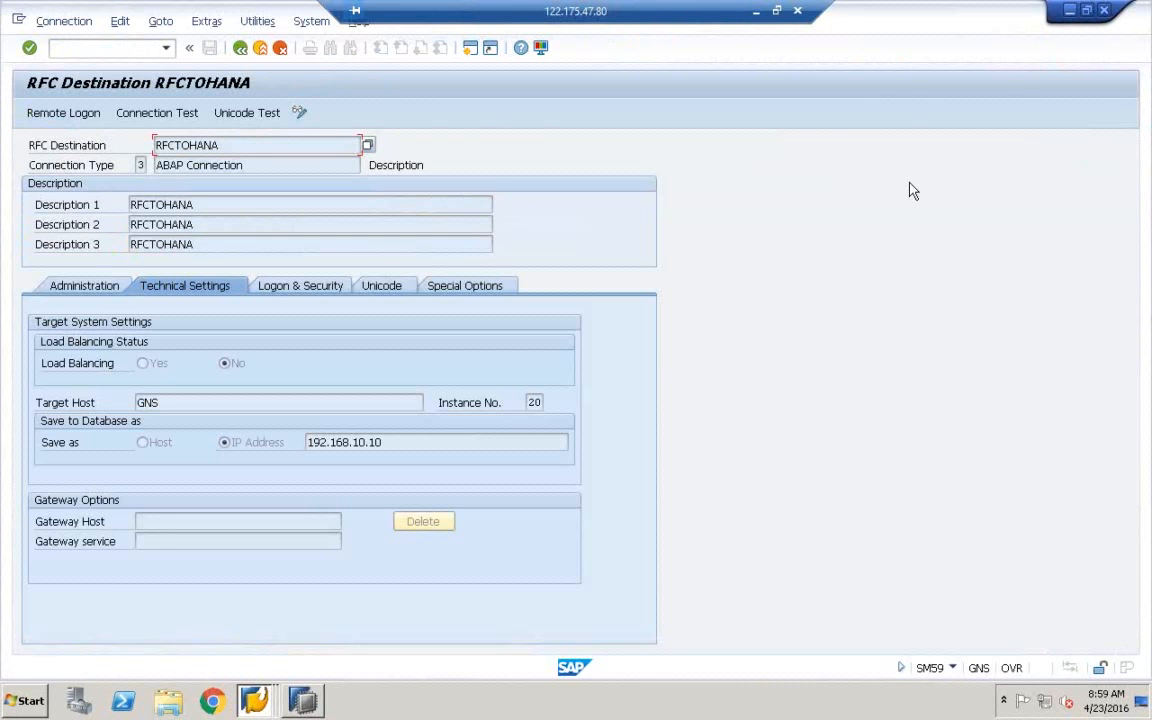
# Minimize the RFC destination, work processes and SAP Logon windows and bring the LTRC cockpit forward
pyautogui.click(1070, 12)
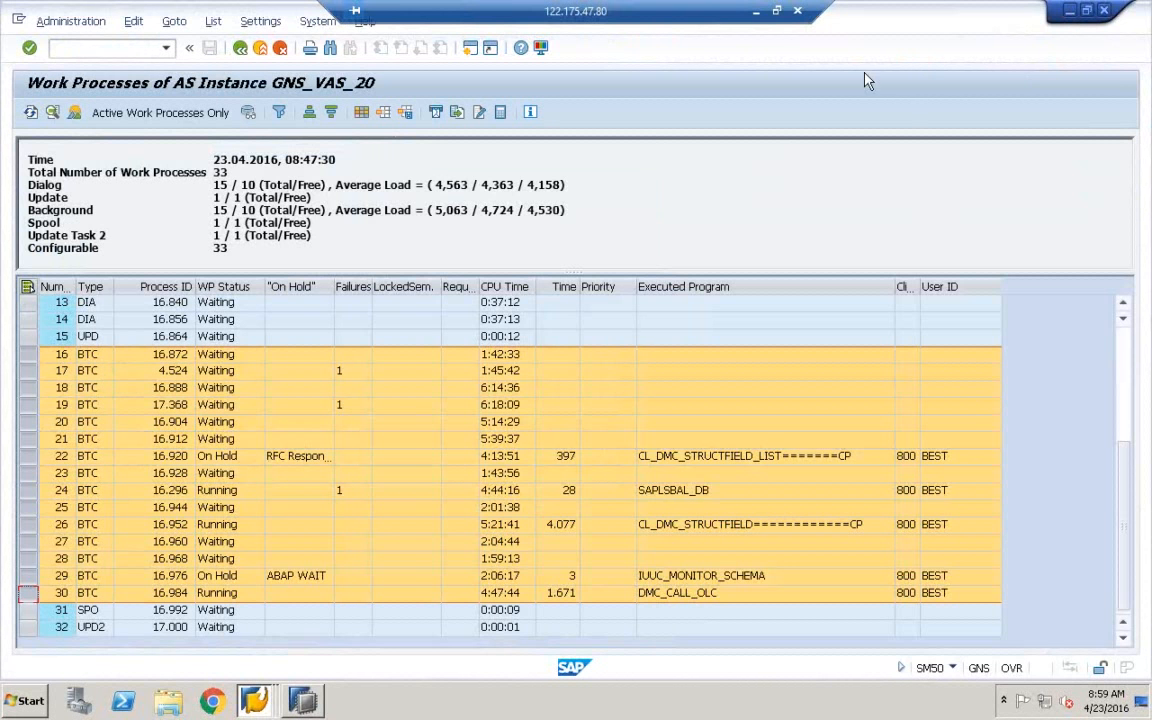
pyautogui.click(1067, 12)
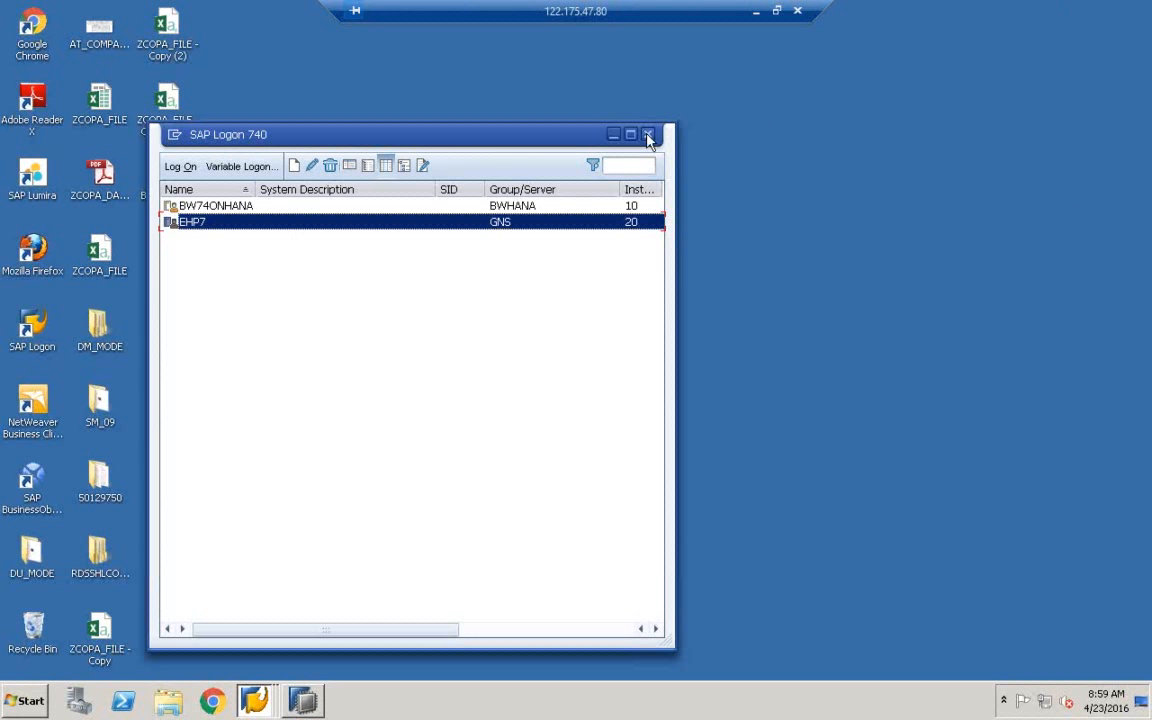
pyautogui.click(613, 134)
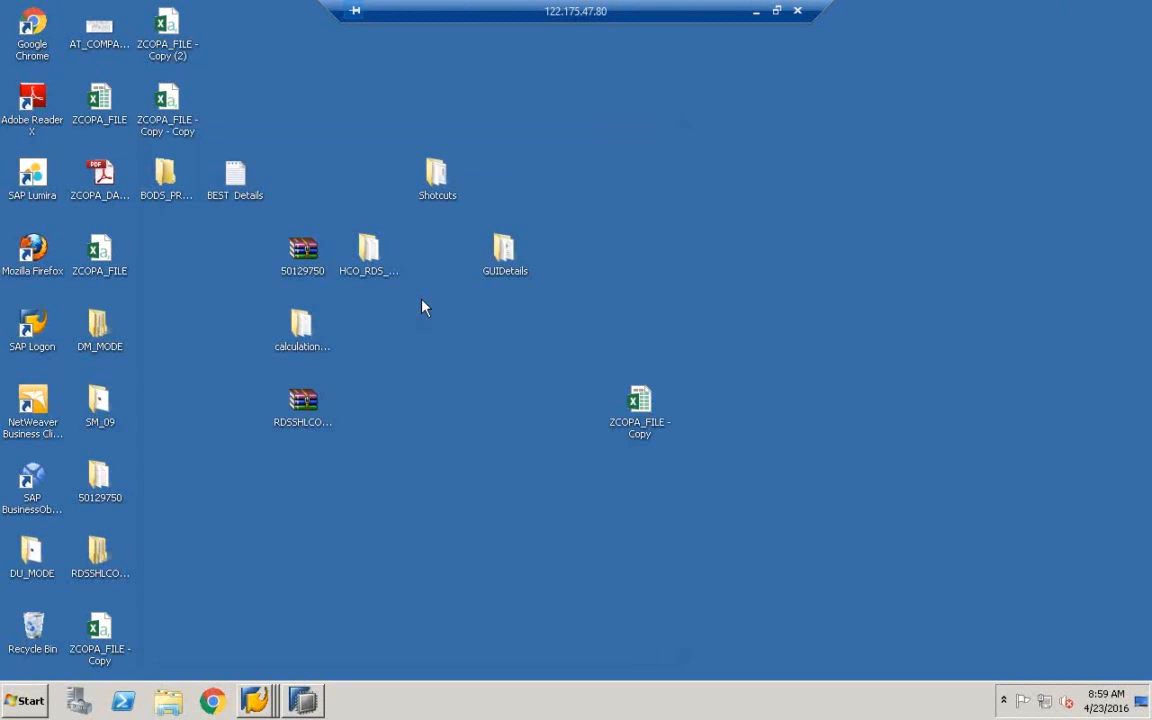
pyautogui.click(254, 700)
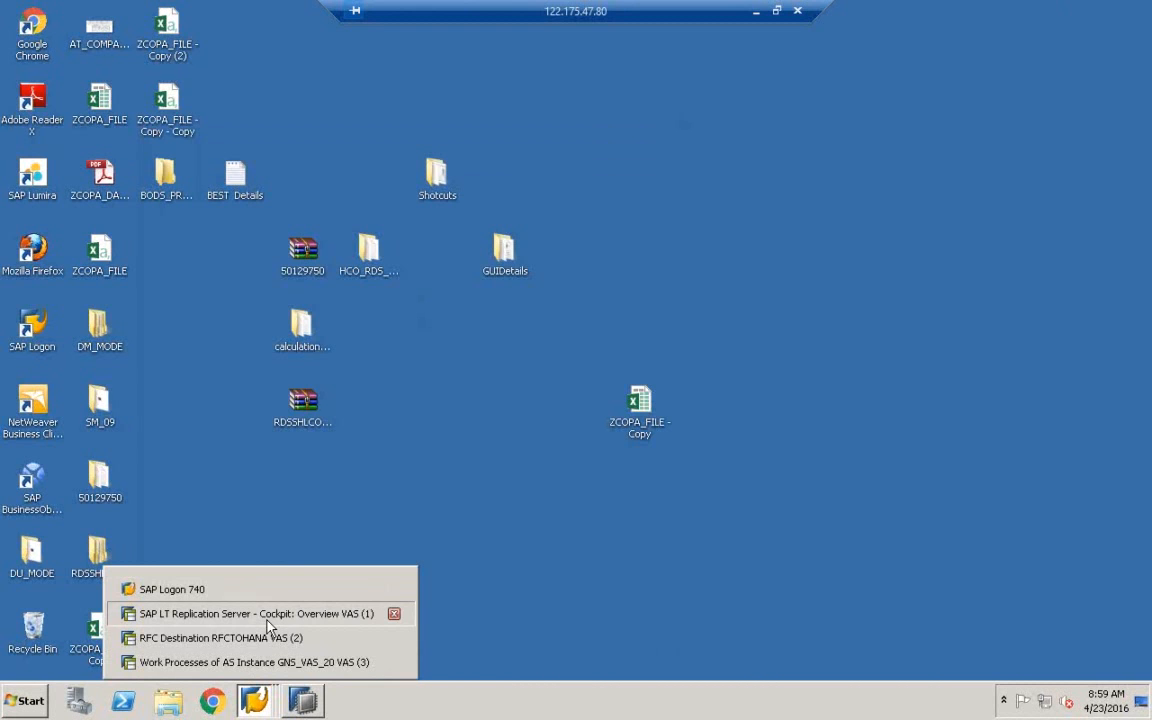
pyautogui.click(267, 616)
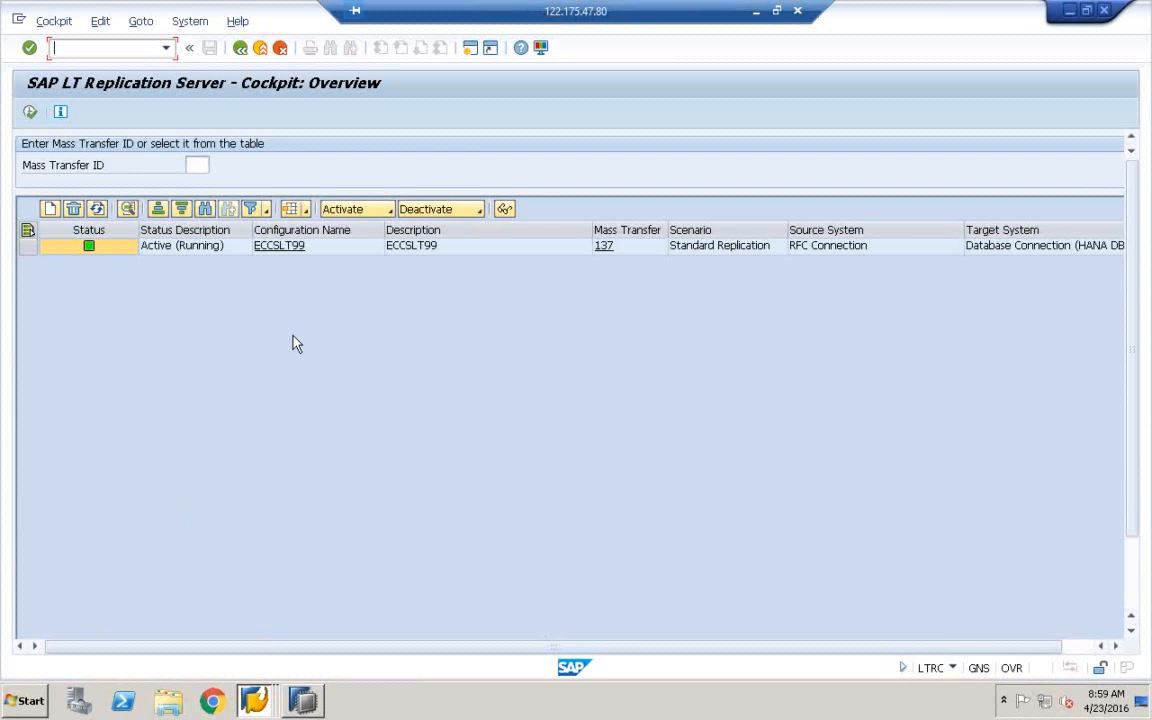
# Open ECCSLT99's Table Overview, go back to the overview, and select mass transfer ID 137
pyautogui.click(272, 250)
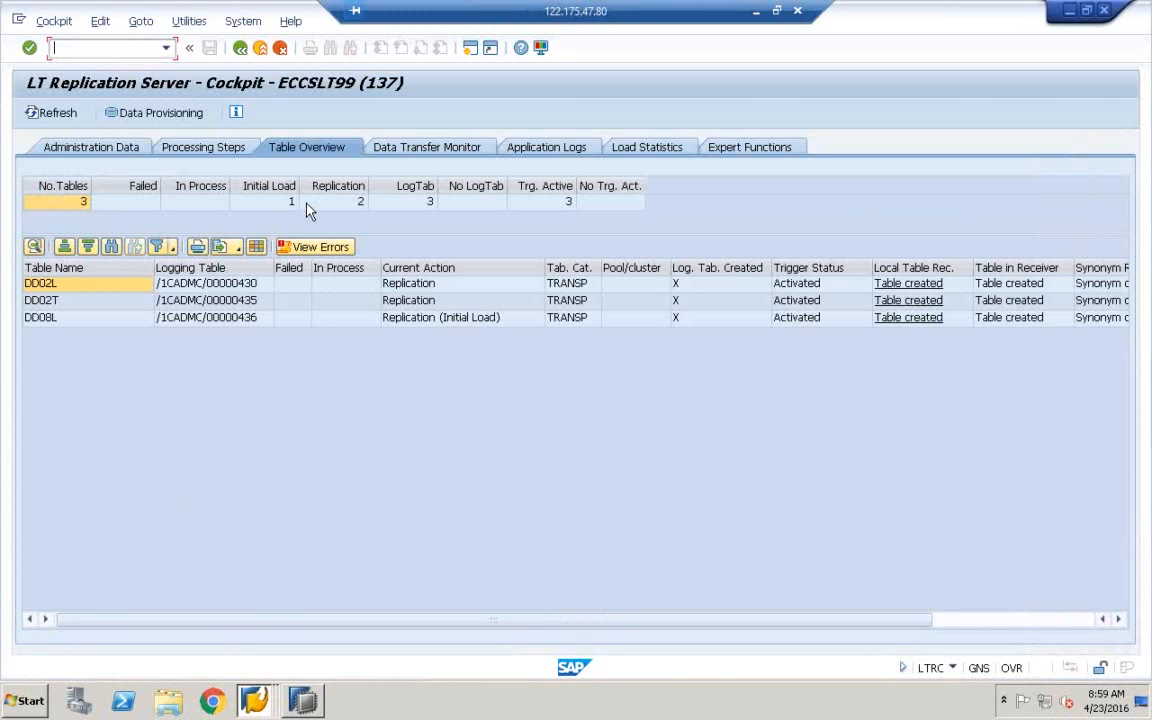
pyautogui.click(240, 47)
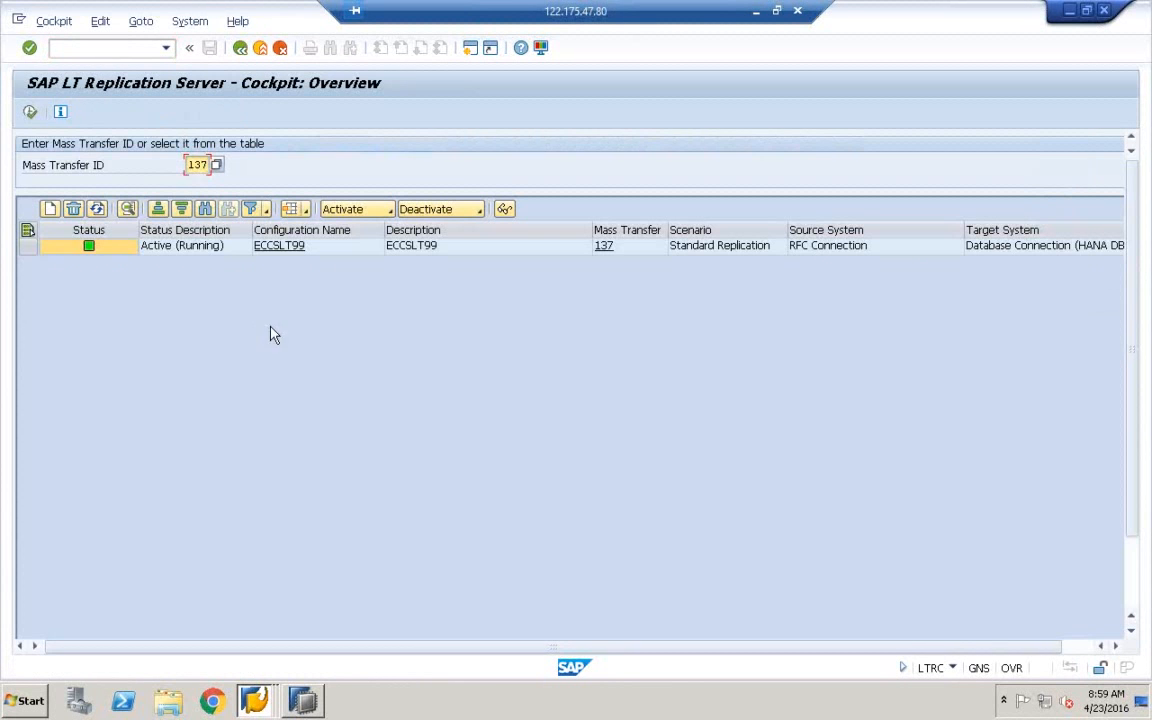
pyautogui.click(287, 250)
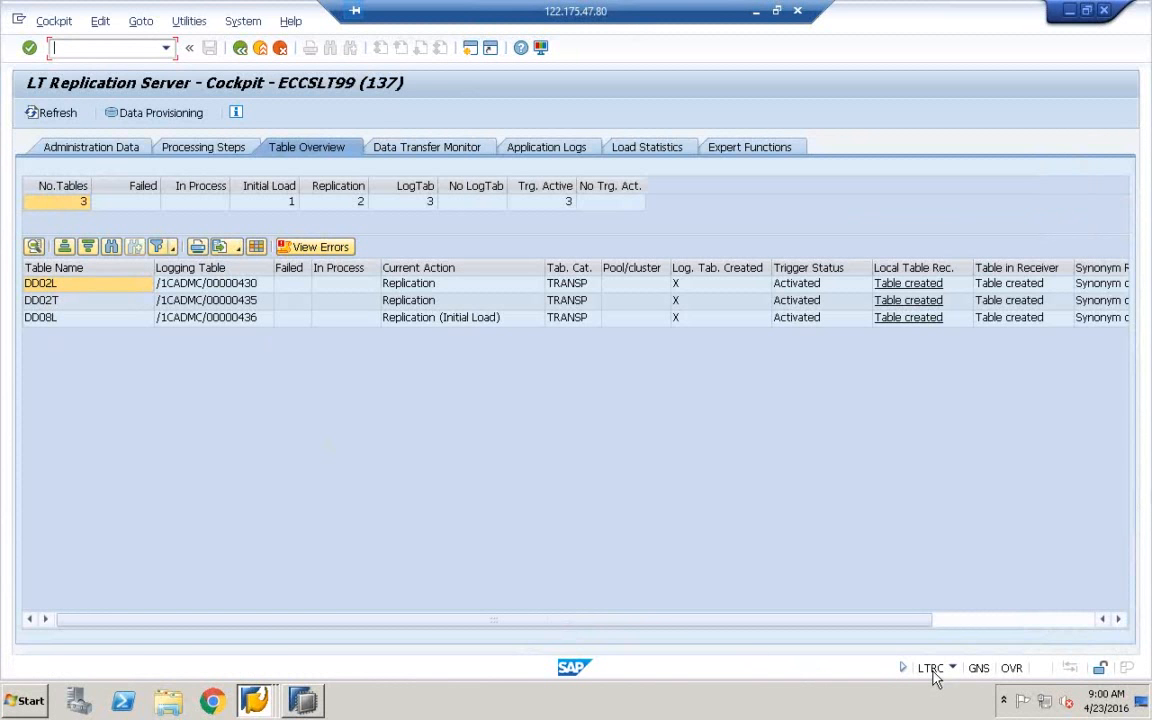
pyautogui.click(241, 50)
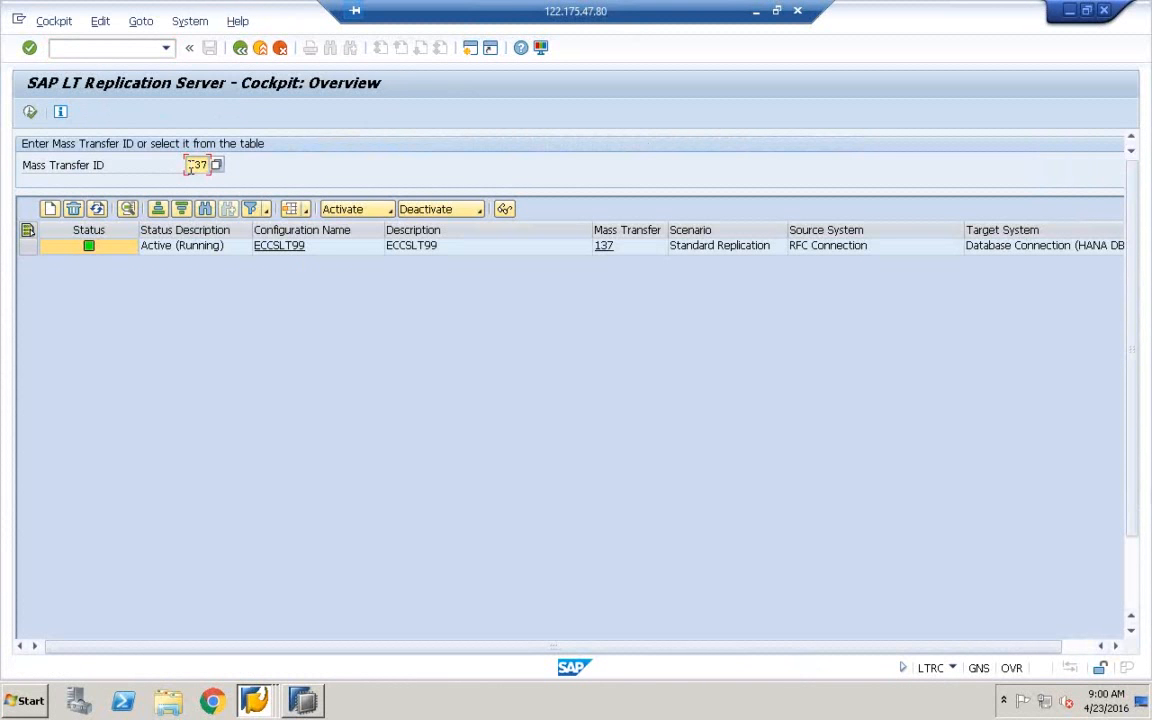
pyautogui.doubleClick(195, 166)
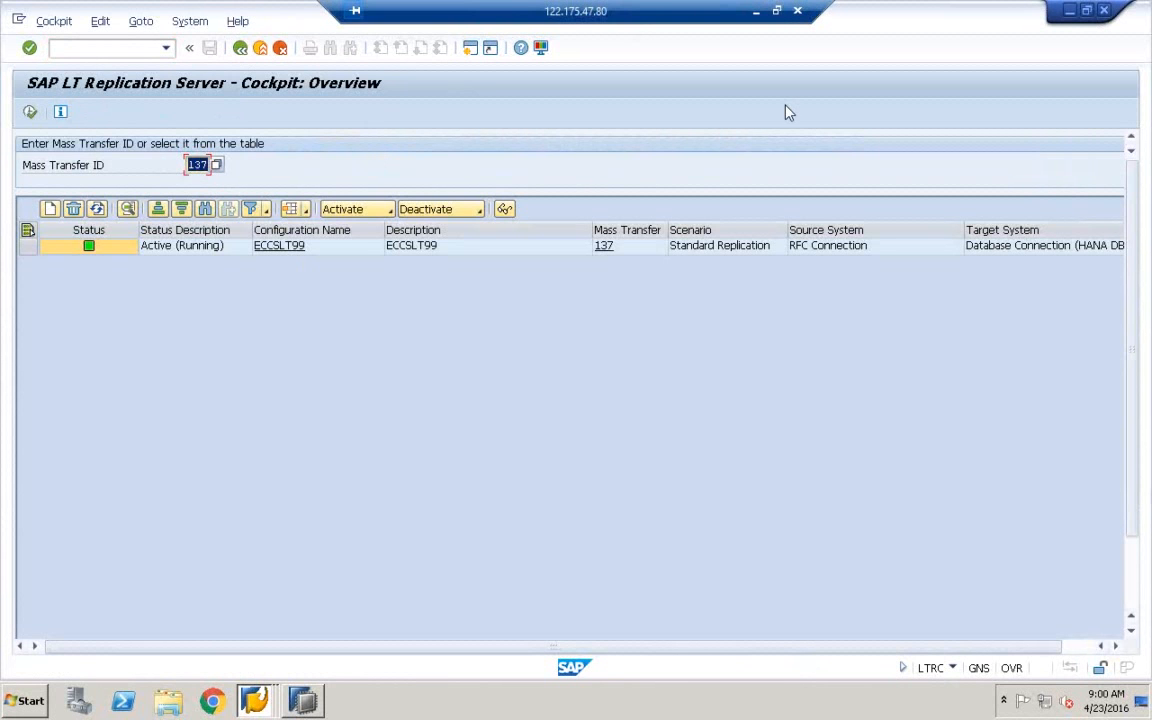
# Launch a new blank Paint canvas via the MSPAINT search
pyautogui.click(783, 14)
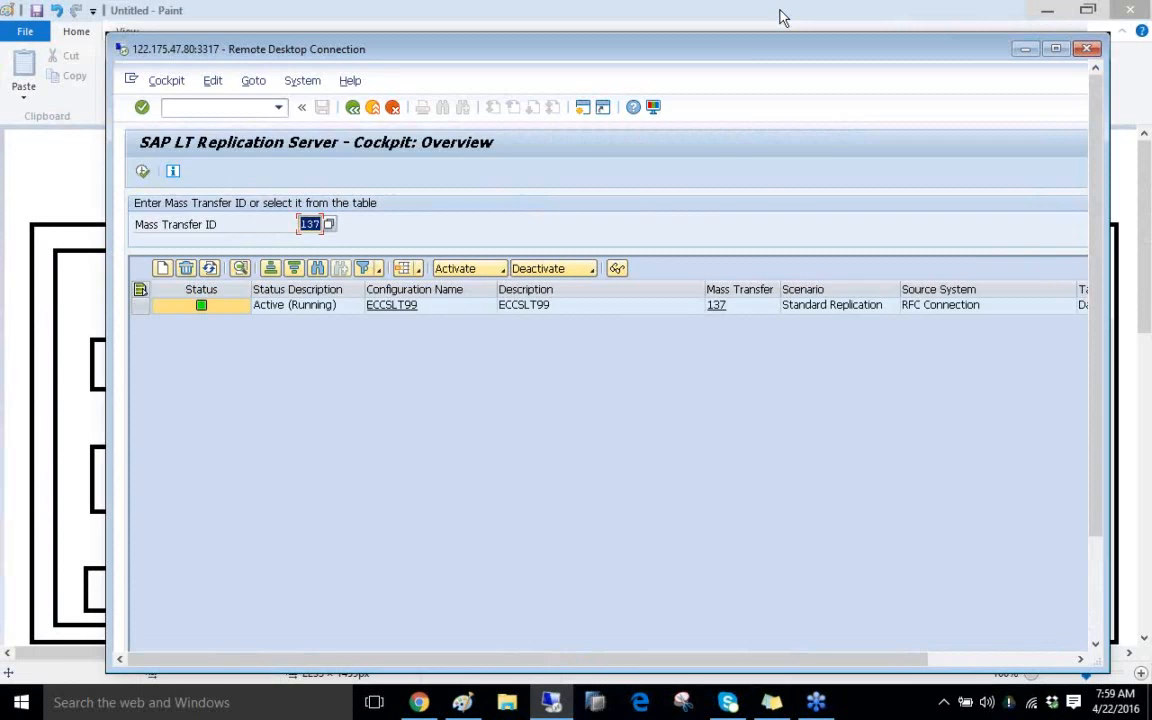
pyautogui.click(464, 703)
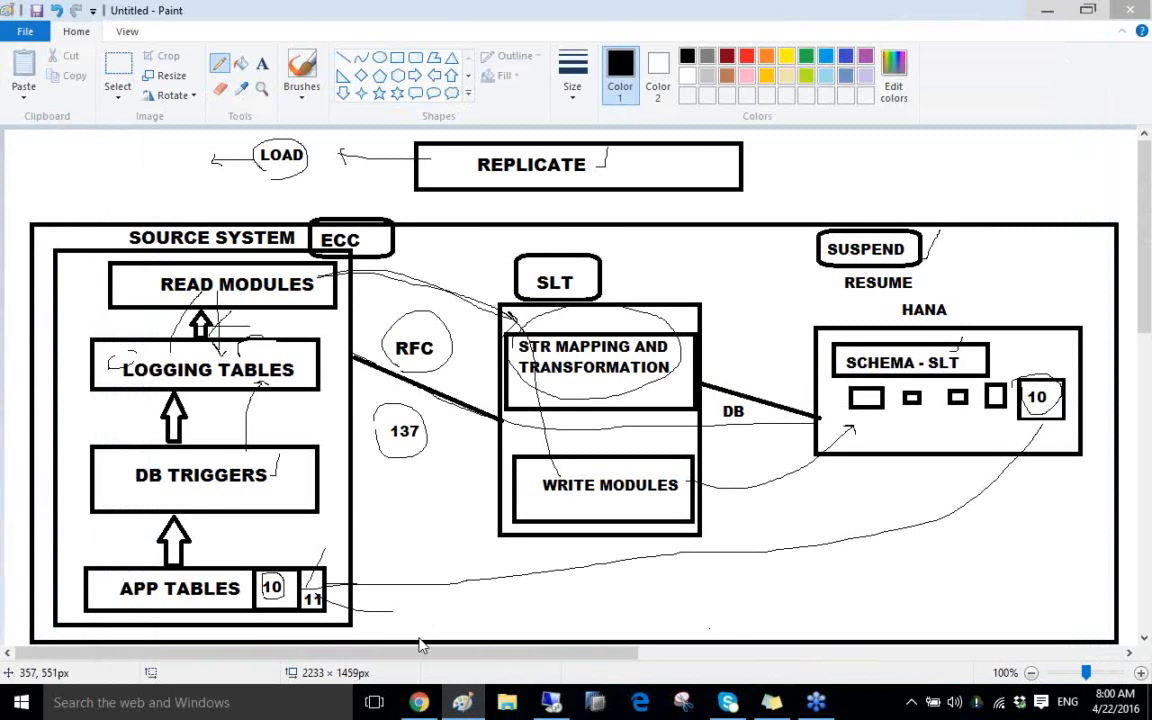
pyautogui.click(87, 704)
pyautogui.write('MSPAINT')
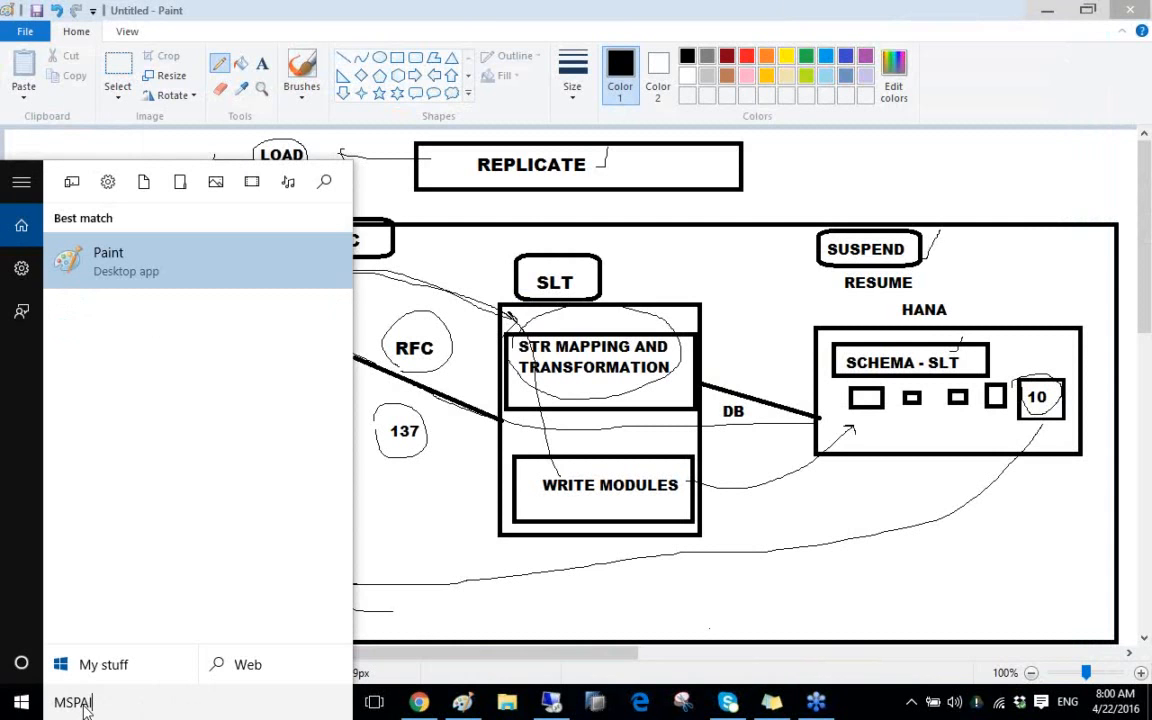
pyautogui.click(110, 255)
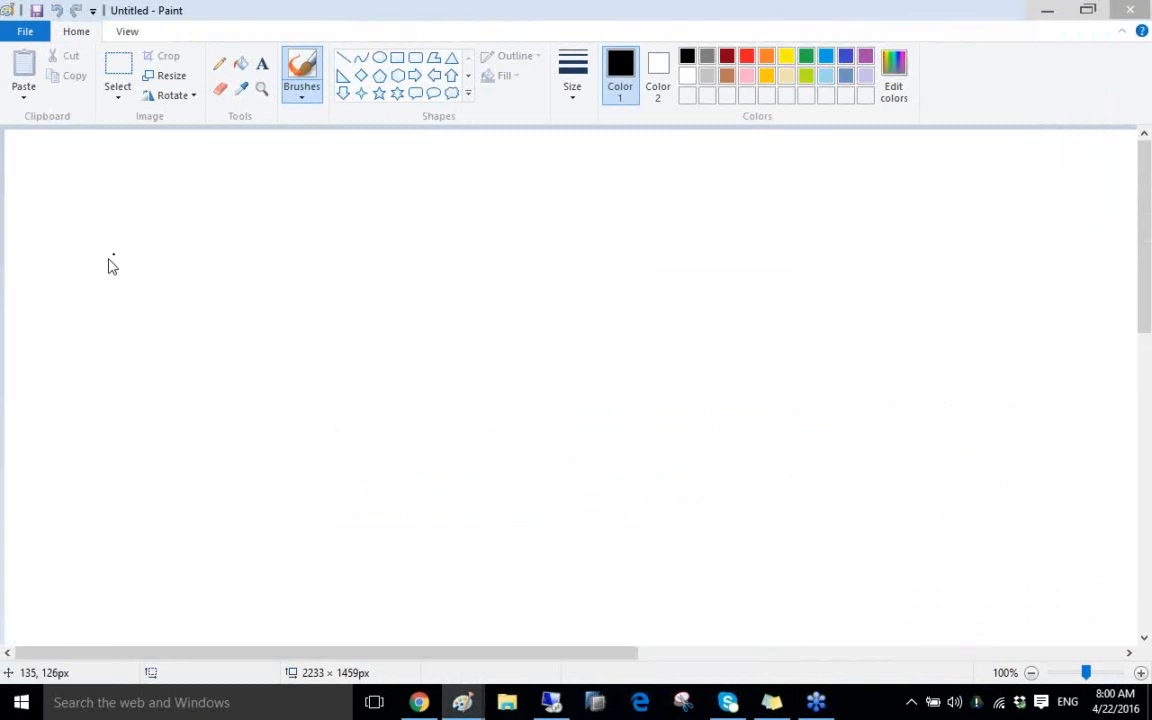
# Draw three stacked rectangles down the left side of the canvas
pyautogui.moveTo(83, 163); pyautogui.dragTo(241, 270)
pyautogui.click(230, 412)
pyautogui.moveTo(90, 353); pyautogui.dragTo(280, 443)
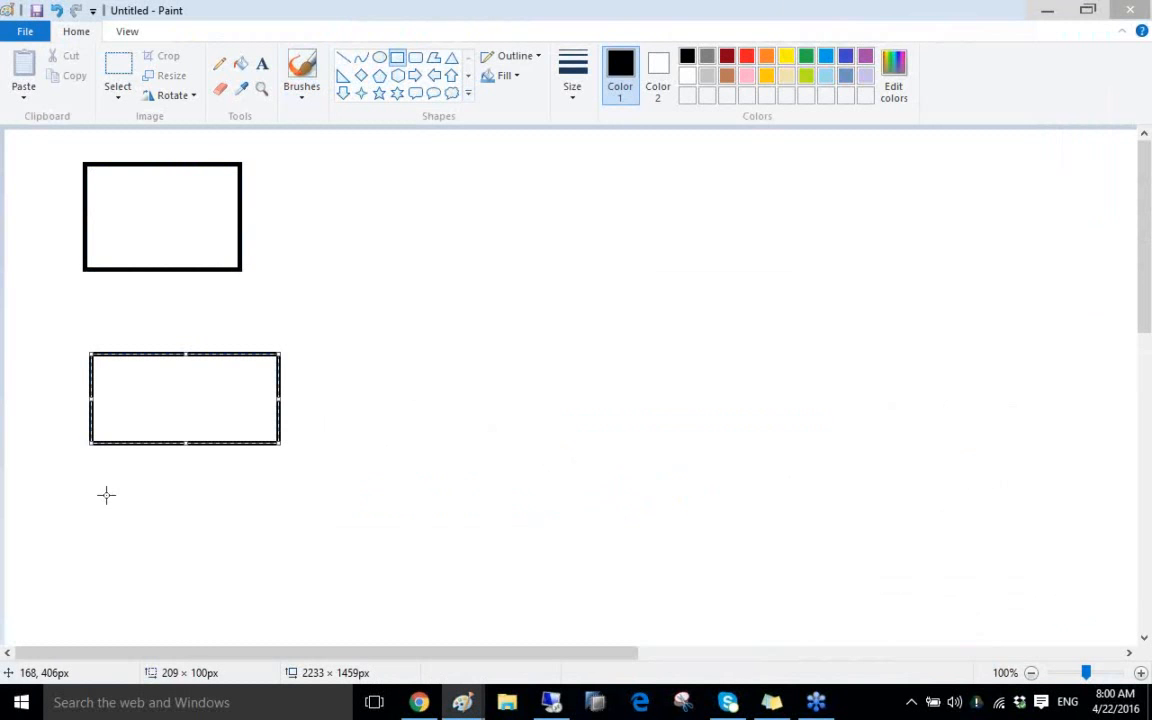
pyautogui.moveTo(105, 494); pyautogui.dragTo(309, 588)
pyautogui.click(262, 64)
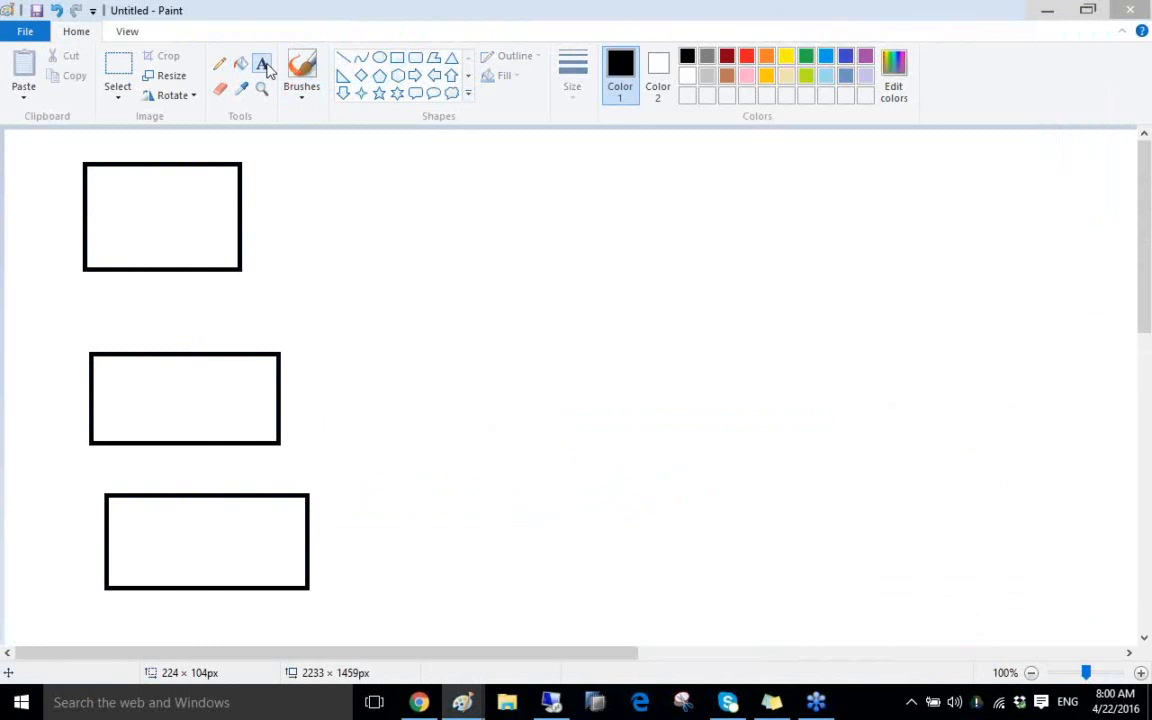
# Label the three left boxes ECC, CRM and SCM
pyautogui.click(157, 278)
pyautogui.write('ECC')
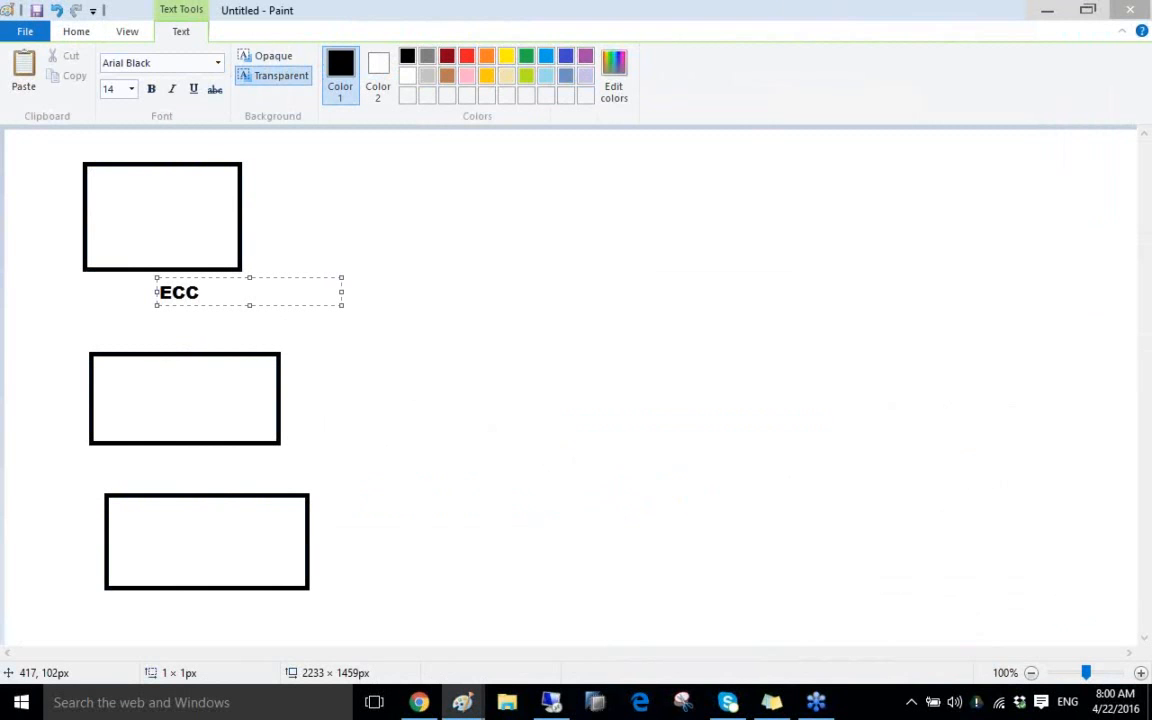
pyautogui.click(373, 211)
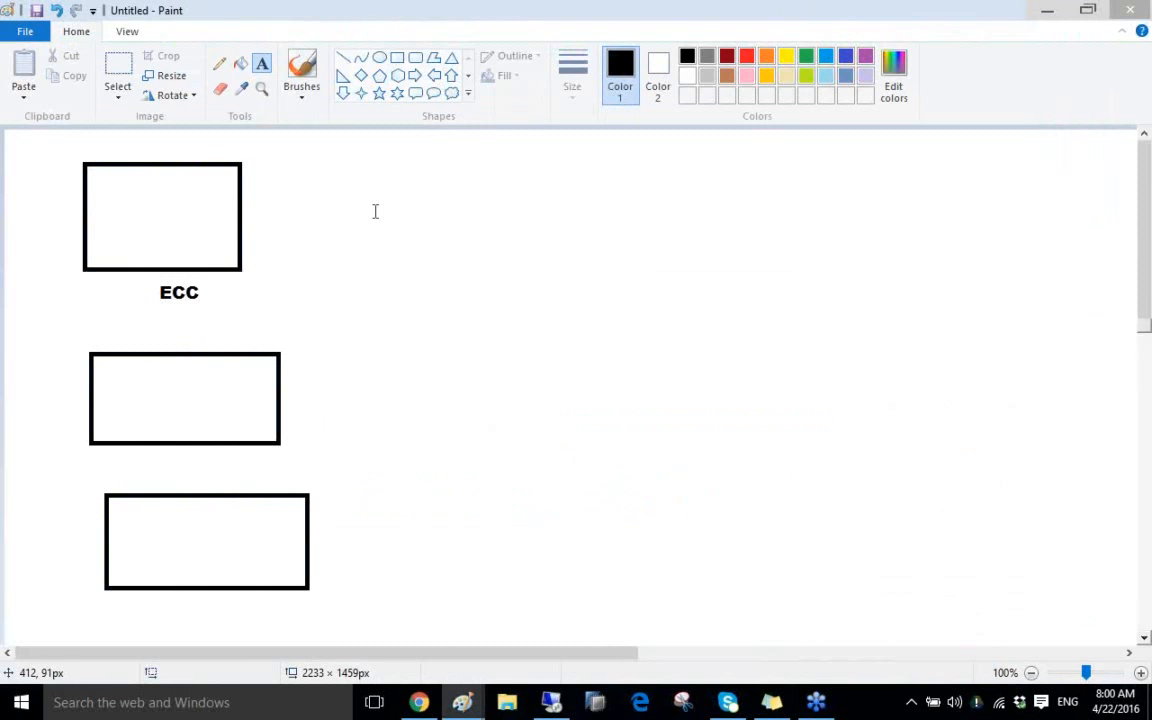
pyautogui.click(218, 470)
pyautogui.write('CRM')
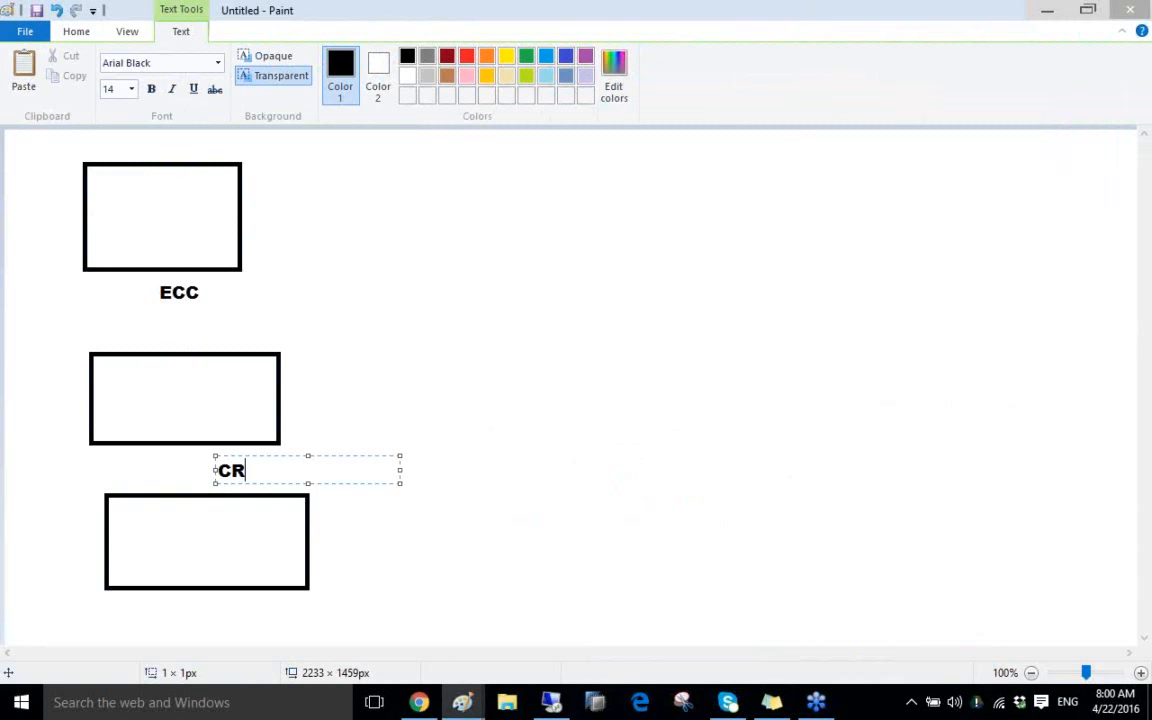
pyautogui.click(409, 321)
pyautogui.click(226, 617)
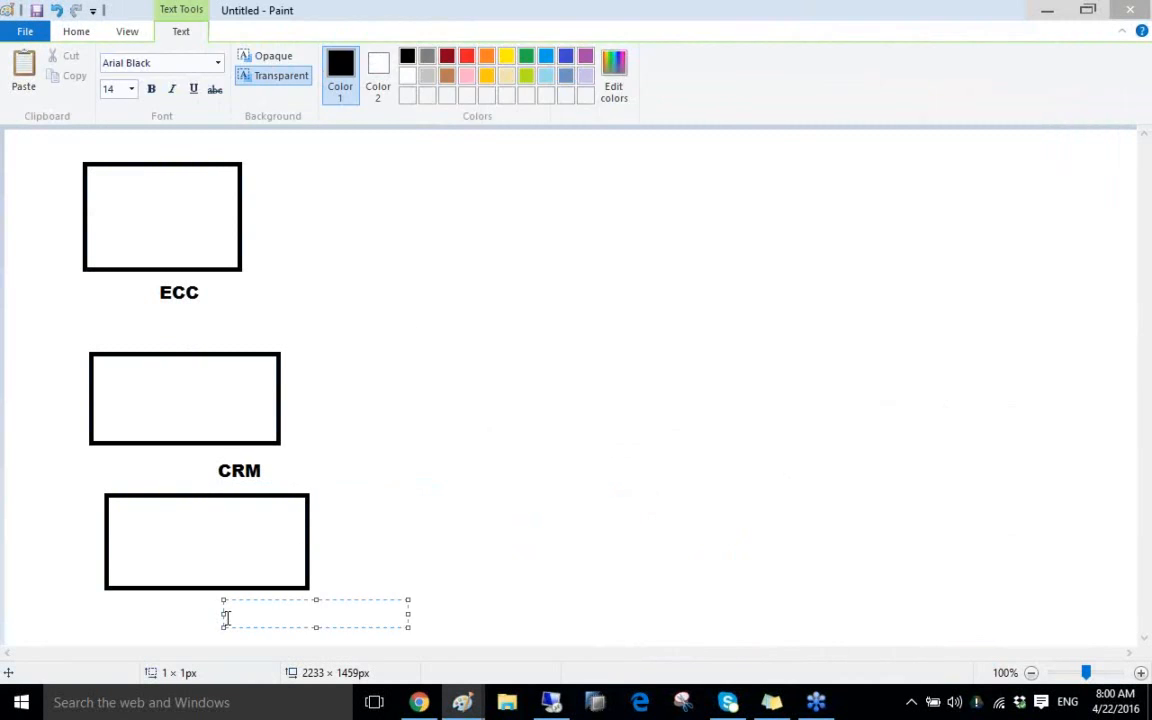
pyautogui.write('SCM')
pyautogui.click(483, 357)
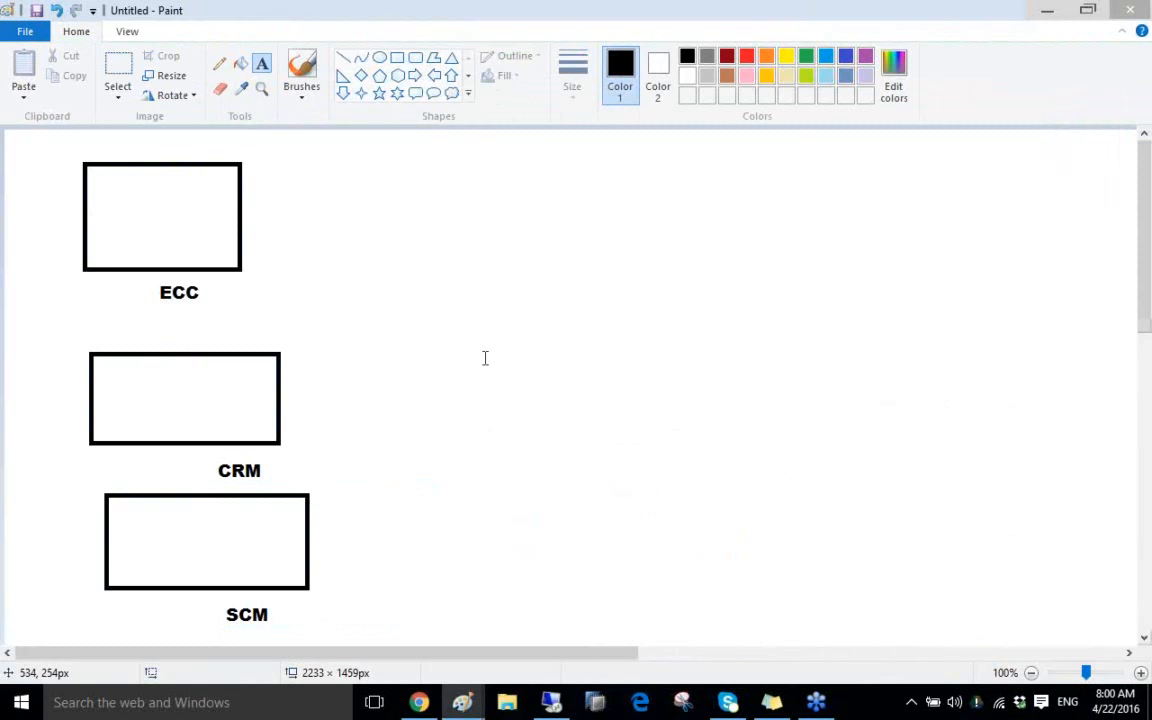
# Draw a box on the right and label it SLT
pyautogui.click(397, 57)
pyautogui.moveTo(509, 285); pyautogui.dragTo(728, 382)
pyautogui.click(264, 67)
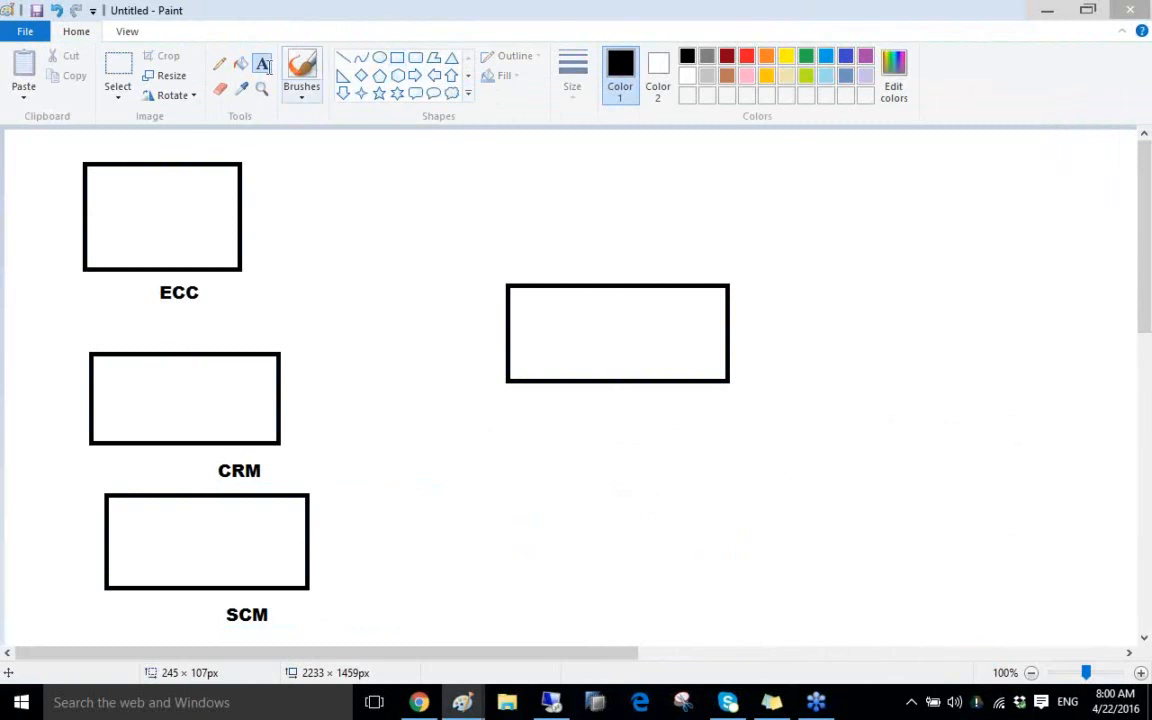
pyautogui.click(532, 240)
pyautogui.write('SLT')
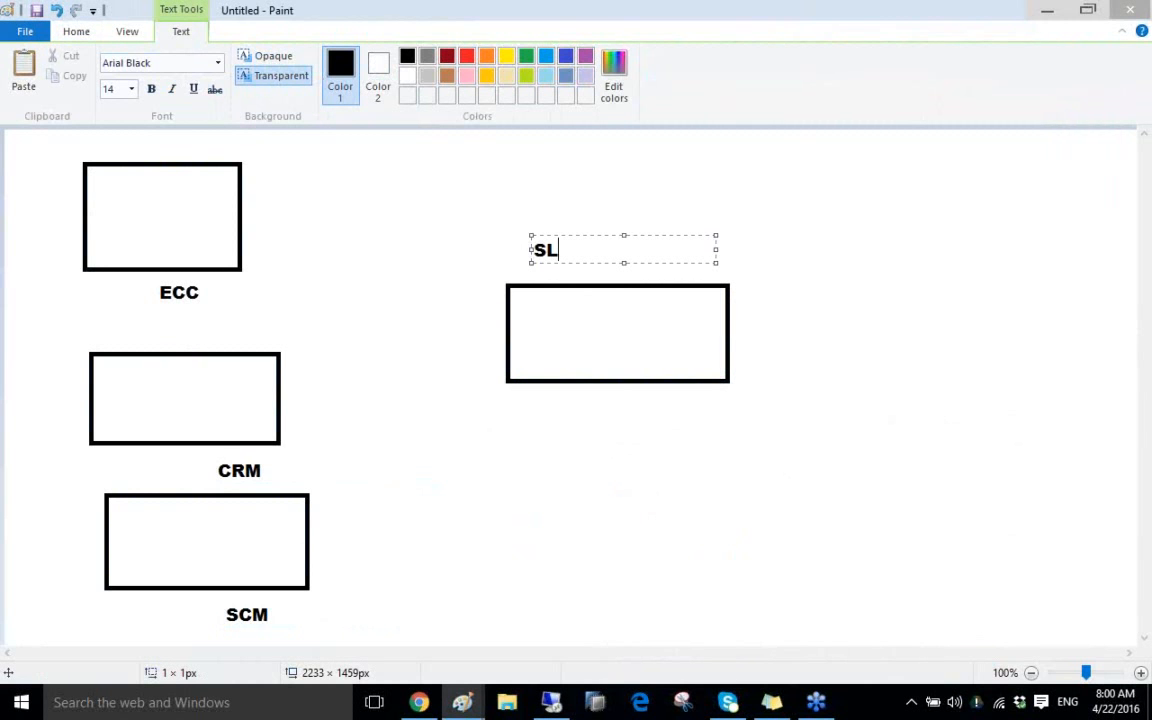
pyautogui.click(550, 196)
# Draw straight lines connecting the ECC, CRM and SCM boxes to the SLT box
pyautogui.click(343, 58)
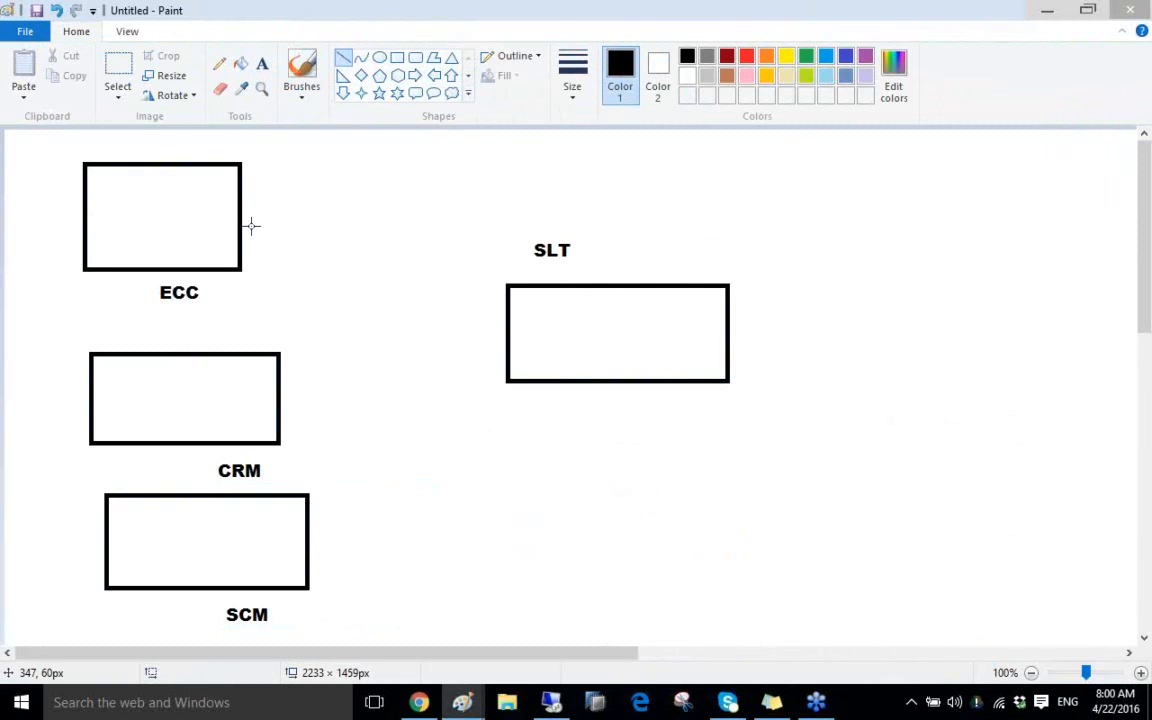
pyautogui.moveTo(244, 227); pyautogui.dragTo(533, 327)
pyautogui.moveTo(265, 411); pyautogui.dragTo(555, 335)
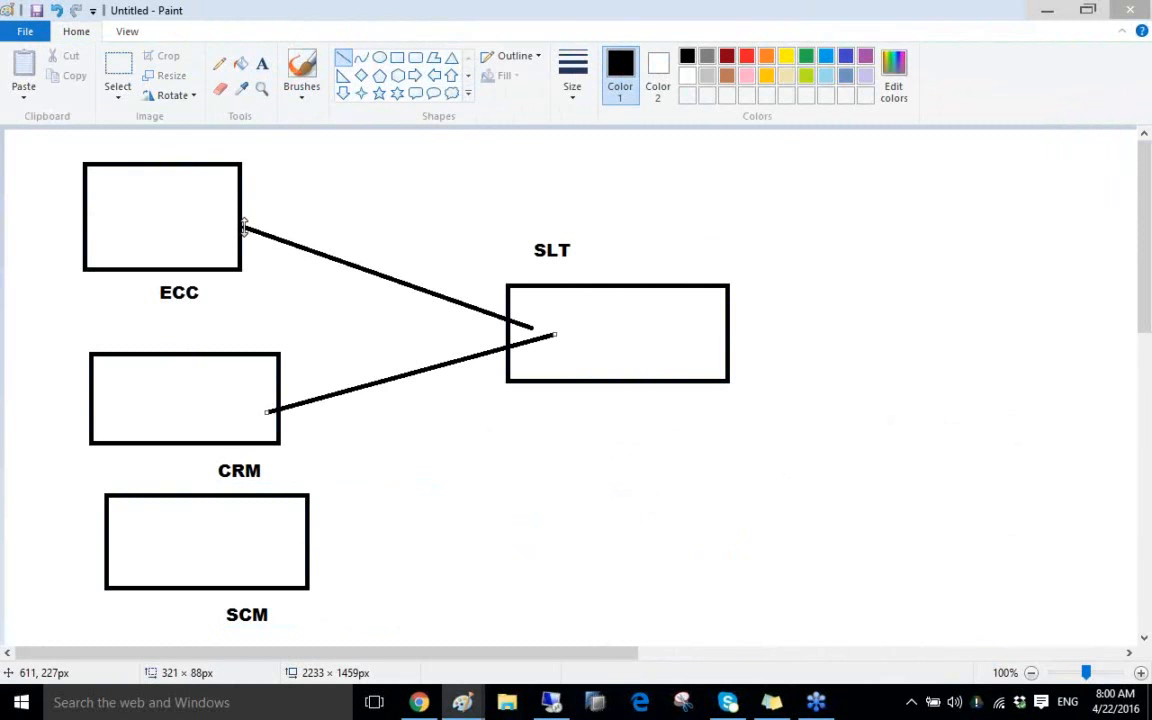
pyautogui.moveTo(291, 551)
pyautogui.mouseDown()
pyautogui.moveTo(553, 398)
pyautogui.moveTo(577, 367)
pyautogui.mouseUp()
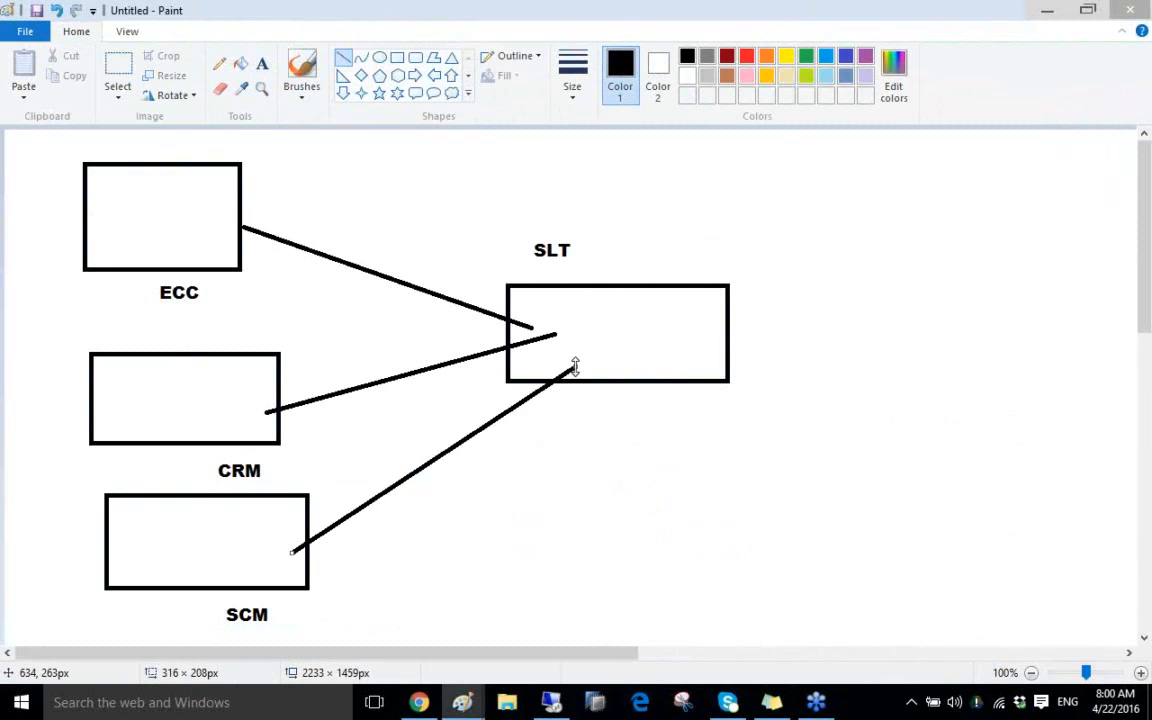
# Add a text label starting with "1" above the ECC–SLT line
pyautogui.click(262, 66)
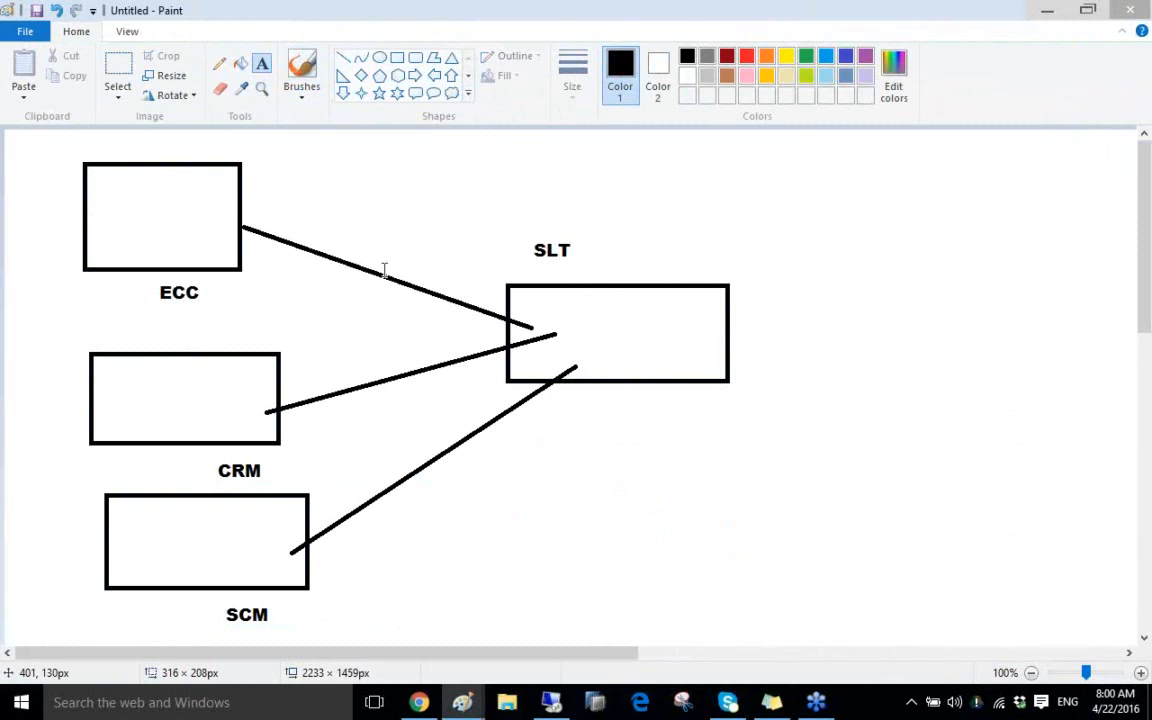
pyautogui.moveTo(383, 270); pyautogui.dragTo(566, 248)
pyautogui.write('1')
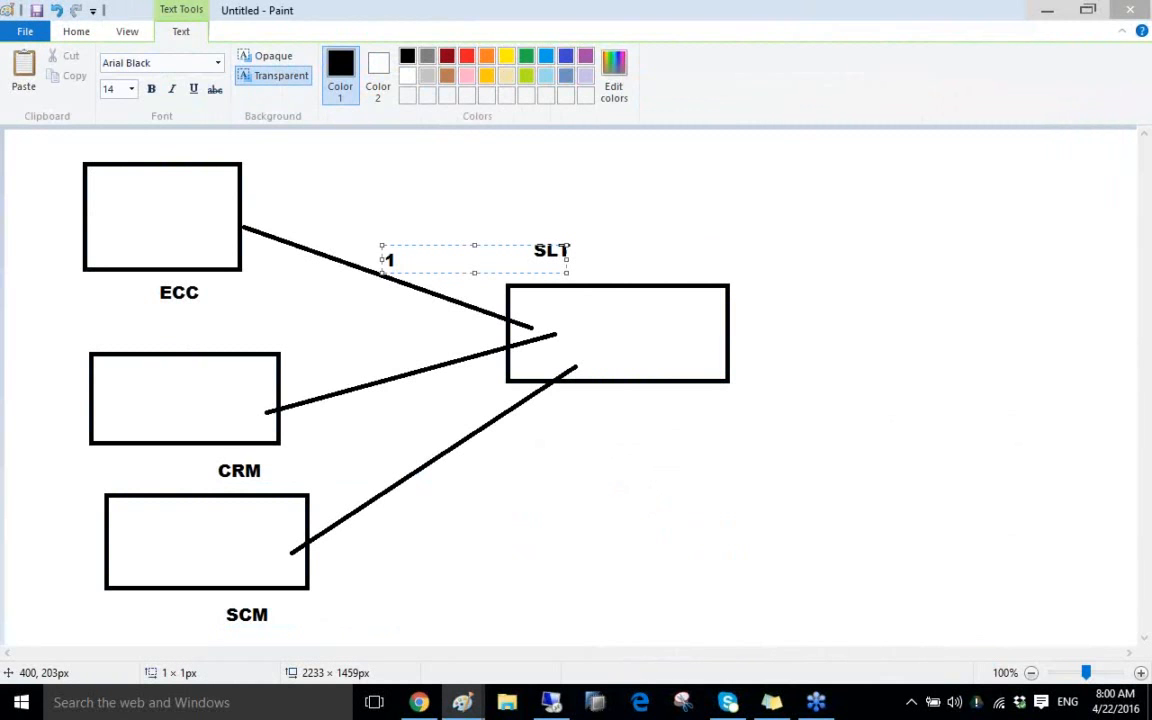
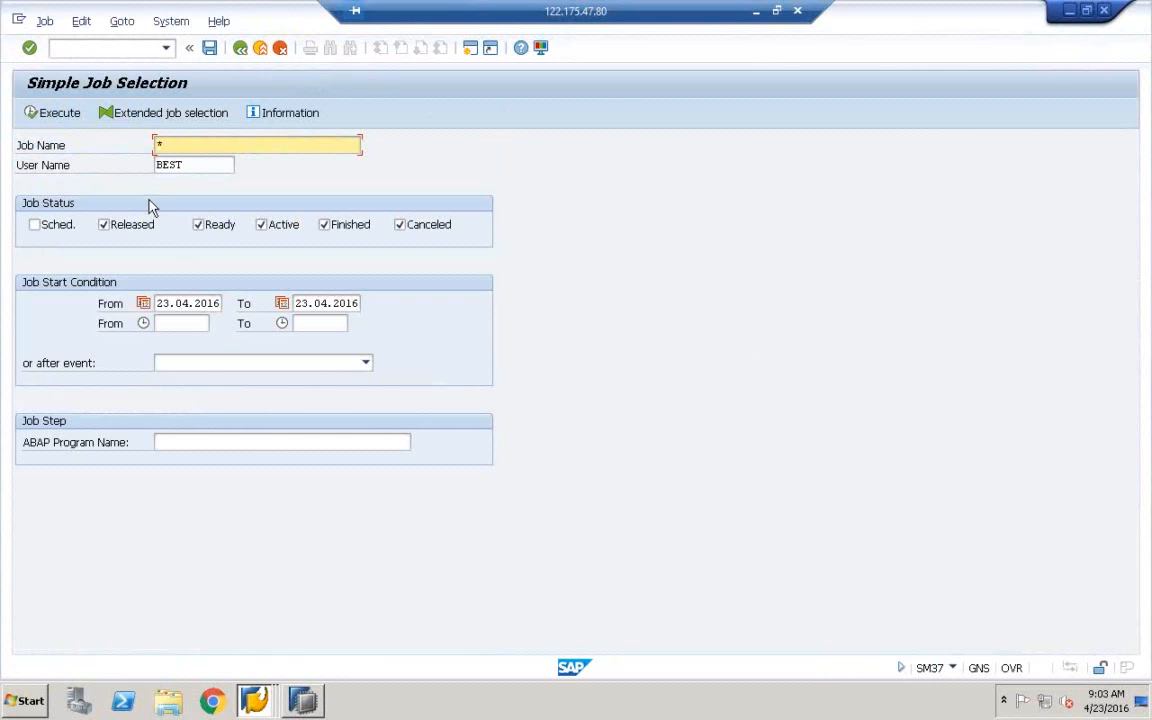
# Search SM37 for Active-only jobs with User Name *, listing the three running /1LT/IUC jobs
pyautogui.click(118, 232)
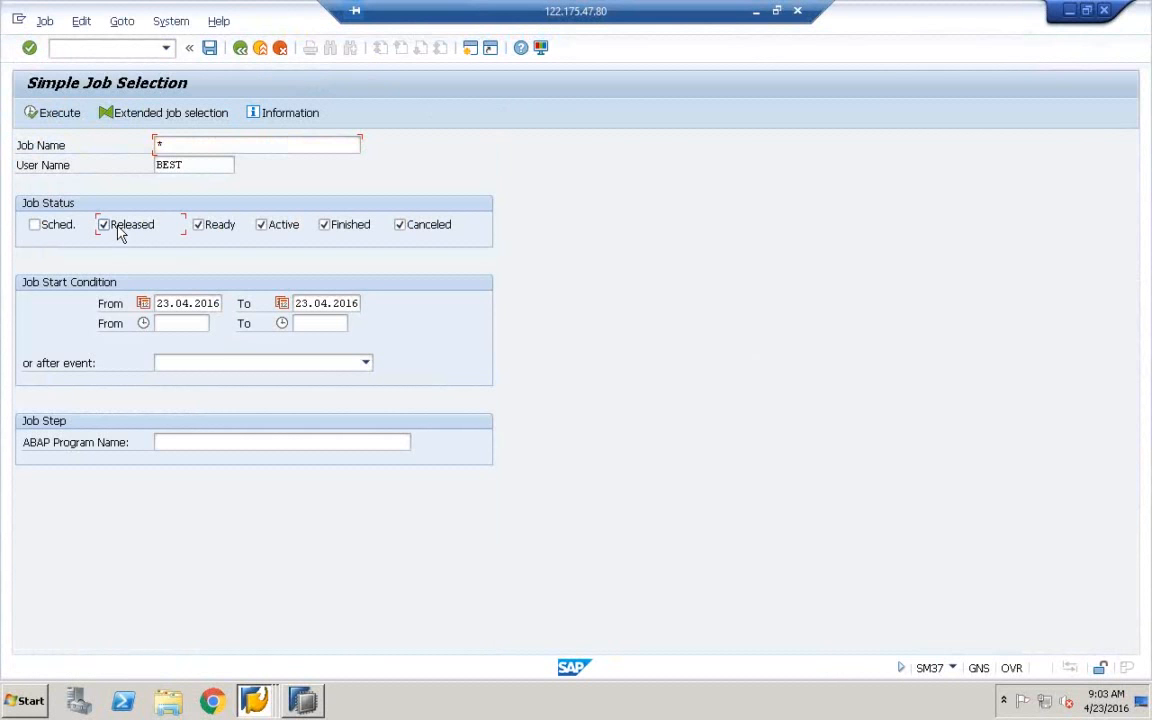
pyautogui.click(225, 232)
pyautogui.click(352, 228)
pyautogui.click(440, 230)
pyautogui.click(163, 145)
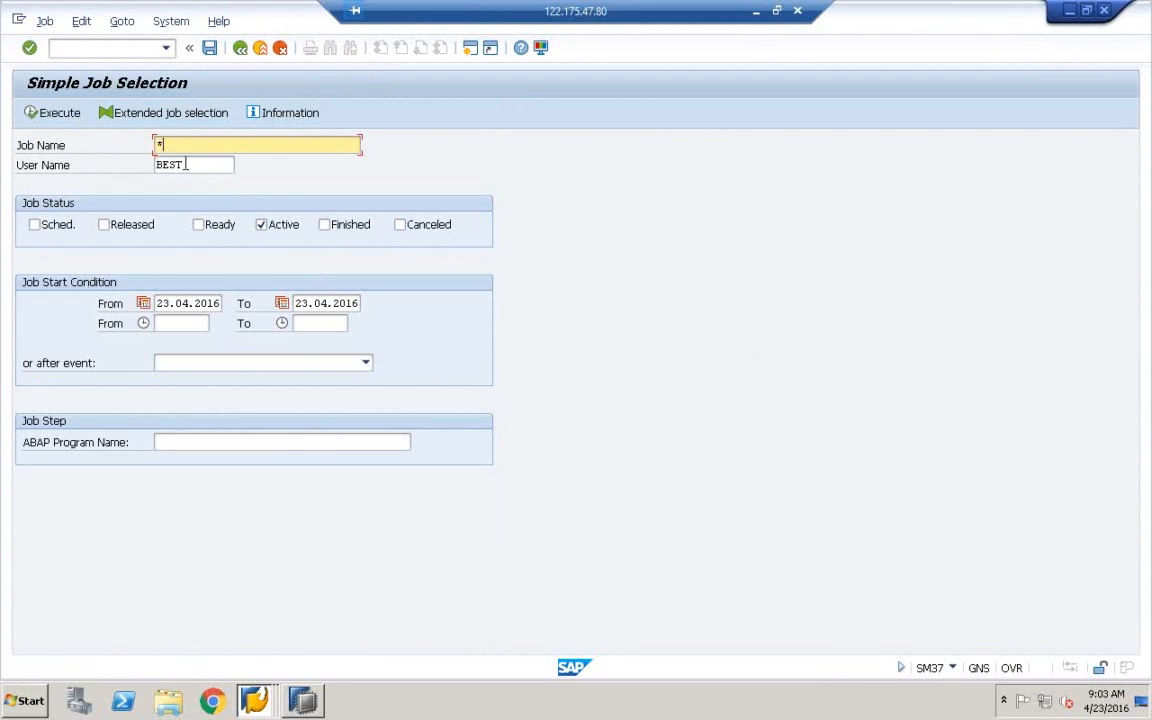
pyautogui.click(186, 165)
pyautogui.press('BackSpace')
pyautogui.press('BackSpace')
pyautogui.press('BackSpace')
pyautogui.press('BackSpace')
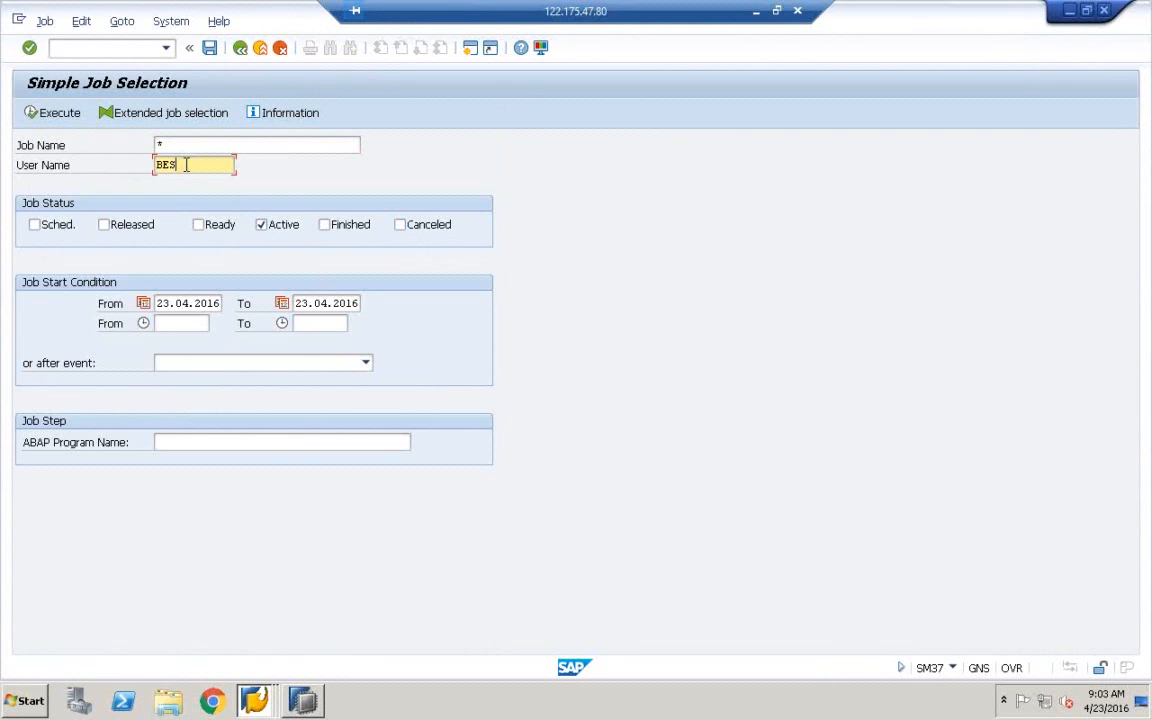
pyautogui.click(172, 184)
pyautogui.click(57, 116)
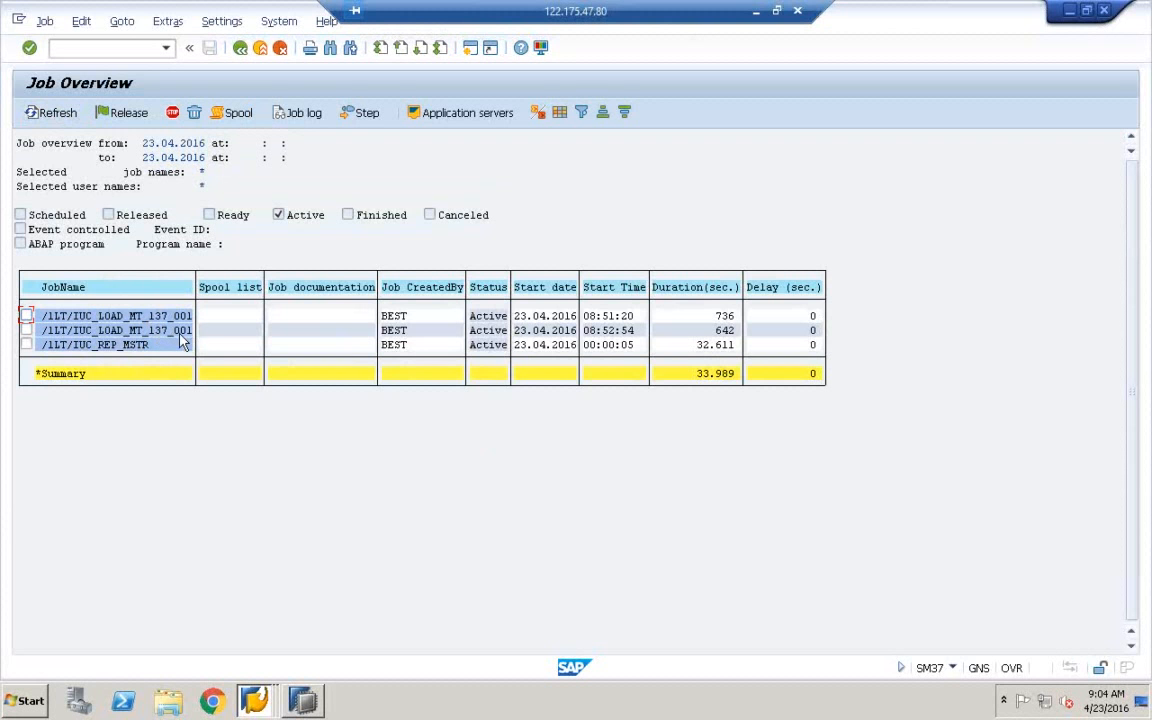
# Refresh the Job Overview twice to update the active SLT job durations
pyautogui.click(62, 117)
pyautogui.click(62, 117)
# Check the DD02L, DD08L and DD02T replication status in HANA Studio's SLT editor
pyautogui.click(305, 703)
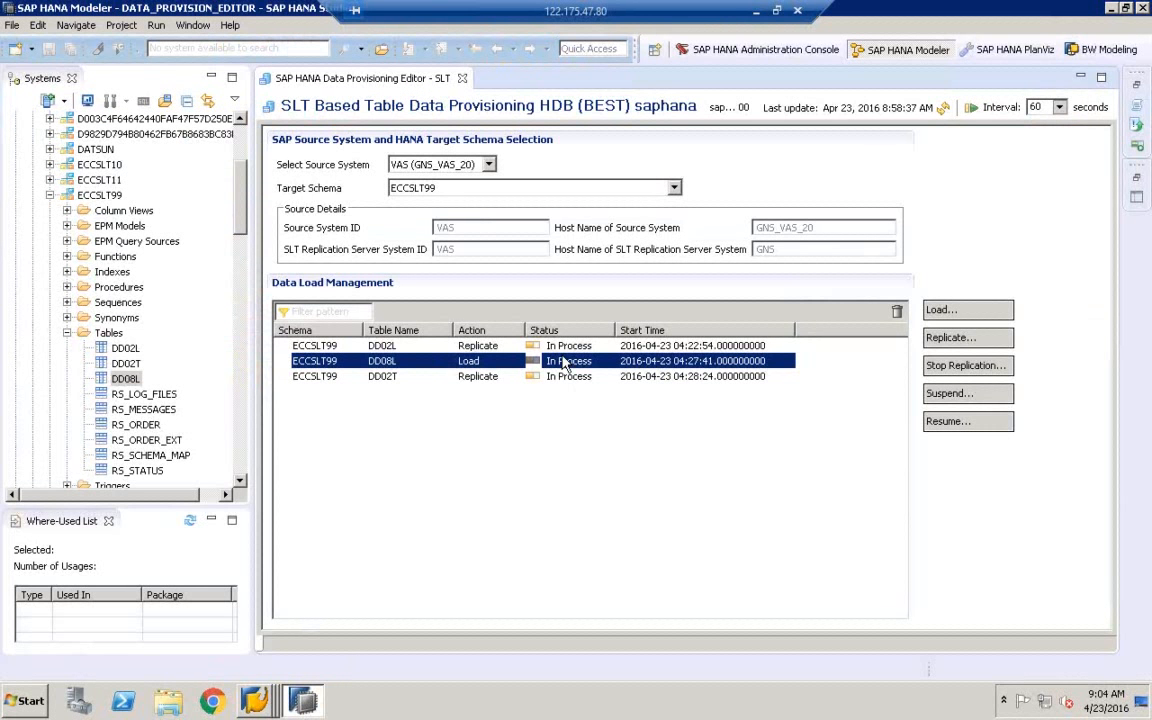
pyautogui.click(578, 349)
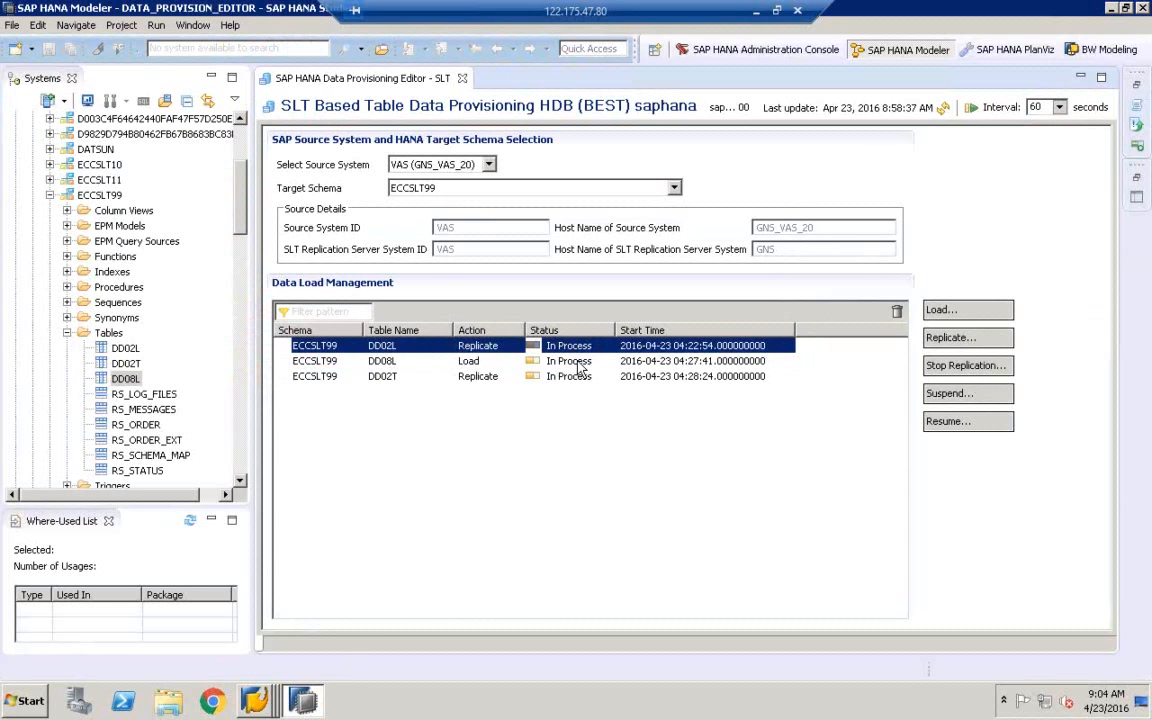
pyautogui.rightClick(254, 700)
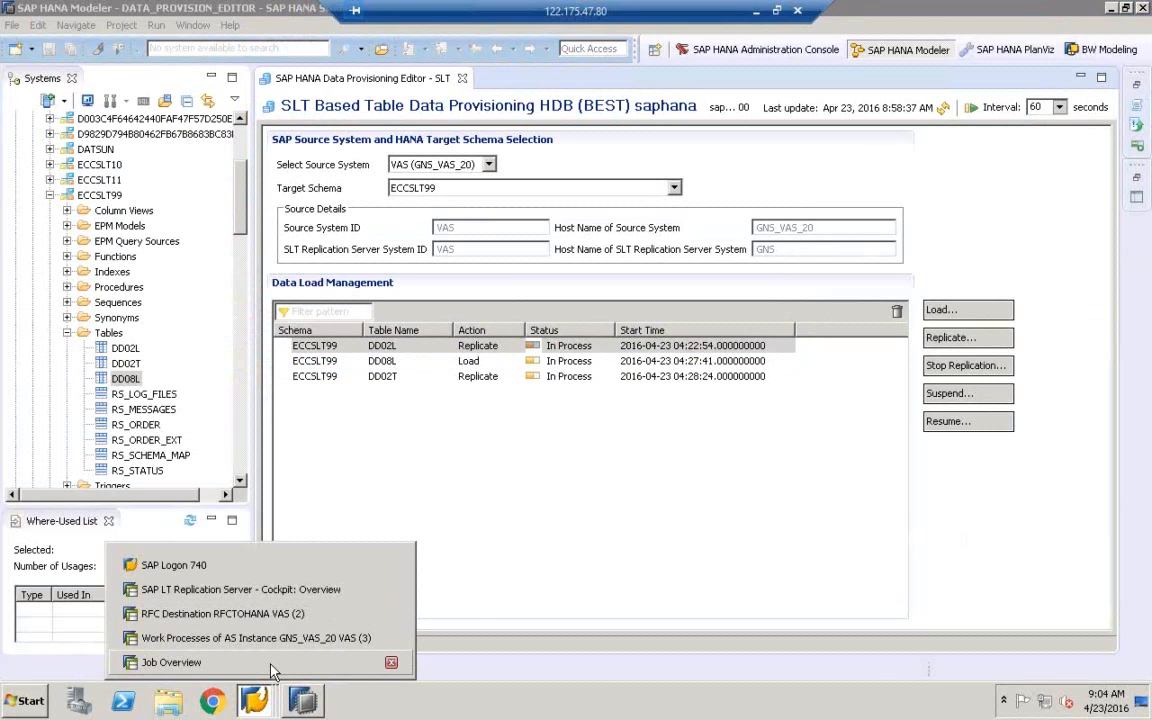
# Minimize the Job Overview and HANA Modeler windows and restore the remote desktop to a window
pyautogui.click(230, 662)
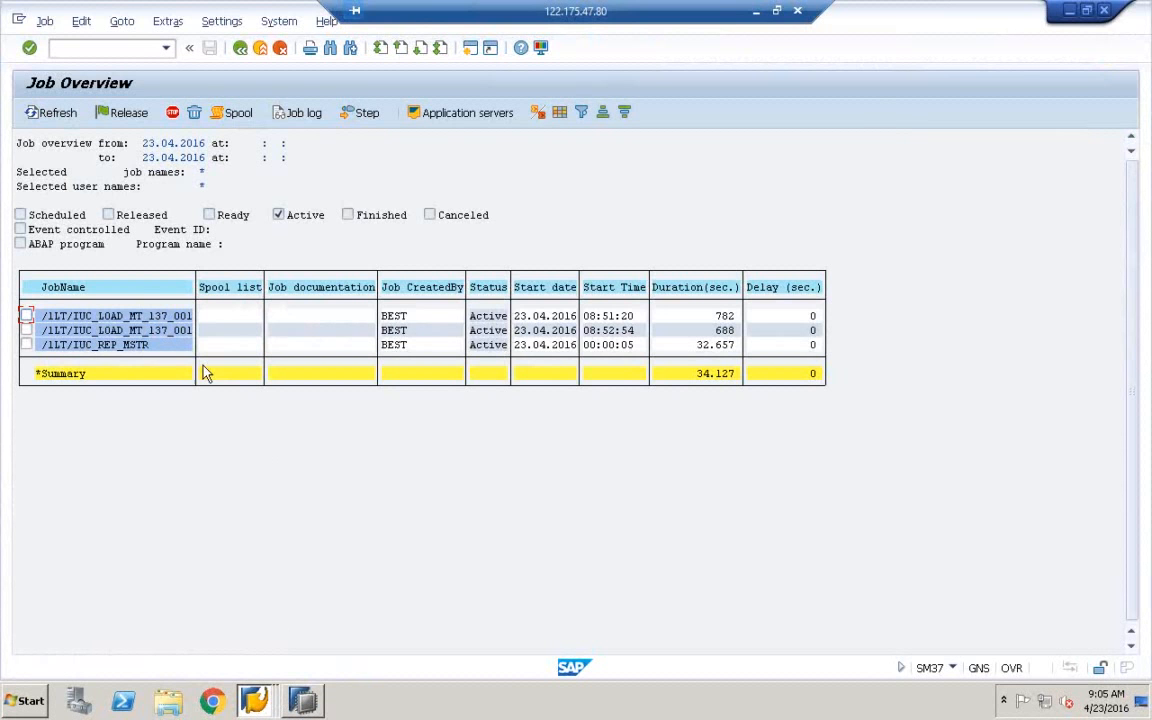
pyautogui.click(1069, 11)
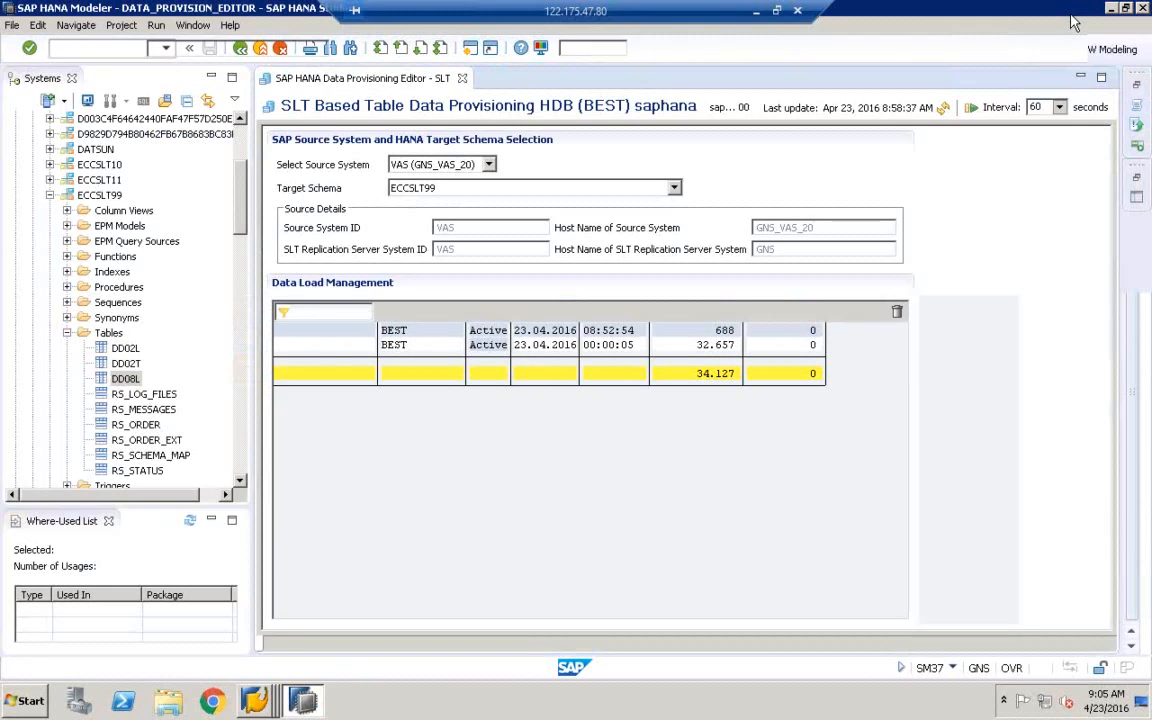
pyautogui.click(1112, 8)
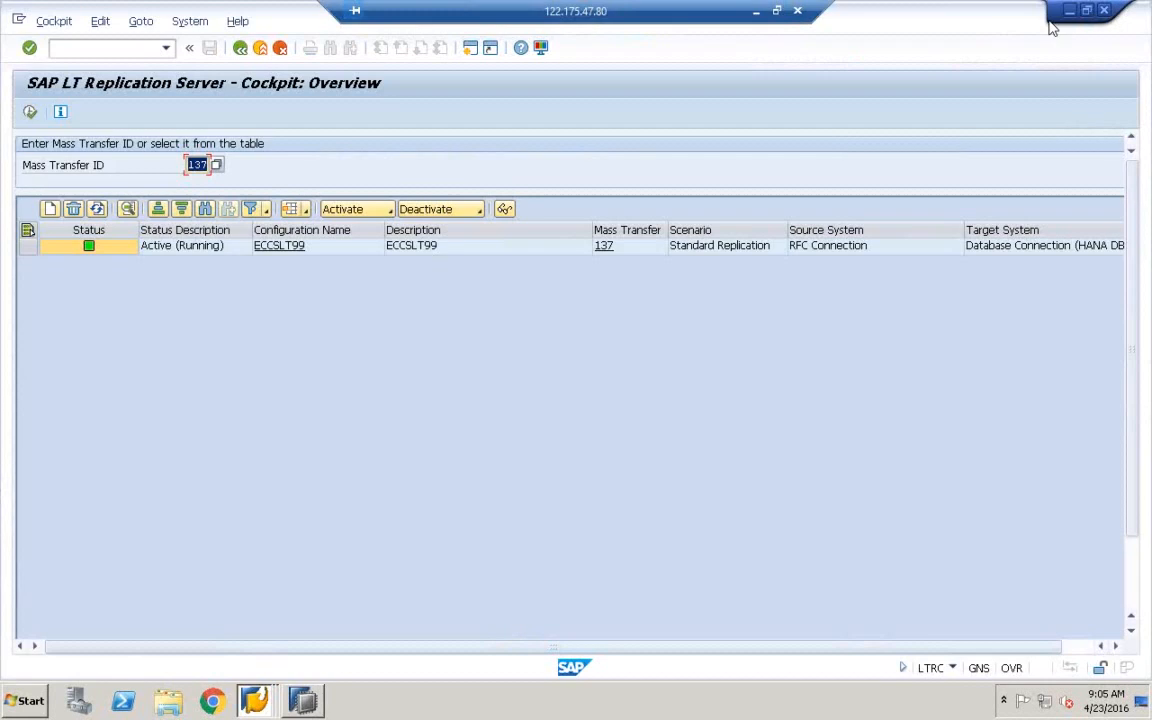
pyautogui.click(777, 12)
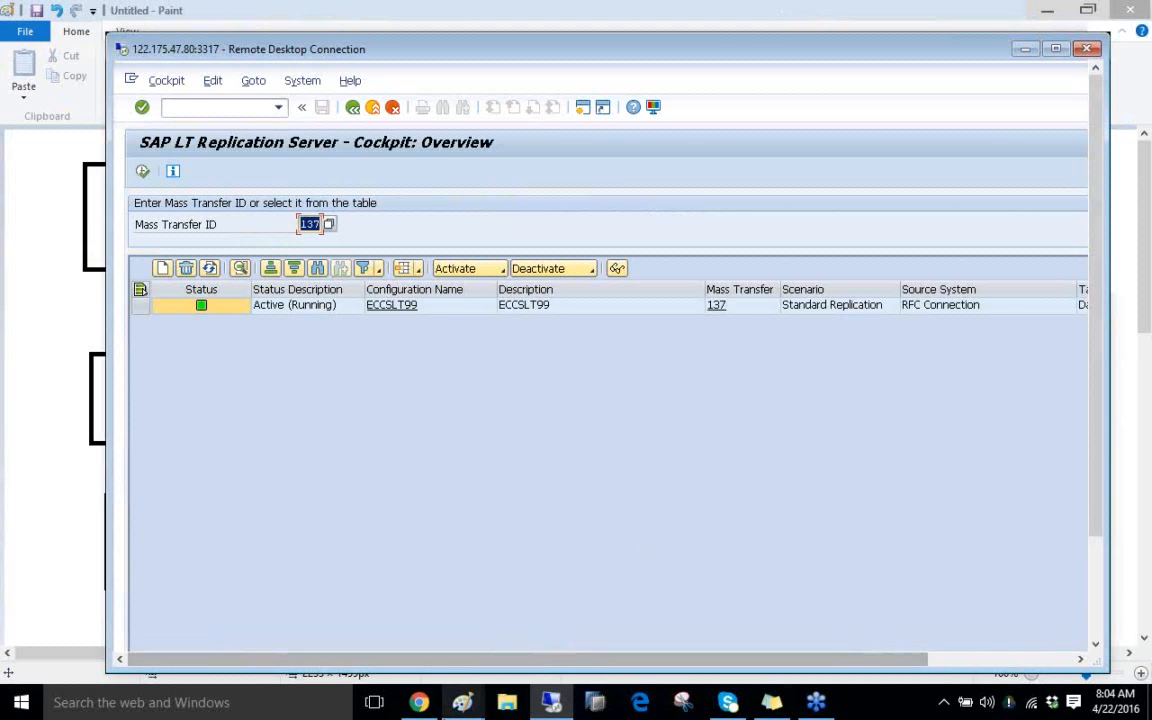
# Select the entire old SLT diagram in Paint and cut it, leaving a blank canvas
pyautogui.moveTo(463, 702)
pyautogui.click(542, 652)
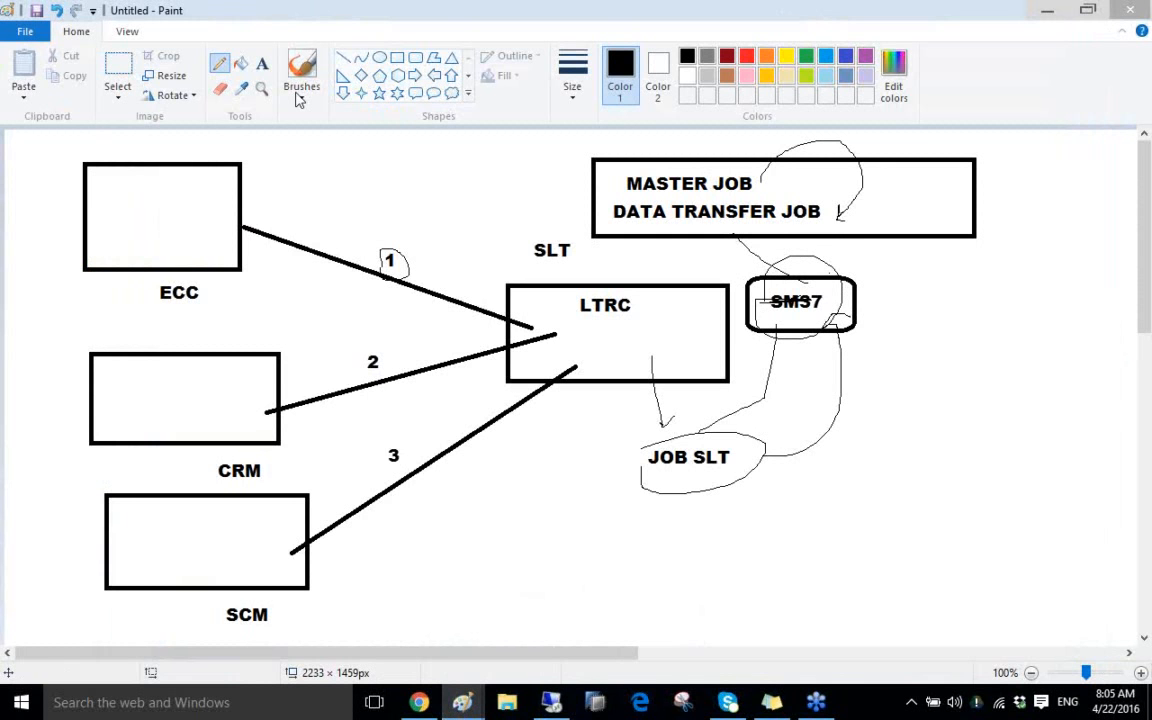
pyautogui.click(118, 82)
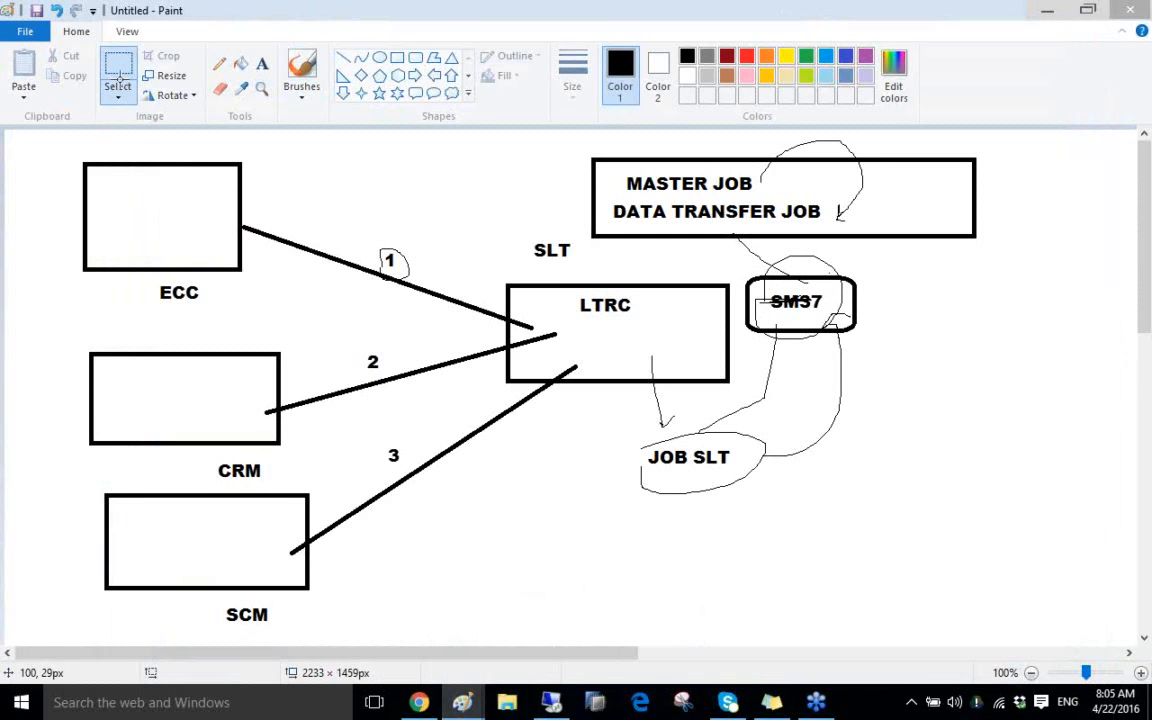
pyautogui.moveTo(38, 134)
pyautogui.mouseDown()
pyautogui.moveTo(588, 345)
pyautogui.moveTo(1140, 628)
pyautogui.mouseUp()
pyautogui.rightClick(736, 298)
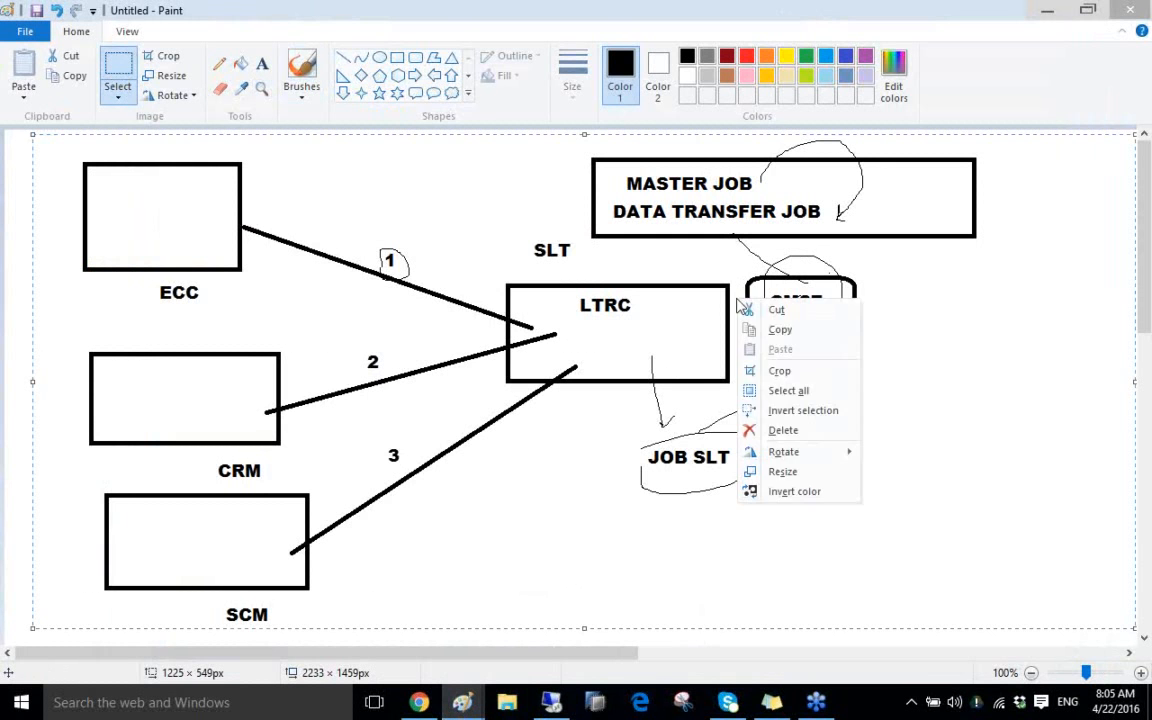
pyautogui.click(775, 306)
pyautogui.click(398, 58)
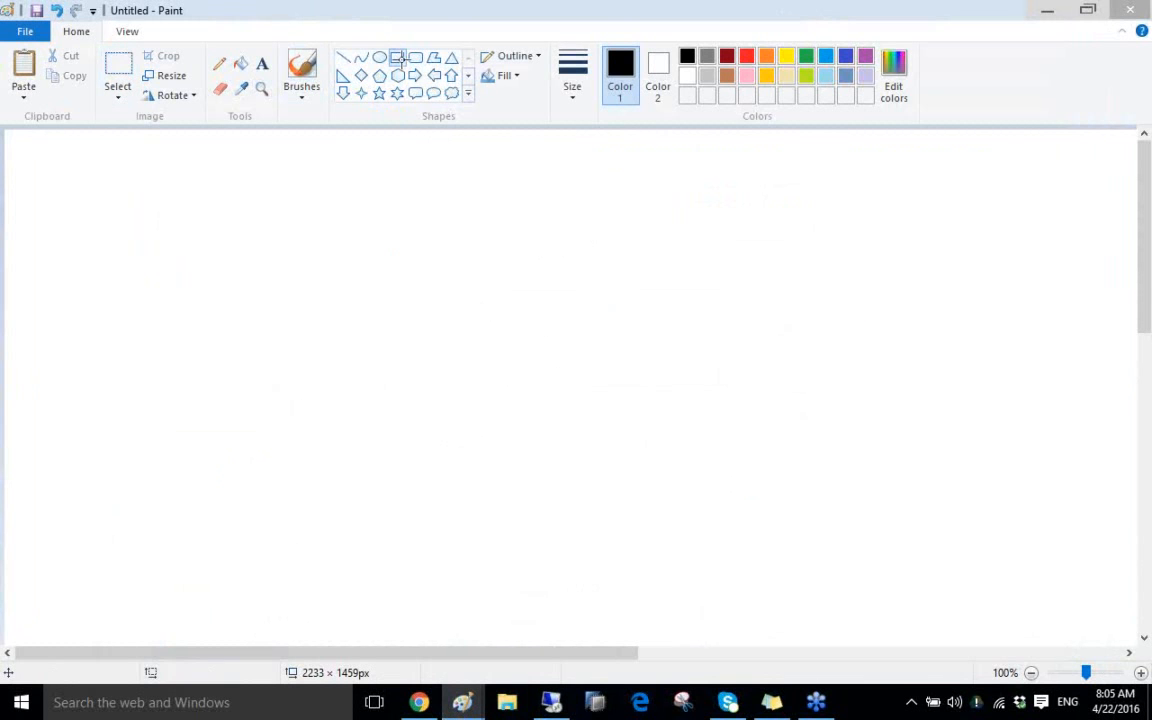
# Draw a tall box at the upper left and start a list inside with 1) LOAD
pyautogui.moveTo(51, 188)
pyautogui.mouseDown()
pyautogui.moveTo(280, 432)
pyautogui.moveTo(306, 476)
pyautogui.mouseUp()
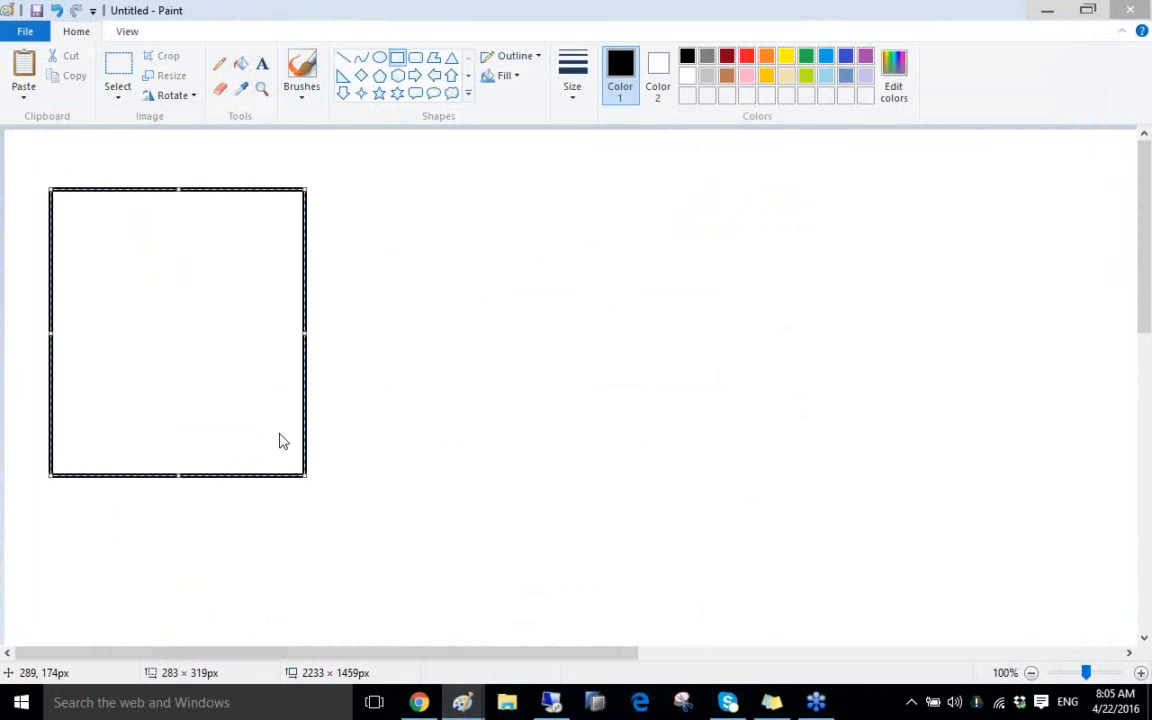
pyautogui.click(262, 63)
pyautogui.click(70, 235)
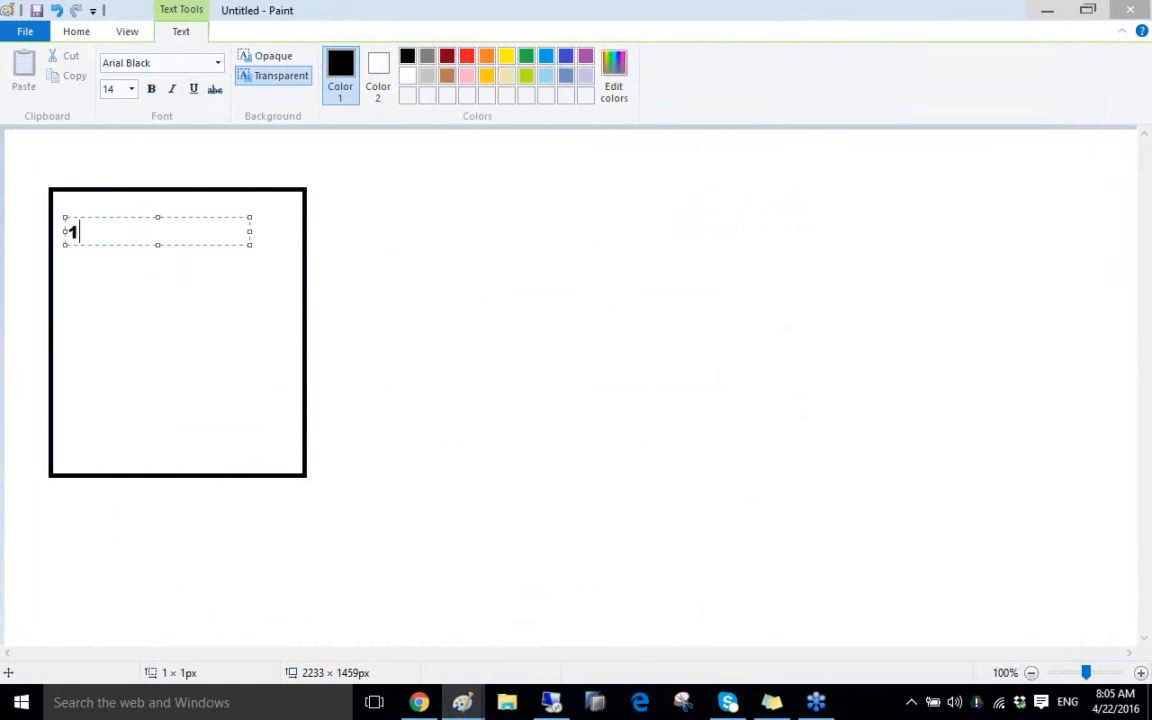
pyautogui.write('1) LOAD')
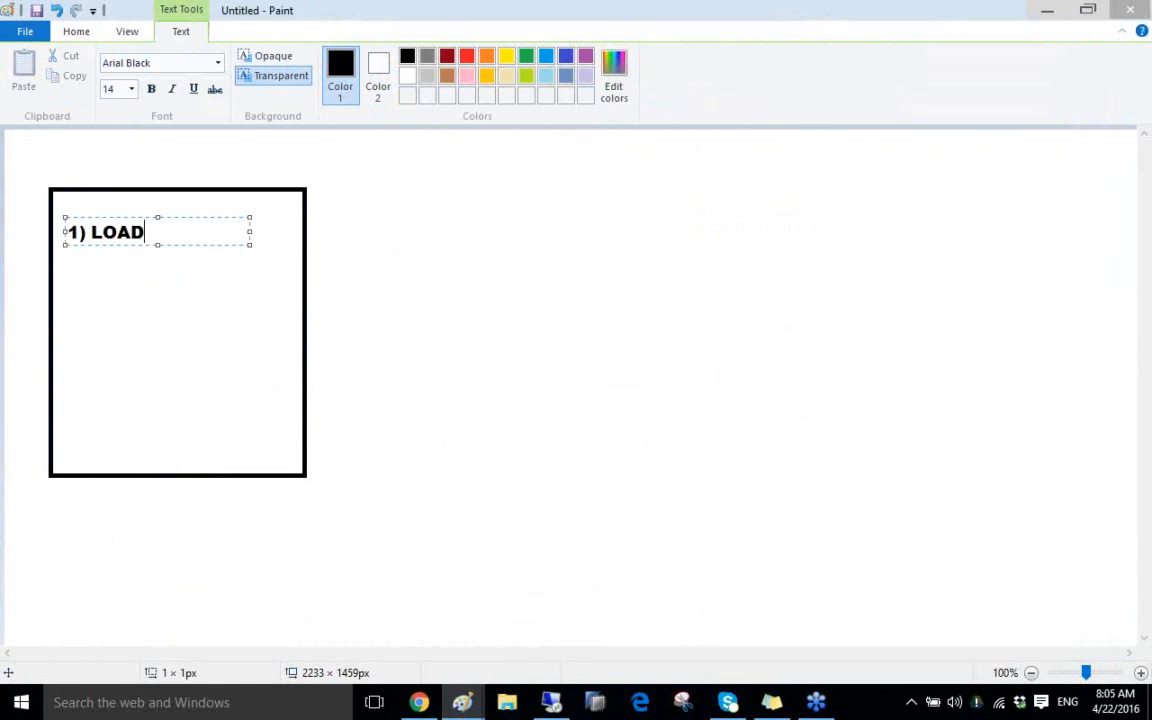
pyautogui.press('Return')
pyautogui.press('Return')
# Add the items 2) REPLICATE, 3) SUSPEND, 4) RESUME and 5) STOP below it
pyautogui.write('2) ')
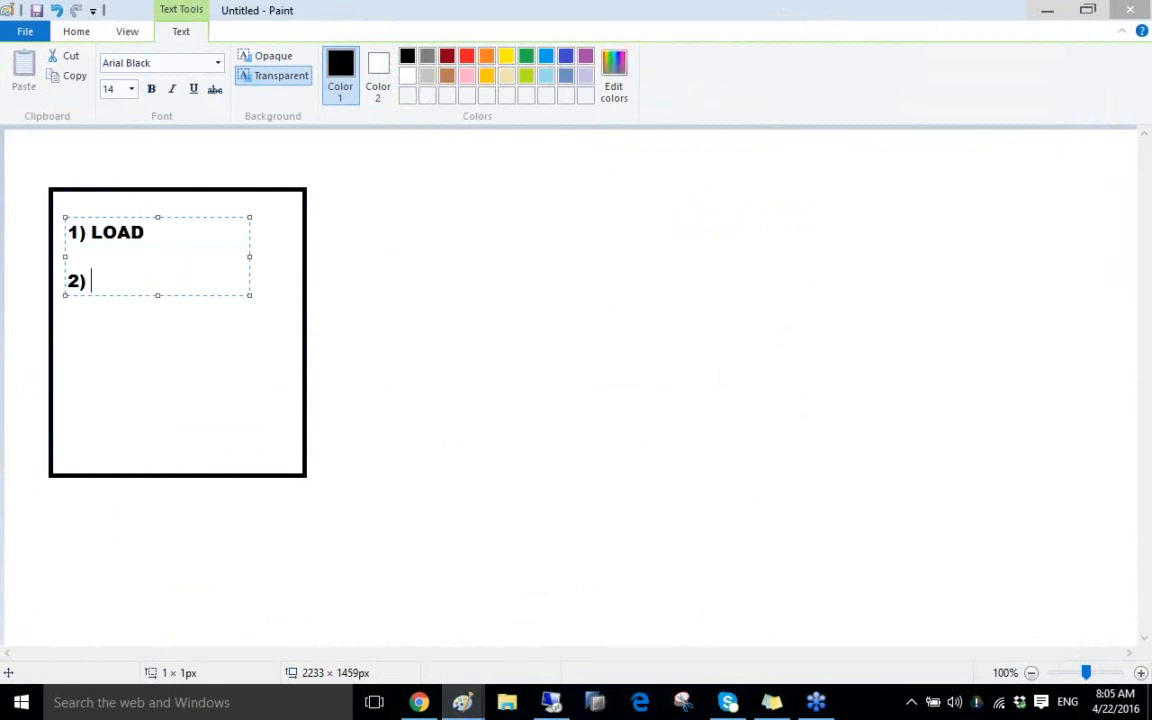
pyautogui.write('REPLICATE')
pyautogui.press('Return')
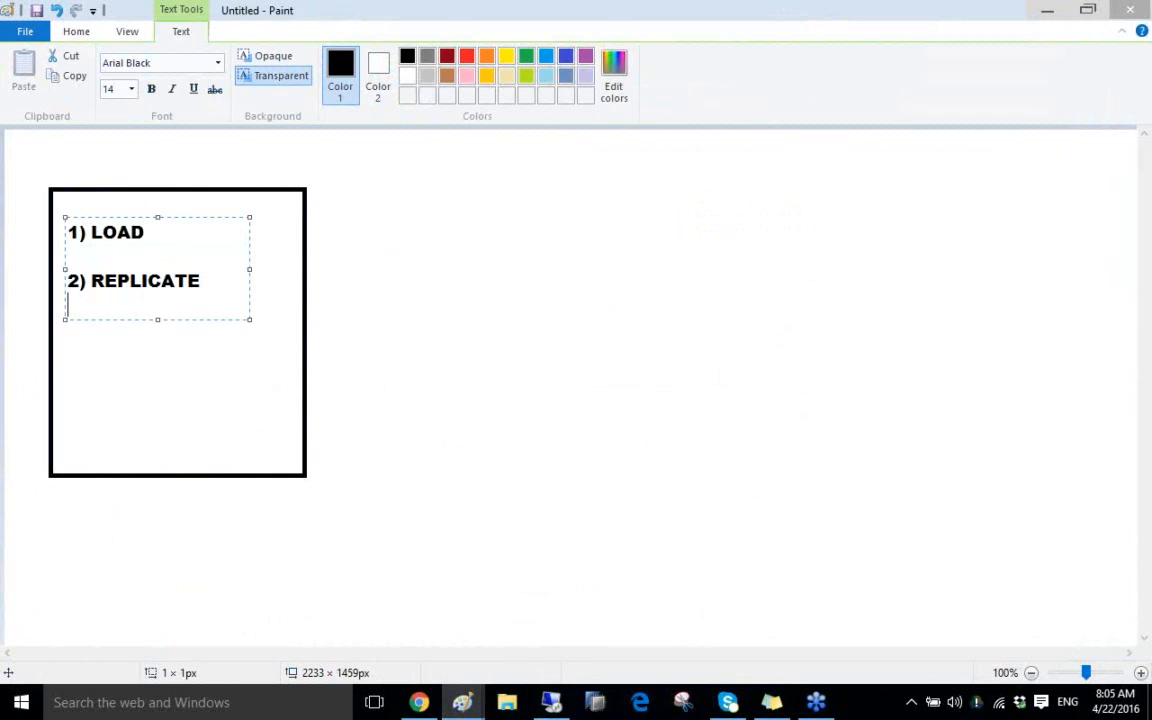
pyautogui.press('Return')
pyautogui.write('3) ')
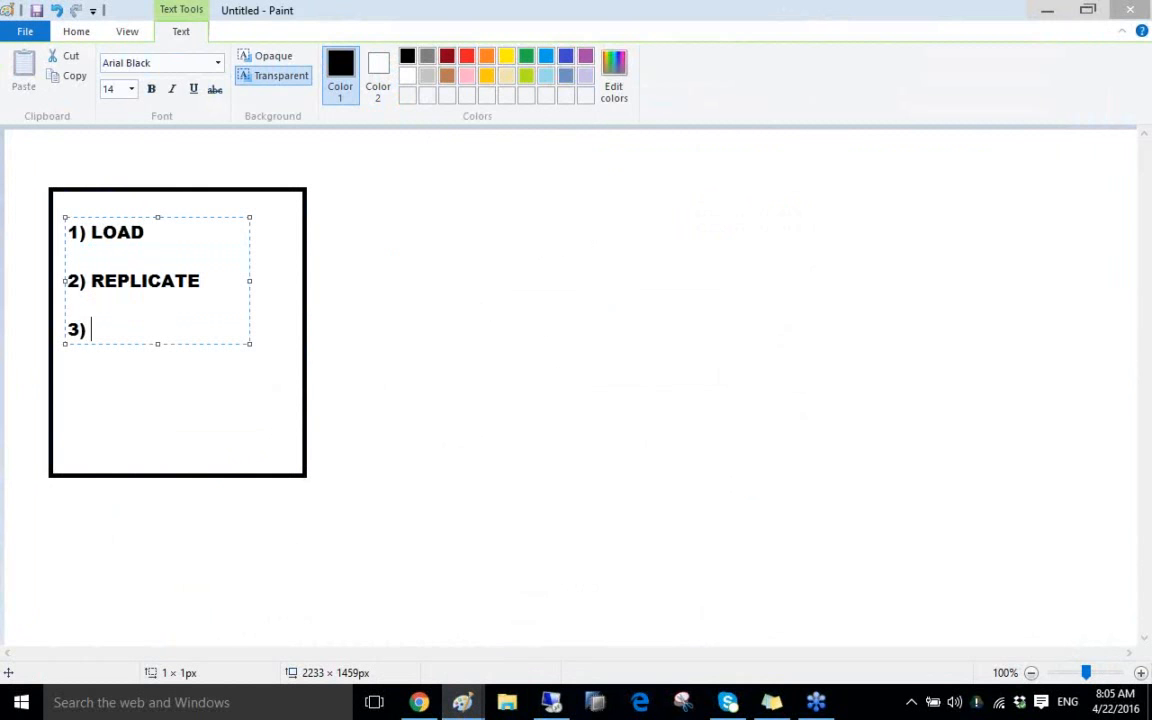
pyautogui.write('SUSPEND')
pyautogui.press('Return')
pyautogui.press('Return')
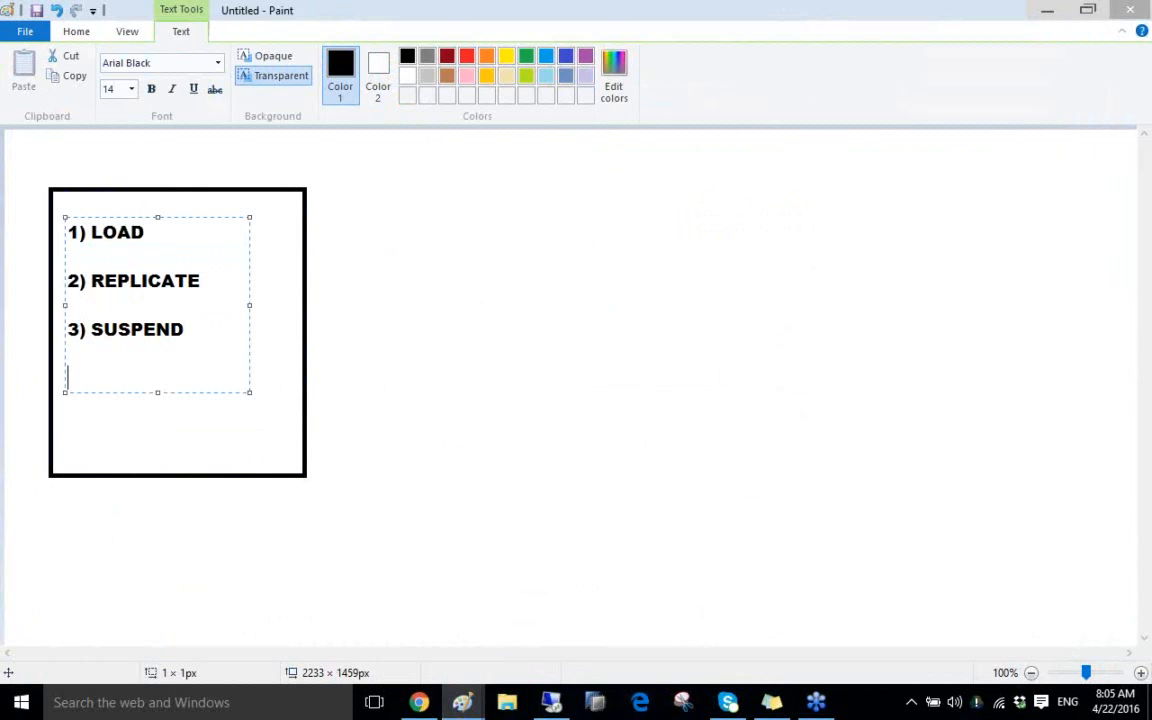
pyautogui.write('4 ) RESUME')
pyautogui.press('Return')
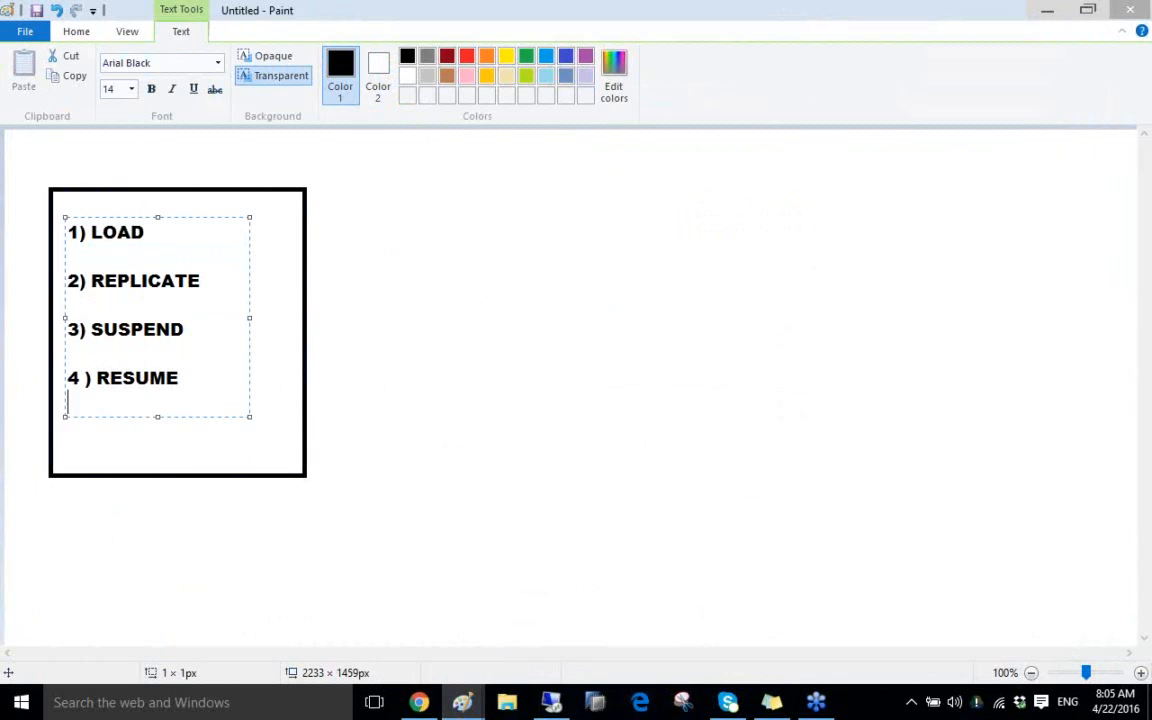
pyautogui.press('Return')
pyautogui.press('Return')
pyautogui.write('5) ')
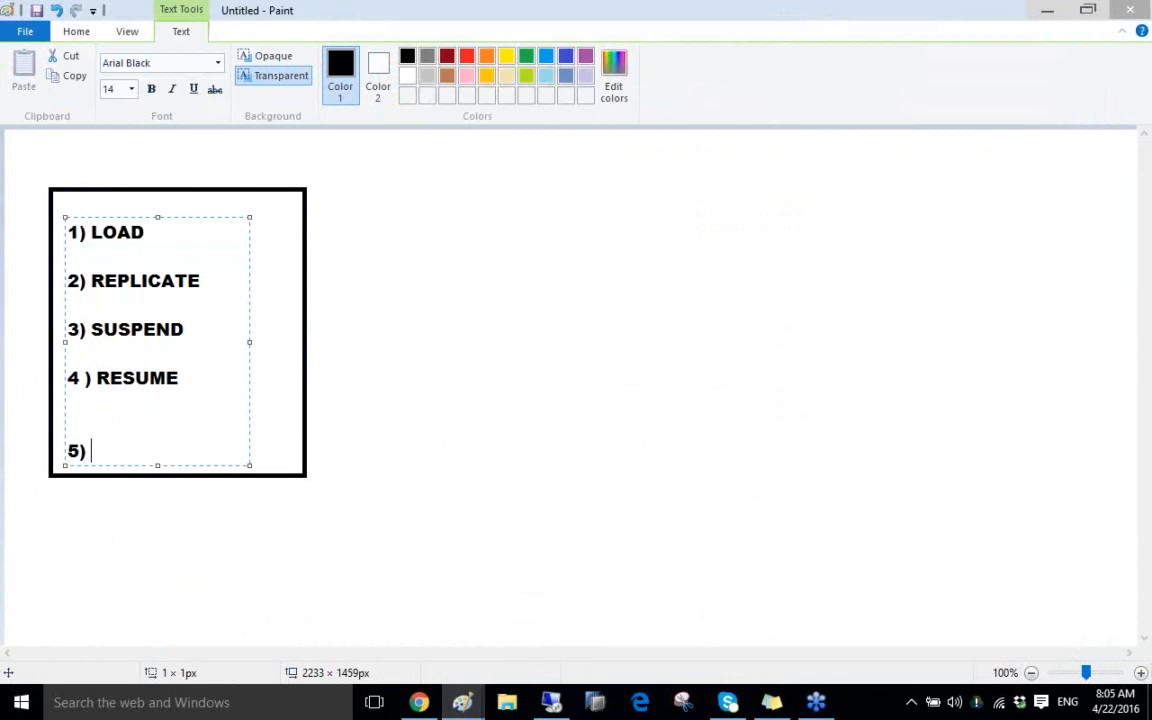
pyautogui.write('STOP')
pyautogui.click(460, 226)
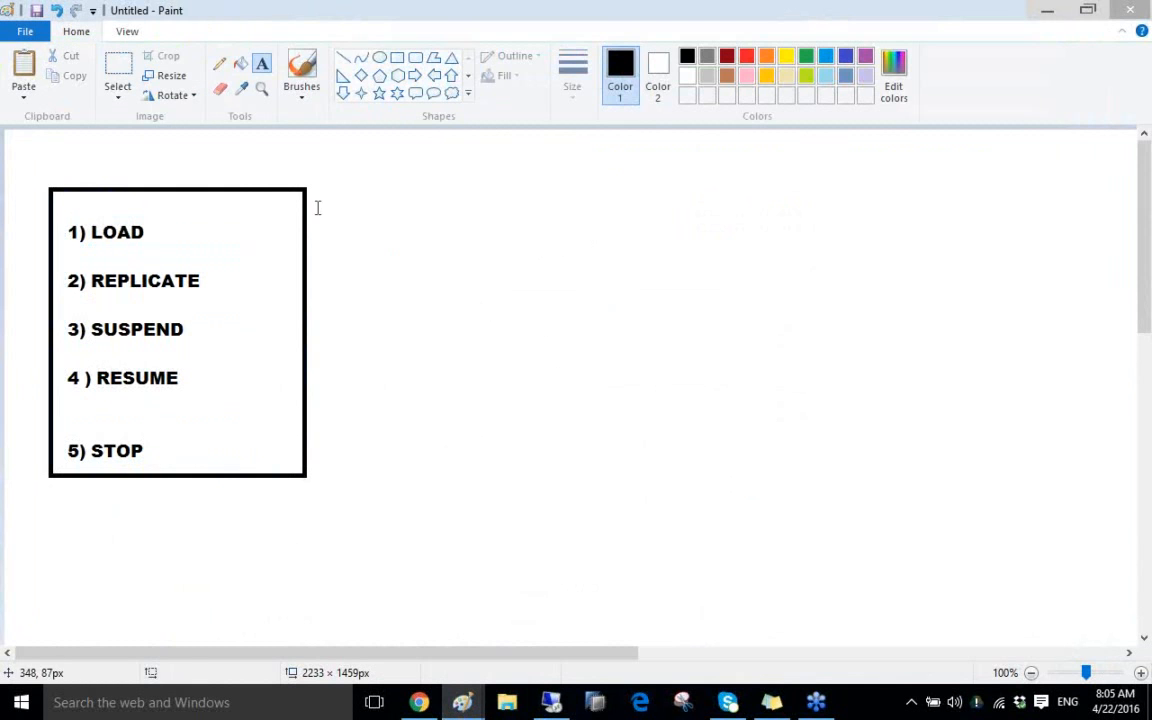
# Outline 1) LOAD in its own box and draw a square labelled SS right of the list
pyautogui.click(397, 58)
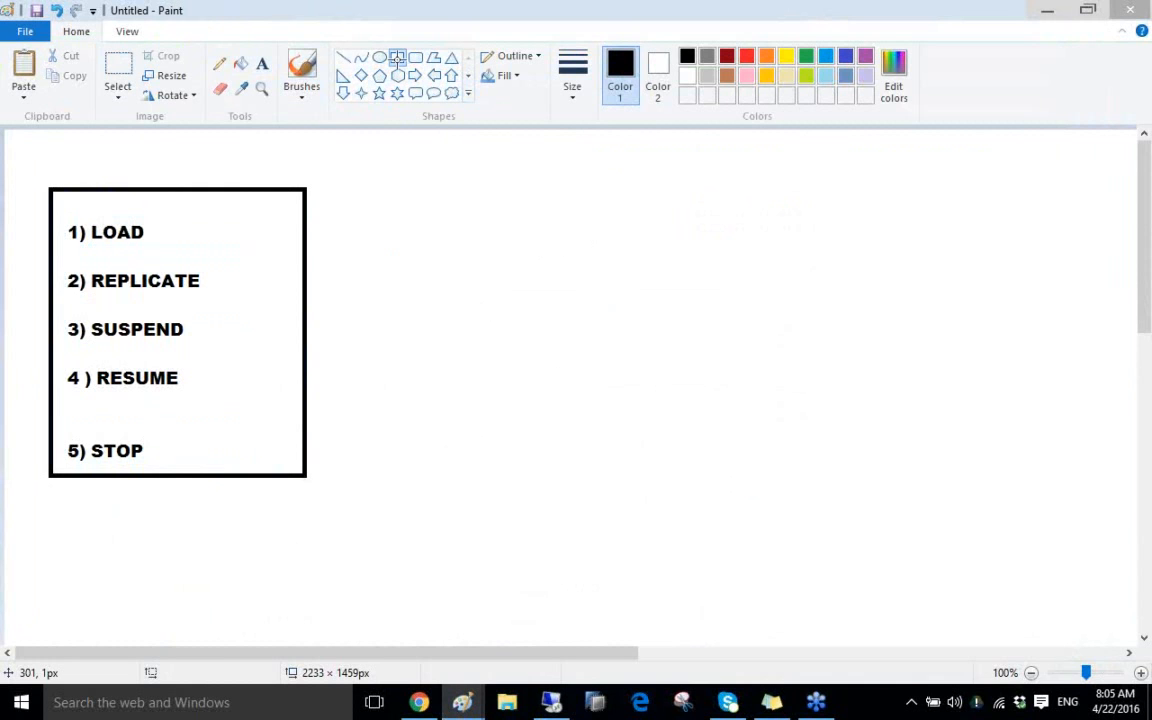
pyautogui.moveTo(56, 216); pyautogui.dragTo(175, 247)
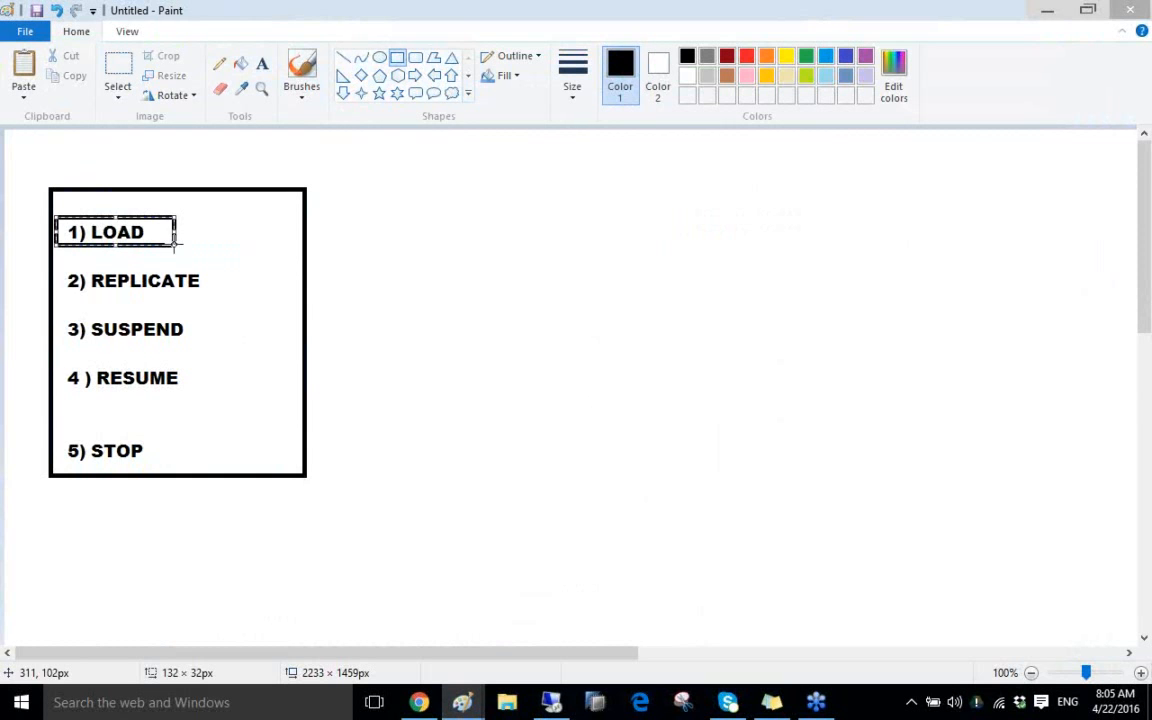
pyautogui.click(397, 57)
pyautogui.moveTo(378, 268); pyautogui.dragTo(552, 433)
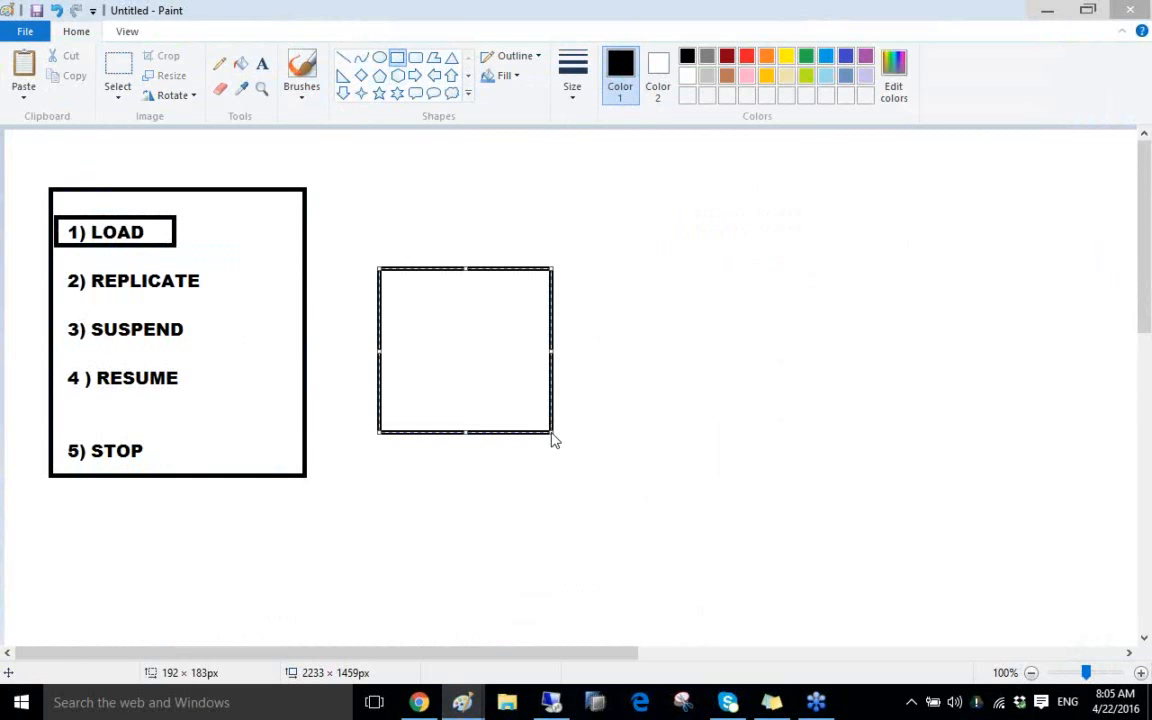
pyautogui.click(260, 65)
pyautogui.click(451, 245)
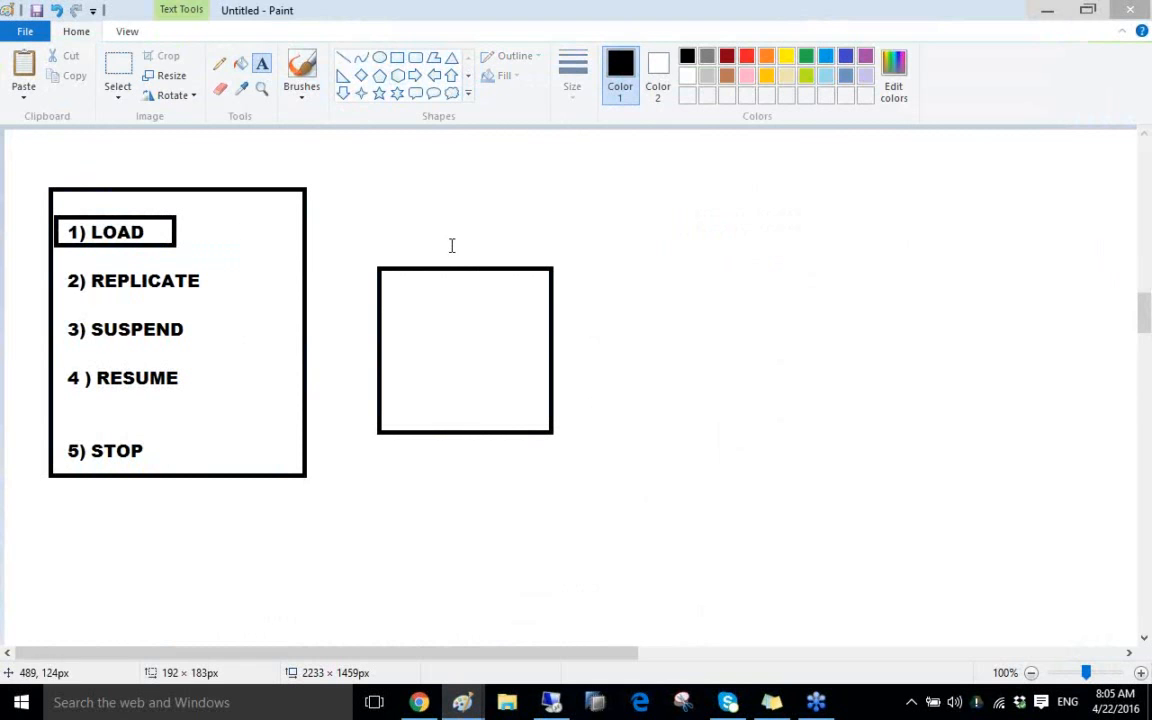
pyautogui.write('SS')
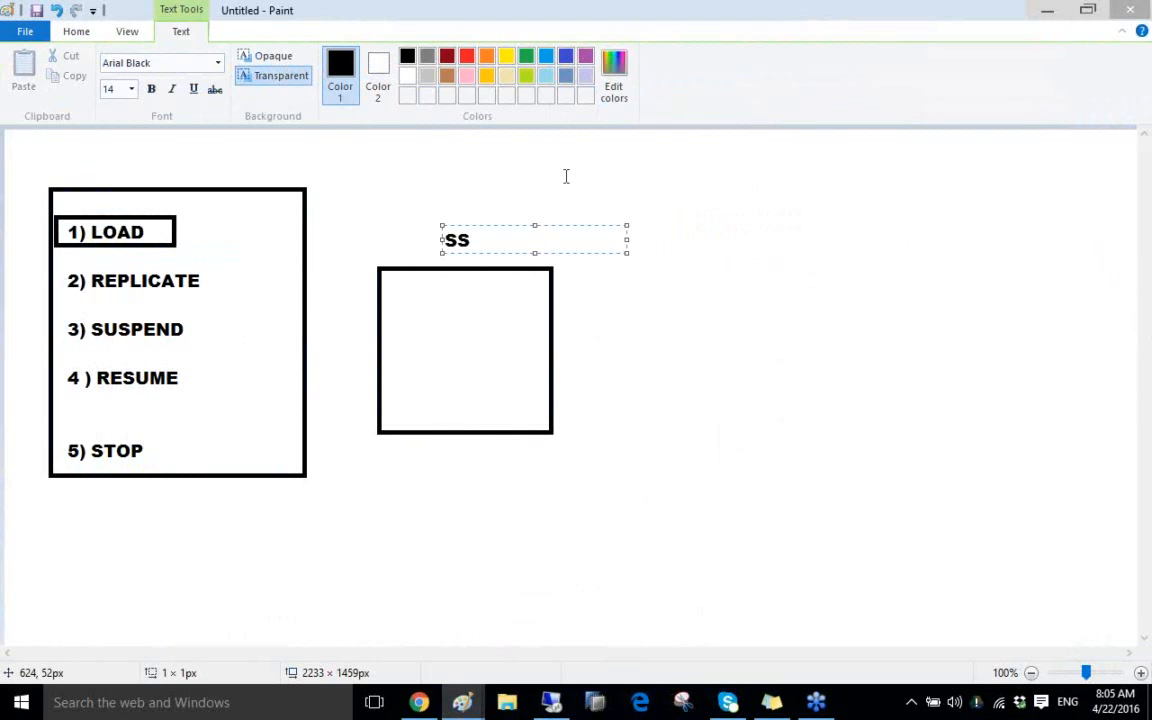
pyautogui.click(657, 268)
# Draw a second square further right and label it SLT
pyautogui.click(397, 58)
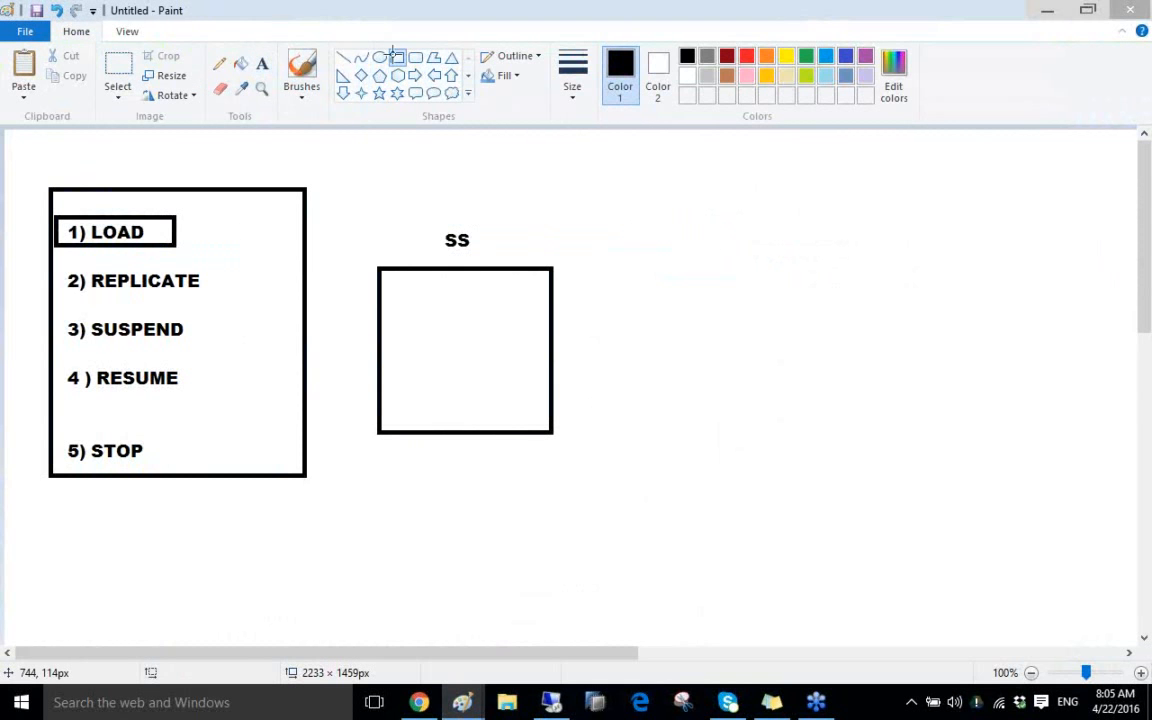
pyautogui.moveTo(677, 260); pyautogui.dragTo(845, 431)
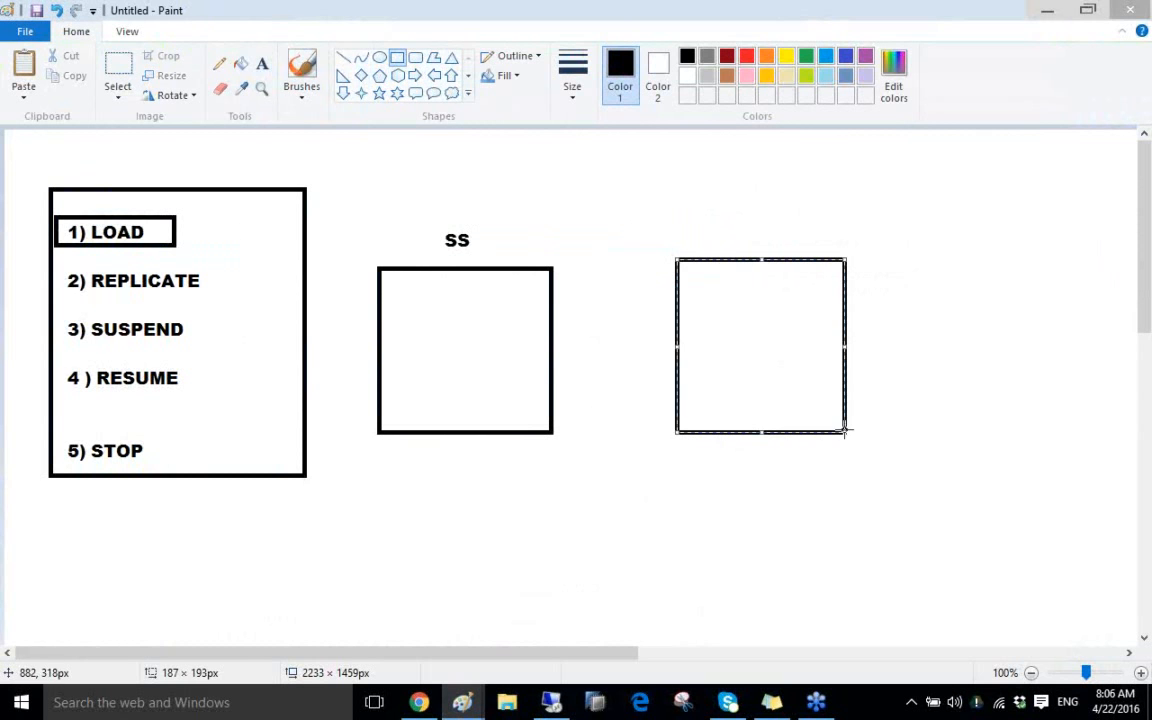
pyautogui.click(265, 66)
pyautogui.click(702, 233)
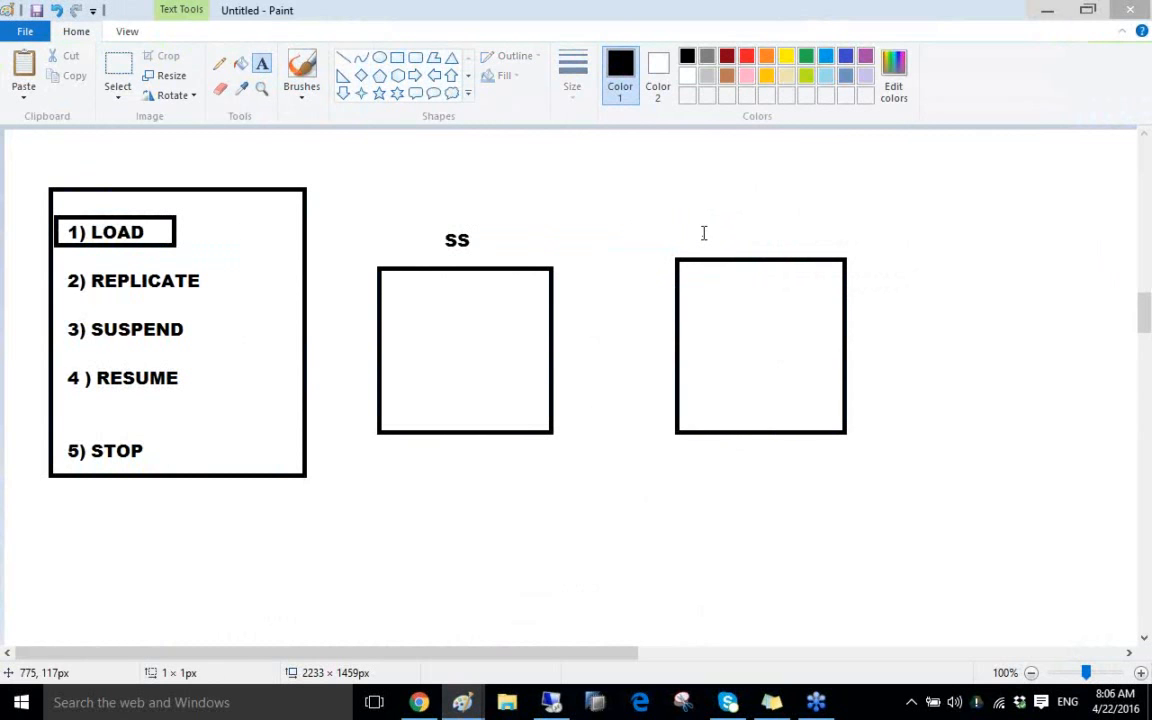
pyautogui.write('SLT')
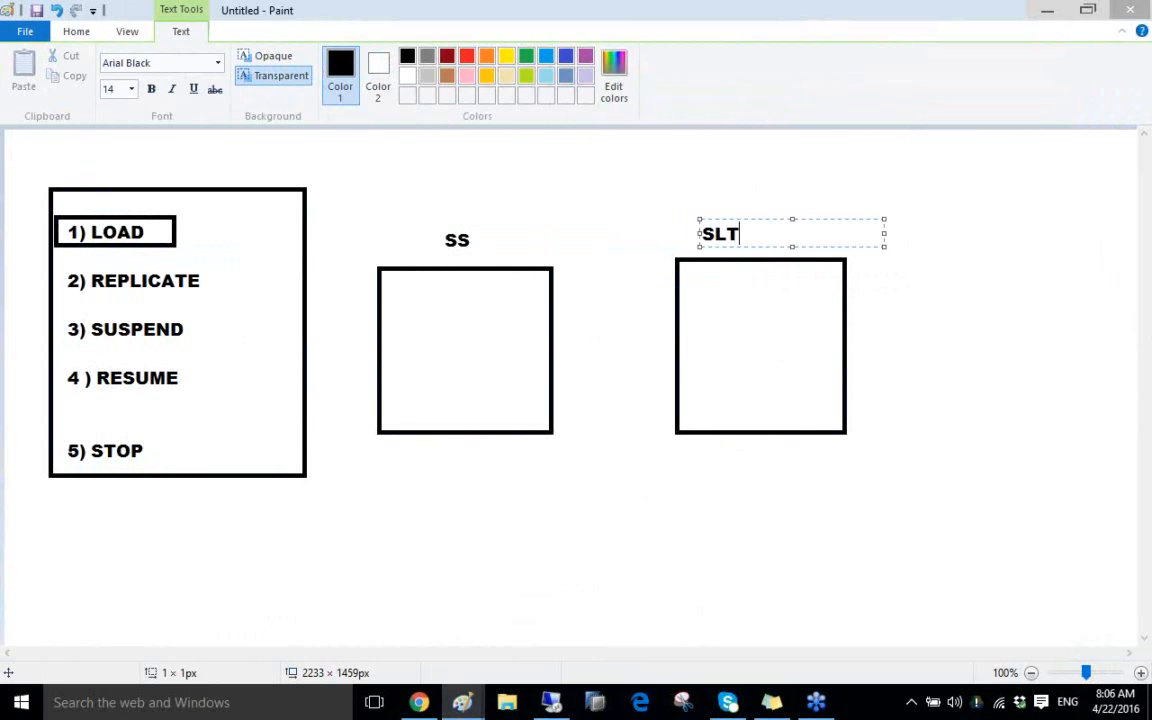
pyautogui.click(838, 180)
pyautogui.click(838, 180)
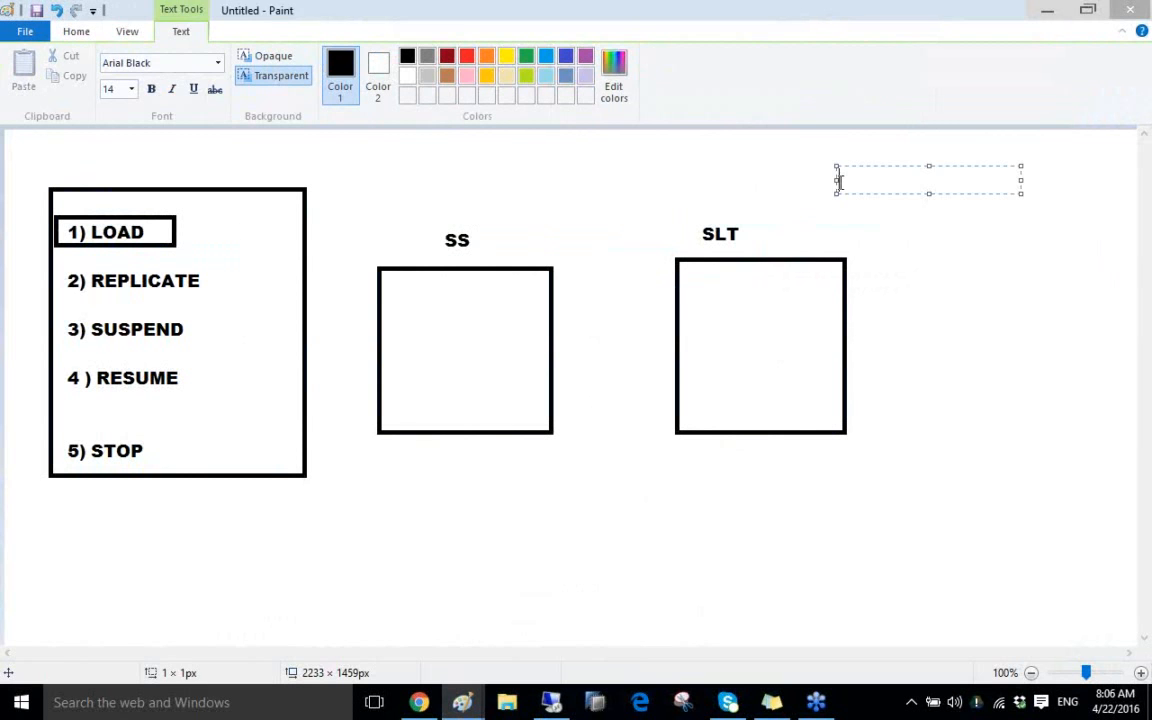
pyautogui.click(548, 213)
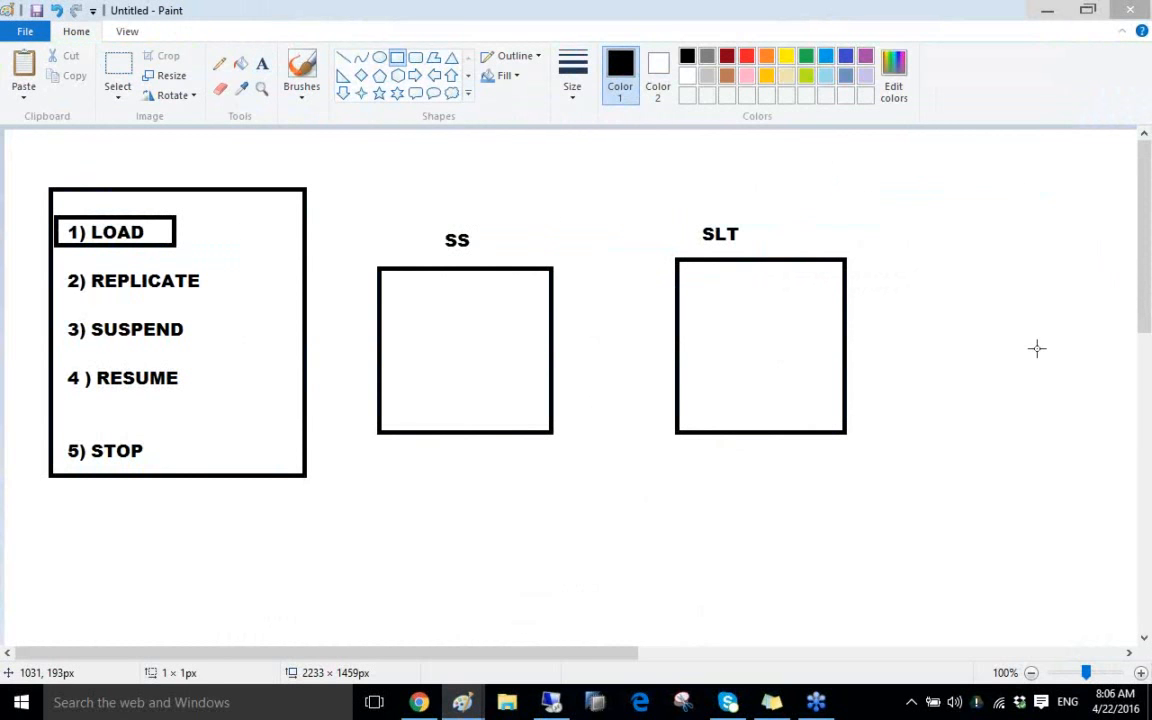
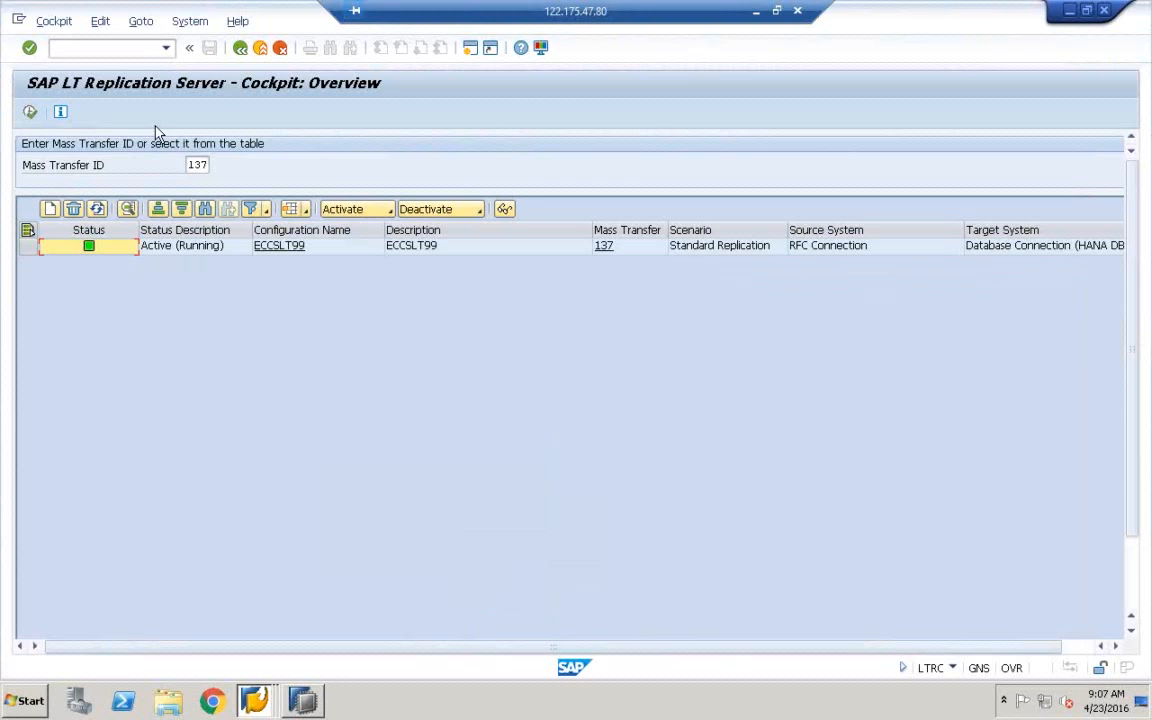
# Open a second session in SE11 and enter ZCE1COPATABLE as the database table
pyautogui.click(18, 22)
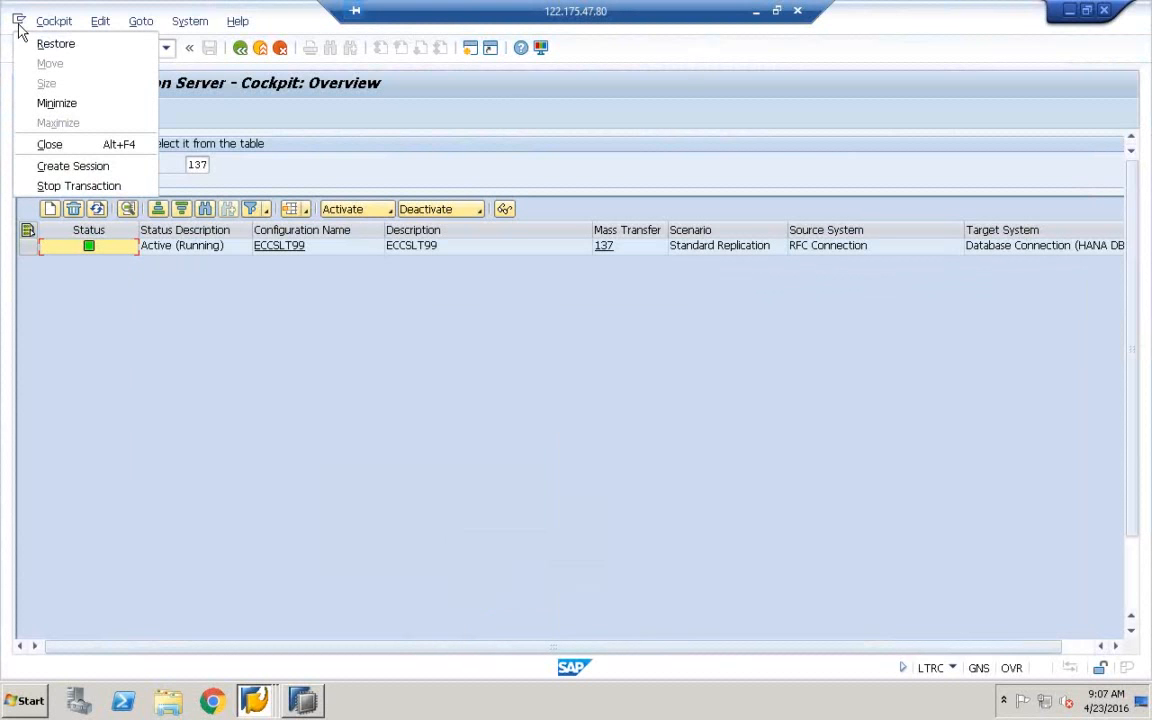
pyautogui.click(72, 170)
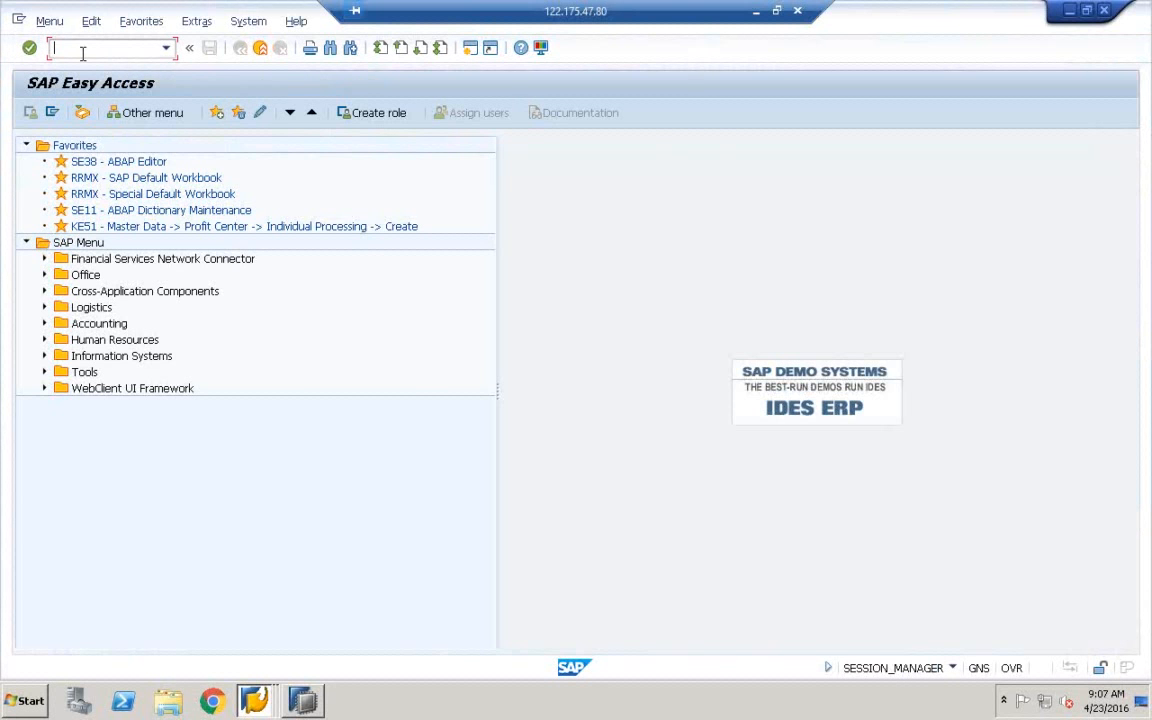
pyautogui.write('SE11')
pyautogui.press('Return')
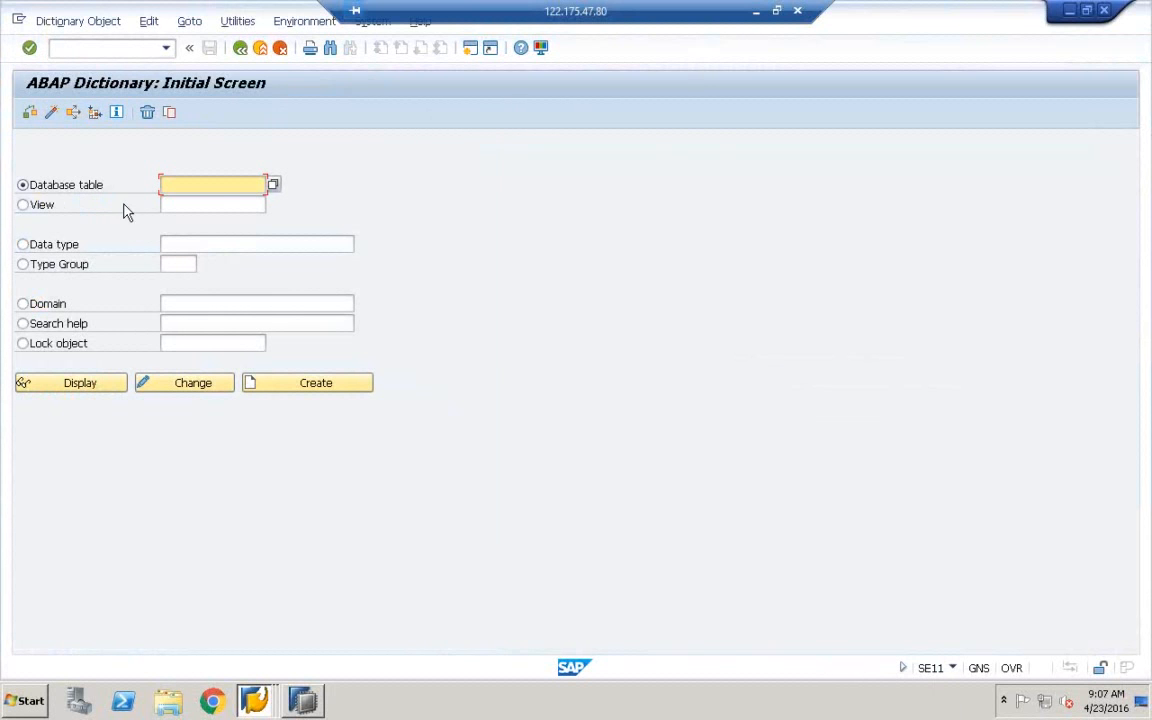
pyautogui.write('z')
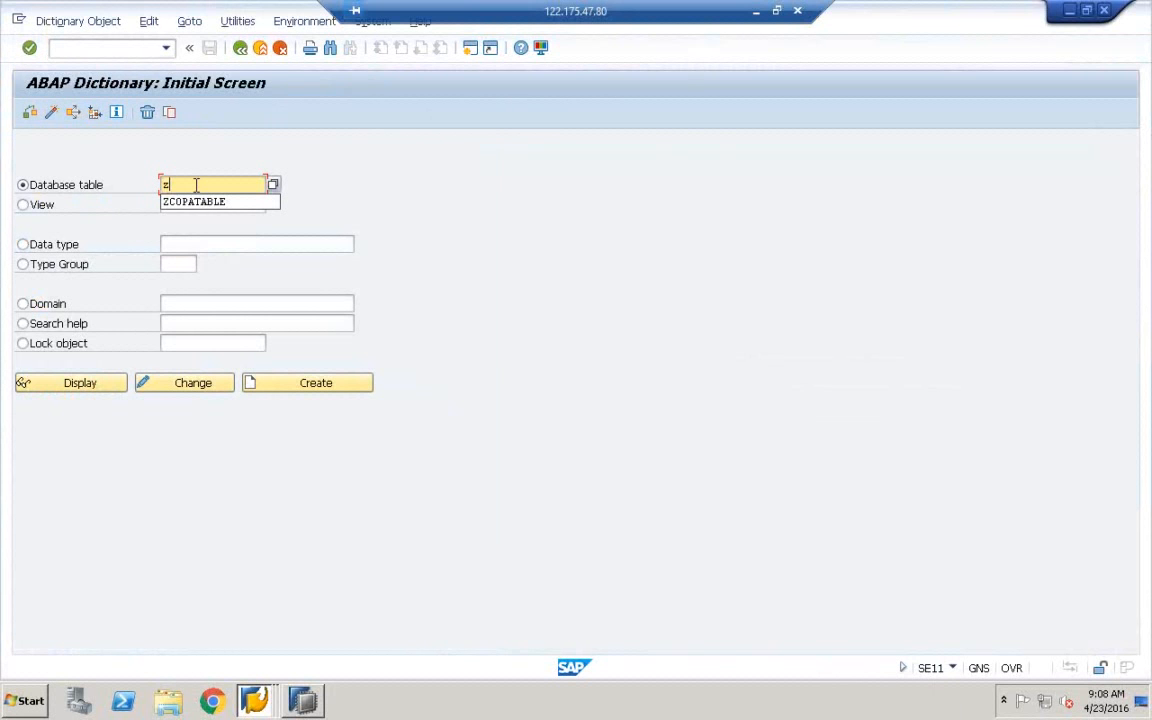
pyautogui.press('BackSpace')
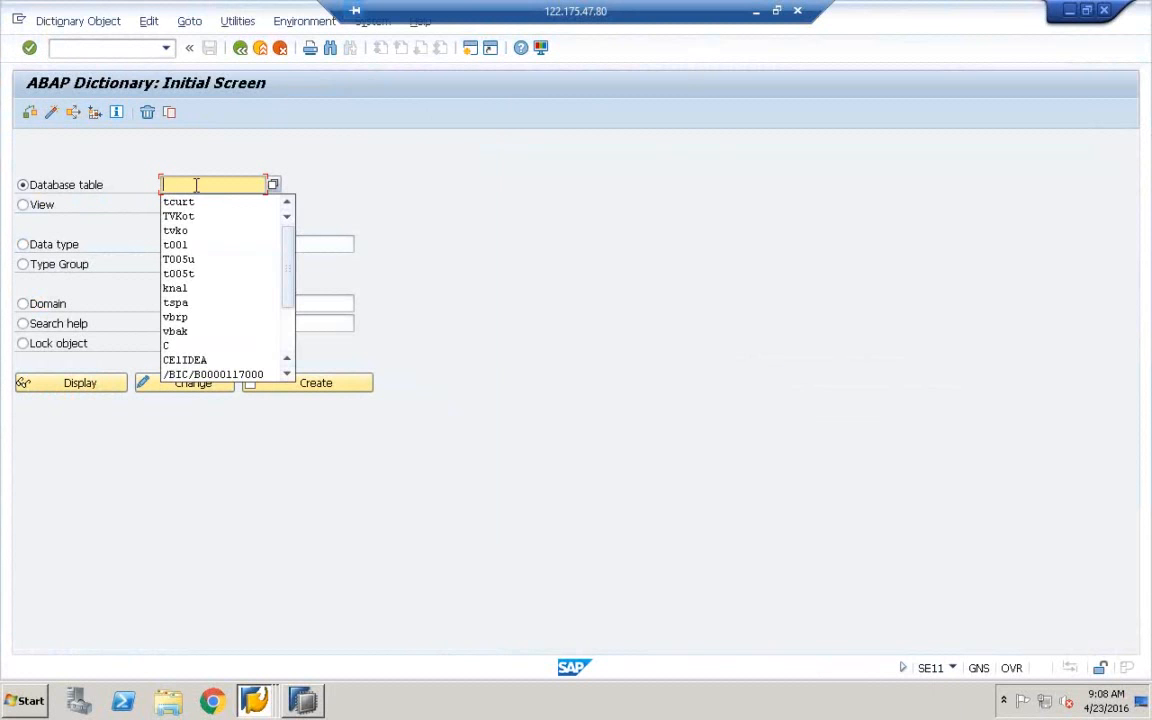
pyautogui.write('zce1')
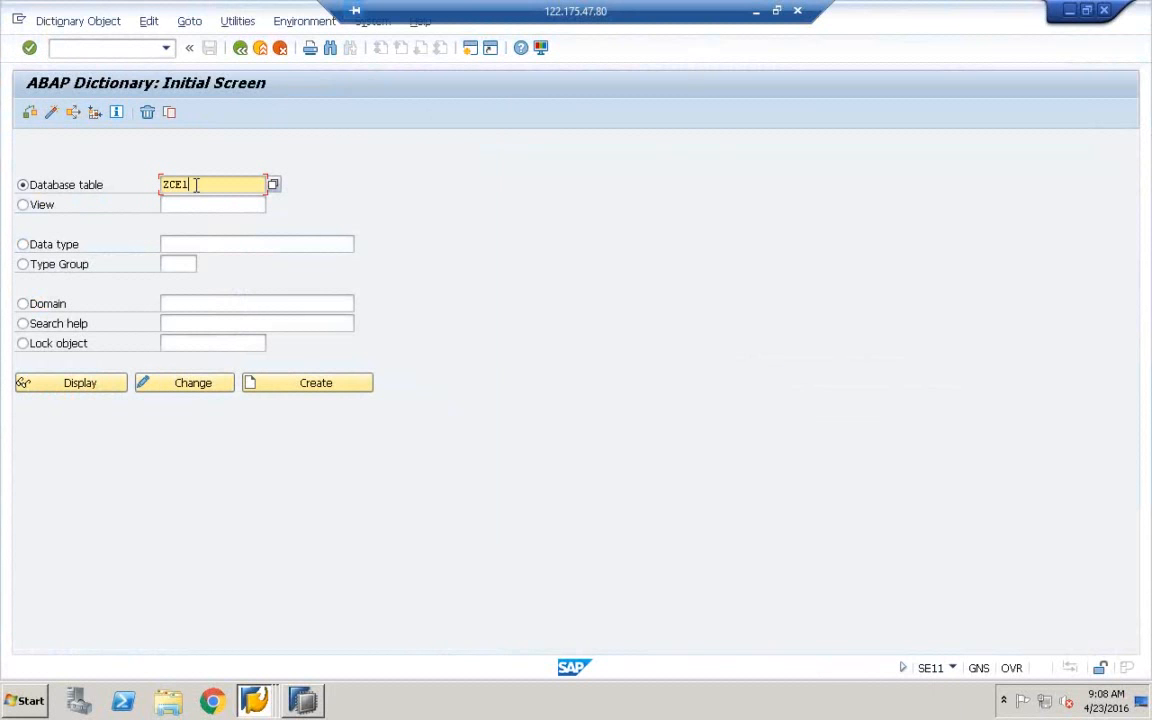
pyautogui.write('copatable')
# Create table ZCE1COPATABLE with the short description ZCE1COPATABLE
pyautogui.click(322, 390)
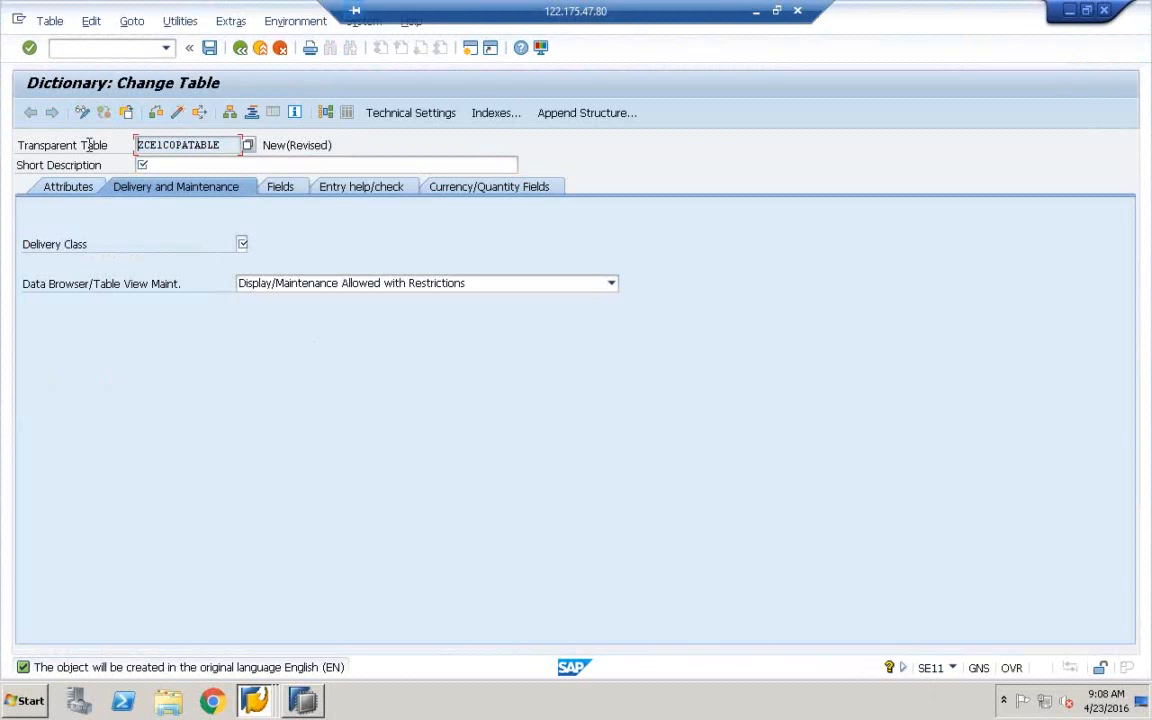
pyautogui.press('Tab')
pyautogui.write('ZCE1COPATABLE')
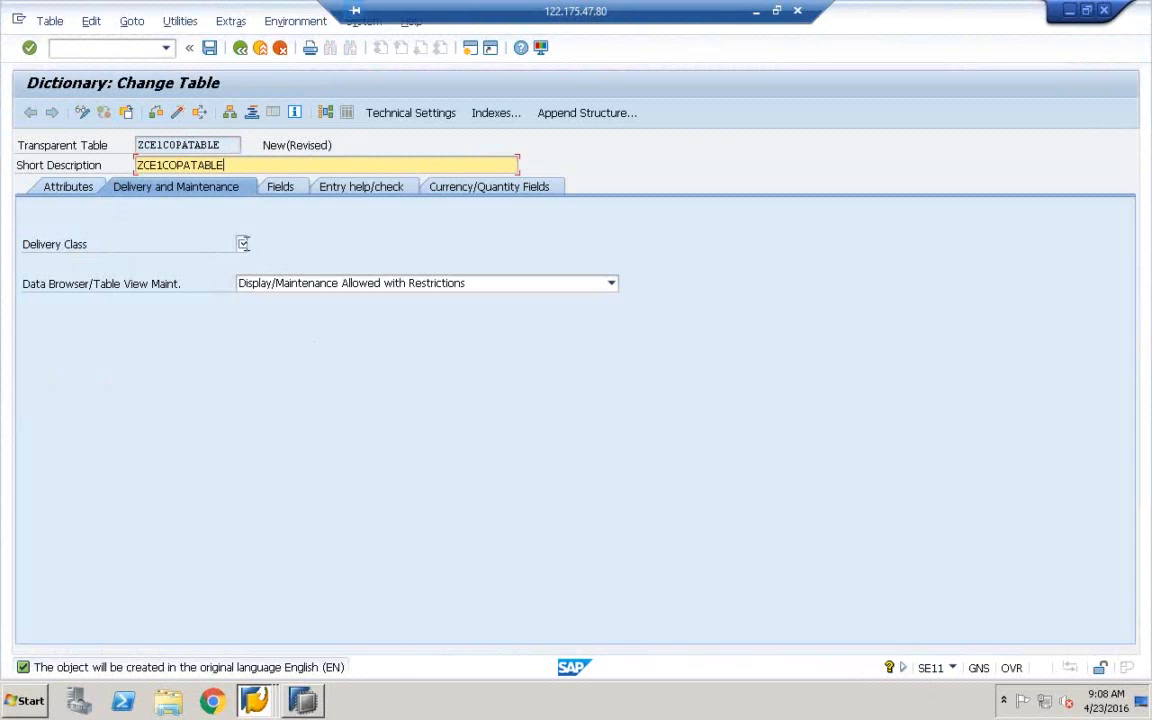
# Set delivery class A (application table) and Data Browser Display/Maintenance Allowed
pyautogui.click(242, 244)
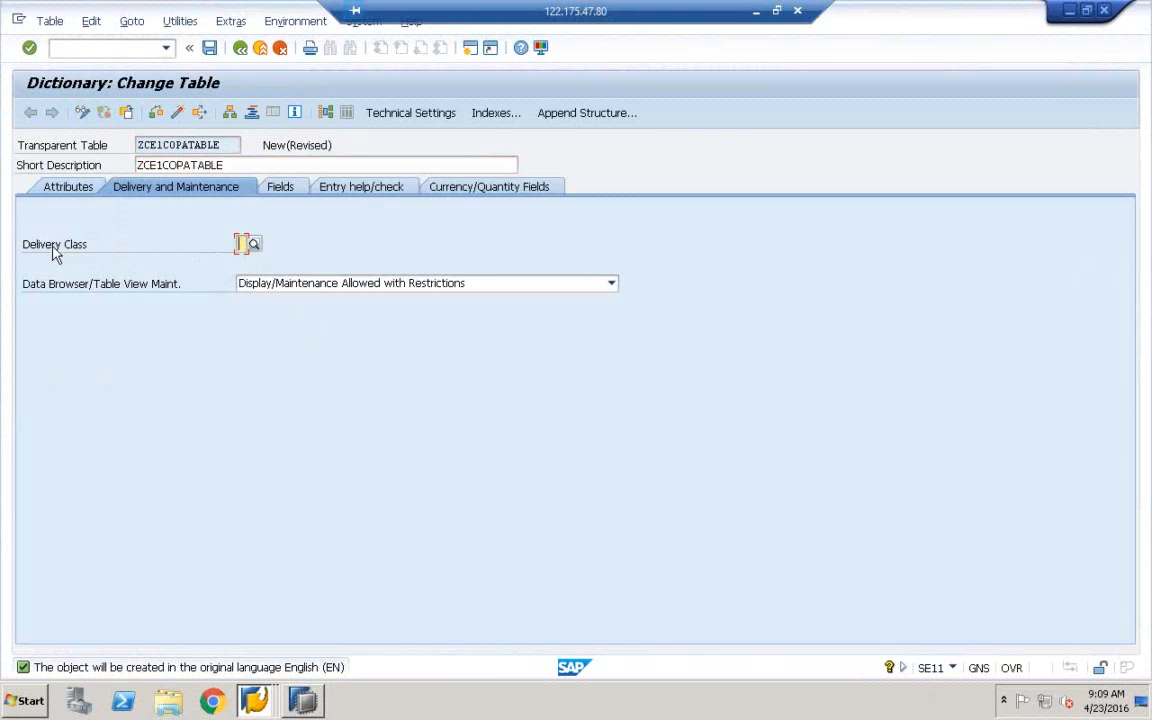
pyautogui.click(254, 244)
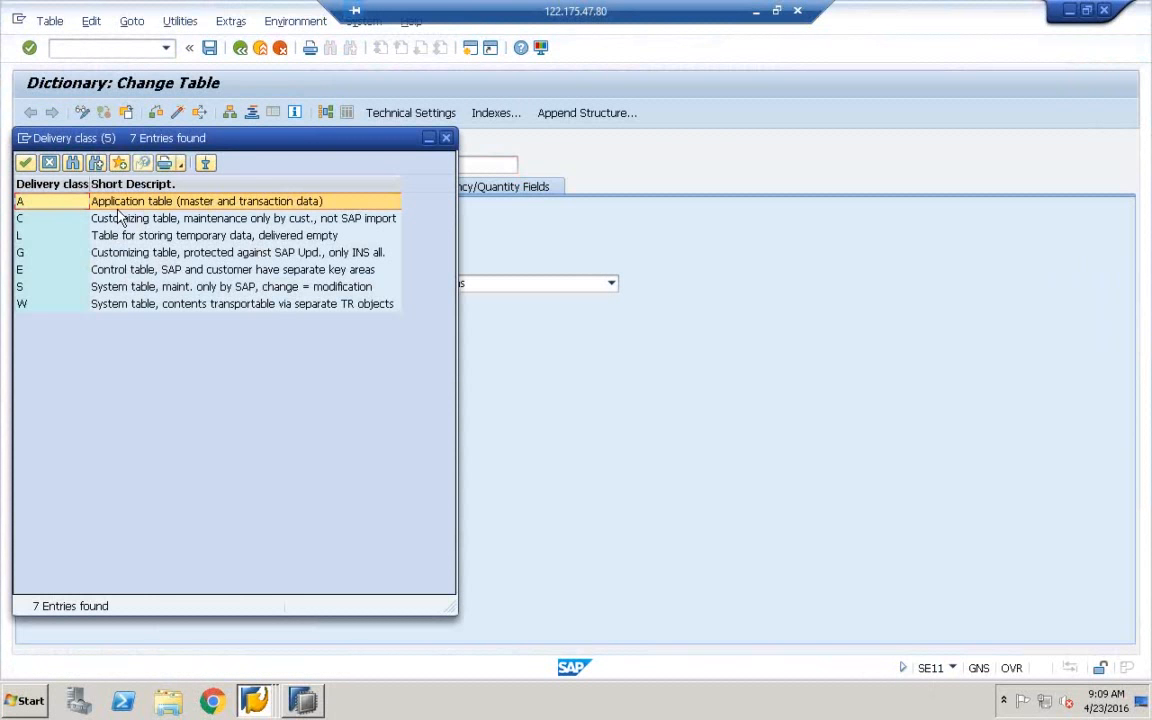
pyautogui.doubleClick(248, 205)
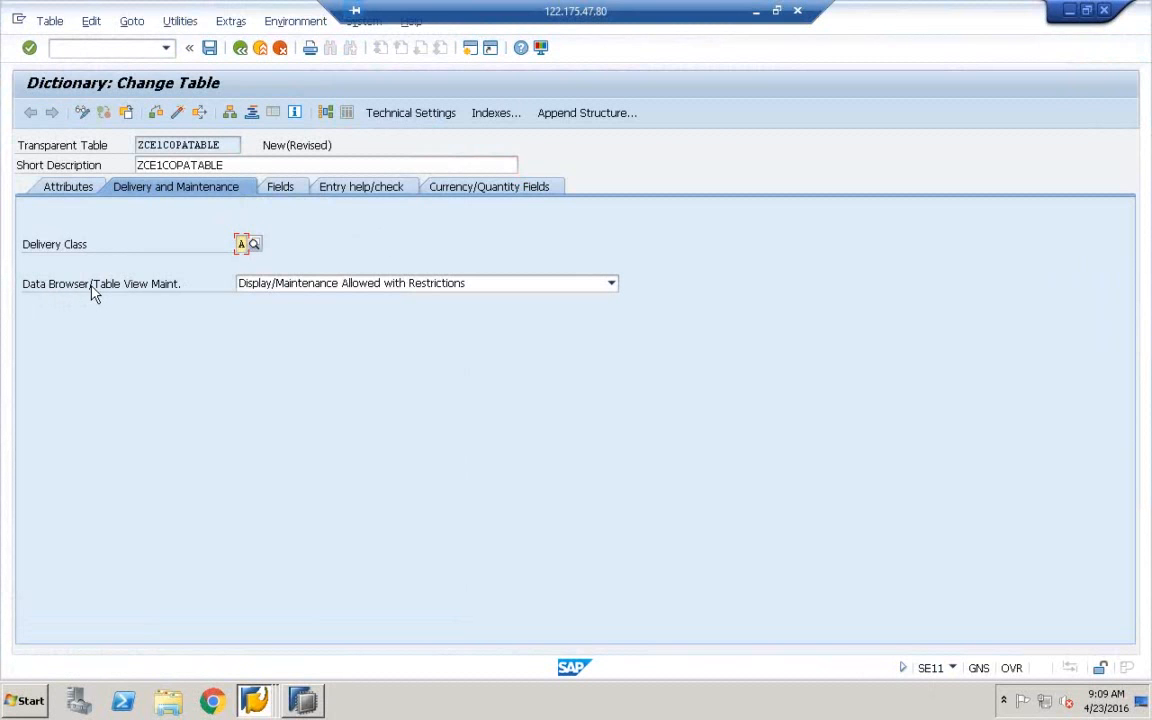
pyautogui.click(283, 286)
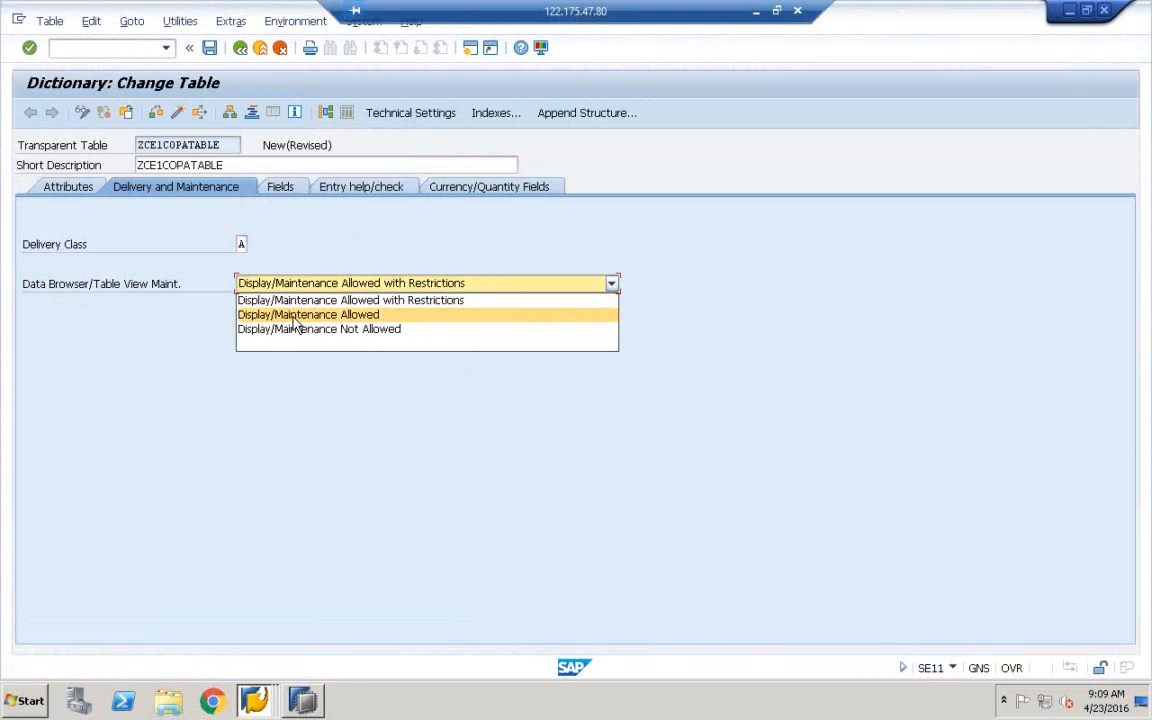
pyautogui.click(296, 315)
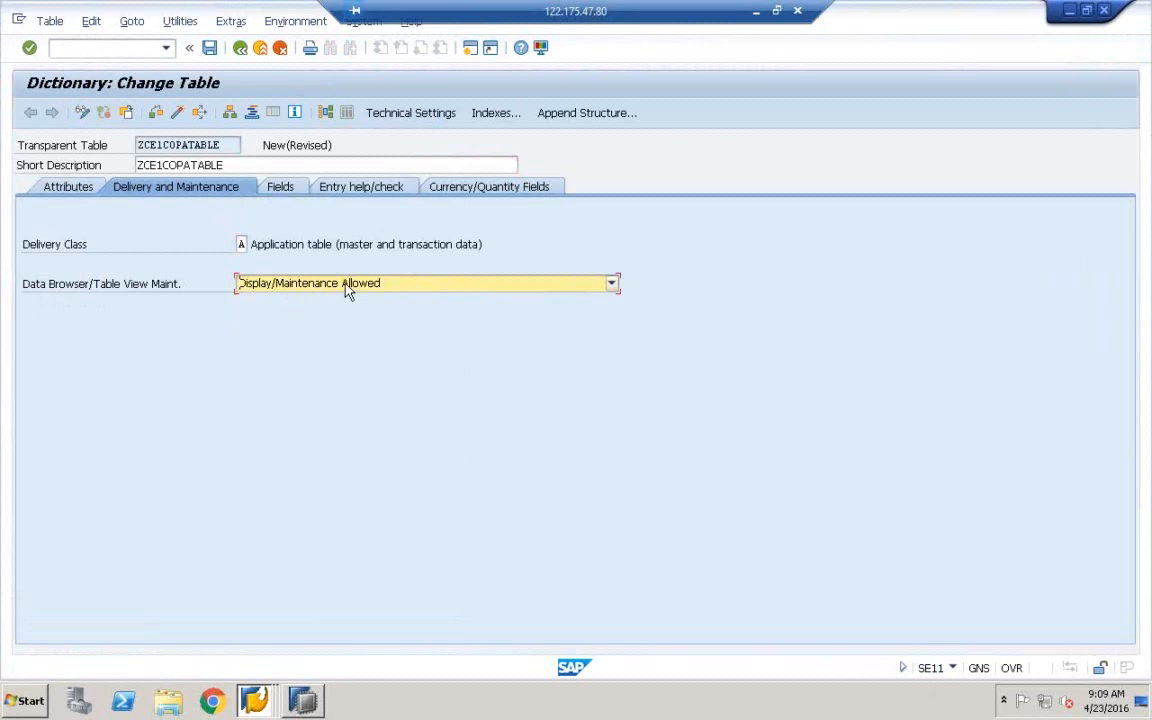
pyautogui.click(283, 188)
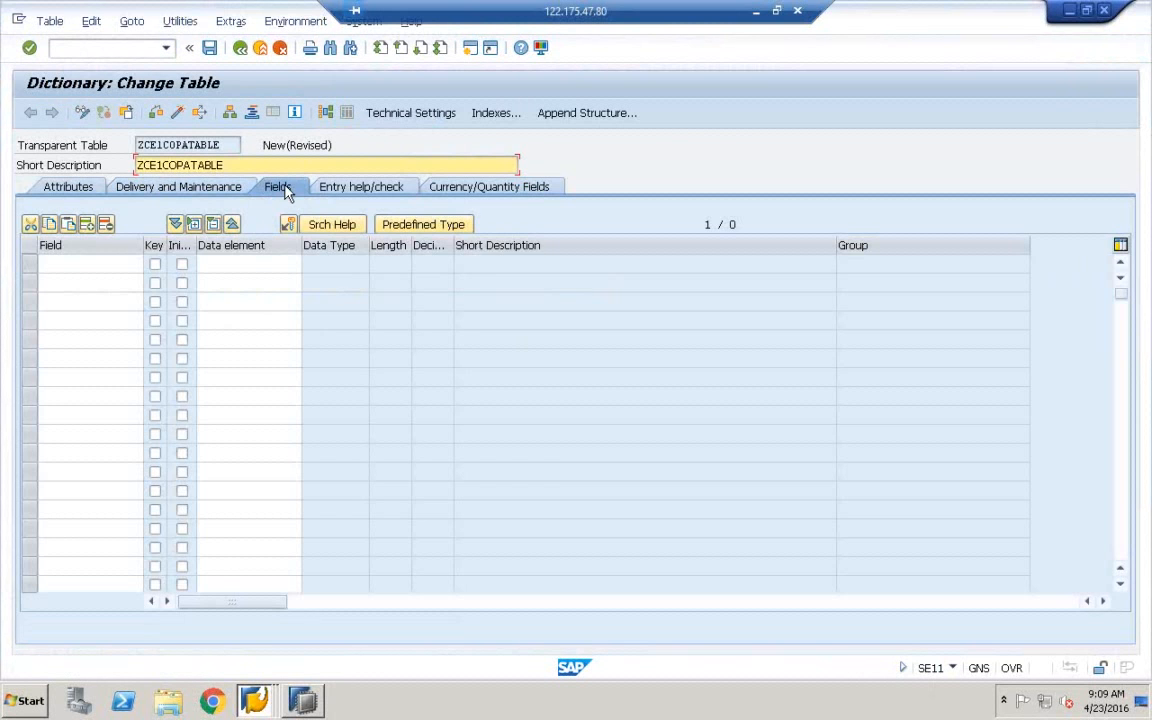
# Enter the field names ZBUKRS, ZVKORG, ZVV010 and ZVV070
pyautogui.click(90, 263)
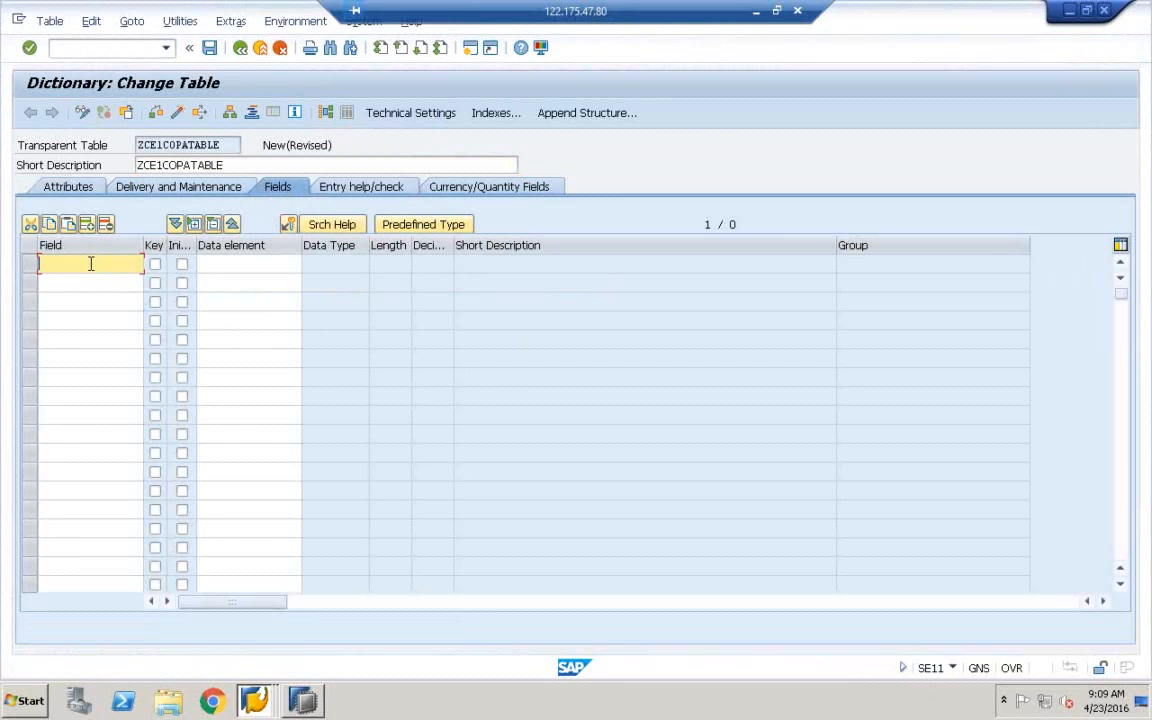
pyautogui.write('Z')
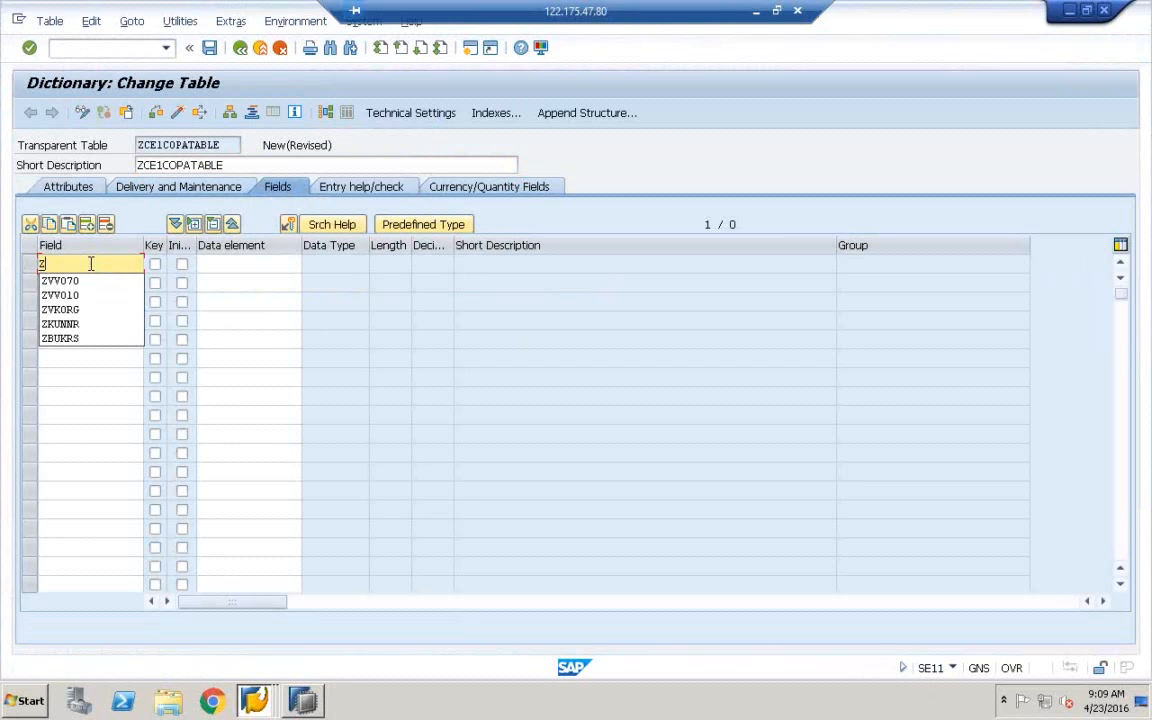
pyautogui.write('BUKRS')
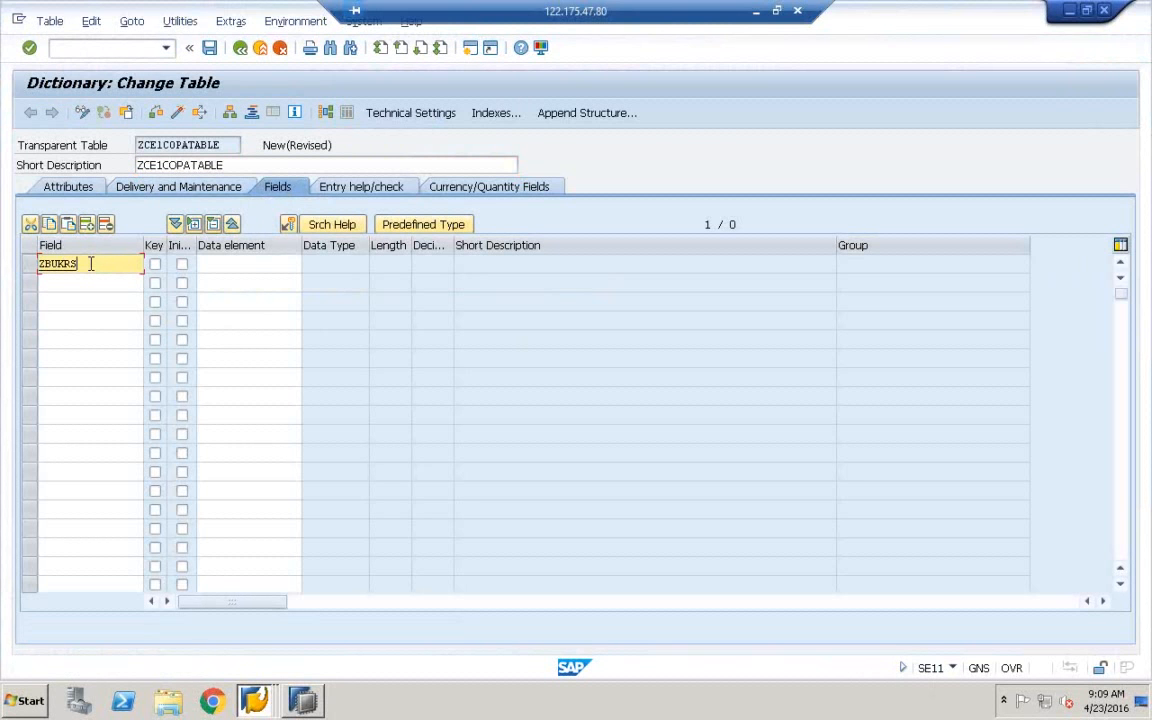
pyautogui.click(80, 284)
pyautogui.write('Z')
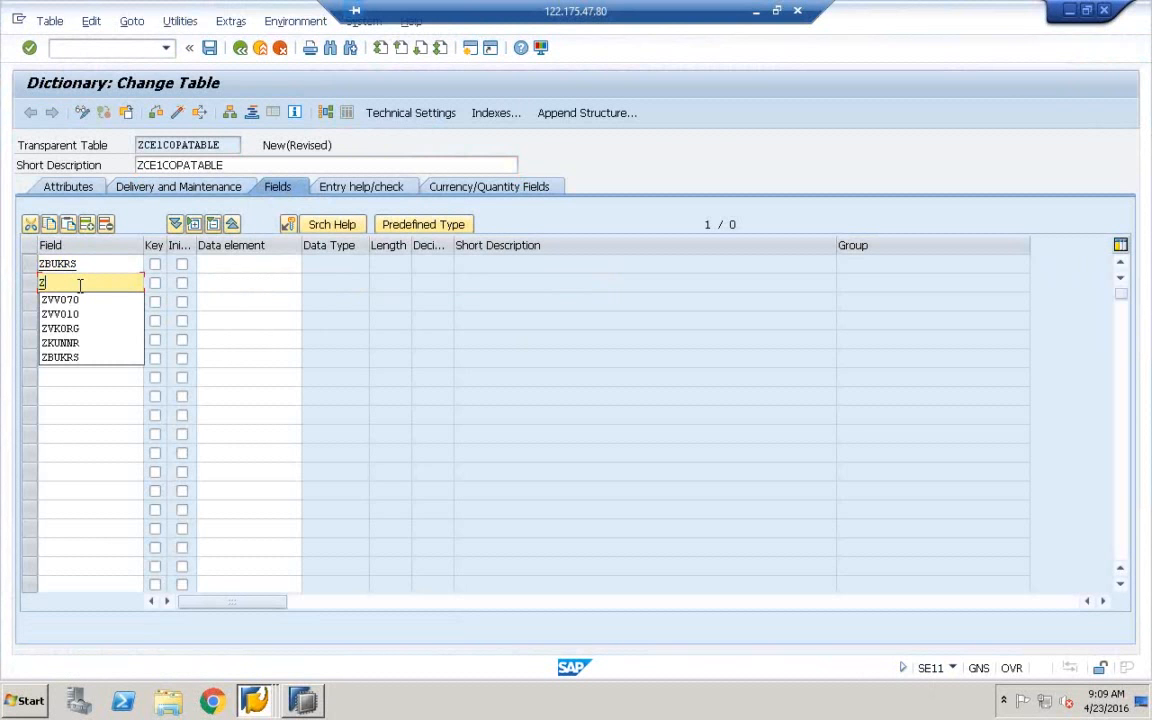
pyautogui.write('VKORG')
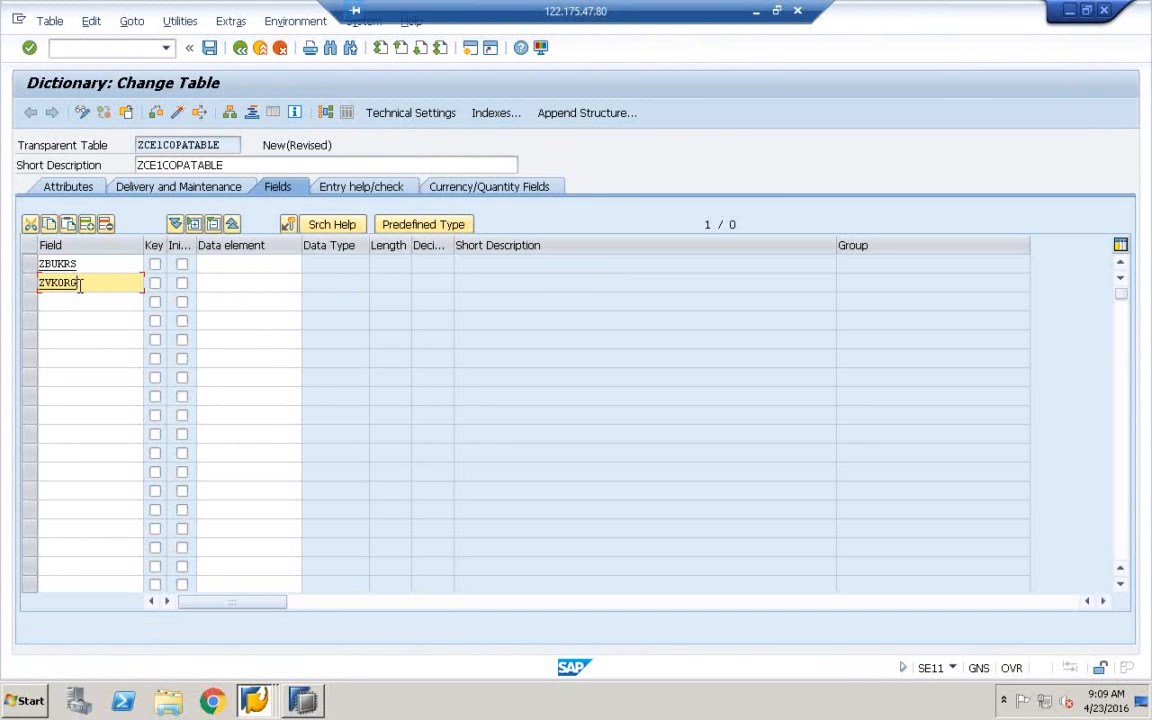
pyautogui.click(73, 303)
pyautogui.write('ZVV010')
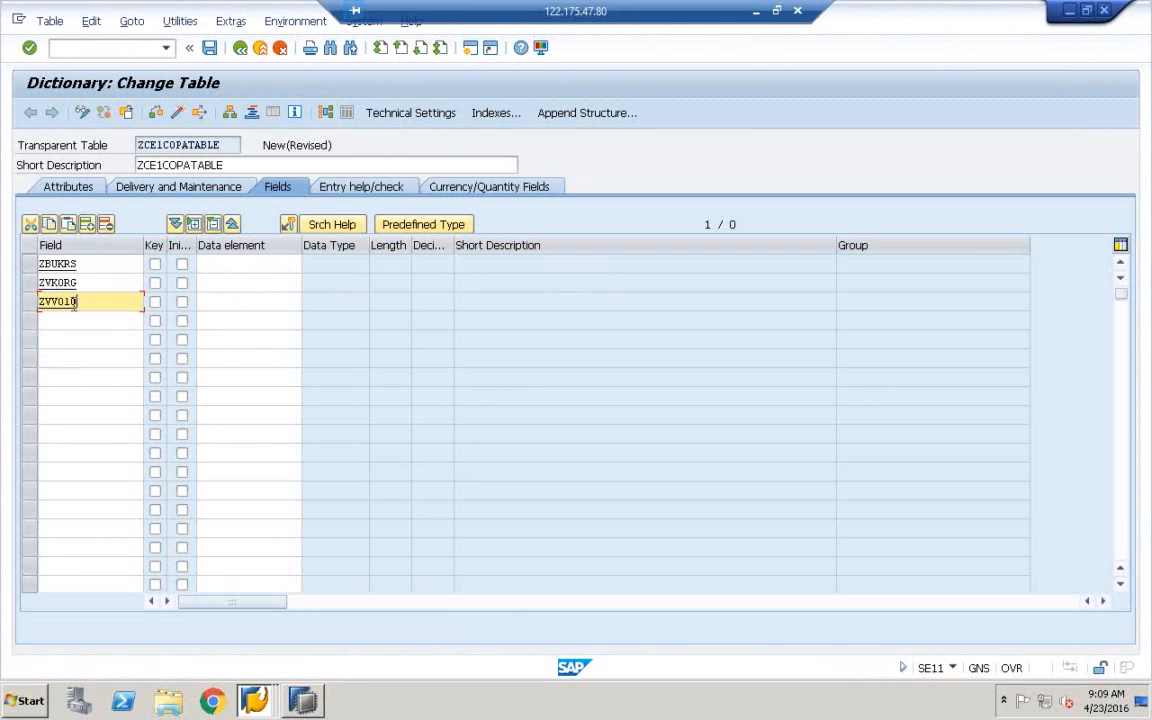
pyautogui.click(62, 321)
pyautogui.write('ZVV07')
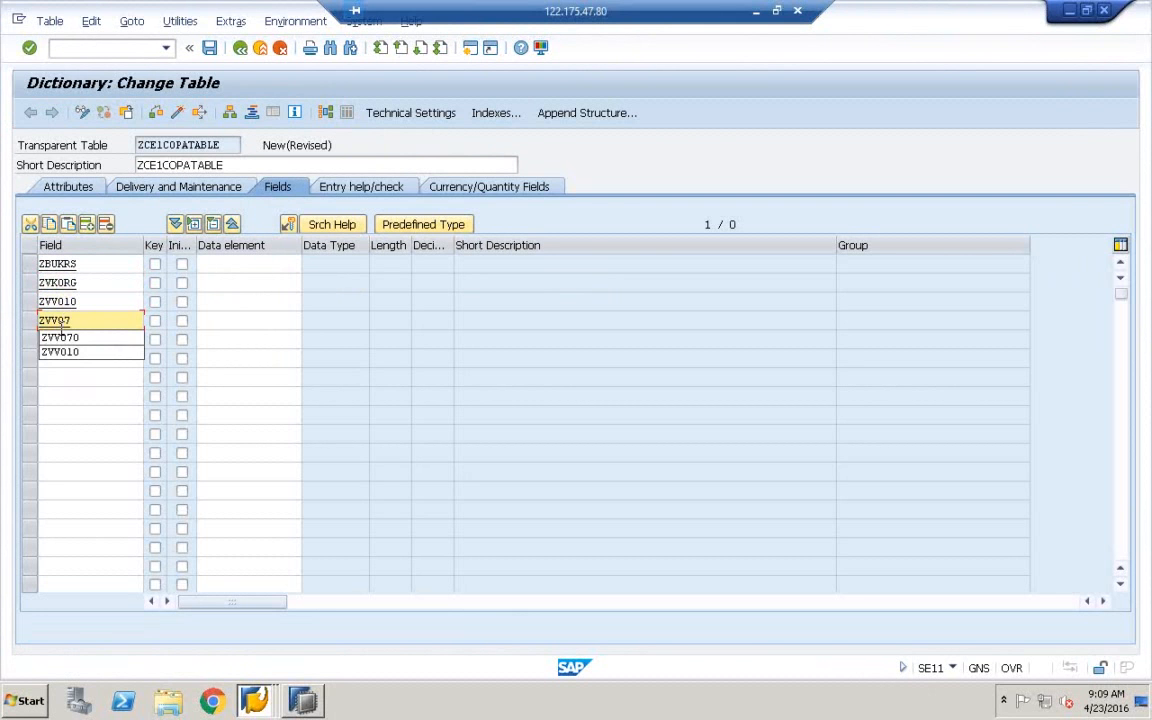
pyautogui.click(60, 337)
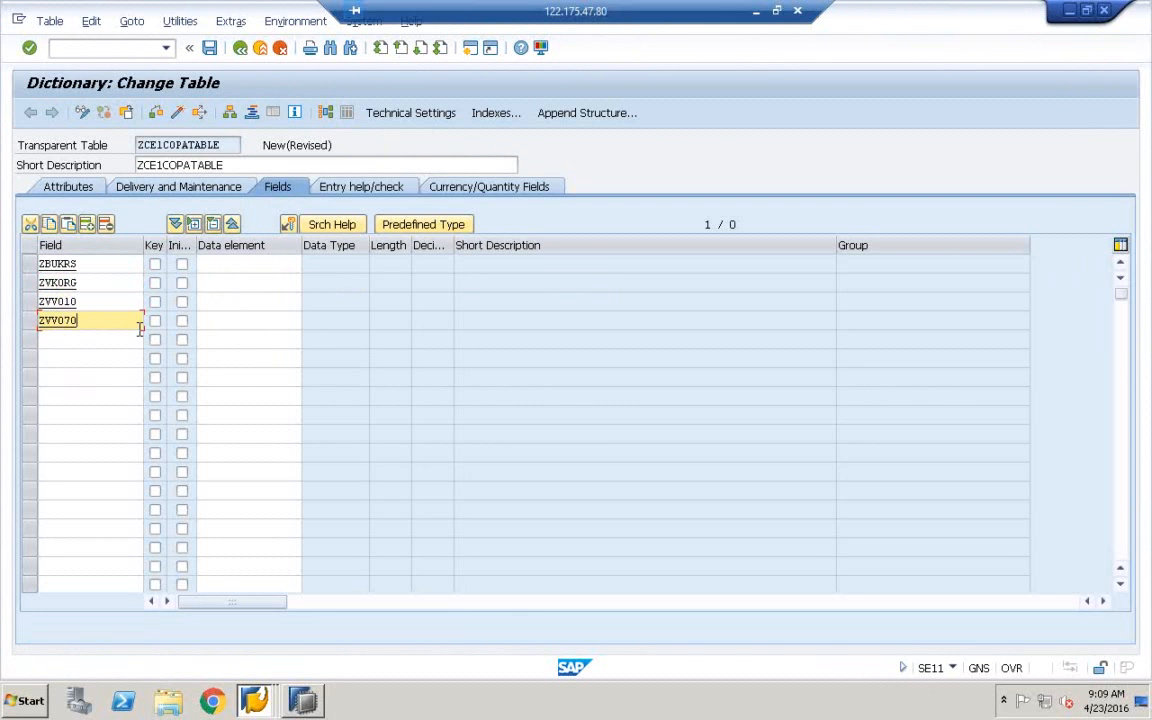
# Switch to direct type entry and give ZBUKRS and ZVKORG data type CHAR
pyautogui.click(413, 226)
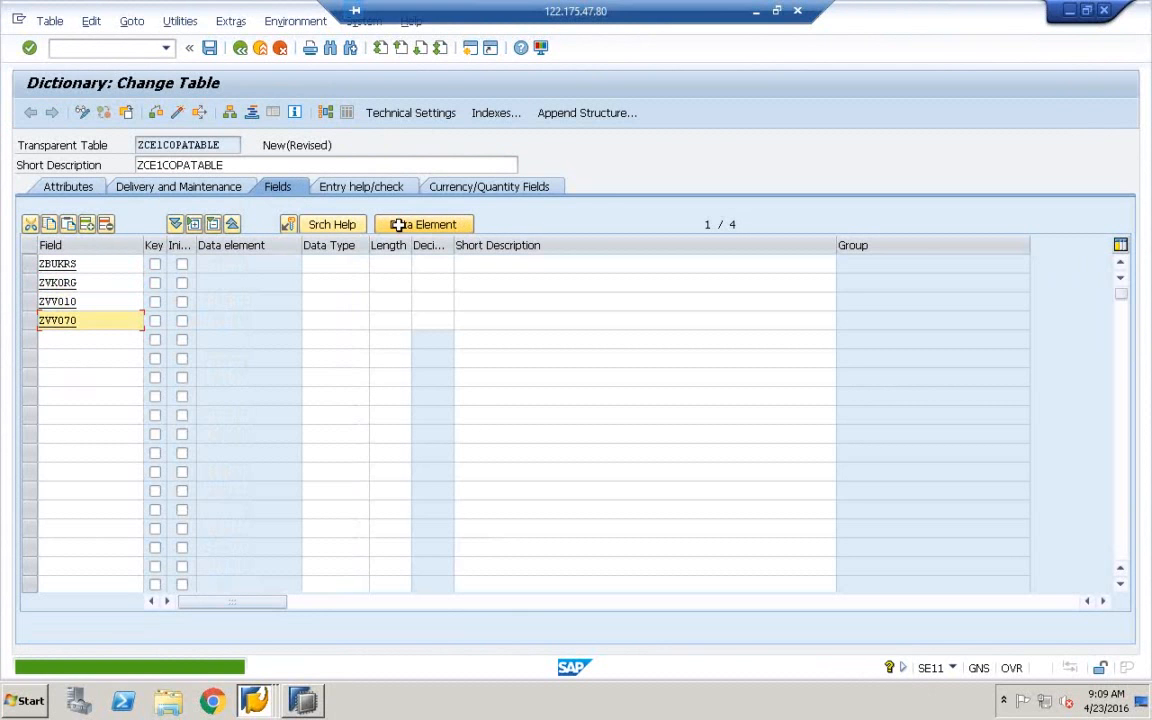
pyautogui.click(329, 262)
pyautogui.write('CHA')
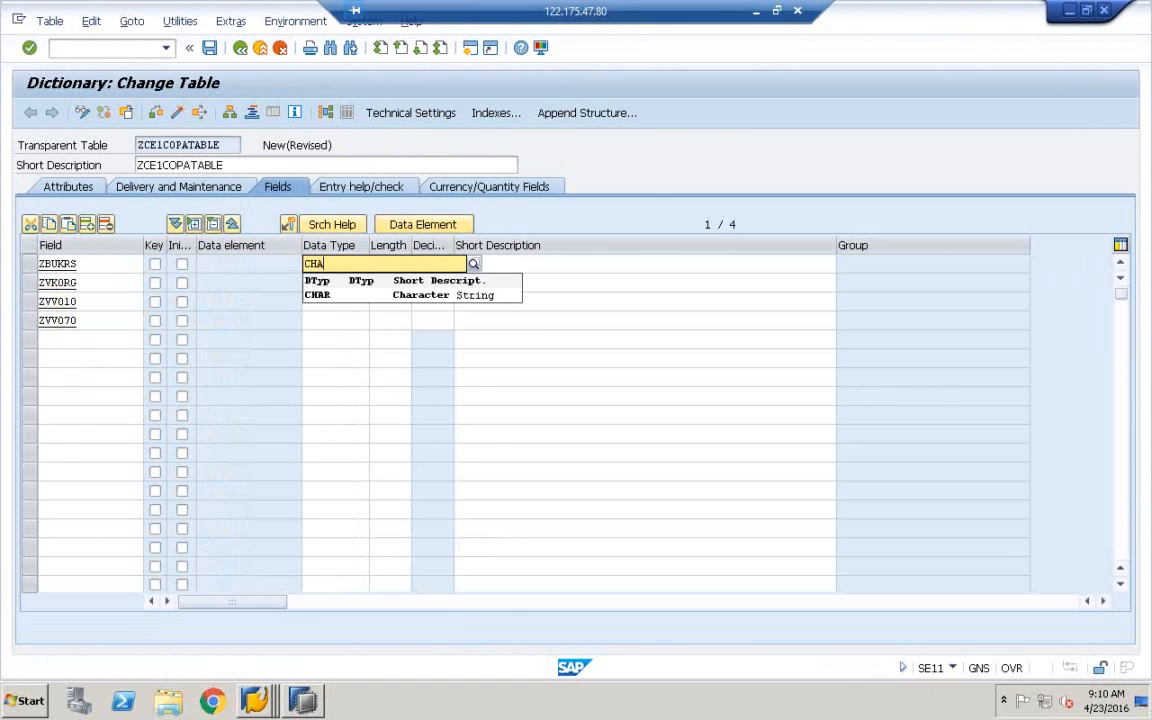
pyautogui.click(334, 299)
pyautogui.click(327, 286)
pyautogui.write('CHAR')
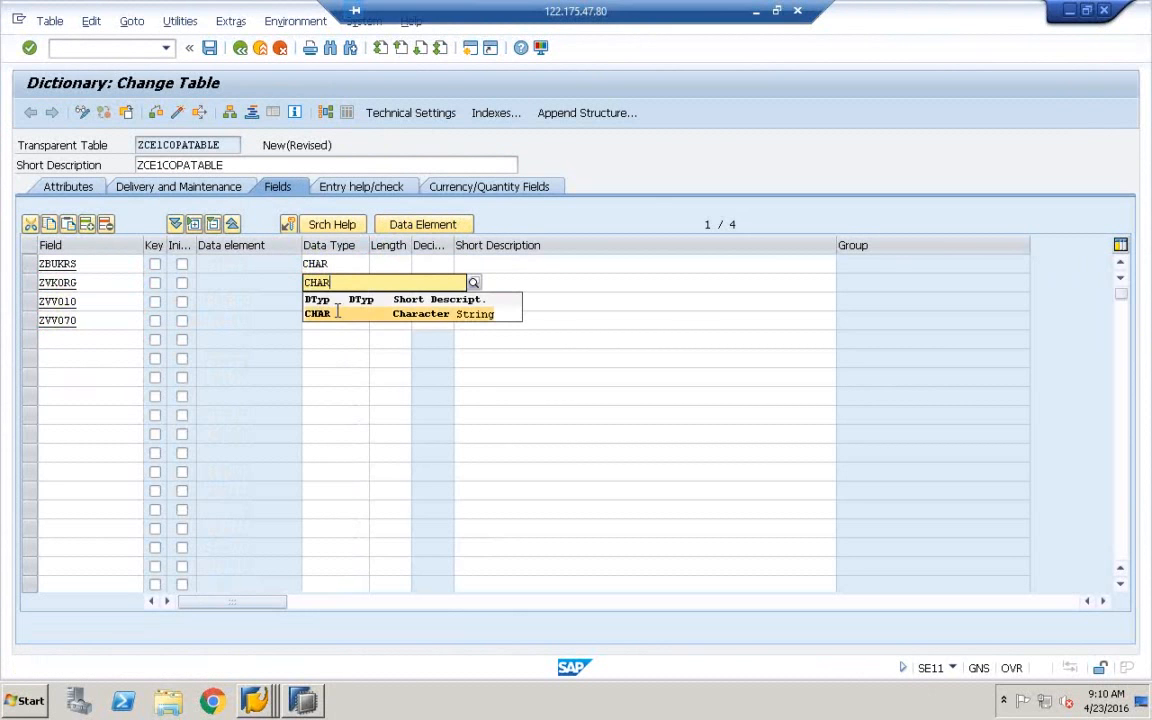
pyautogui.click(337, 312)
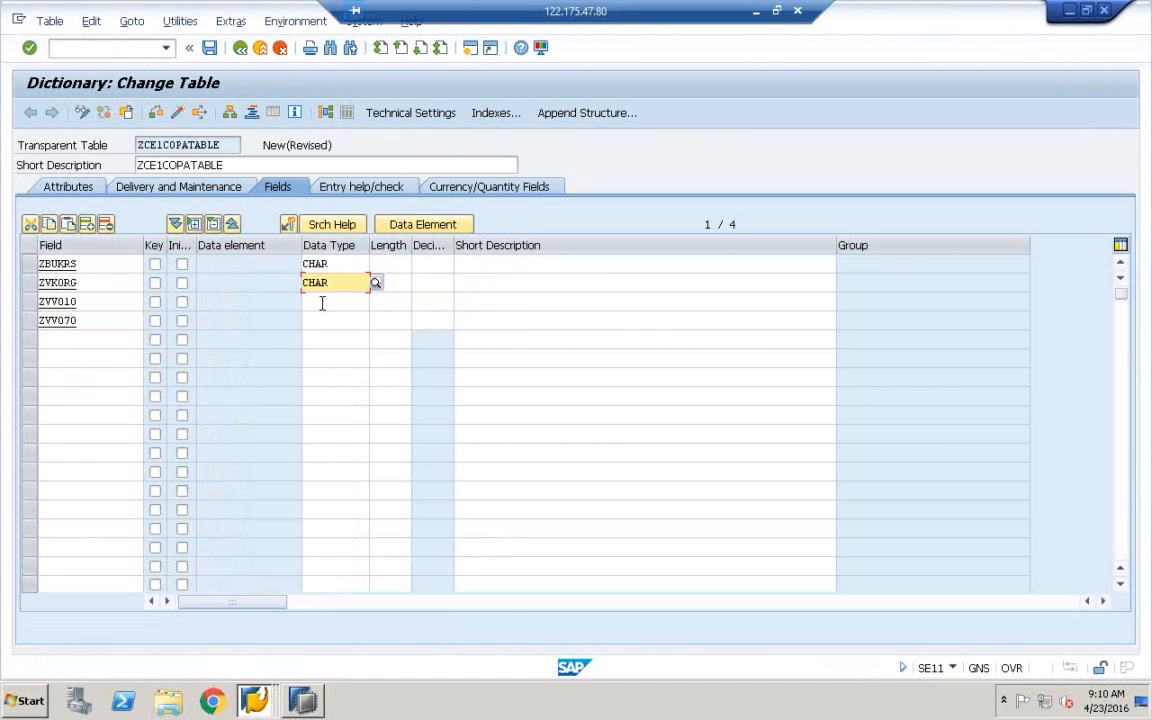
# Give ZVV010 and ZVV070 data type DEC and confirm the types
pyautogui.click(321, 302)
pyautogui.write('CHAR')
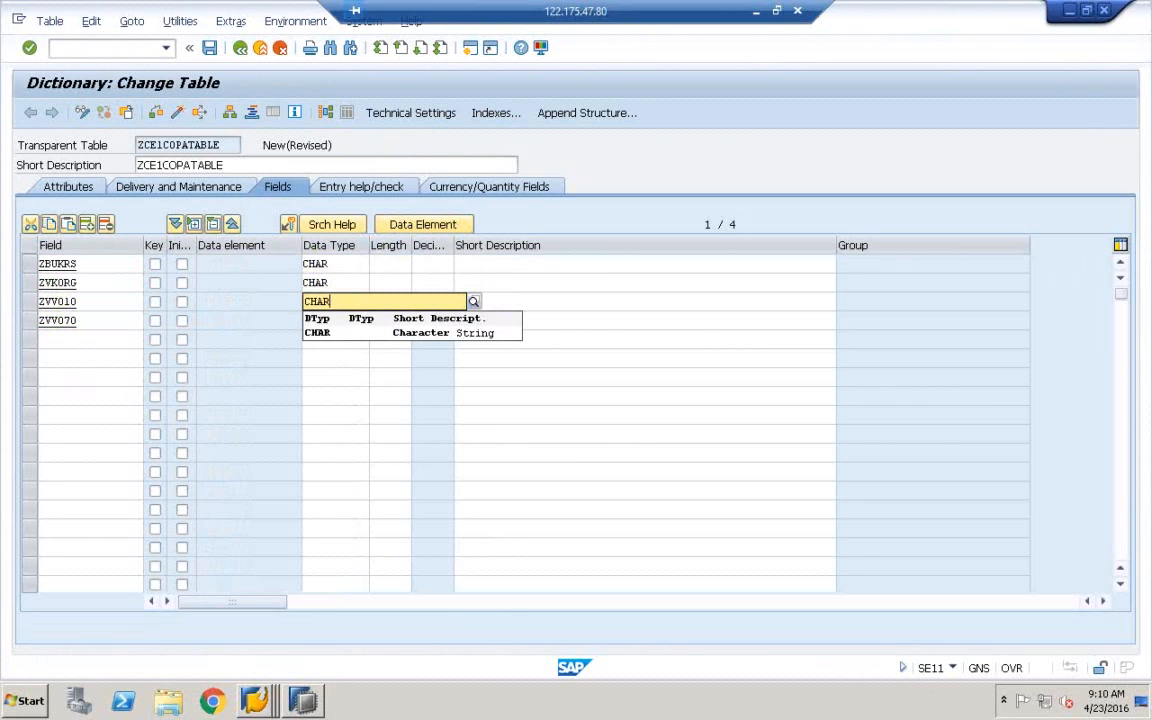
pyautogui.press('BackSpace')
pyautogui.press('BackSpace')
pyautogui.press('BackSpace')
pyautogui.press('BackSpace')
pyautogui.write('DEC')
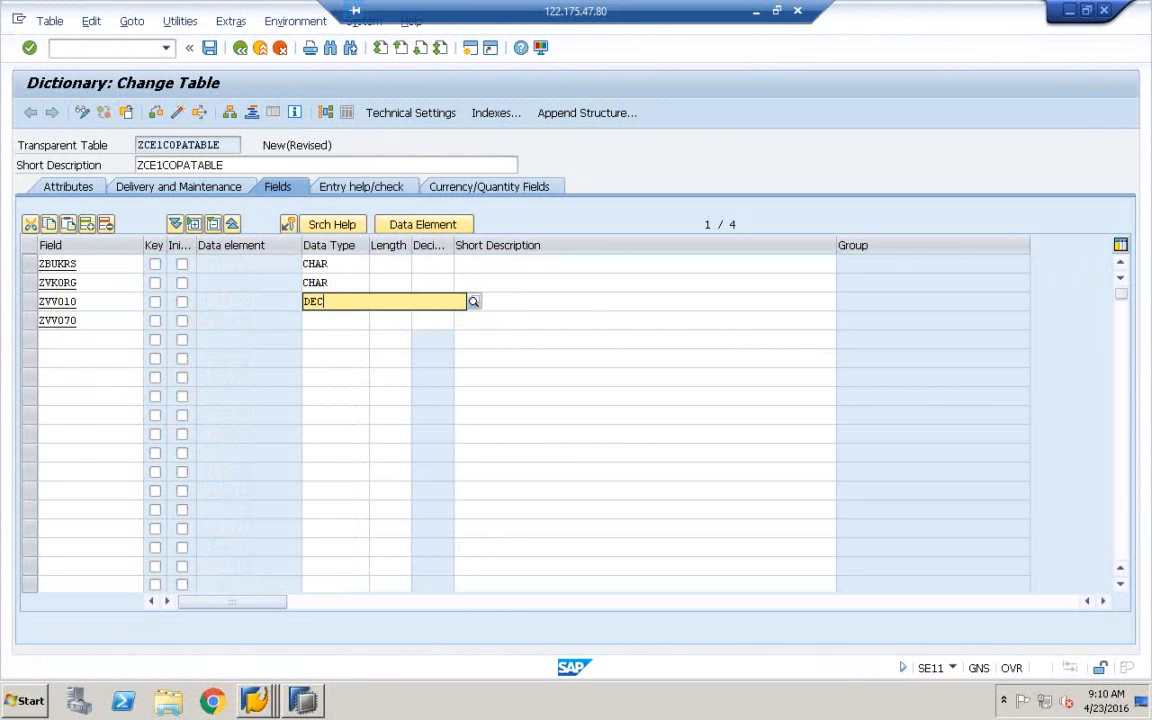
pyautogui.click(330, 331)
pyautogui.click(330, 328)
pyautogui.write('DEC')
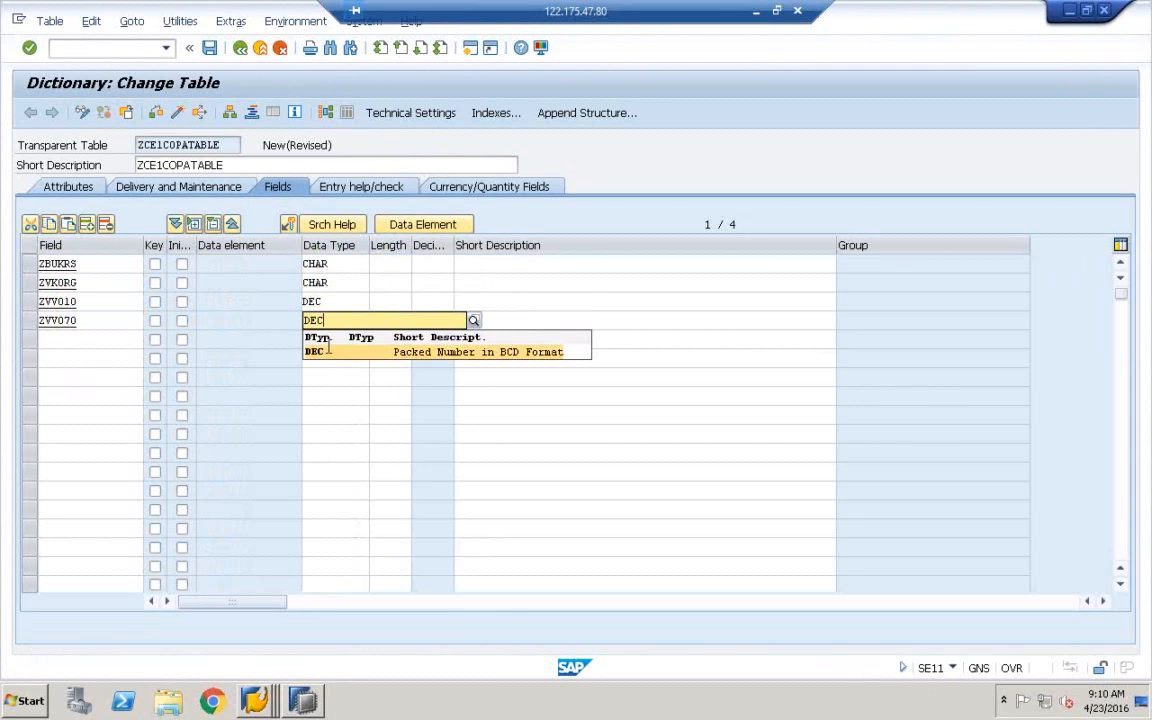
pyautogui.click(330, 351)
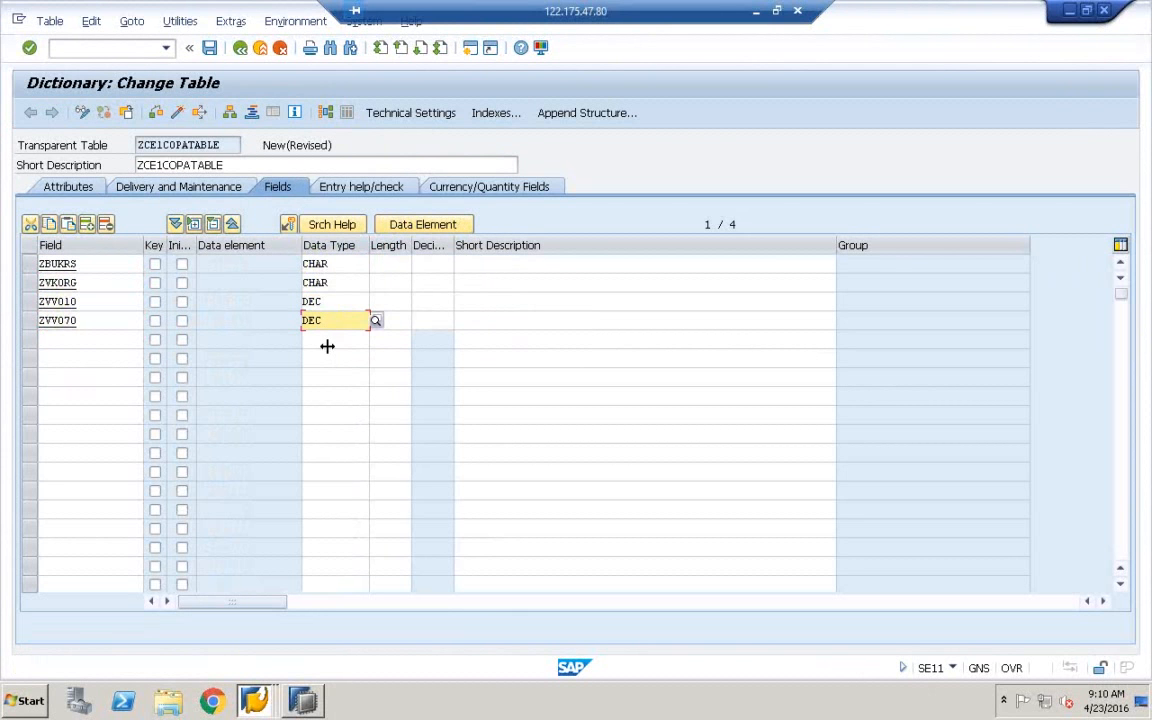
pyautogui.press('Return')
# Set length 10 on all four fields and 3 decimals for ZVV010 and ZVV070
pyautogui.write('101')
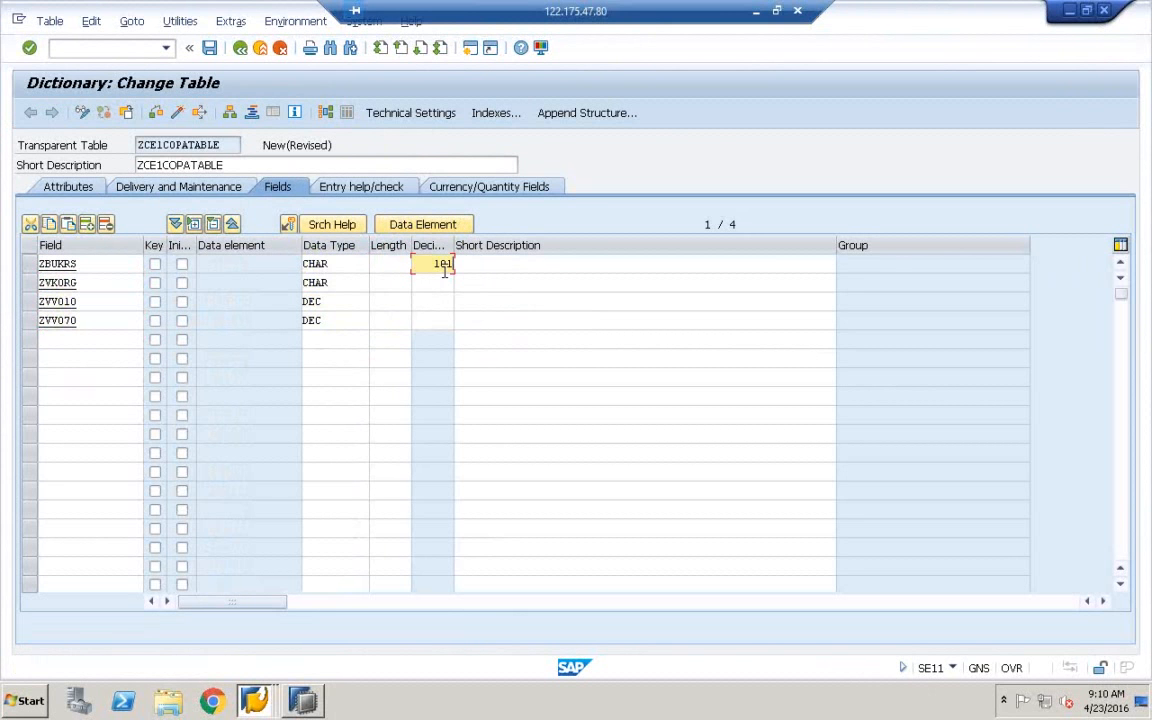
pyautogui.press('BackSpace')
pyautogui.press('BackSpace')
pyautogui.press('BackSpace')
pyautogui.click(375, 264)
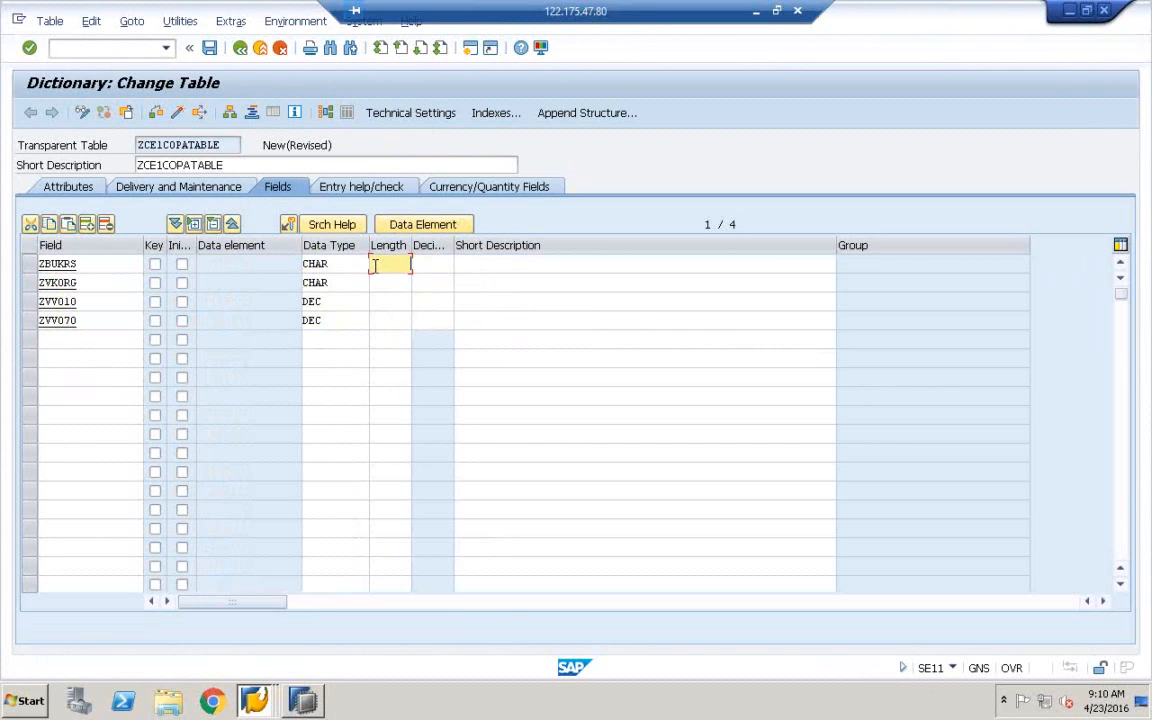
pyautogui.write('10')
pyautogui.click(395, 283)
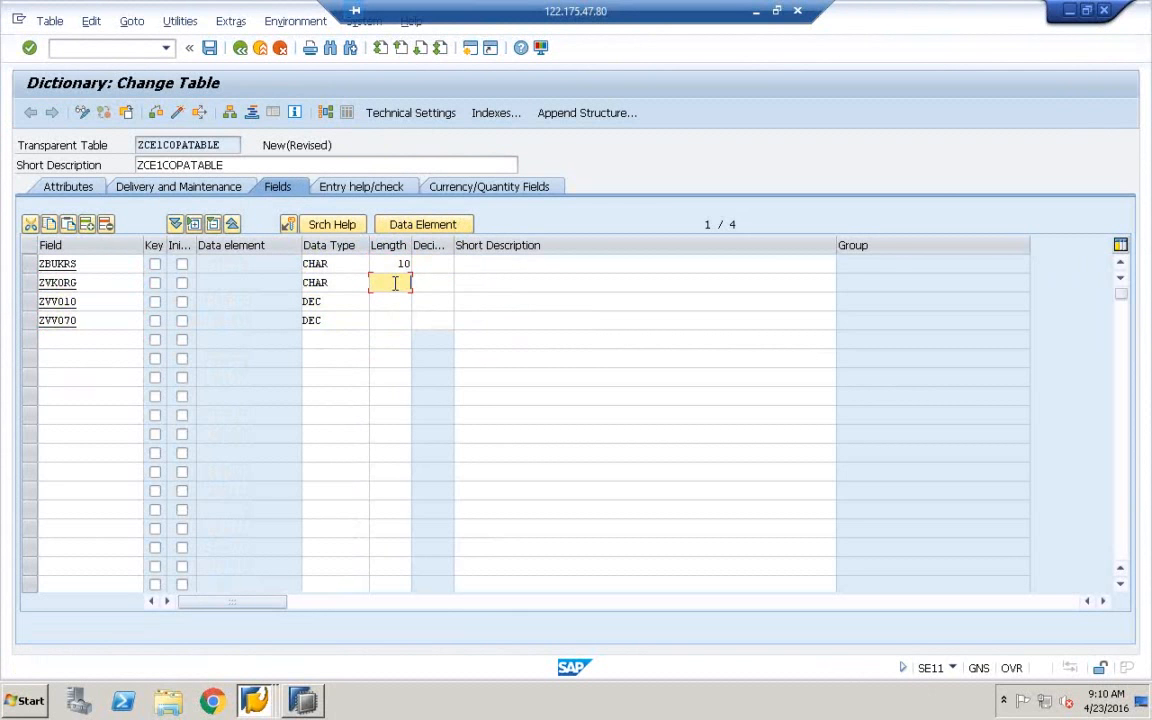
pyautogui.write('10')
pyautogui.click(397, 302)
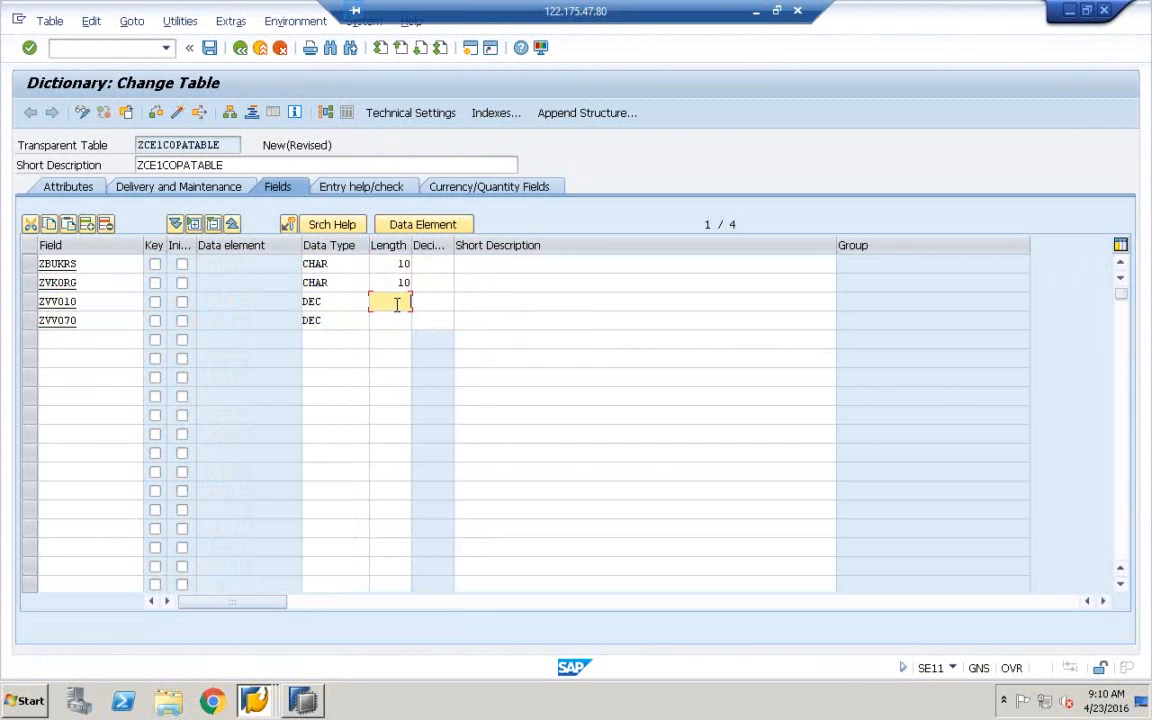
pyautogui.write('10')
pyautogui.click(391, 319)
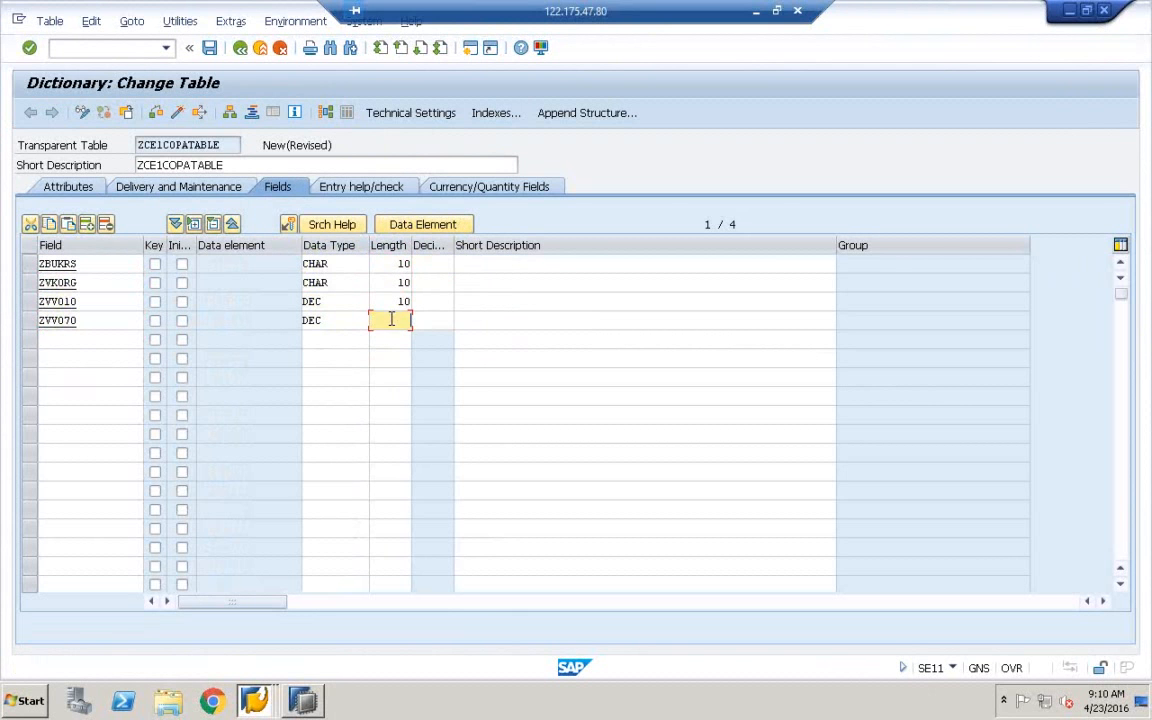
pyautogui.write('10')
pyautogui.click(433, 303)
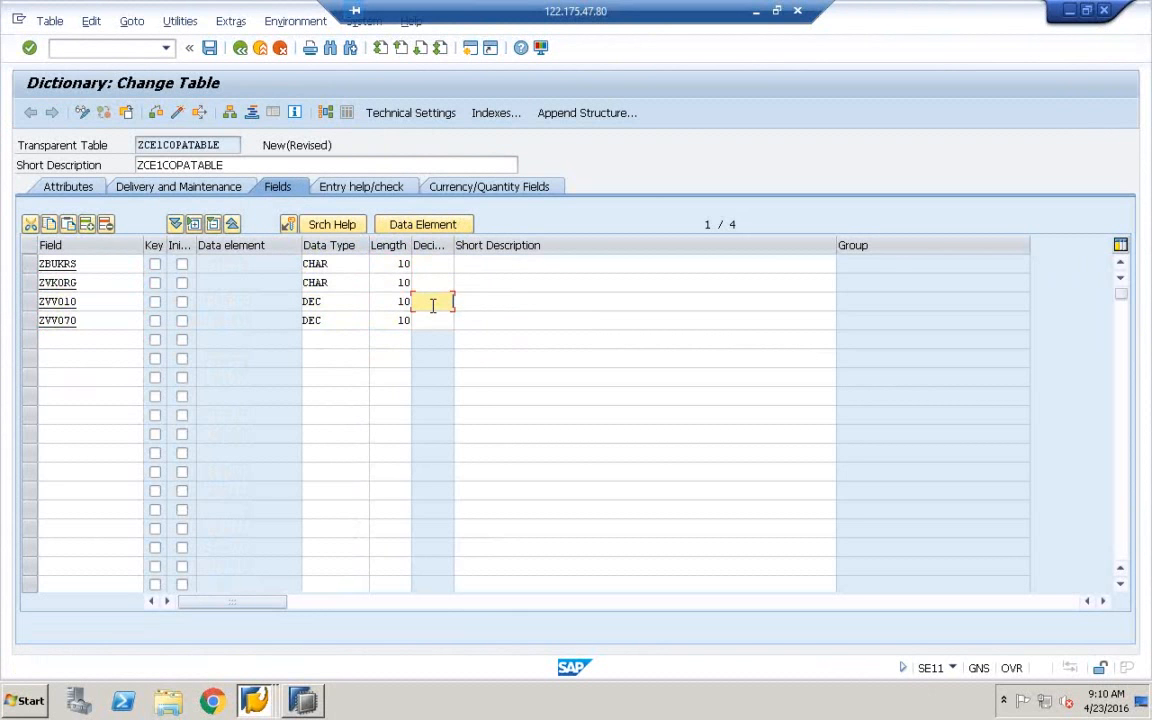
pyautogui.write('3')
pyautogui.click(447, 320)
pyautogui.write('3')
# Copy the field names into Short Description and mark ZBUKRS as the key
pyautogui.hotkey('ctrl', 'y')
pyautogui.moveTo(44, 262); pyautogui.dragTo(94, 320)
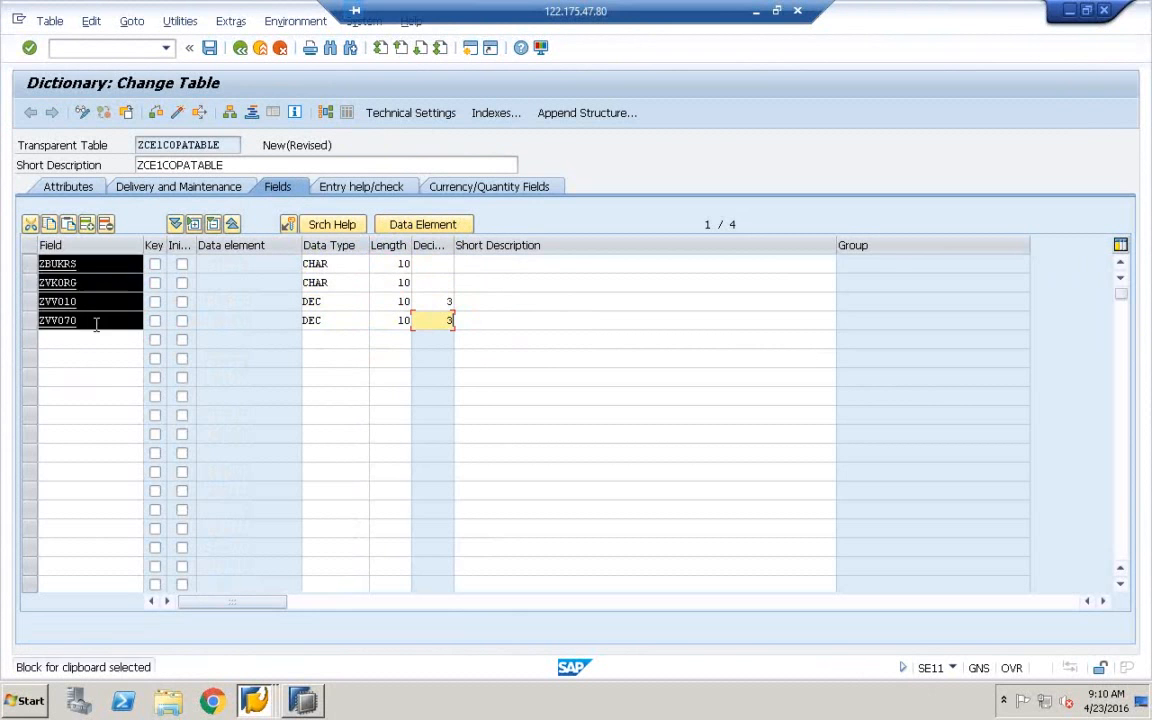
pyautogui.hotkey('ctrl', 'c')
pyautogui.click(545, 264)
pyautogui.hotkey('ctrl', 'v')
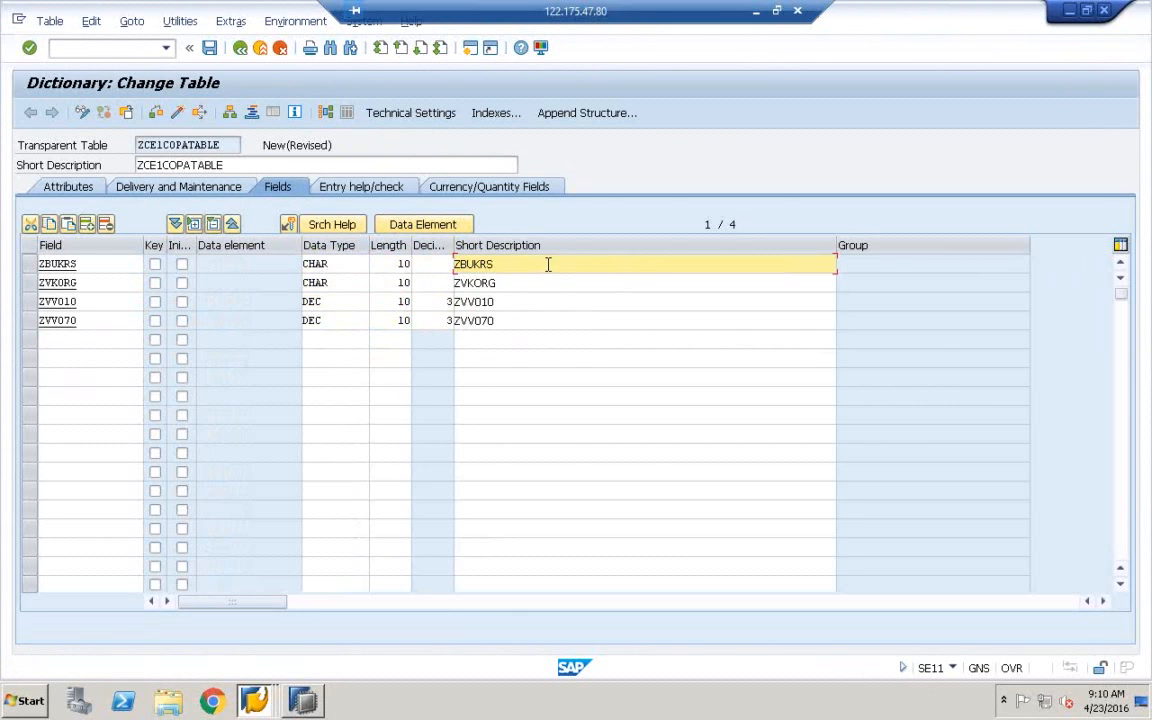
pyautogui.click(155, 265)
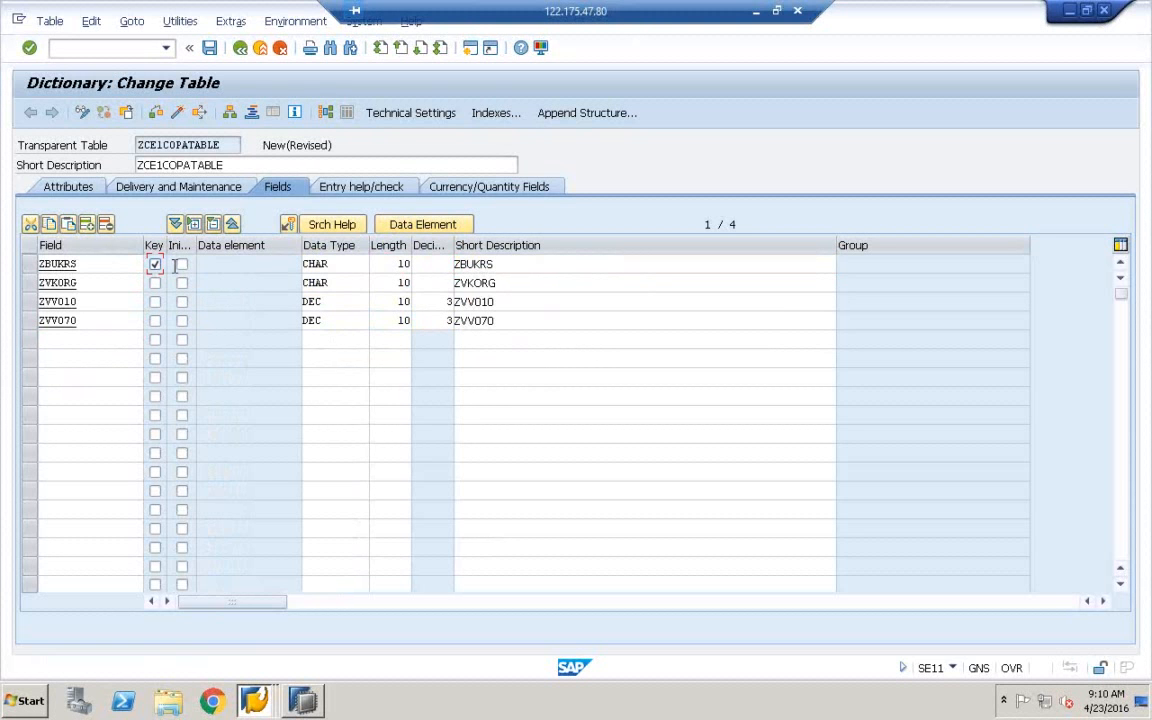
# Save the table as a local object on the way to its technical settings
pyautogui.click(397, 117)
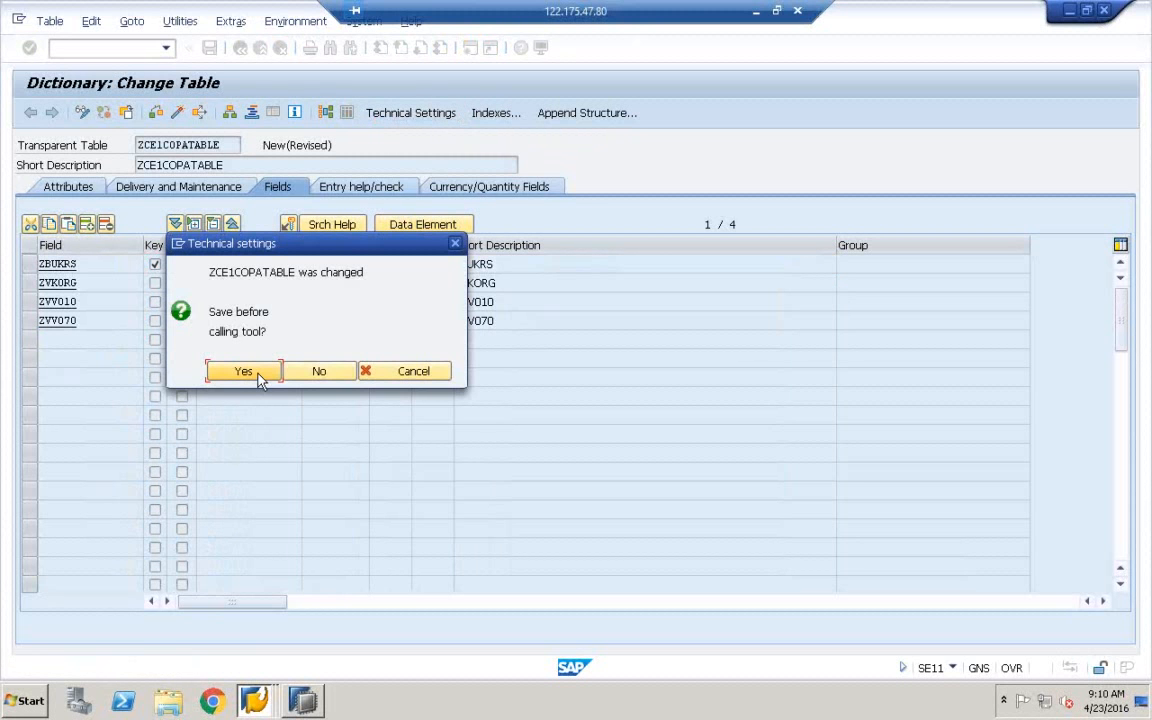
pyautogui.click(257, 377)
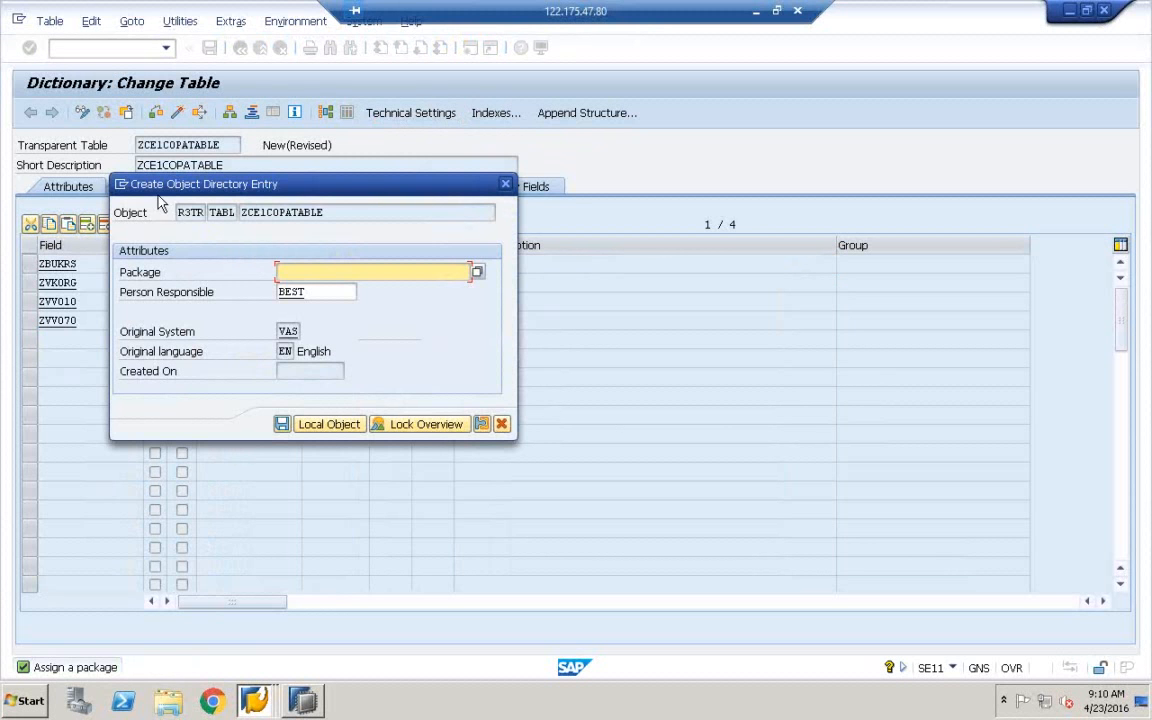
pyautogui.click(336, 425)
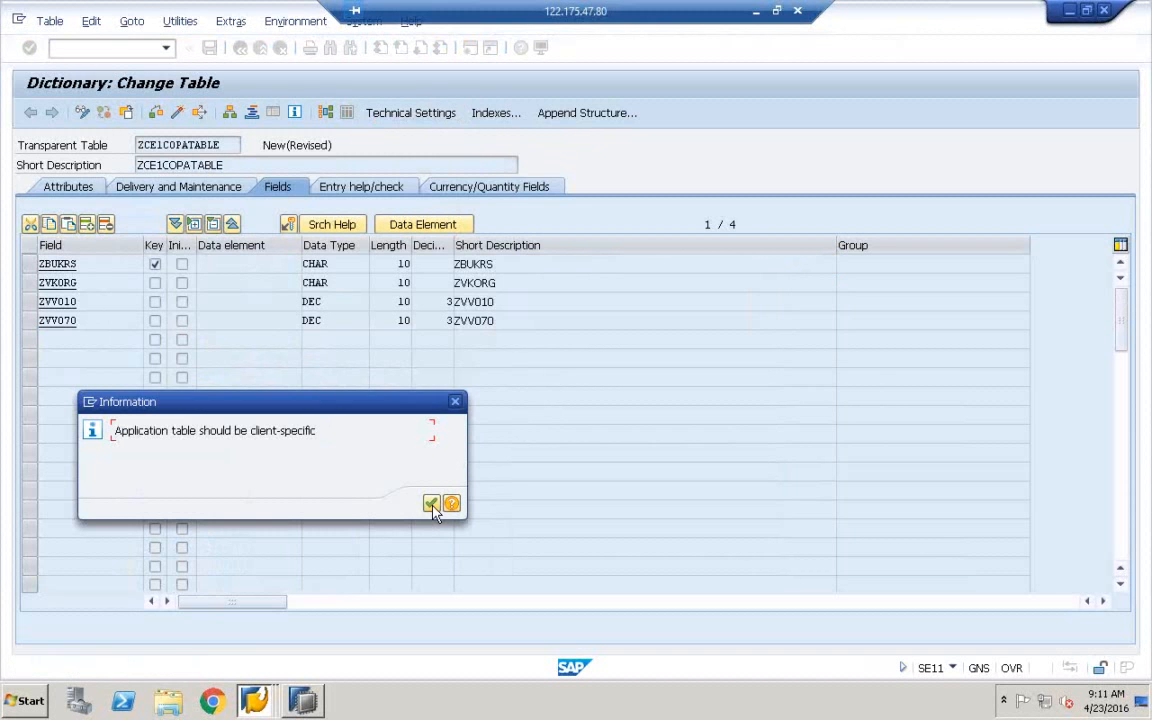
pyautogui.click(431, 504)
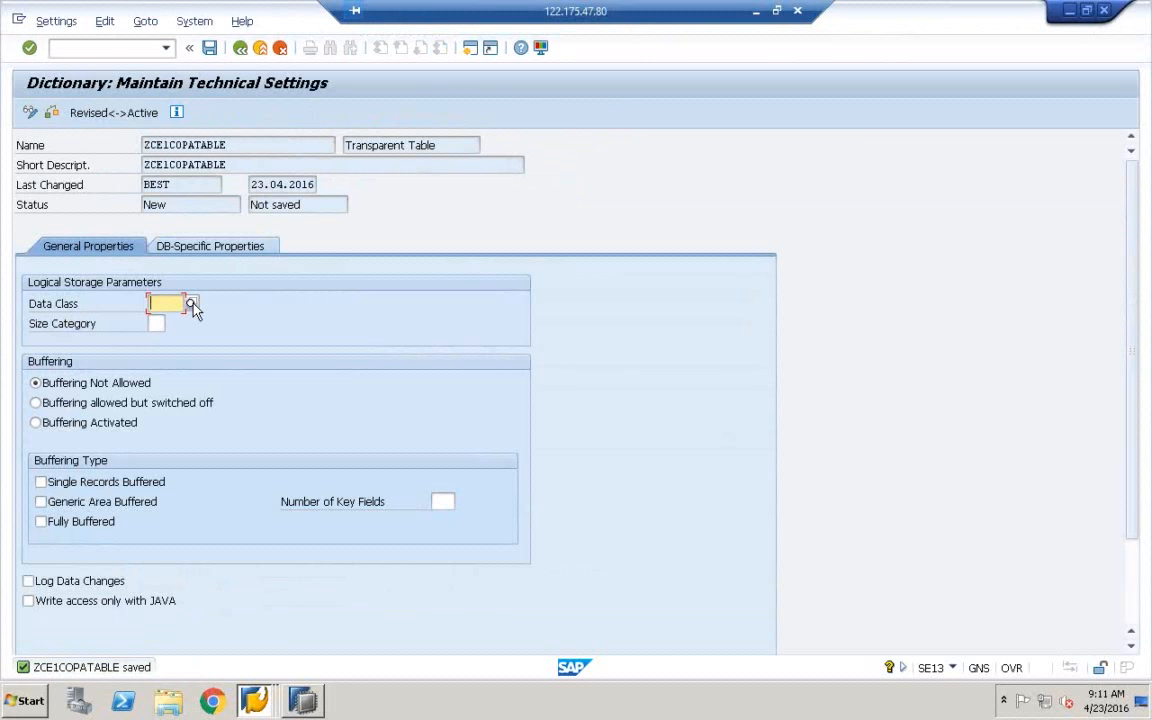
# Set the data class to APPL1 (transaction data)
pyautogui.click(192, 304)
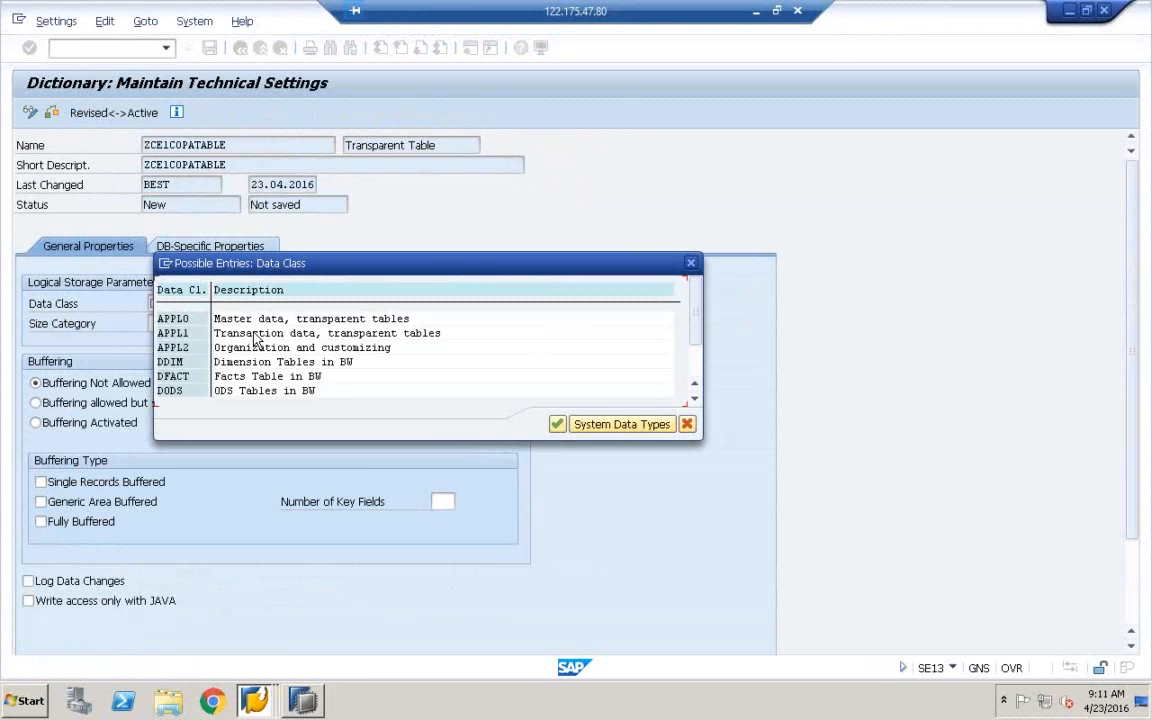
pyautogui.click(191, 333)
pyautogui.click(241, 333)
pyautogui.doubleClick(266, 334)
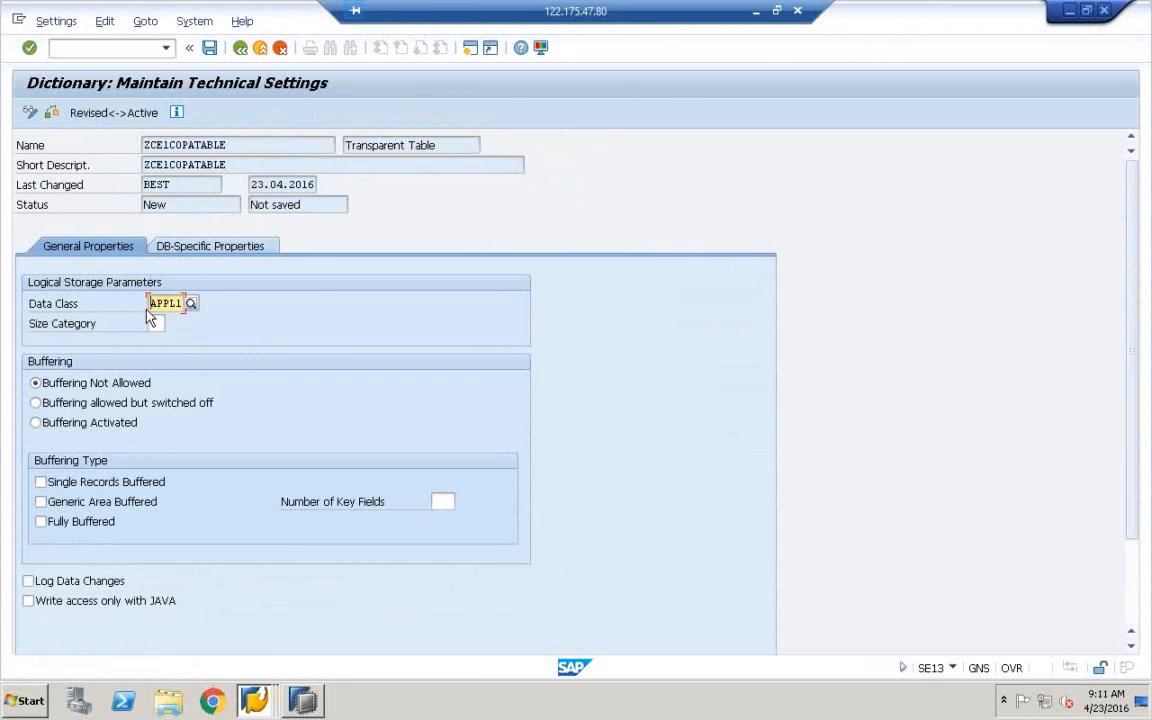
pyautogui.click(190, 305)
pyautogui.doubleClick(197, 334)
# Choose size category 0 and save the technical settings
pyautogui.click(170, 325)
pyautogui.click(305, 319)
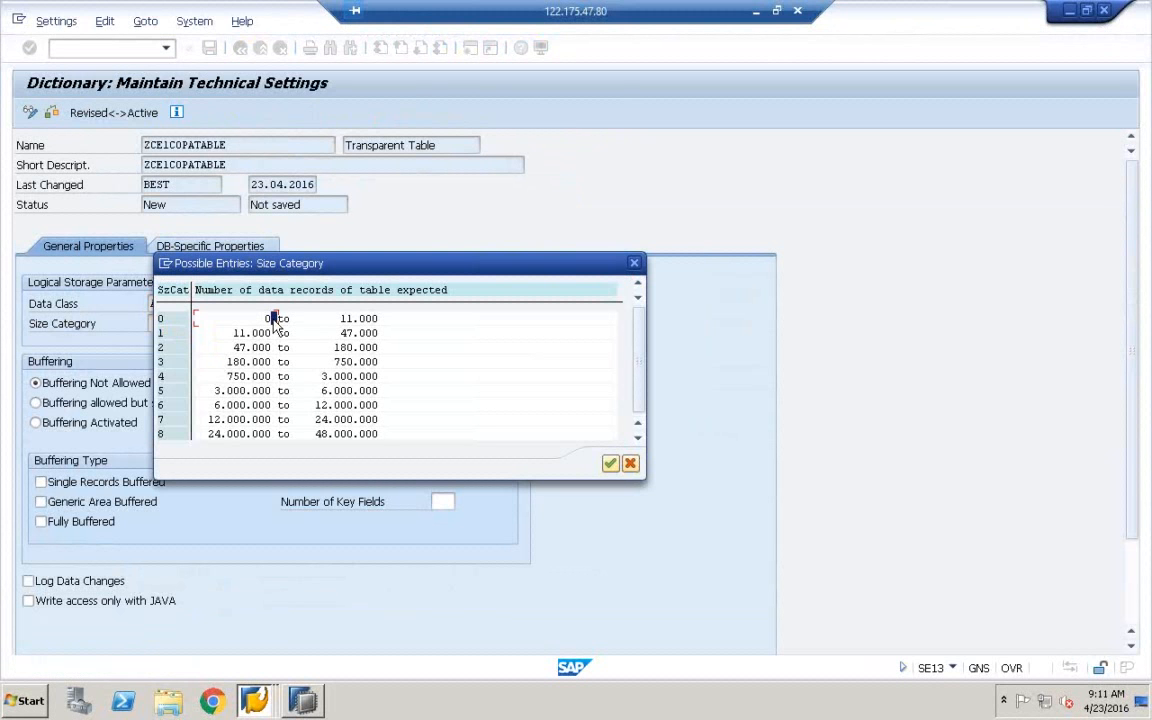
pyautogui.doubleClick(313, 325)
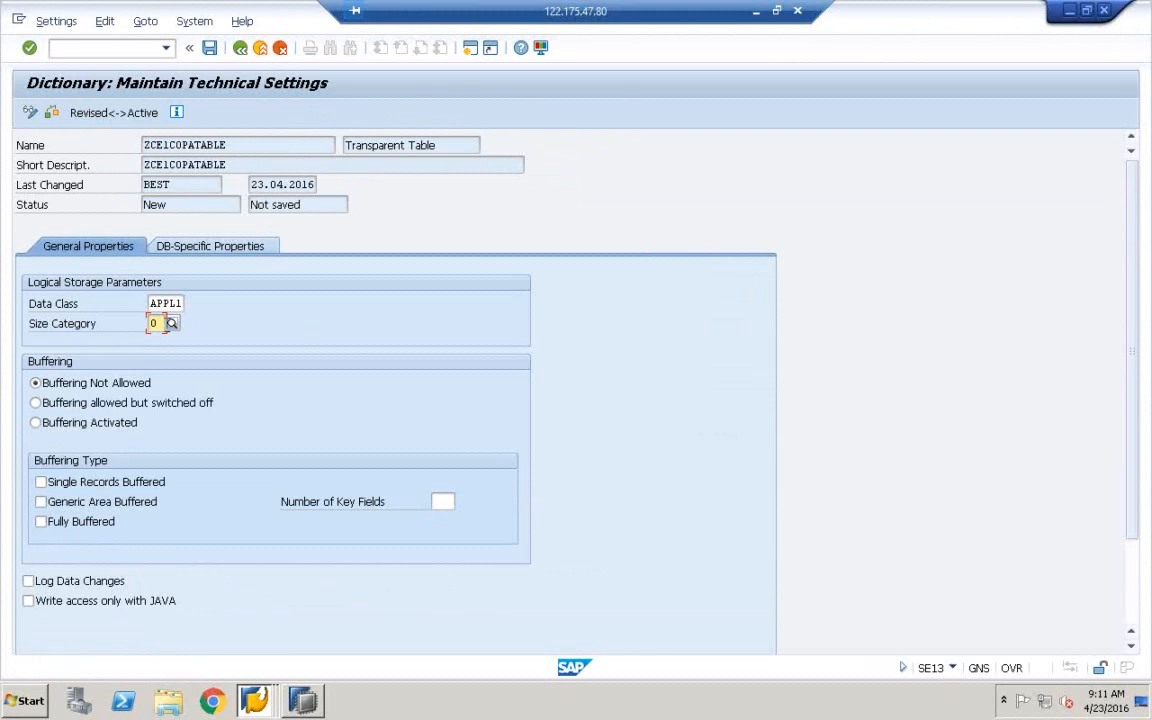
pyautogui.click(171, 323)
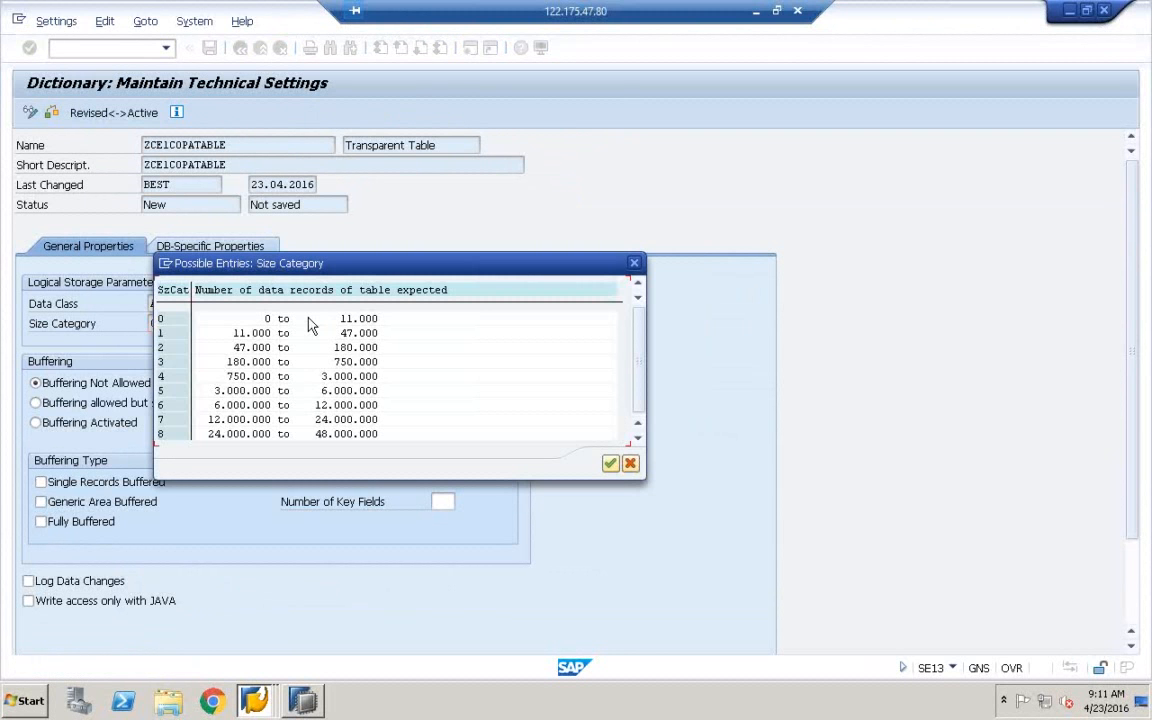
pyautogui.doubleClick(309, 320)
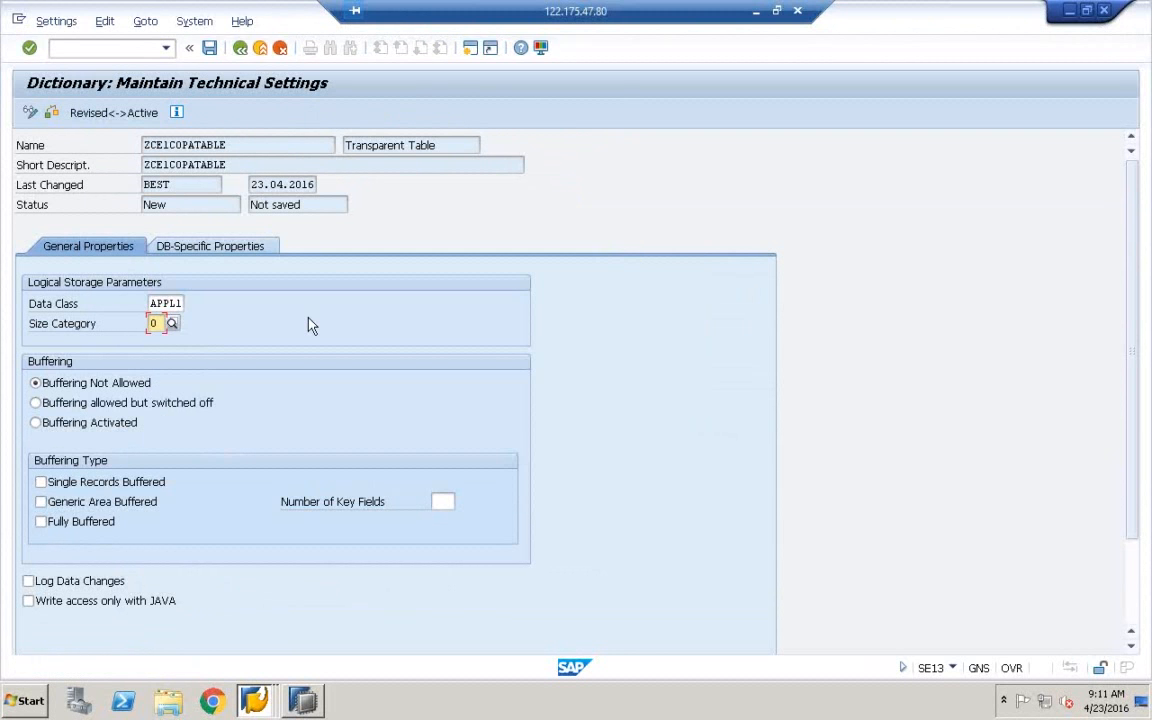
pyautogui.click(209, 48)
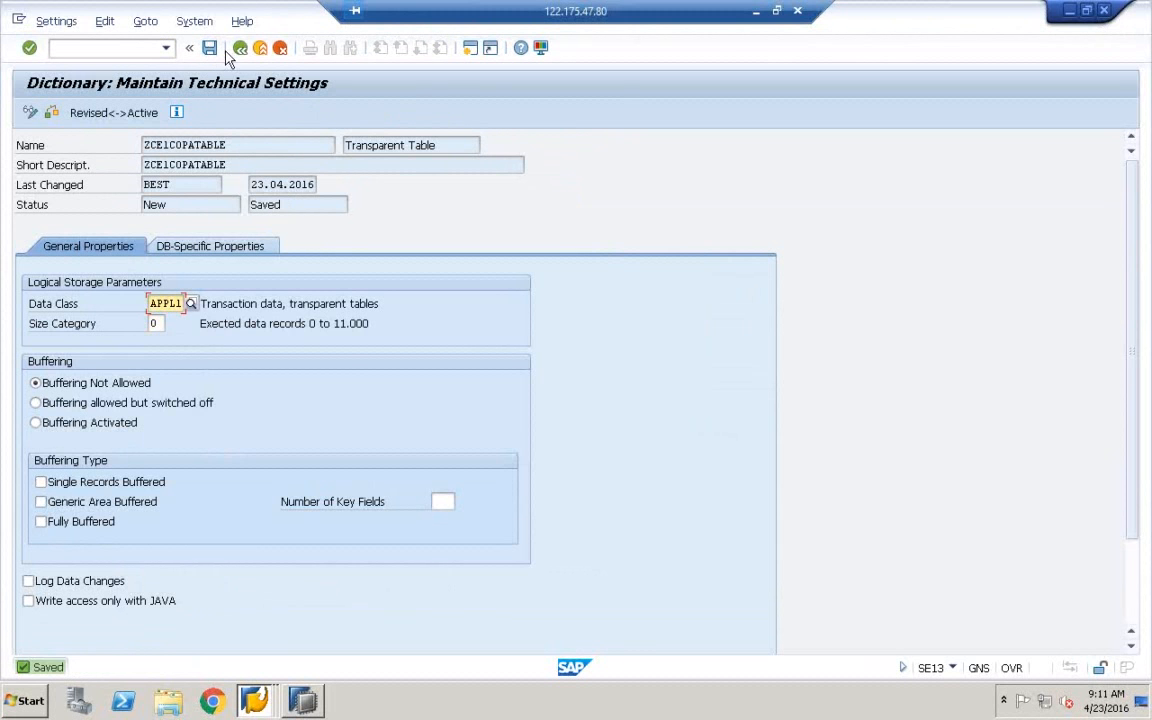
pyautogui.click(240, 52)
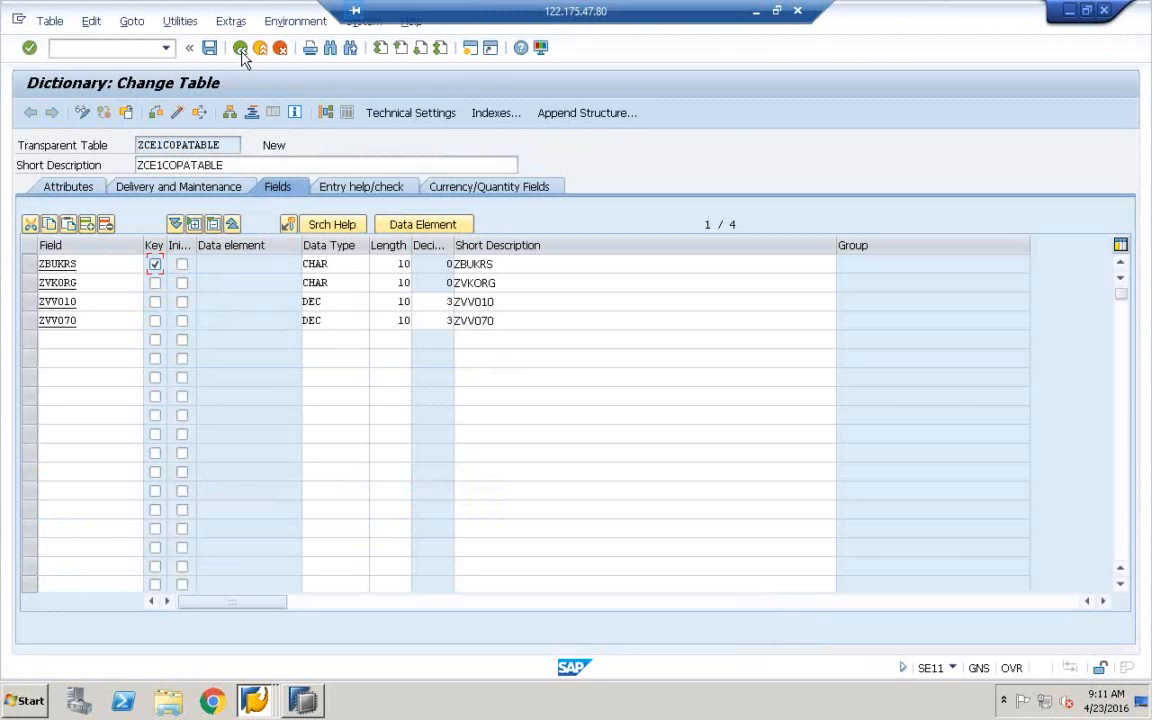
# Via Extras, set the enhancement category to 'Can be enhanced (character-type or numeric)'
pyautogui.click(178, 24)
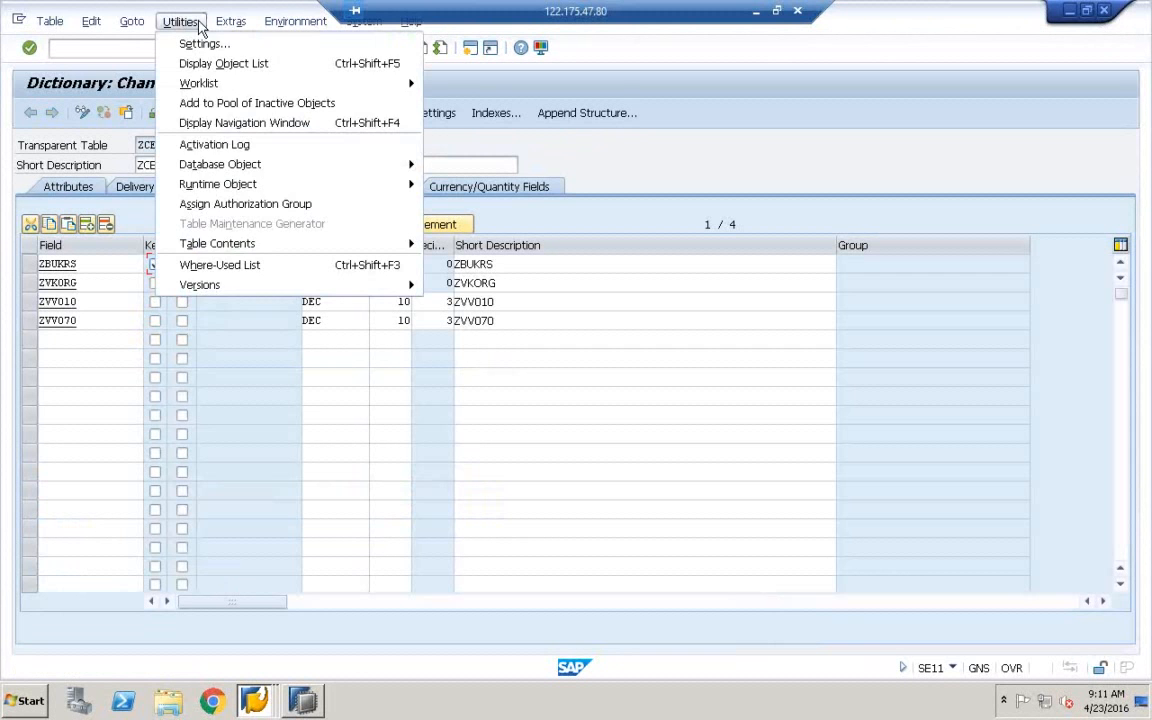
pyautogui.moveTo(229, 29)
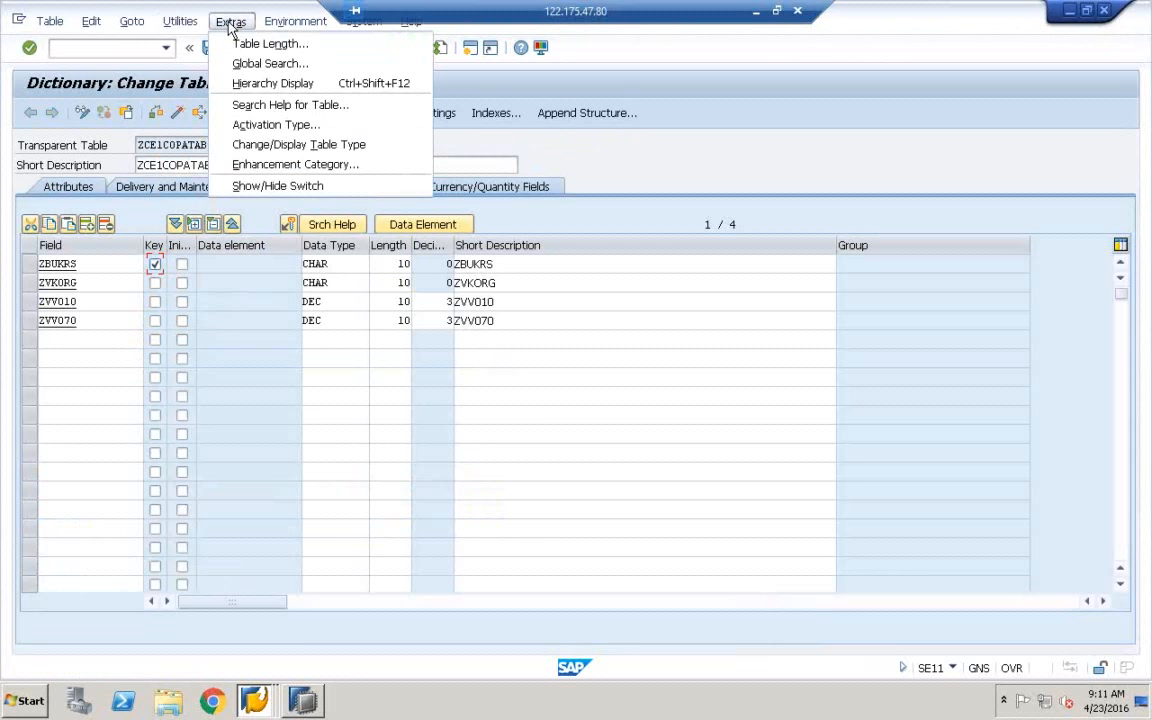
pyautogui.click(284, 166)
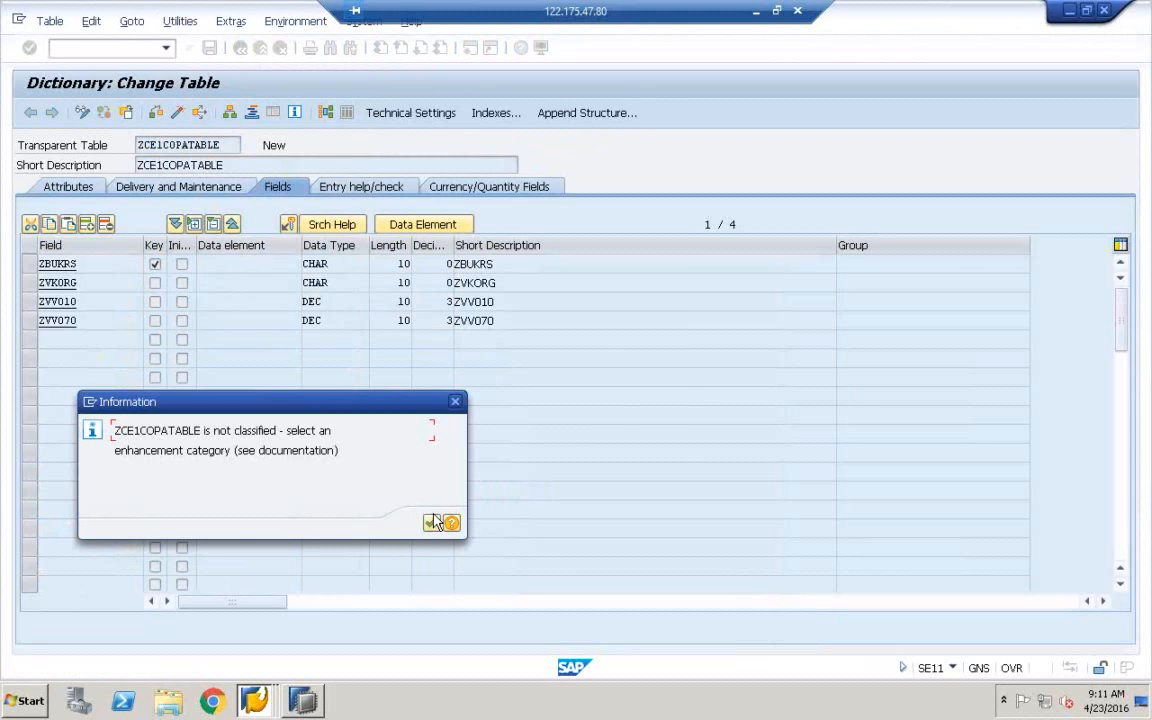
pyautogui.click(431, 525)
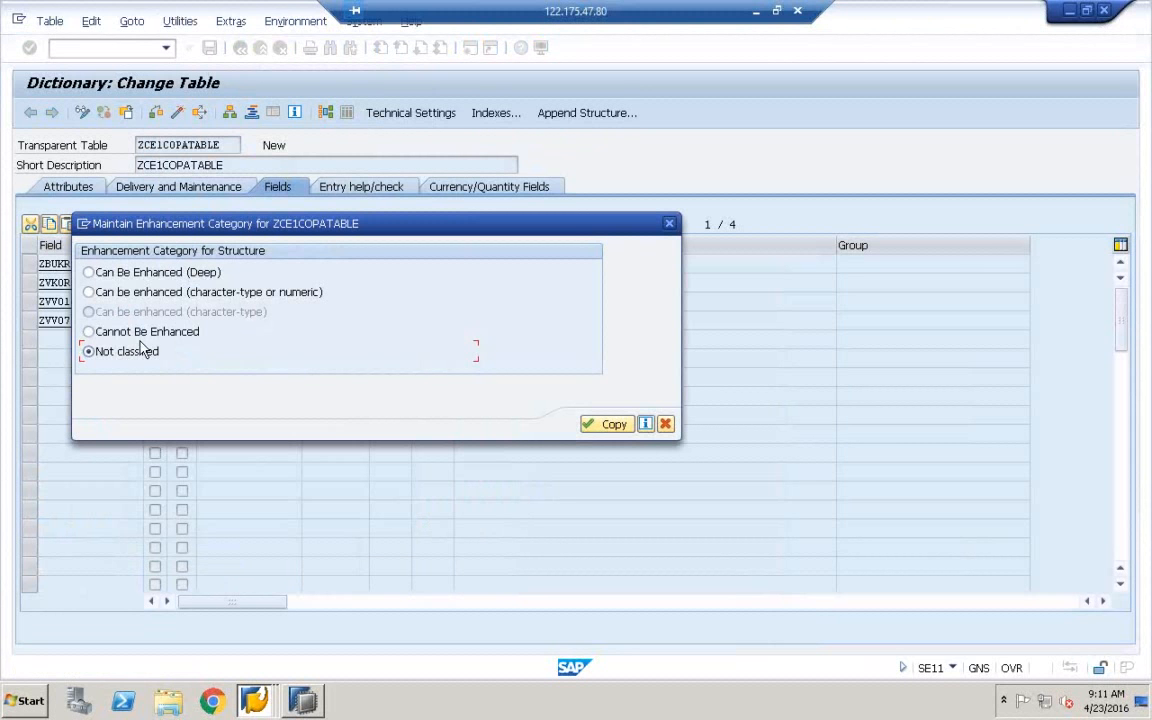
pyautogui.click(89, 292)
pyautogui.click(614, 424)
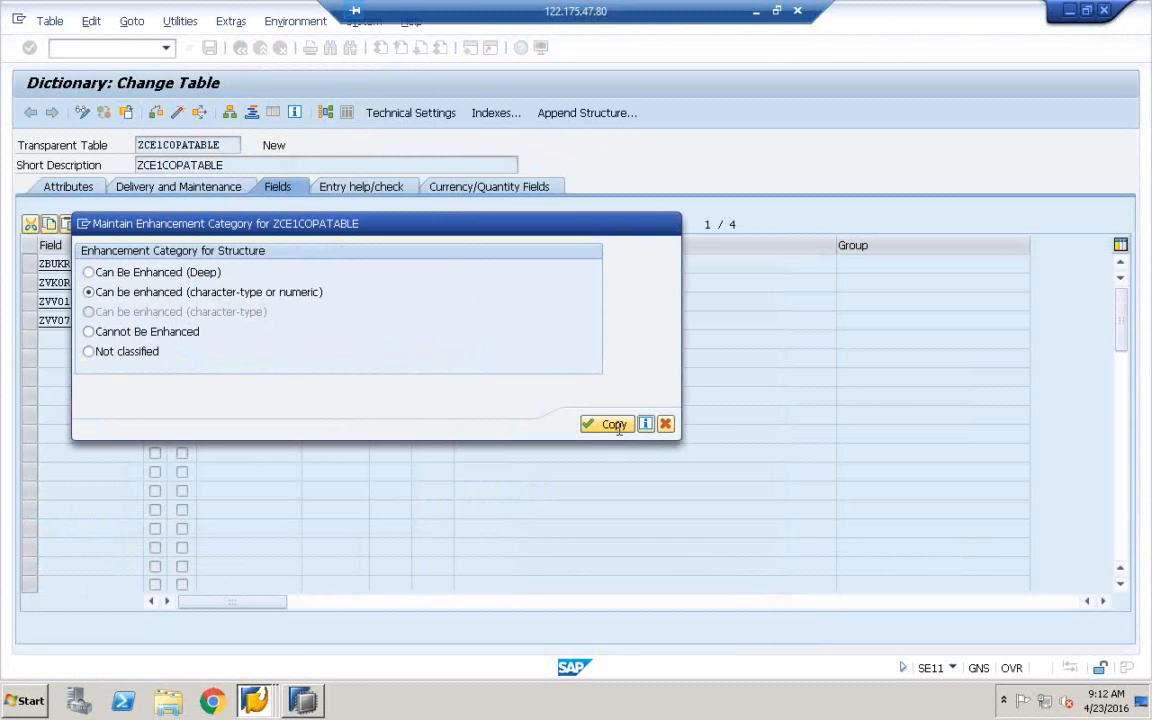
# Save, check and activate ZCE1COPATABLE
pyautogui.click(155, 113)
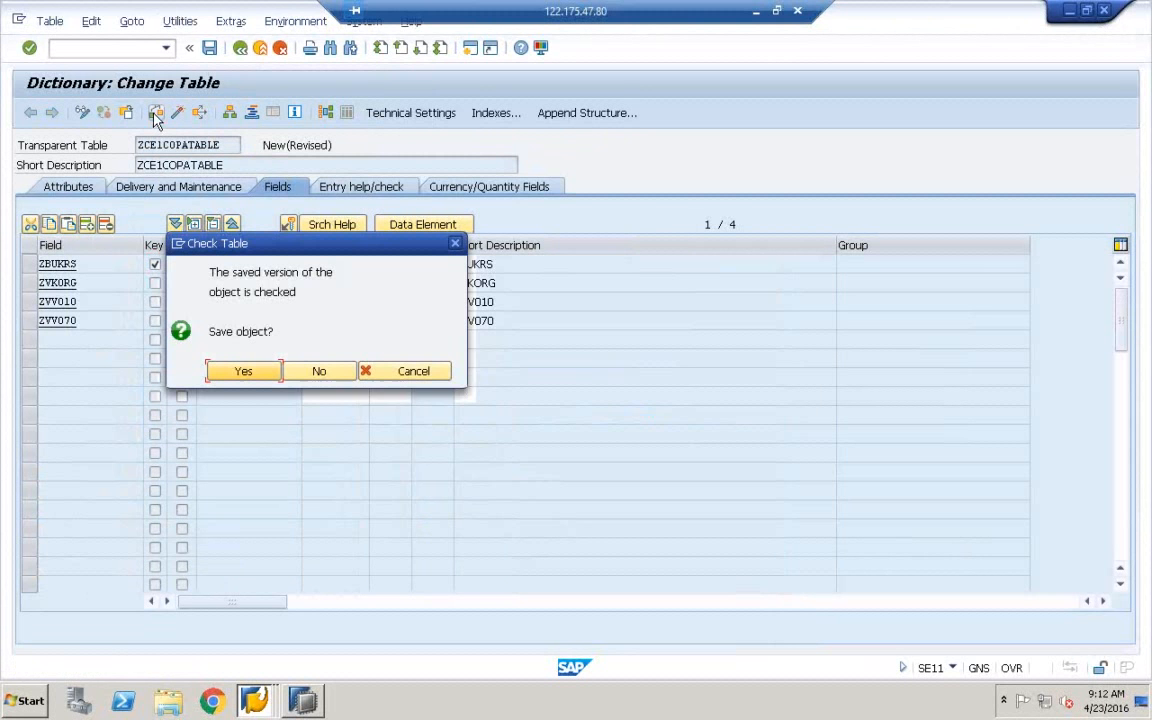
pyautogui.click(249, 373)
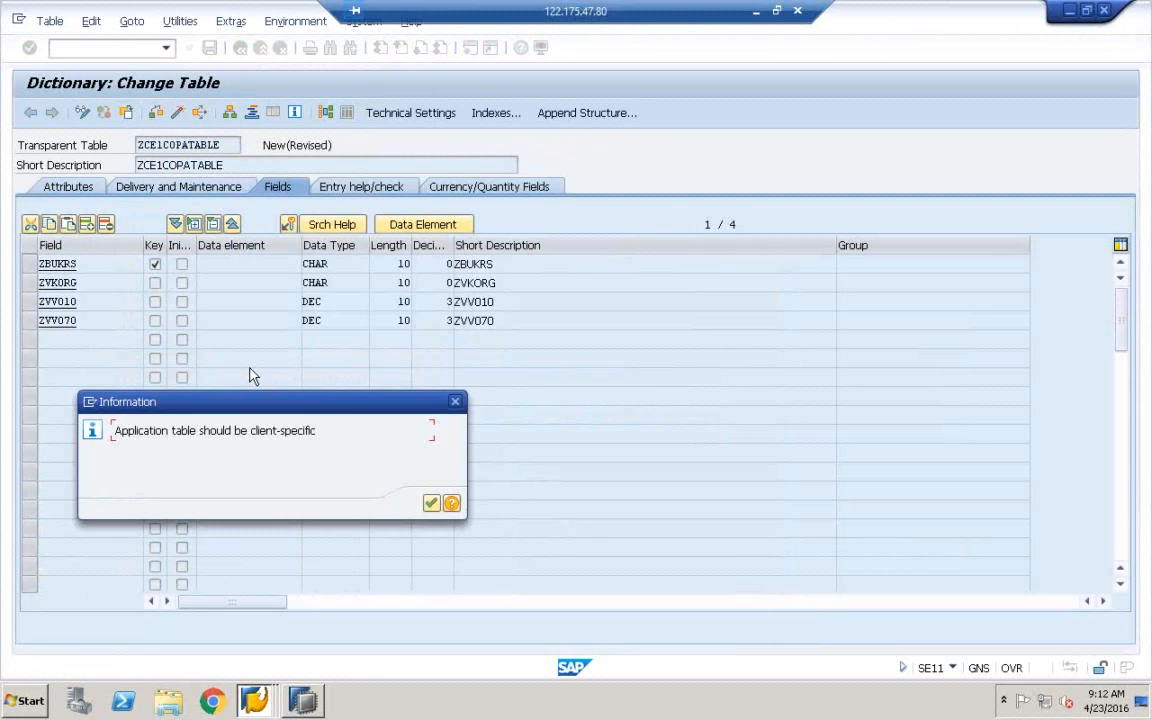
pyautogui.click(431, 502)
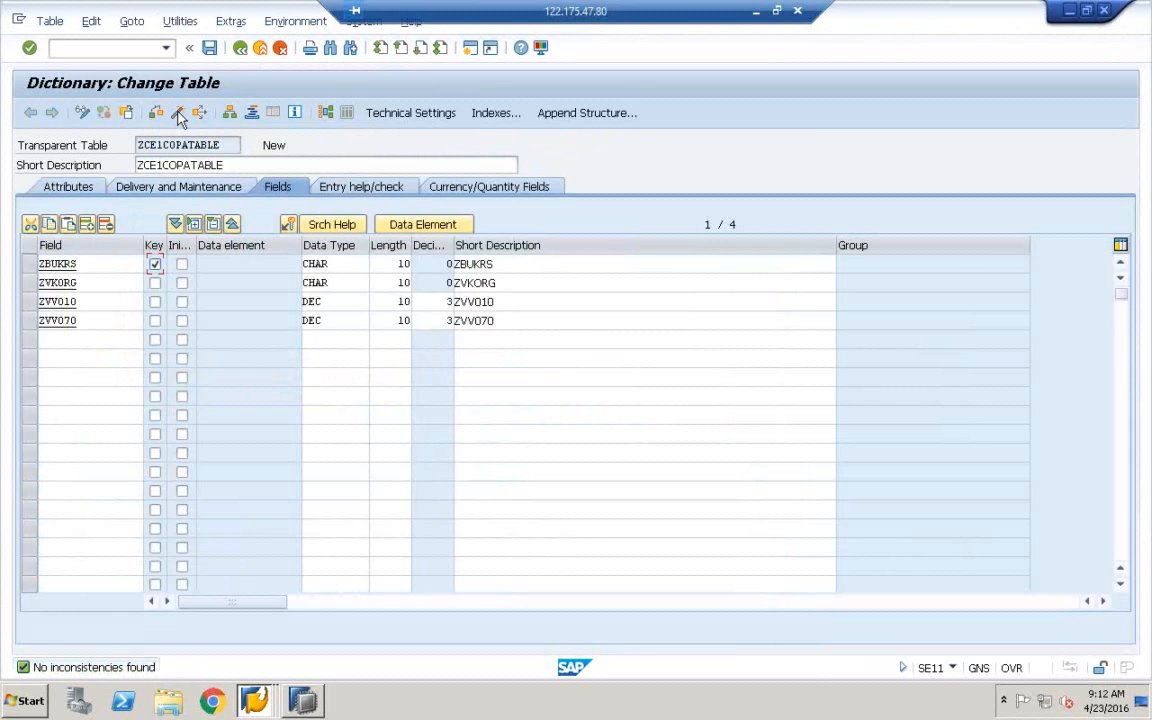
pyautogui.click(178, 115)
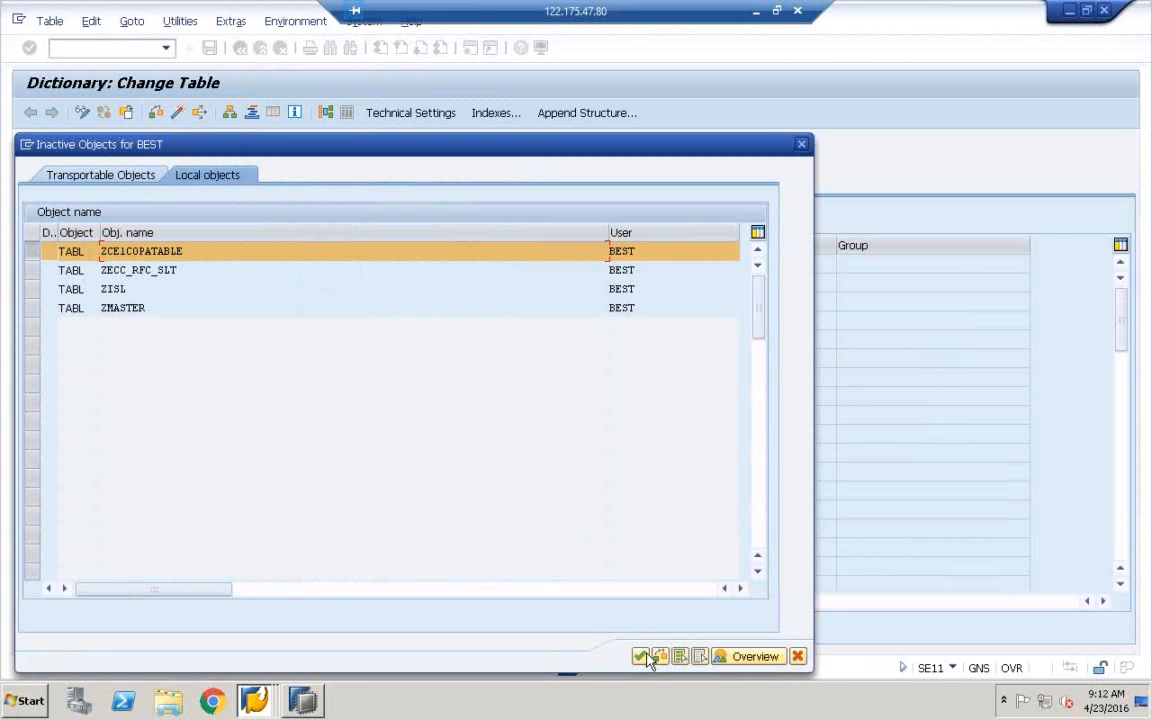
pyautogui.click(640, 656)
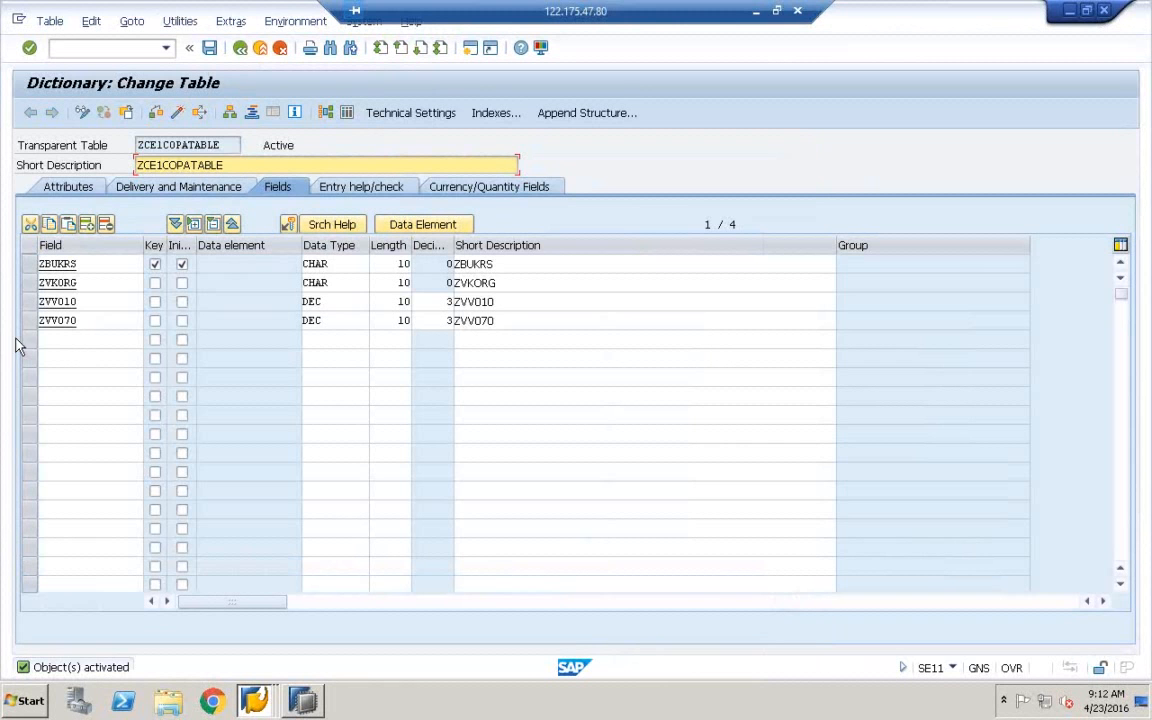
# Copy the table name ZCE1COPATABLE from the screen
pyautogui.moveTo(218, 145); pyautogui.dragTo(98, 140)
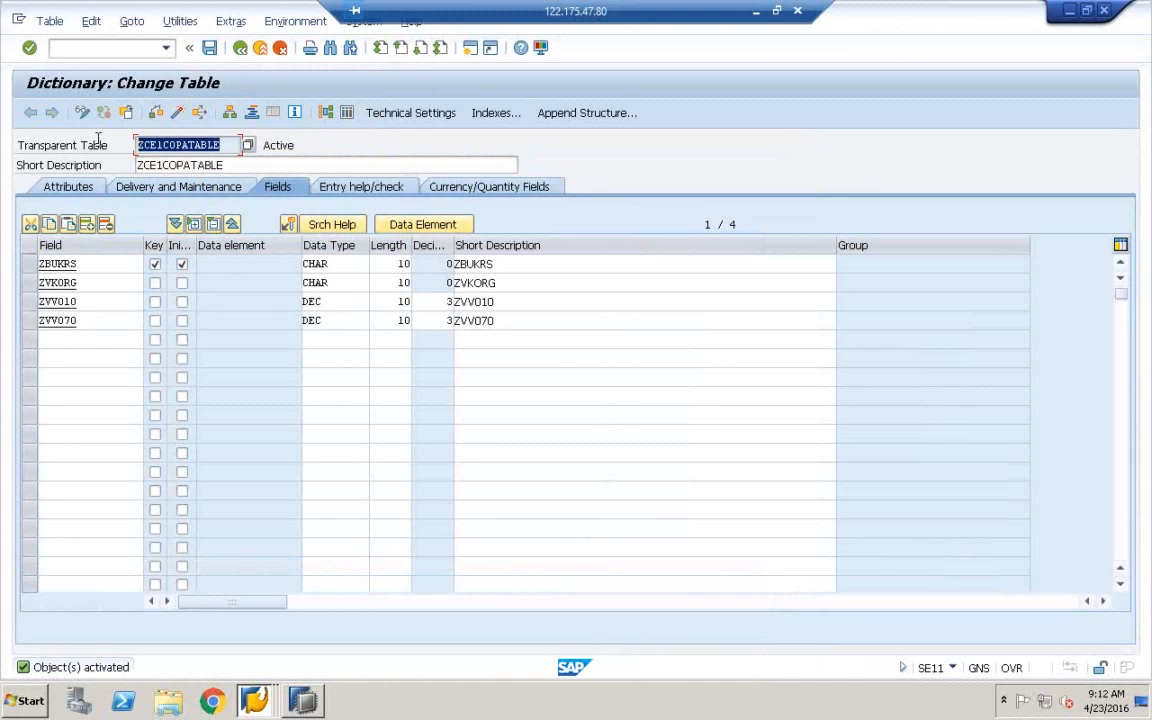
pyautogui.hotkey('ctrl', 'c')
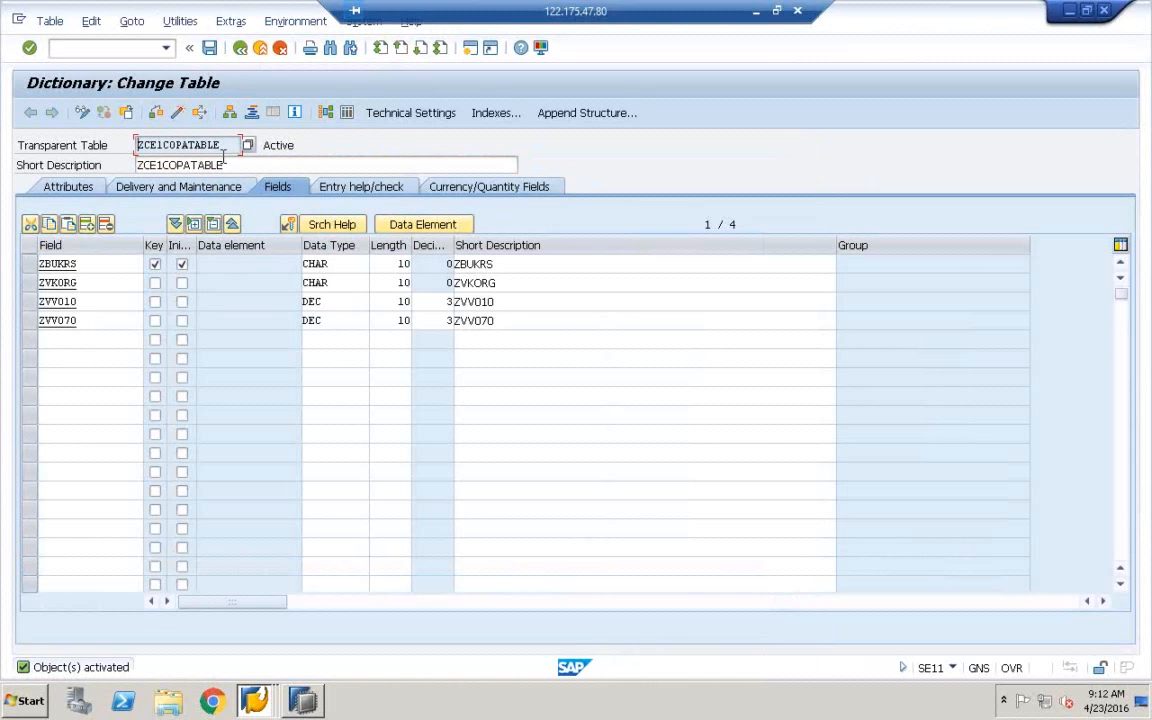
pyautogui.click(775, 11)
# Label the SS box in Paint with the pasted name ZCE1COPATABLE
pyautogui.moveTo(462, 702)
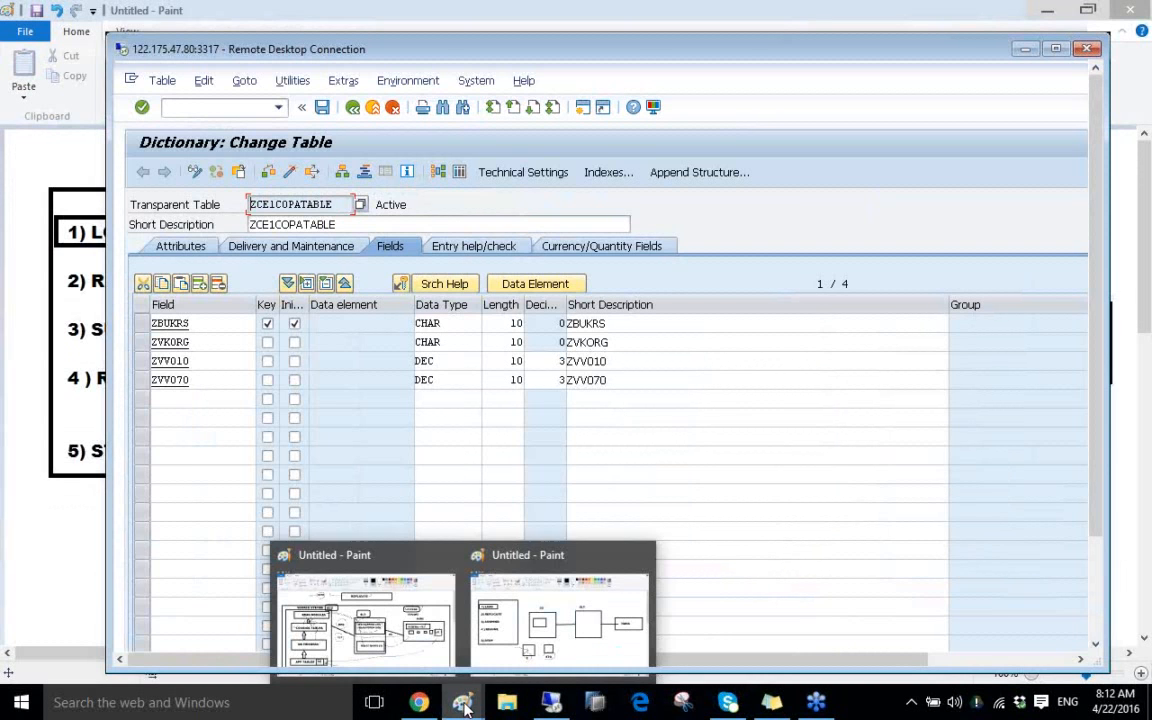
pyautogui.moveTo(405, 638)
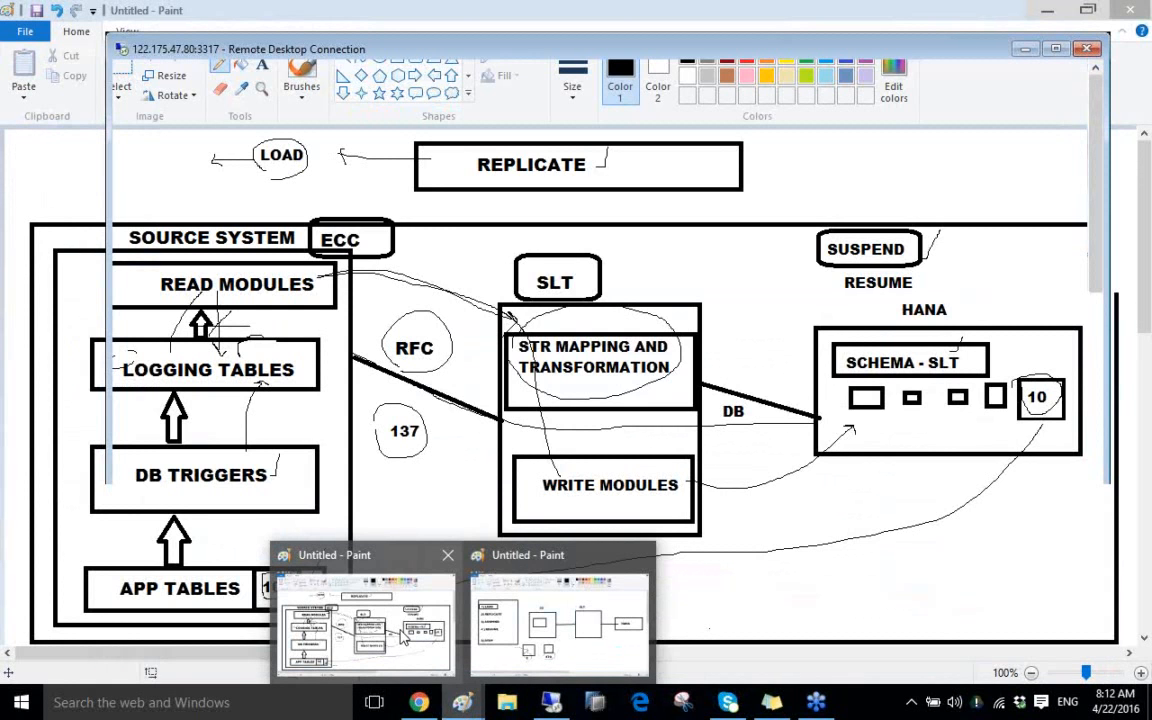
pyautogui.click(560, 622)
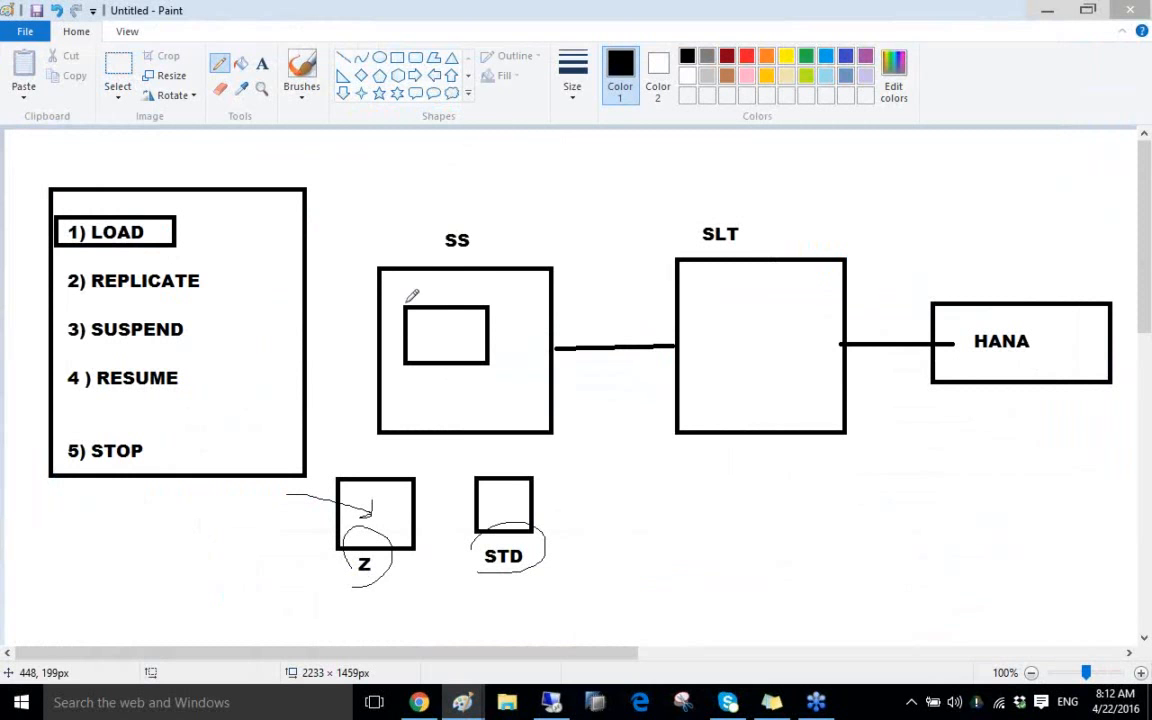
pyautogui.click(262, 63)
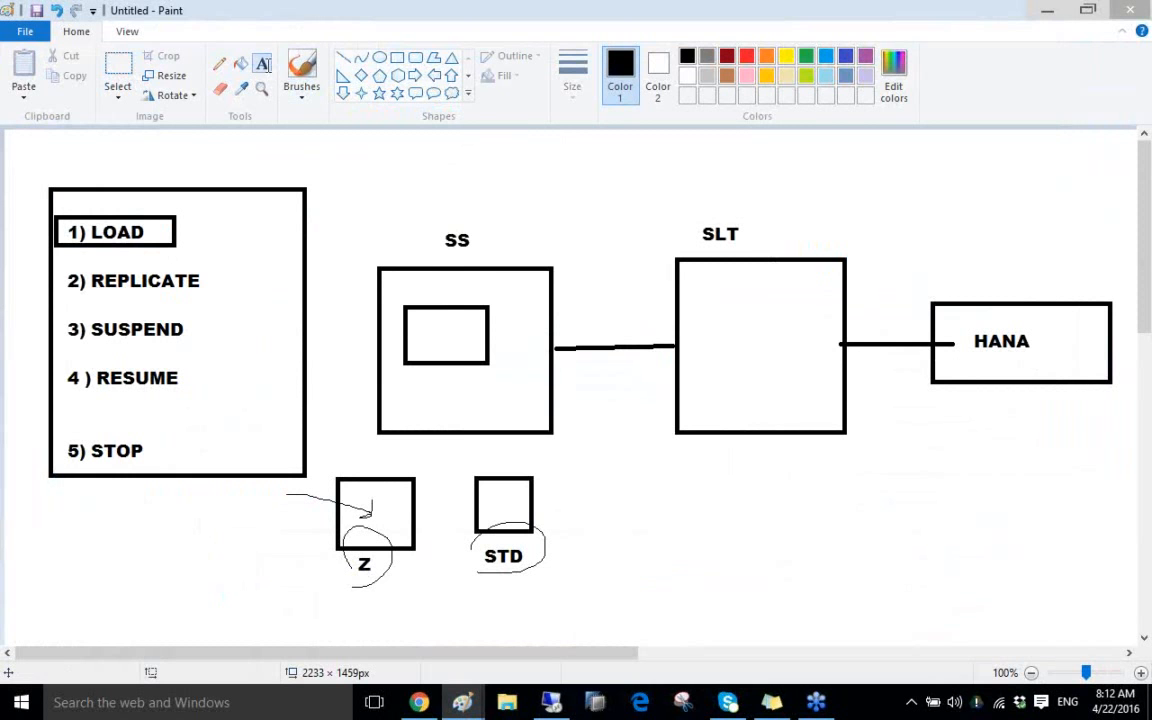
pyautogui.click(390, 286)
pyautogui.click(390, 286)
pyautogui.hotkey('ctrl', 'v')
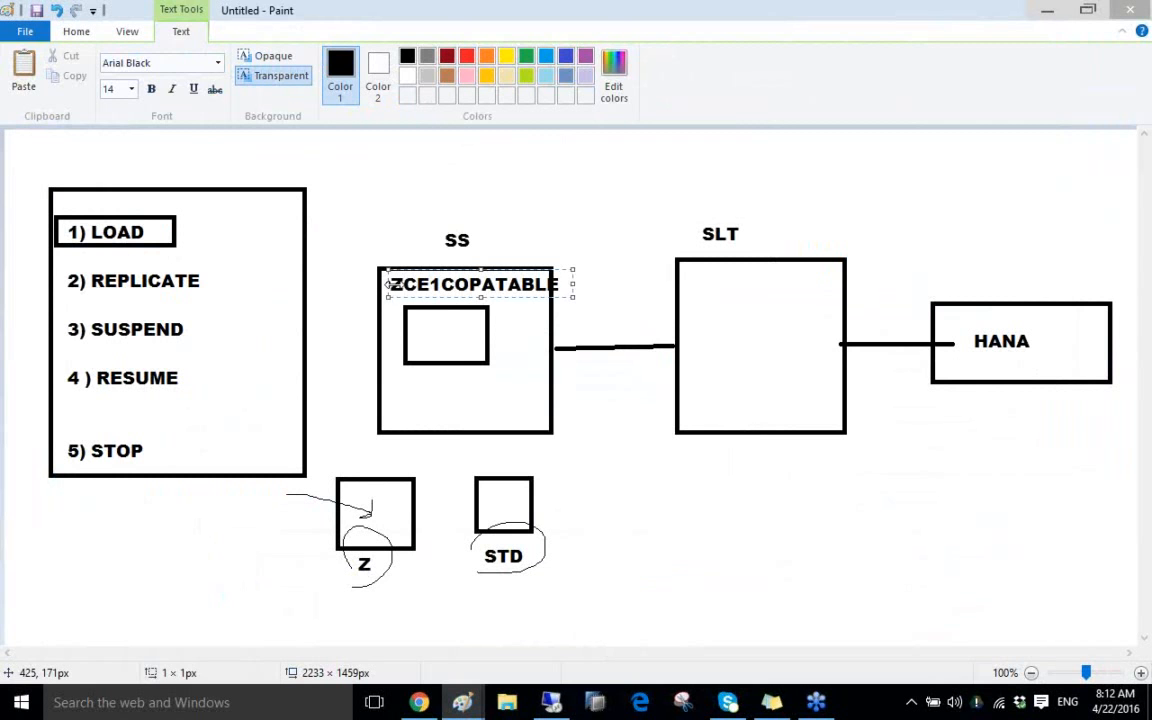
pyautogui.moveTo(386, 285); pyautogui.dragTo(375, 285)
pyautogui.click(521, 201)
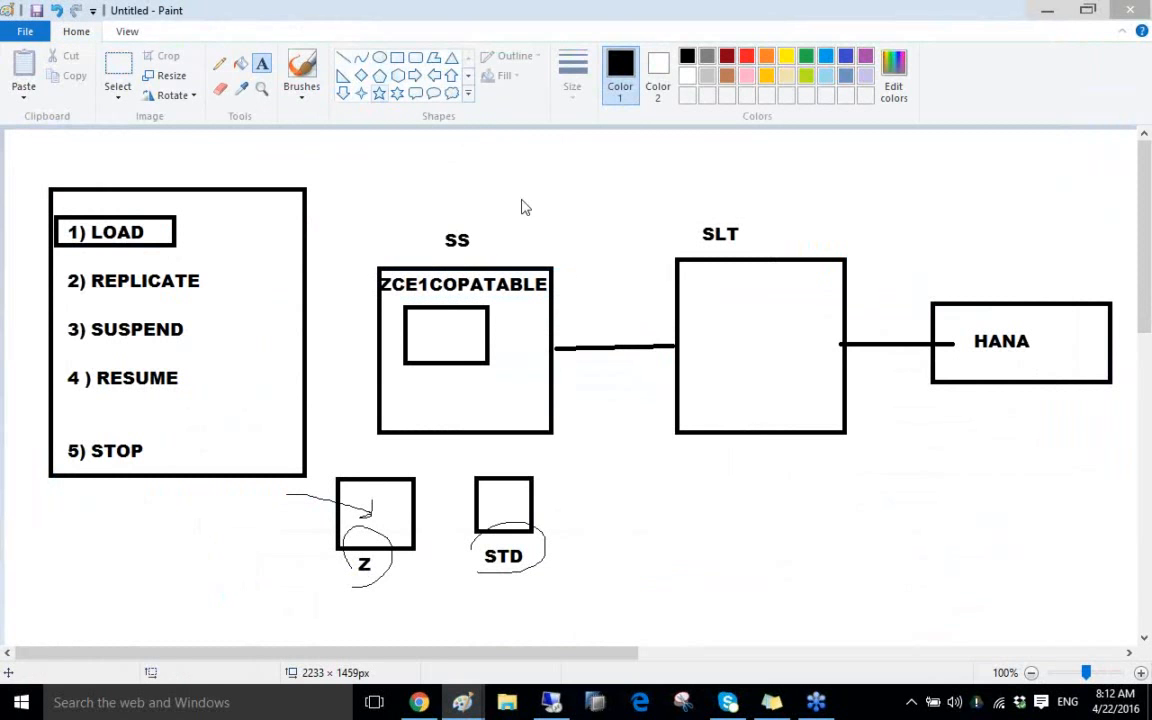
# Box the ZCE1COPATABLE label and draw lines linking LOAD to it and SLT
pyautogui.click(397, 57)
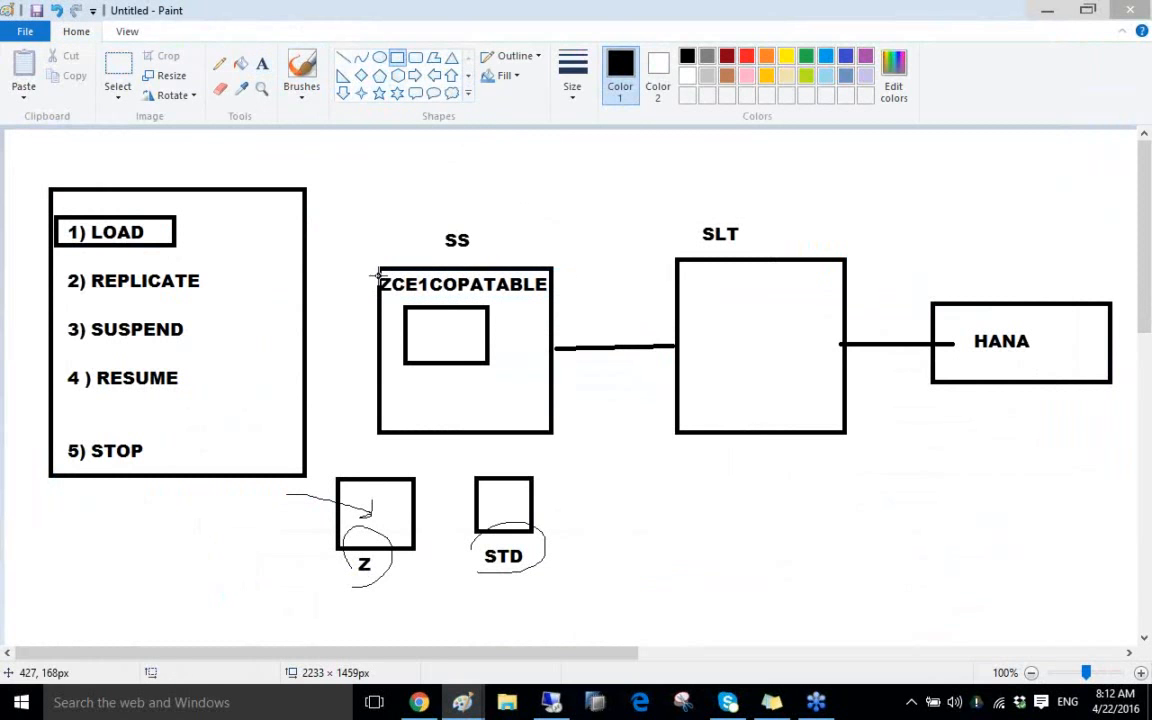
pyautogui.moveTo(377, 268); pyautogui.dragTo(552, 303)
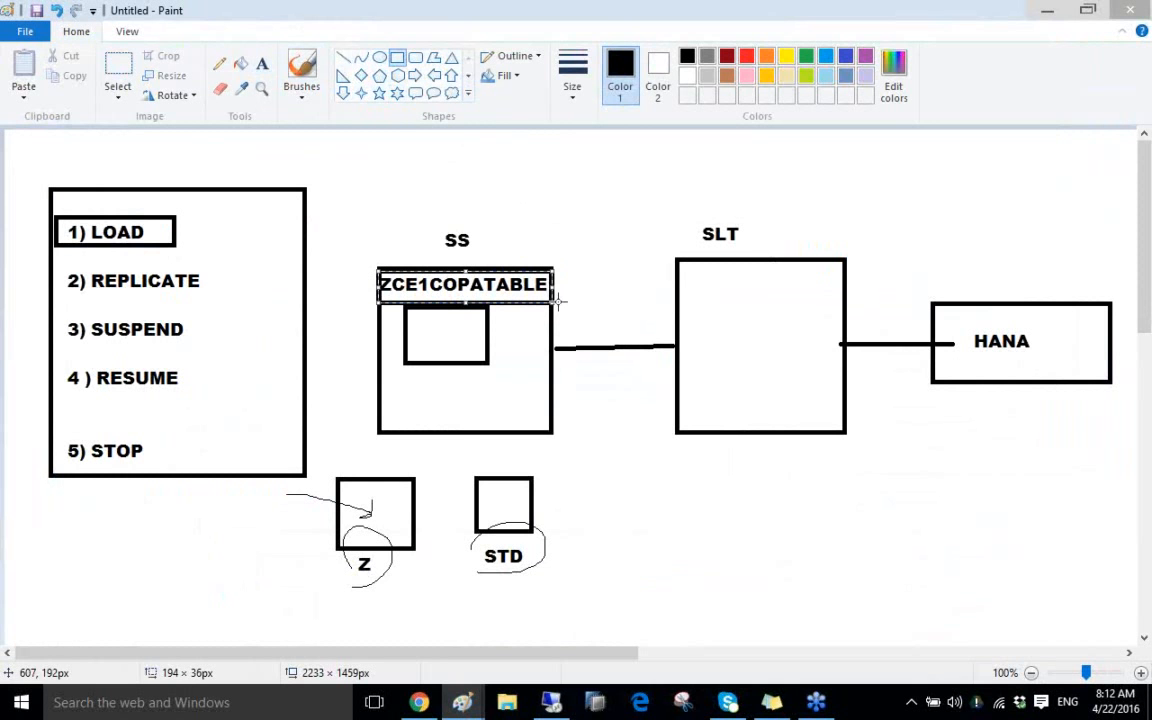
pyautogui.click(219, 63)
pyautogui.moveTo(335, 272)
pyautogui.mouseDown()
pyautogui.moveTo(377, 272)
pyautogui.moveTo(176, 240)
pyautogui.moveTo(345, 205)
pyautogui.moveTo(717, 292)
pyautogui.mouseUp()
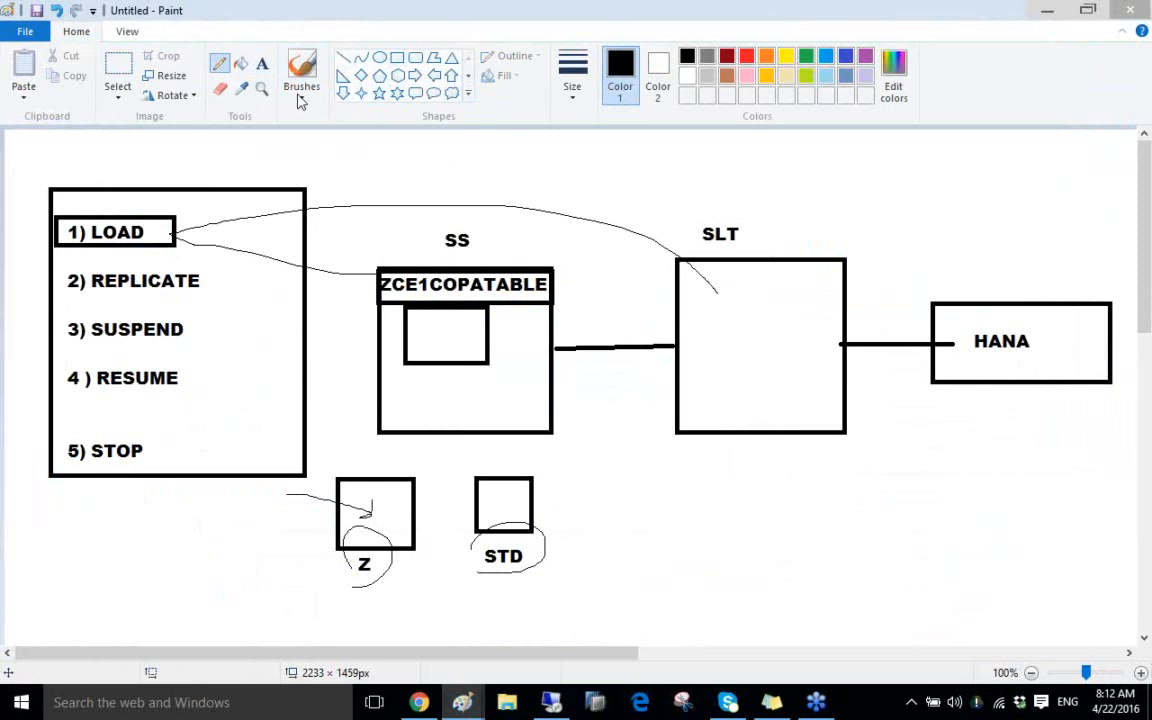
# Add LTRC inside the SLT box, and DP and HS inside HANA
pyautogui.click(262, 63)
pyautogui.click(722, 305)
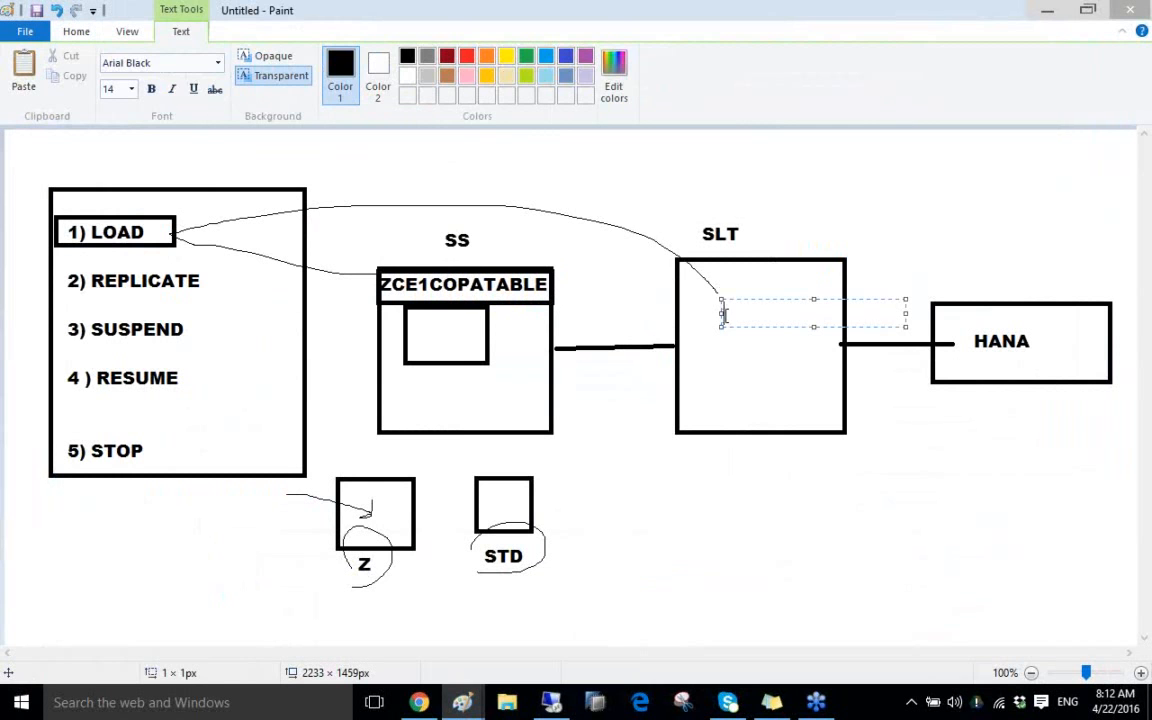
pyautogui.write('LTRC')
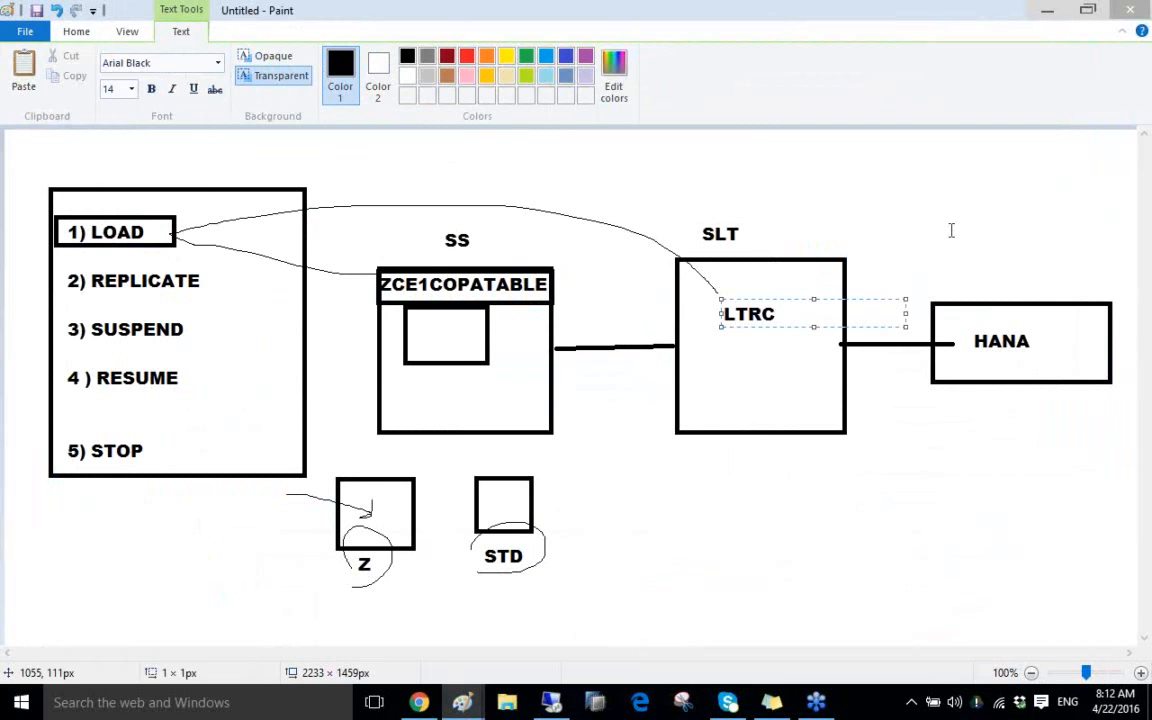
pyautogui.click(951, 230)
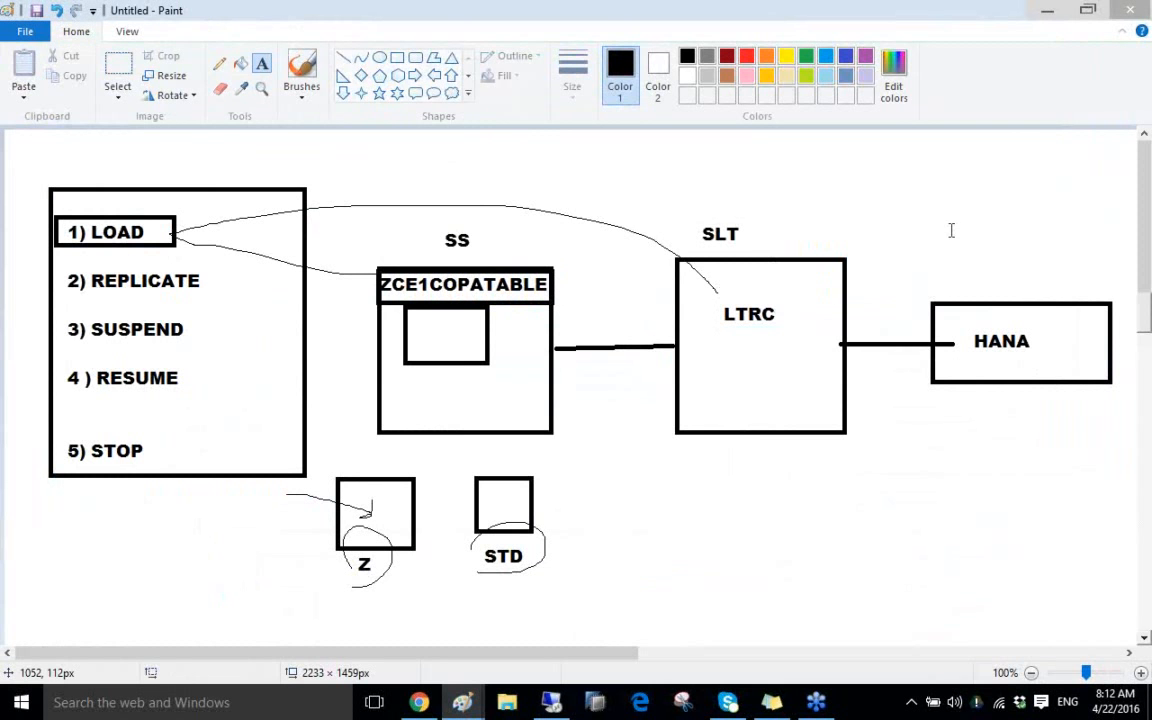
pyautogui.click(1041, 325)
pyautogui.write('DP')
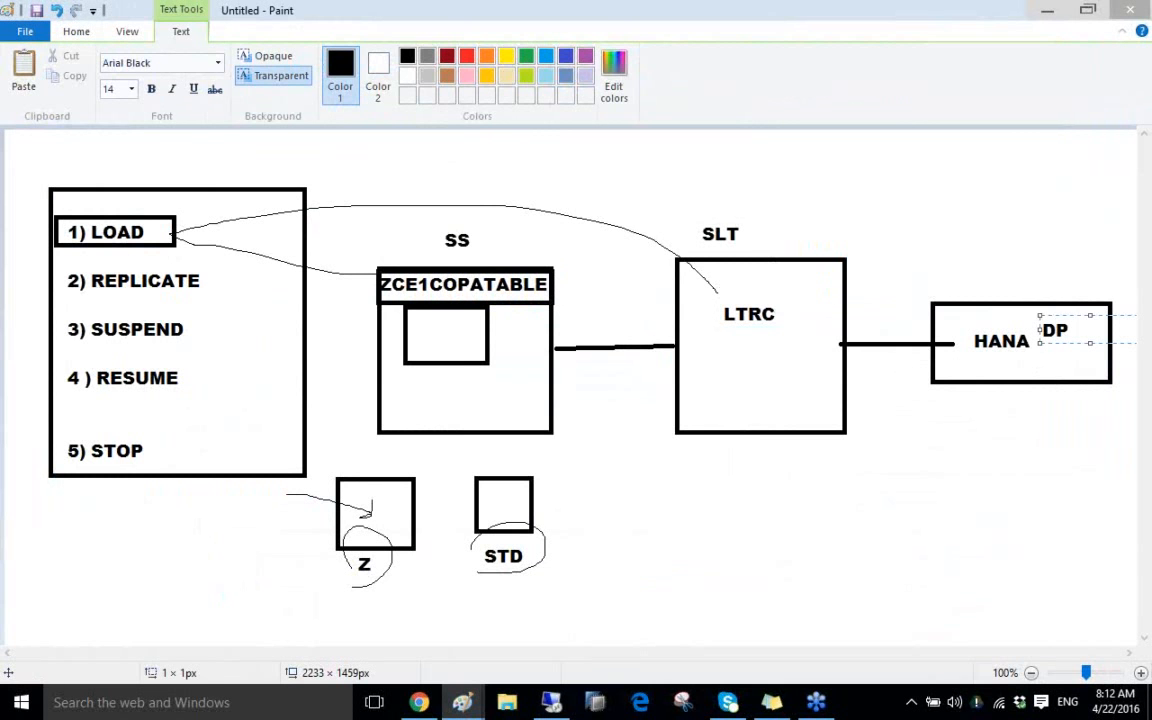
pyautogui.press('Return')
pyautogui.write('HS')
pyautogui.click(955, 319)
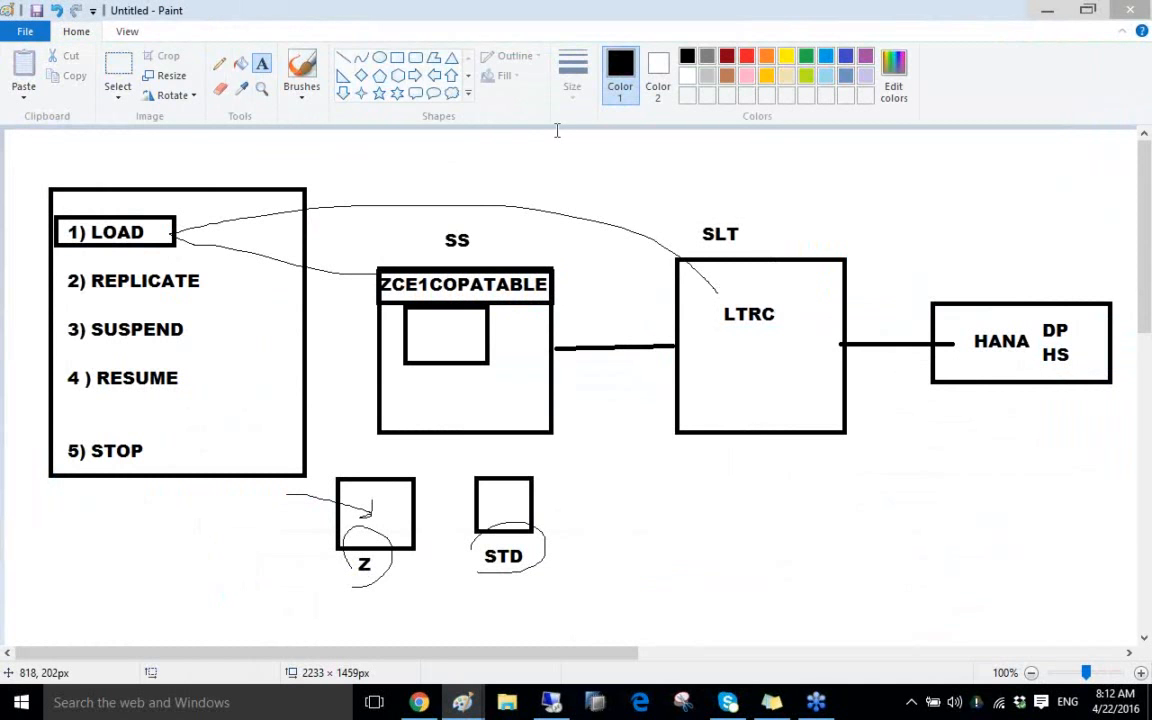
# Draw a rounded rectangle around the LTRC label
pyautogui.click(415, 57)
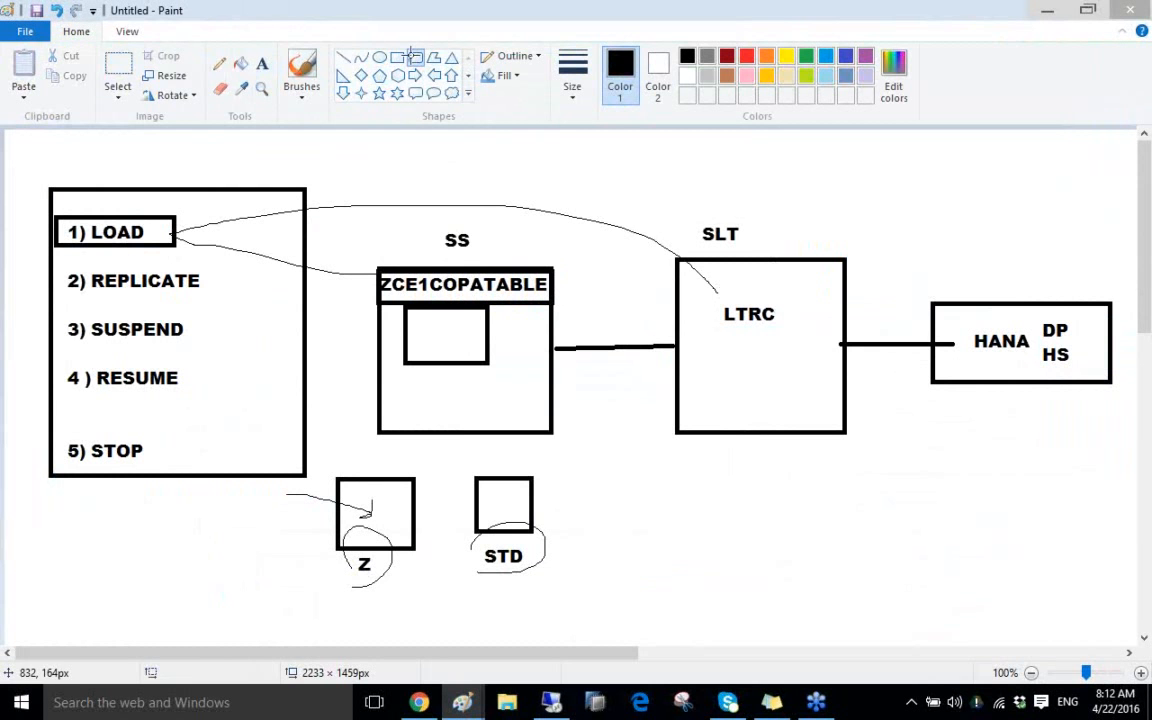
pyautogui.moveTo(703, 299); pyautogui.dragTo(827, 344)
pyautogui.click(724, 238)
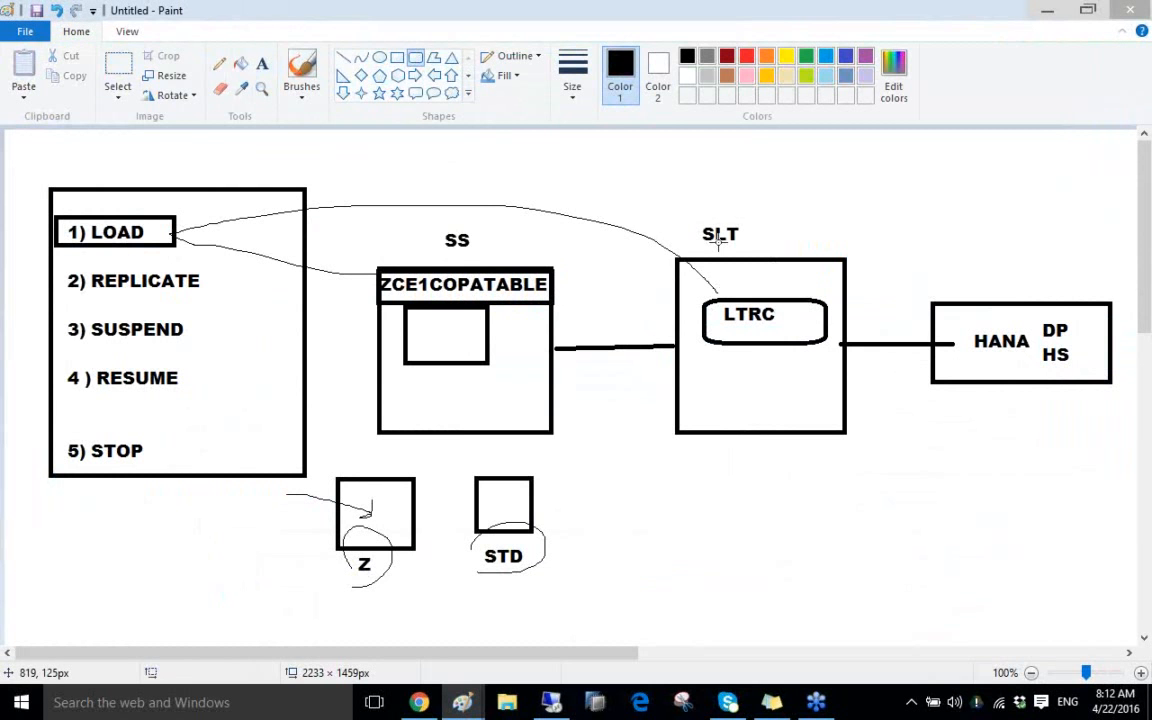
# Close SE11, run LTRC from the transaction history and open configuration ECCSLT99 (137)
pyautogui.click(553, 702)
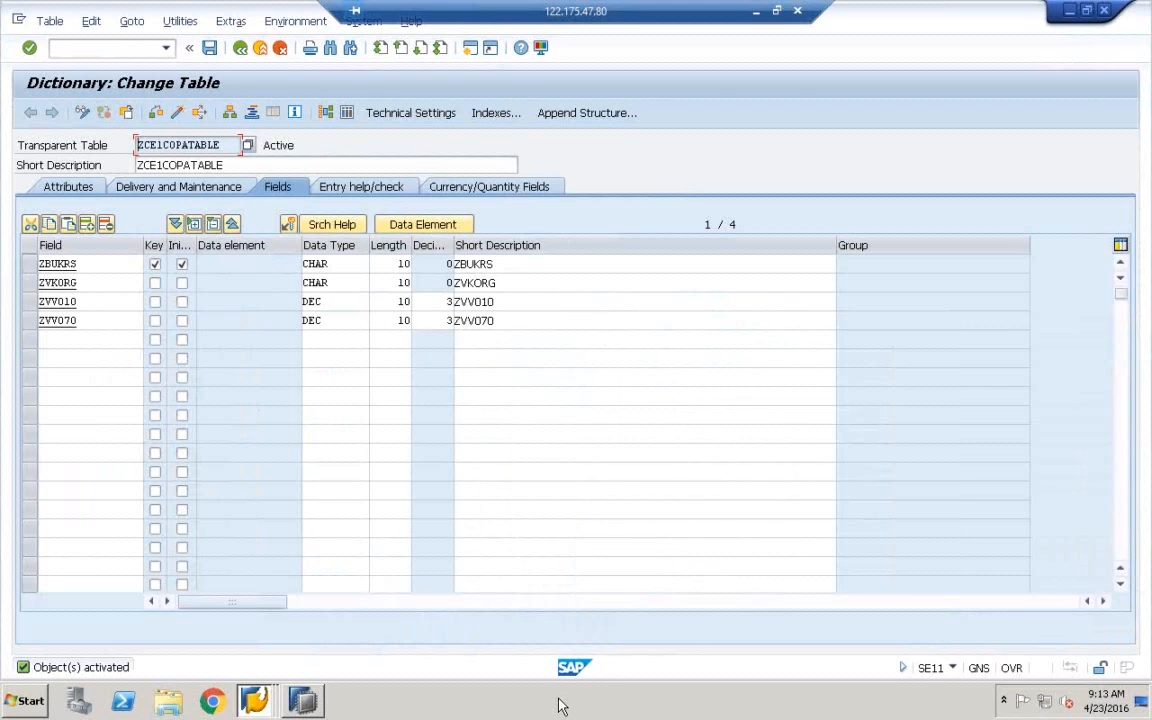
pyautogui.doubleClick(18, 19)
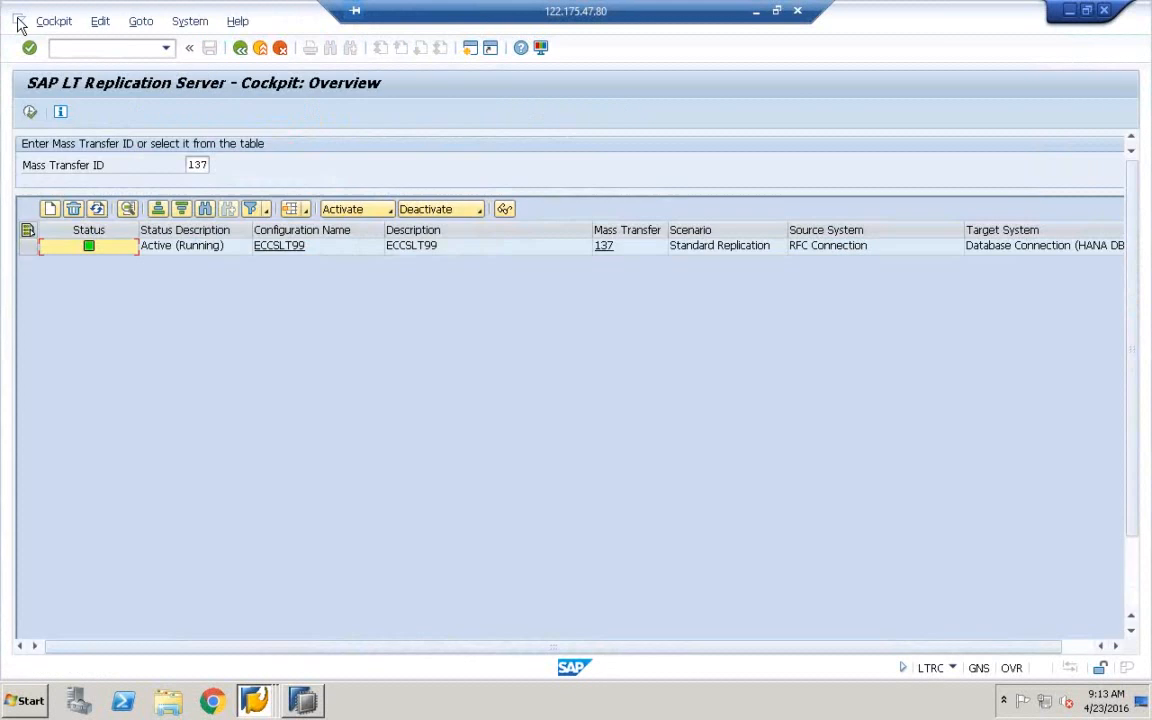
pyautogui.click(240, 48)
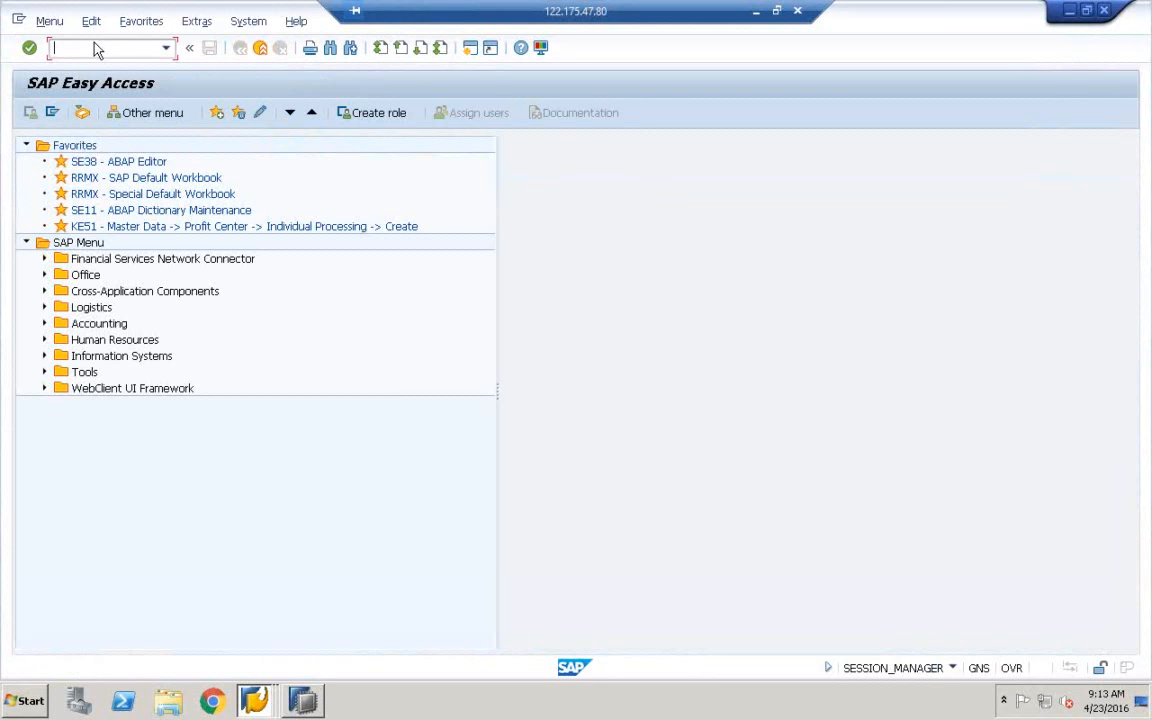
pyautogui.click(167, 48)
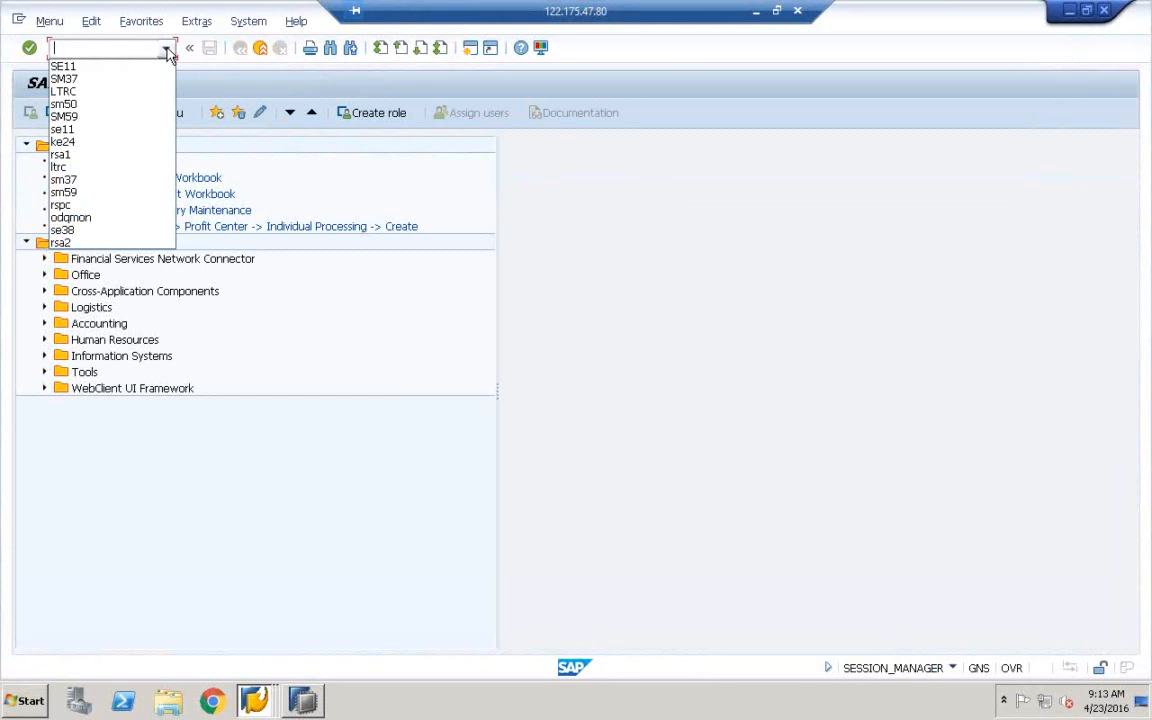
pyautogui.click(72, 90)
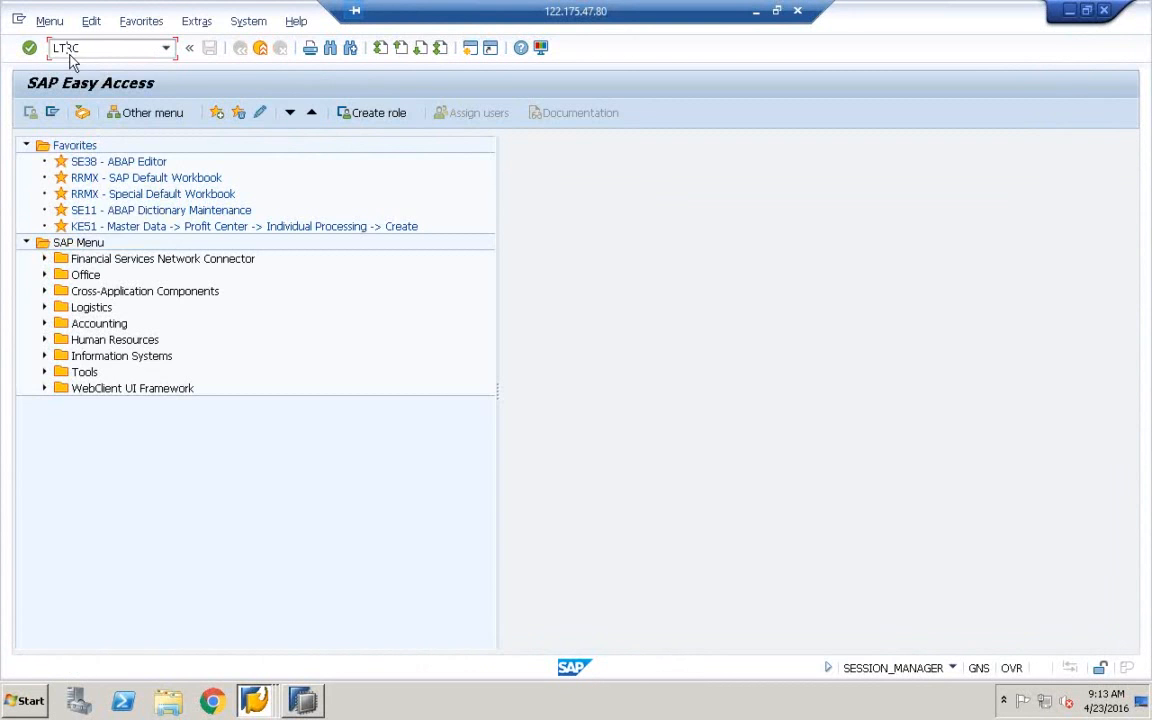
pyautogui.press('Return')
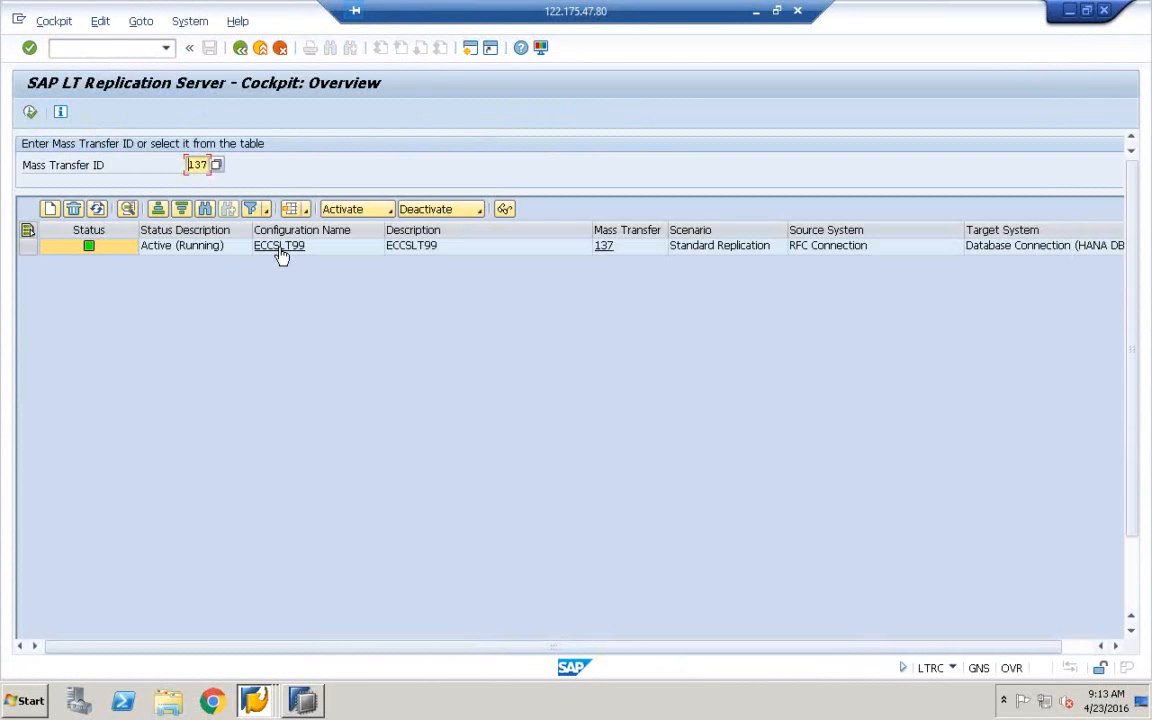
pyautogui.click(281, 247)
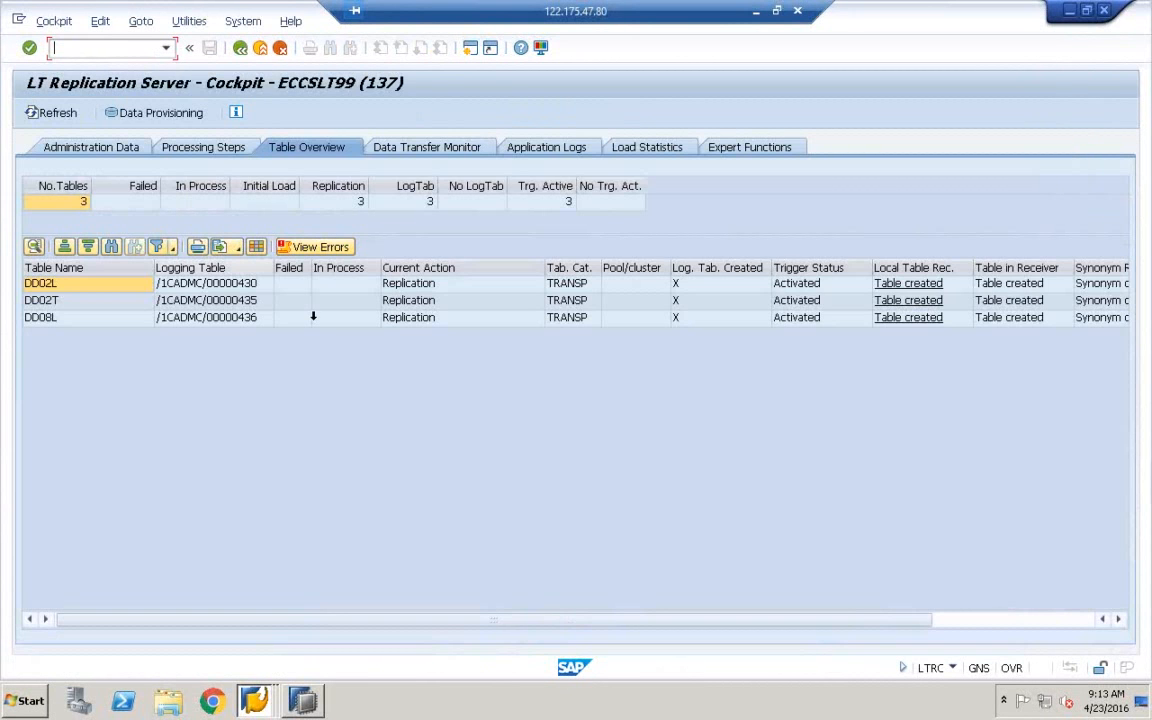
# Open Data Provisioning and paste ZCE1COPATABLE as the table for Start Load
pyautogui.click(163, 116)
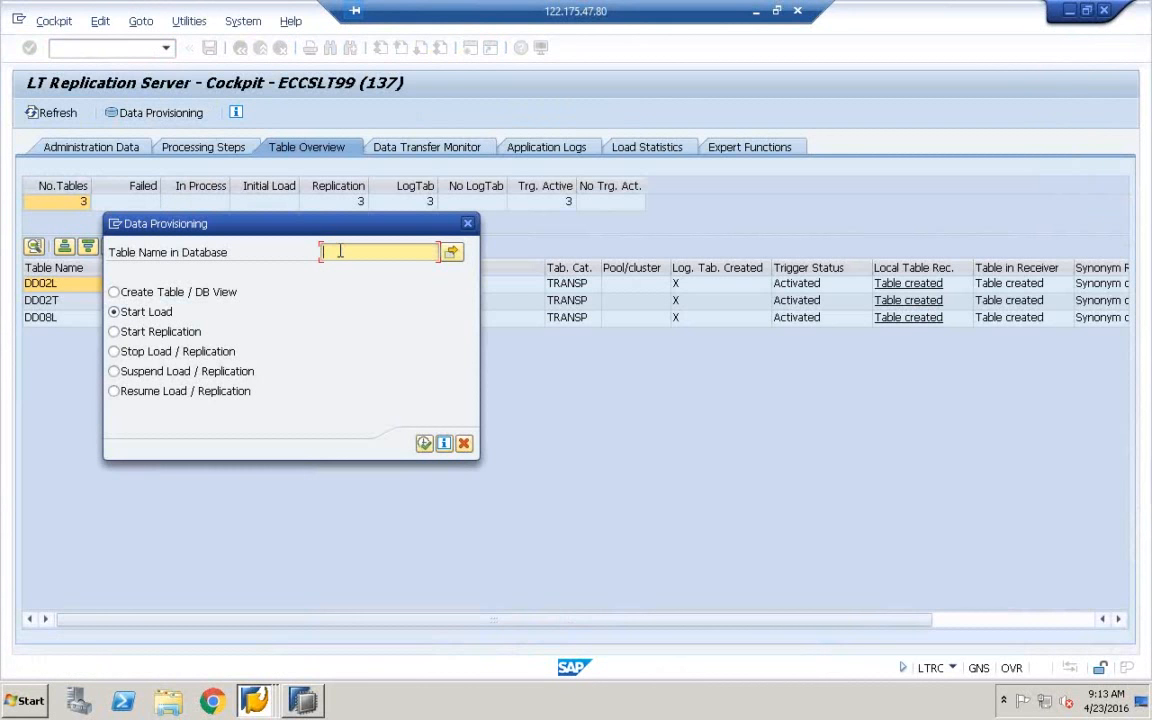
pyautogui.write('ZCE1COPATABLE')
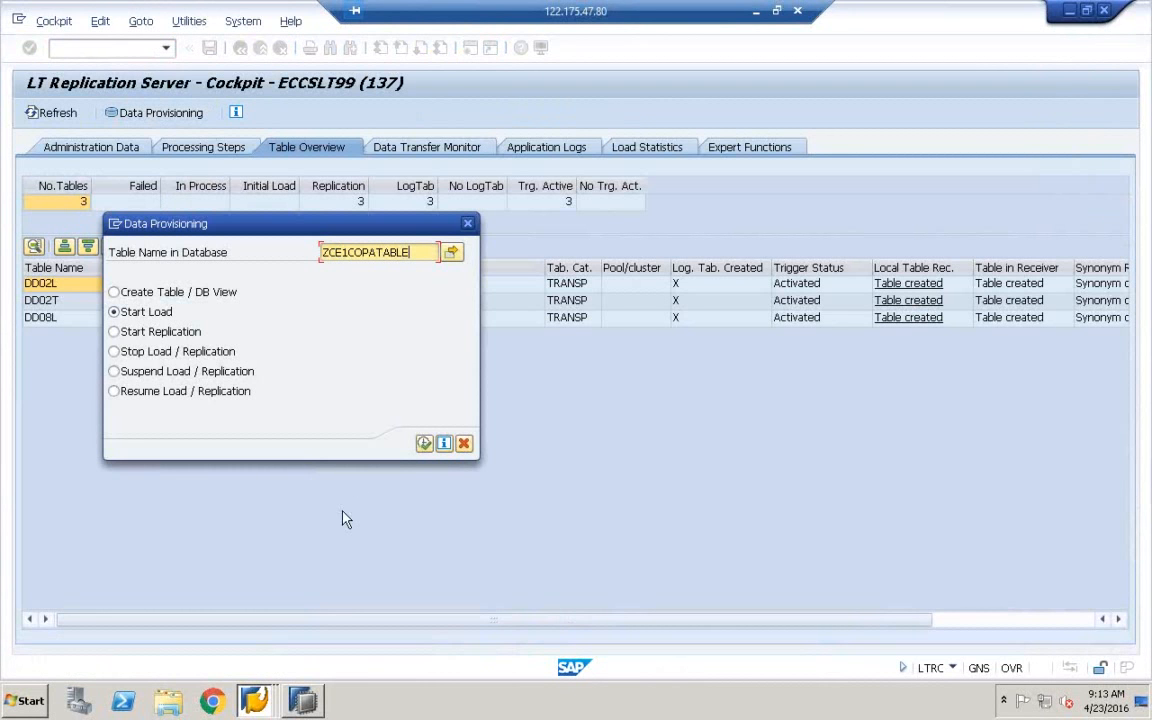
pyautogui.click(312, 703)
# Bring up SAP HANA Studio, resize the Systems panel and select ECCSLT99
pyautogui.click(280, 656)
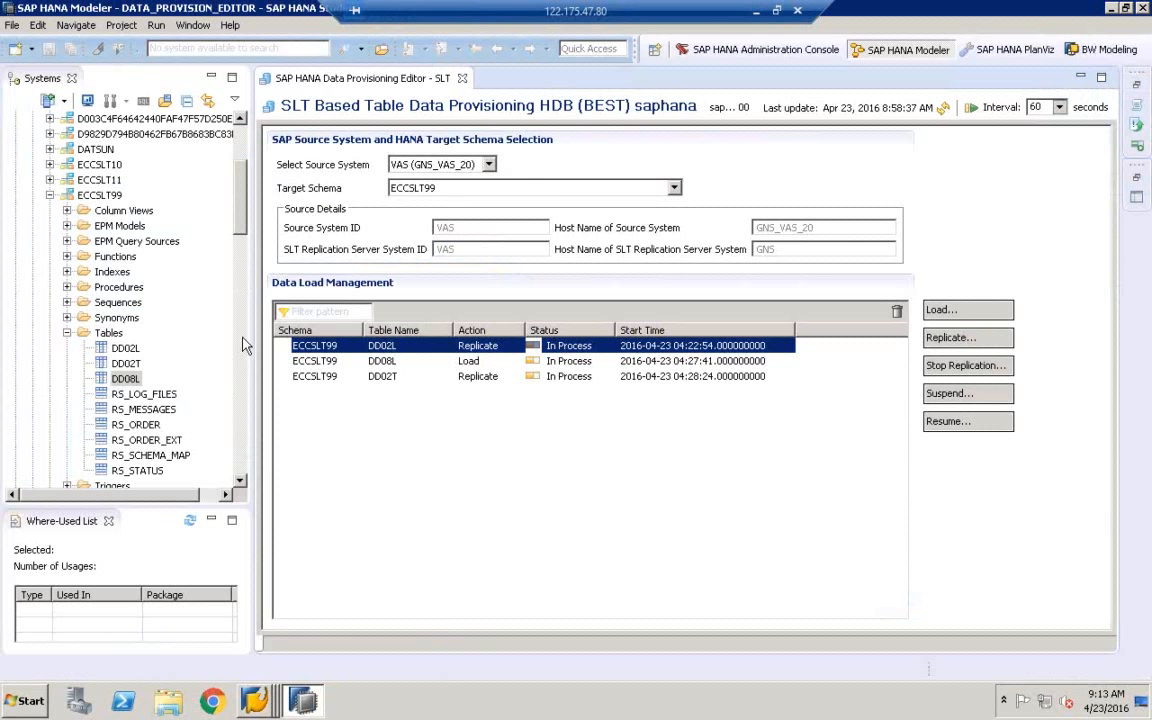
pyautogui.moveTo(252, 338); pyautogui.dragTo(345, 335)
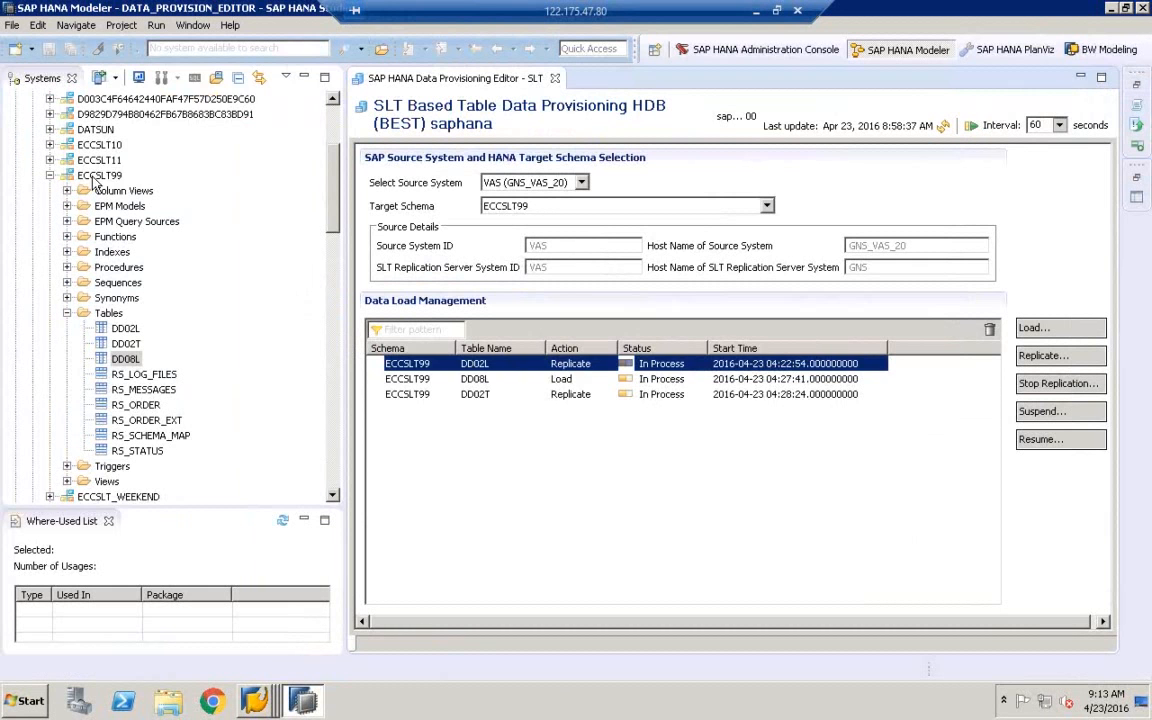
pyautogui.click(97, 178)
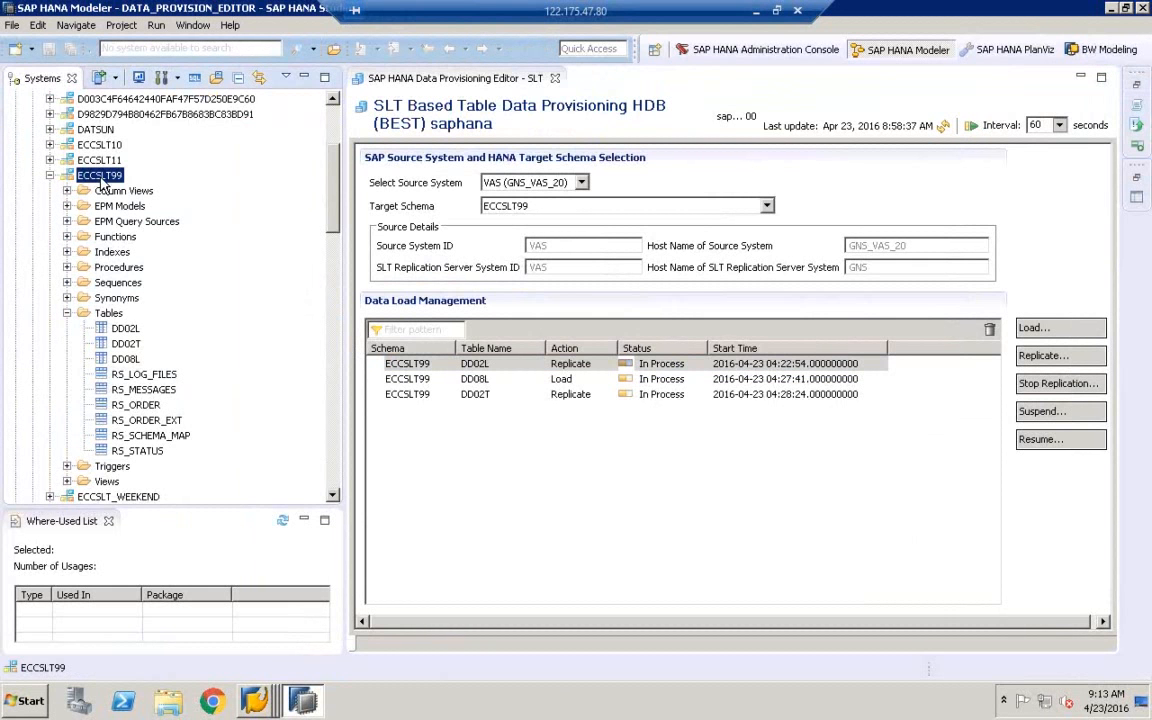
pyautogui.moveTo(343, 303); pyautogui.dragTo(286, 290)
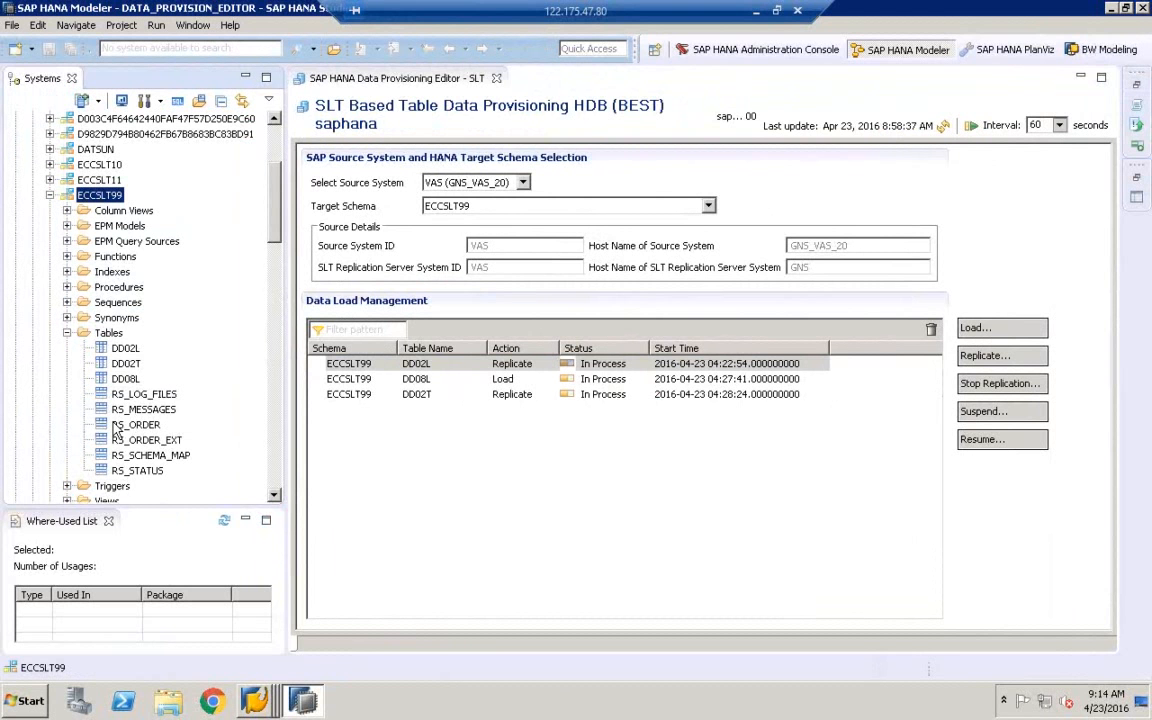
pyautogui.click(264, 704)
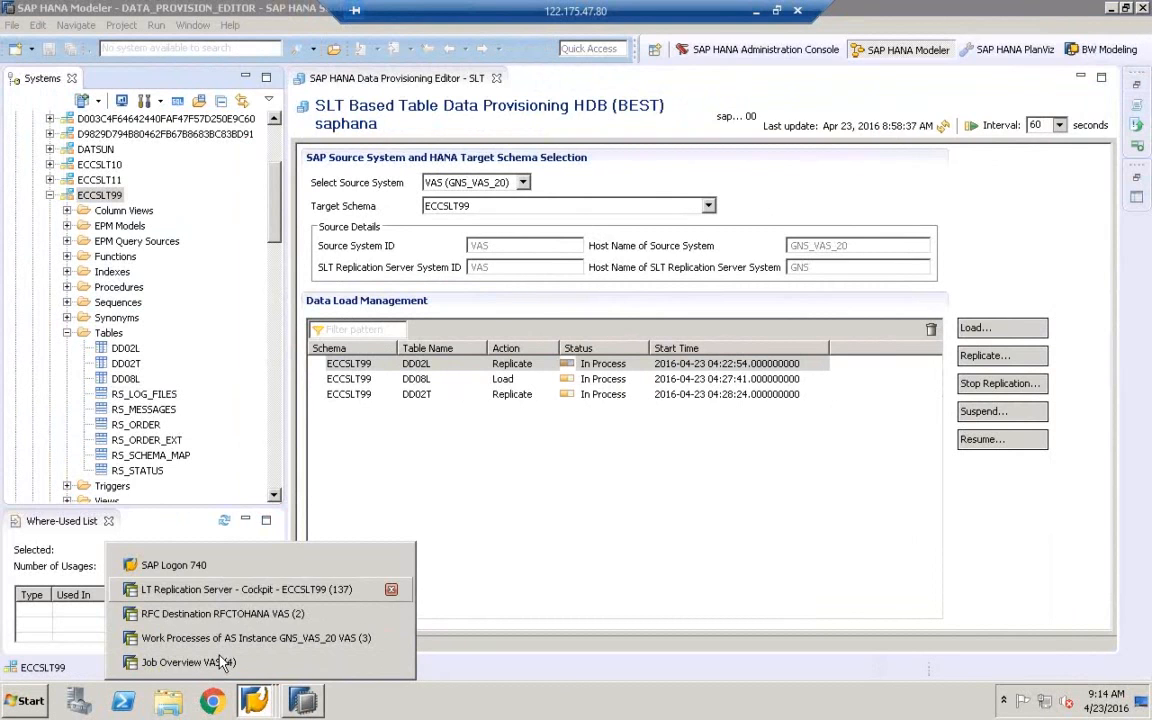
# Leave the job overview for the main menu and display table ZCE1COPATABLE in SE11
pyautogui.click(190, 662)
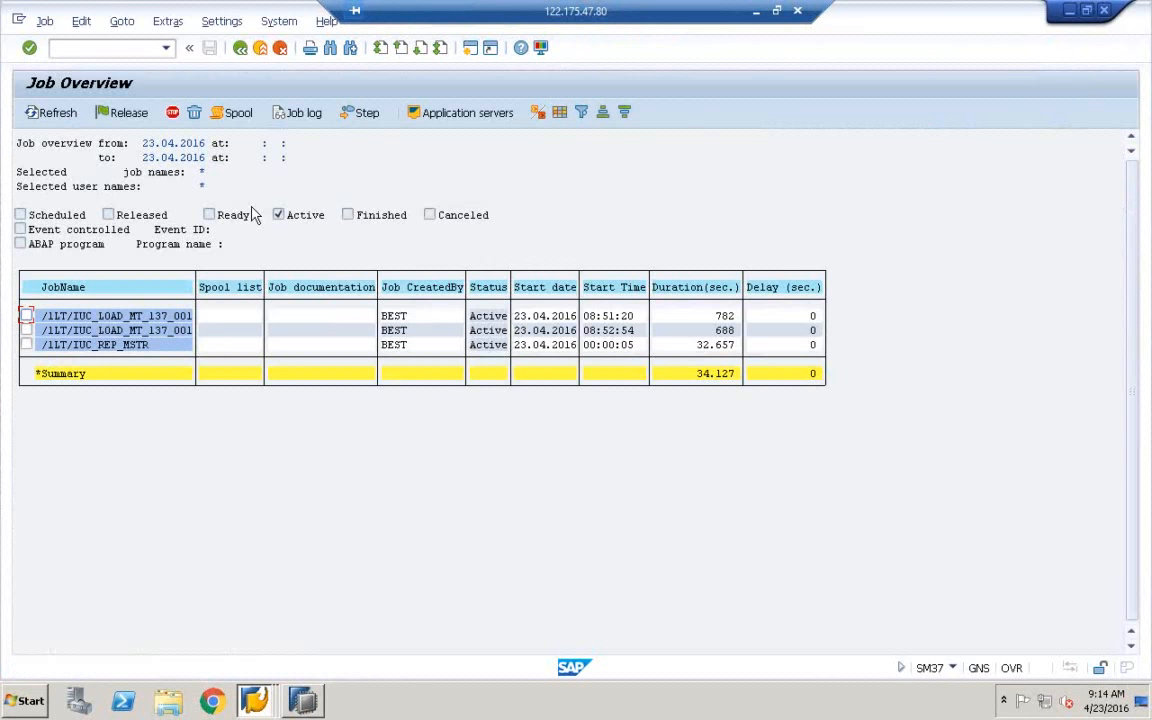
pyautogui.click(244, 54)
pyautogui.click(243, 56)
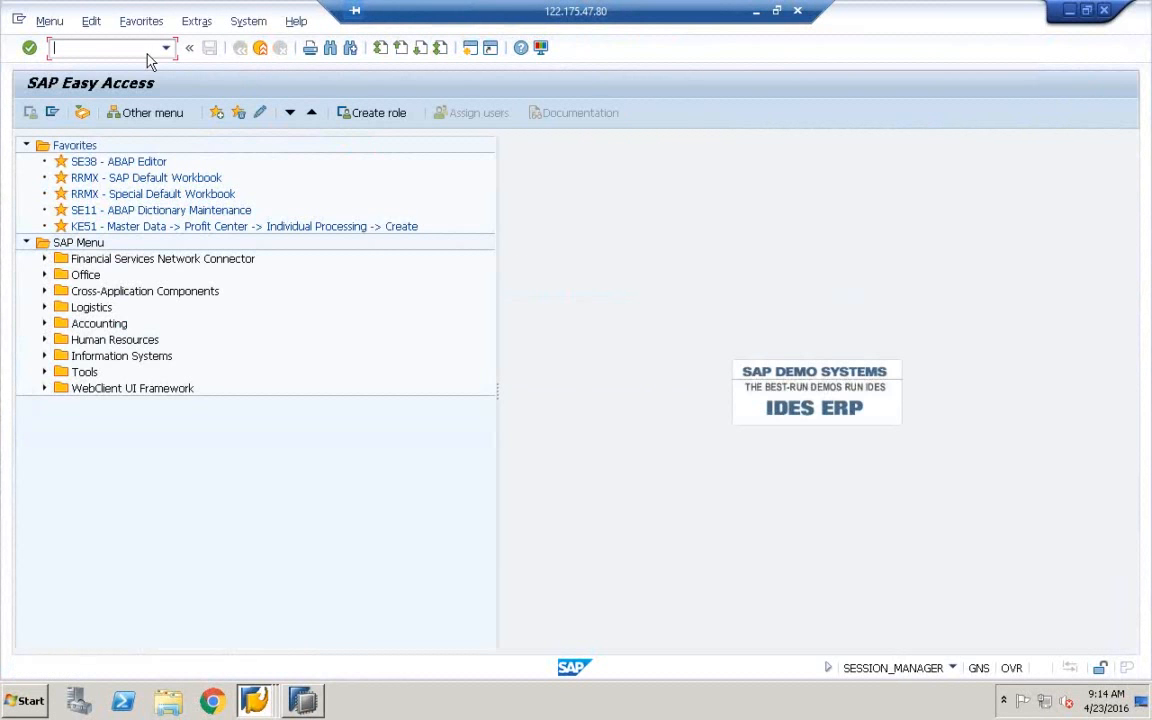
pyautogui.write('SE11')
pyautogui.press('Return')
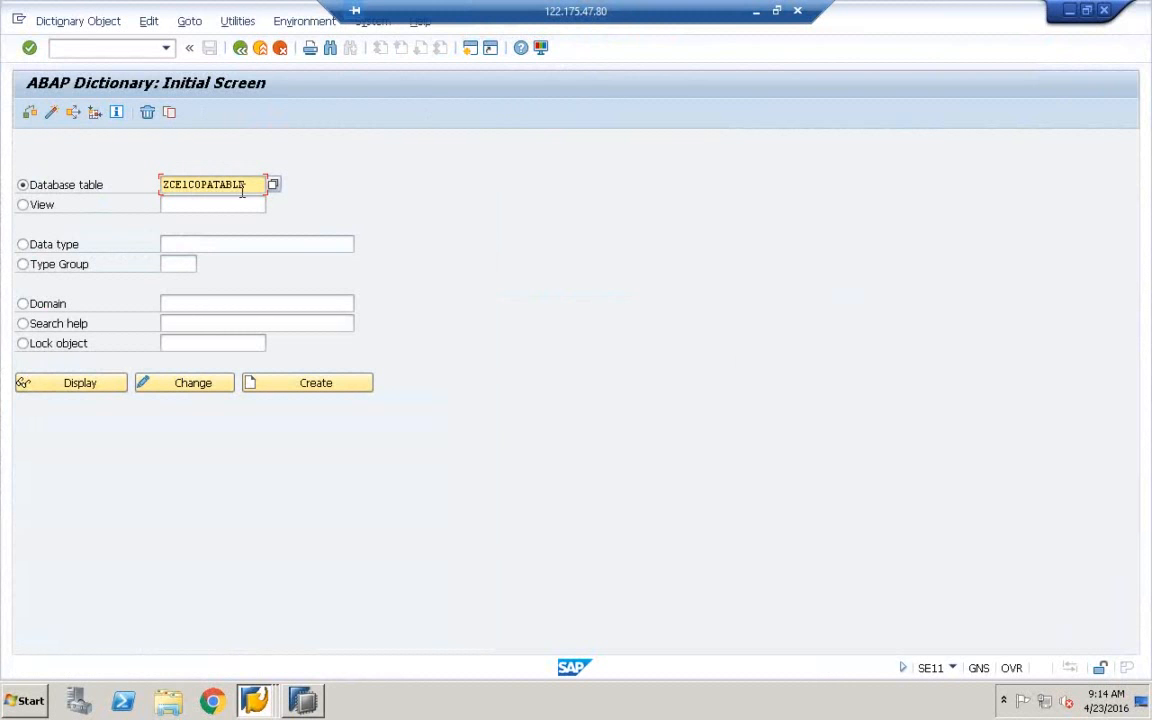
pyautogui.click(86, 386)
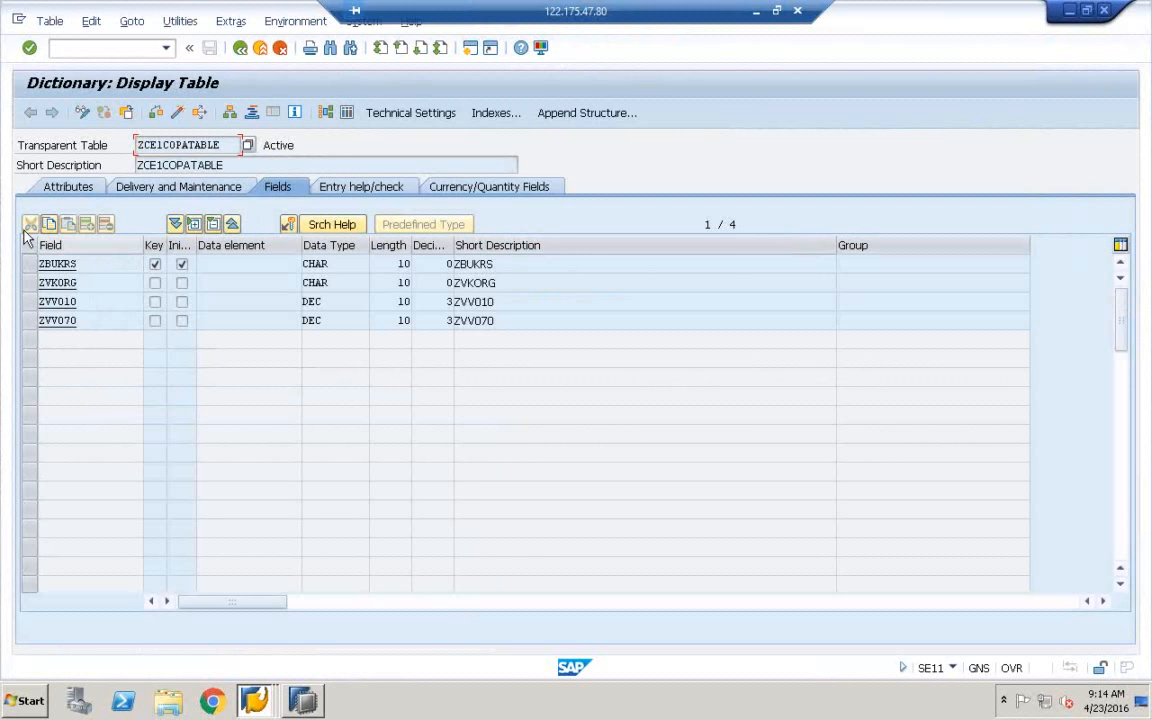
# Start creating a table entry with ZBUKRS 1000 and ZVKORG V01
pyautogui.click(182, 28)
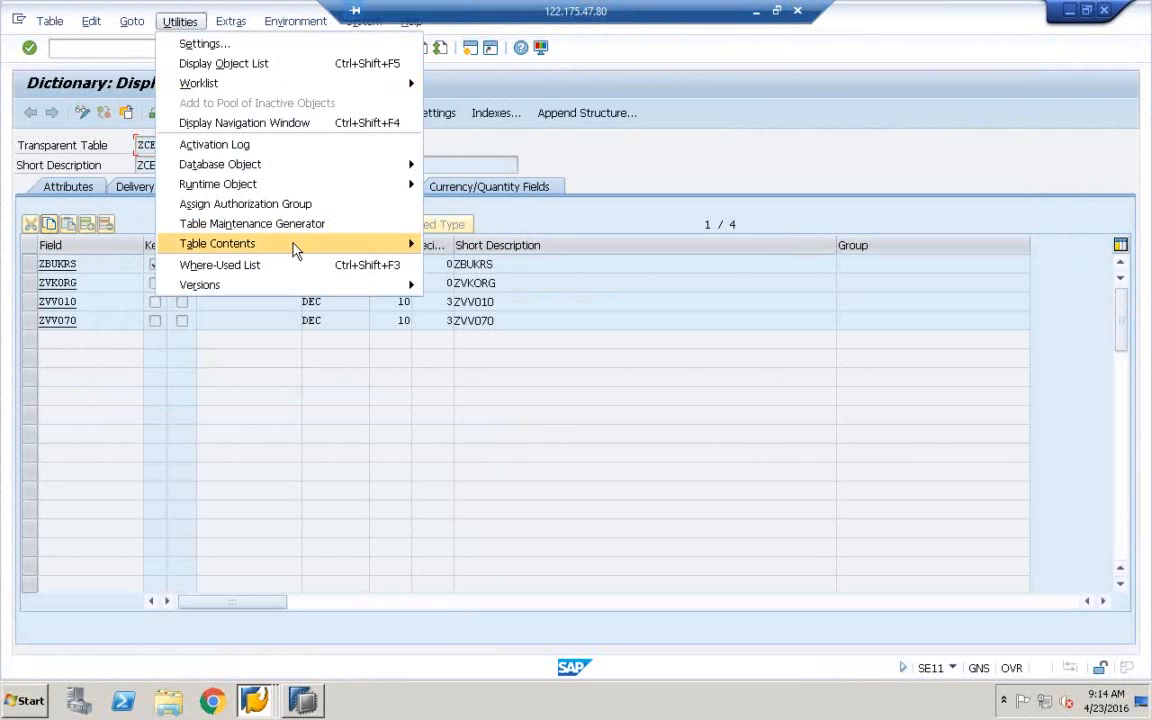
pyautogui.moveTo(320, 243)
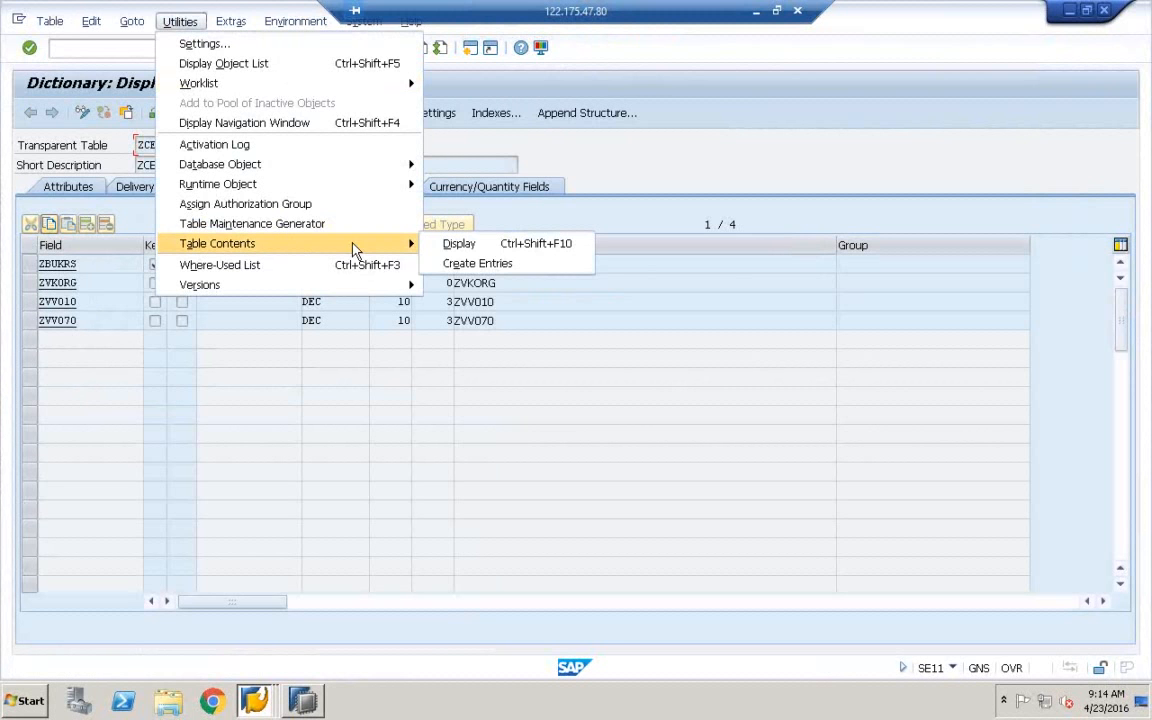
pyautogui.click(465, 268)
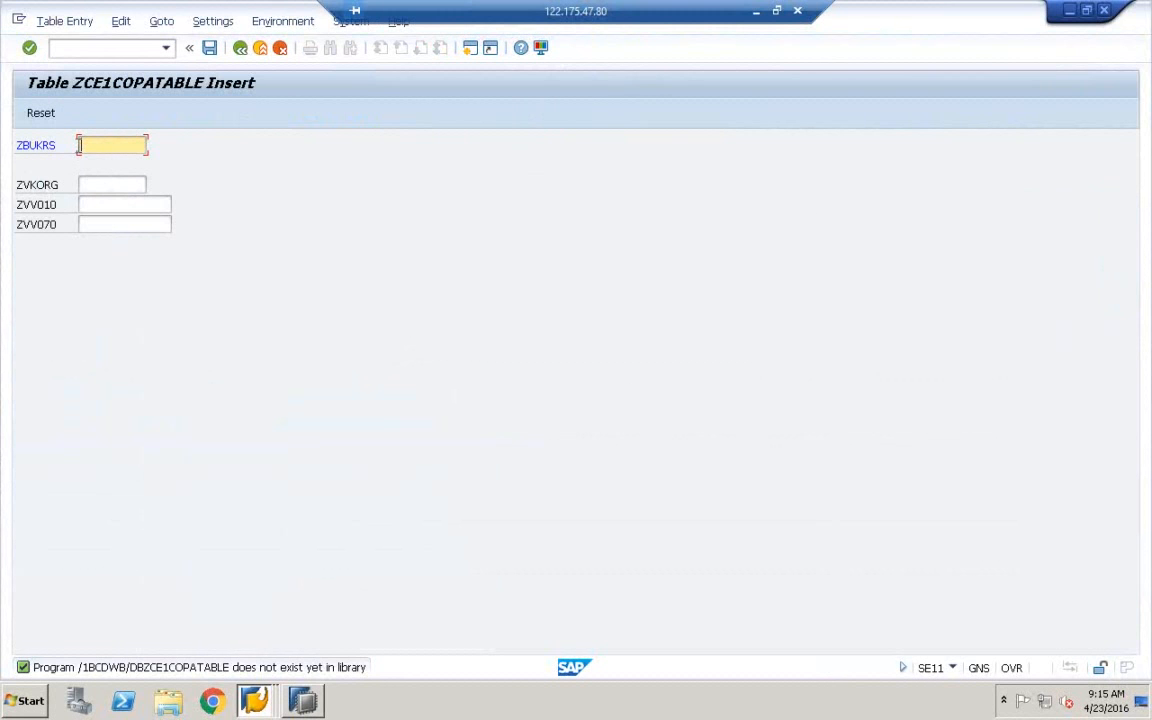
pyautogui.write('1000')
pyautogui.click(100, 185)
pyautogui.write('v01')
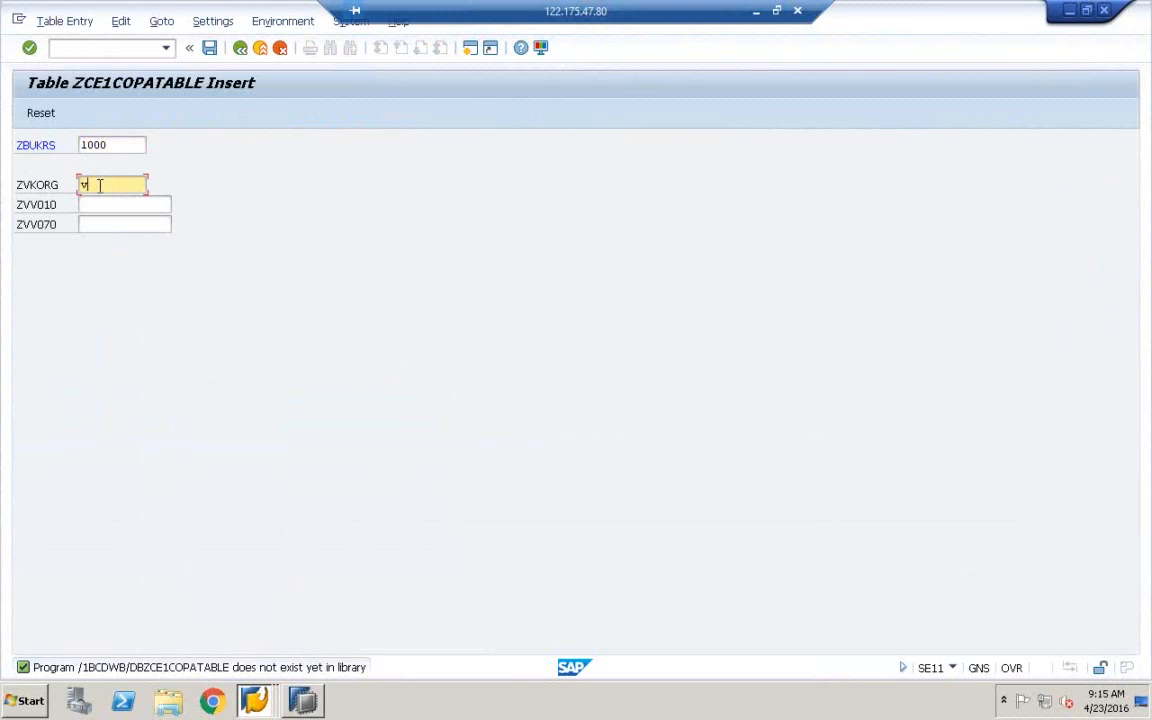
pyautogui.press('BackSpace')
pyautogui.press('BackSpace')
pyautogui.press('BackSpace')
pyautogui.write('V01')
# Enter ZVV010 100 and ZVV070 400, review the values, and save the record
pyautogui.click(99, 207)
pyautogui.write('100')
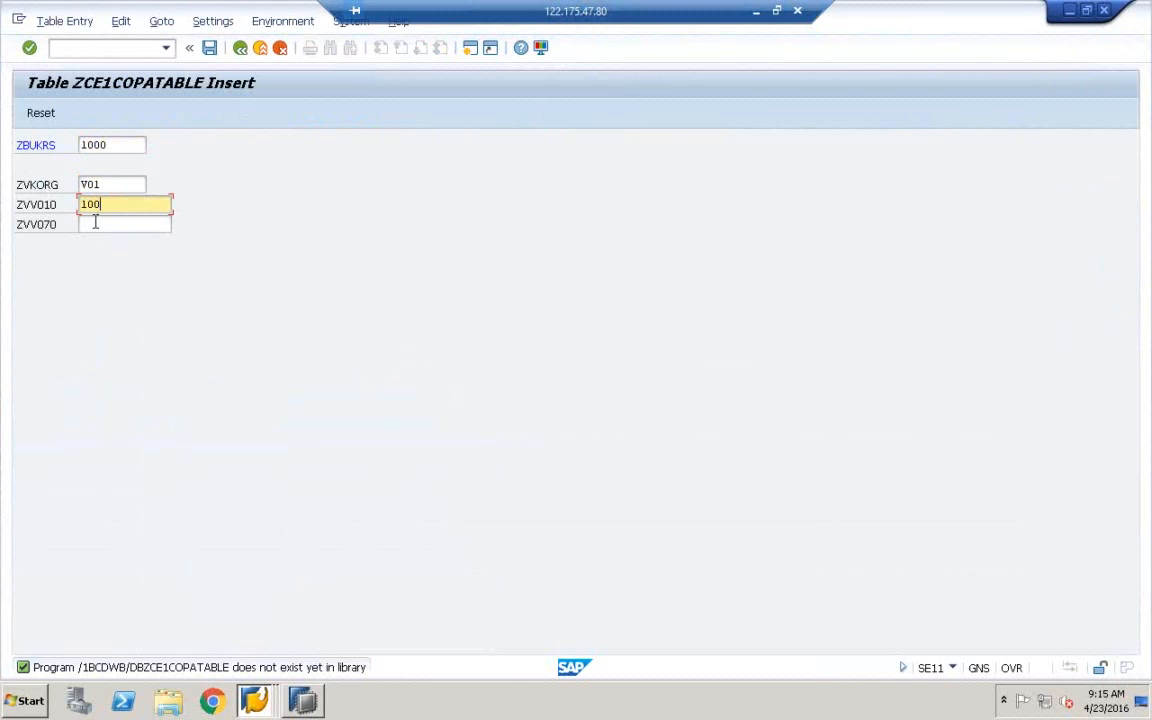
pyautogui.click(95, 224)
pyautogui.write('400')
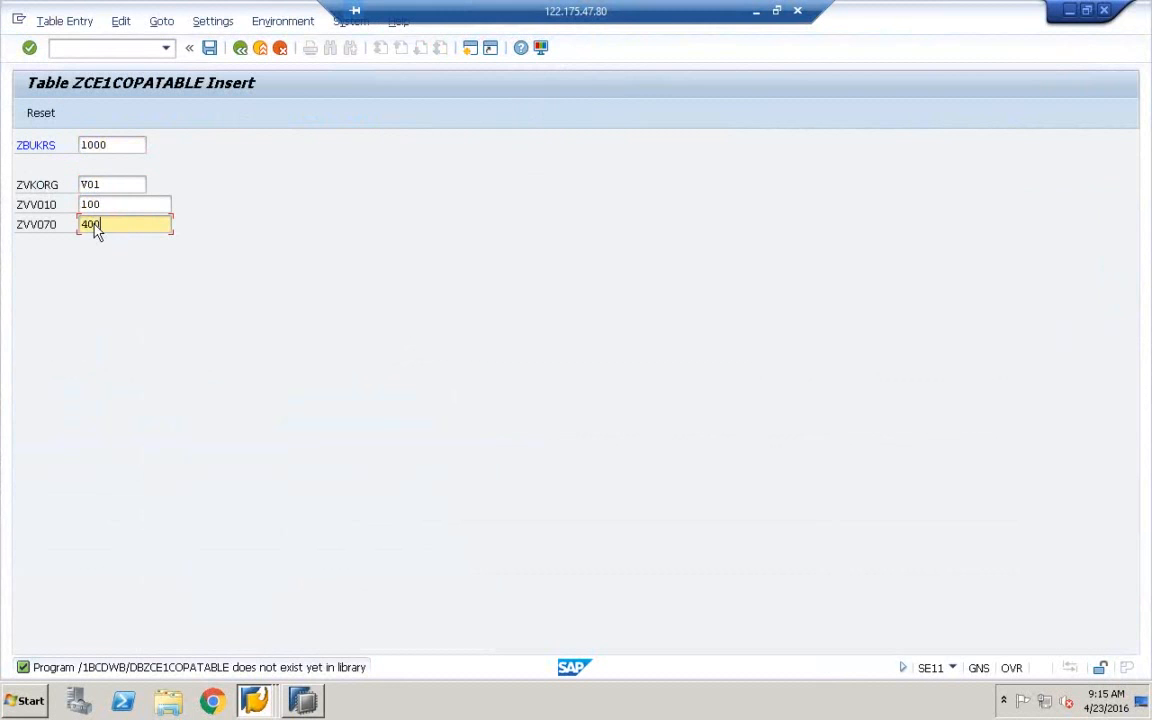
pyautogui.click(104, 148)
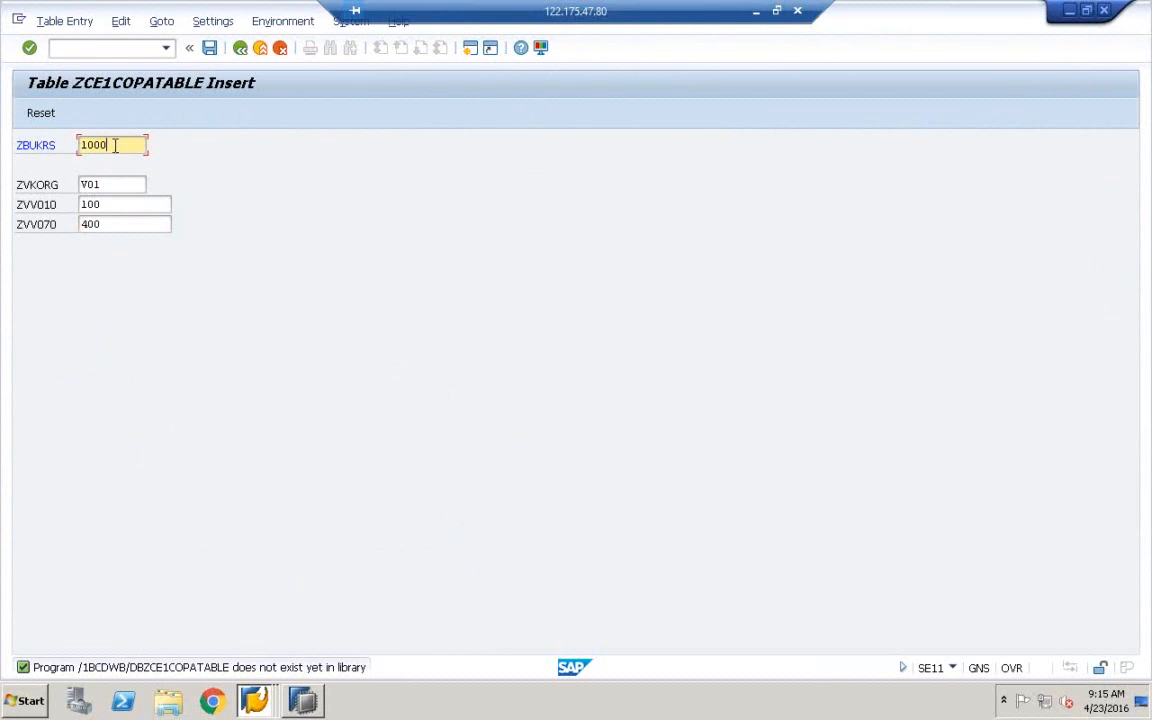
pyautogui.click(108, 187)
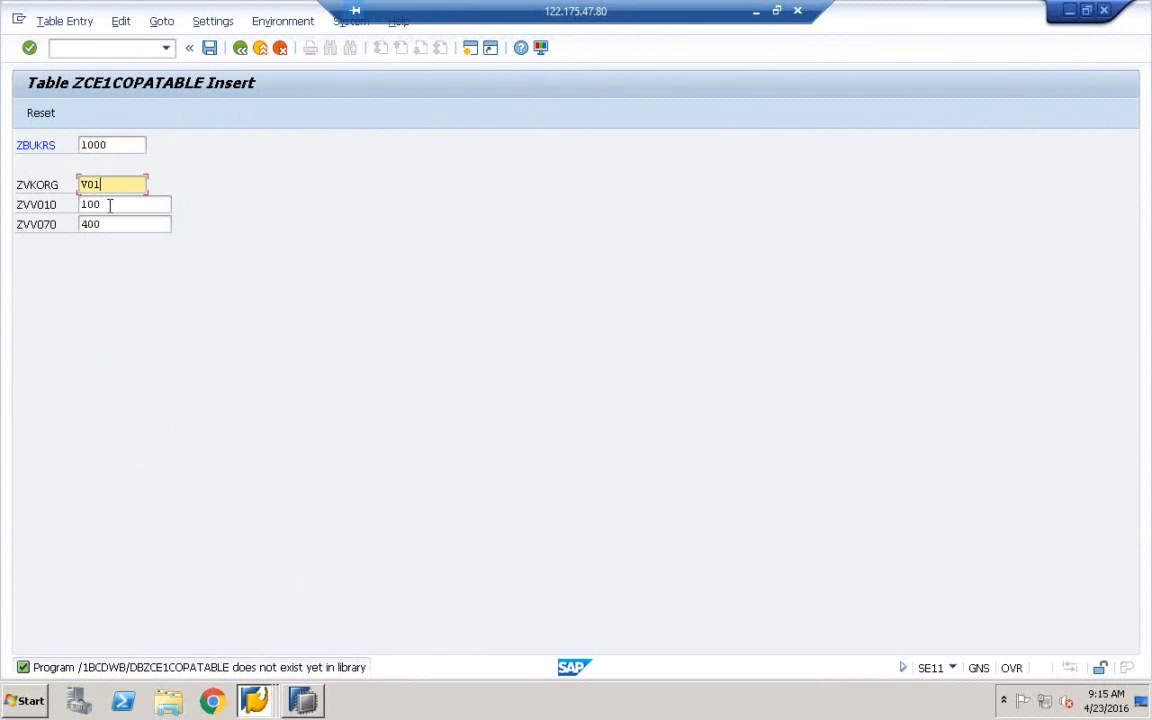
pyautogui.click(110, 205)
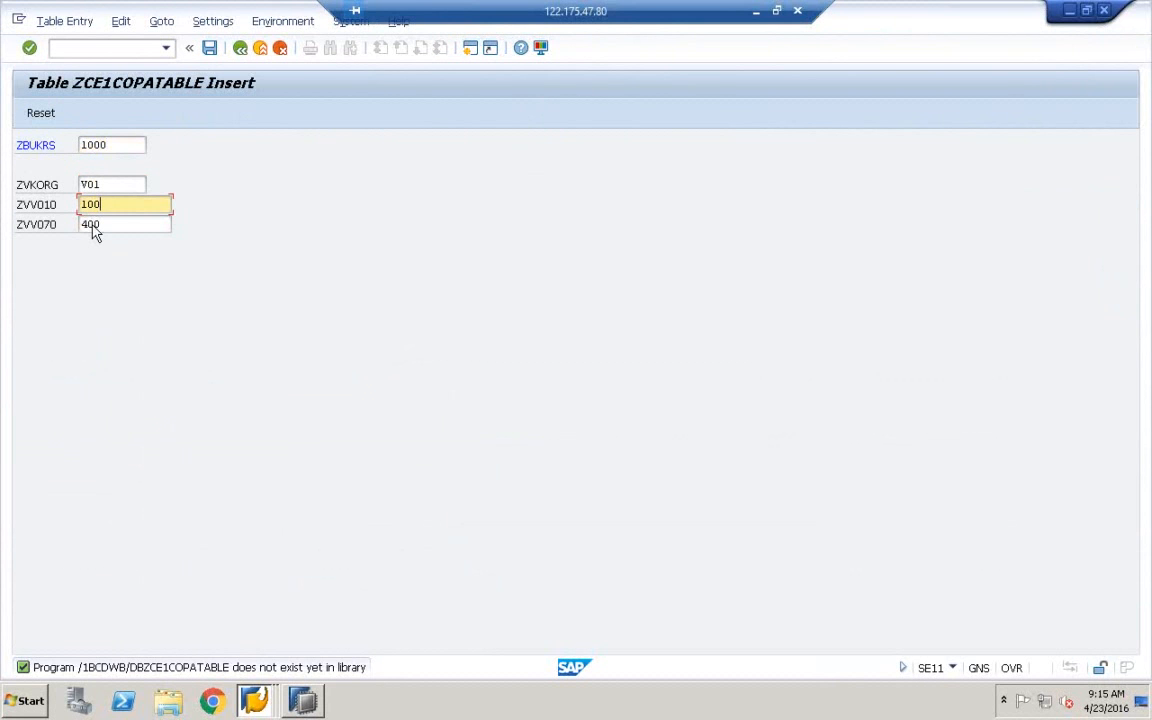
pyautogui.click(211, 49)
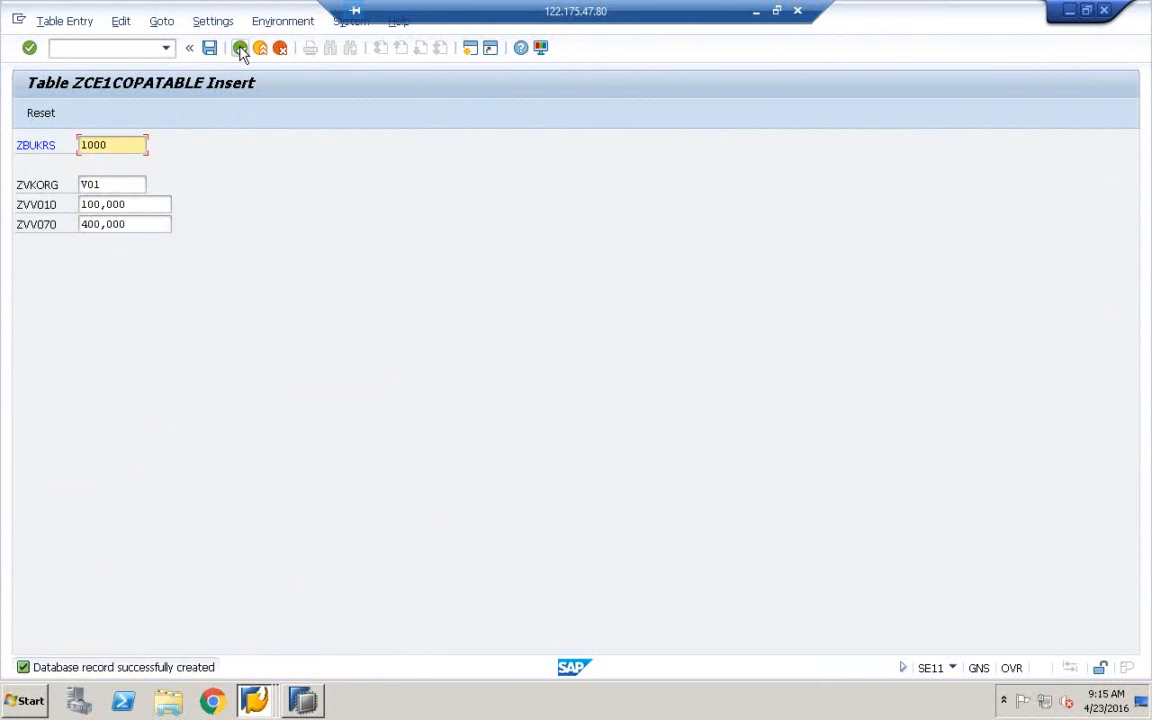
pyautogui.click(240, 50)
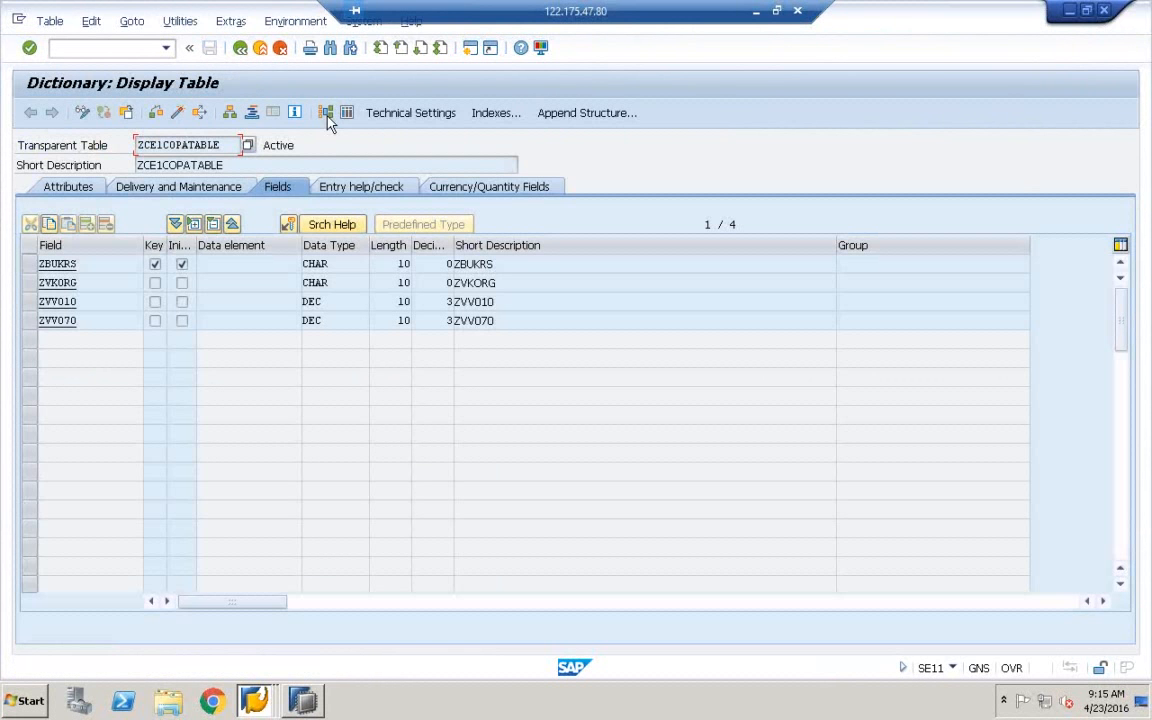
# List ZCE1COPATABLE's contents in the Data Browser, showing the single entry 1000, V01, 100,000, 400,000
pyautogui.click(327, 113)
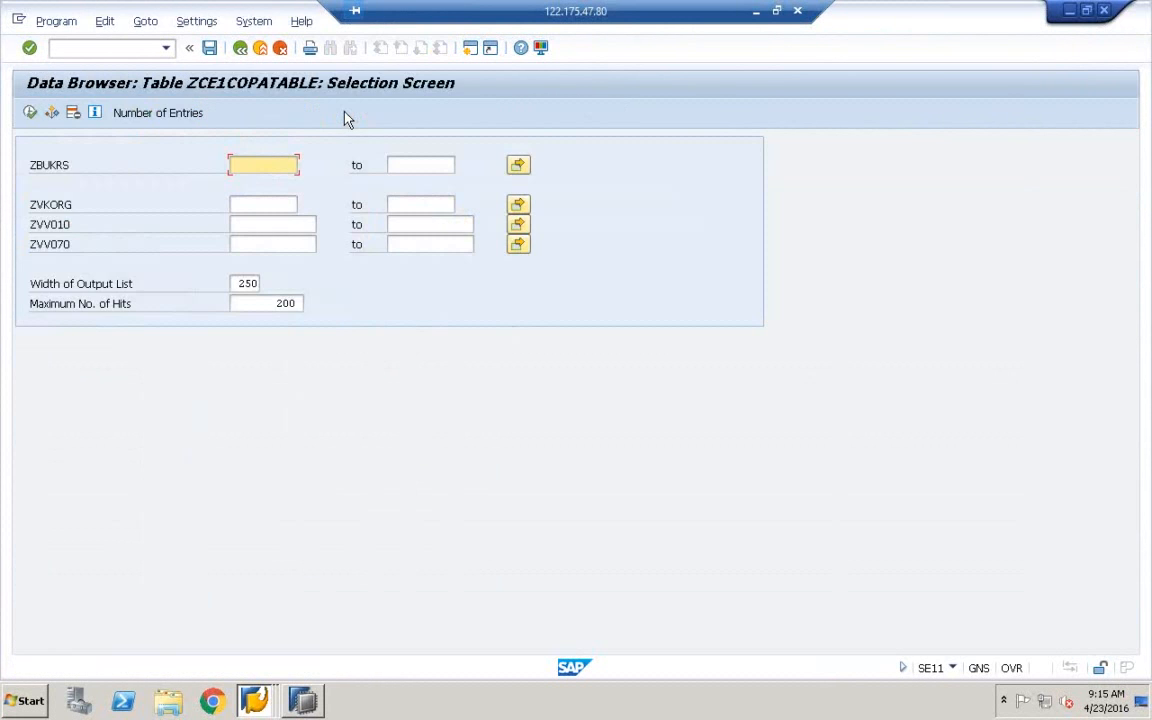
pyautogui.click(30, 113)
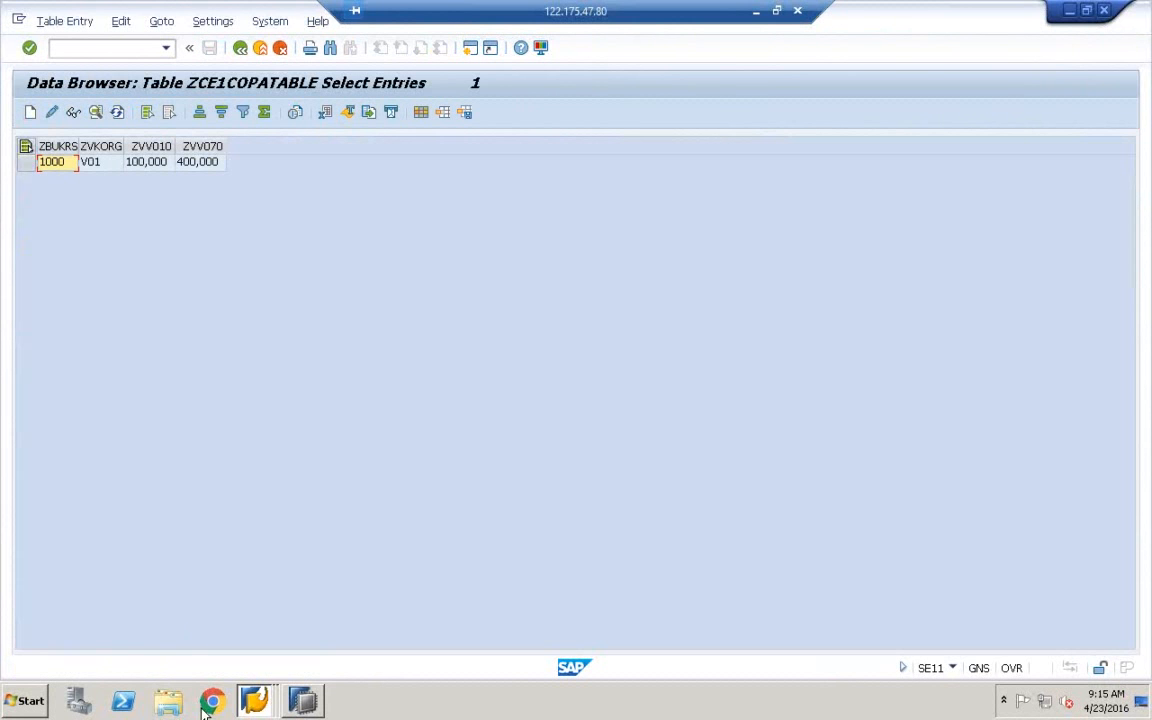
# Write '1' in the Paint diagram box under ZCE1COPATABLE, then return to full-screen SAP
pyautogui.click(777, 12)
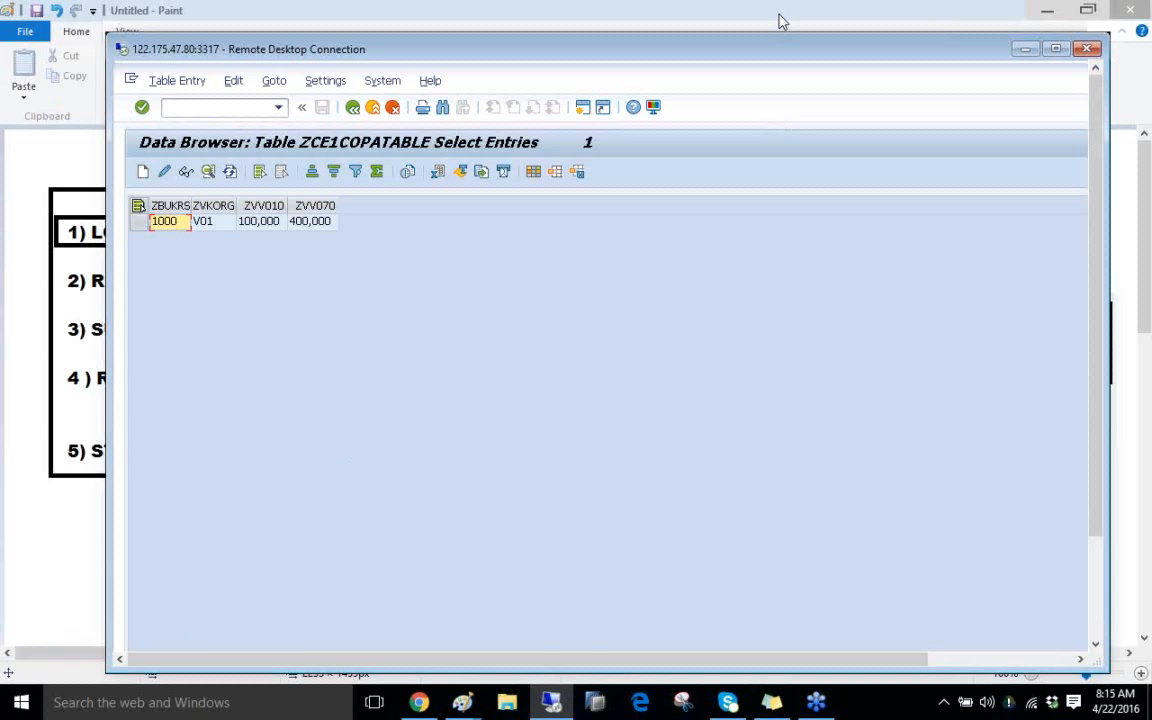
pyautogui.moveTo(468, 706)
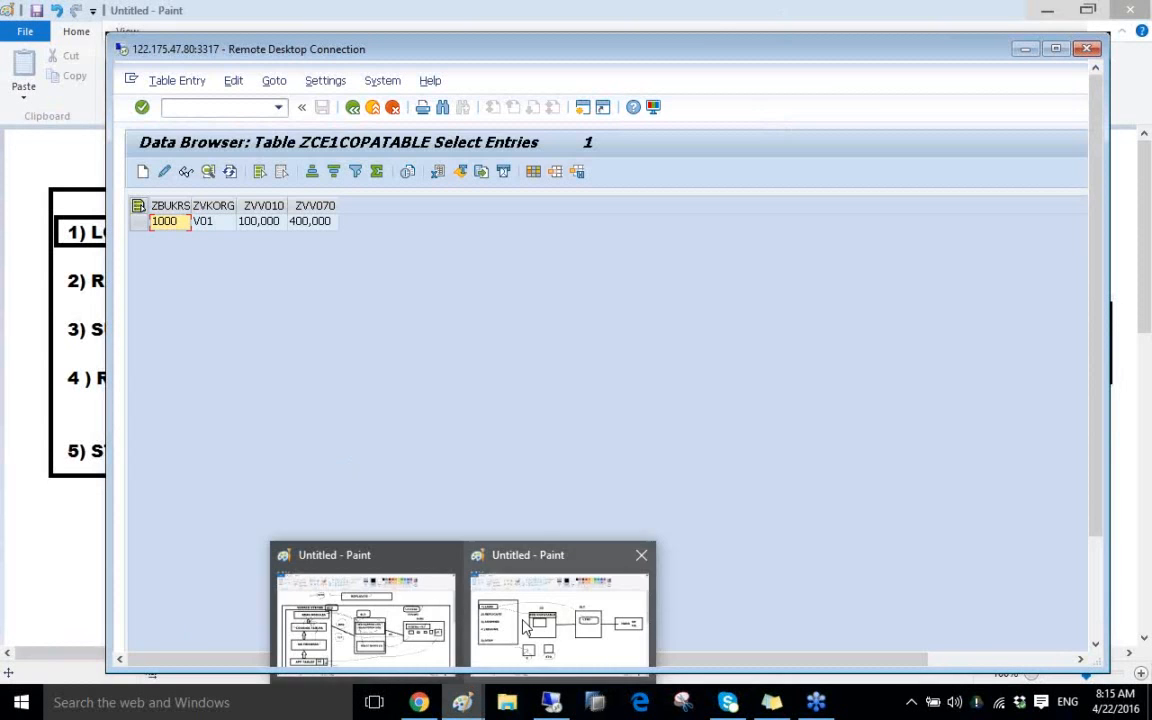
pyautogui.click(478, 566)
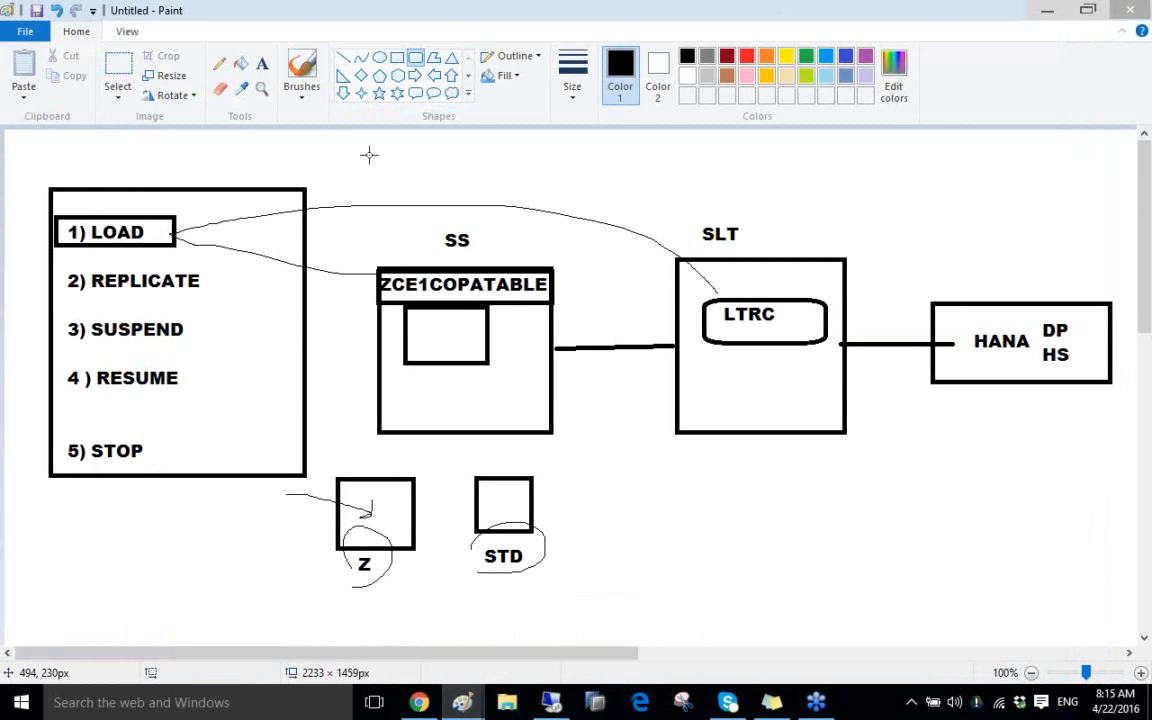
pyautogui.click(262, 64)
pyautogui.click(420, 318)
pyautogui.write('1')
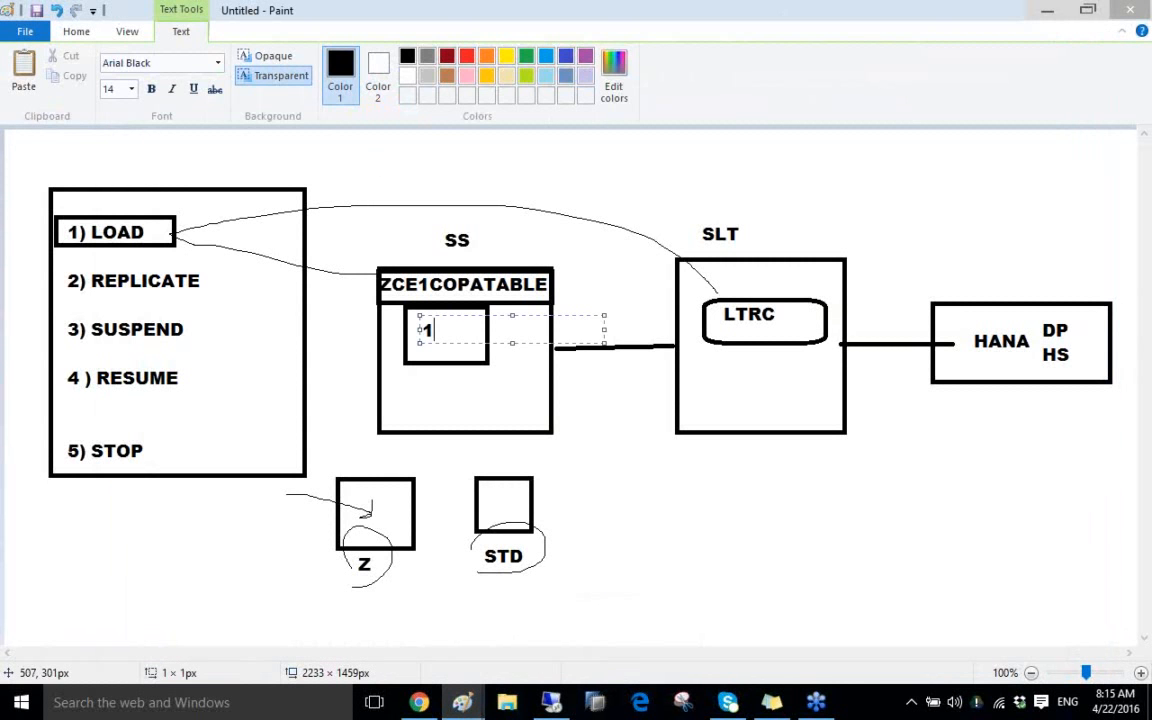
pyautogui.click(514, 438)
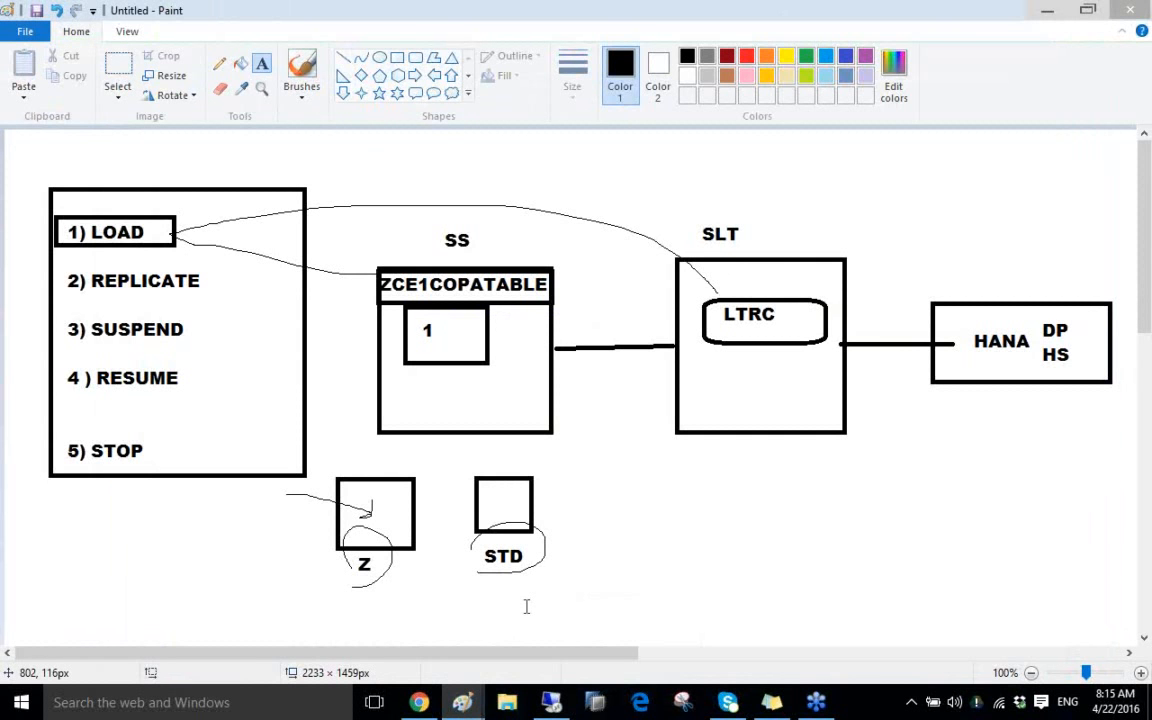
pyautogui.click(552, 703)
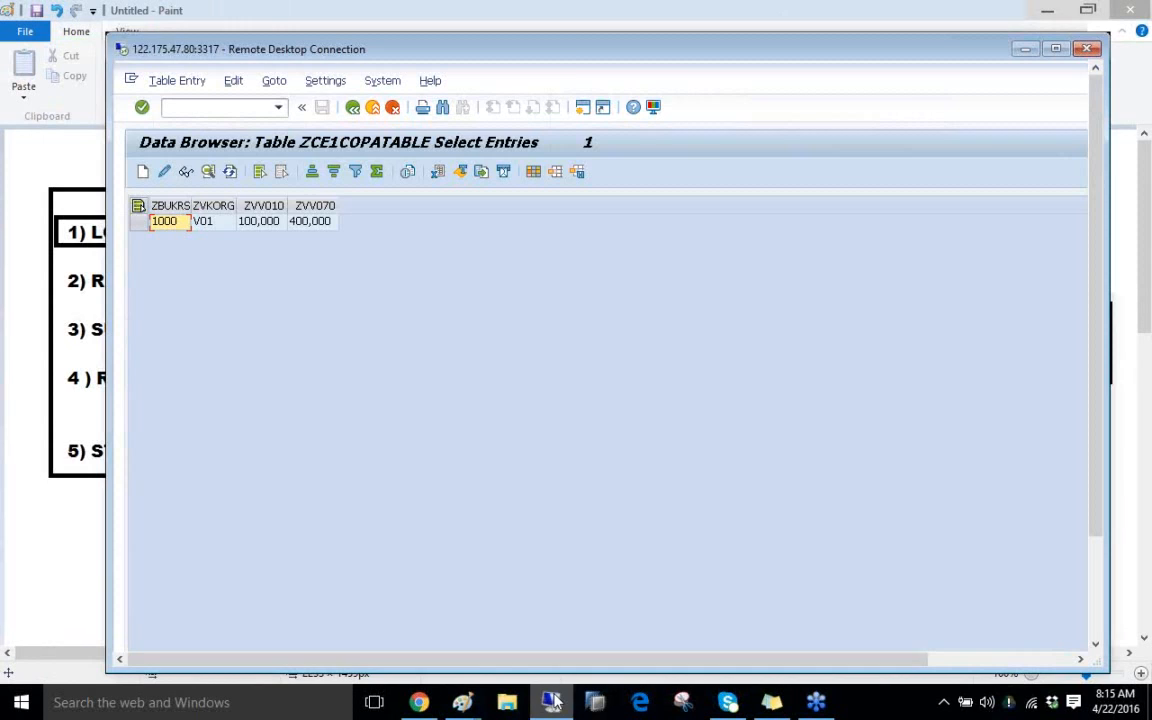
pyautogui.doubleClick(566, 45)
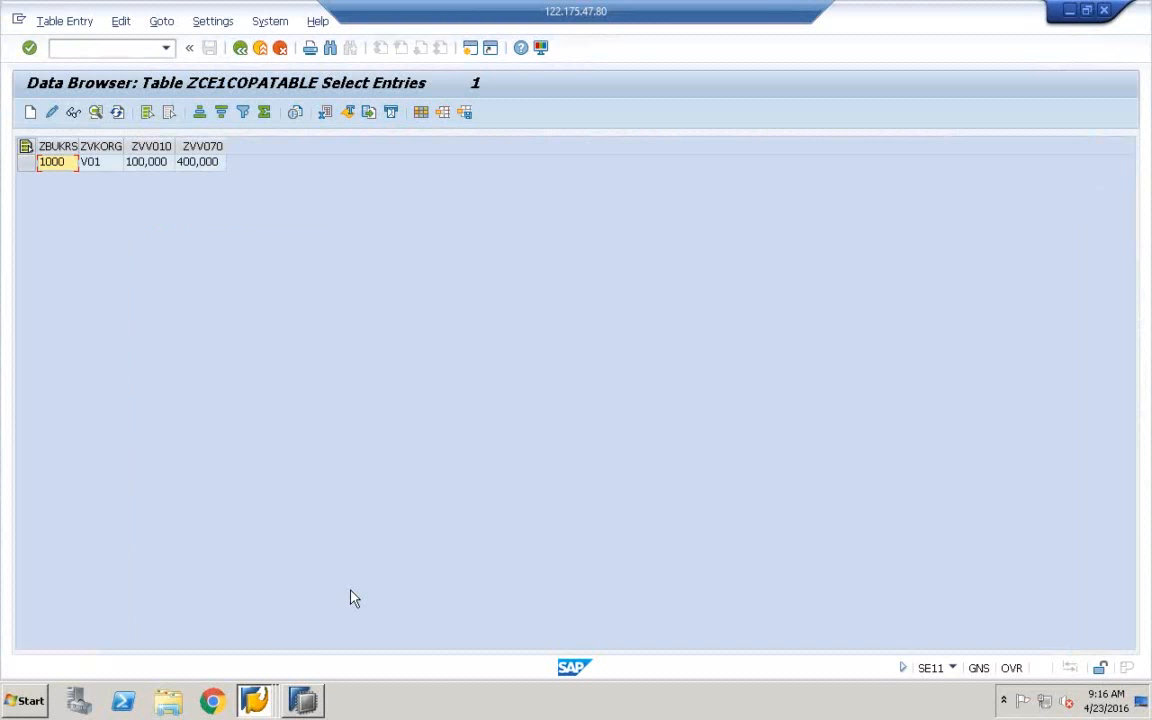
# Switch to the LT Replication Server Cockpit with Start Load chosen, then bring HANA Studio forward
pyautogui.click(273, 698)
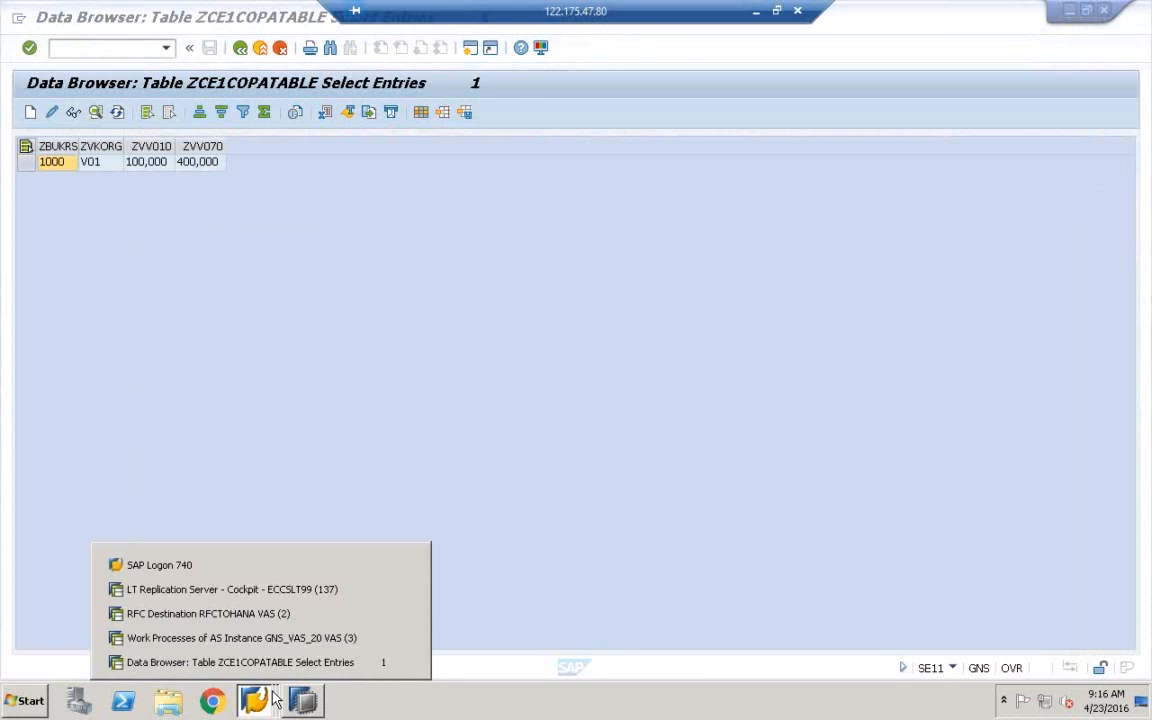
pyautogui.click(277, 591)
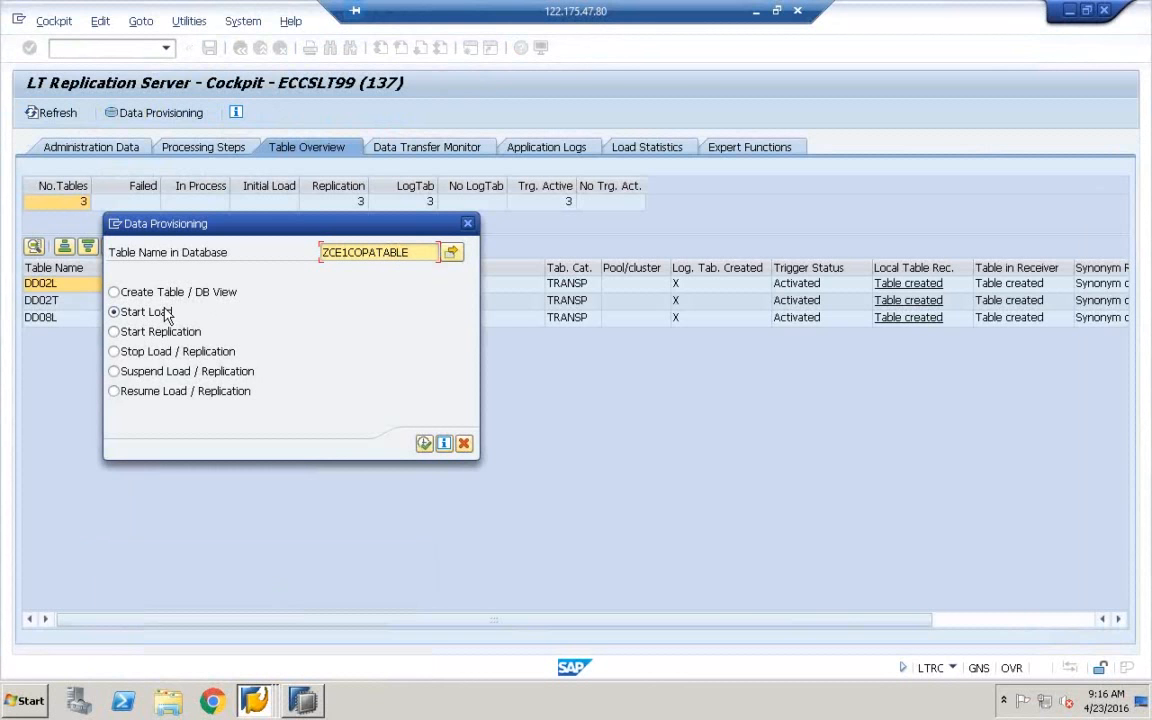
pyautogui.click(302, 700)
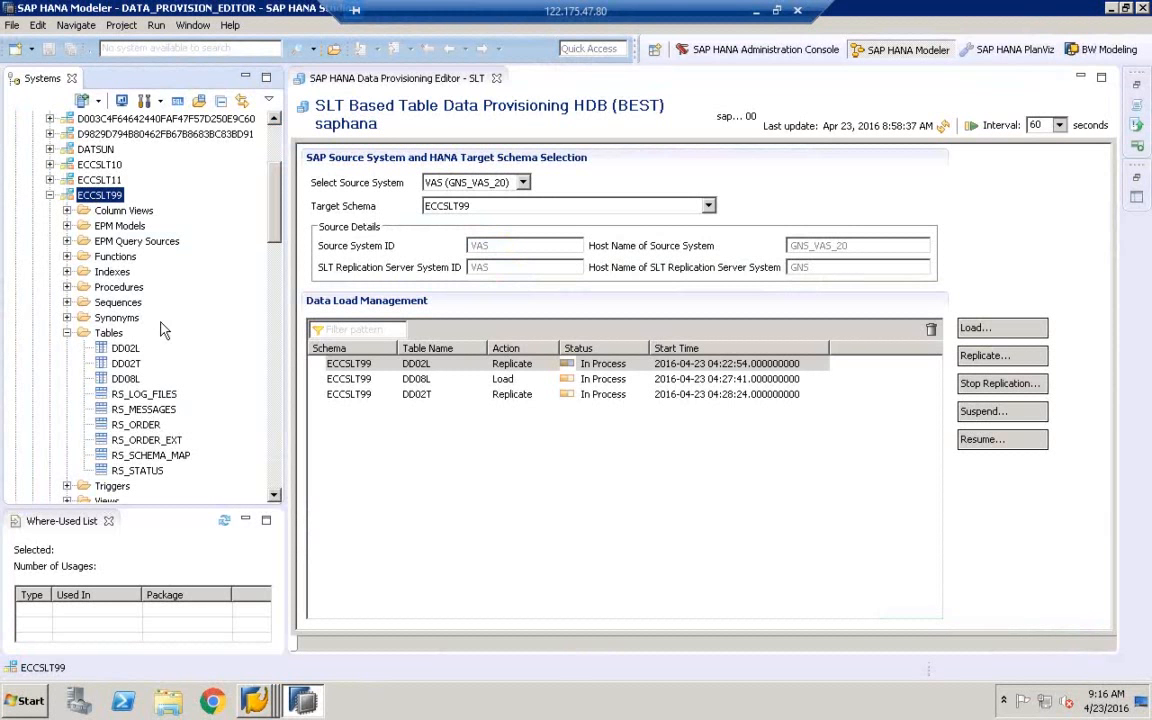
# Select the ECCSLT99 Tables folder, where ZCE1COPATABLE is missing, and restore down the remote session
pyautogui.click(115, 334)
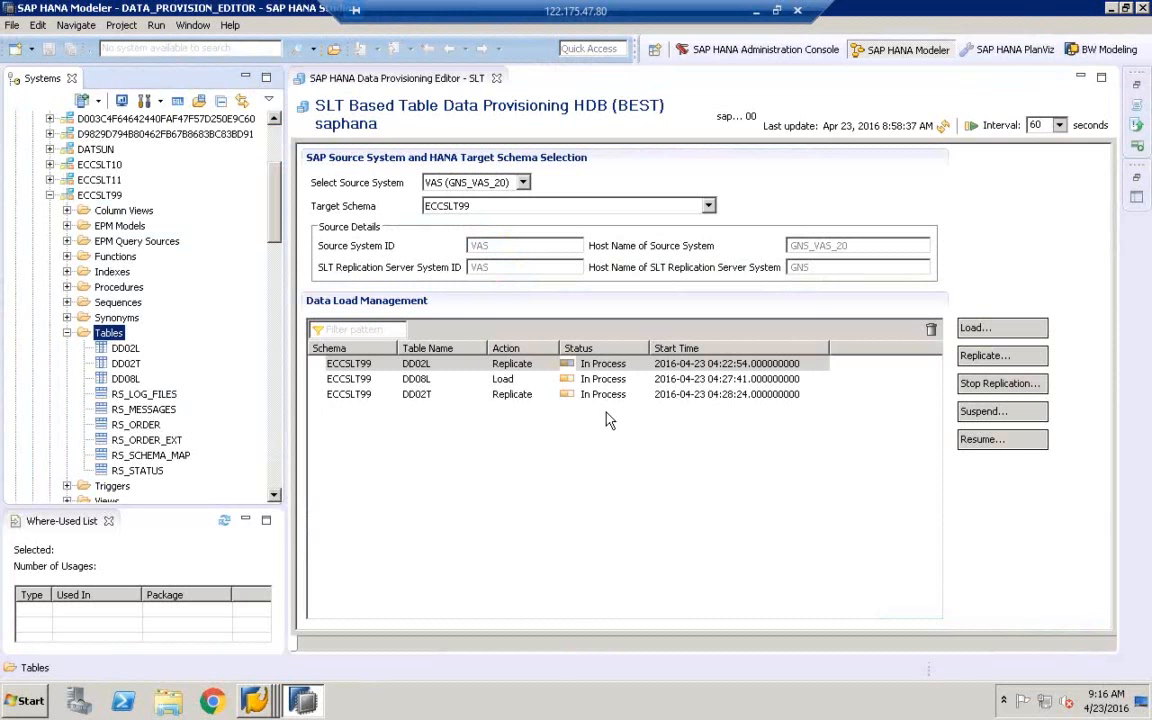
pyautogui.click(776, 10)
# Add a 'LOAD EX' label below the SLT box in the Paint diagram and return to the remote session
pyautogui.moveTo(462, 702)
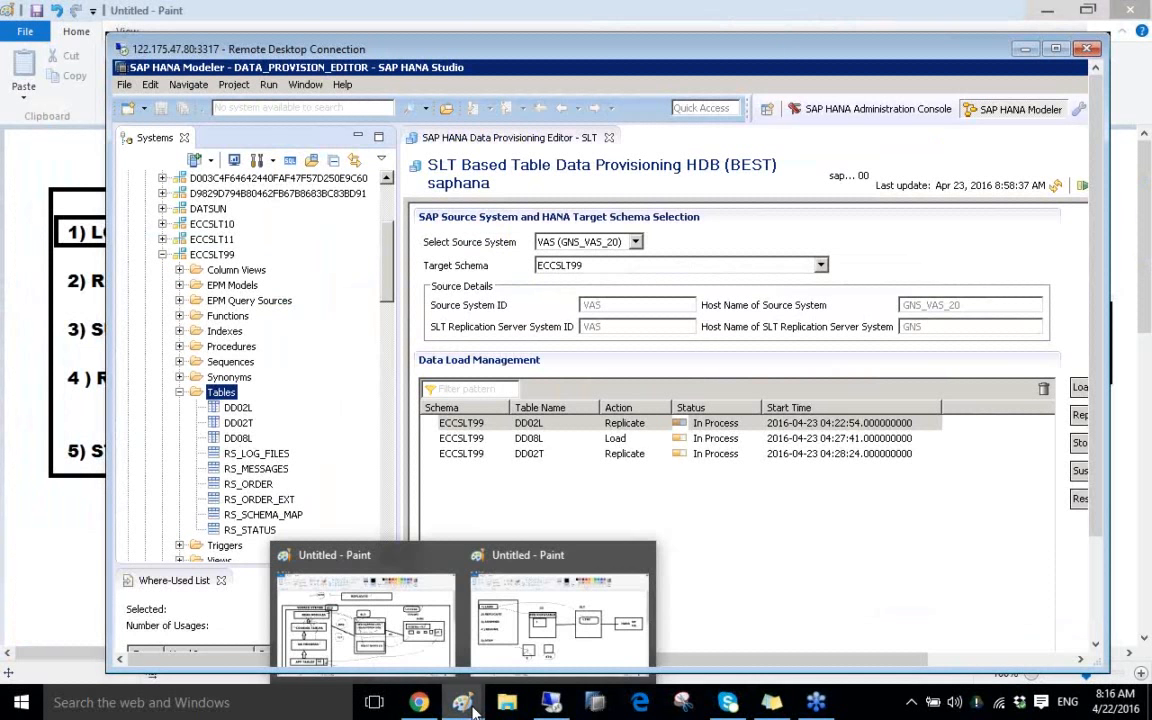
pyautogui.click(505, 560)
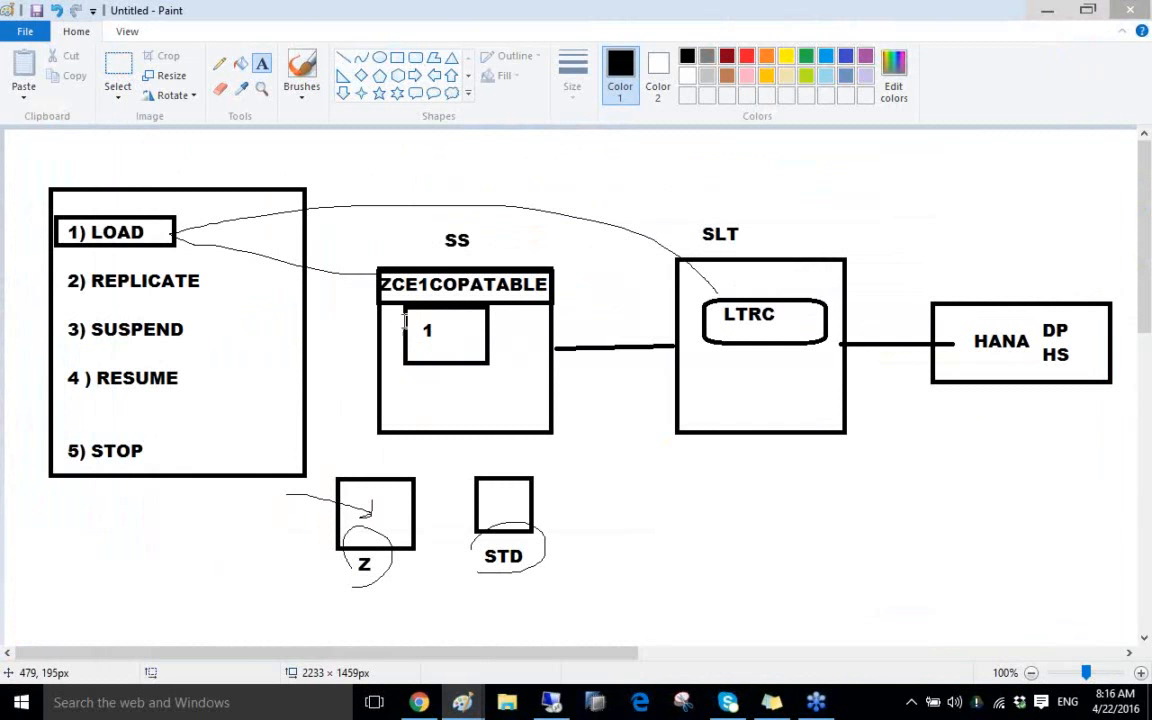
pyautogui.click(682, 477)
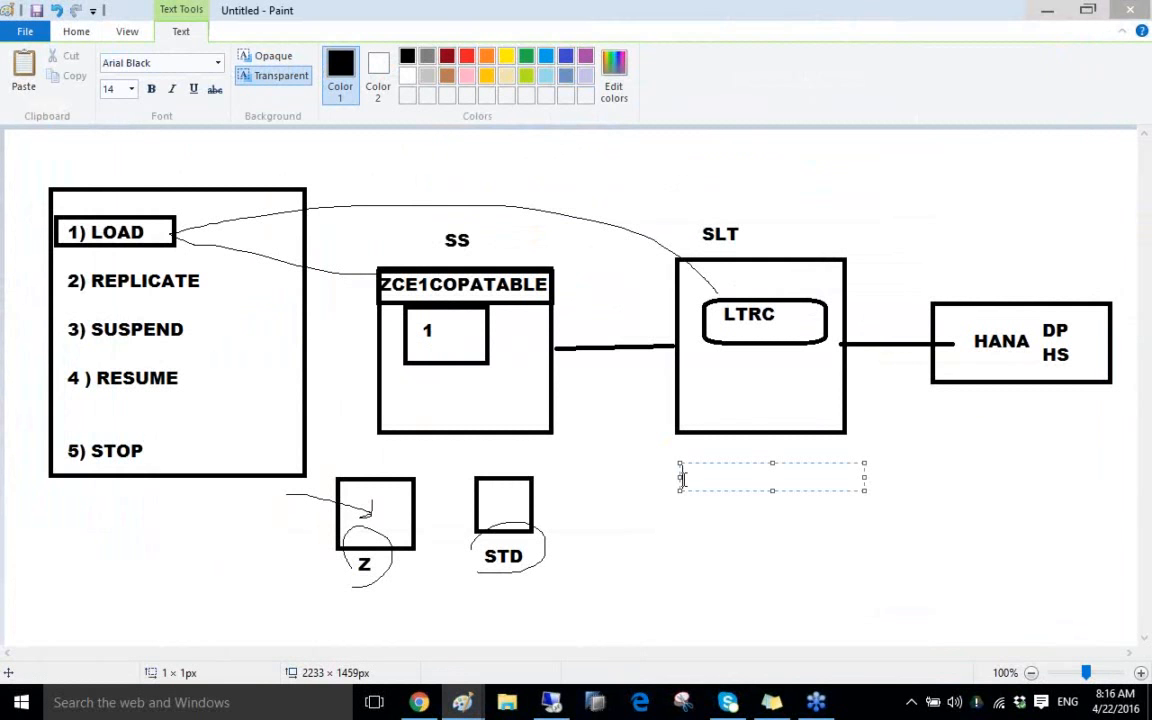
pyautogui.write('LOAD   EX')
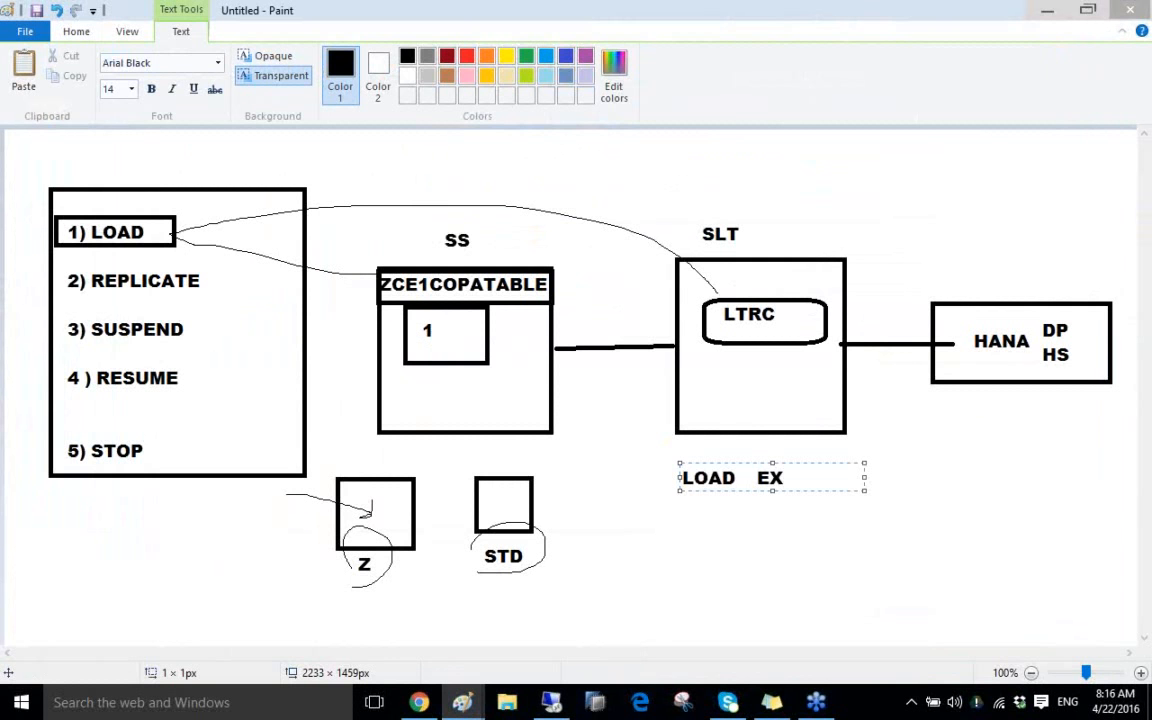
pyautogui.click(628, 449)
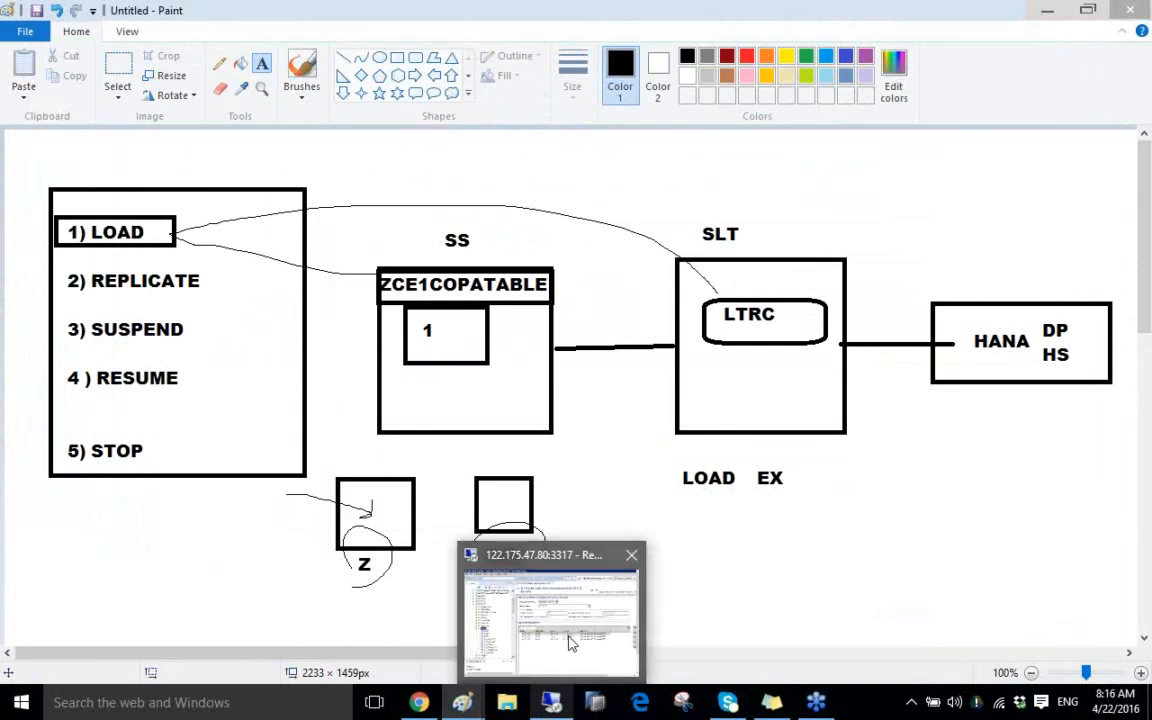
pyautogui.click(518, 585)
# Execute the Start Load for ZCE1COPATABLE in the Cockpit, refresh the overview, then switch to HANA Studio
pyautogui.doubleClick(567, 45)
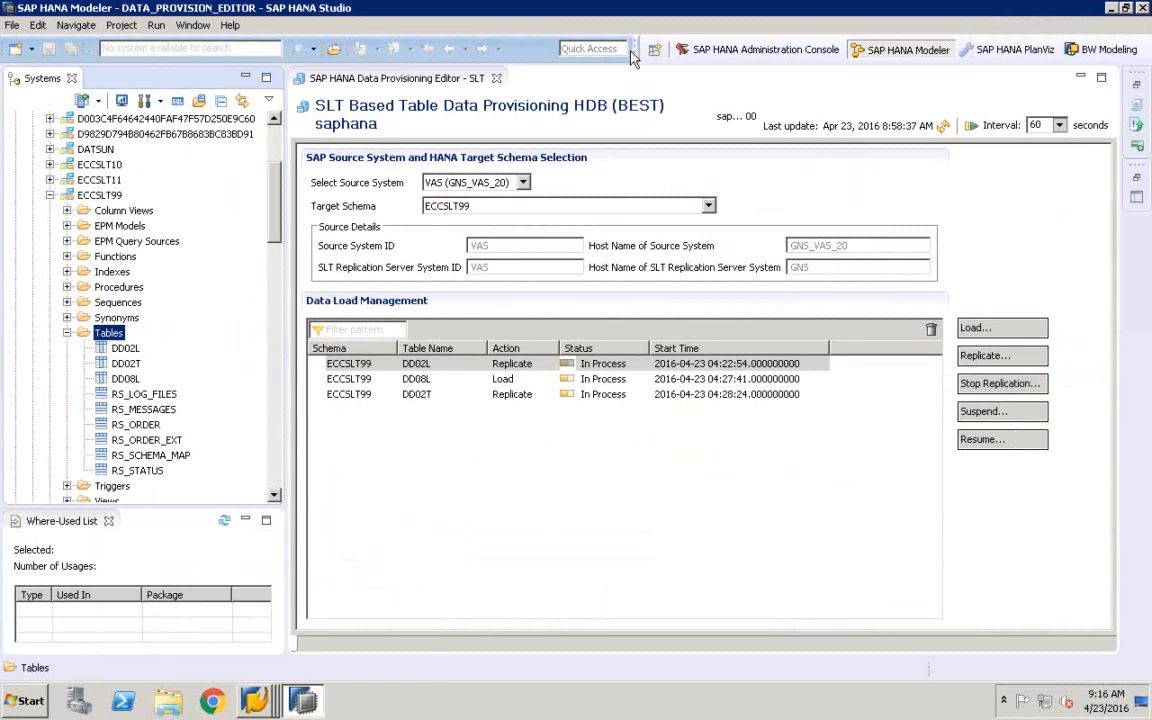
pyautogui.moveTo(255, 703)
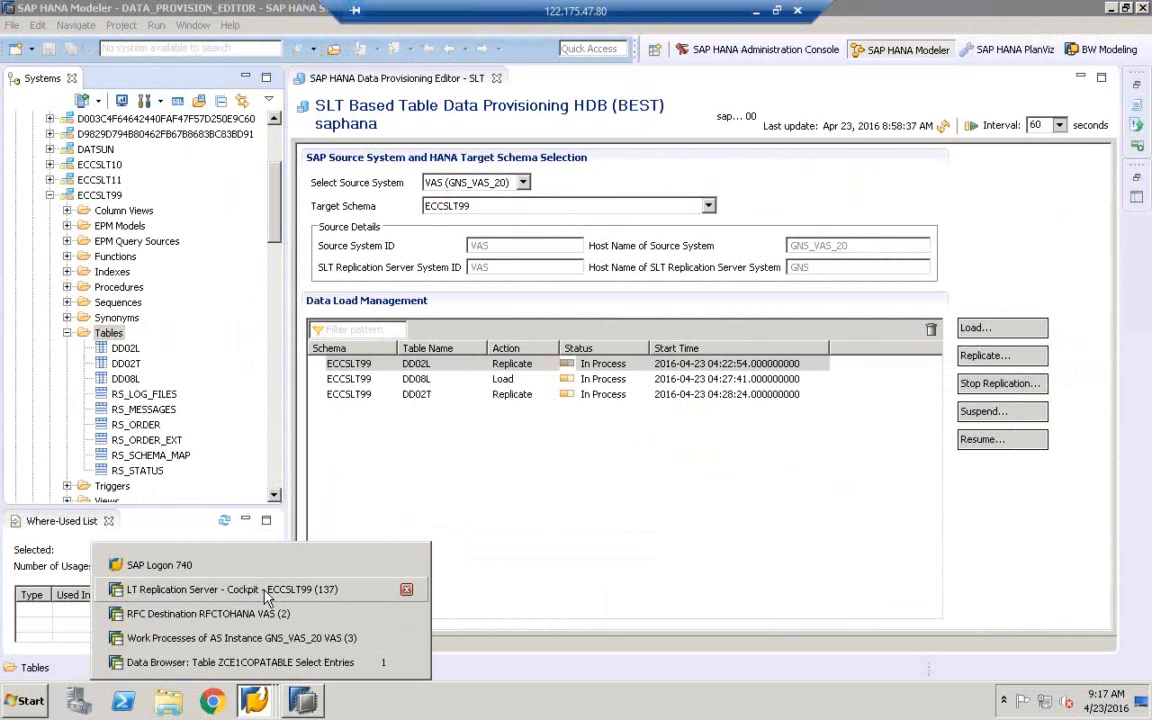
pyautogui.click(232, 589)
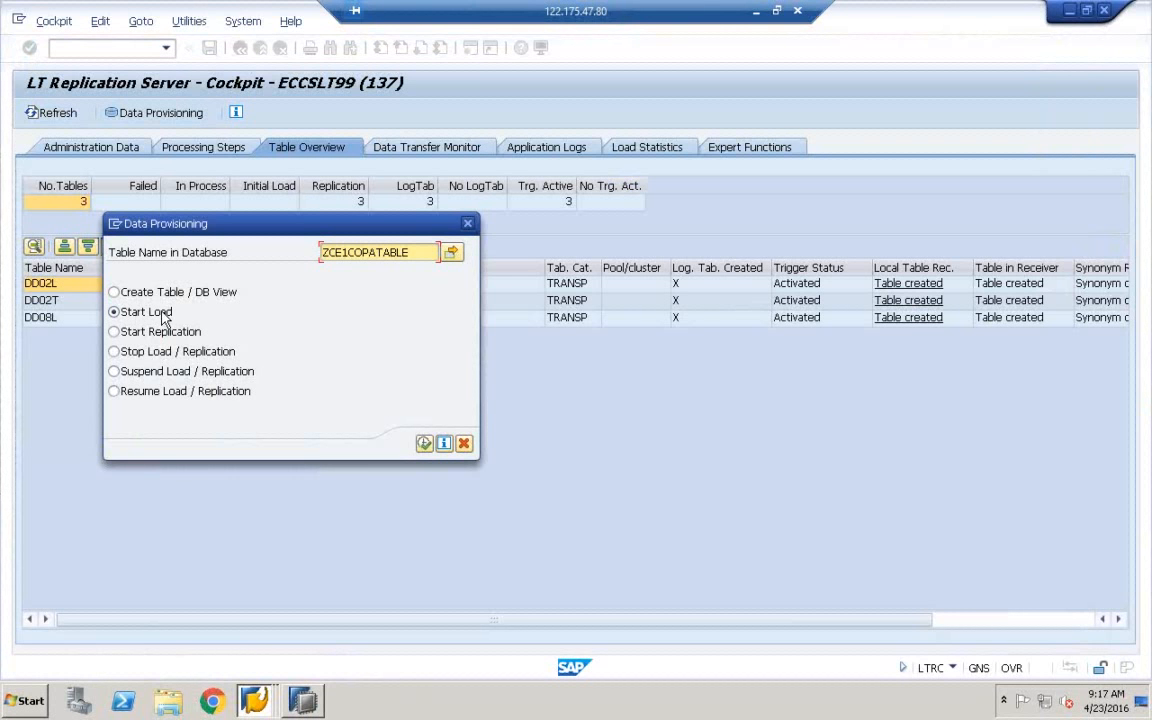
pyautogui.click(424, 444)
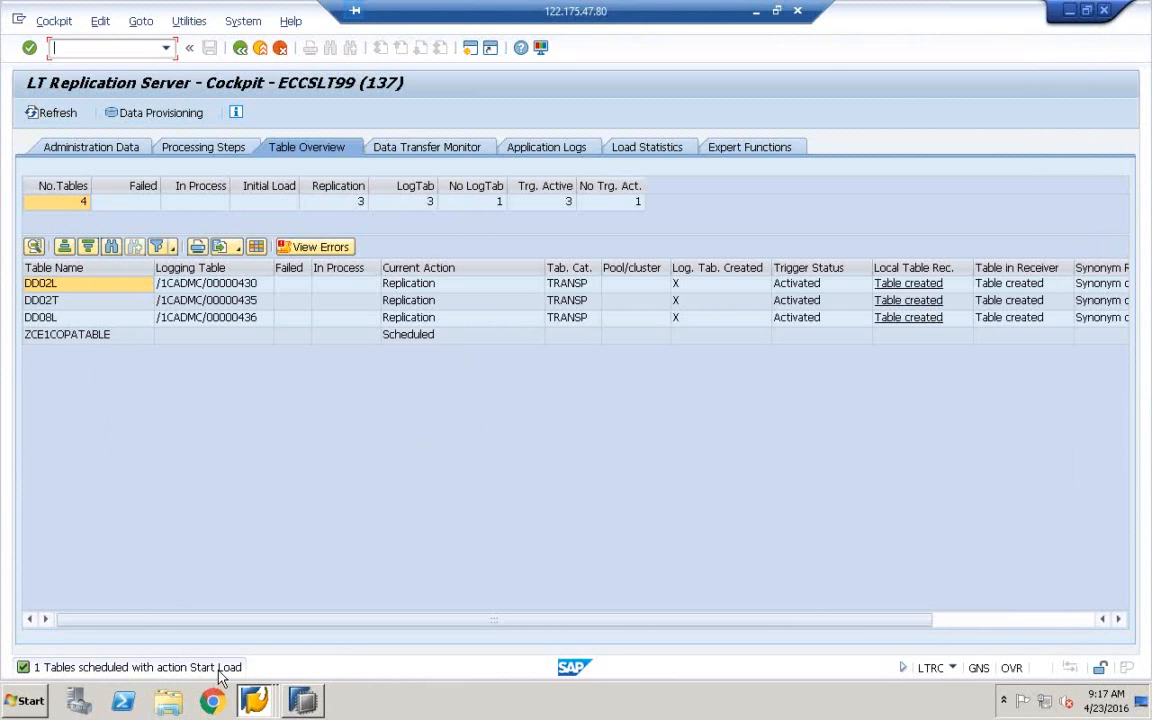
pyautogui.click(55, 113)
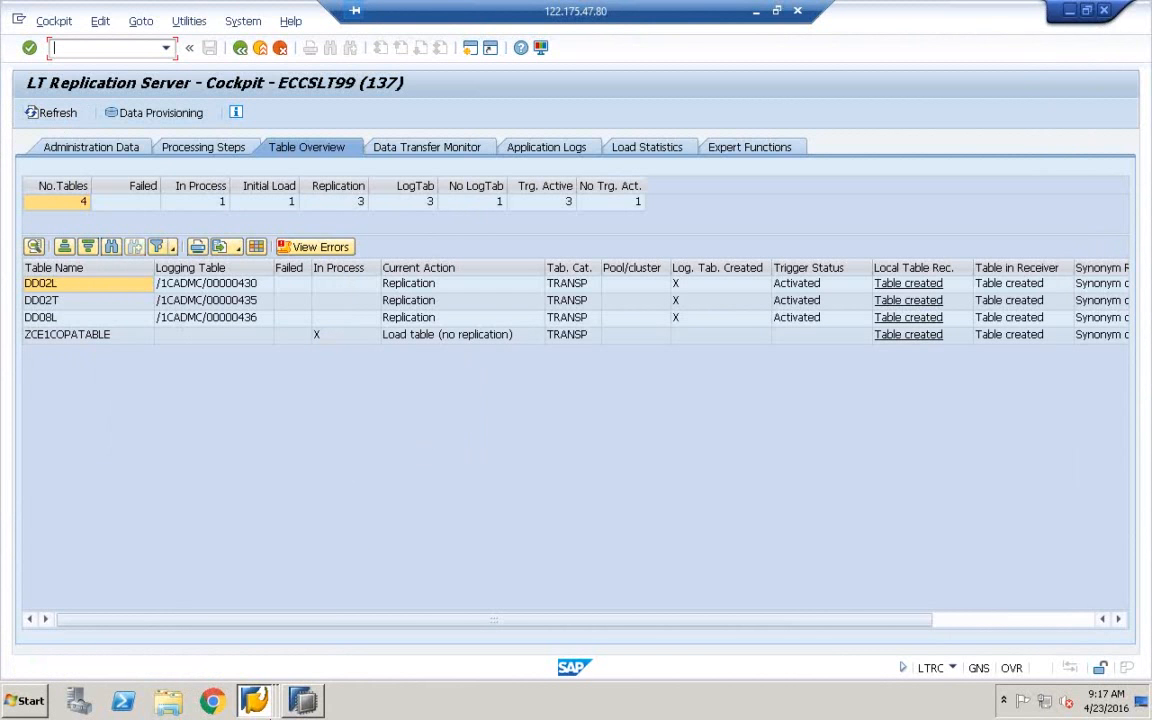
pyautogui.click(260, 656)
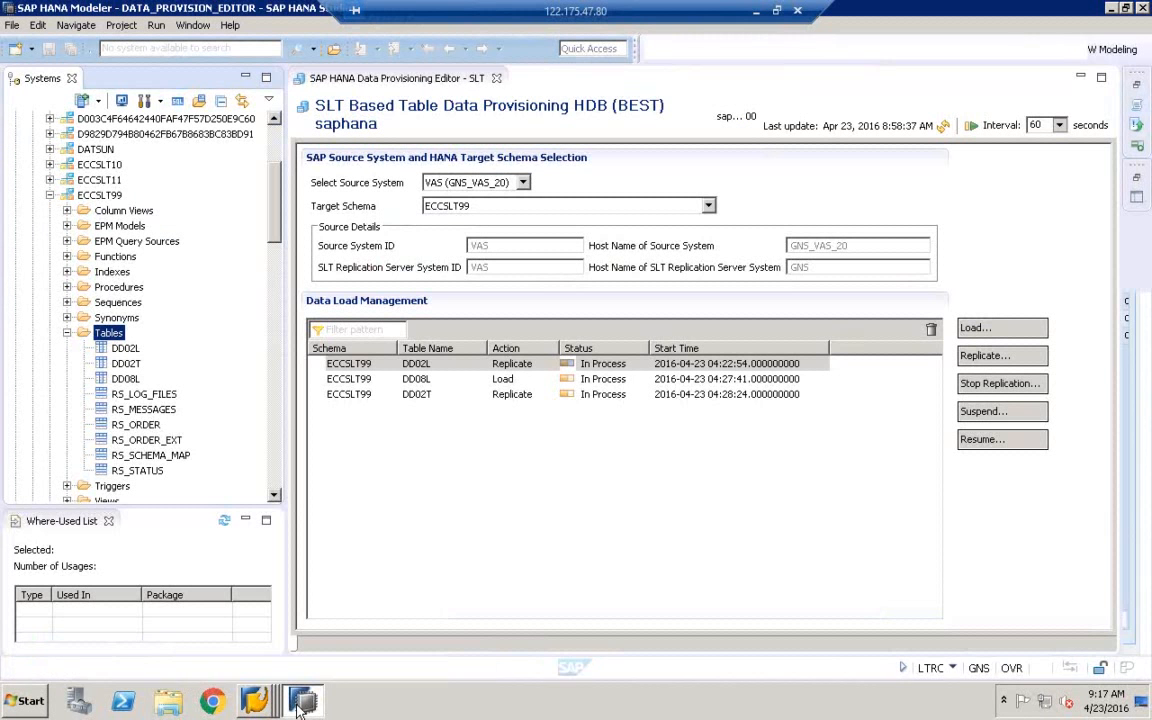
# Refresh the load list and Tables folder, then open the ZCE1COPATABLE definition in ECCSLT99
pyautogui.click(944, 130)
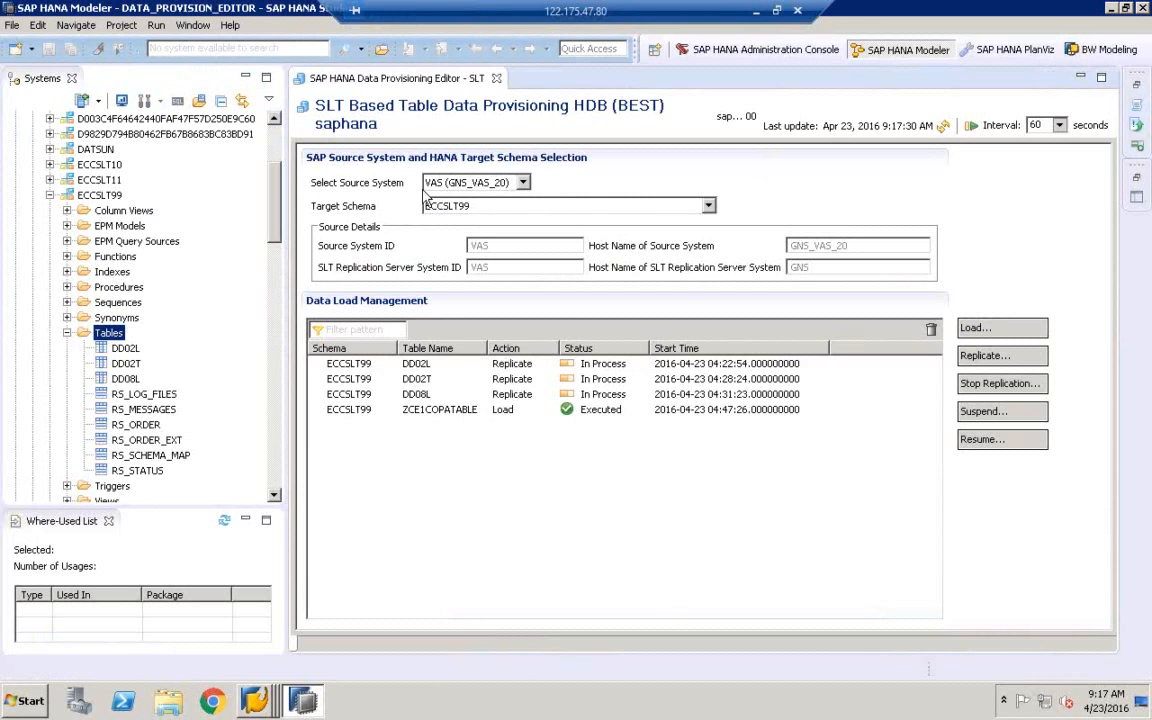
pyautogui.rightClick(112, 343)
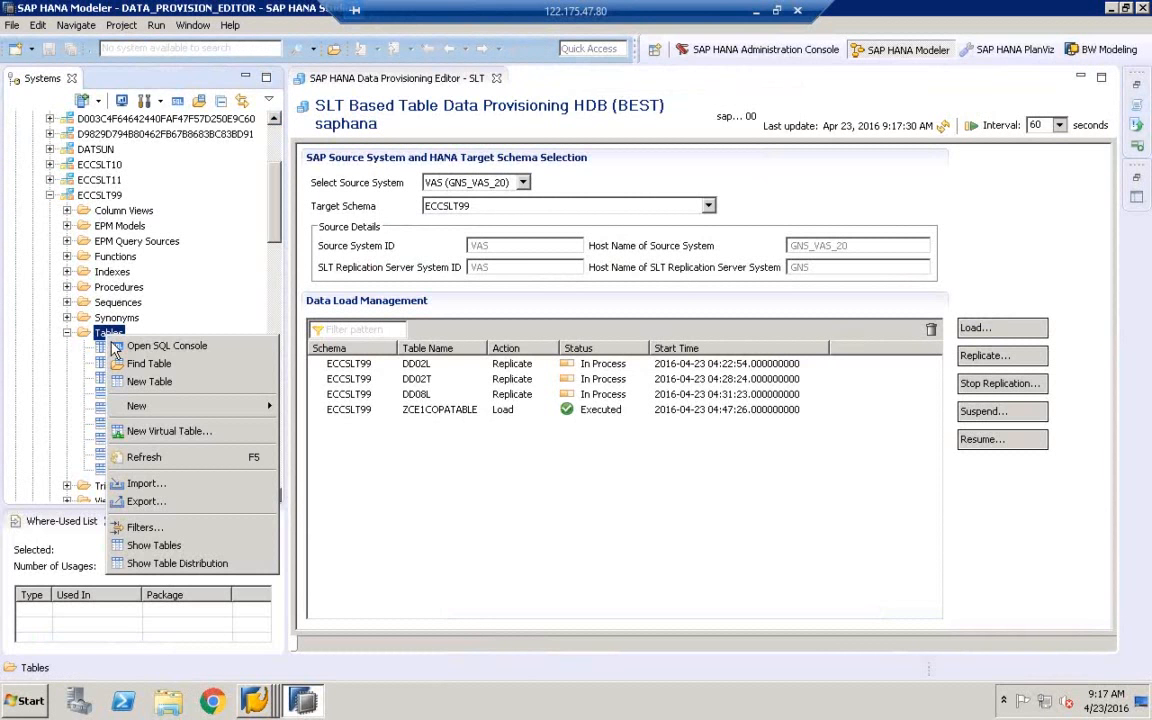
pyautogui.click(143, 457)
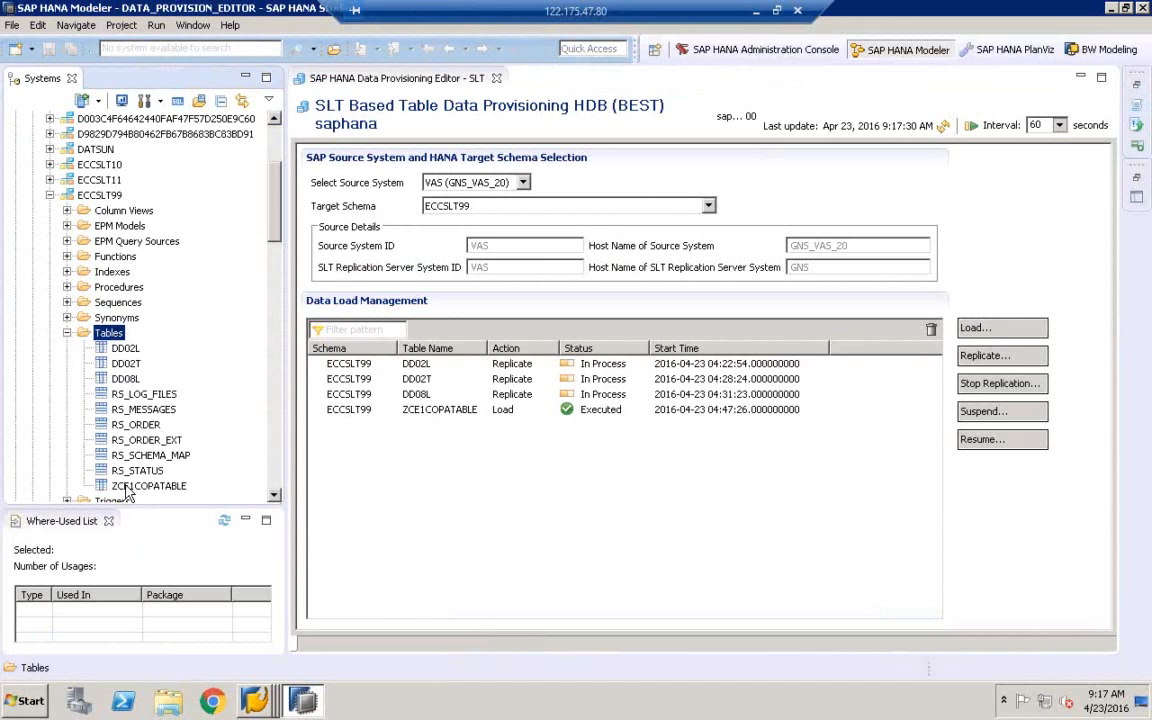
pyautogui.click(135, 487)
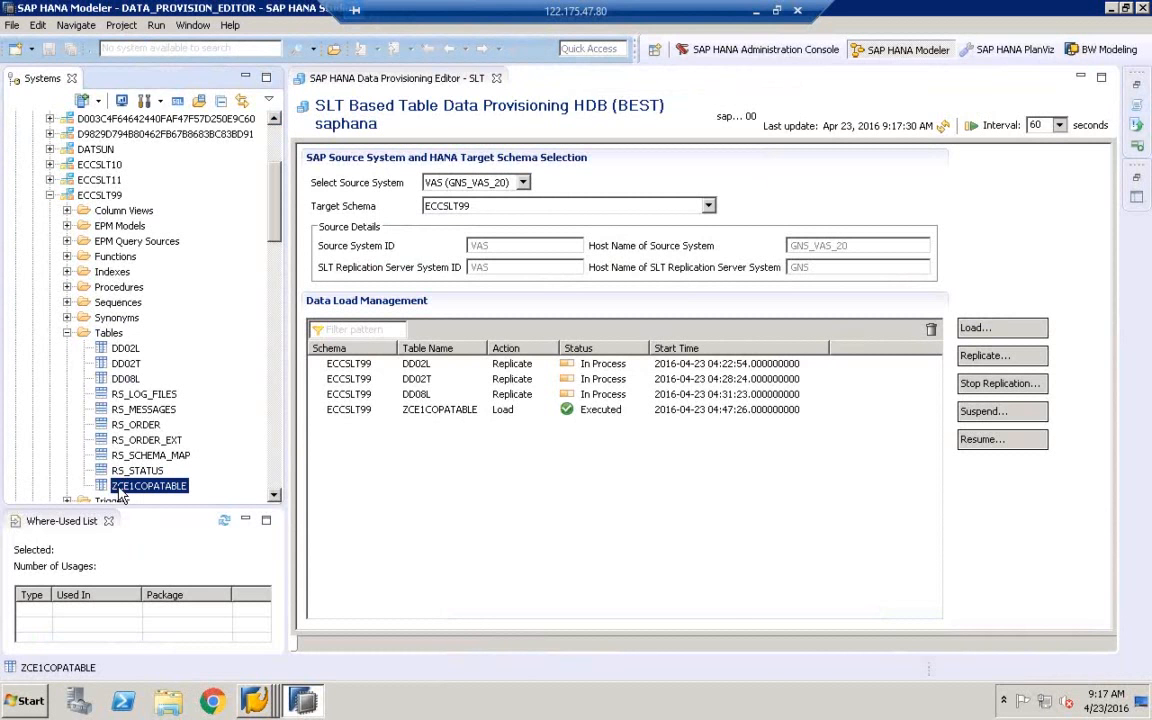
pyautogui.doubleClick(118, 487)
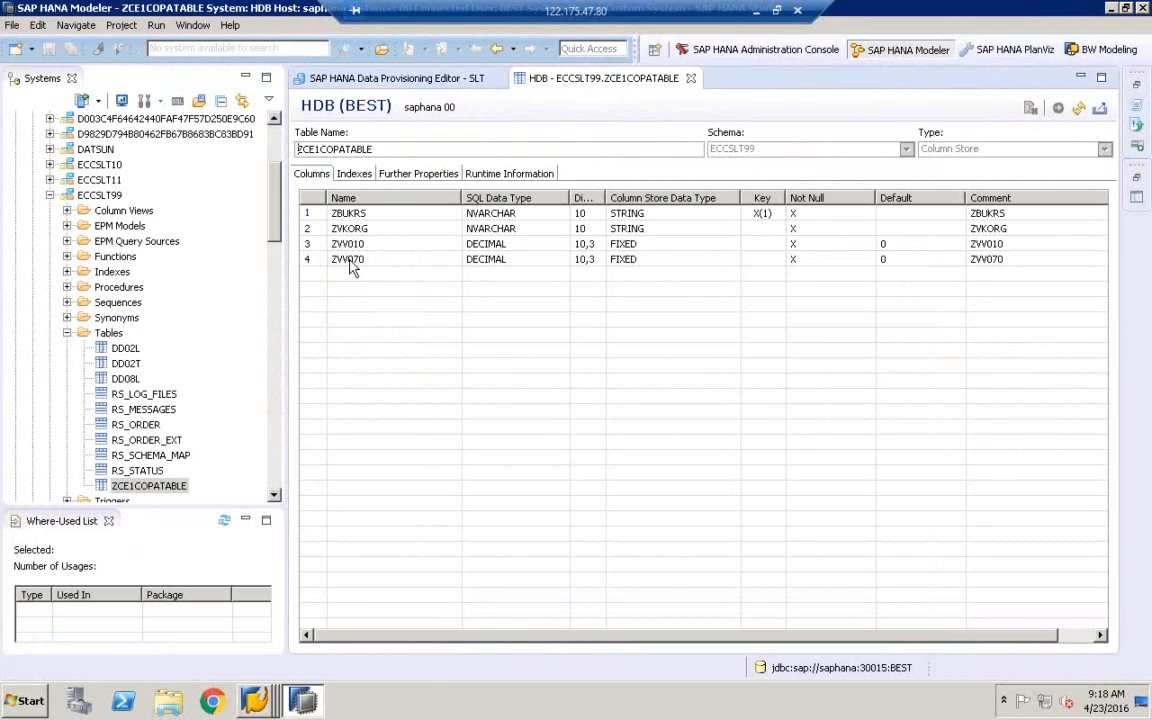
# Try Open Data Preview on ZCE1COPATABLE, which fails with an insufficient-privilege error
pyautogui.click(146, 487)
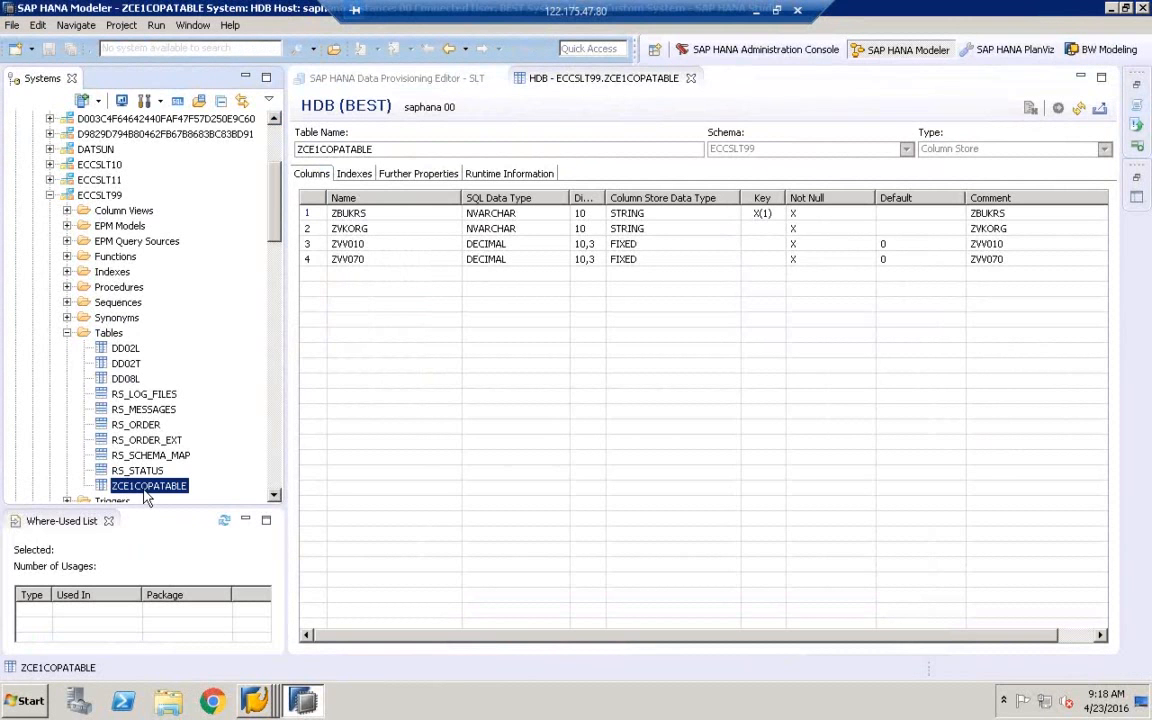
pyautogui.rightClick(146, 495)
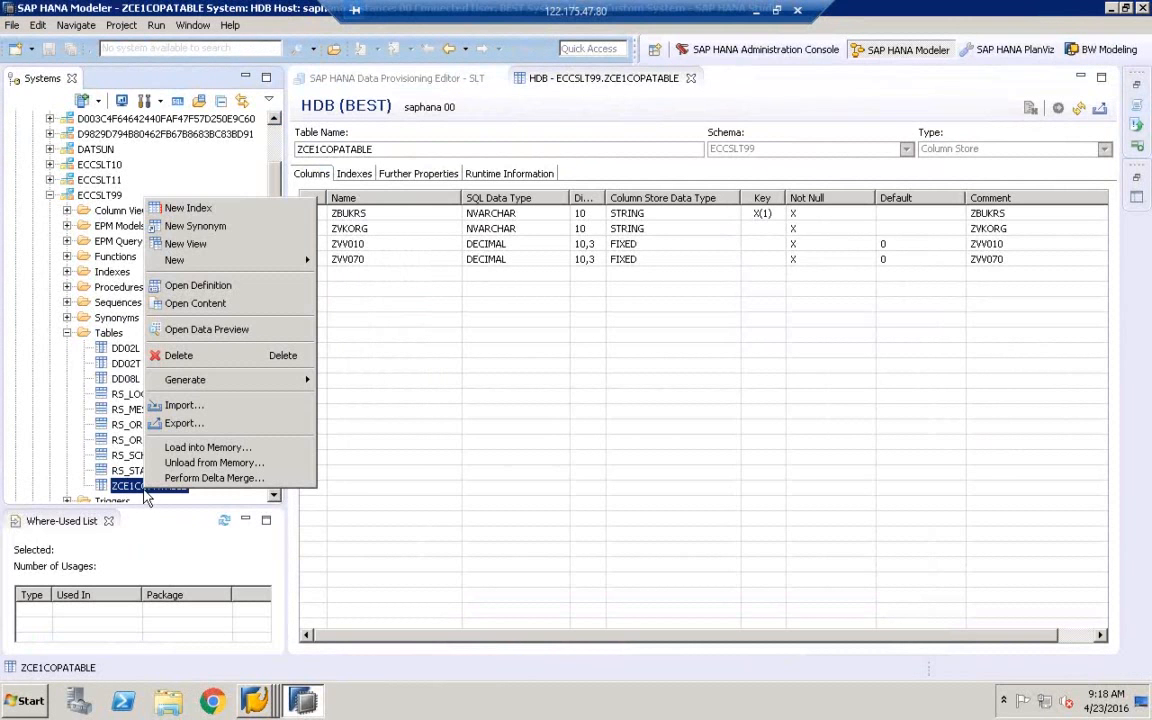
pyautogui.click(204, 336)
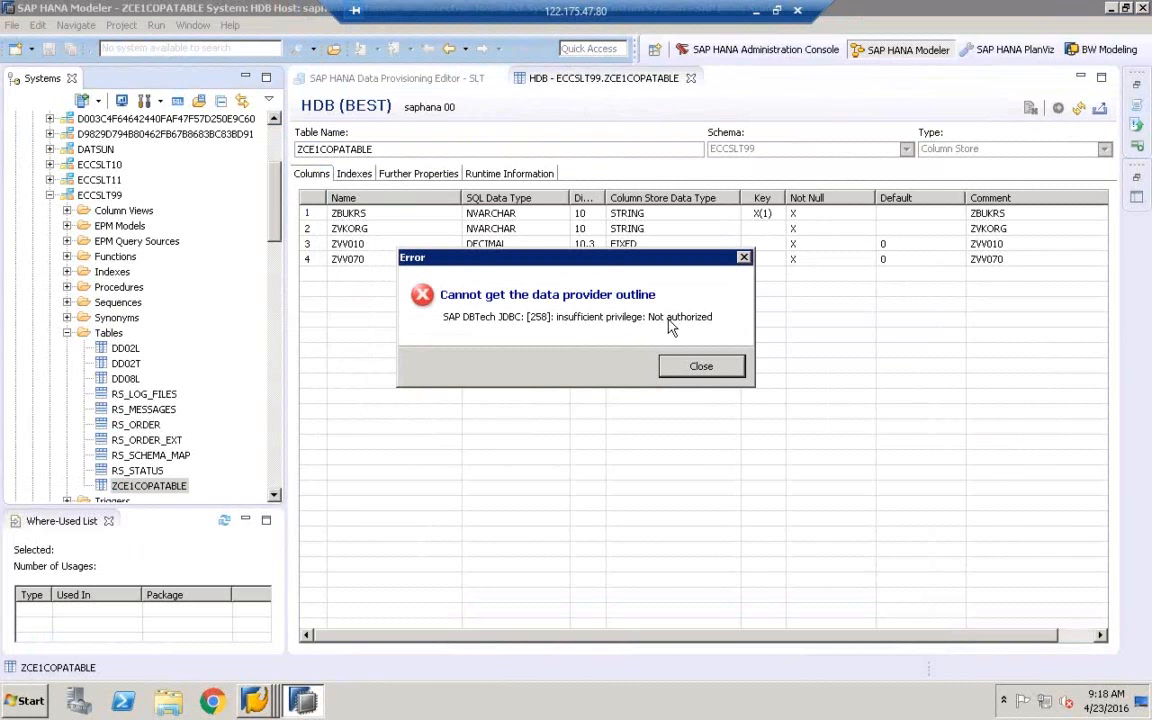
# Dismiss the privilege error, collapse Tables and HDB (BEST), and select the HDB (SYSTEM) connection
pyautogui.click(690, 367)
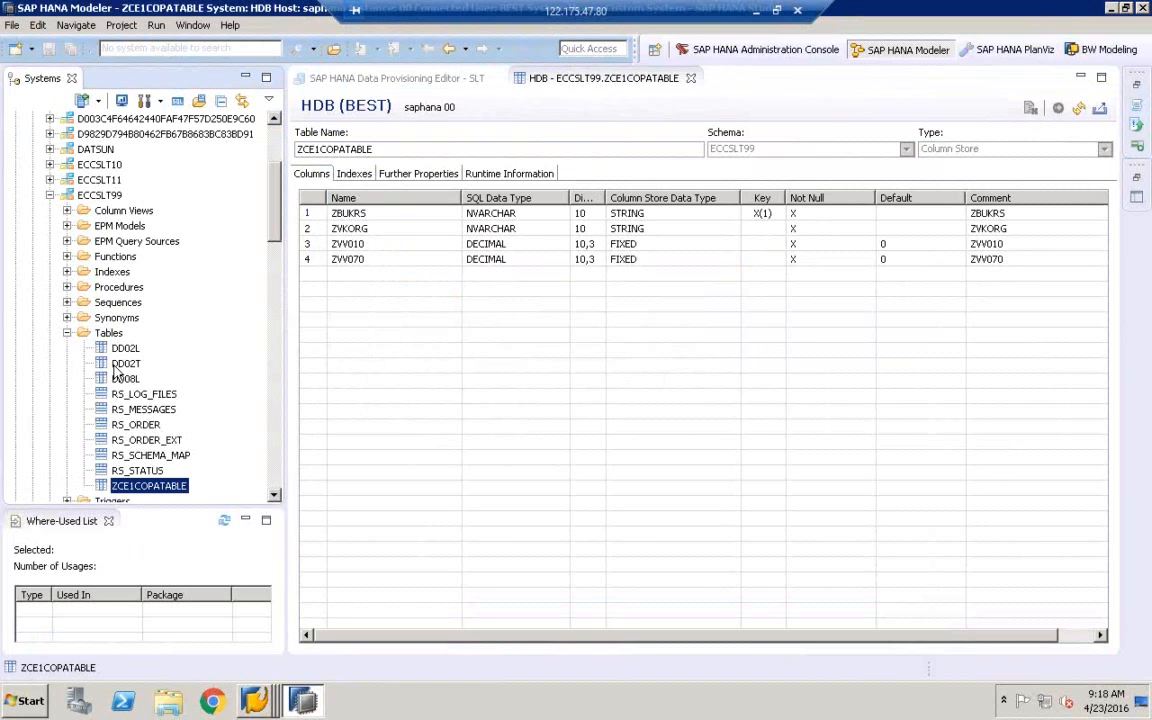
pyautogui.click(67, 333)
pyautogui.scroll(4, 60, 250)
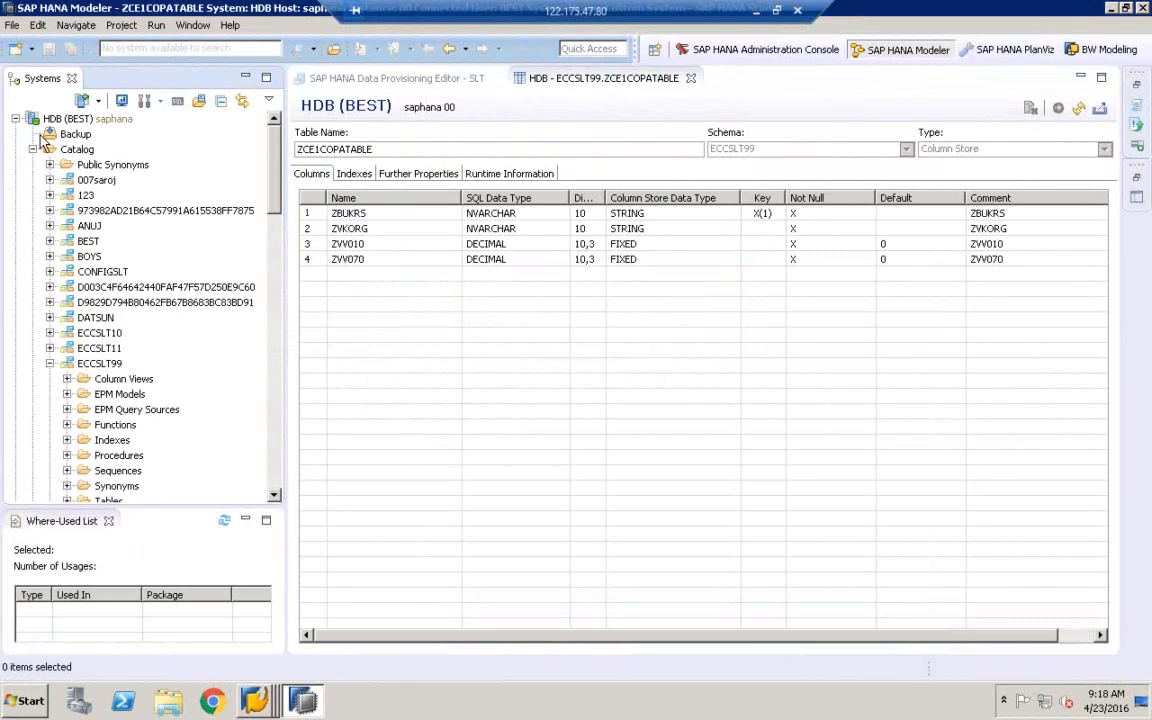
pyautogui.click(15, 119)
pyautogui.click(56, 119)
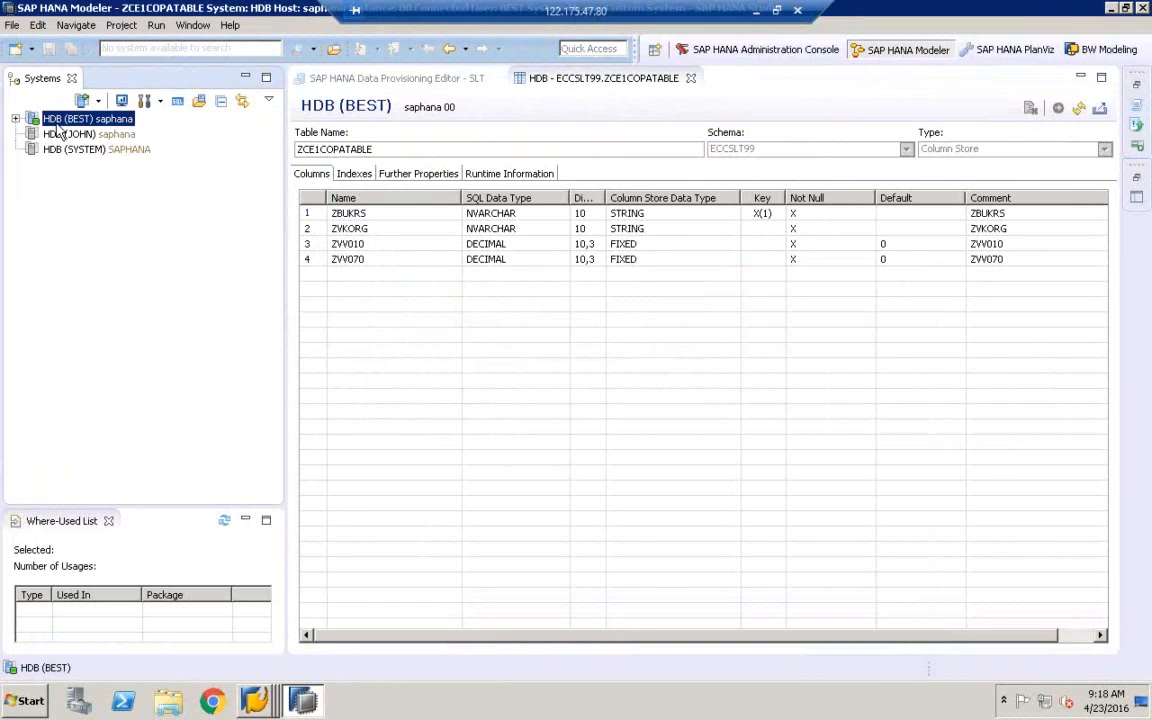
pyautogui.click(62, 134)
pyautogui.click(72, 149)
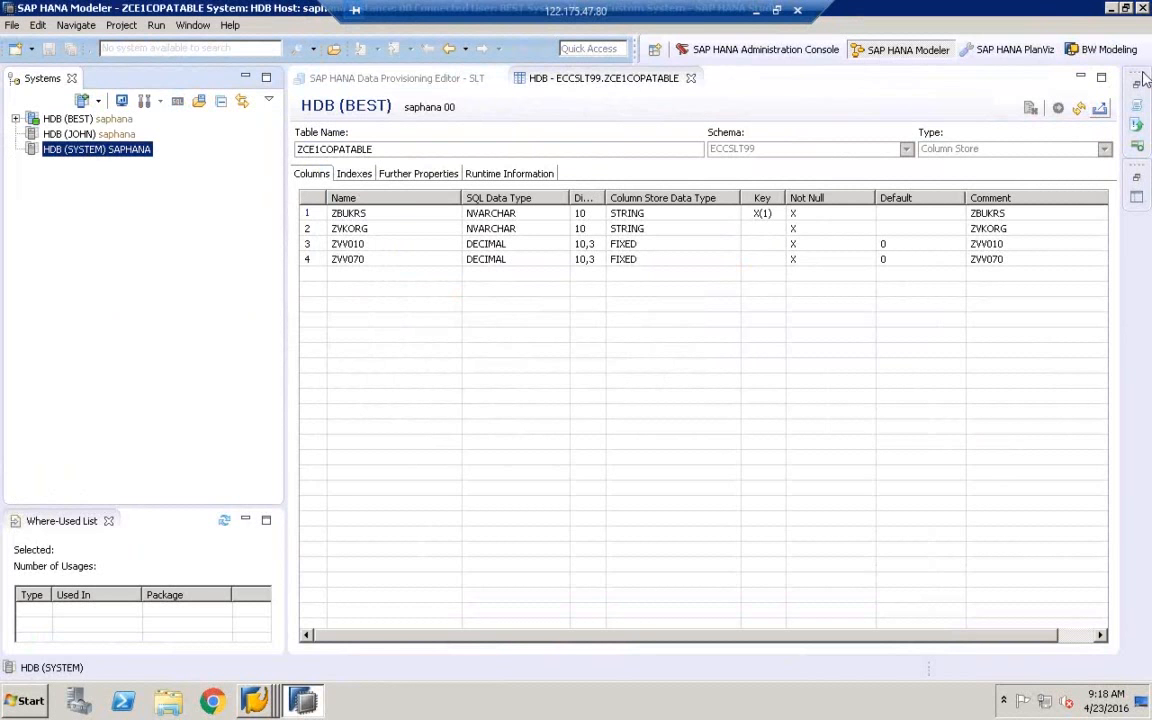
# Log on to the HDB (SYSTEM) connection by entering the SYSTEM user's password
pyautogui.doubleClick(90, 152)
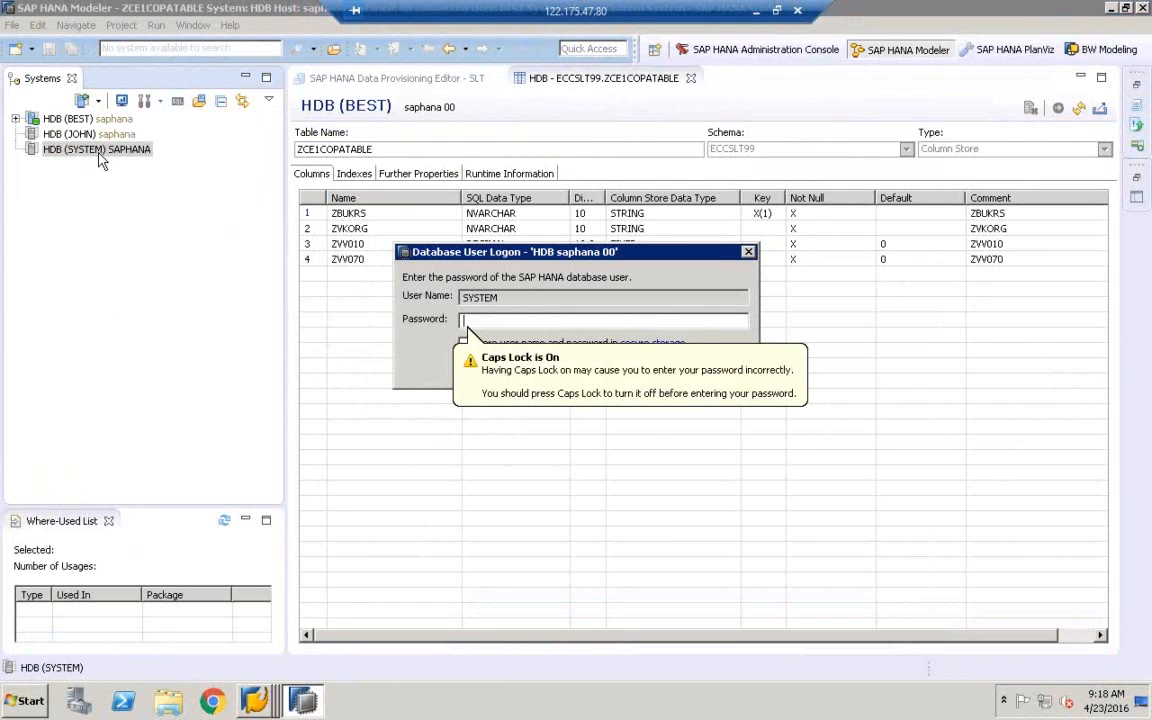
pyautogui.press('capslock')
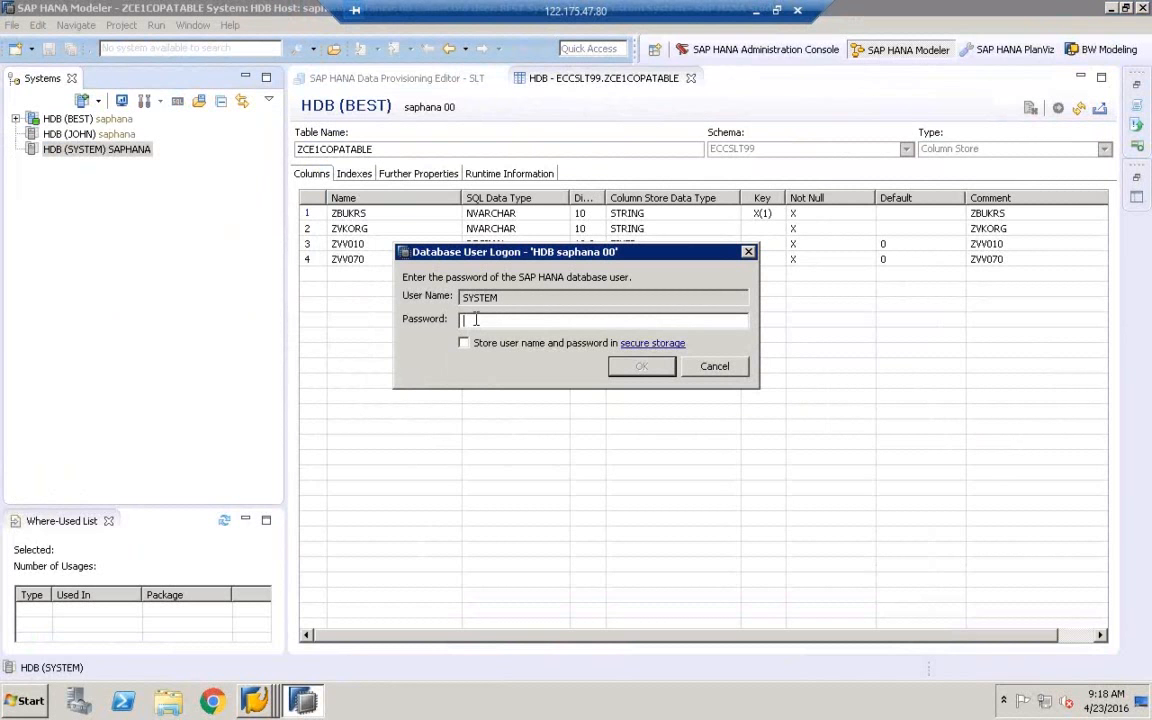
pyautogui.write('manager')
pyautogui.press('Return')
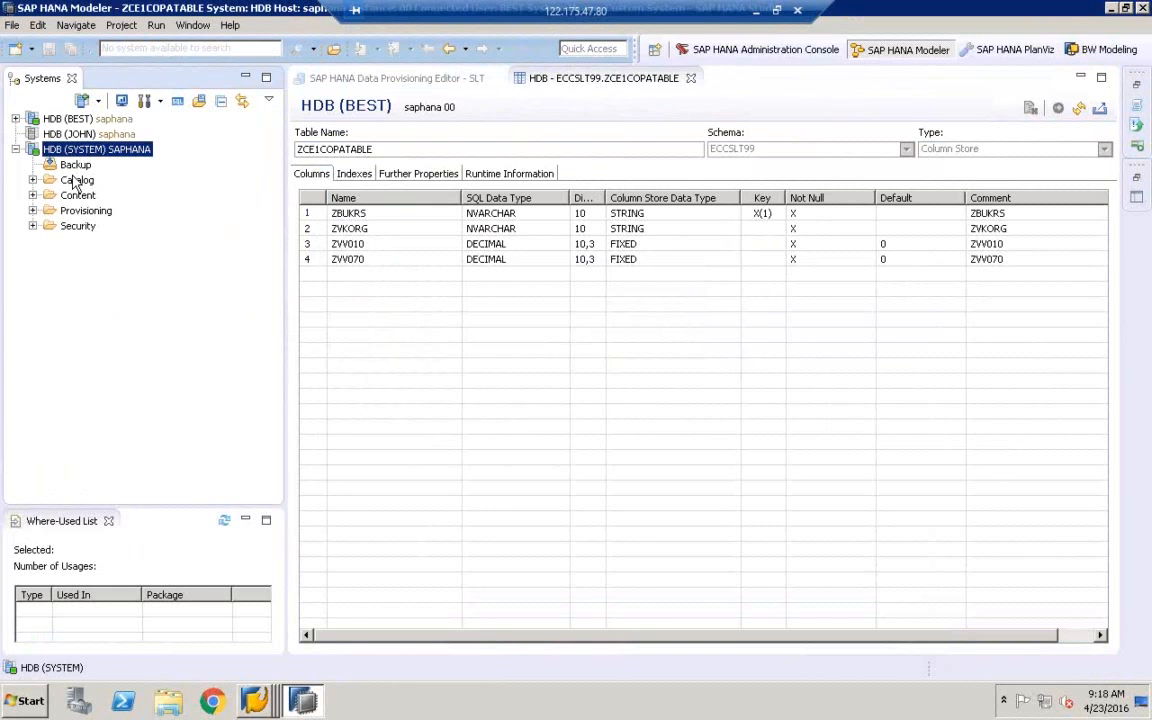
# Expand Catalog > ECCSLT99 > Tables under the SYSTEM connection
pyautogui.click(33, 180)
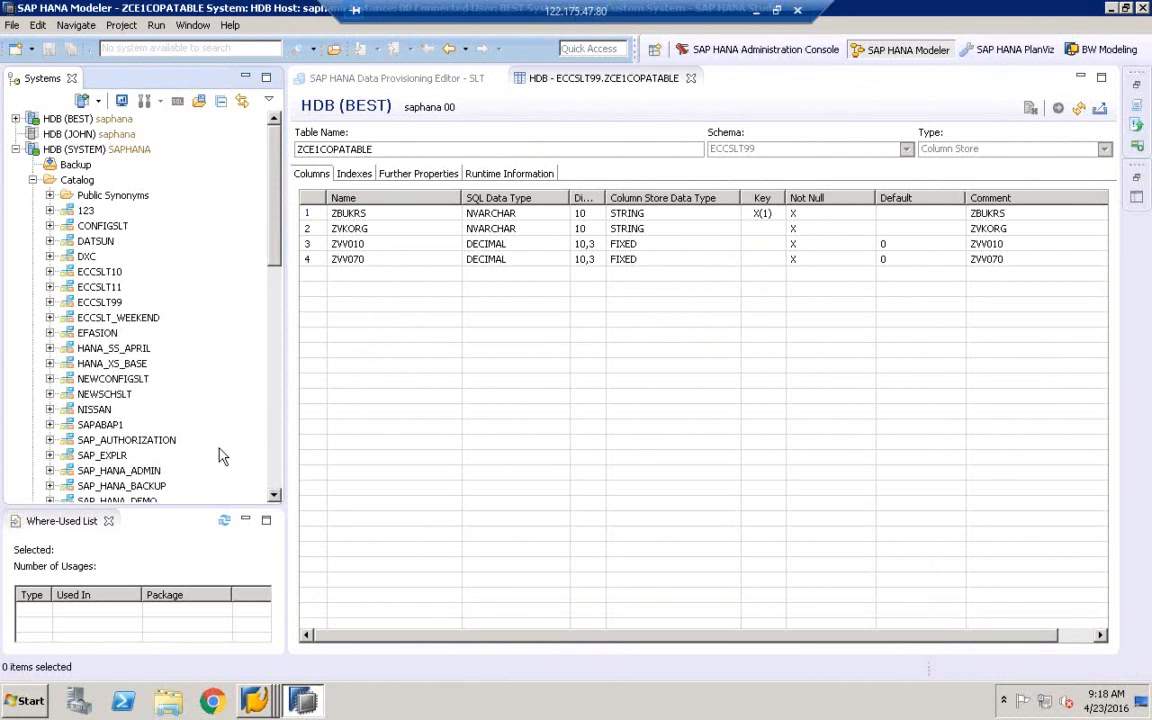
pyautogui.click(275, 496)
pyautogui.click(276, 496)
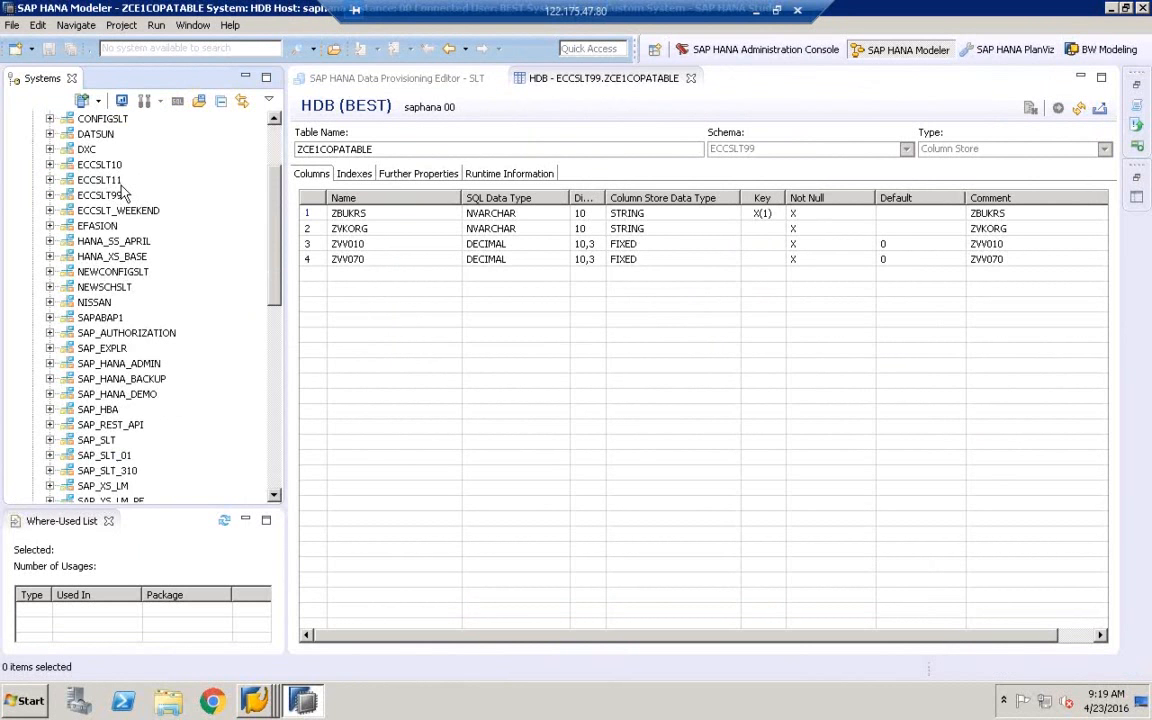
pyautogui.click(100, 196)
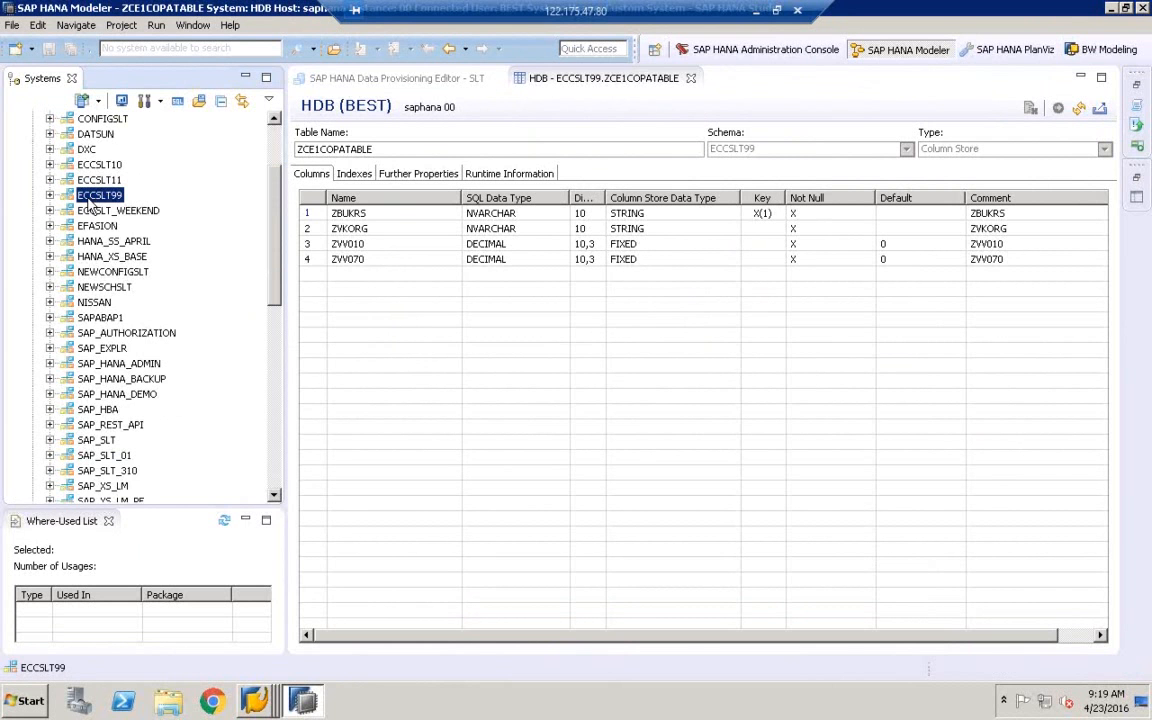
pyautogui.click(50, 196)
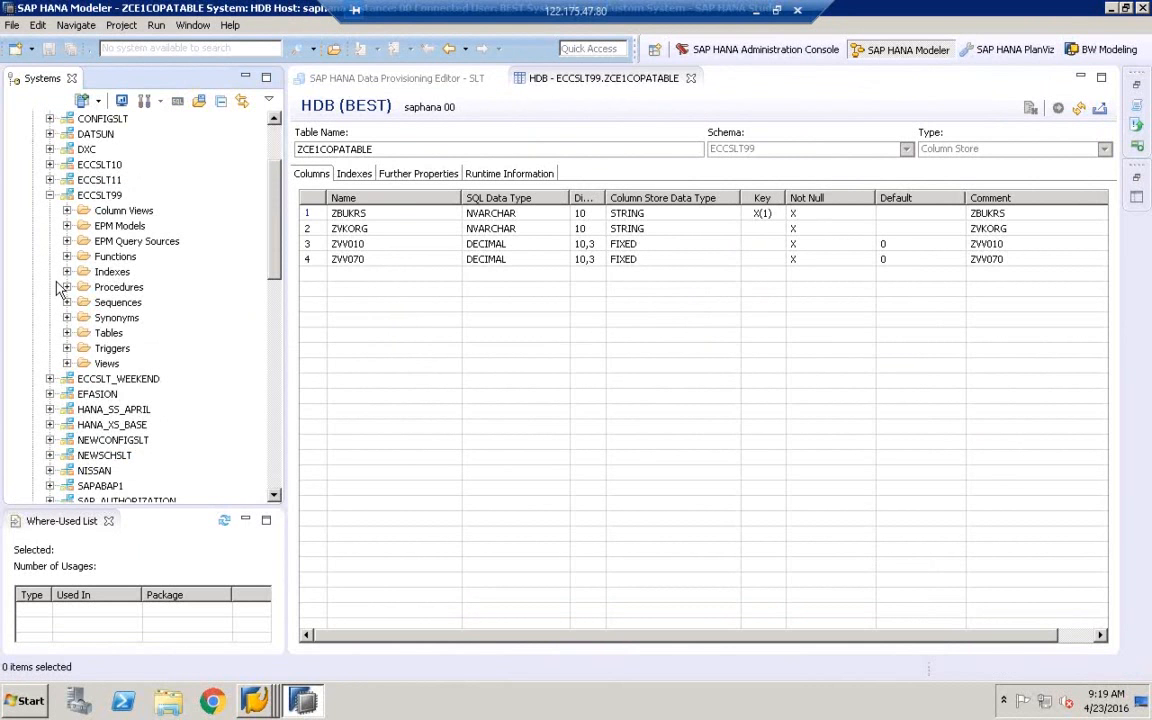
pyautogui.click(67, 333)
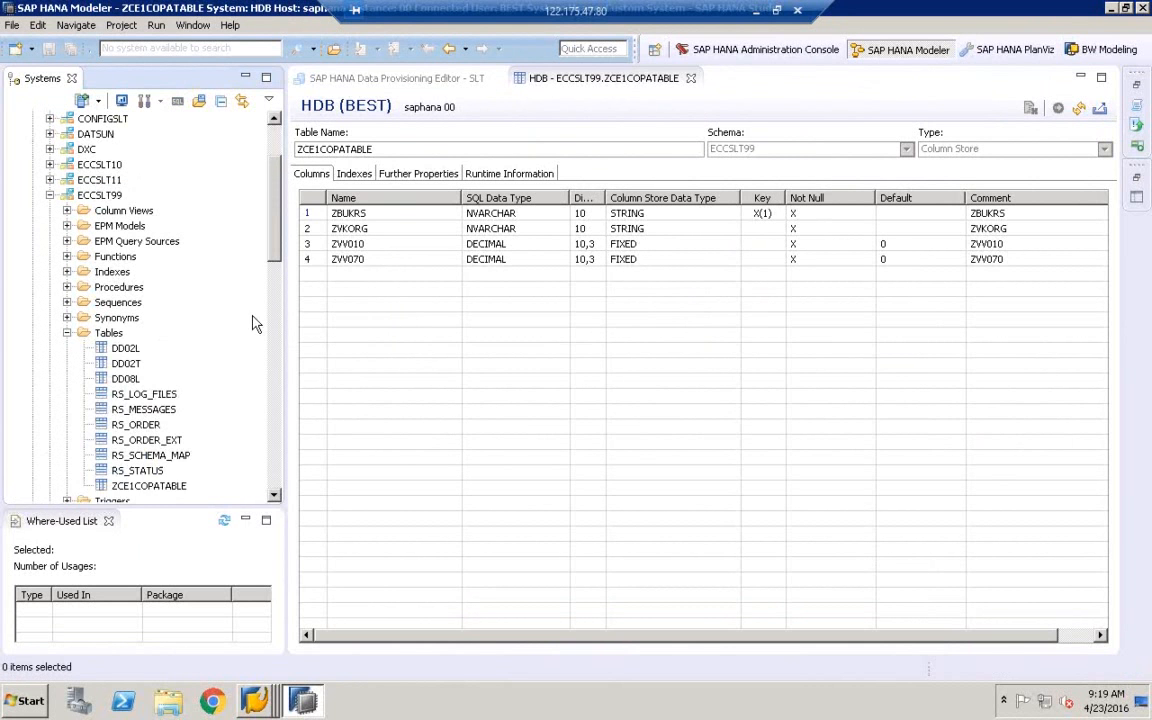
# Widen the Systems pane and preview ZCE1COPATABLE's data, showing row 1000, V01, 100, 400
pyautogui.moveTo(284, 318); pyautogui.dragTo(372, 312)
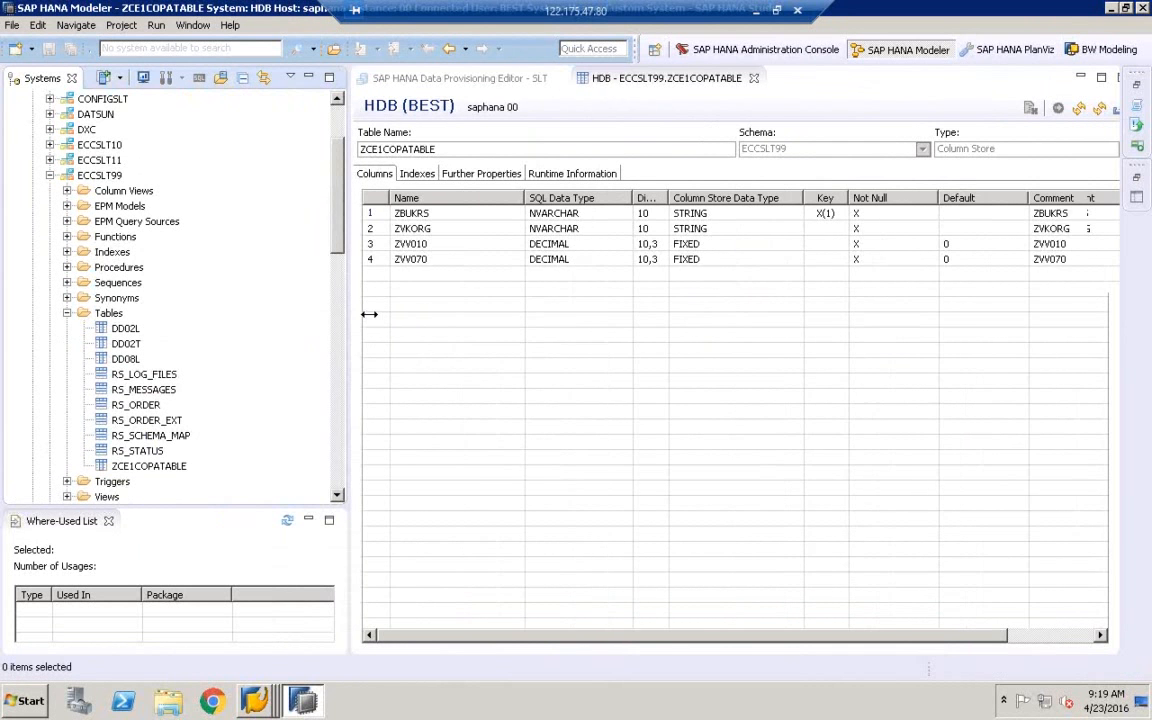
pyautogui.click(138, 470)
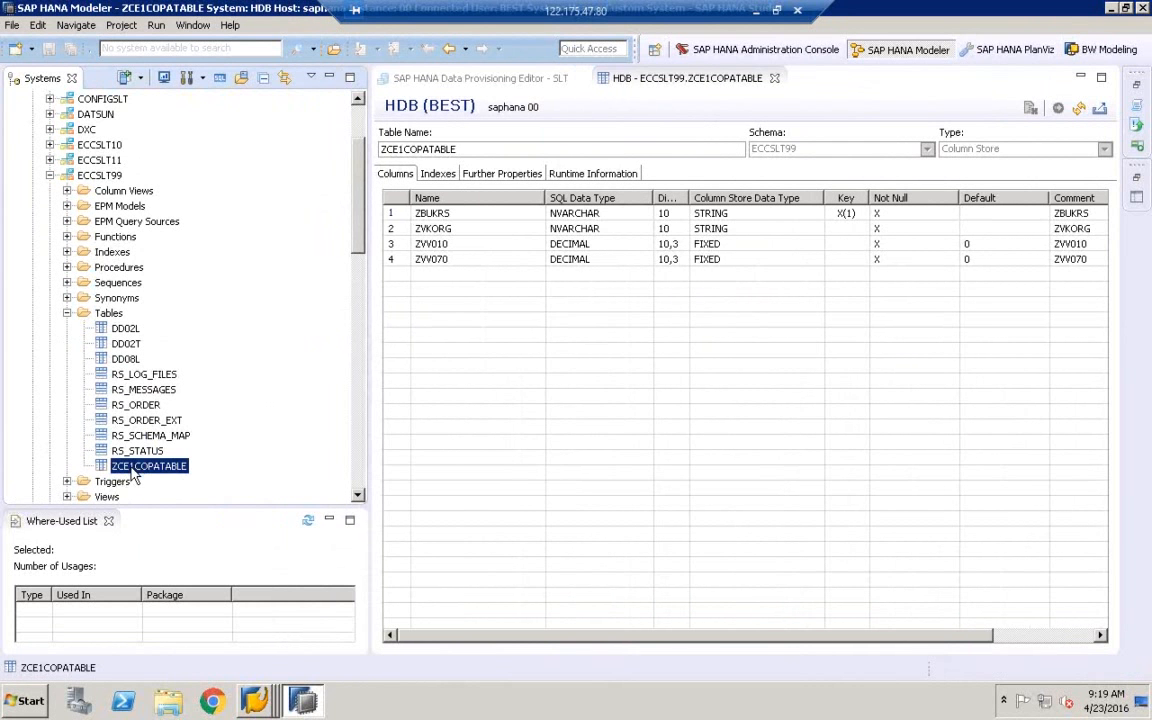
pyautogui.rightClick(131, 470)
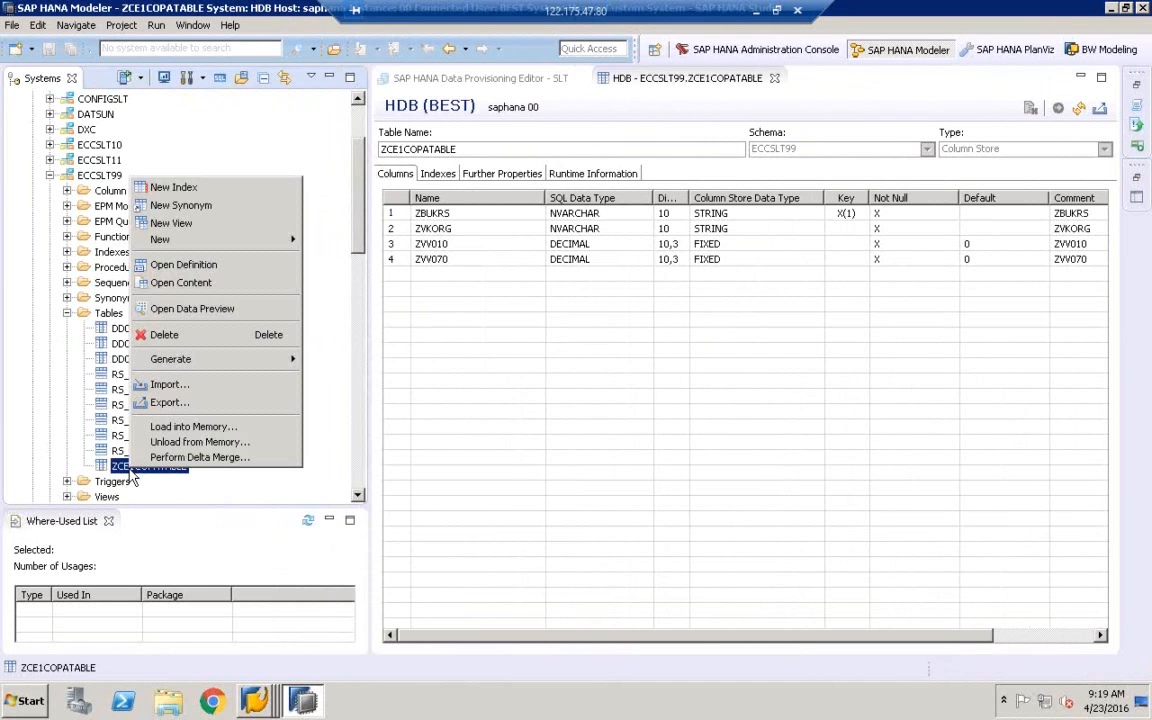
pyautogui.click(195, 314)
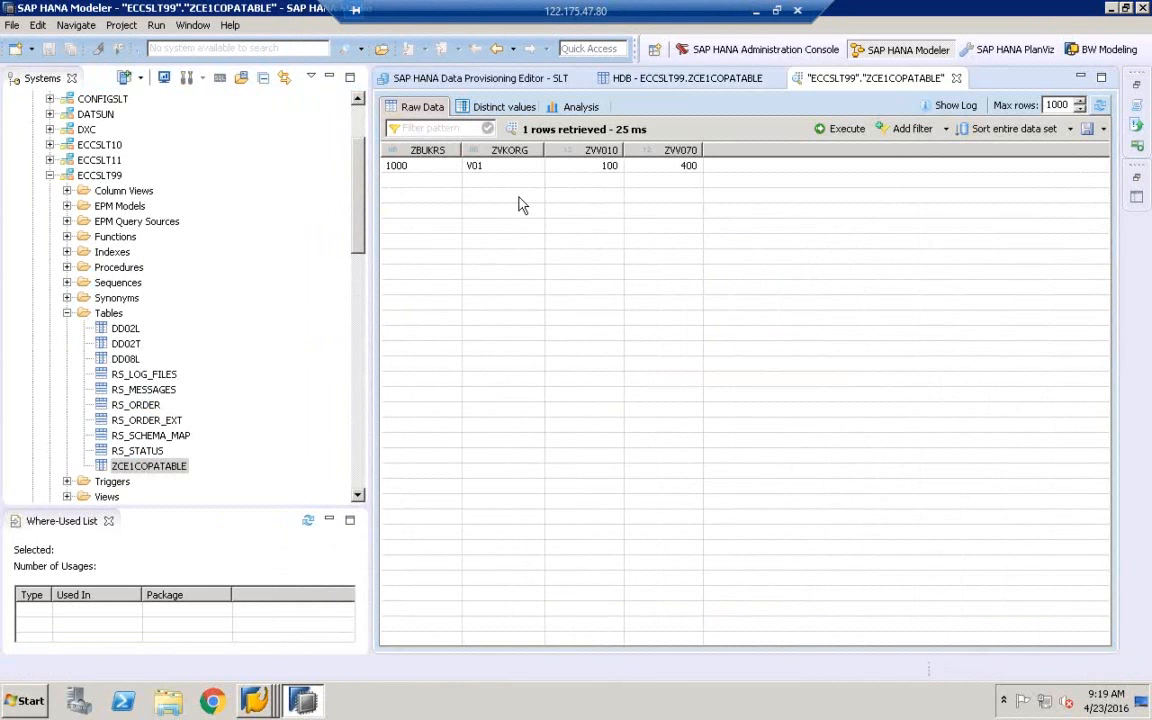
pyautogui.click(255, 700)
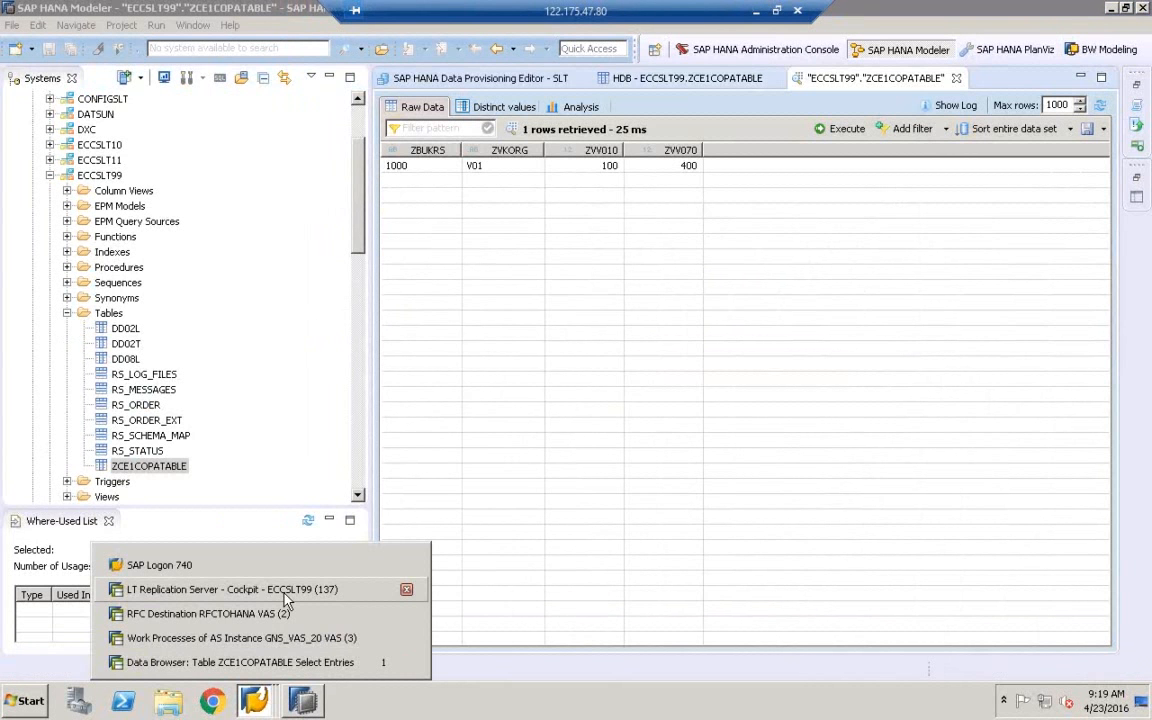
# Restore the ZCE1COPATABLE data browser window and place it beside the HANA preview
pyautogui.click(300, 662)
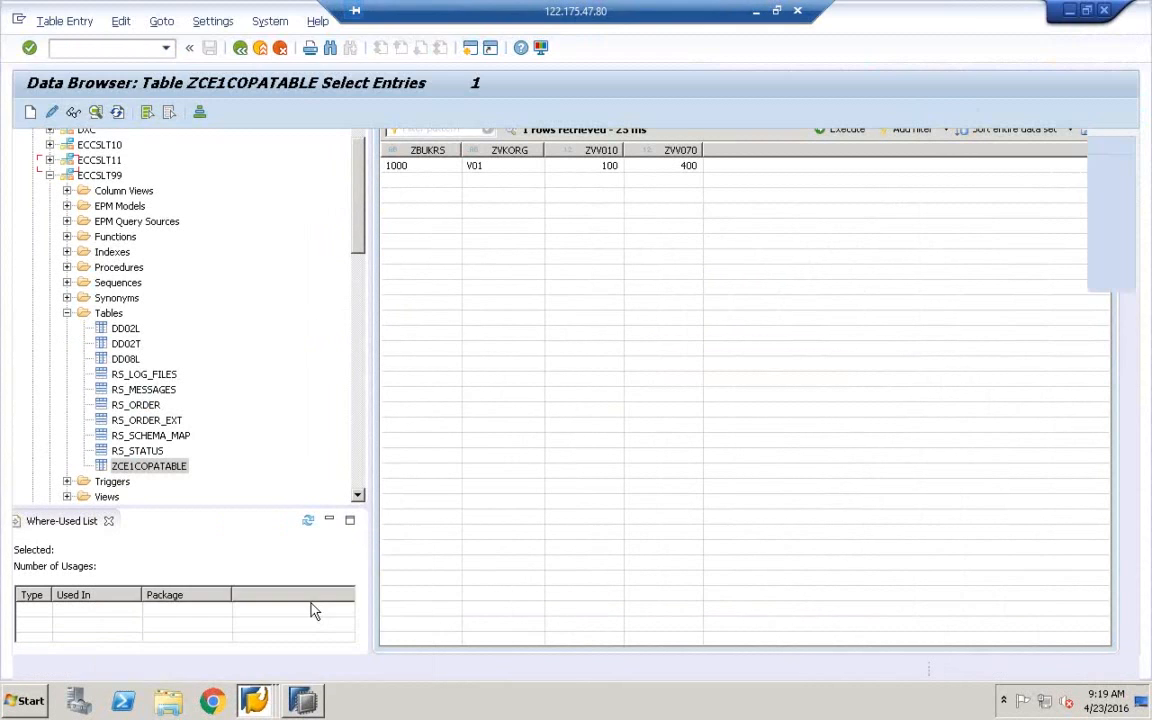
pyautogui.click(1087, 10)
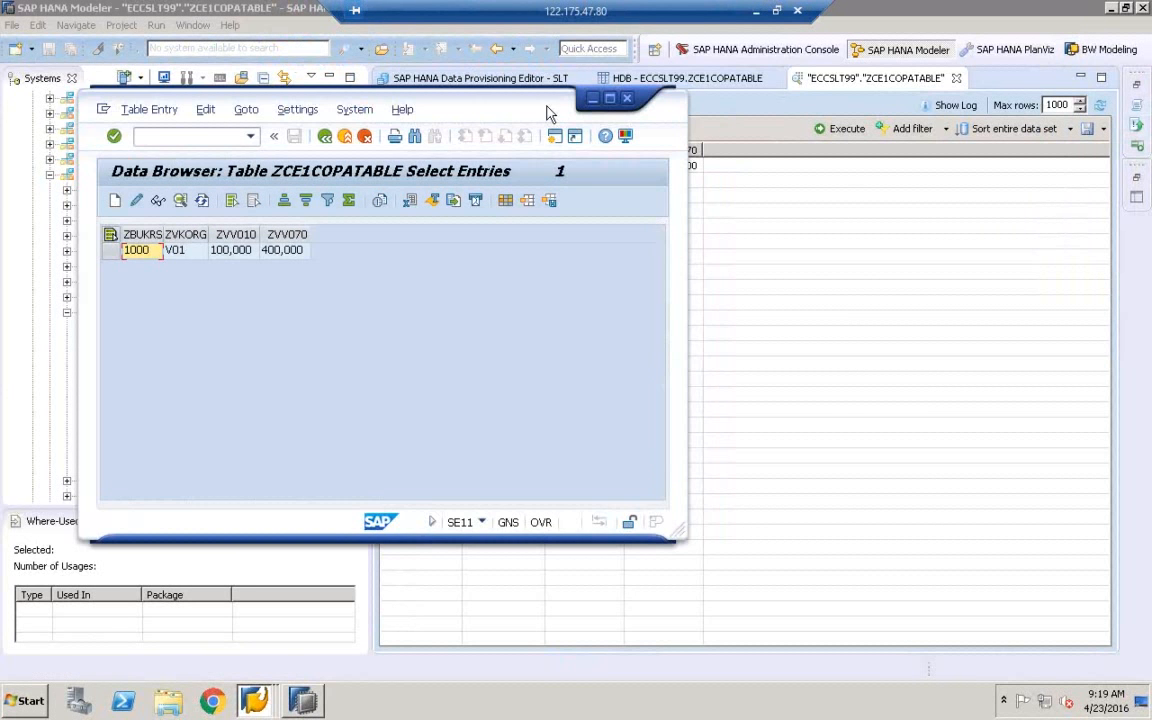
pyautogui.moveTo(548, 100); pyautogui.dragTo(708, 248)
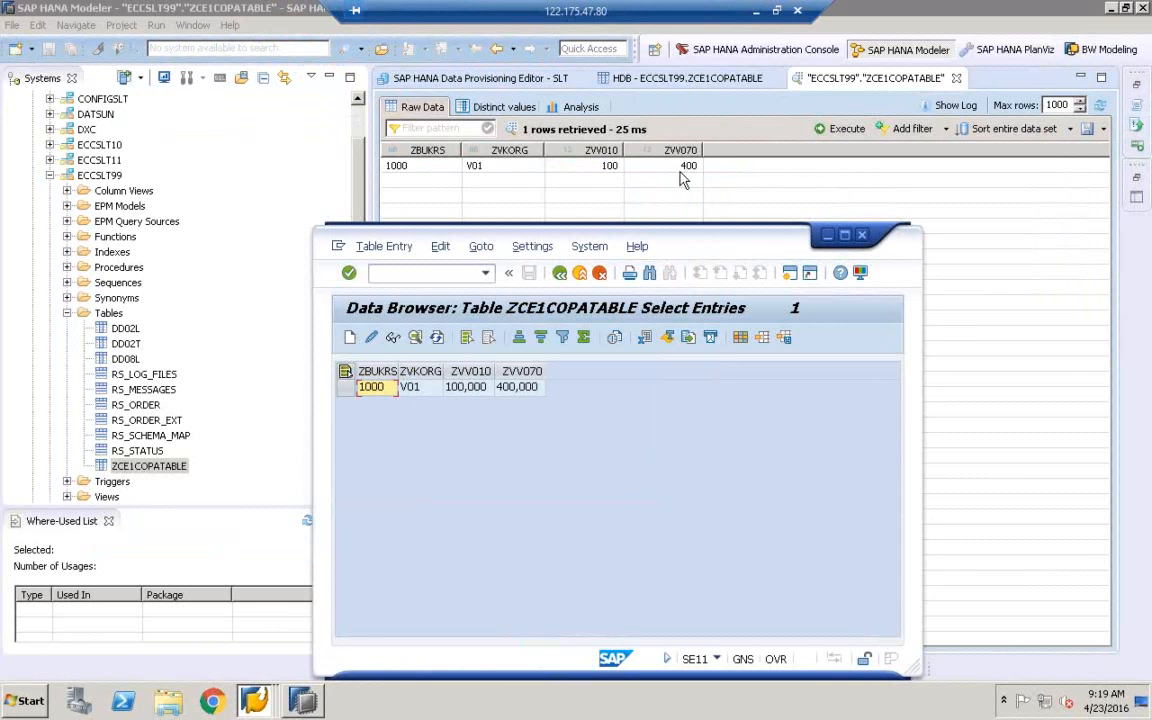
# Insert and save the entry ZBUKRS 2000, ZVKORG V02, ZVV010 300, ZVV070 400
pyautogui.click(351, 338)
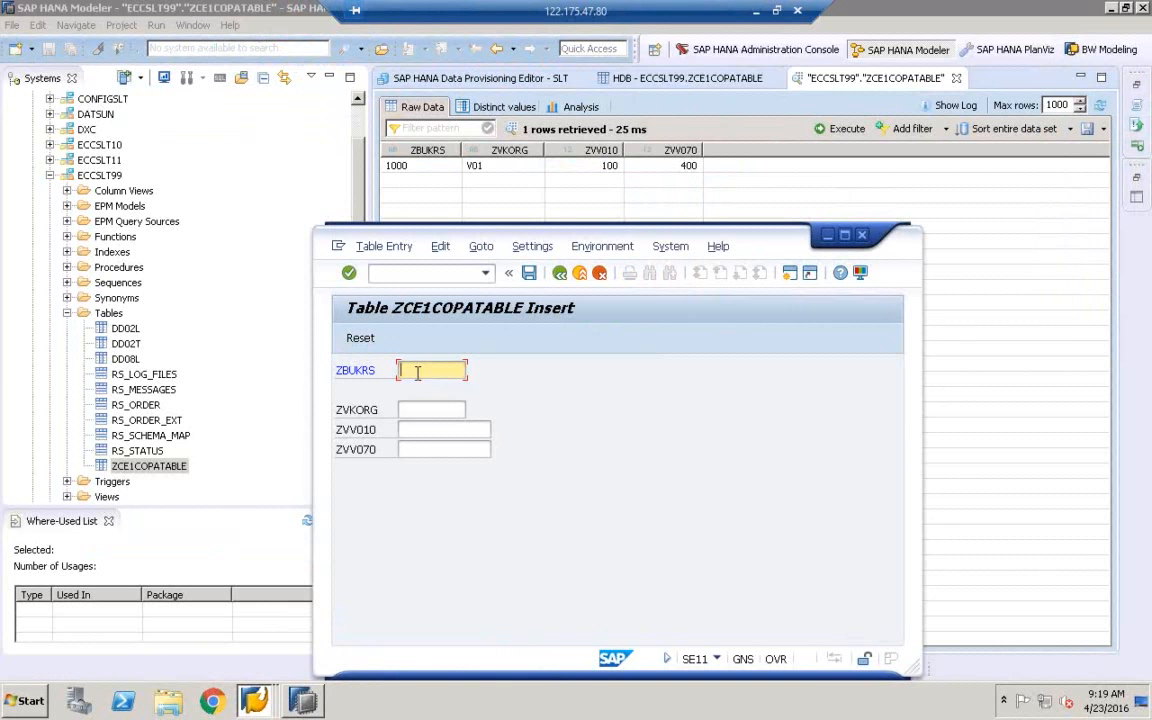
pyautogui.write('2000')
pyautogui.press('Tab')
pyautogui.write('v02')
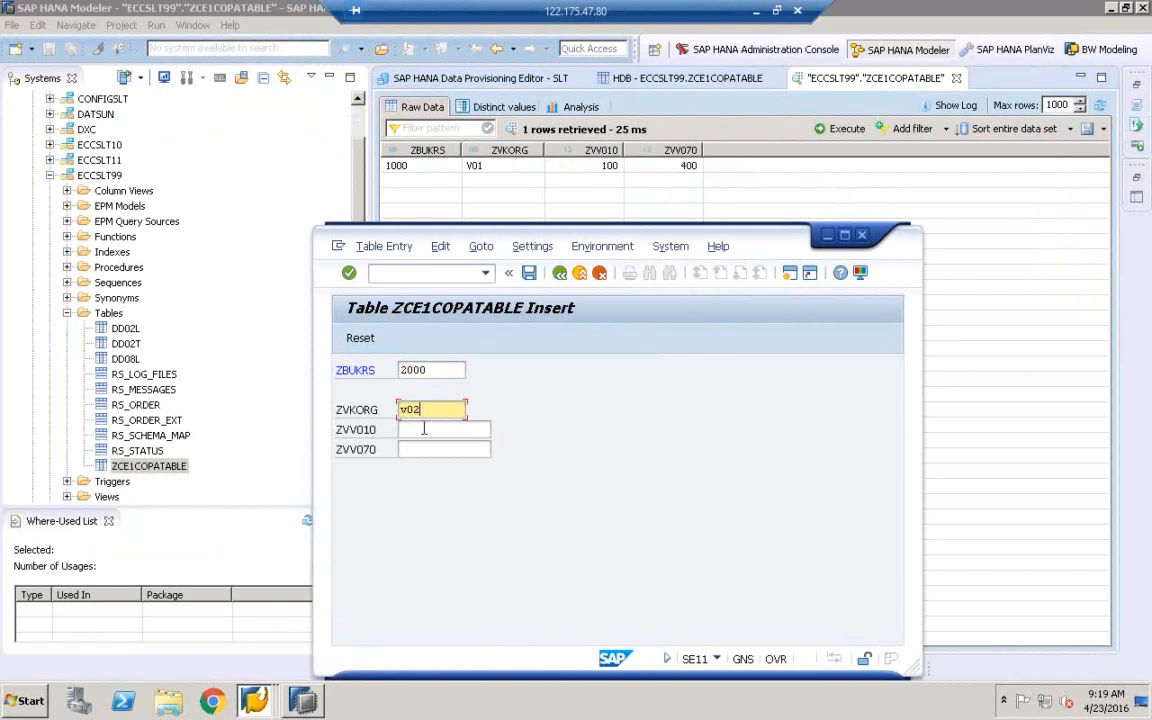
pyautogui.click(416, 429)
pyautogui.write('300')
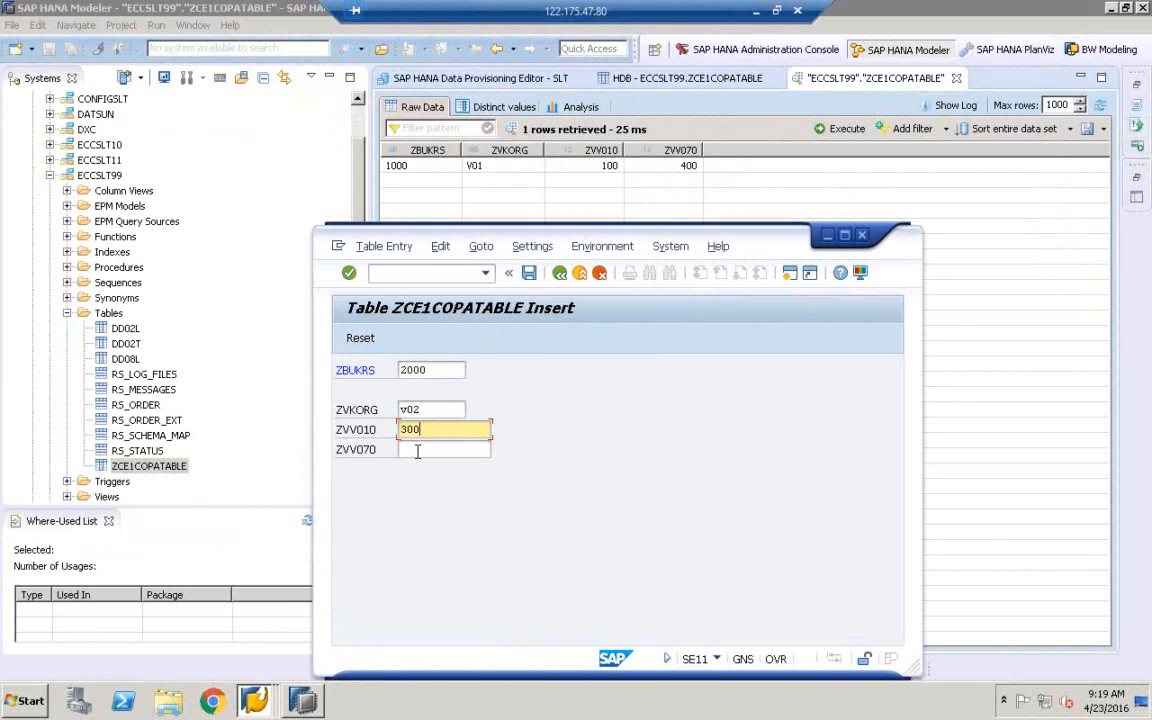
pyautogui.press('Tab')
pyautogui.write('400')
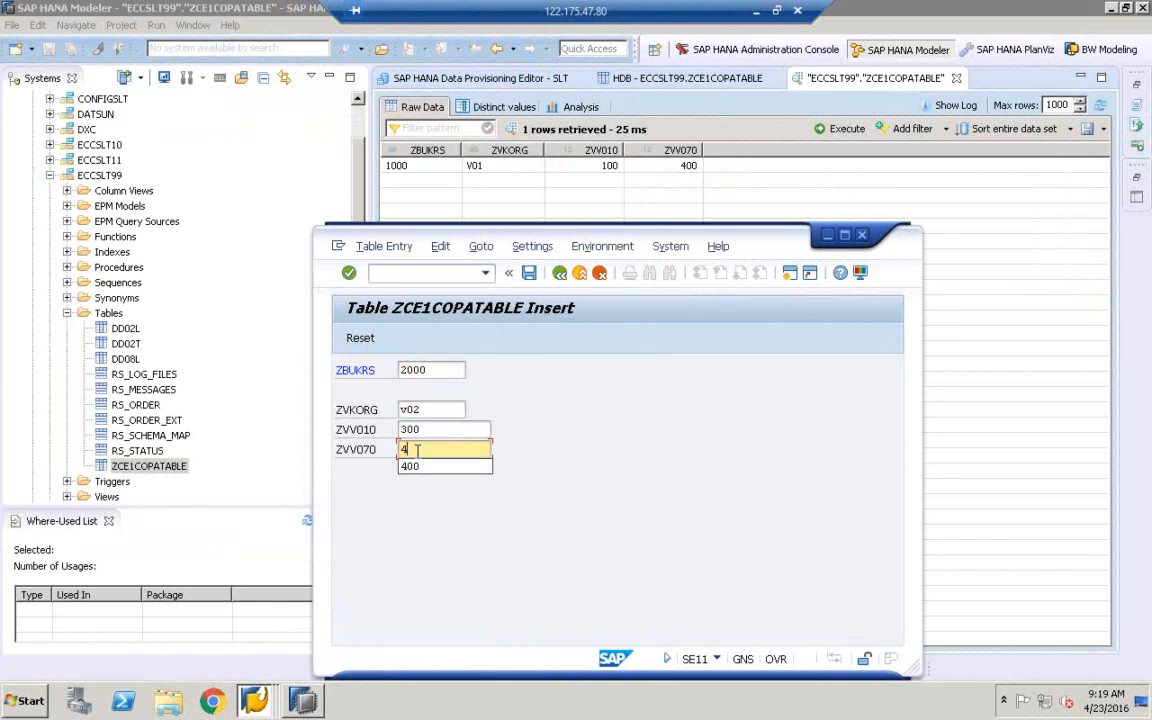
pyautogui.click(530, 275)
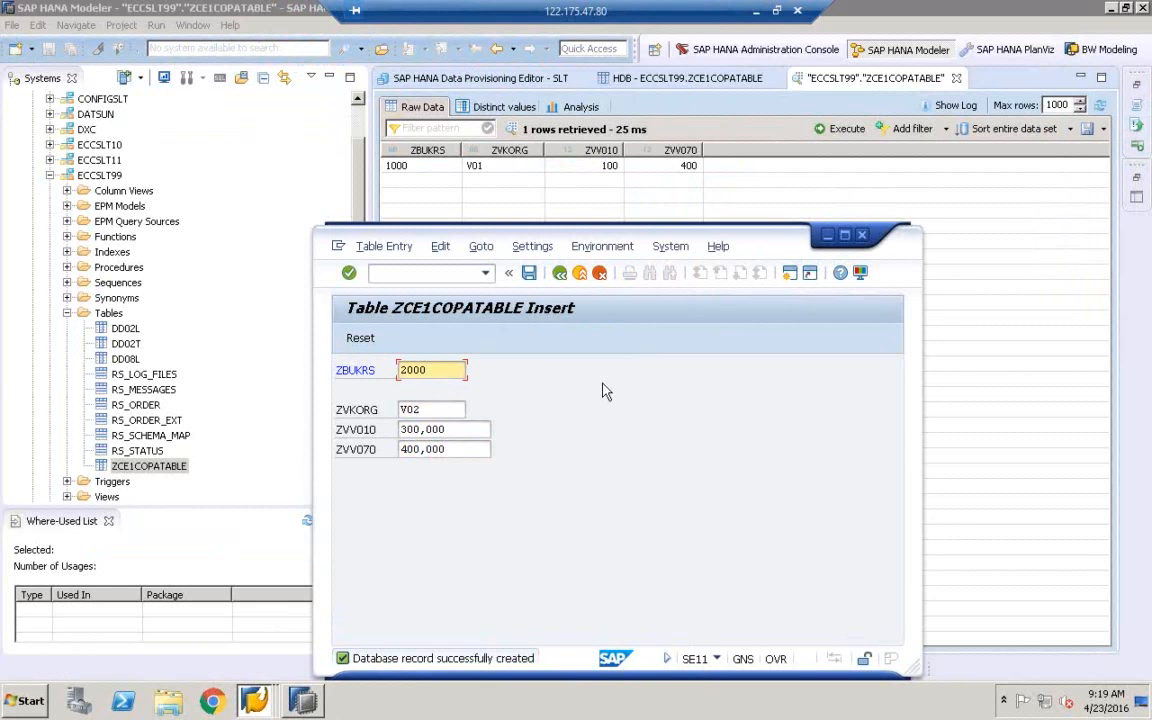
# Return to the Data Browser list and mark the 1000 and 2000 rows
pyautogui.click(559, 272)
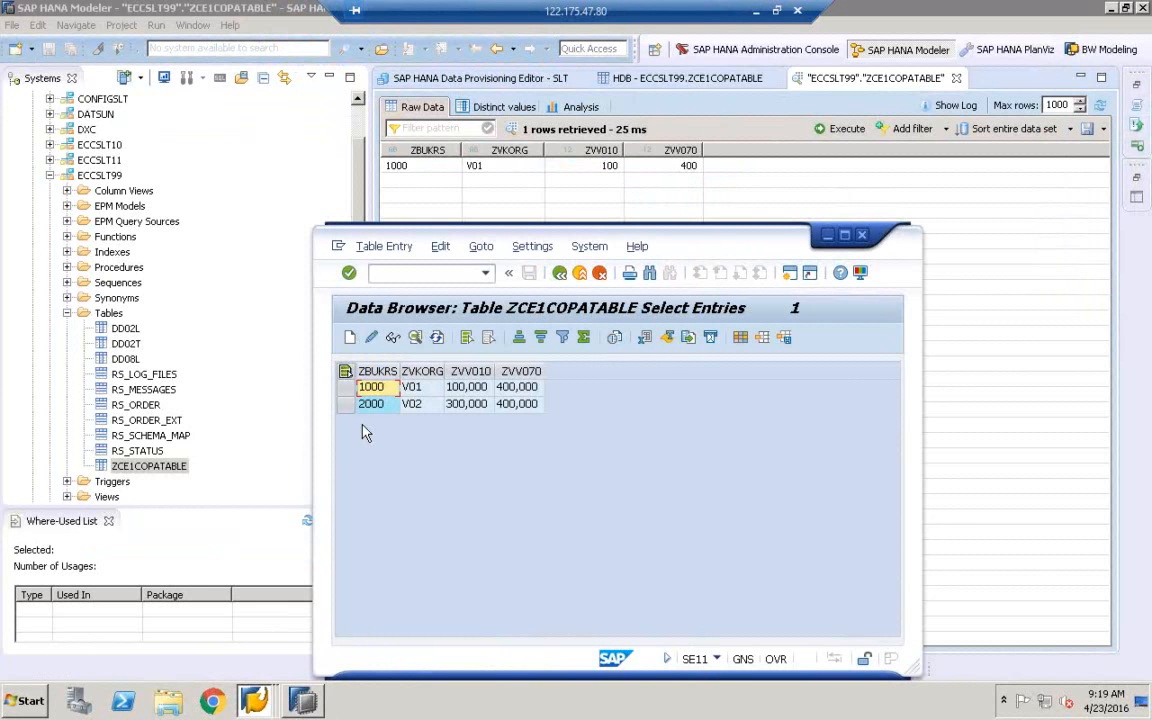
pyautogui.click(345, 388)
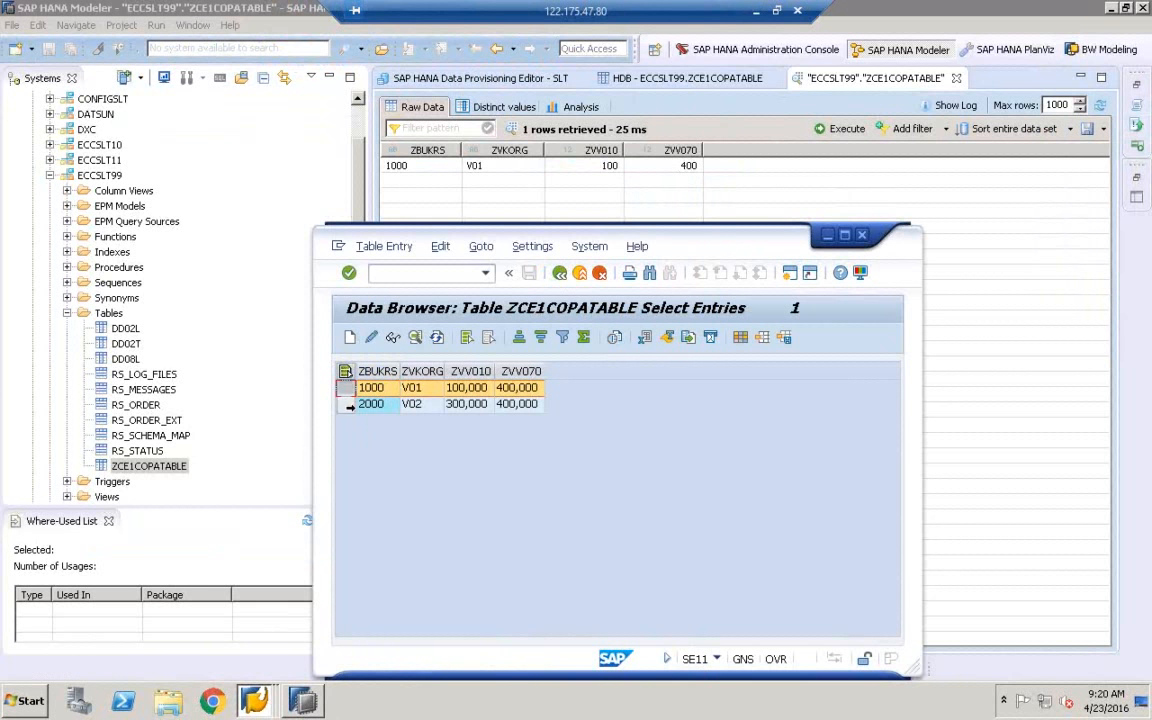
pyautogui.click(345, 404)
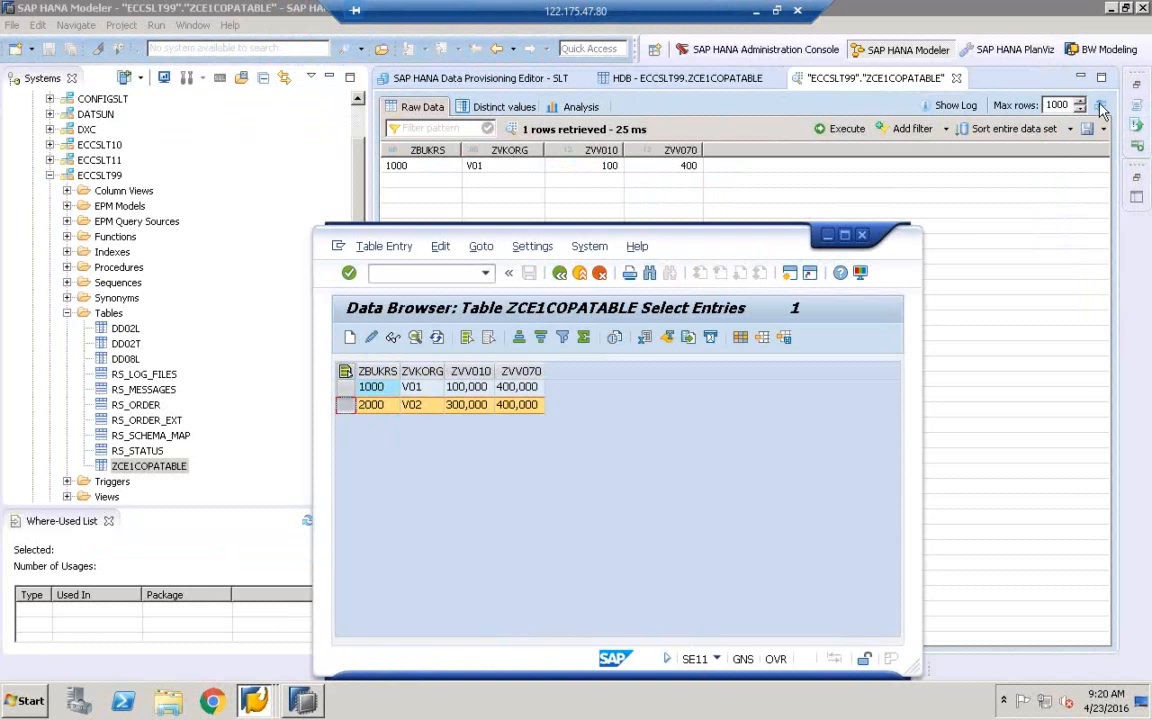
# Refresh the HANA data preview, still only 1000/V01, and bring the Data Browser back
pyautogui.click(1100, 108)
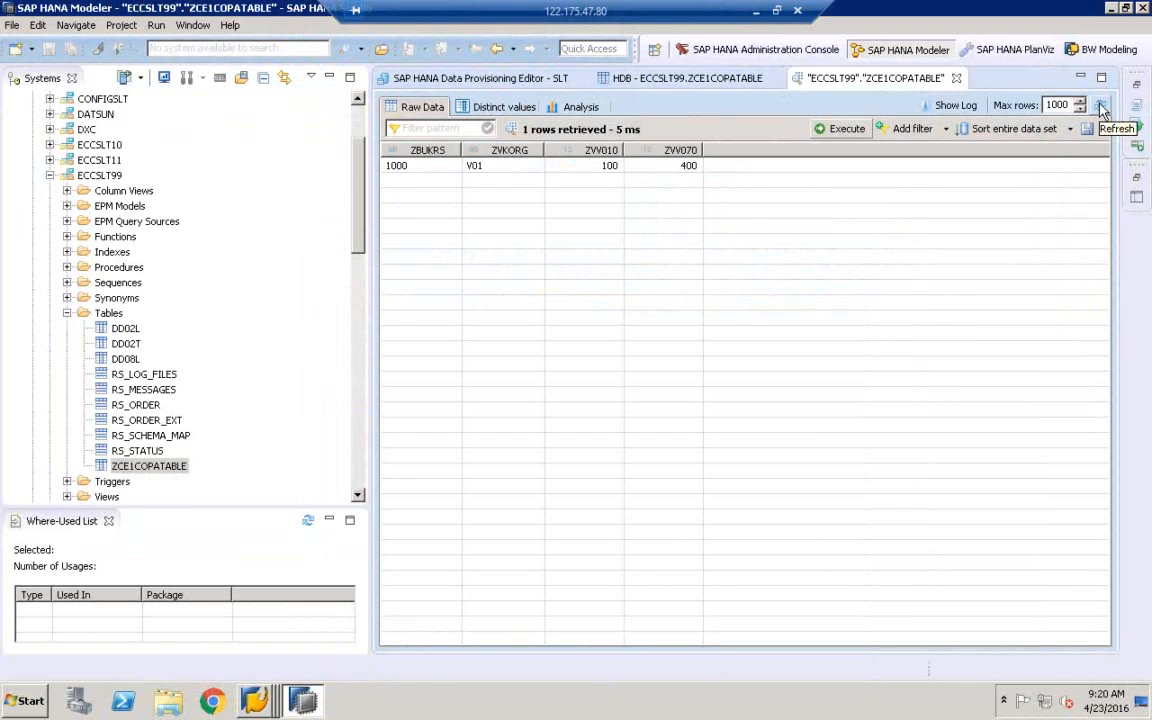
pyautogui.click(1100, 108)
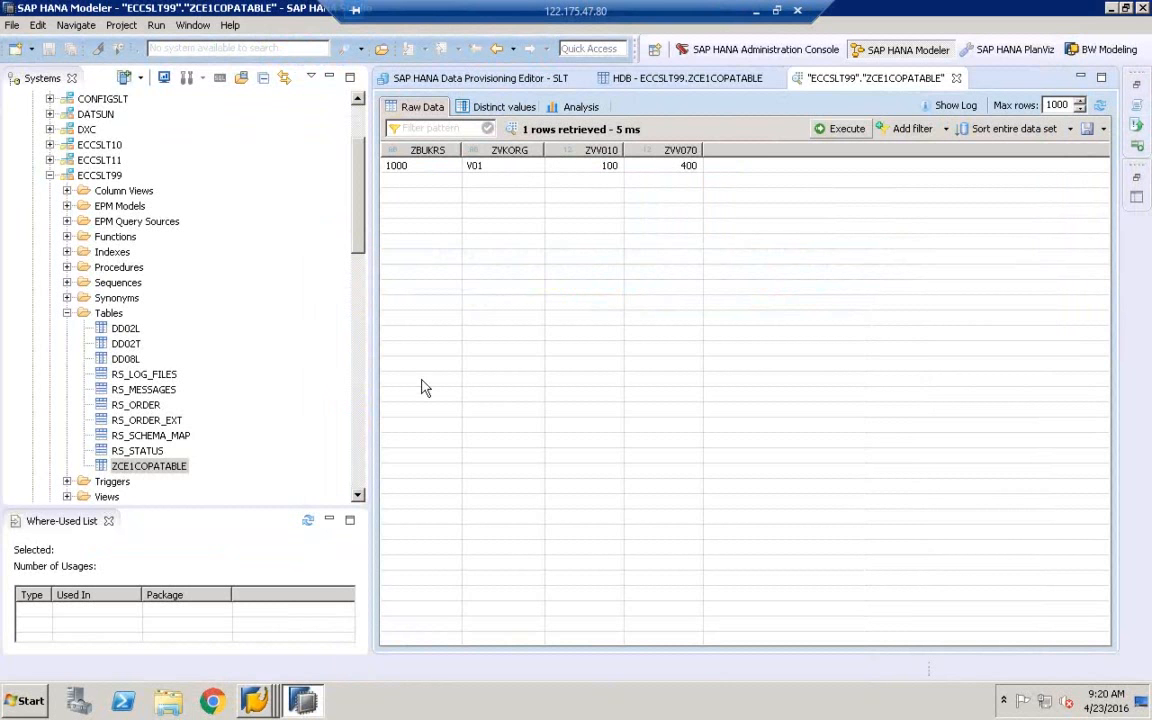
pyautogui.click(254, 700)
pyautogui.click(275, 662)
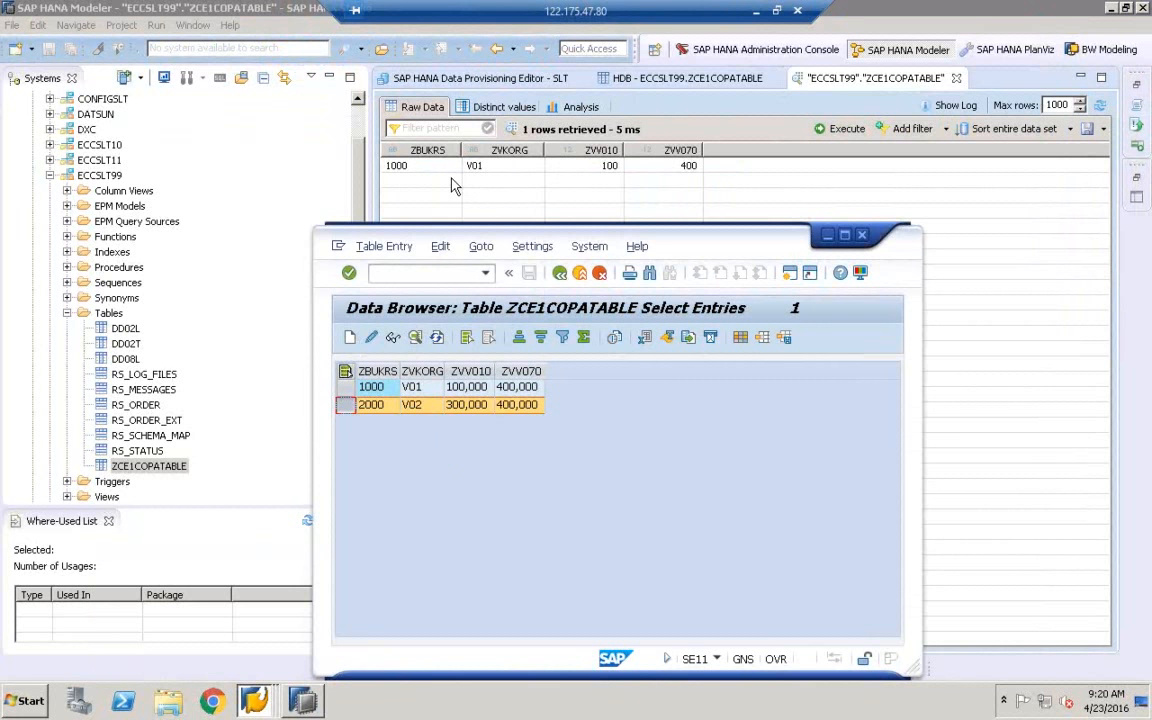
# Show the SLT provisioning editor, minimize the Data Browser, and narrow the Systems panel to widen it
pyautogui.click(495, 72)
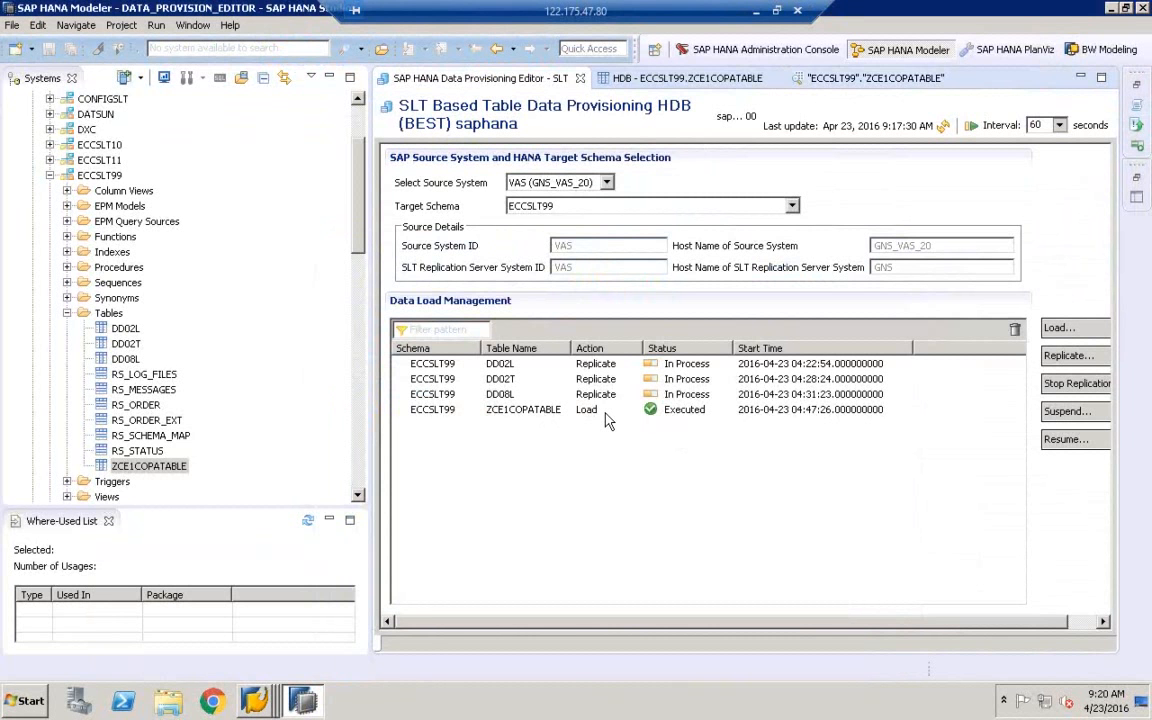
pyautogui.moveTo(256, 709)
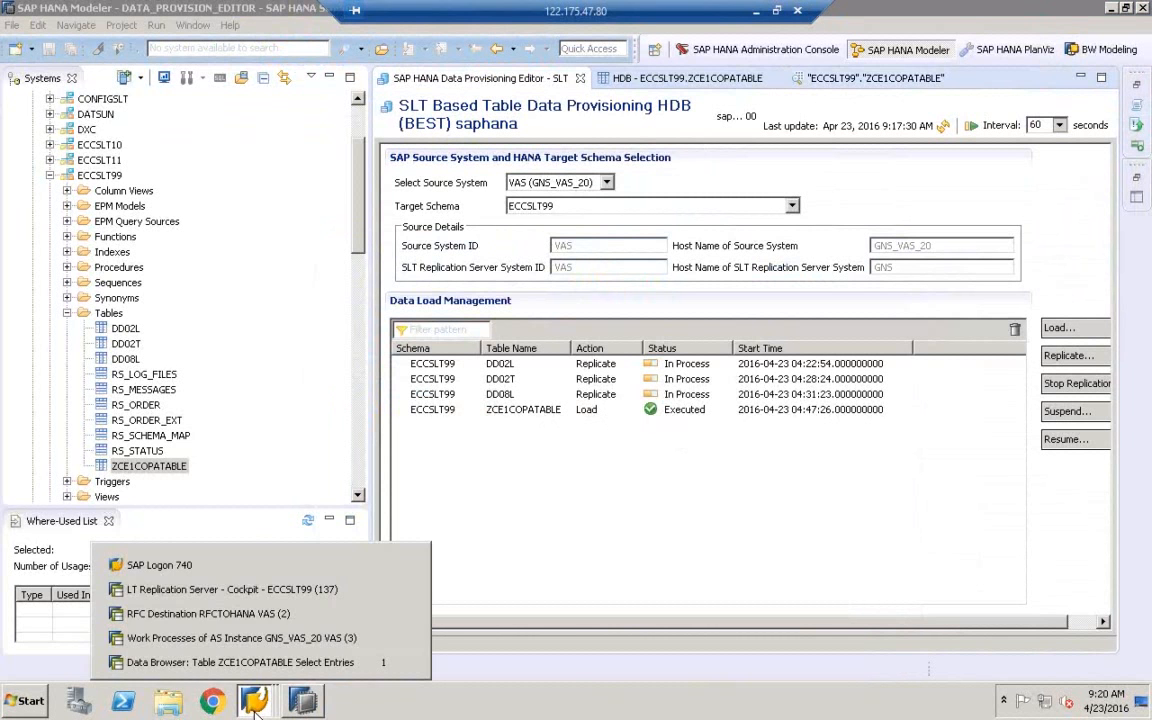
pyautogui.click(240, 662)
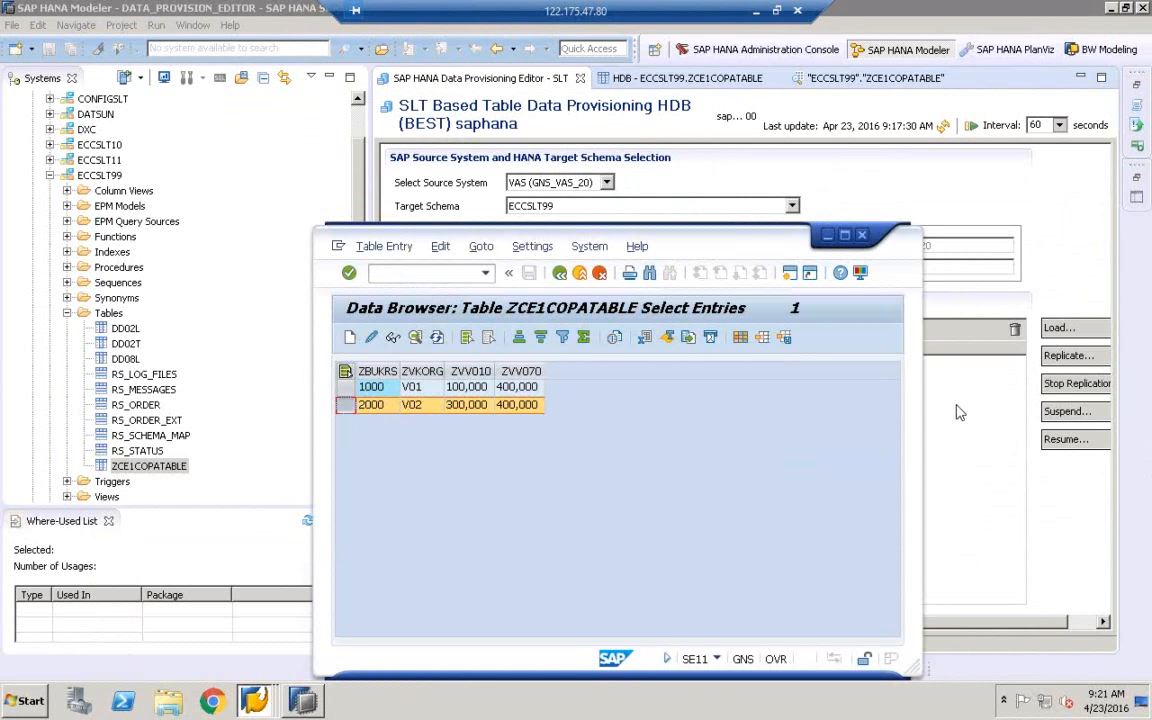
pyautogui.click(828, 236)
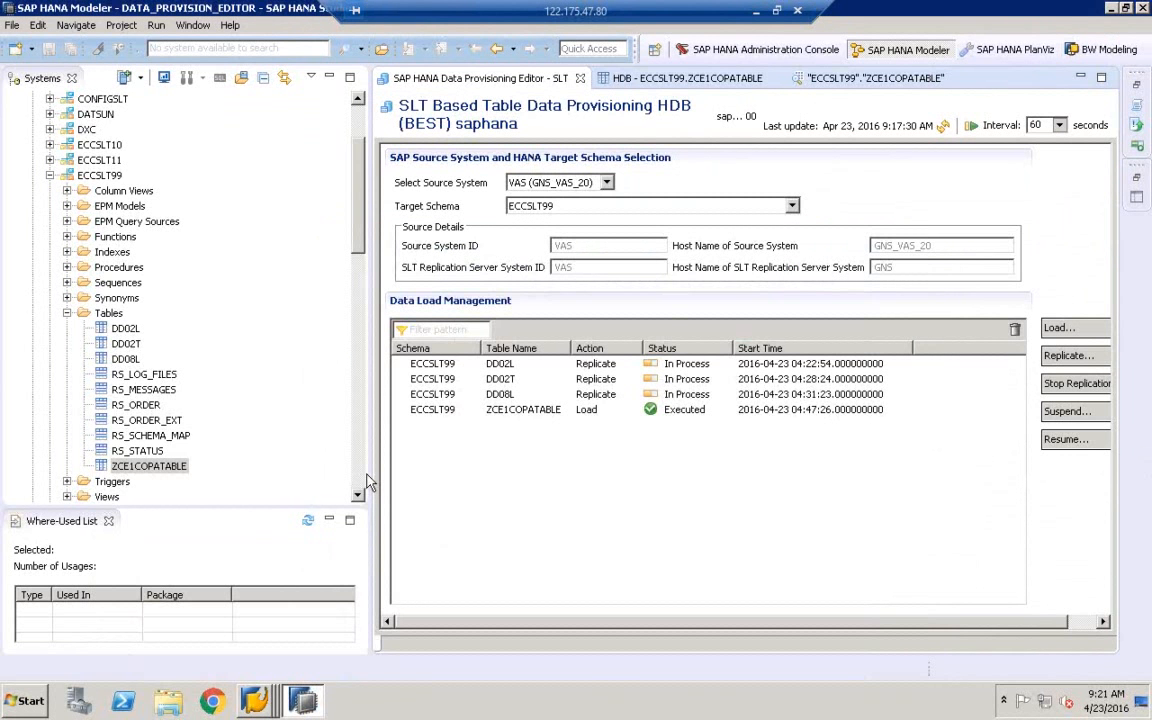
pyautogui.moveTo(369, 469); pyautogui.dragTo(266, 448)
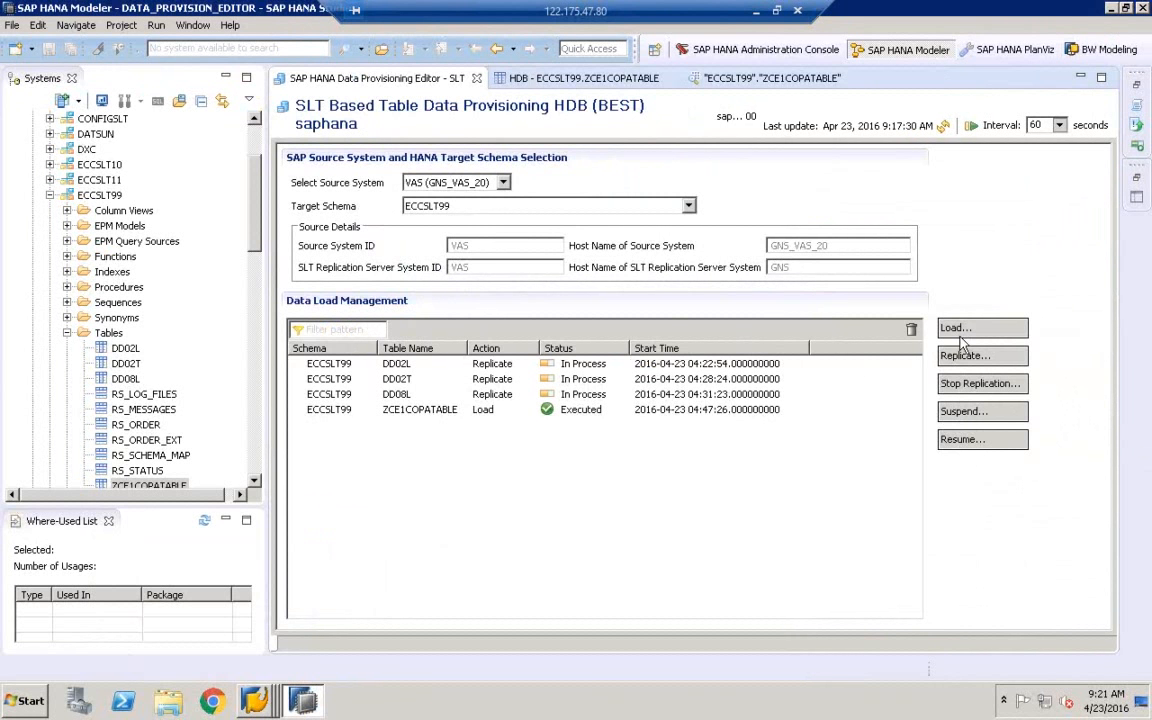
pyautogui.click(265, 703)
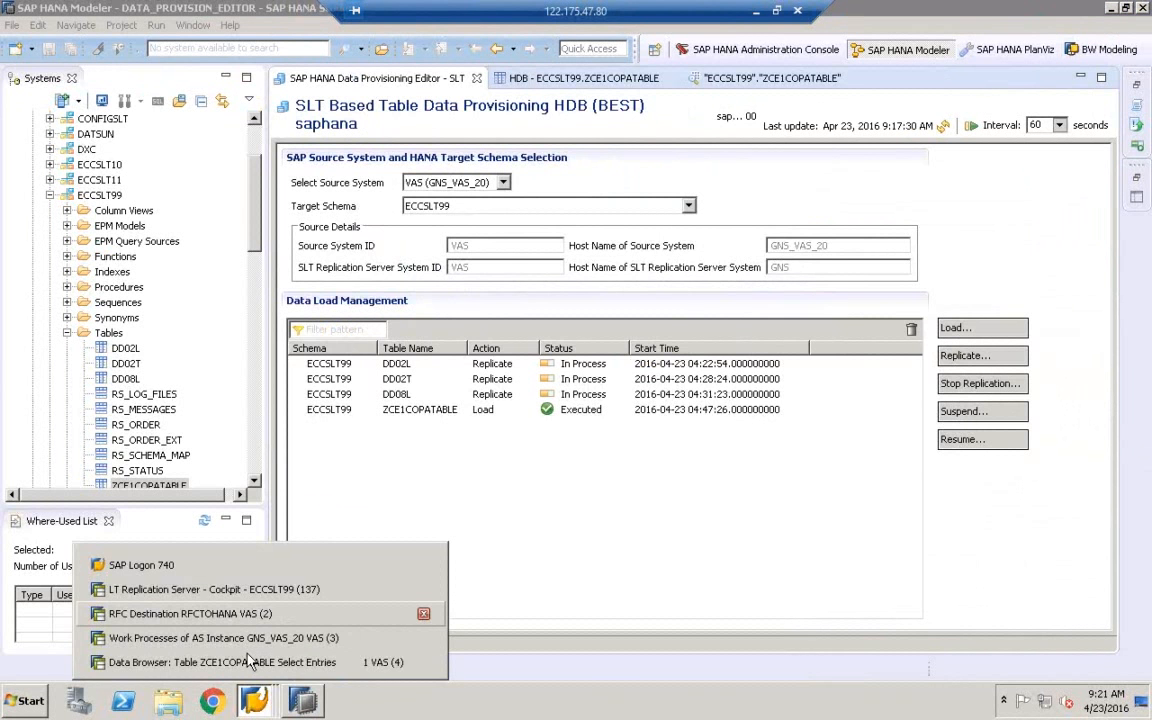
# In the LTRC cockpit, refresh table status and open Data Provisioning (Start Load) for ZCE1COPATABLE
pyautogui.click(248, 664)
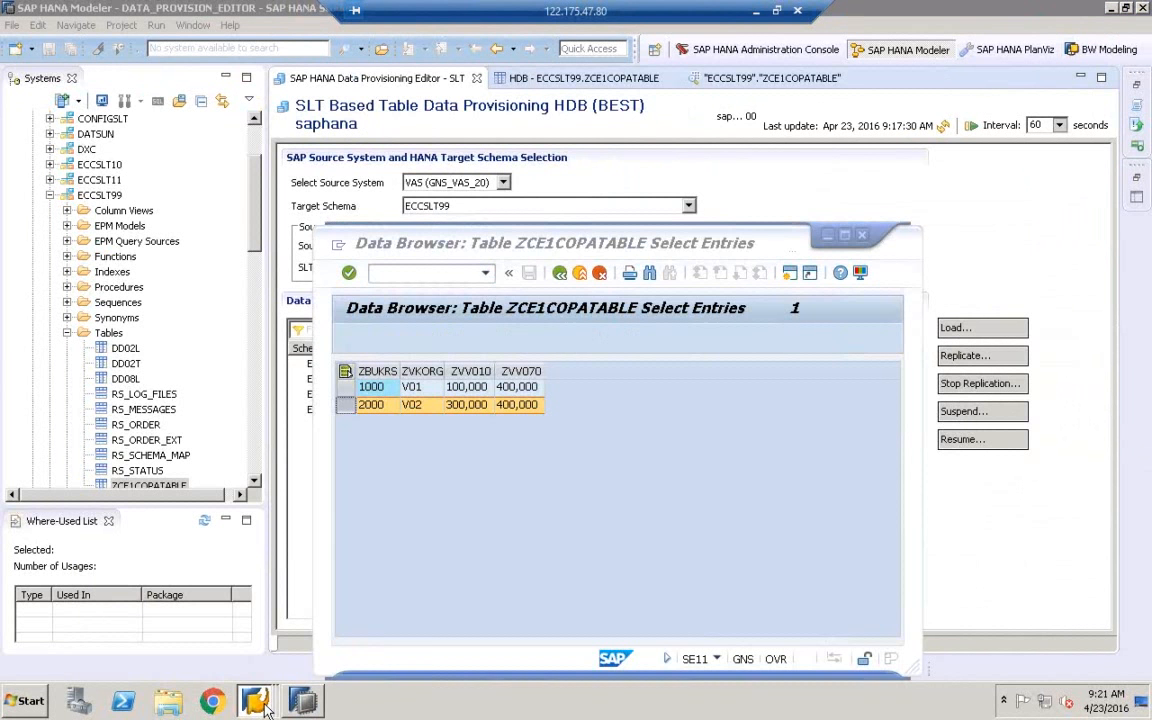
pyautogui.click(263, 599)
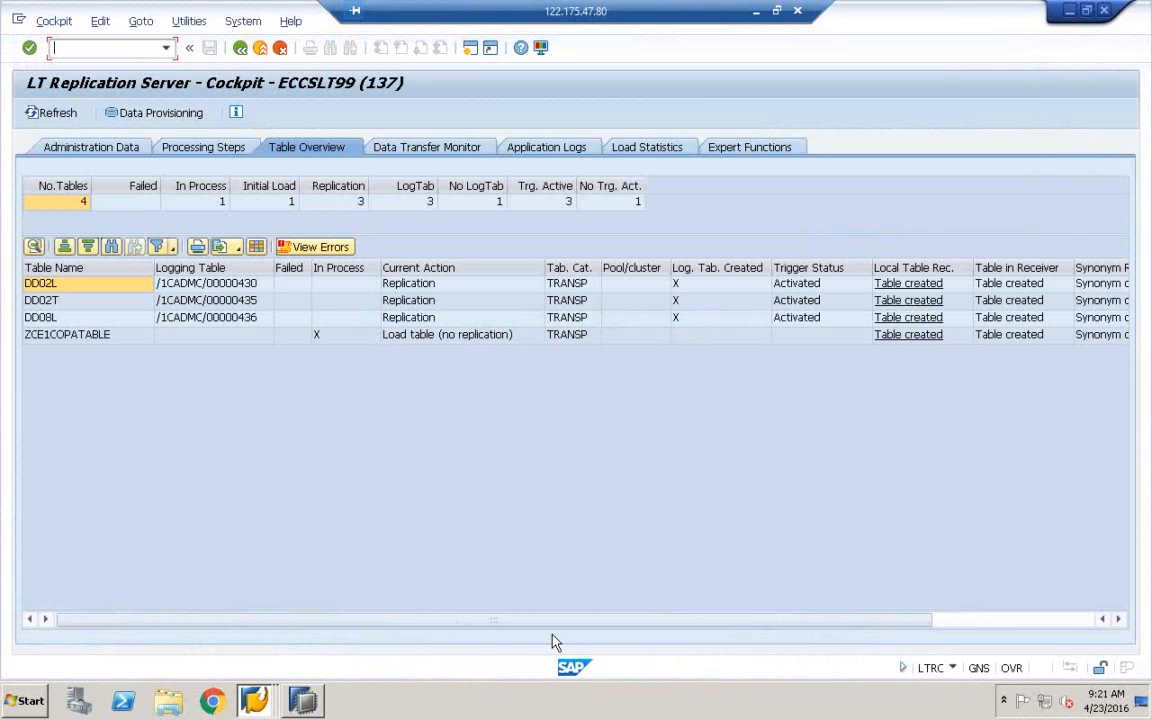
pyautogui.click(50, 112)
pyautogui.click(163, 117)
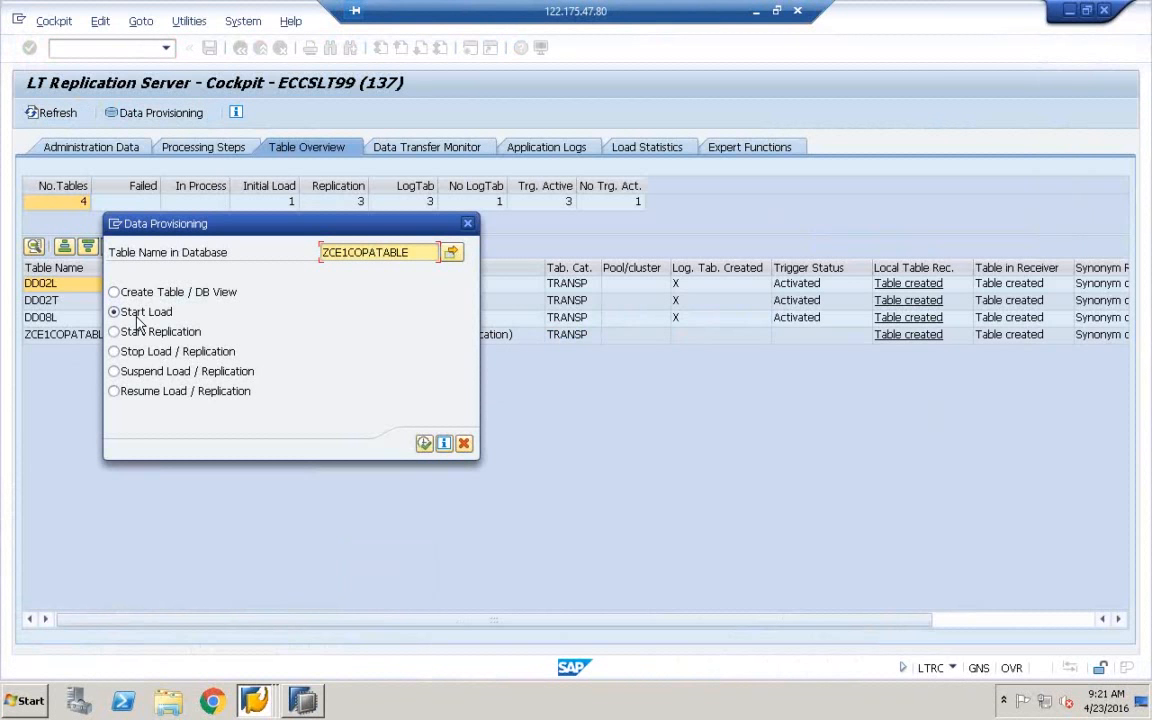
pyautogui.click(313, 697)
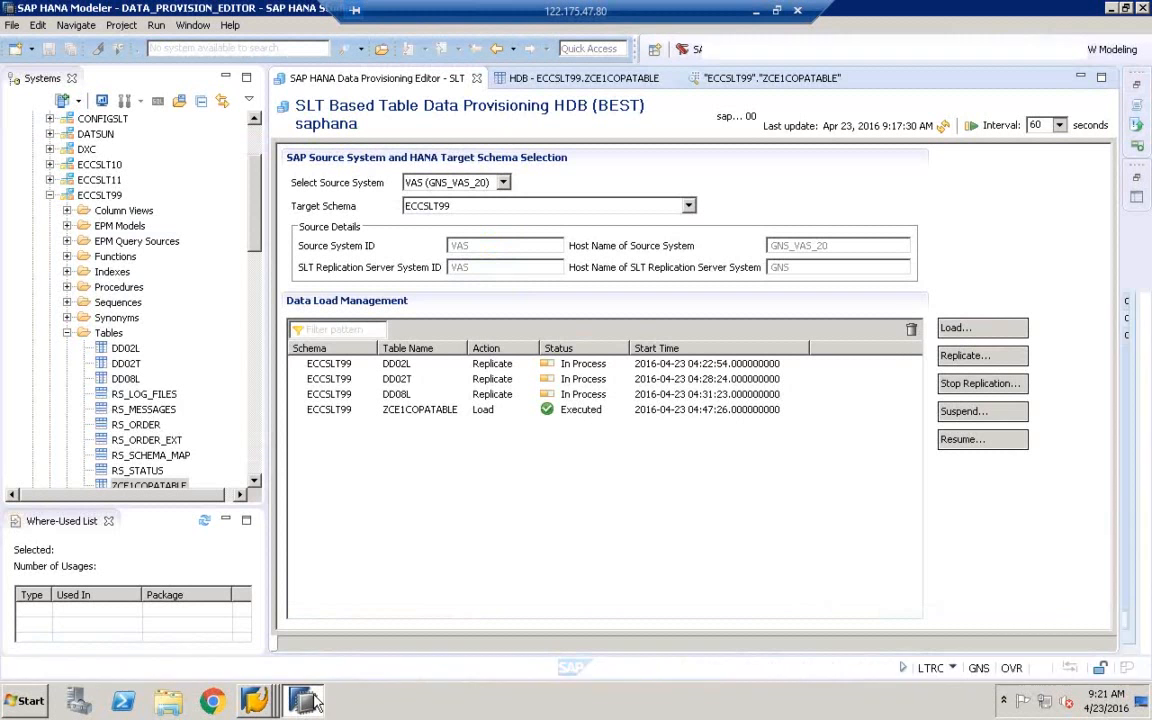
# Start an SLT Load request and cancel it because it is unauthorized
pyautogui.click(958, 329)
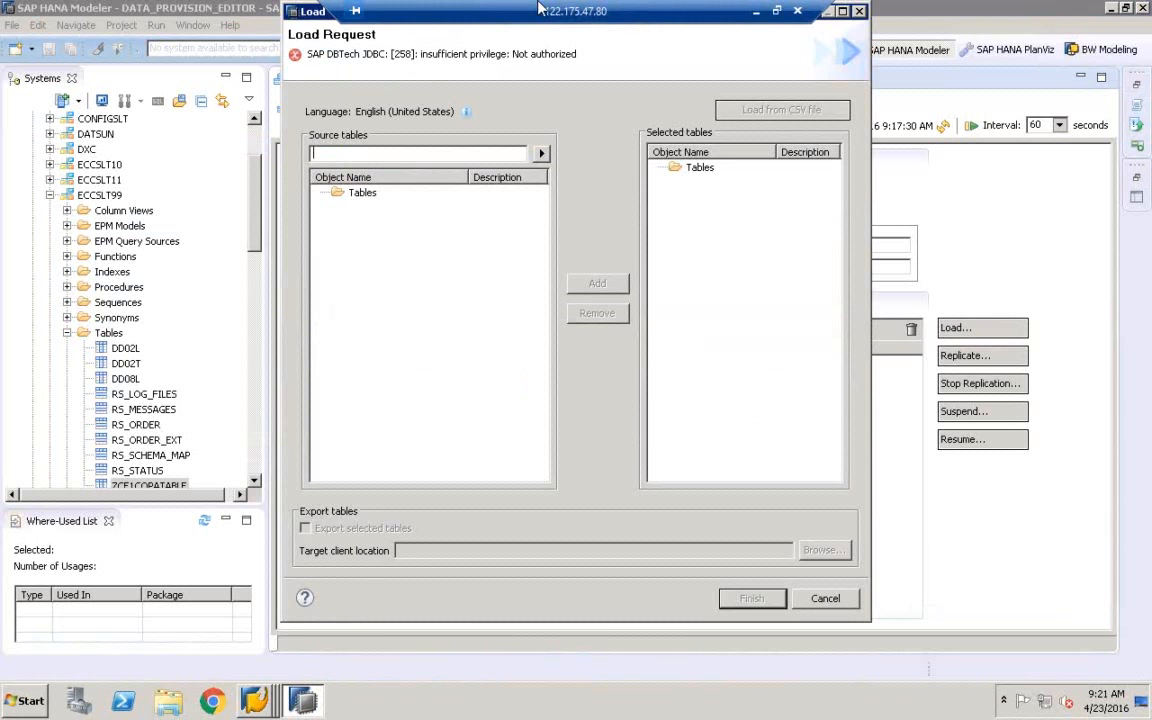
pyautogui.moveTo(516, 8); pyautogui.dragTo(610, 8)
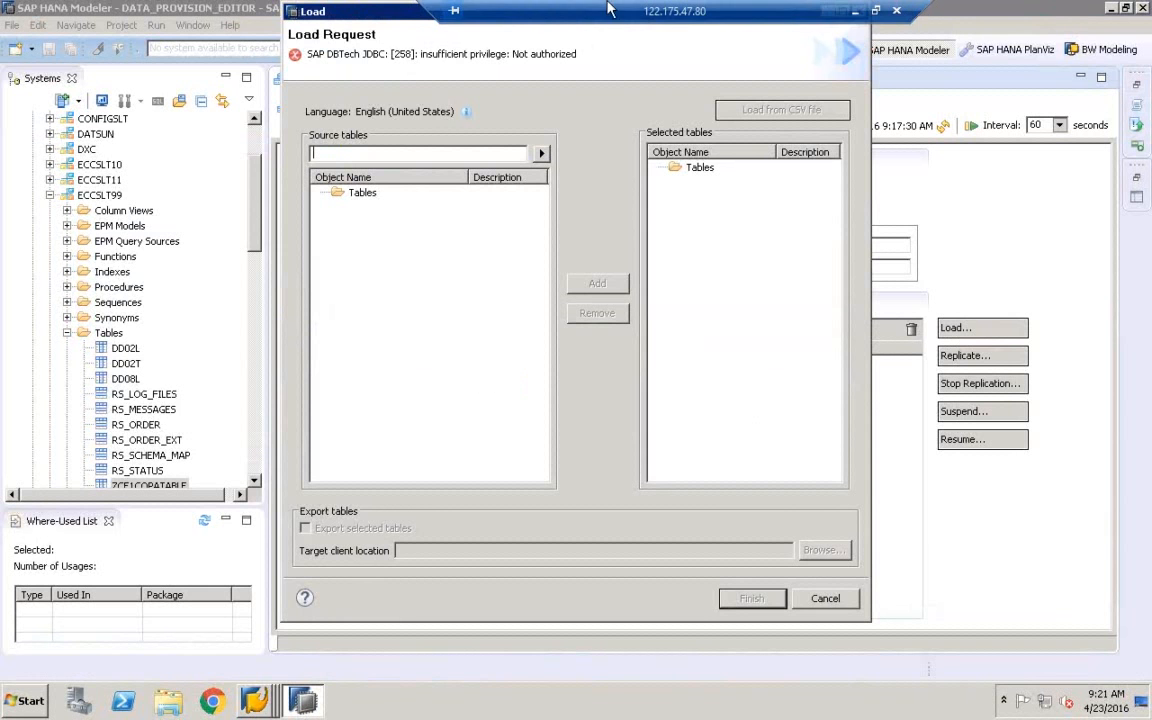
pyautogui.click(828, 598)
# Select HDB (SYSTEM) for its overview and display the Quick View panel of modeler tasks
pyautogui.scroll(3, 256, 180)
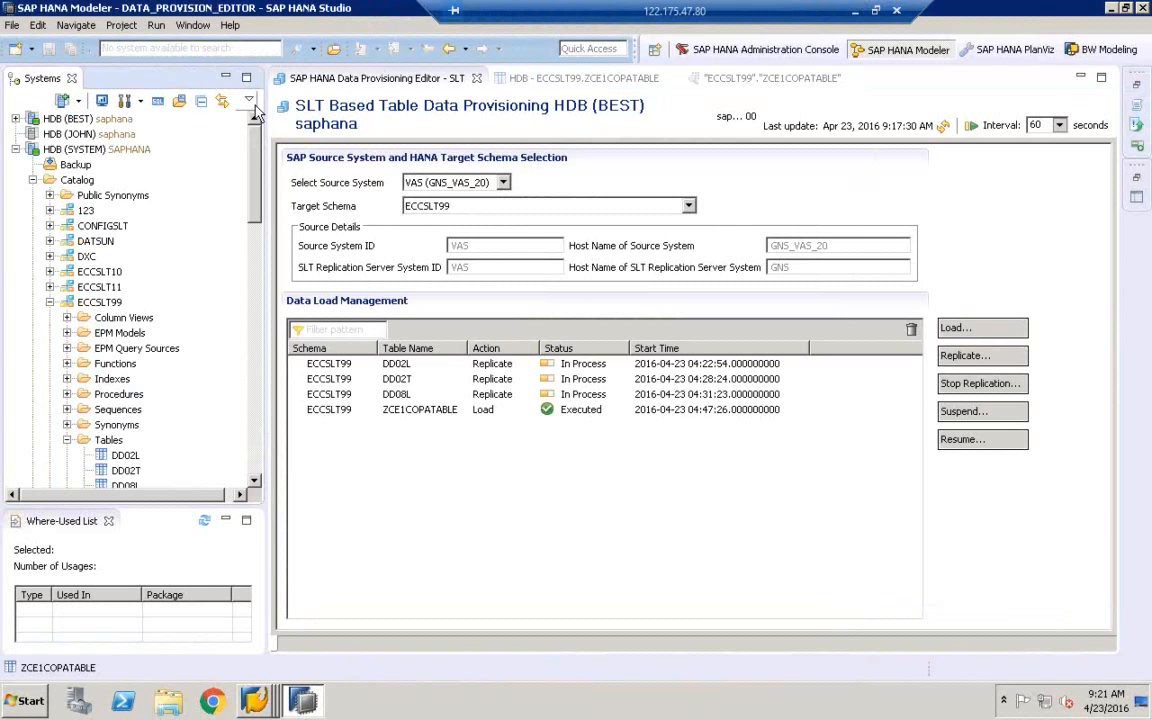
pyautogui.click(108, 149)
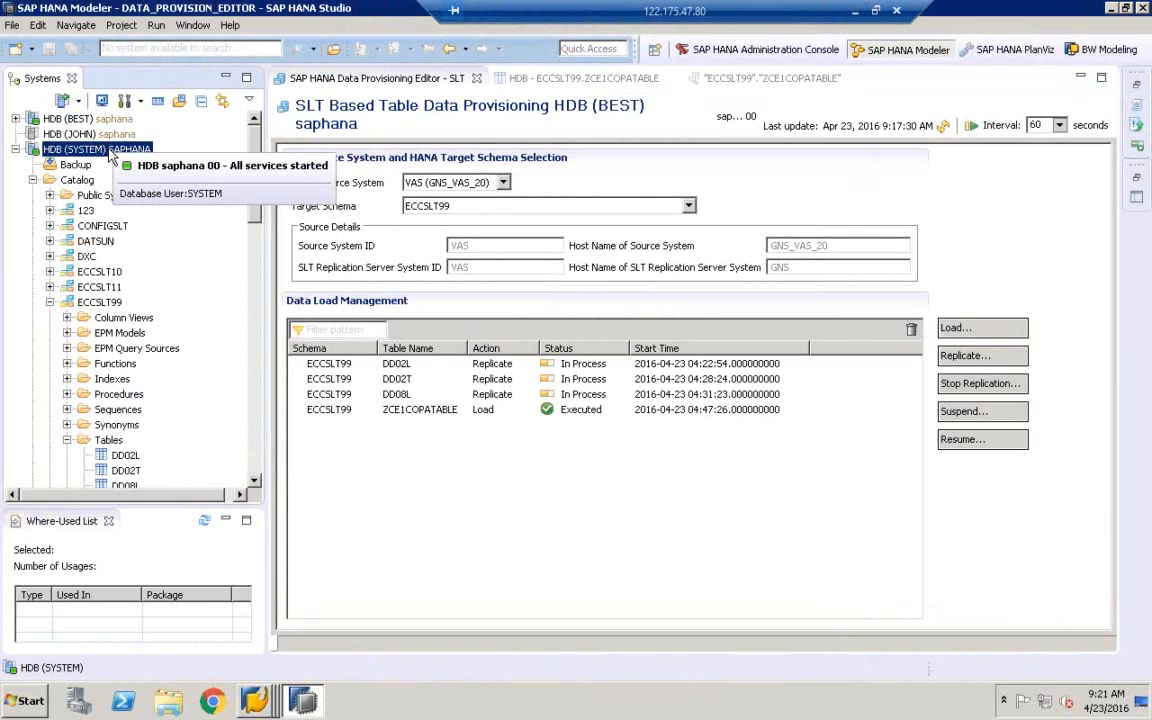
pyautogui.rightClick(109, 151)
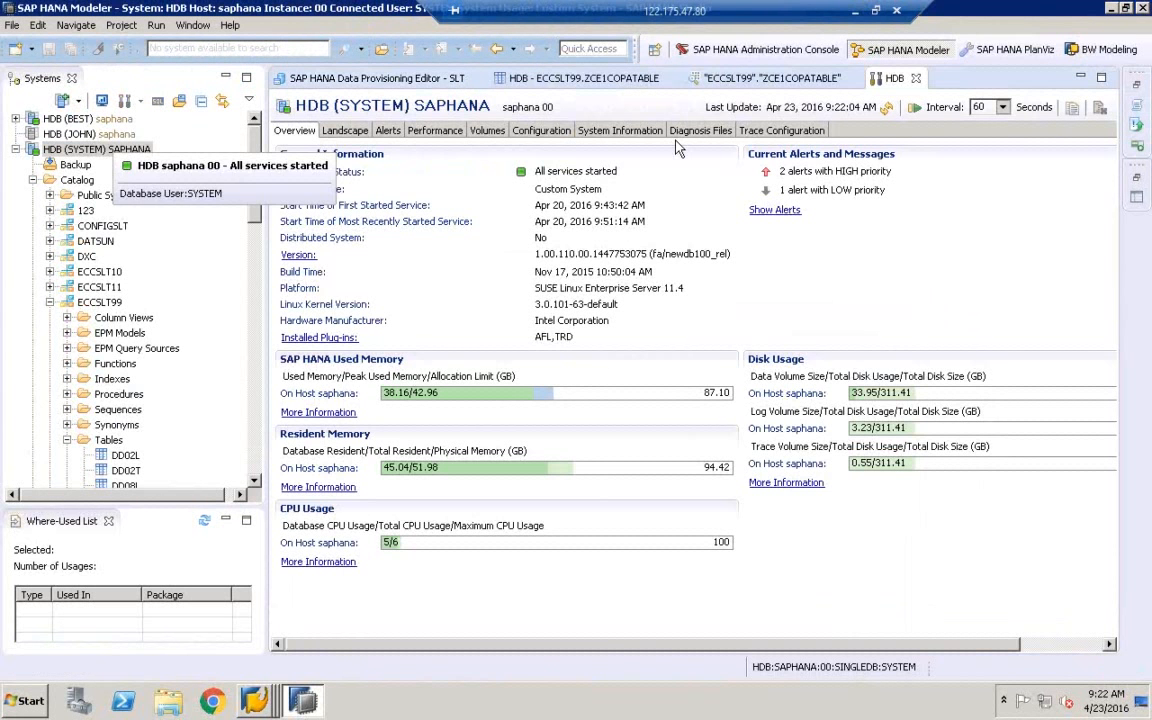
pyautogui.click(193, 25)
pyautogui.moveTo(205, 100)
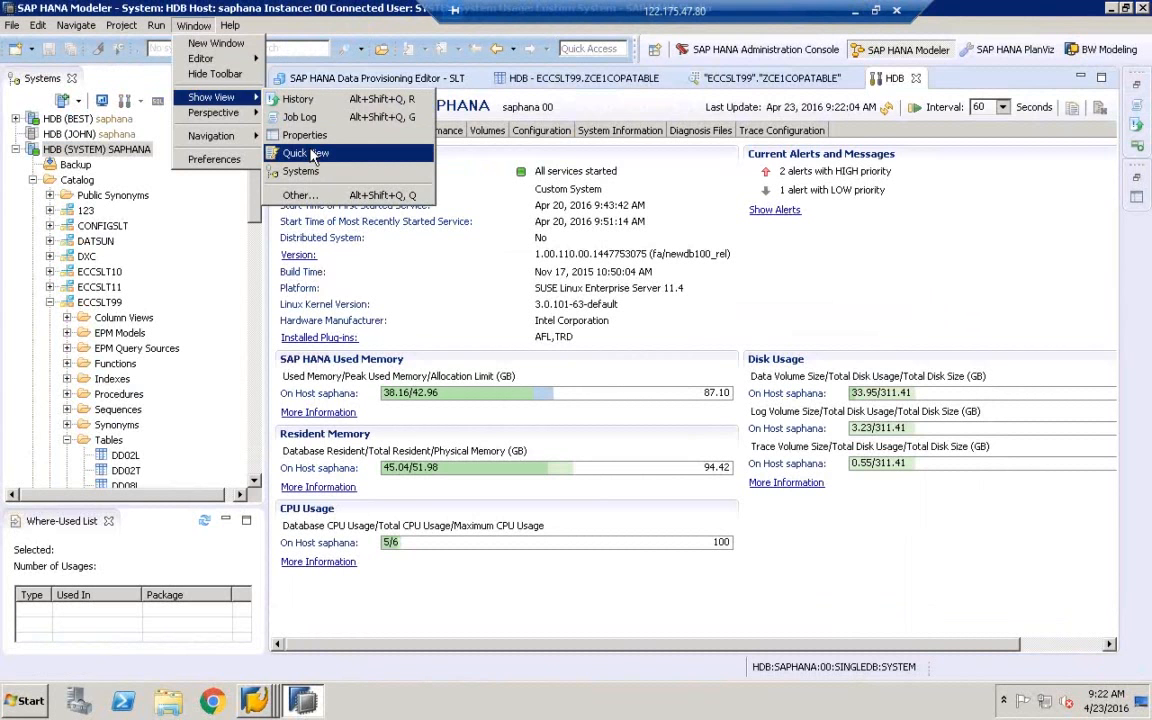
pyautogui.click(285, 153)
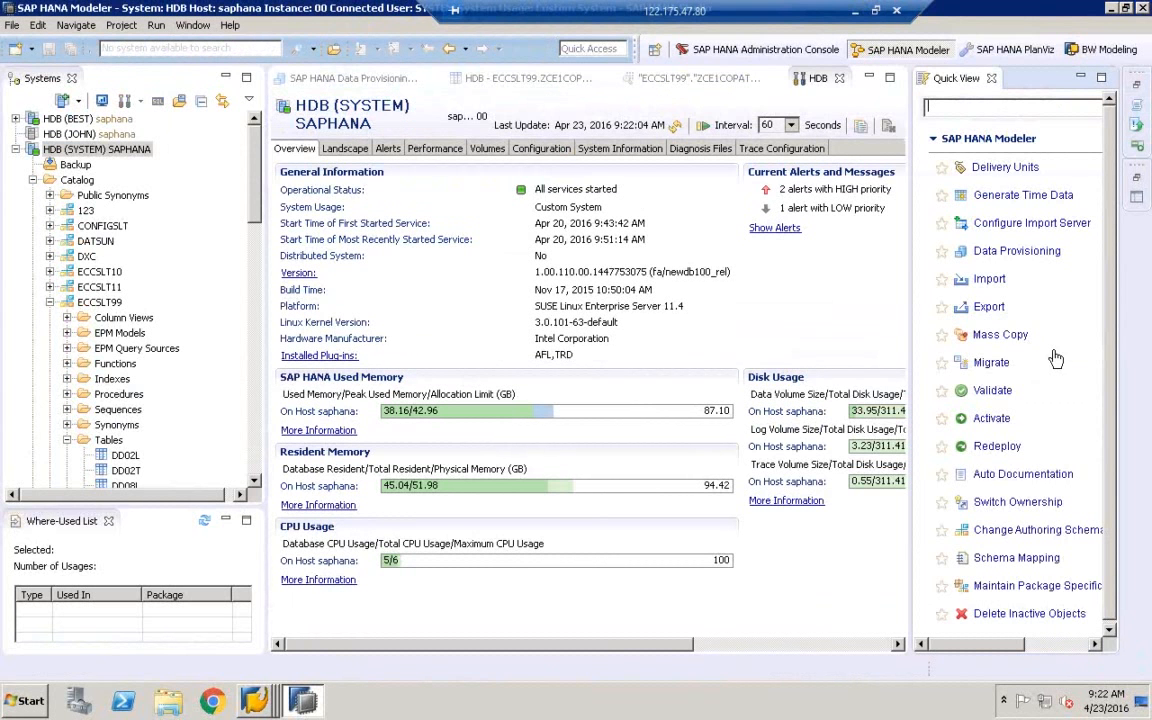
# Try the Data Provisioning wizard, cancel it, and open the HDB (SYSTEM) SAPHANA overview
pyautogui.click(1014, 252)
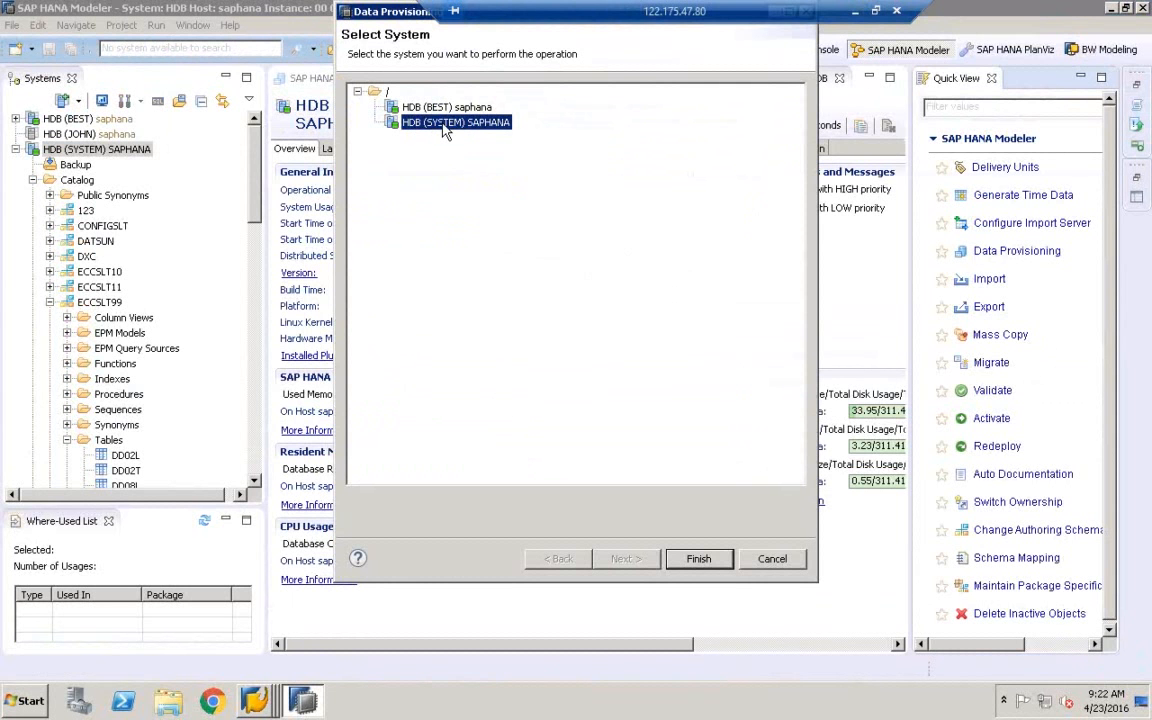
pyautogui.click(438, 109)
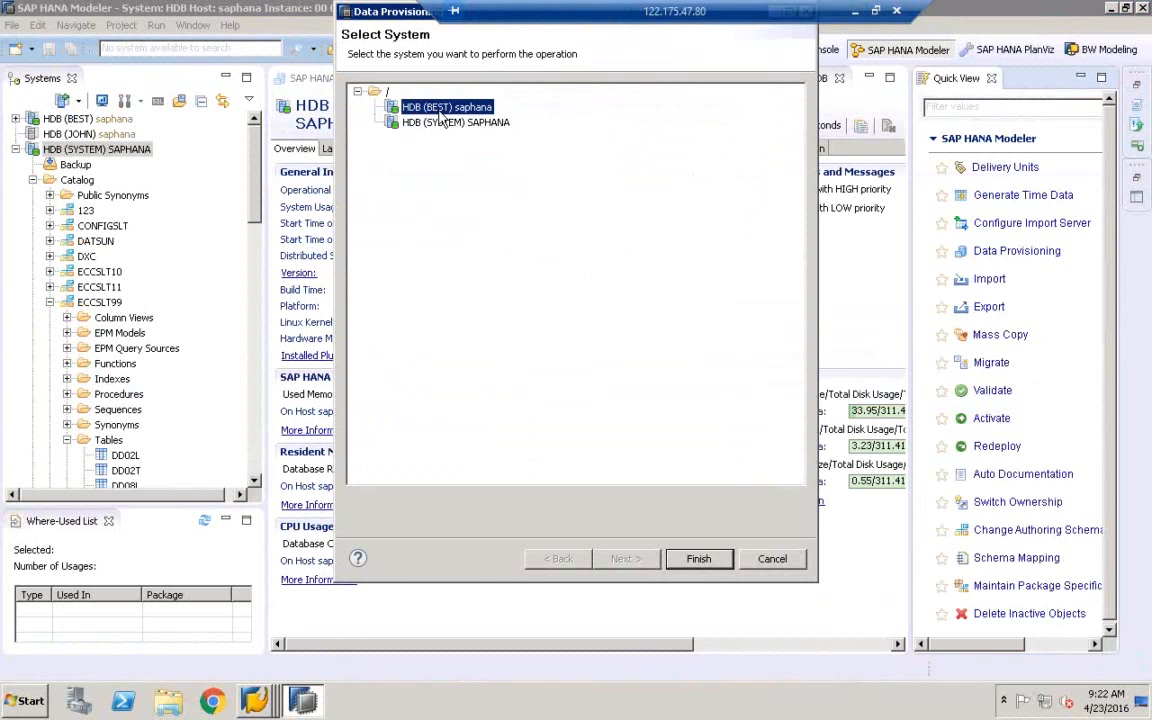
pyautogui.click(450, 124)
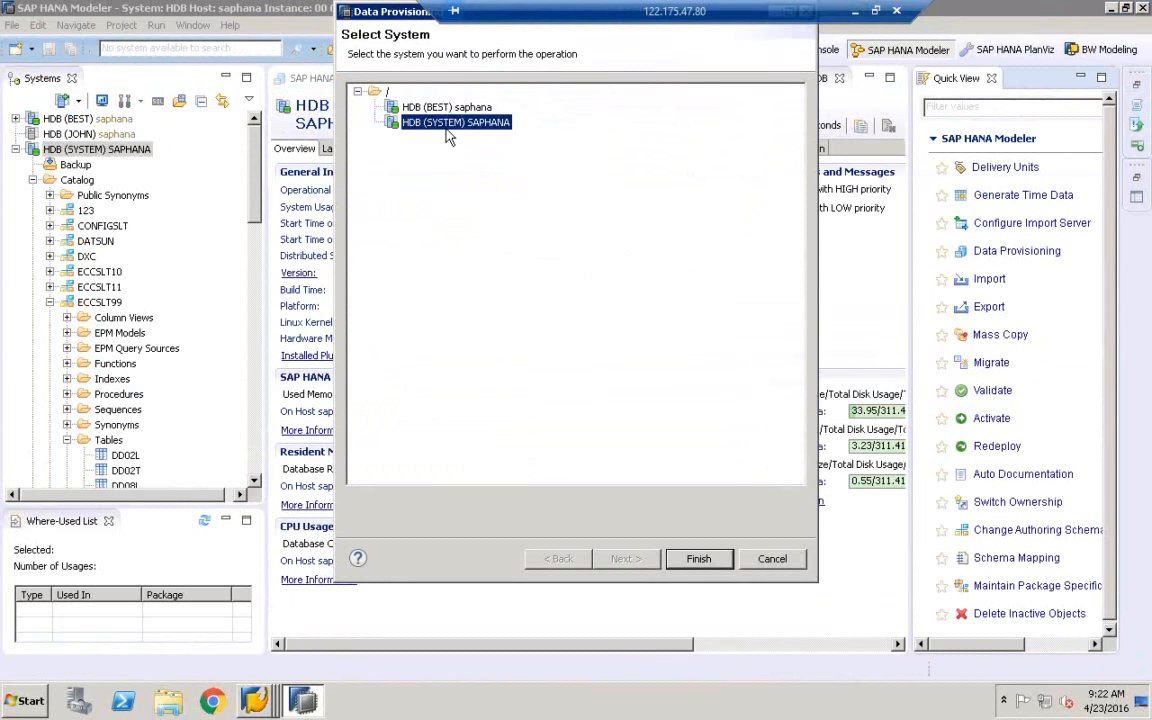
pyautogui.click(757, 563)
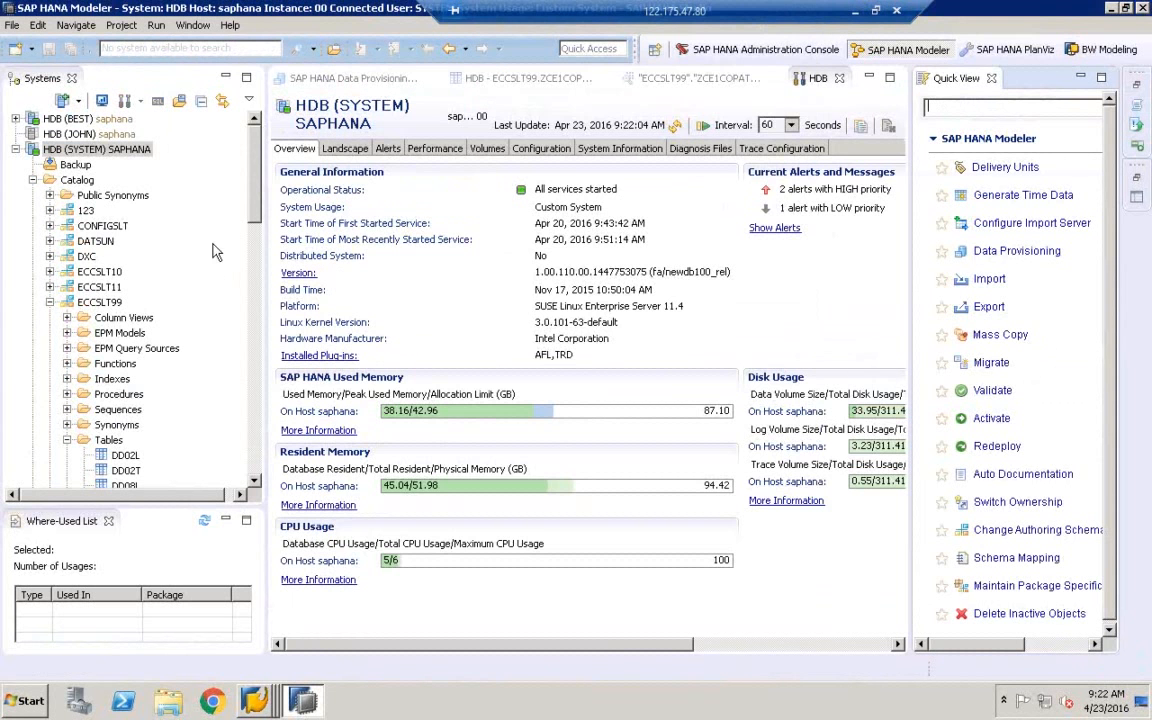
pyautogui.click(78, 119)
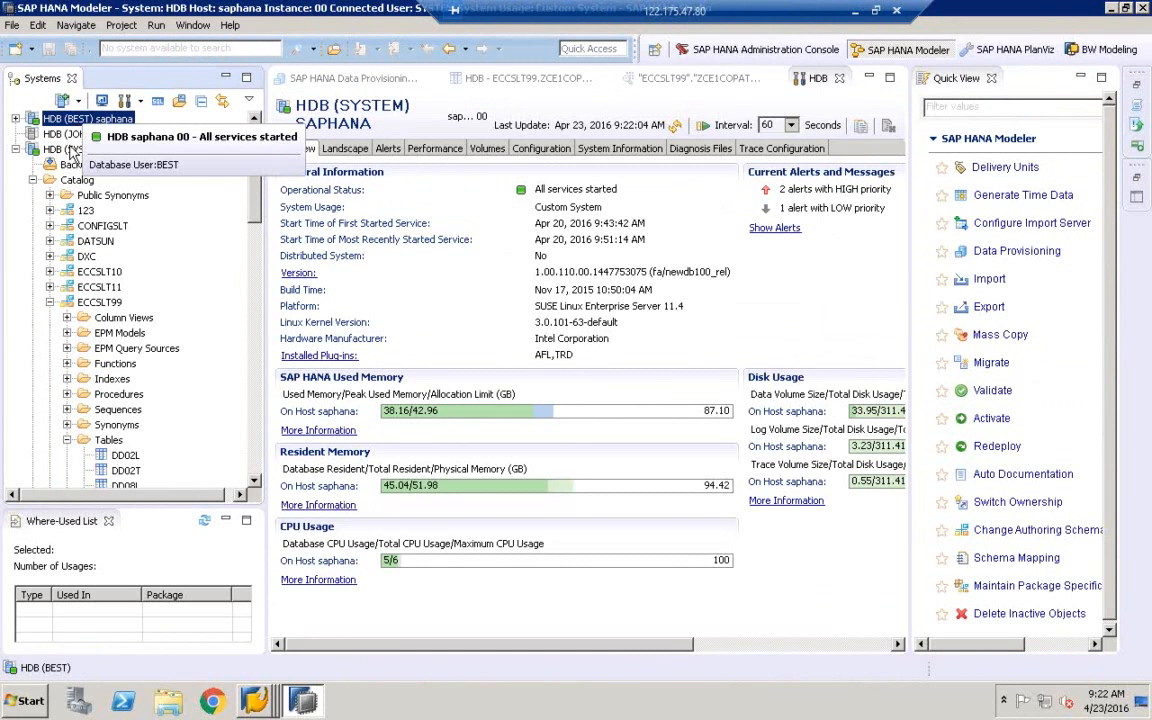
pyautogui.click(68, 148)
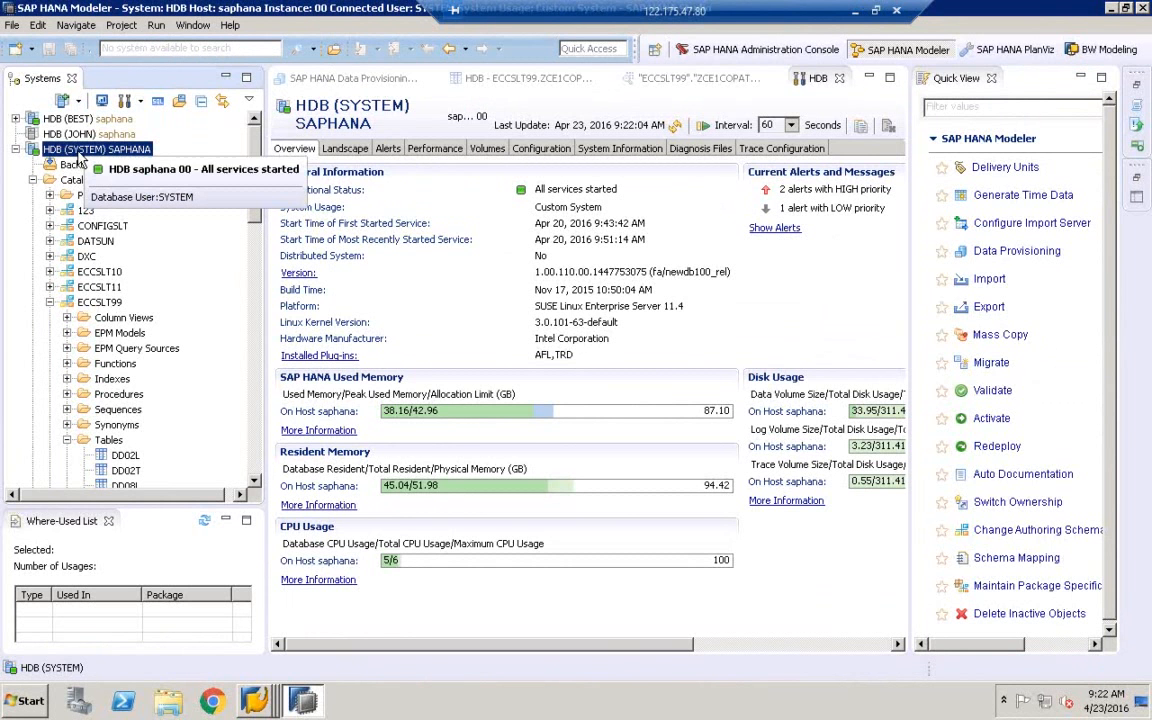
pyautogui.doubleClick(73, 151)
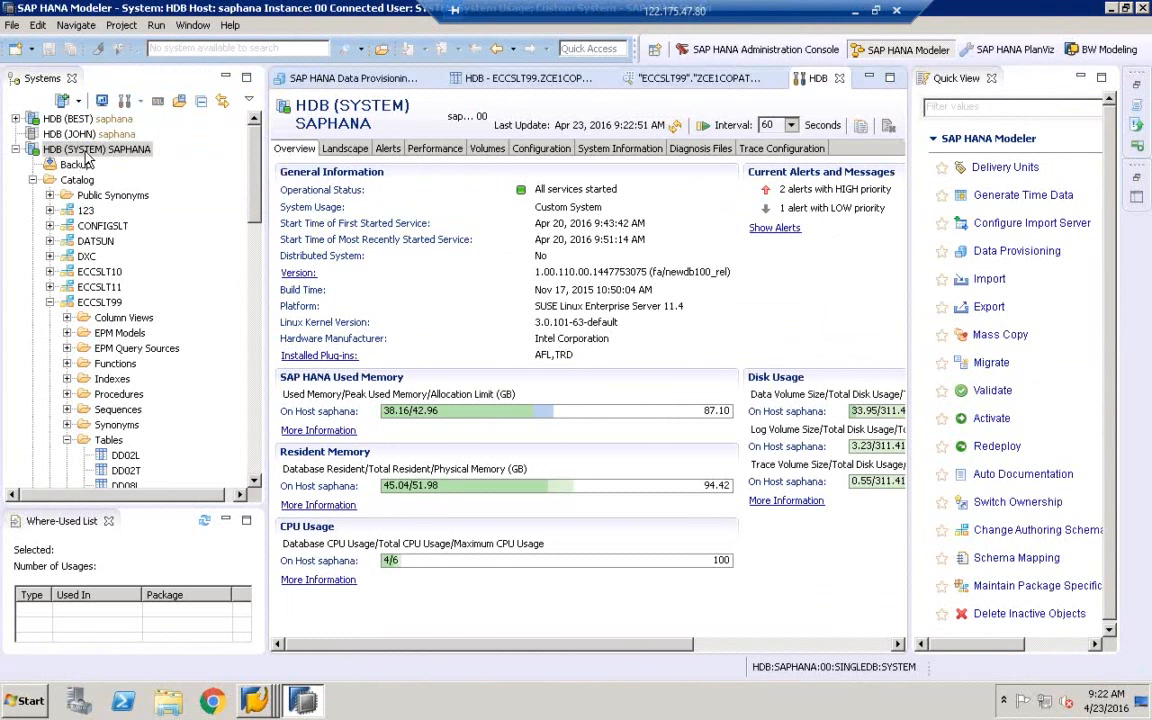
# From Quick View, launch Data Provisioning for HDB (SYSTEM) SAPHANA and finish
pyautogui.click(193, 28)
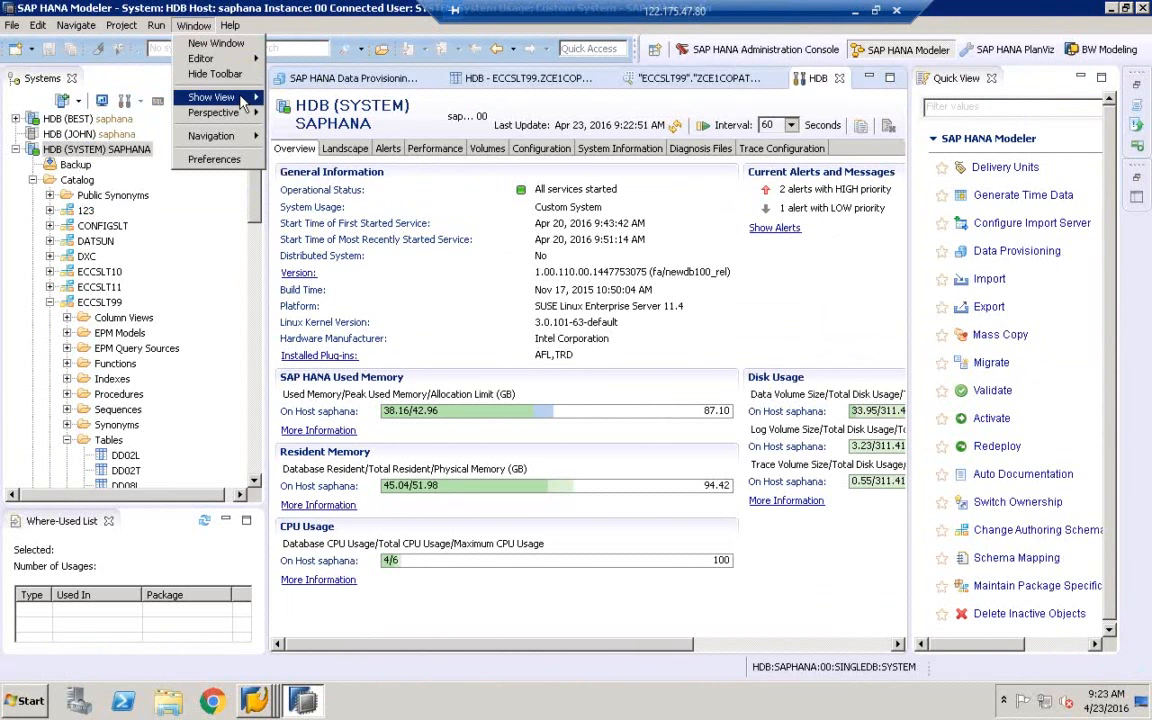
pyautogui.moveTo(243, 101)
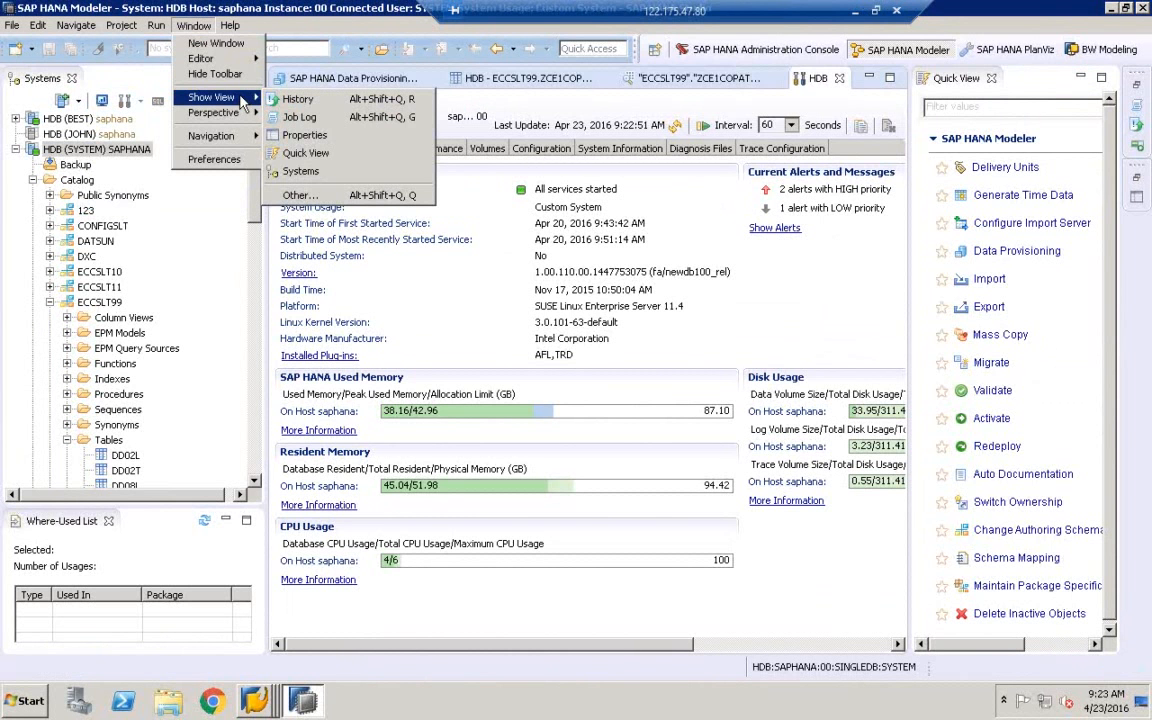
pyautogui.click(313, 156)
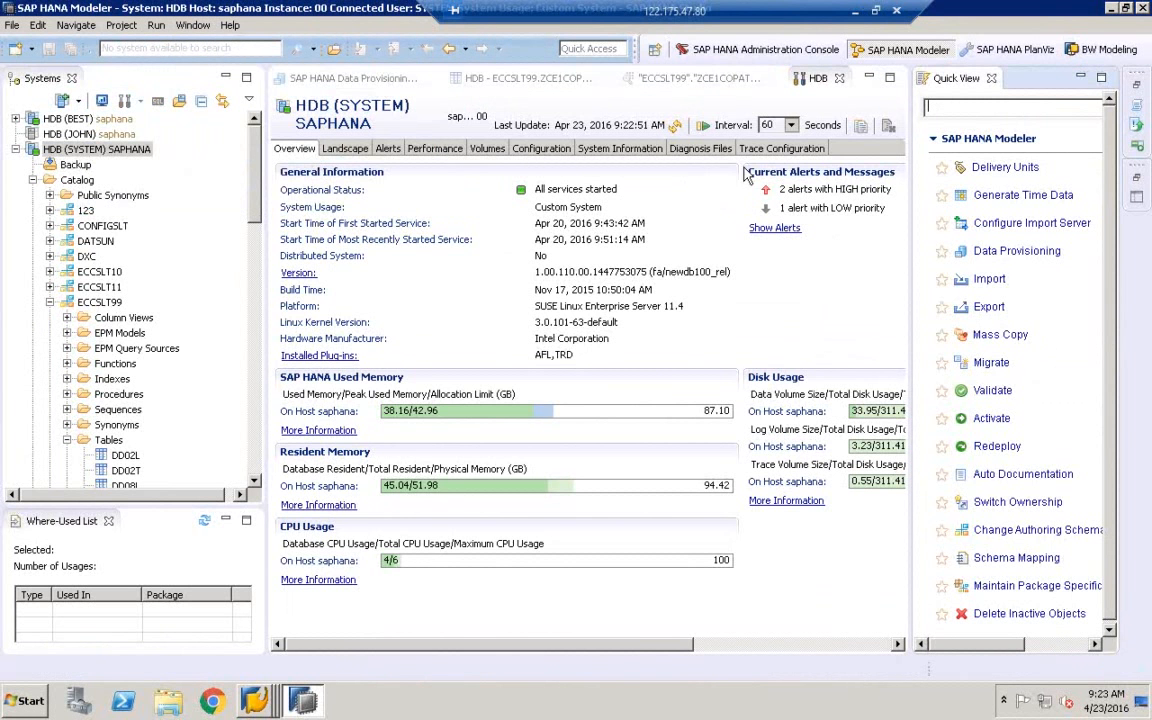
pyautogui.click(990, 258)
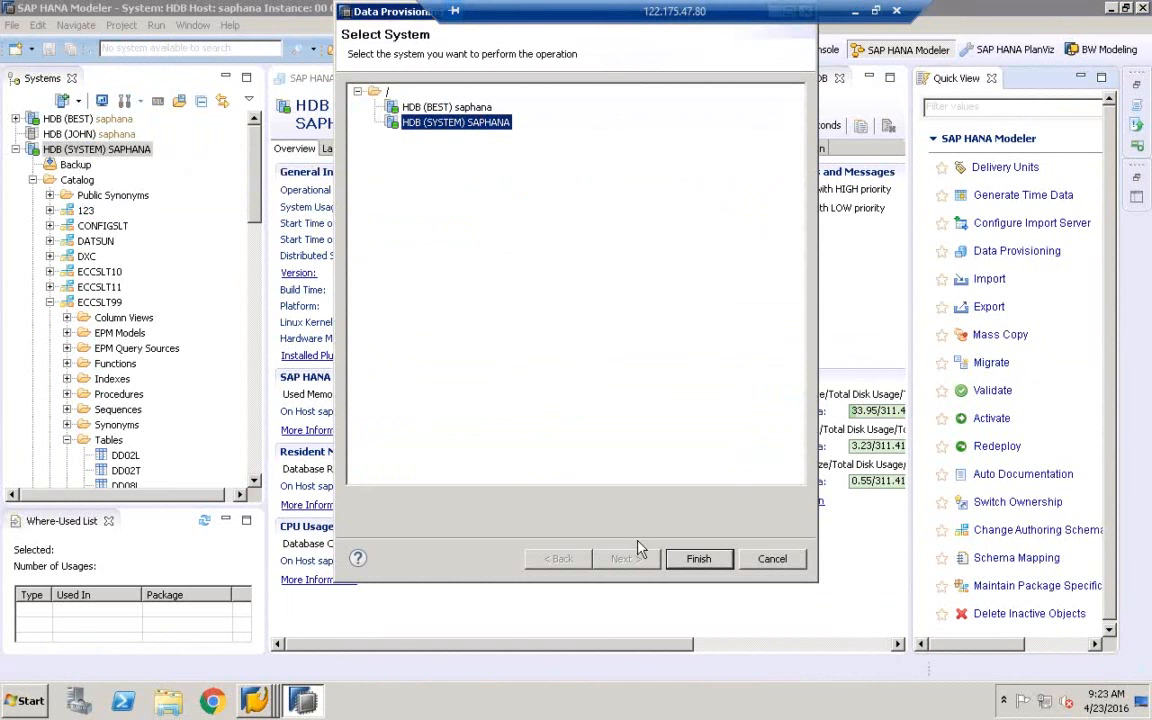
pyautogui.click(698, 559)
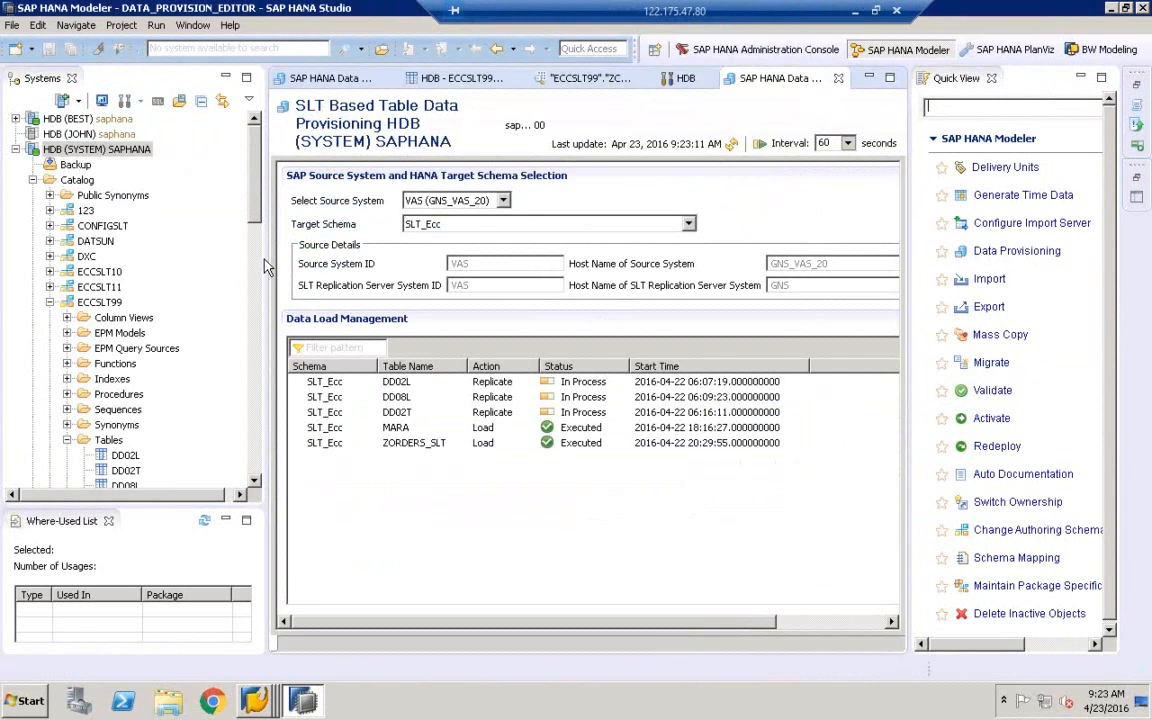
# Set the provisioning editor's Target Schema to ECCSLT99
pyautogui.moveTo(262, 258); pyautogui.dragTo(193, 233)
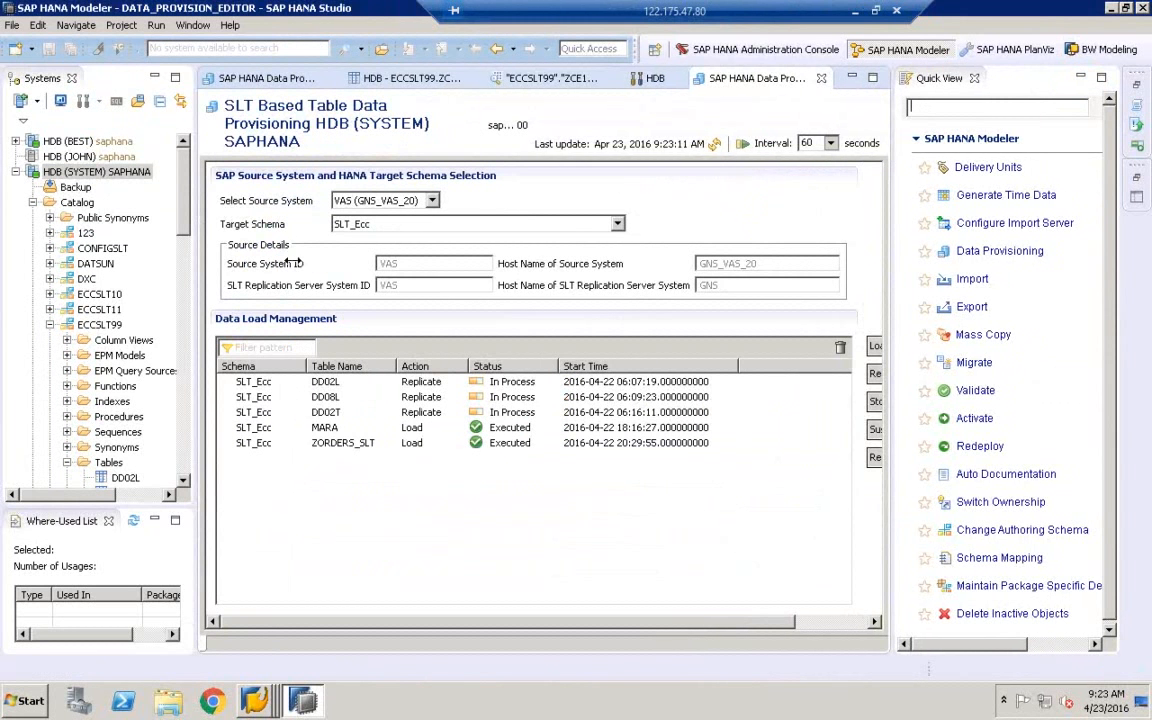
pyautogui.click(350, 227)
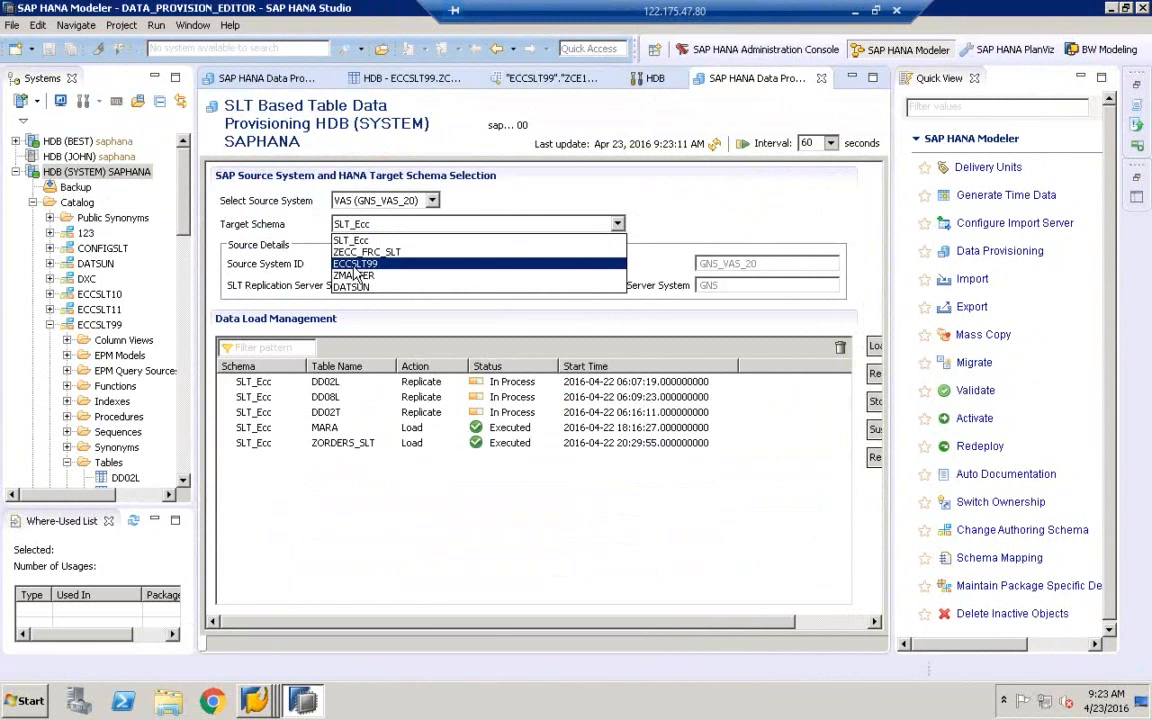
pyautogui.click(355, 264)
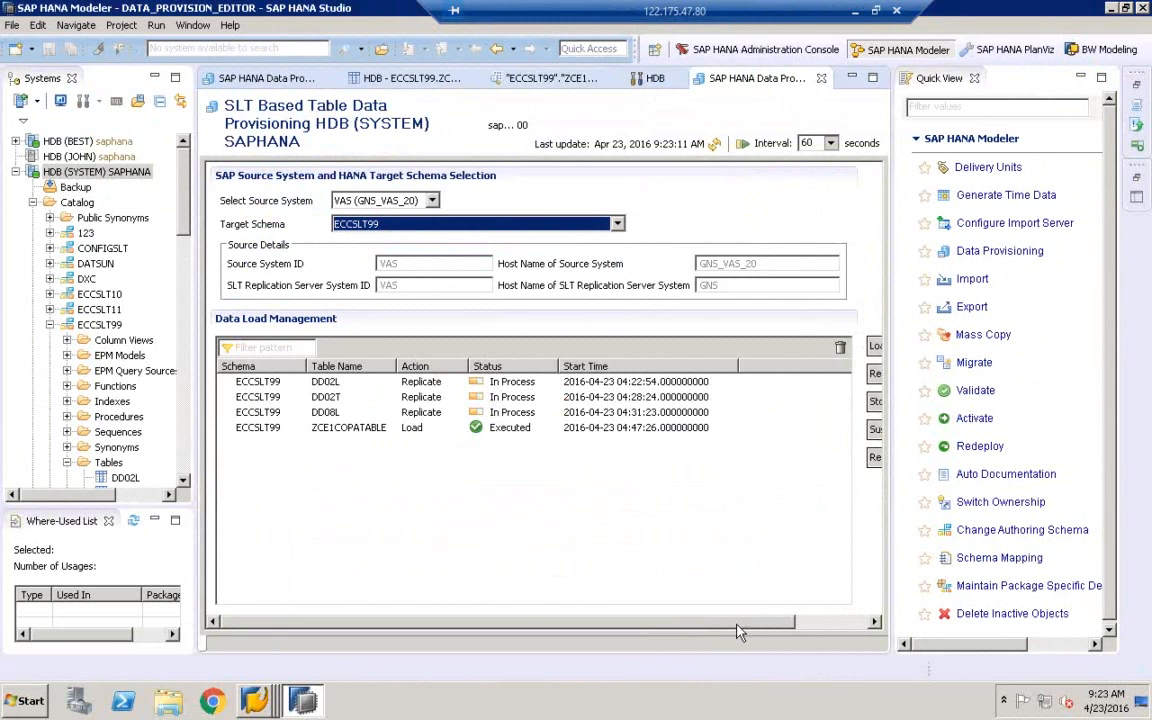
pyautogui.moveTo(747, 622); pyautogui.dragTo(826, 625)
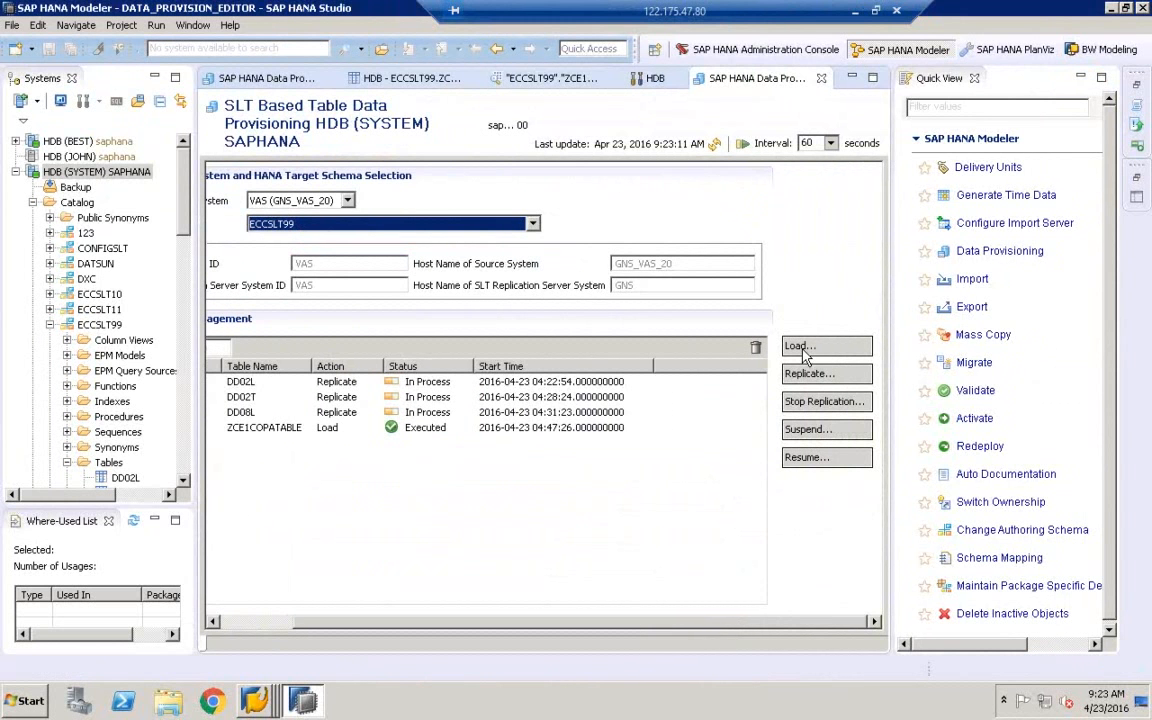
# Submit a load request for ZCE1COPATABLE, found via source-table search and added to Selected tables
pyautogui.click(801, 347)
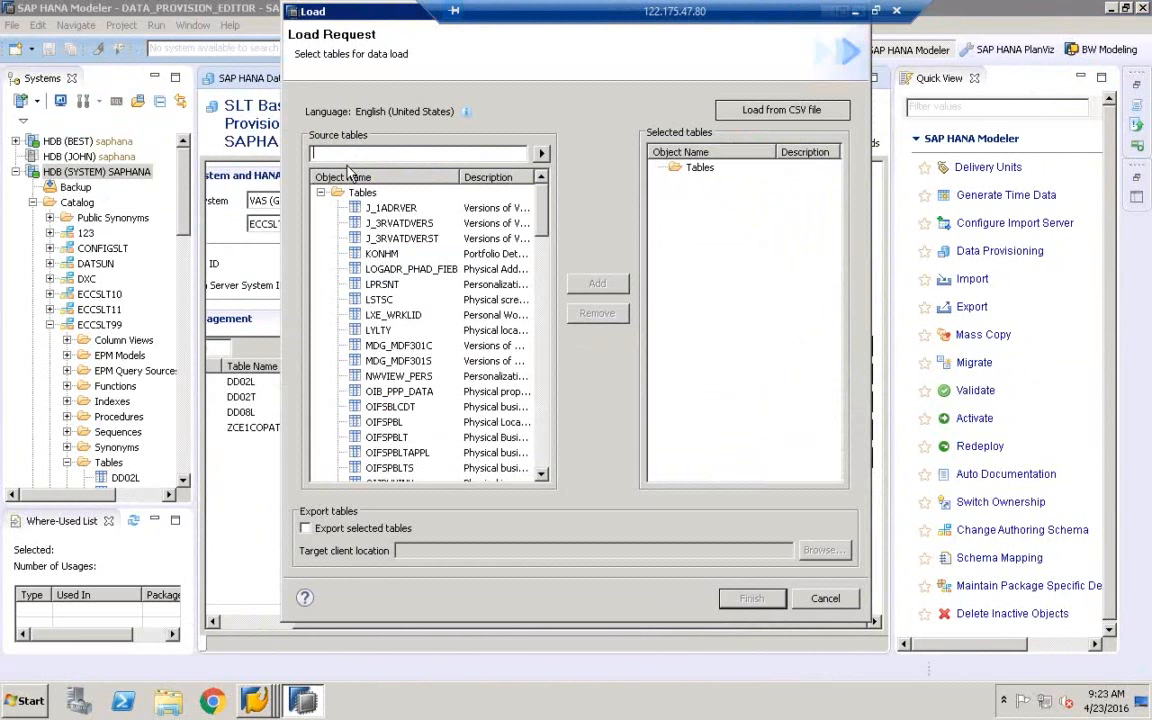
pyautogui.write('ZCE1COPATABLE')
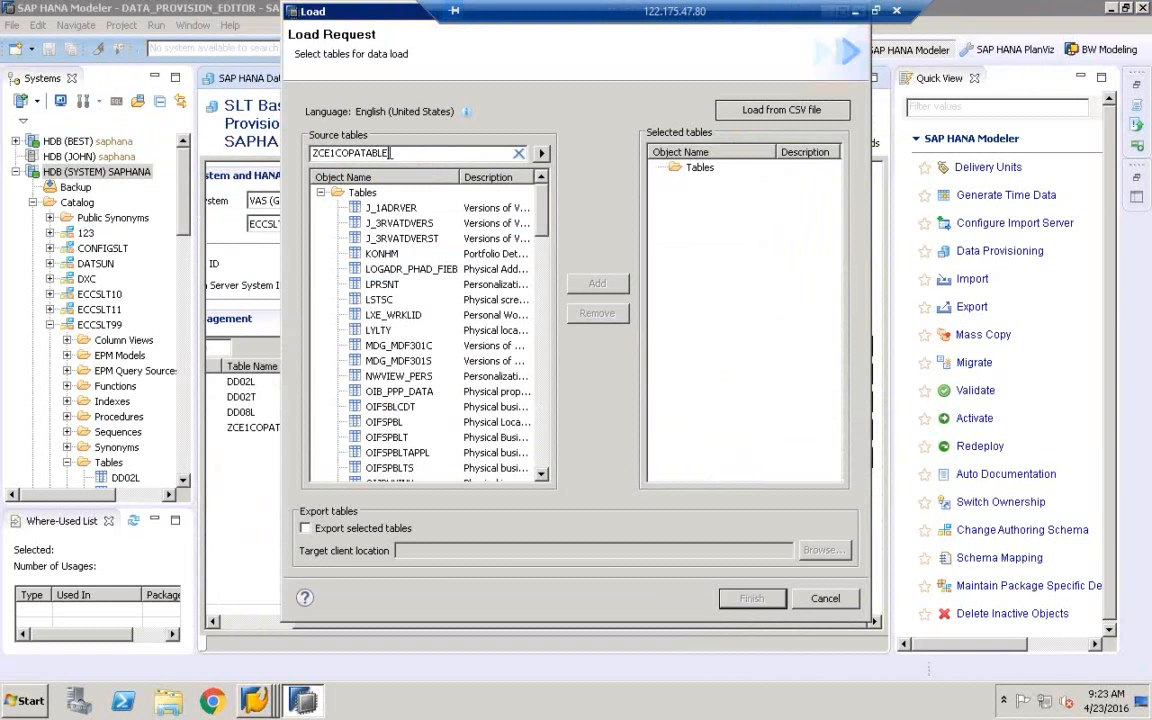
pyautogui.doubleClick(358, 155)
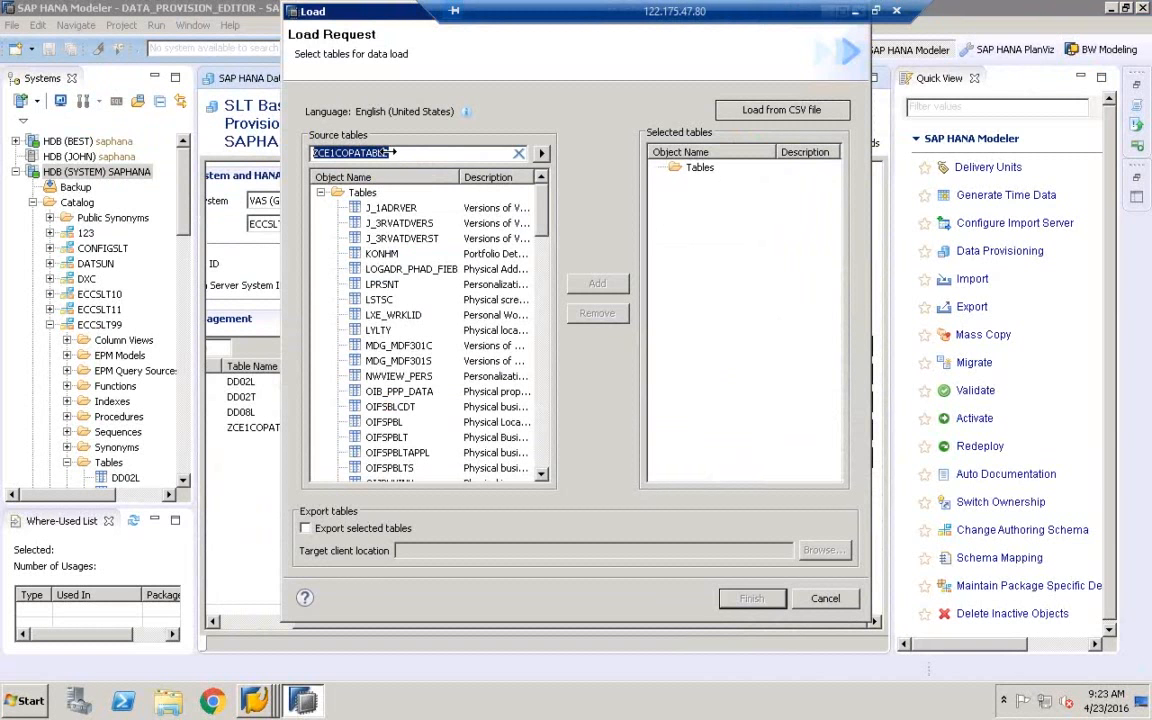
pyautogui.click(541, 155)
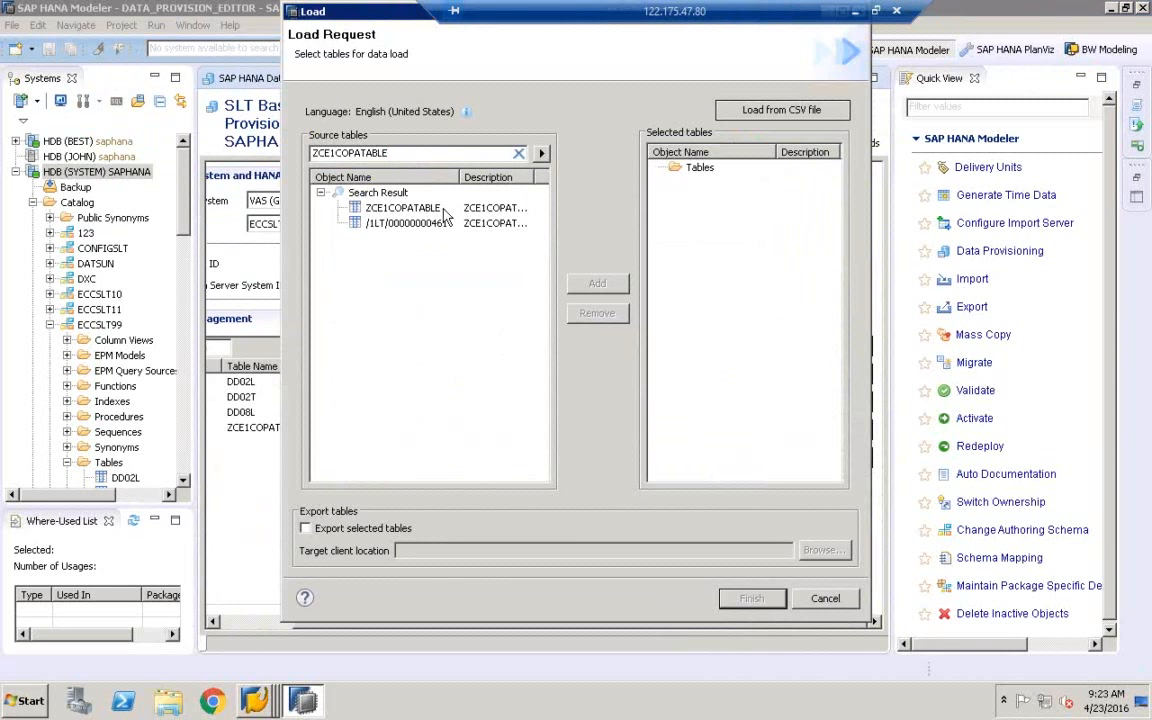
pyautogui.click(412, 210)
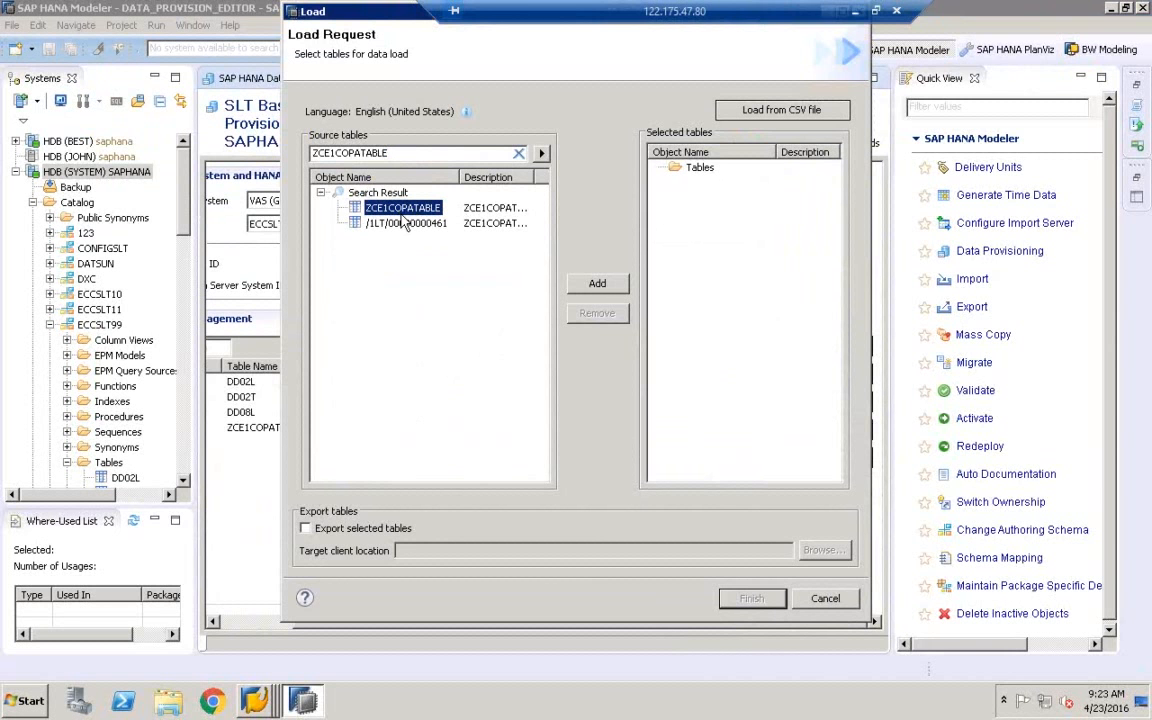
pyautogui.click(597, 285)
pyautogui.click(735, 188)
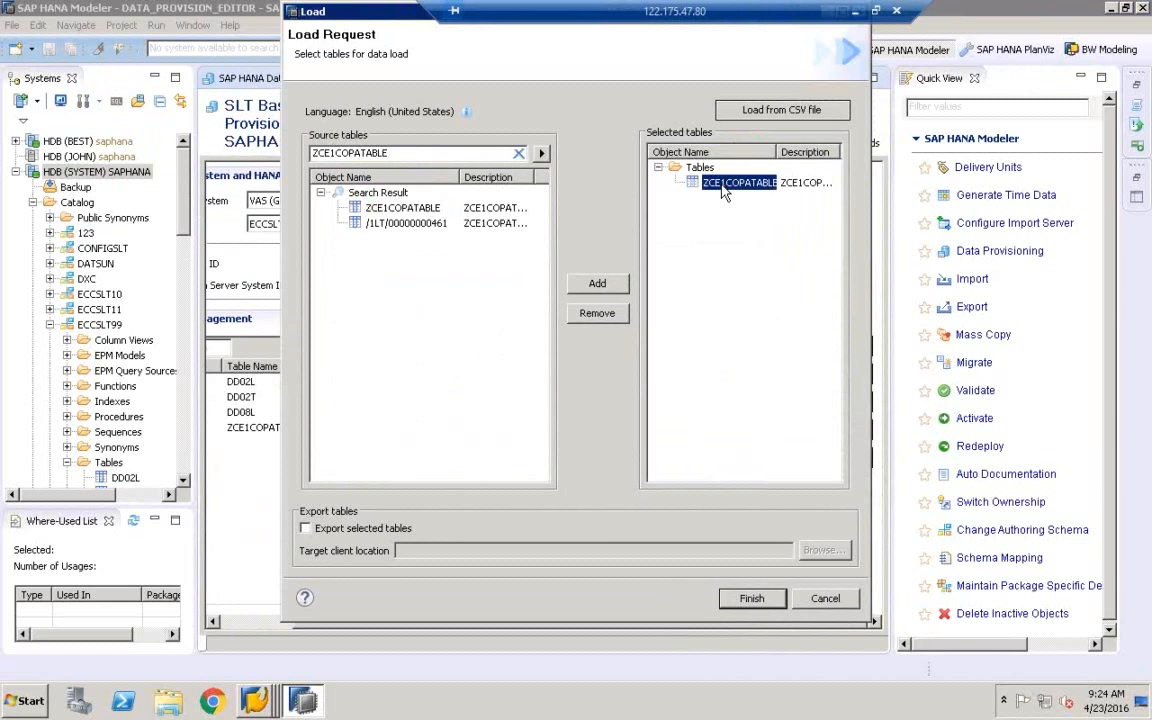
pyautogui.click(736, 191)
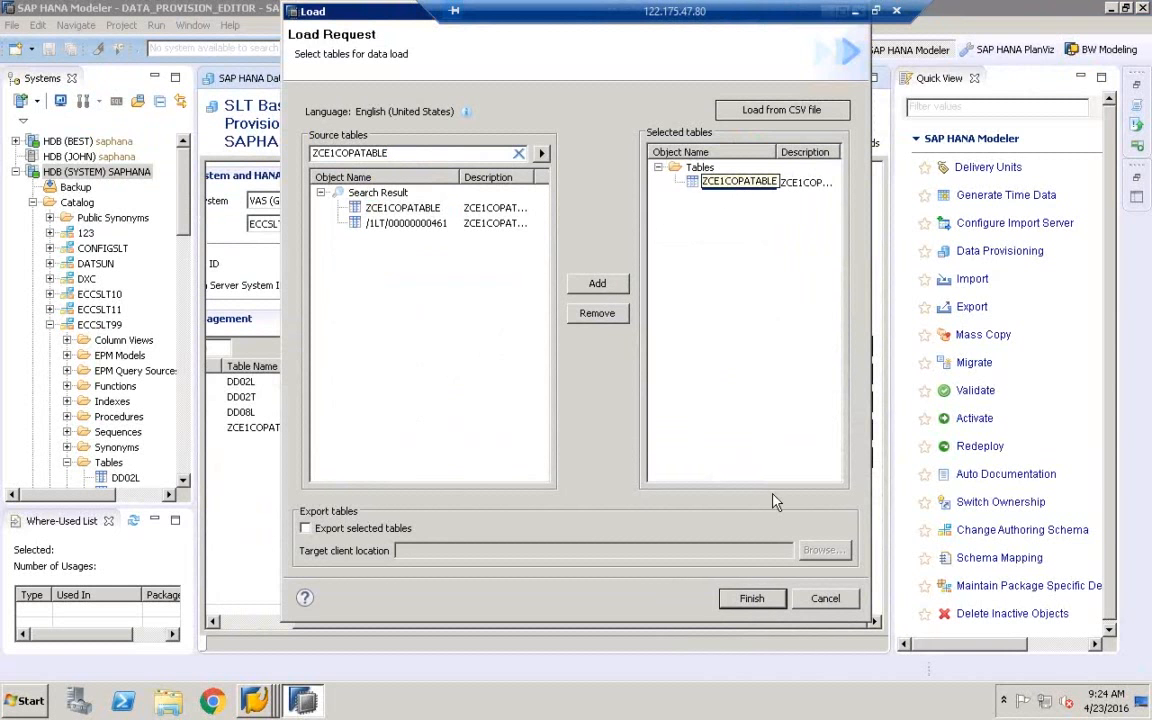
pyautogui.click(752, 600)
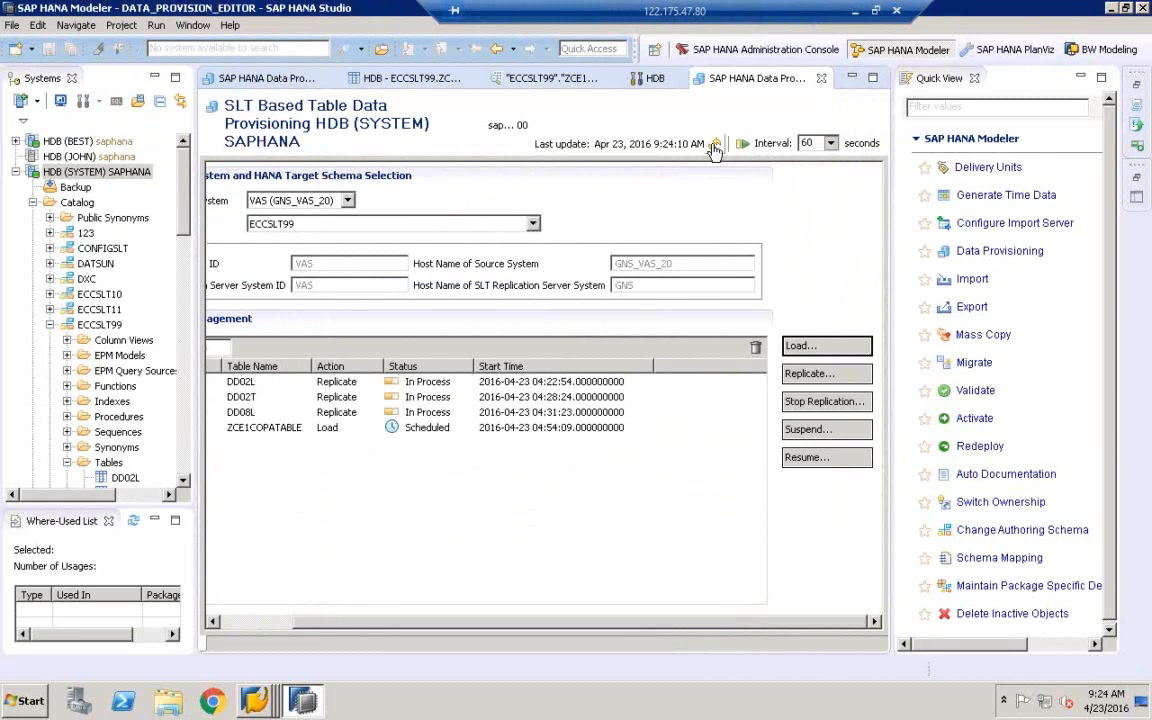
# Preview ZCE1COPATABLE under ECCSLT99, dismiss the table-not-found error, and retry to get an empty preview
pyautogui.click(185, 482)
pyautogui.scroll(-4, 185, 482)
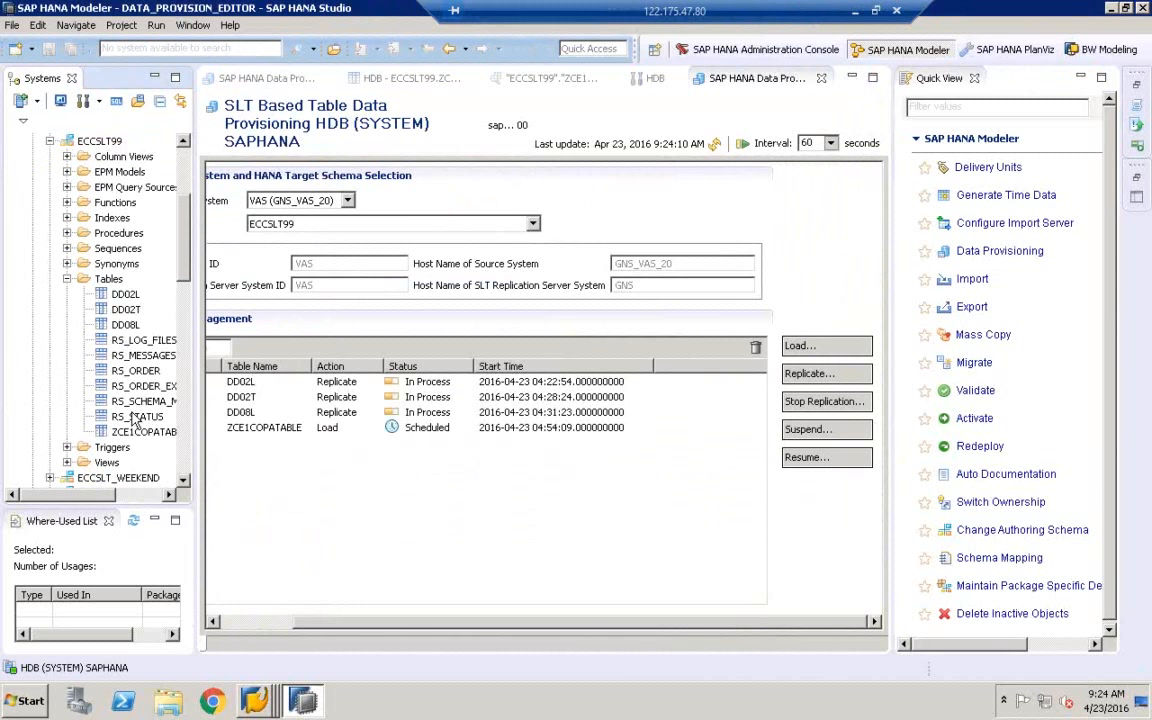
pyautogui.click(136, 432)
pyautogui.rightClick(136, 433)
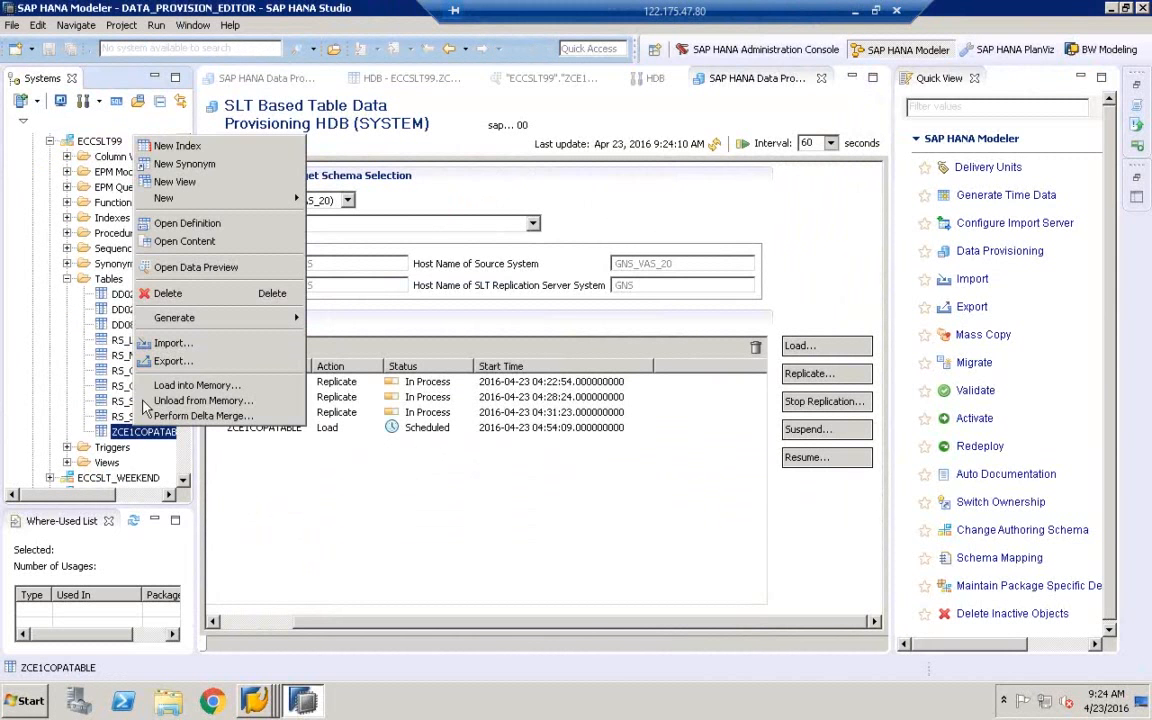
pyautogui.click(180, 243)
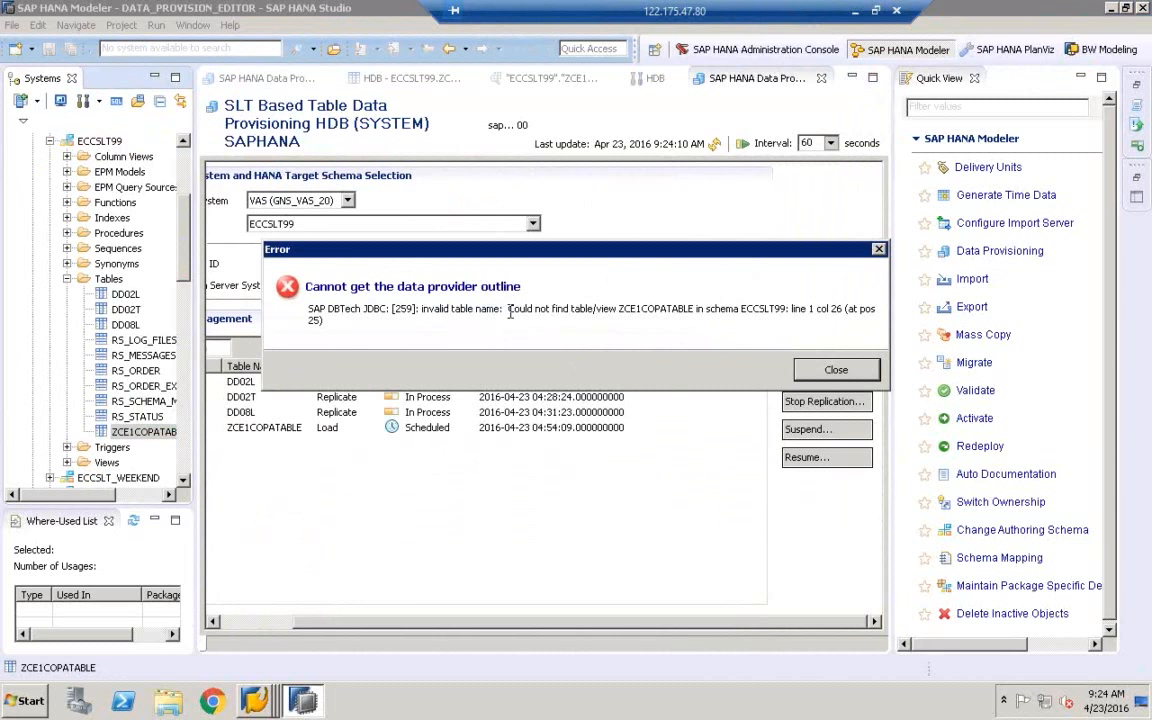
pyautogui.click(836, 371)
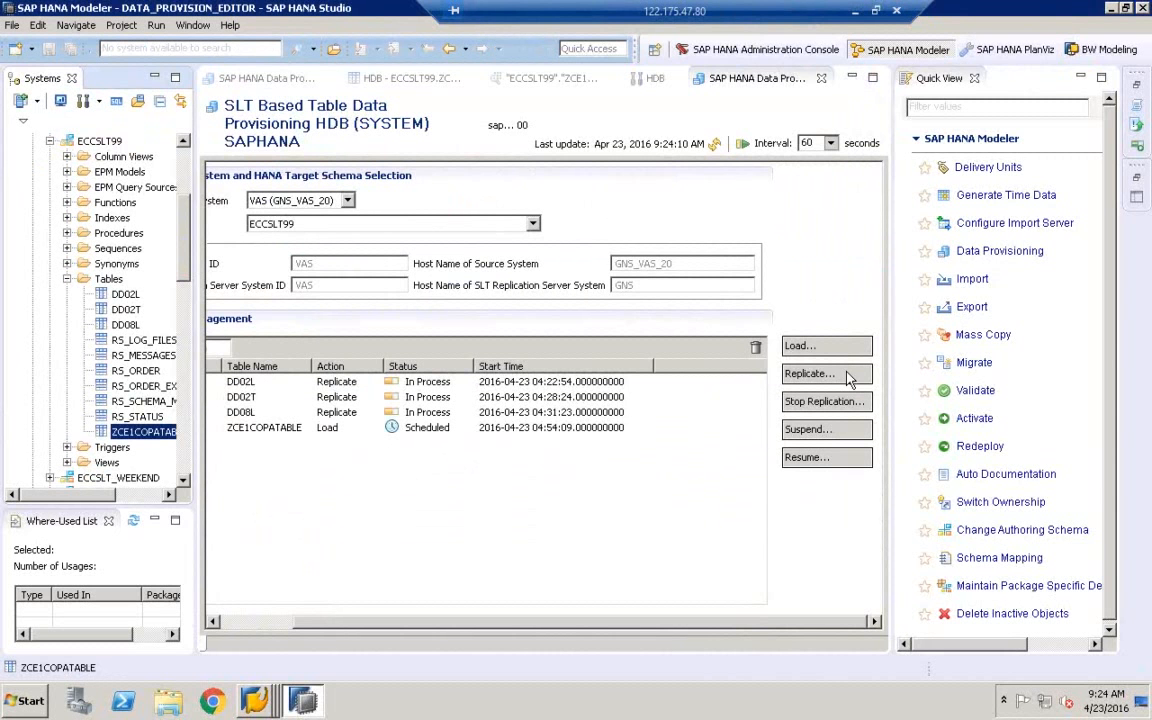
pyautogui.rightClick(143, 436)
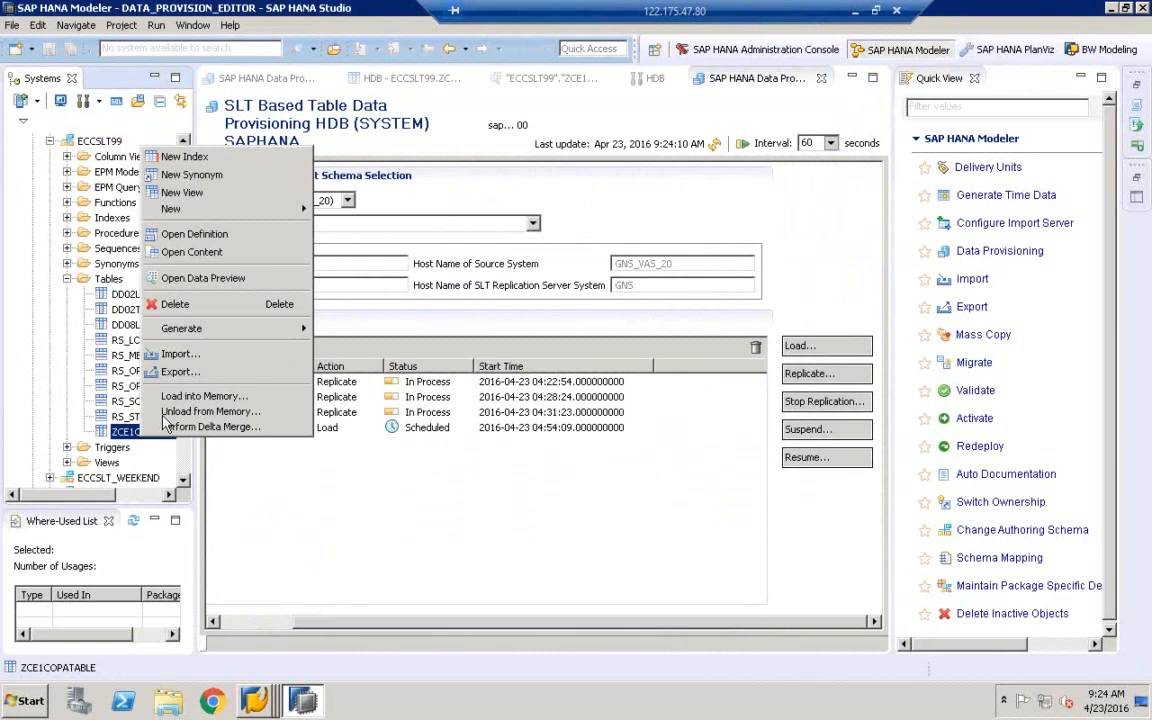
pyautogui.click(214, 279)
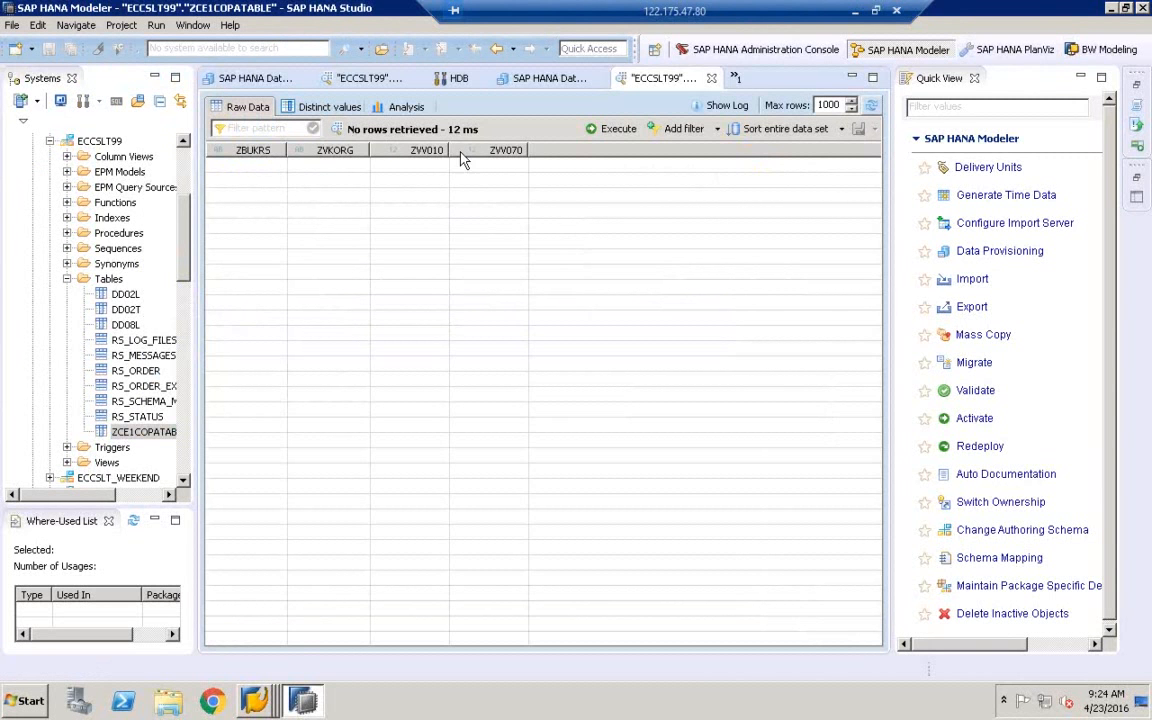
# Refresh the SLT table provisioning status to confirm ZCE1COPATABLE shows Load Executed
pyautogui.click(873, 108)
pyautogui.click(228, 80)
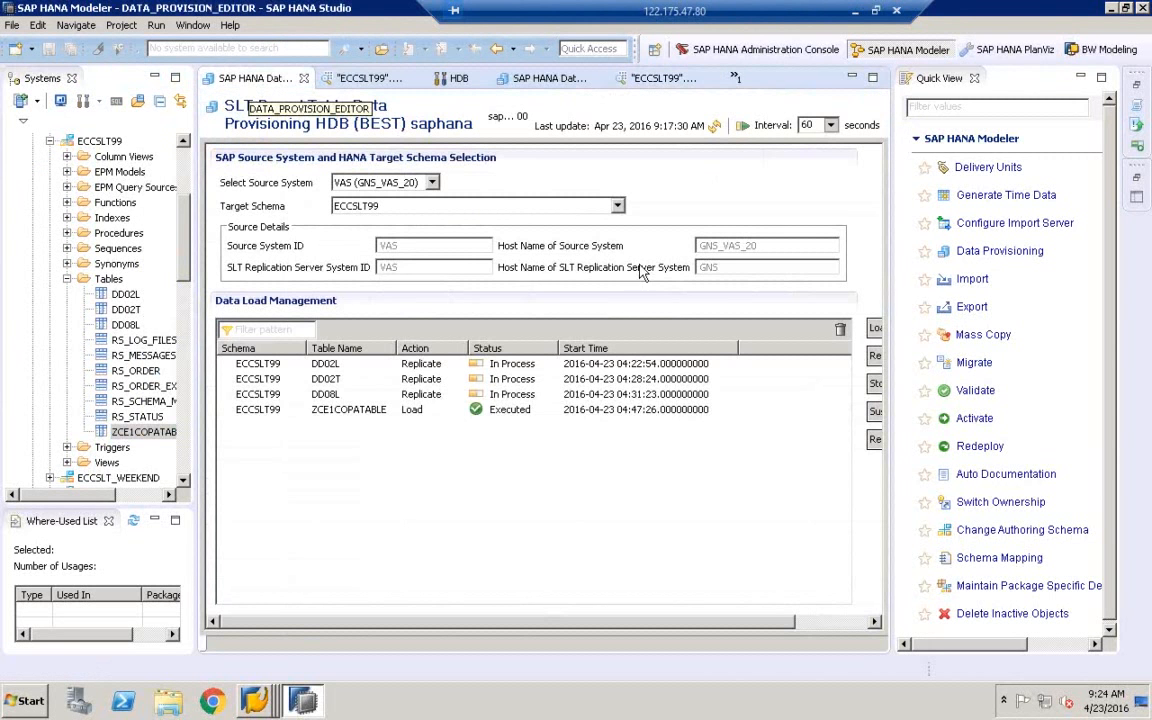
pyautogui.click(716, 128)
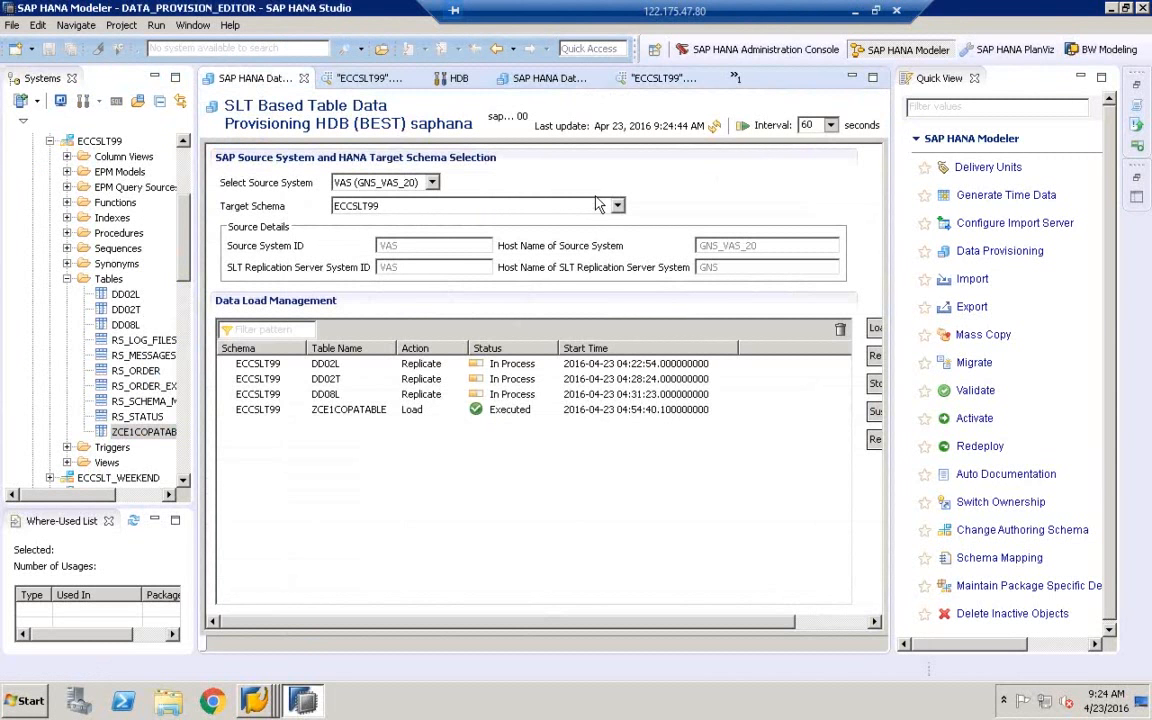
# Refresh the ZCE1COPATABLE data preview to retrieve both rows, 1000/V01 and 2000/V02
pyautogui.click(736, 78)
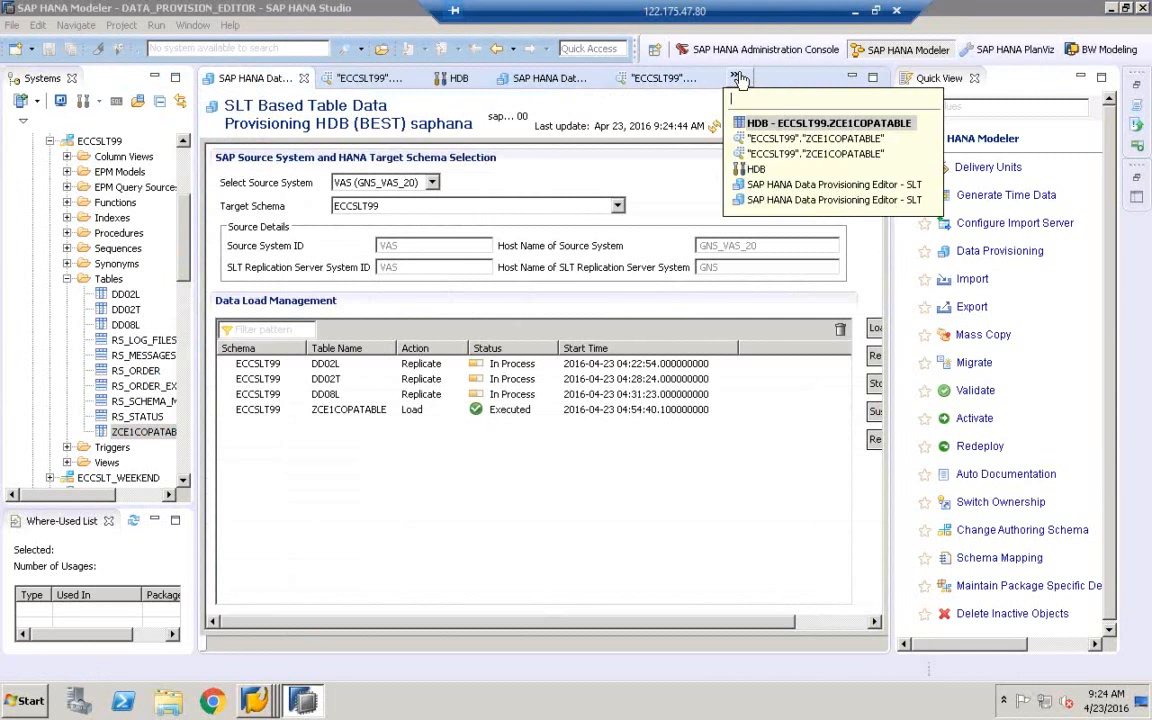
pyautogui.click(795, 123)
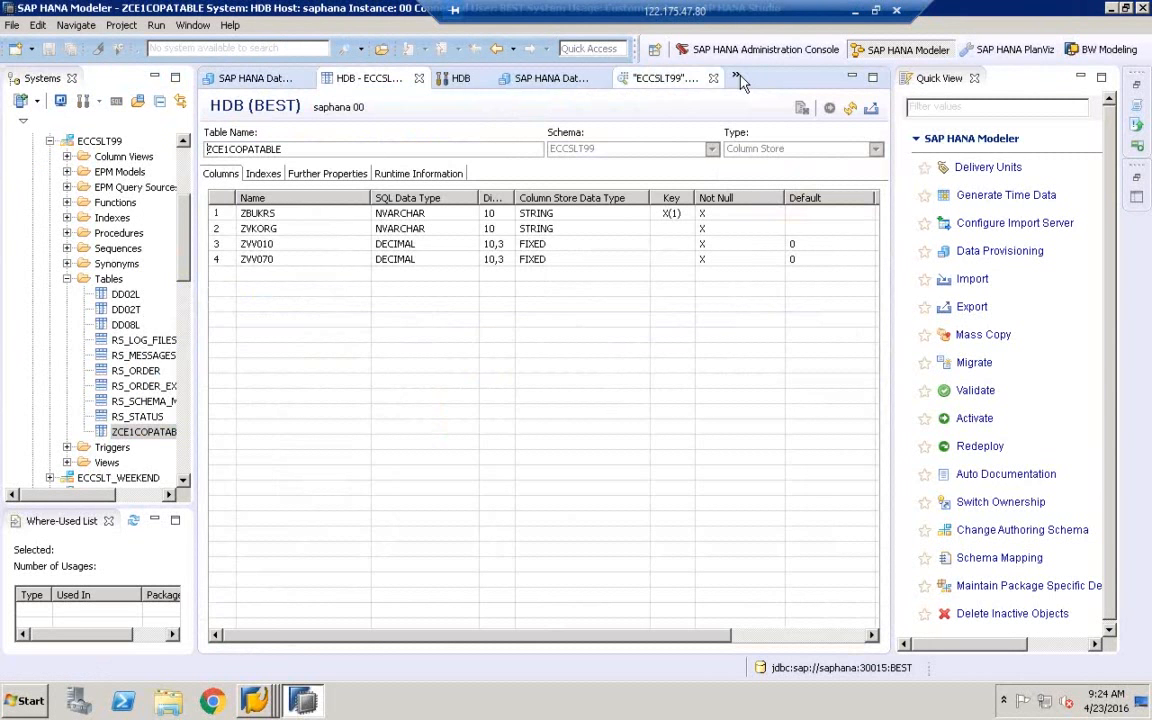
pyautogui.click(736, 78)
pyautogui.click(764, 141)
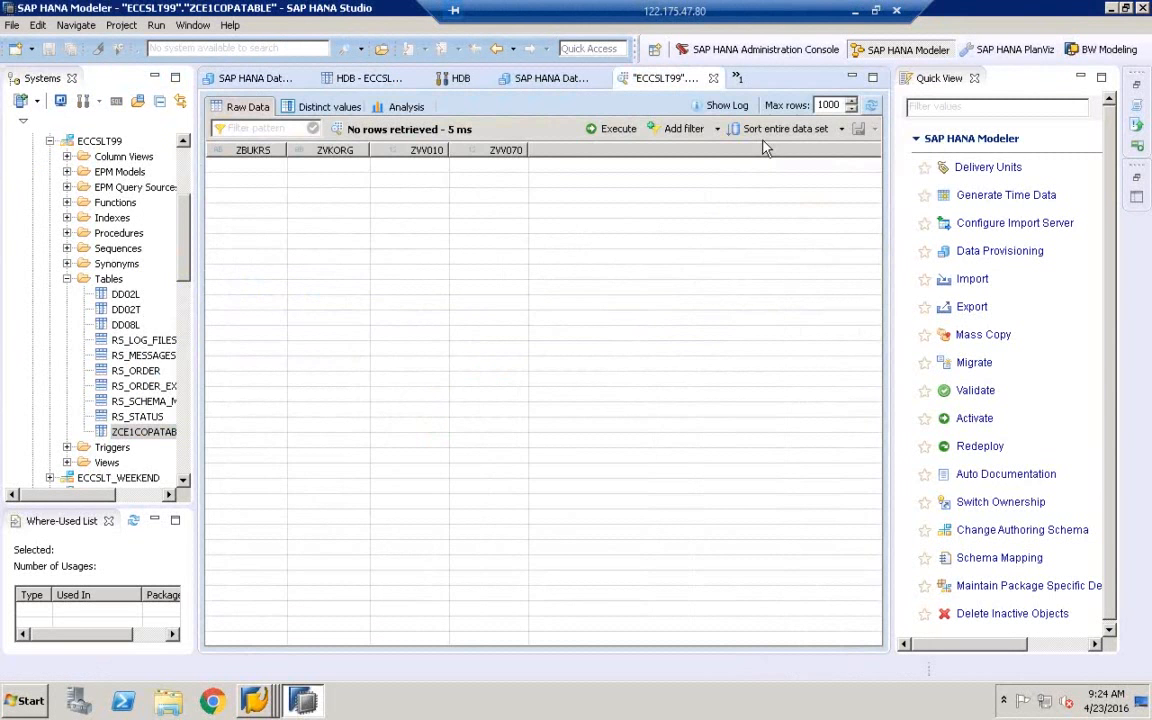
pyautogui.click(871, 106)
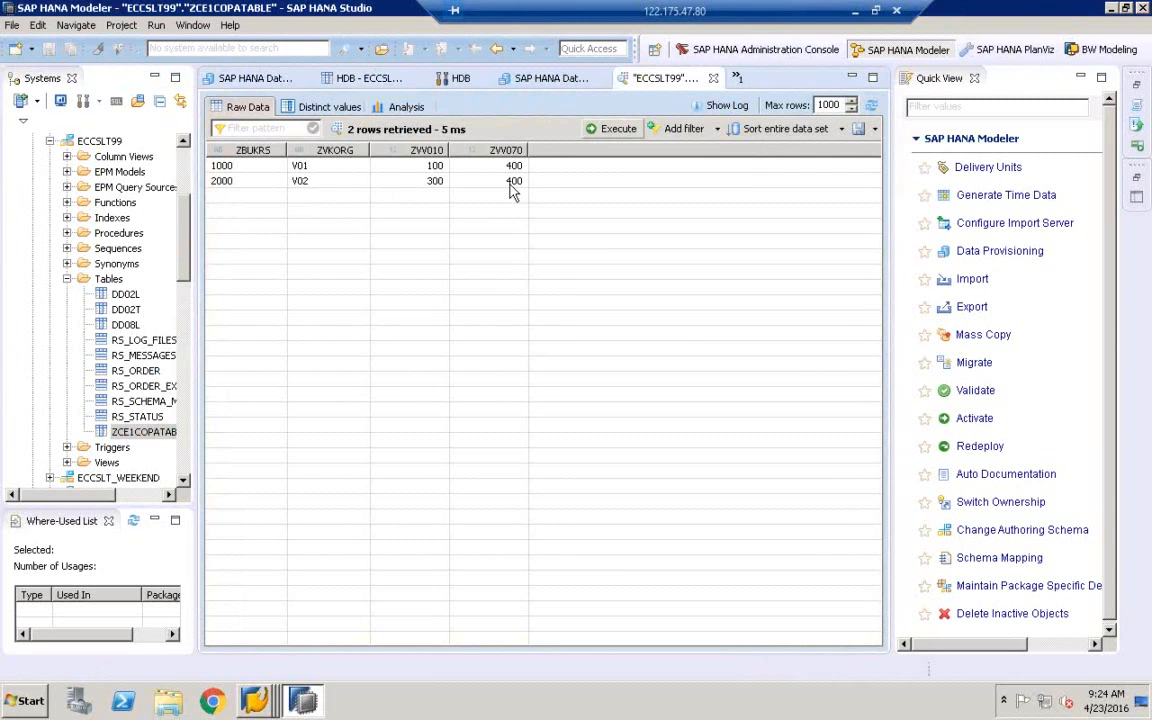
pyautogui.click(254, 700)
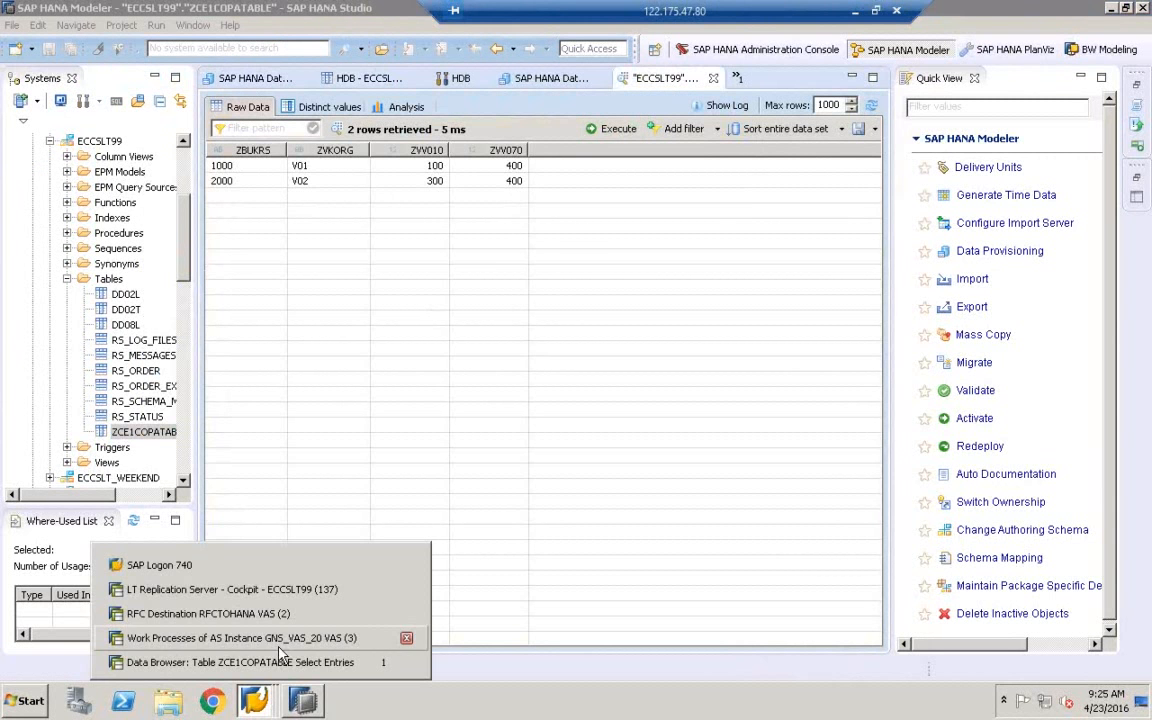
# Show the ZCE1COPATABLE Data Browser and the replication cockpit in a windowed remote session
pyautogui.click(283, 660)
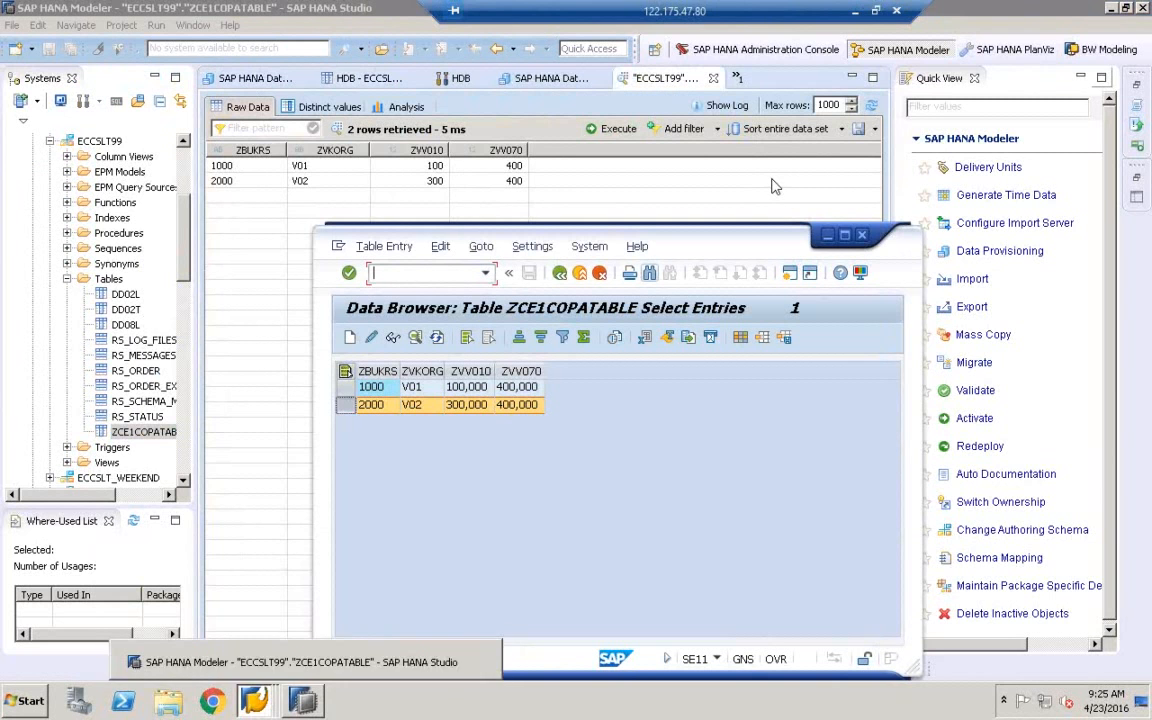
pyautogui.click(1112, 9)
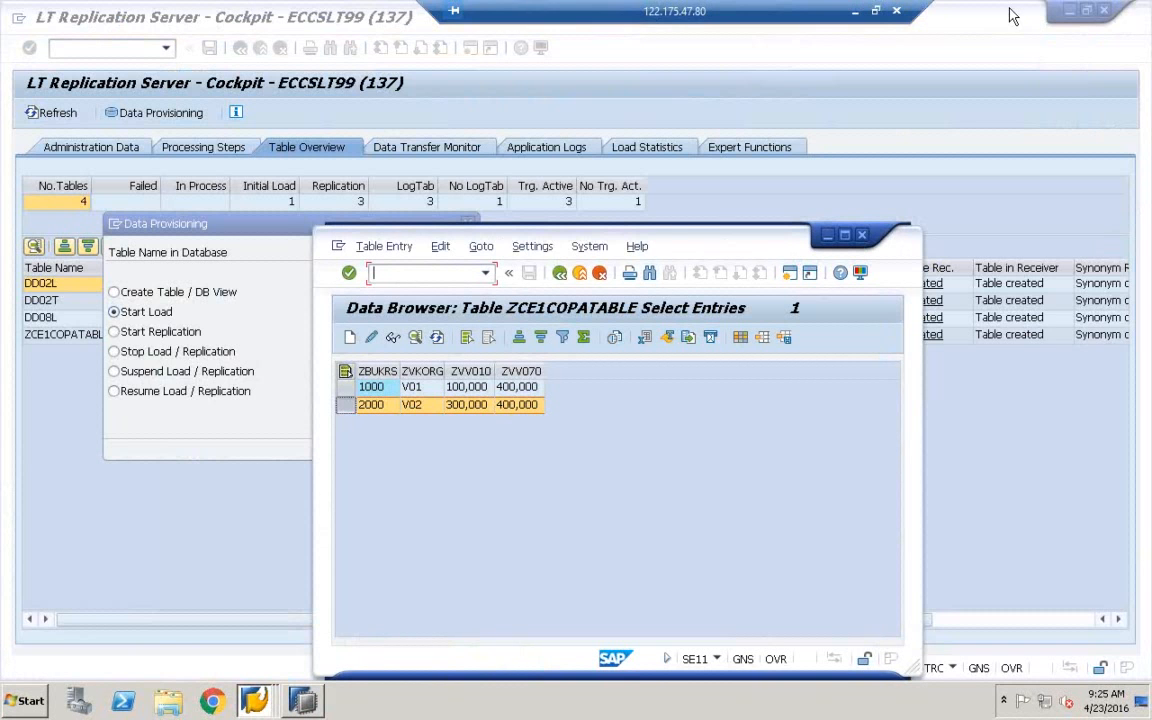
pyautogui.click(876, 11)
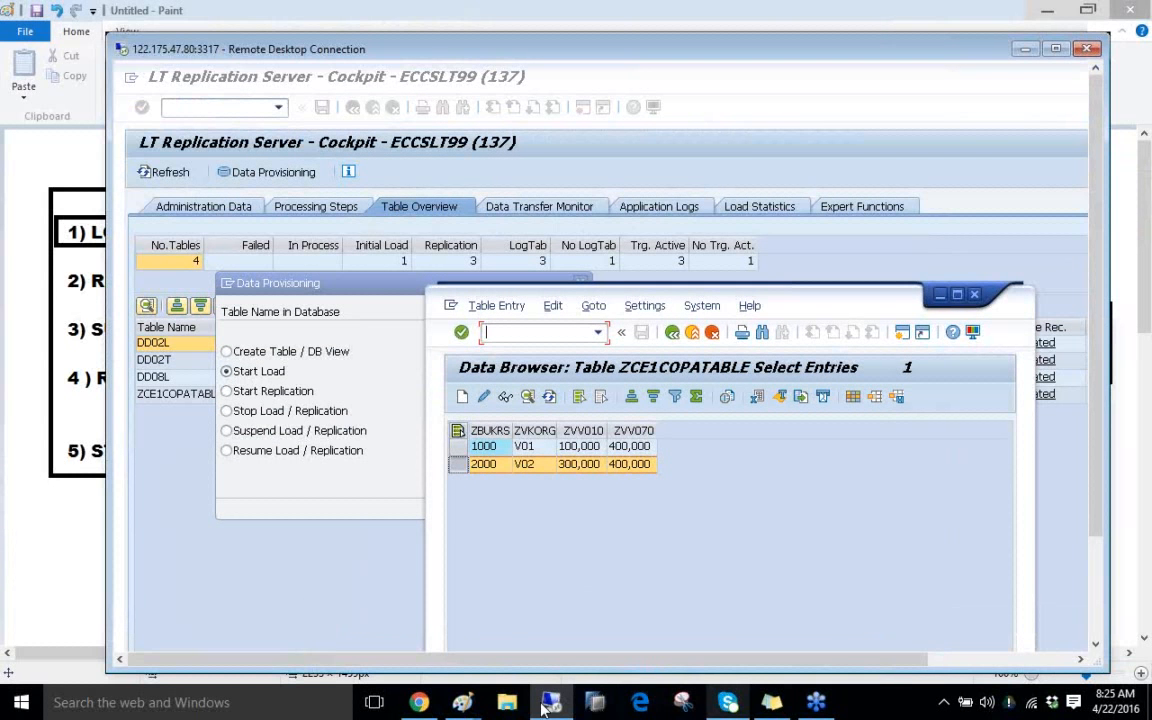
pyautogui.moveTo(462, 700)
pyautogui.click(565, 657)
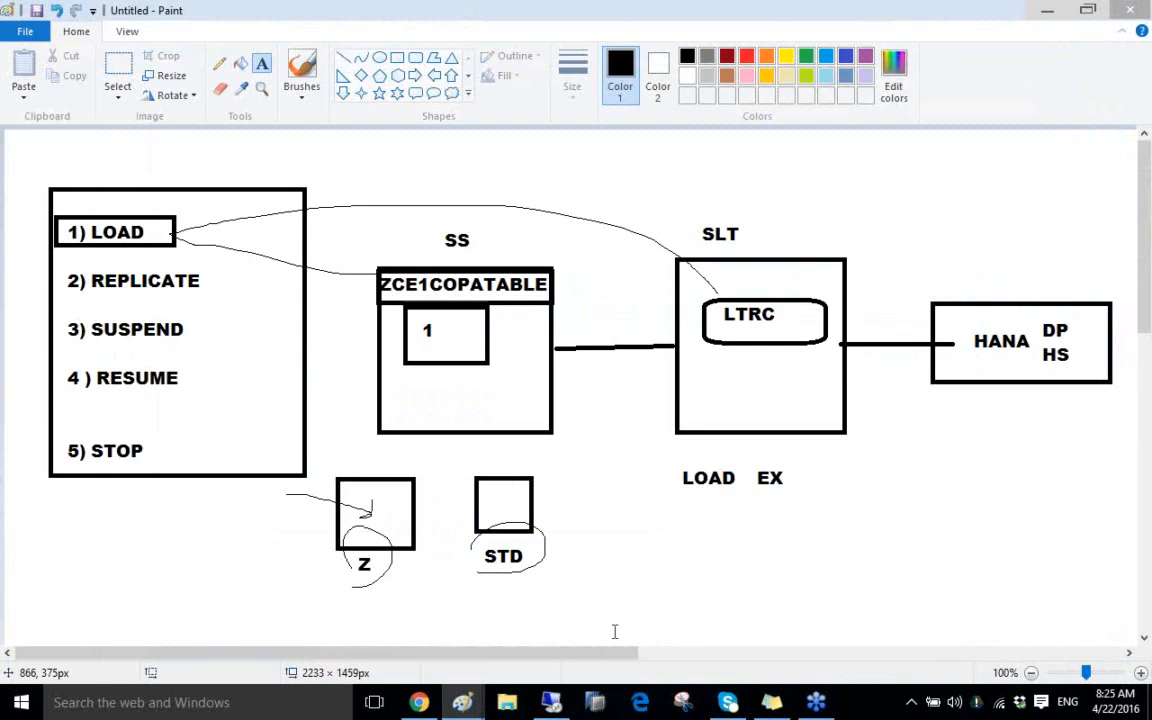
pyautogui.click(552, 702)
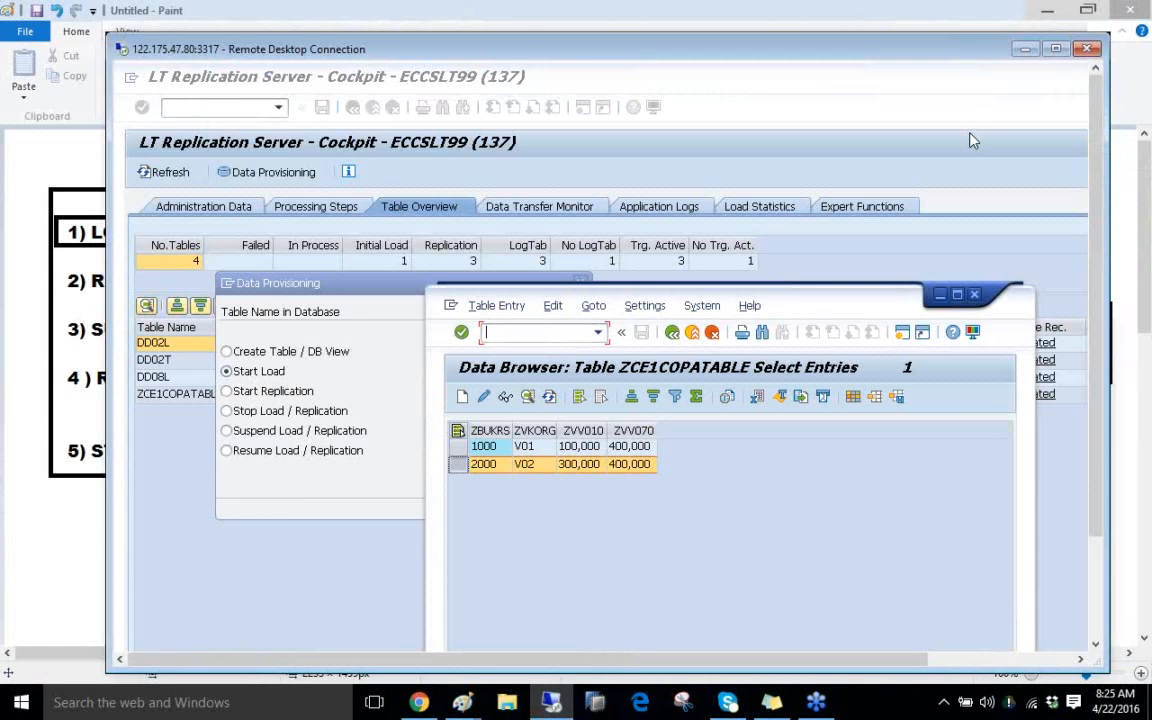
# Maximize the remote session, then switch to the local Paint diagram of the SLT load flow
pyautogui.doubleClick(942, 47)
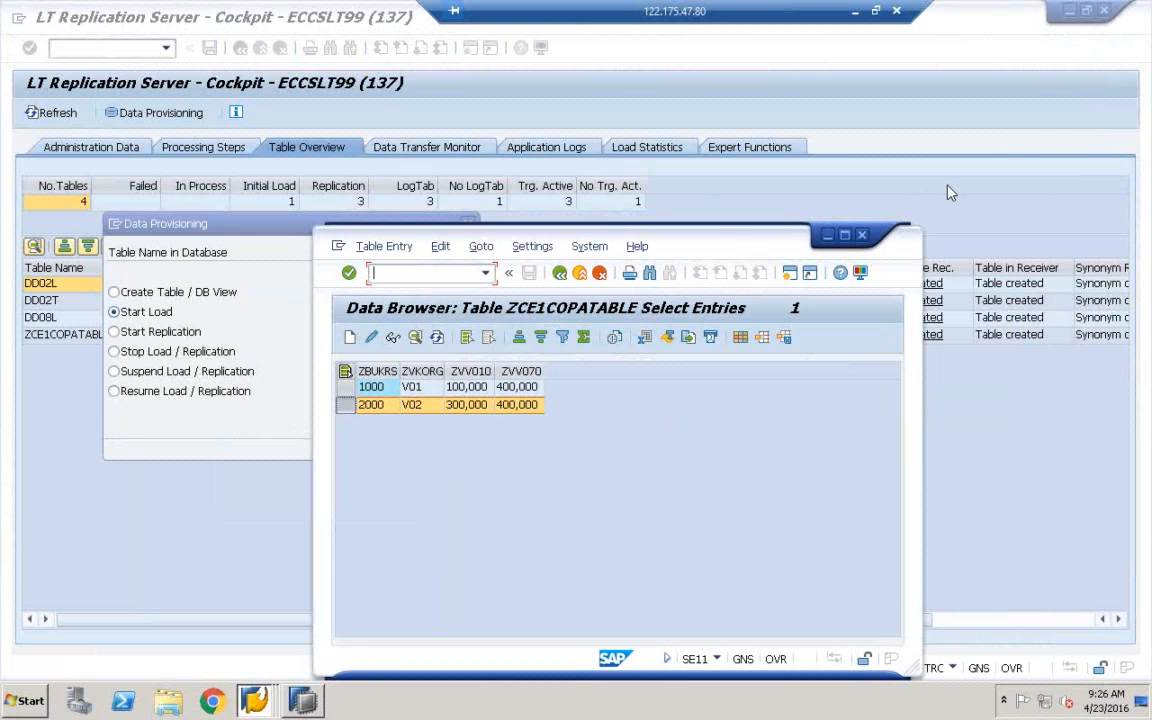
pyautogui.hotkey('alt', 'Tab')
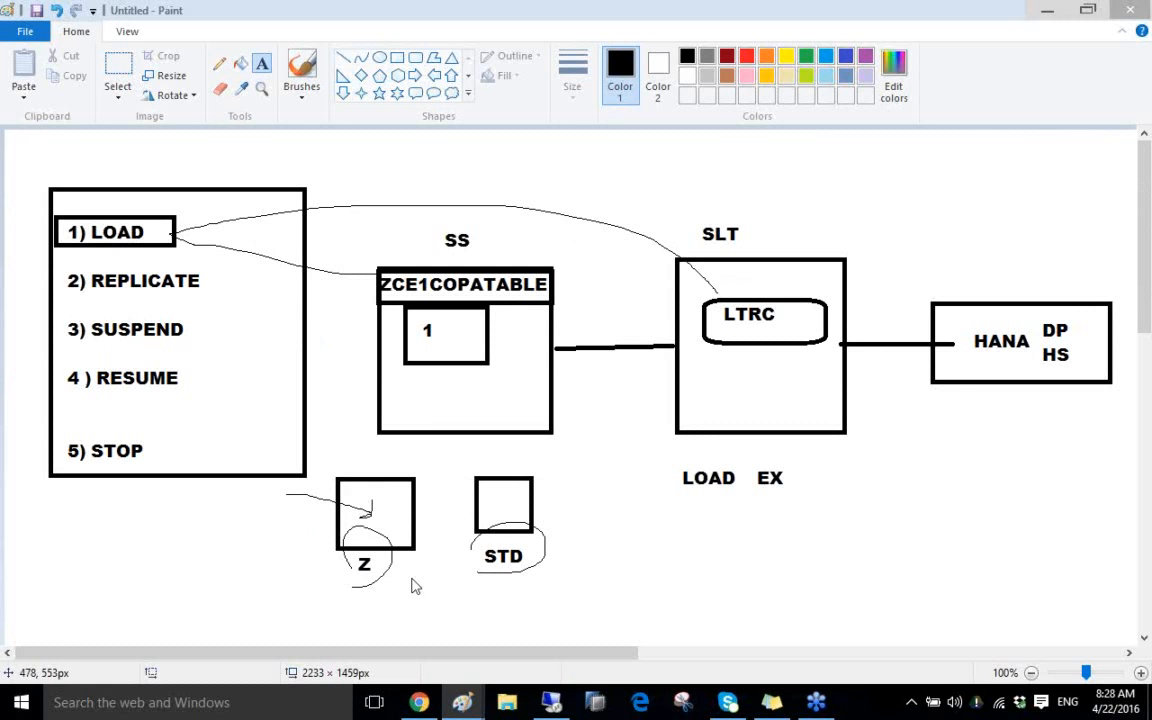
# Return to the maximized remote session with the HANA Studio ZCE1COPATABLE preview in front
pyautogui.moveTo(464, 703)
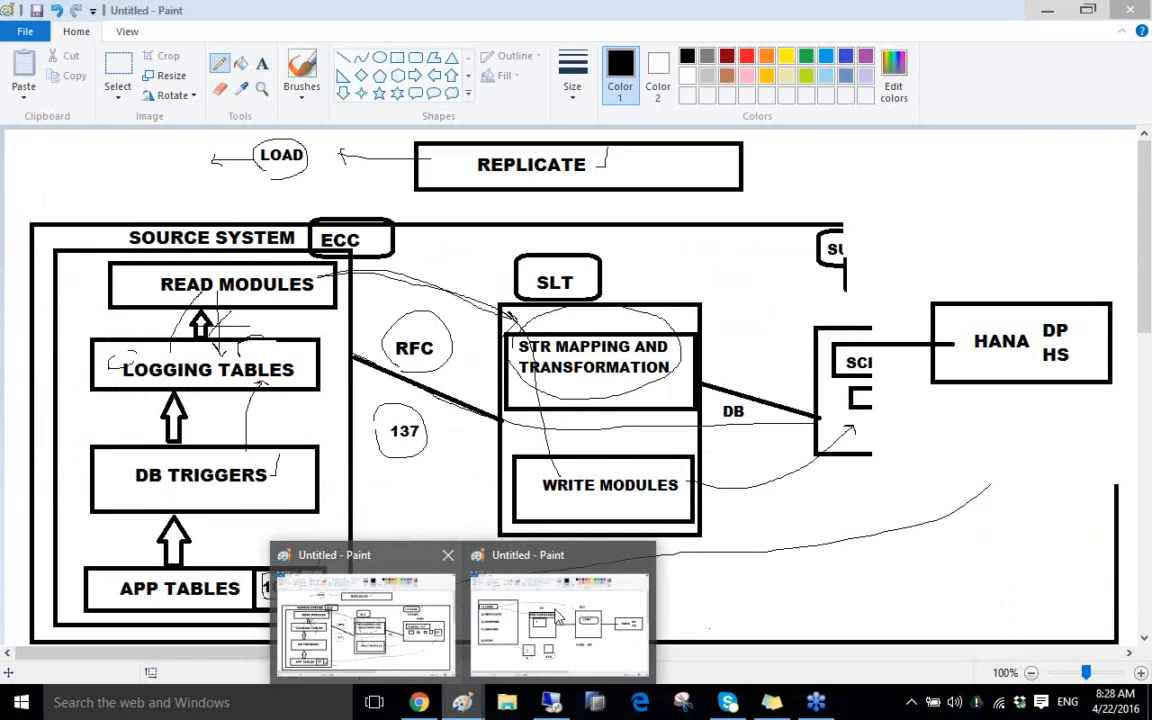
pyautogui.click(551, 702)
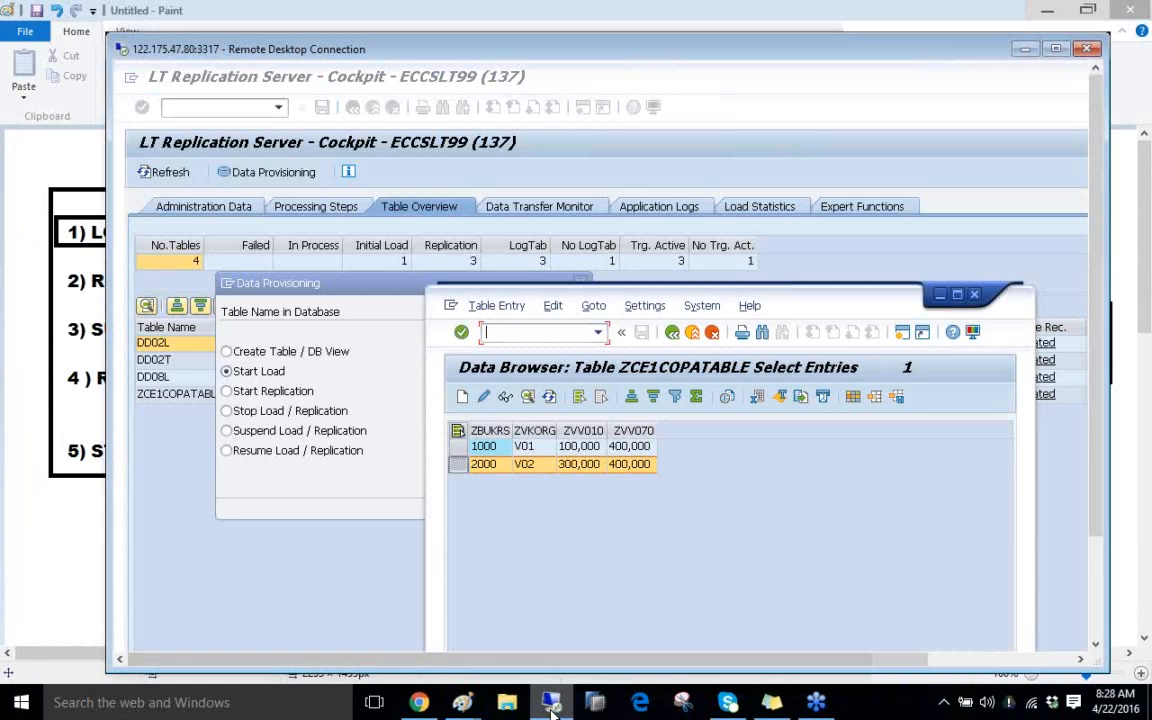
pyautogui.doubleClick(585, 48)
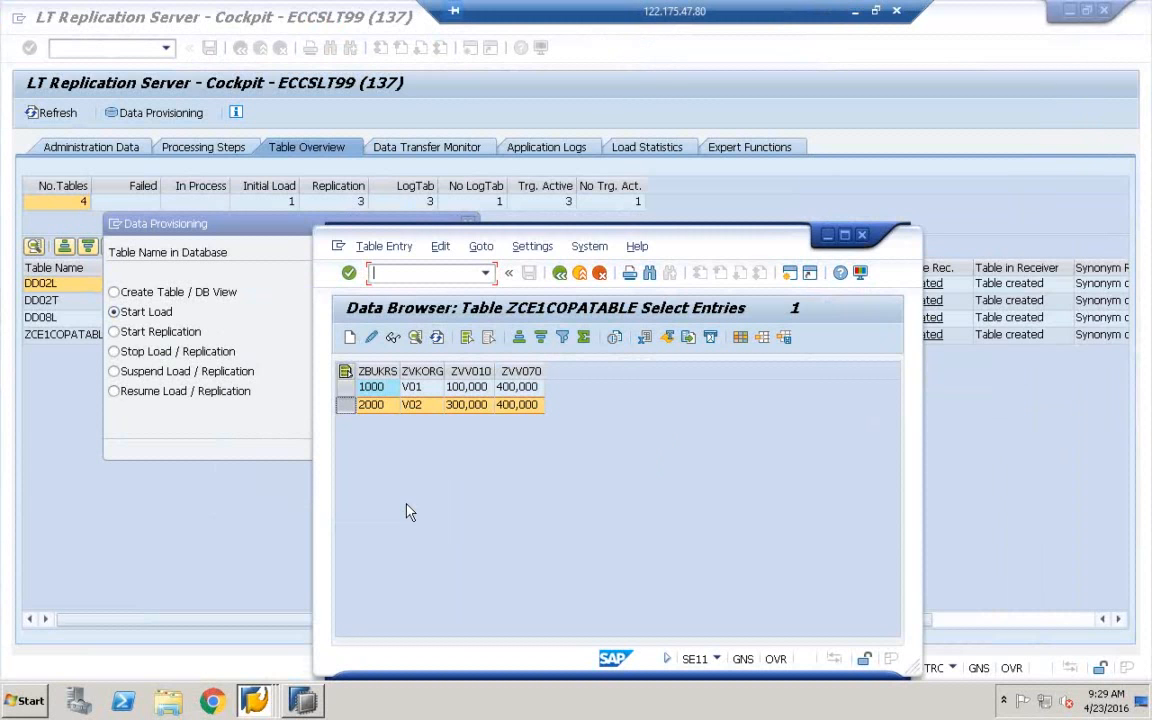
pyautogui.click(302, 702)
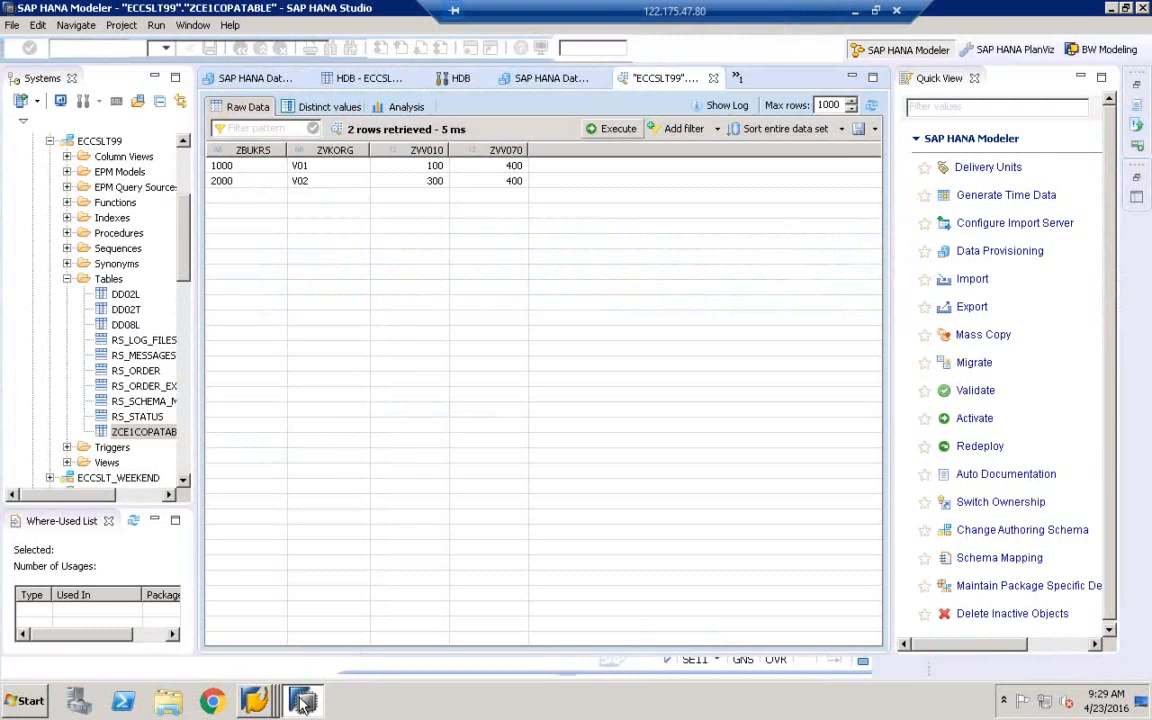
# List the ZCE1COPATABLE entries 1000/V01 and 2000/V02 in the SAP GUI data browser
pyautogui.click(303, 704)
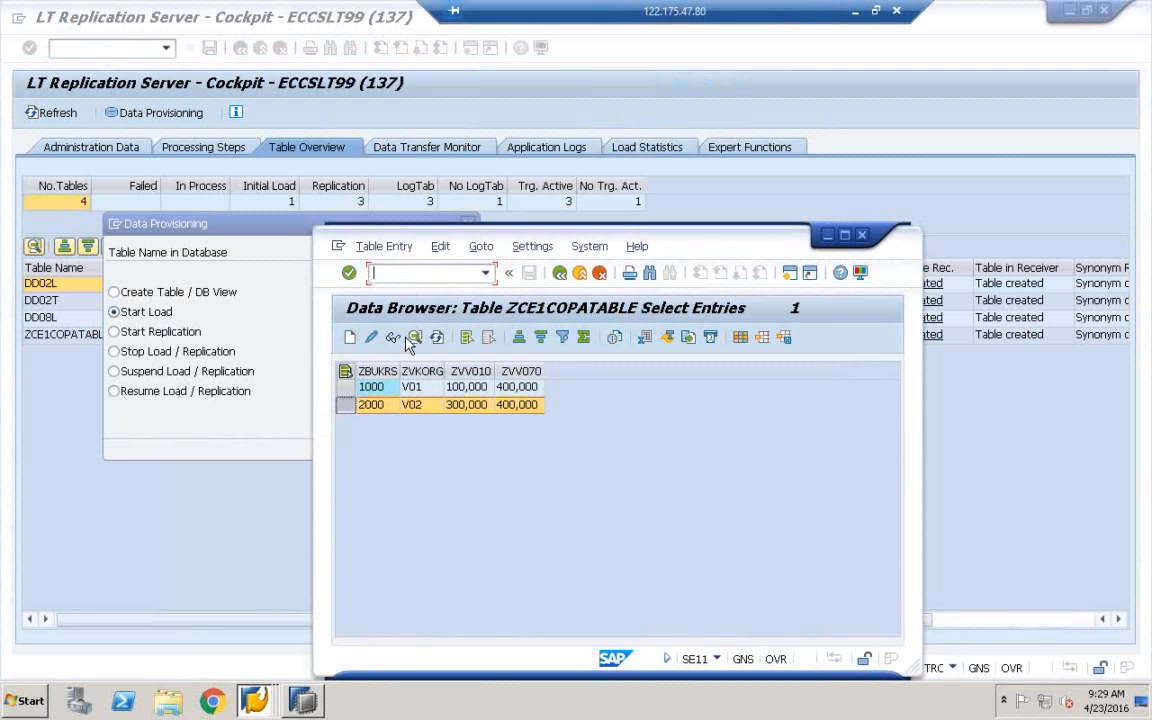
pyautogui.click(995, 152)
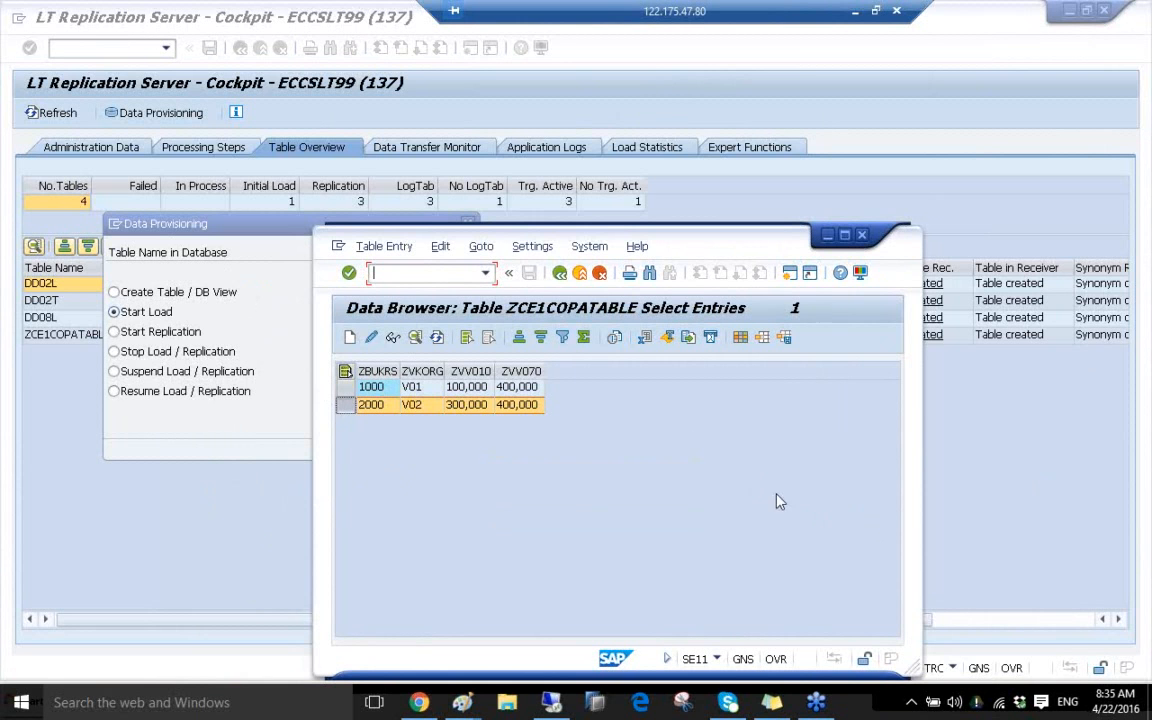
pyautogui.click(967, 167)
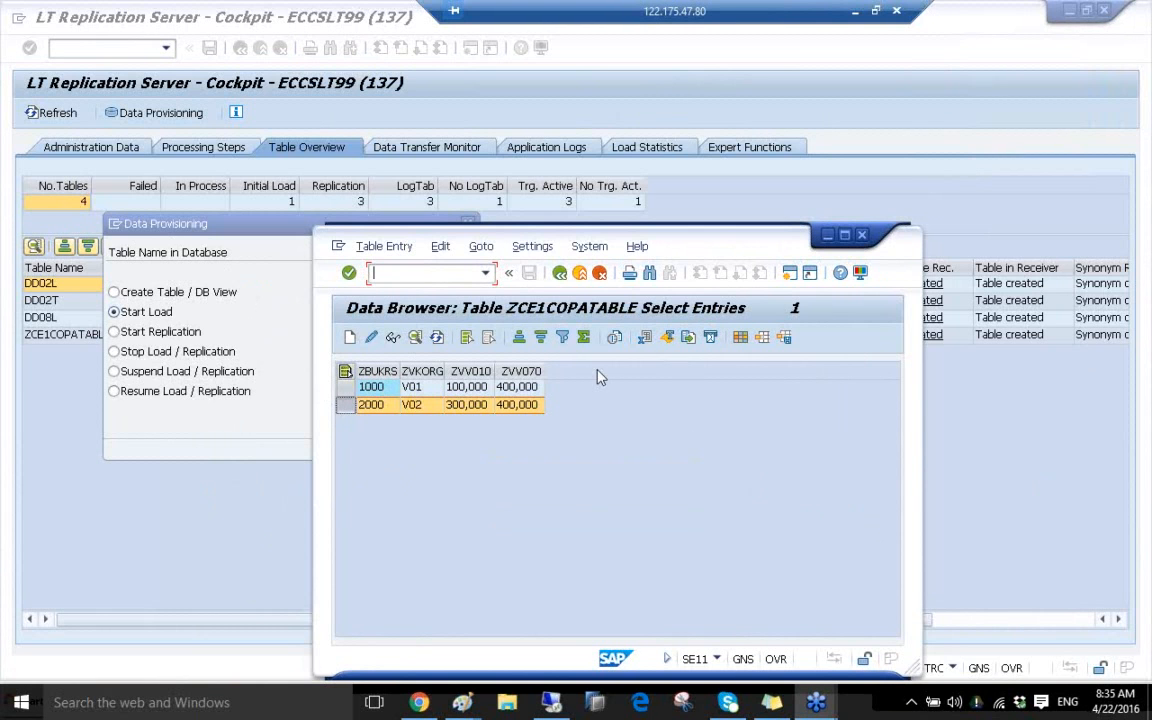